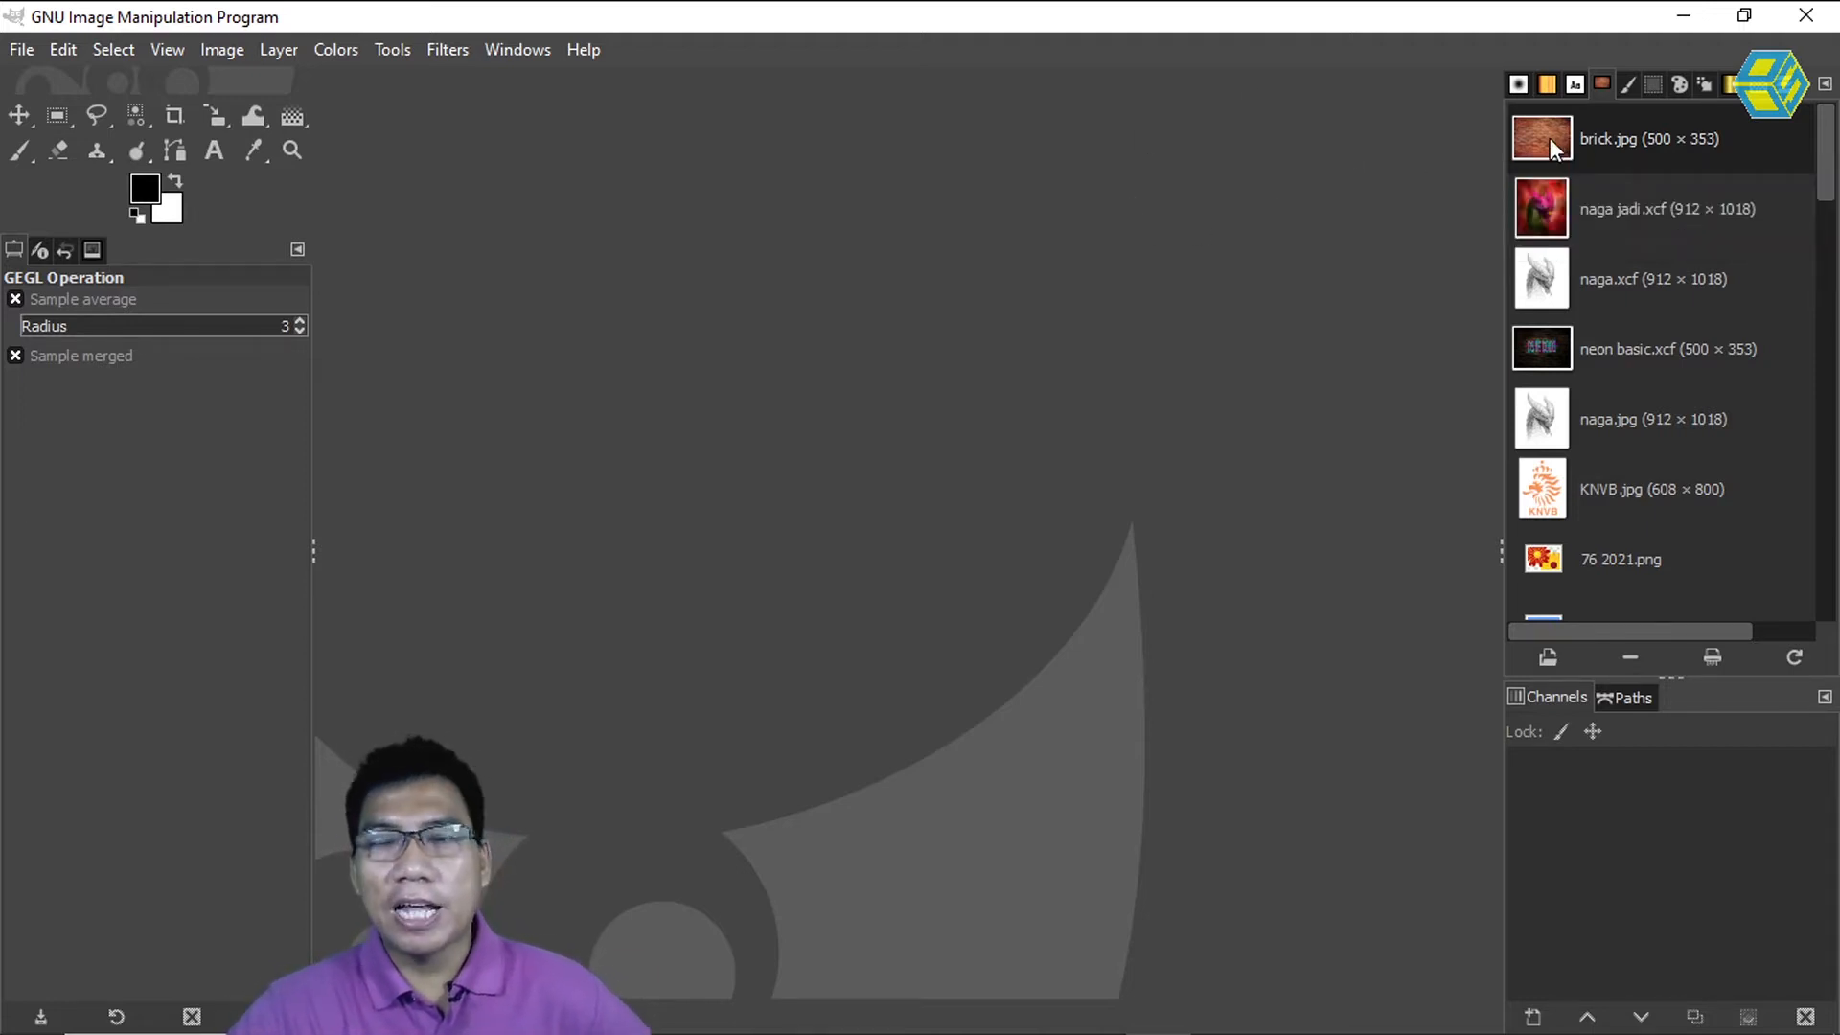
Open brick.jpg from the recently used images as a new image and display its layers
{"action": "left_click_drag", "start_coordinate": [1544, 134], "coordinate": [872, 444]}
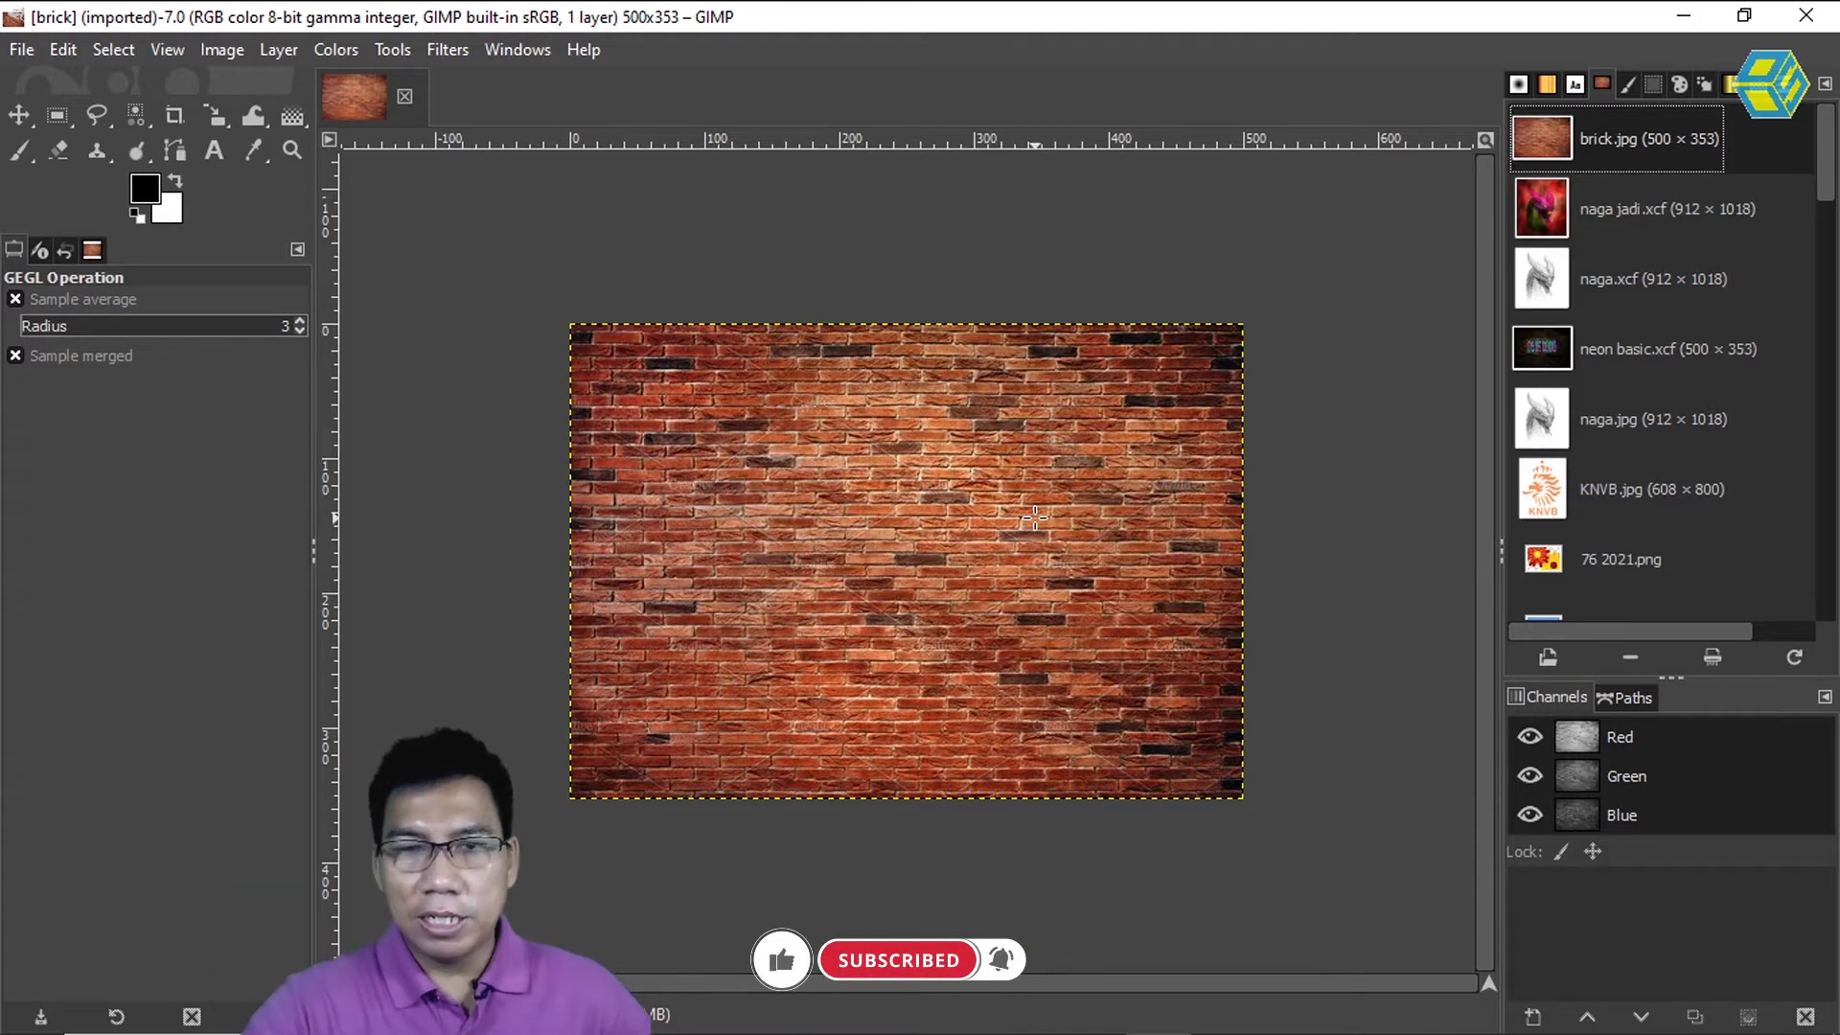
{"action": "key", "text": "plus"}
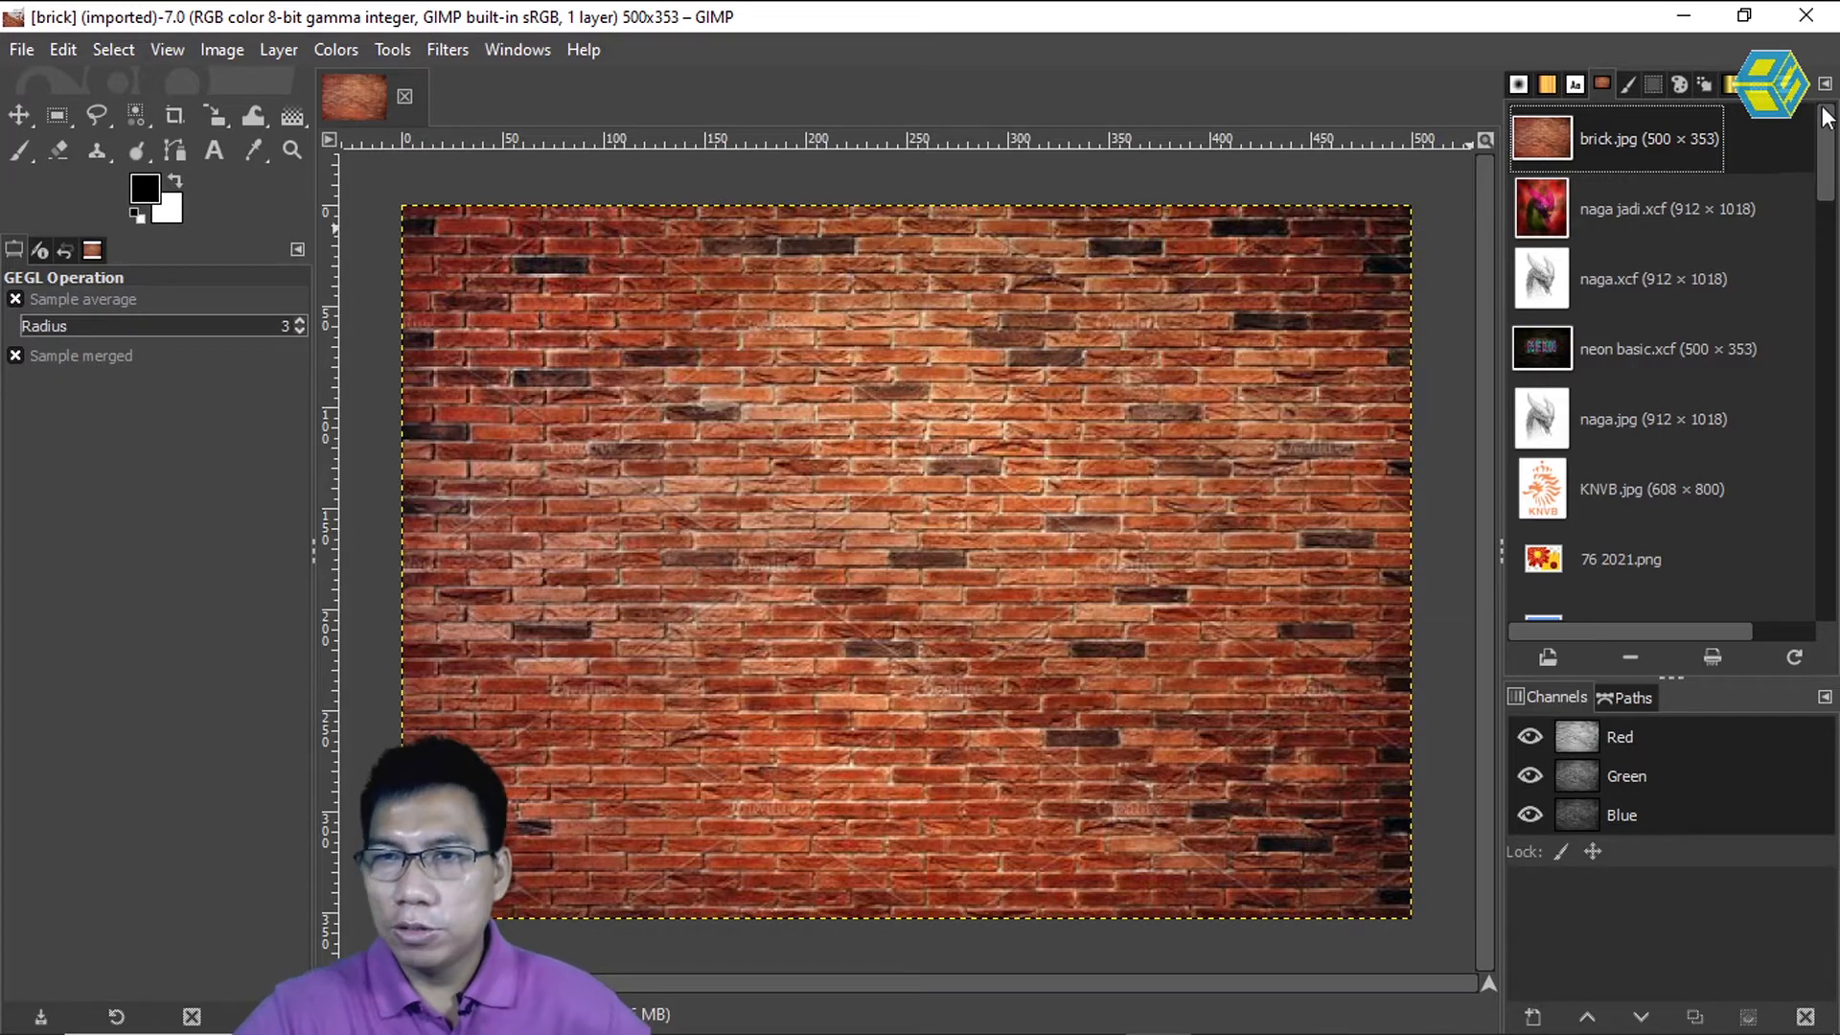
{"action": "left_click", "coordinate": [1760, 85]}
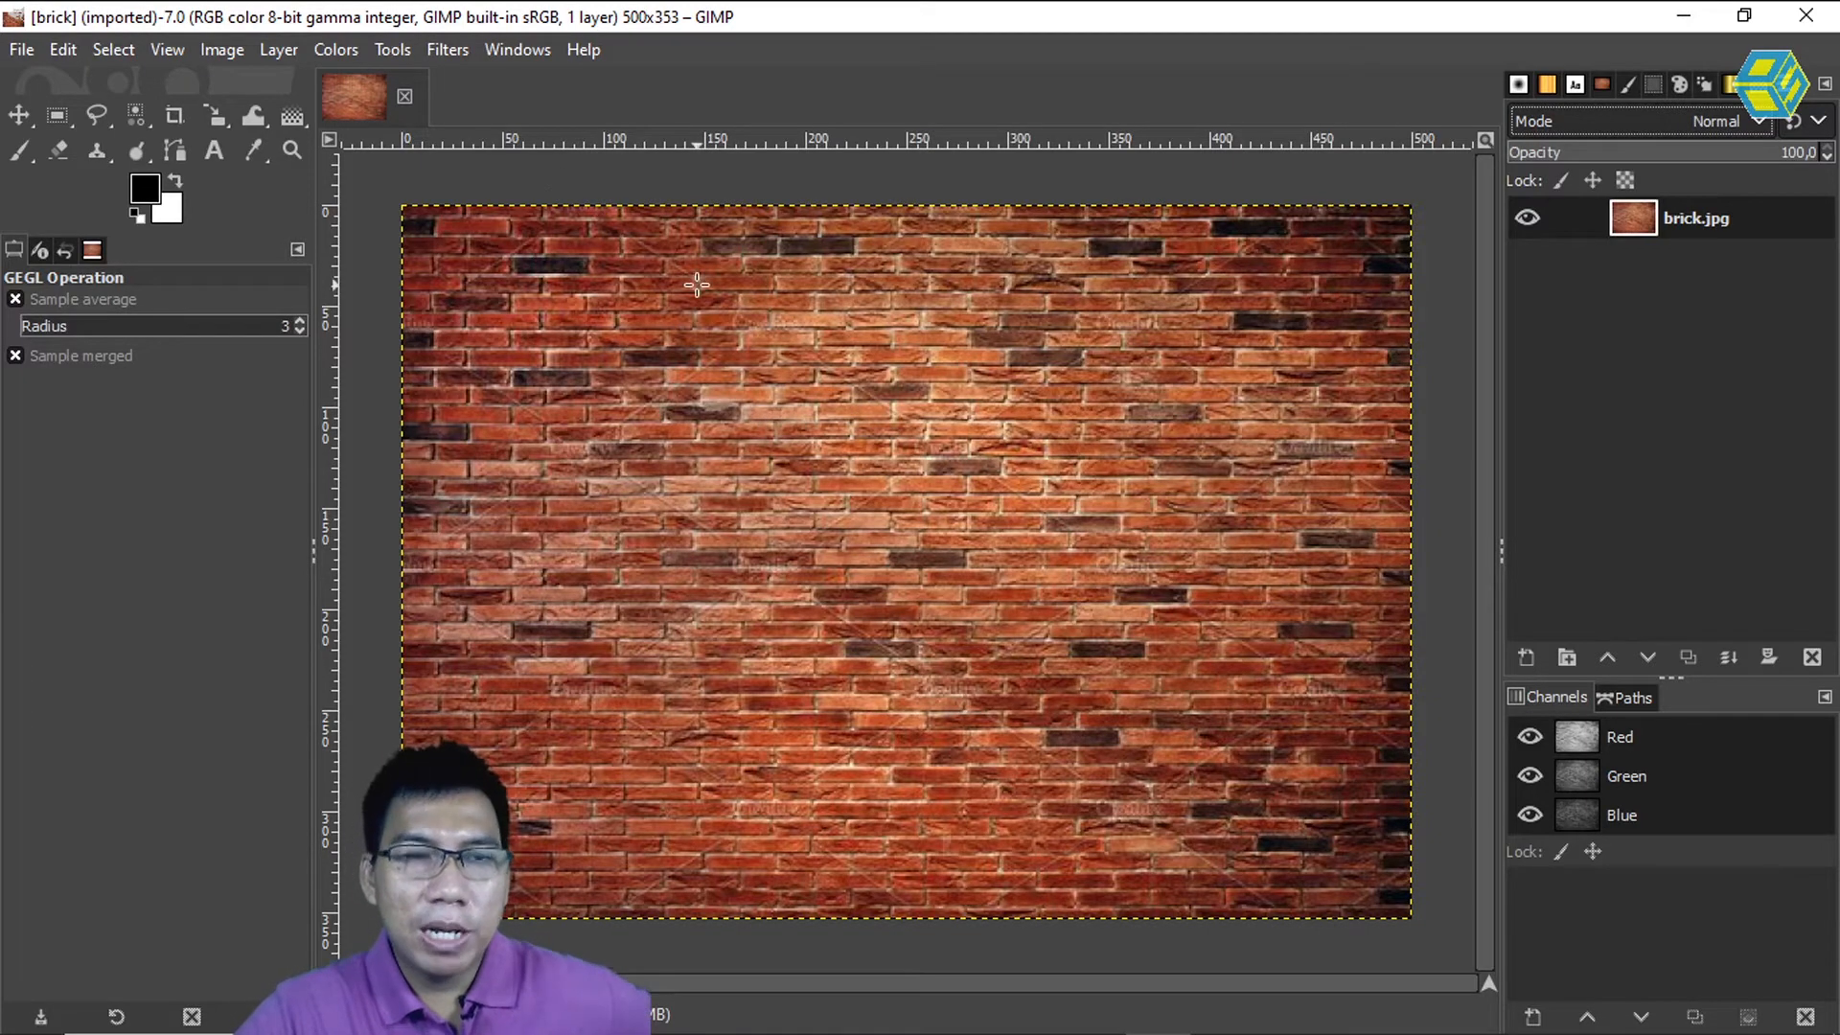
Desaturate the brick.jpg layer using the Luminance mode
{"action": "left_click", "coordinate": [337, 53]}
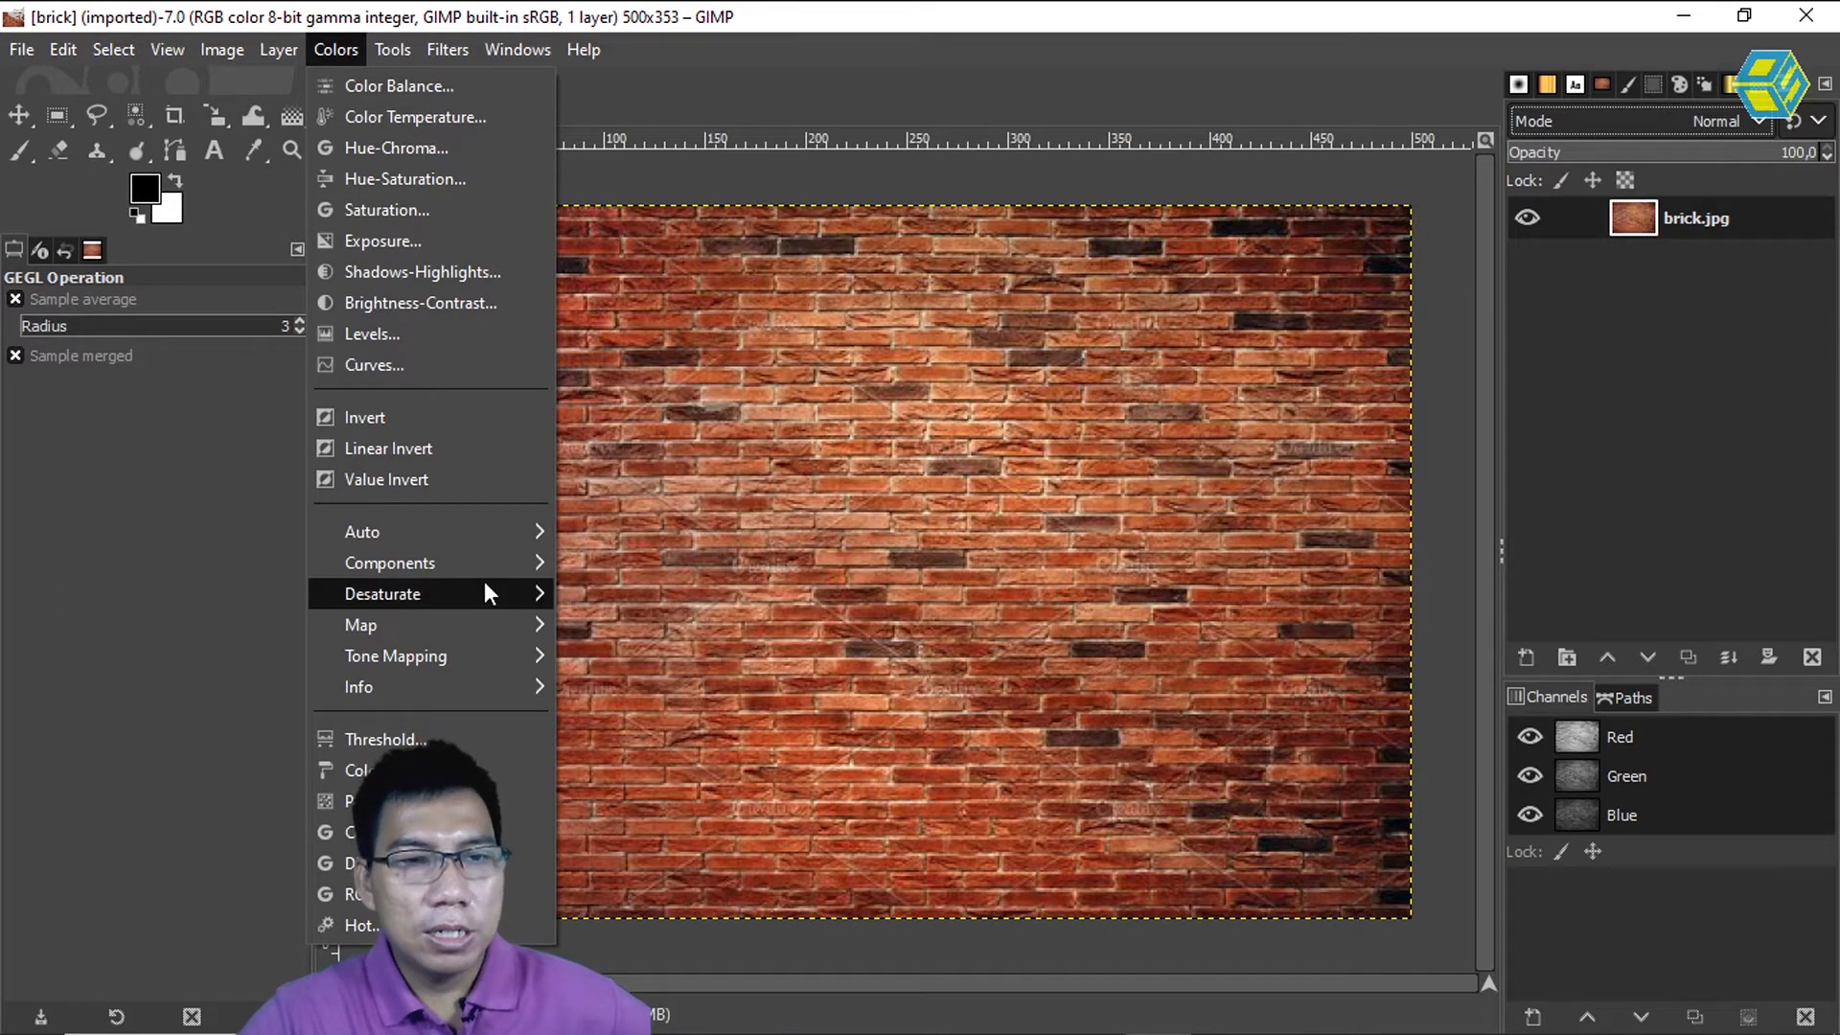
{"action": "mouse_move", "coordinate": [485, 593]}
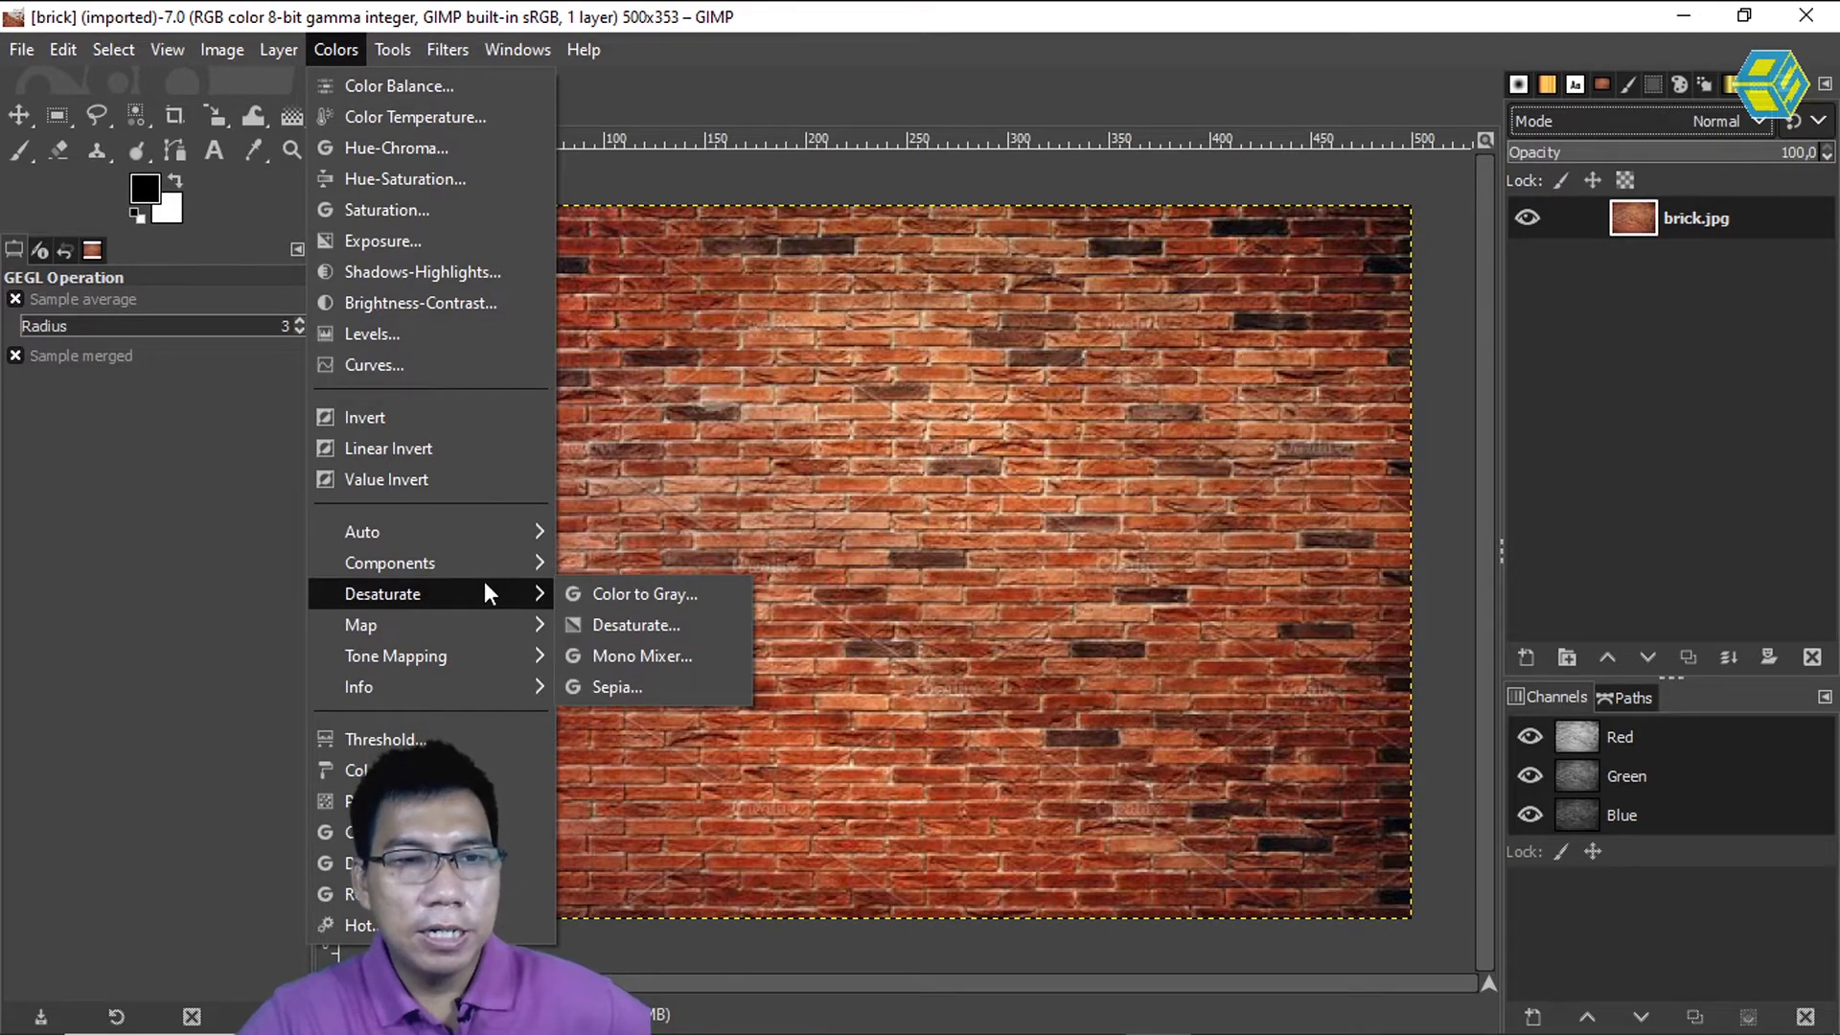
{"action": "left_click", "coordinate": [646, 623]}
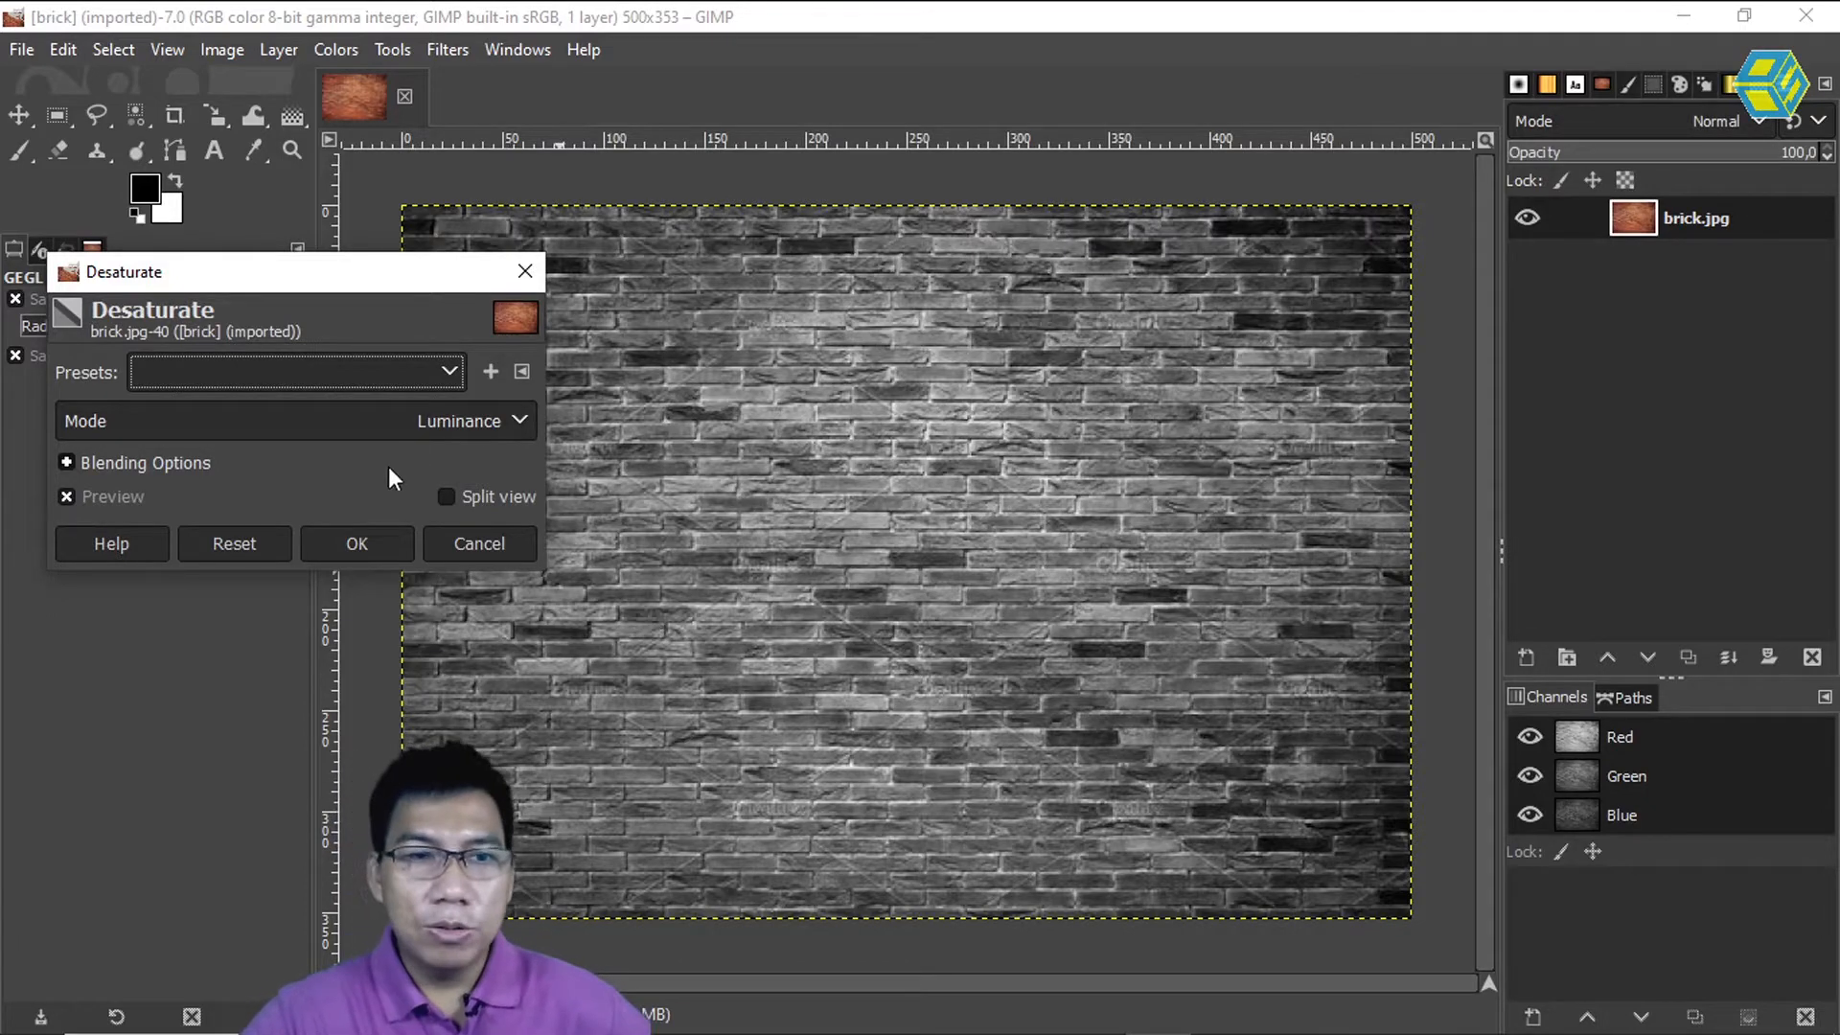
{"action": "left_click", "coordinate": [354, 549]}
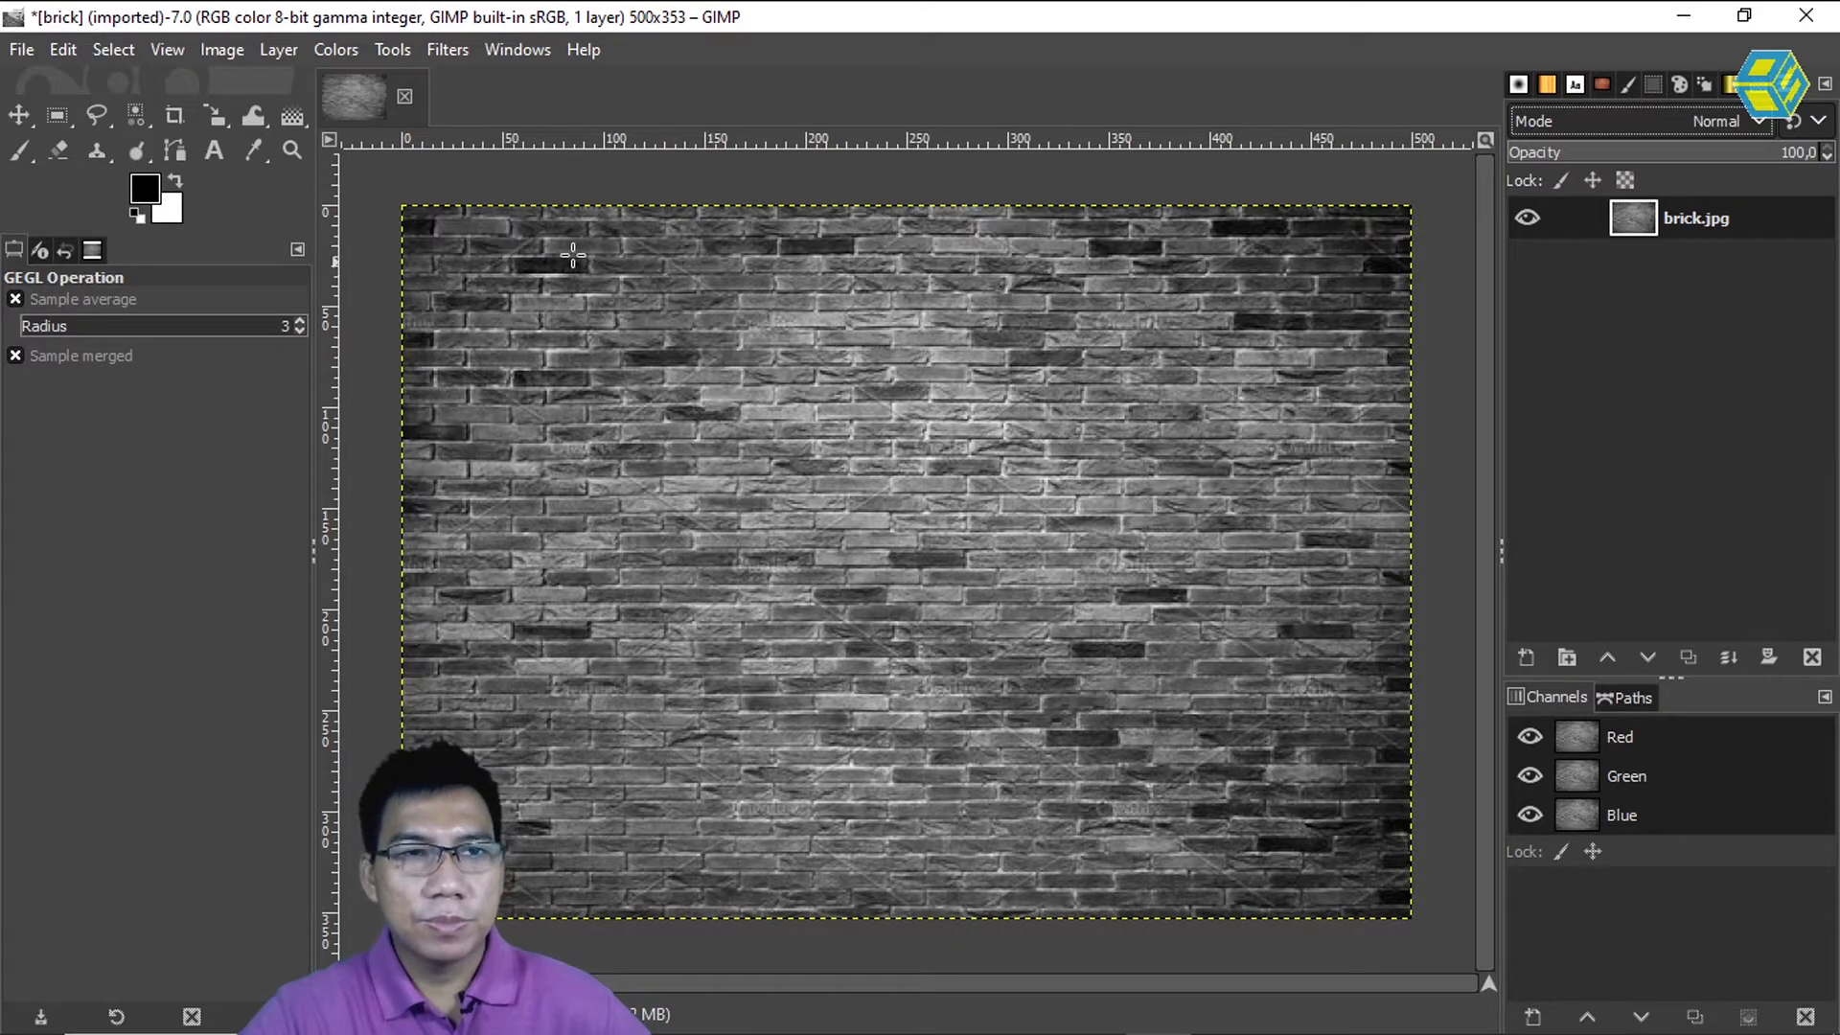
Add the text "NEON" on the brick wall in black Agency FB Bold Condensed at 118 px
{"action": "left_click", "coordinate": [214, 150]}
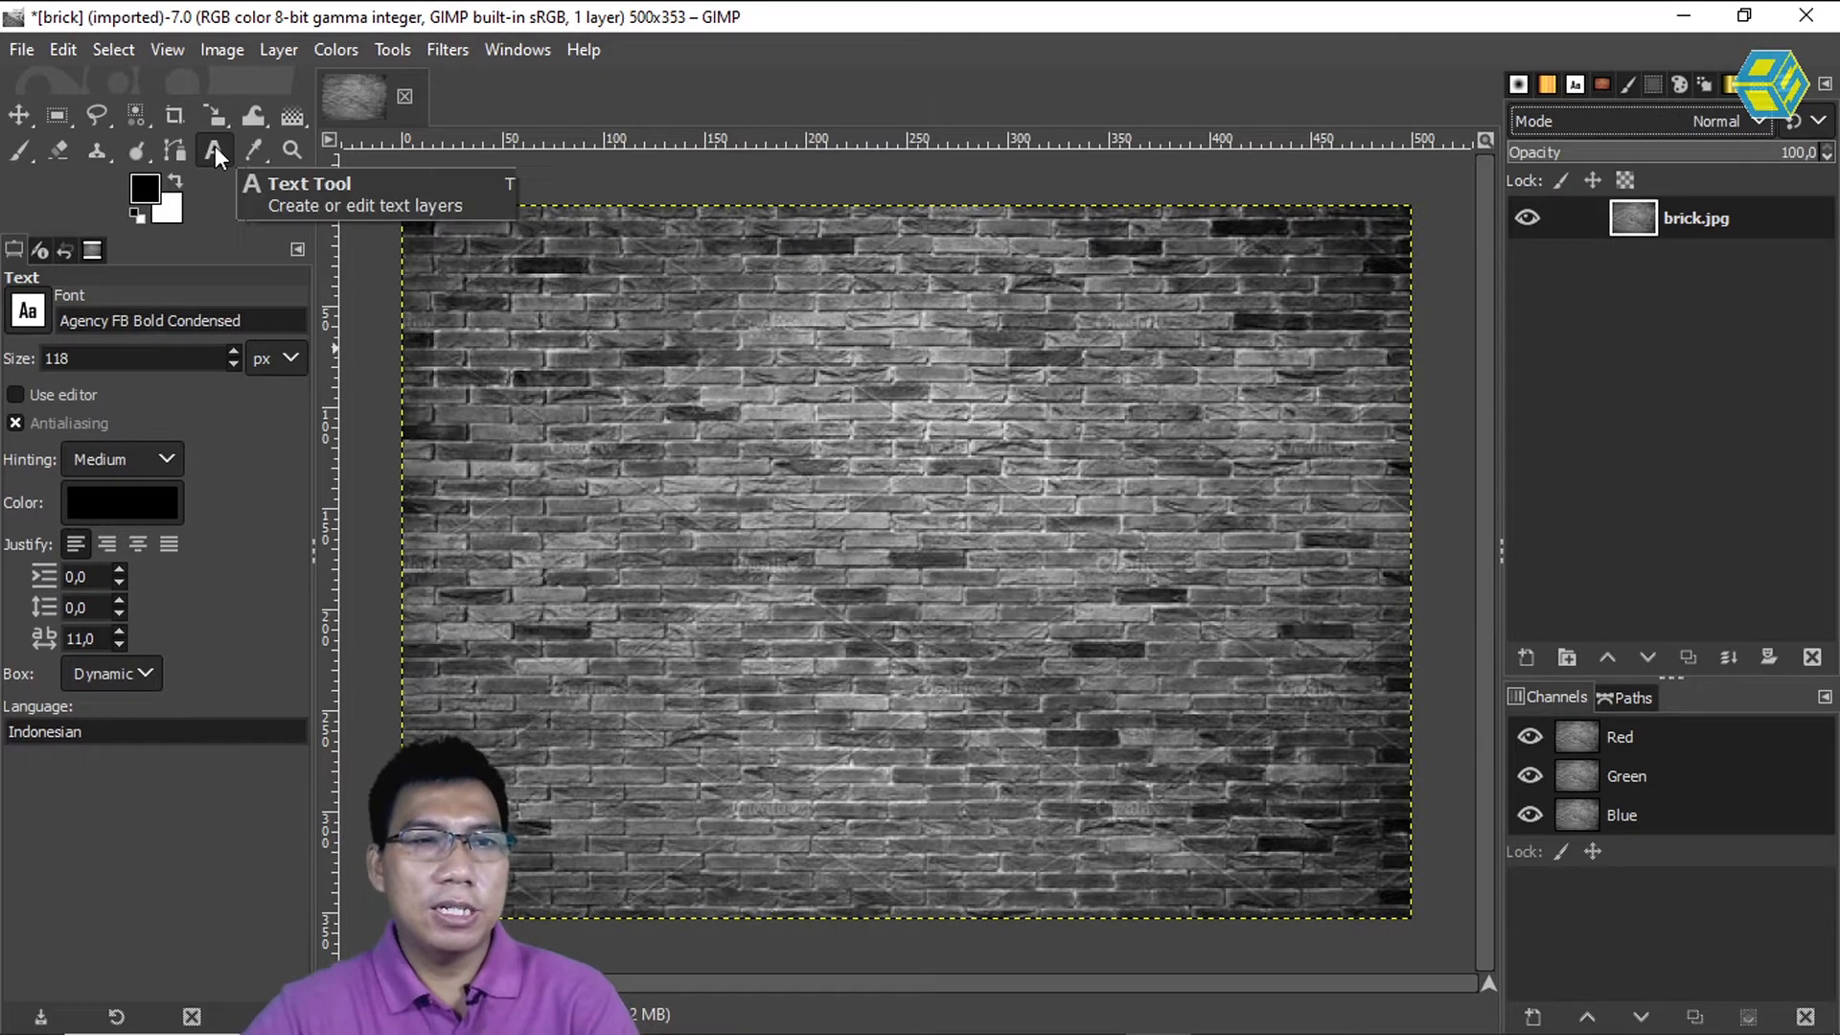
{"action": "left_click", "coordinate": [740, 468]}
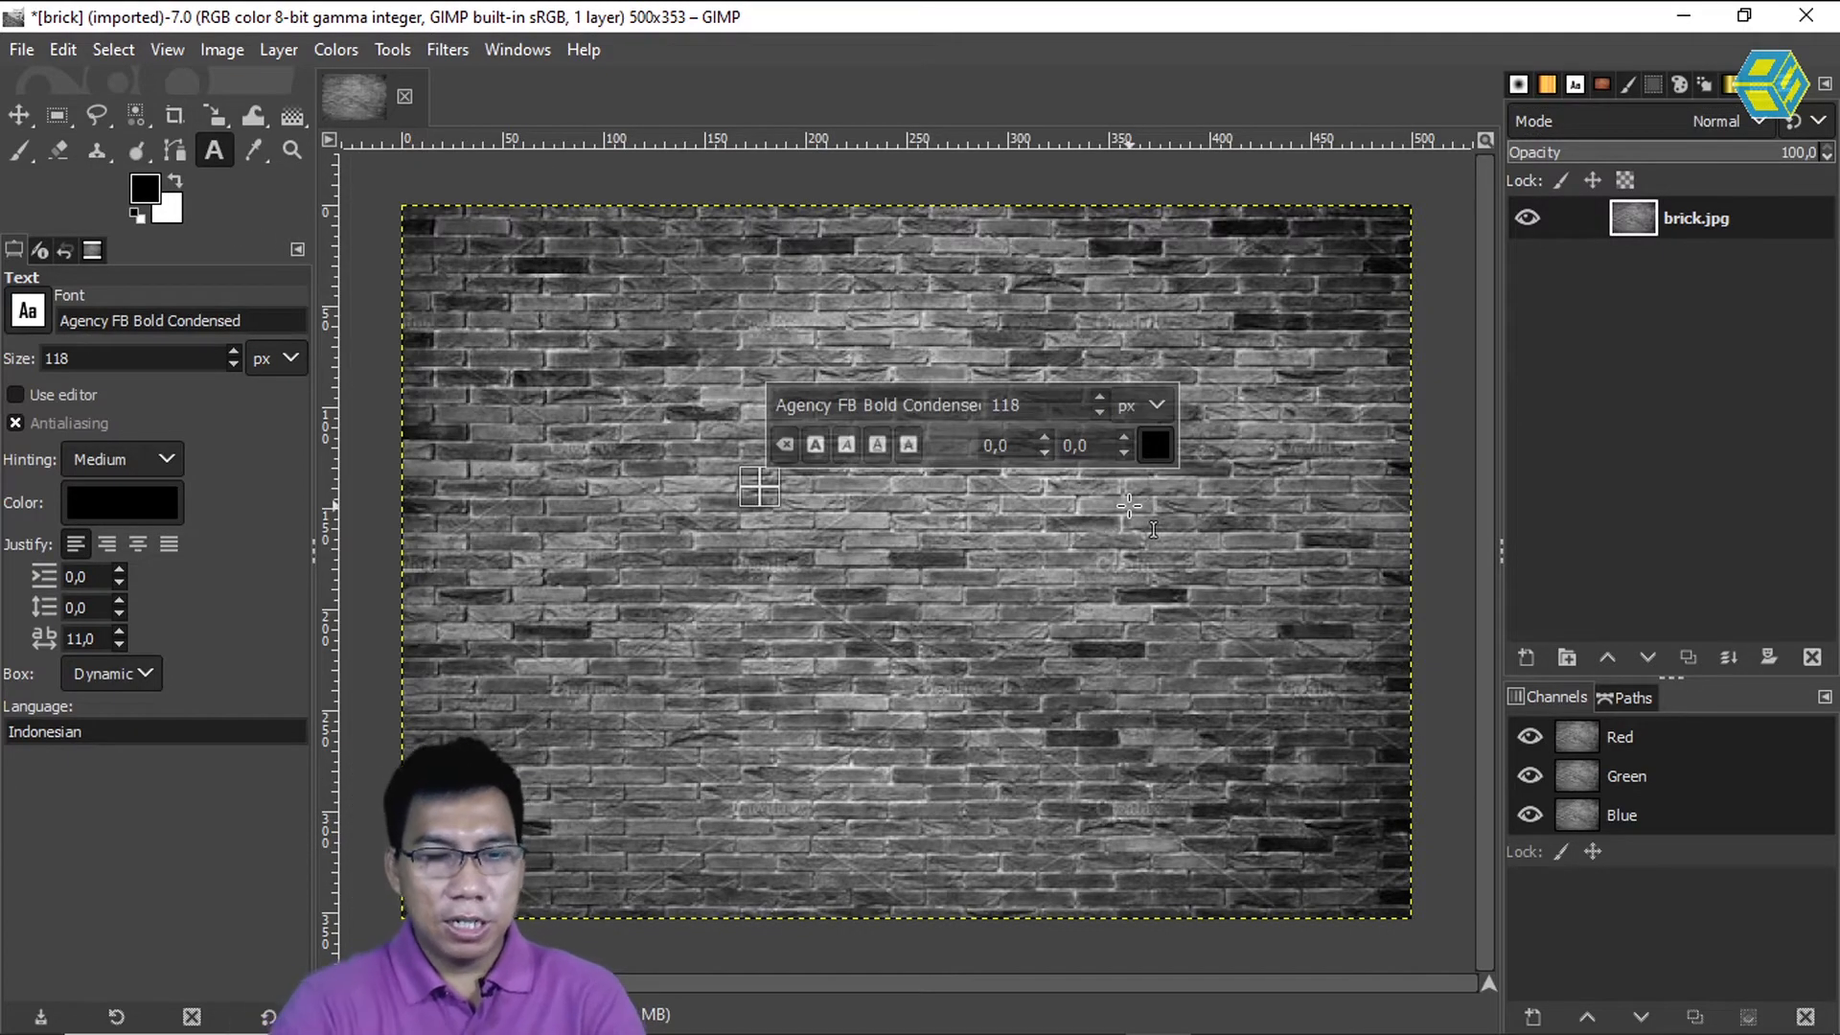
{"action": "type", "text": "NEON"}
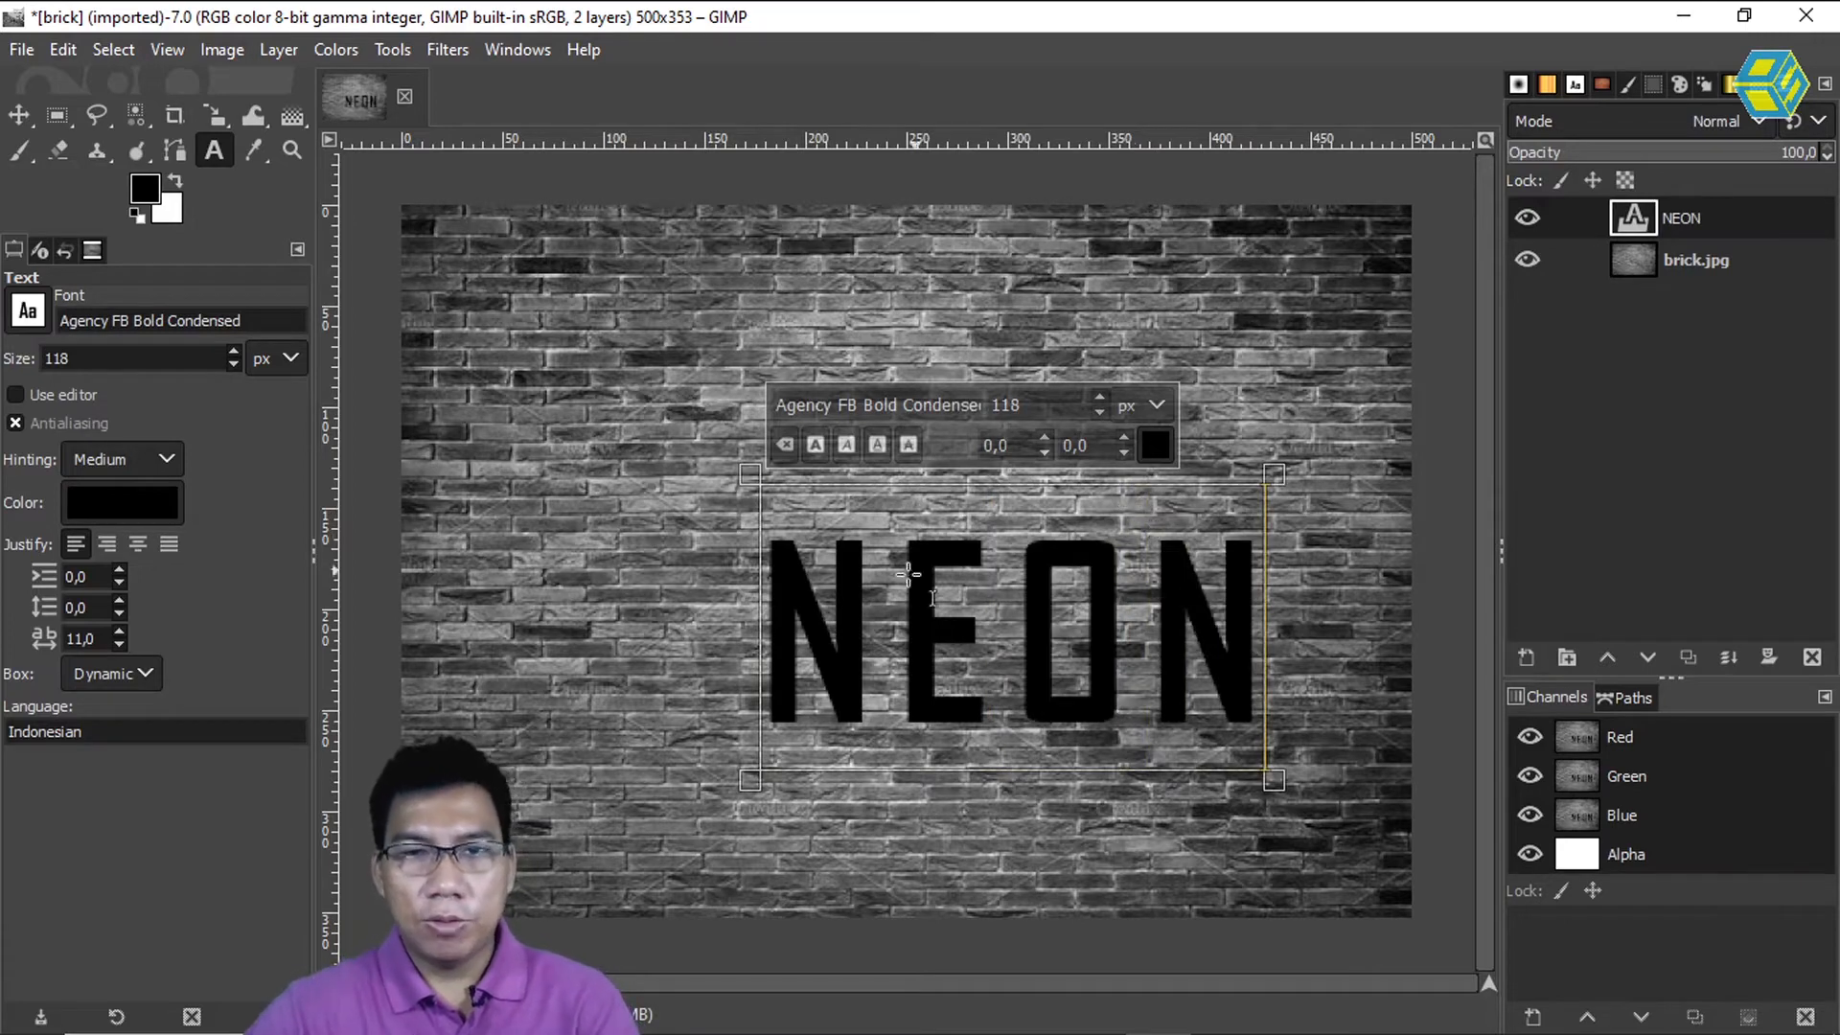
Enlarge all the letters of the NEON text to a font size of 159 px
{"action": "left_click_drag", "start_coordinate": [776, 599], "coordinate": [1212, 618]}
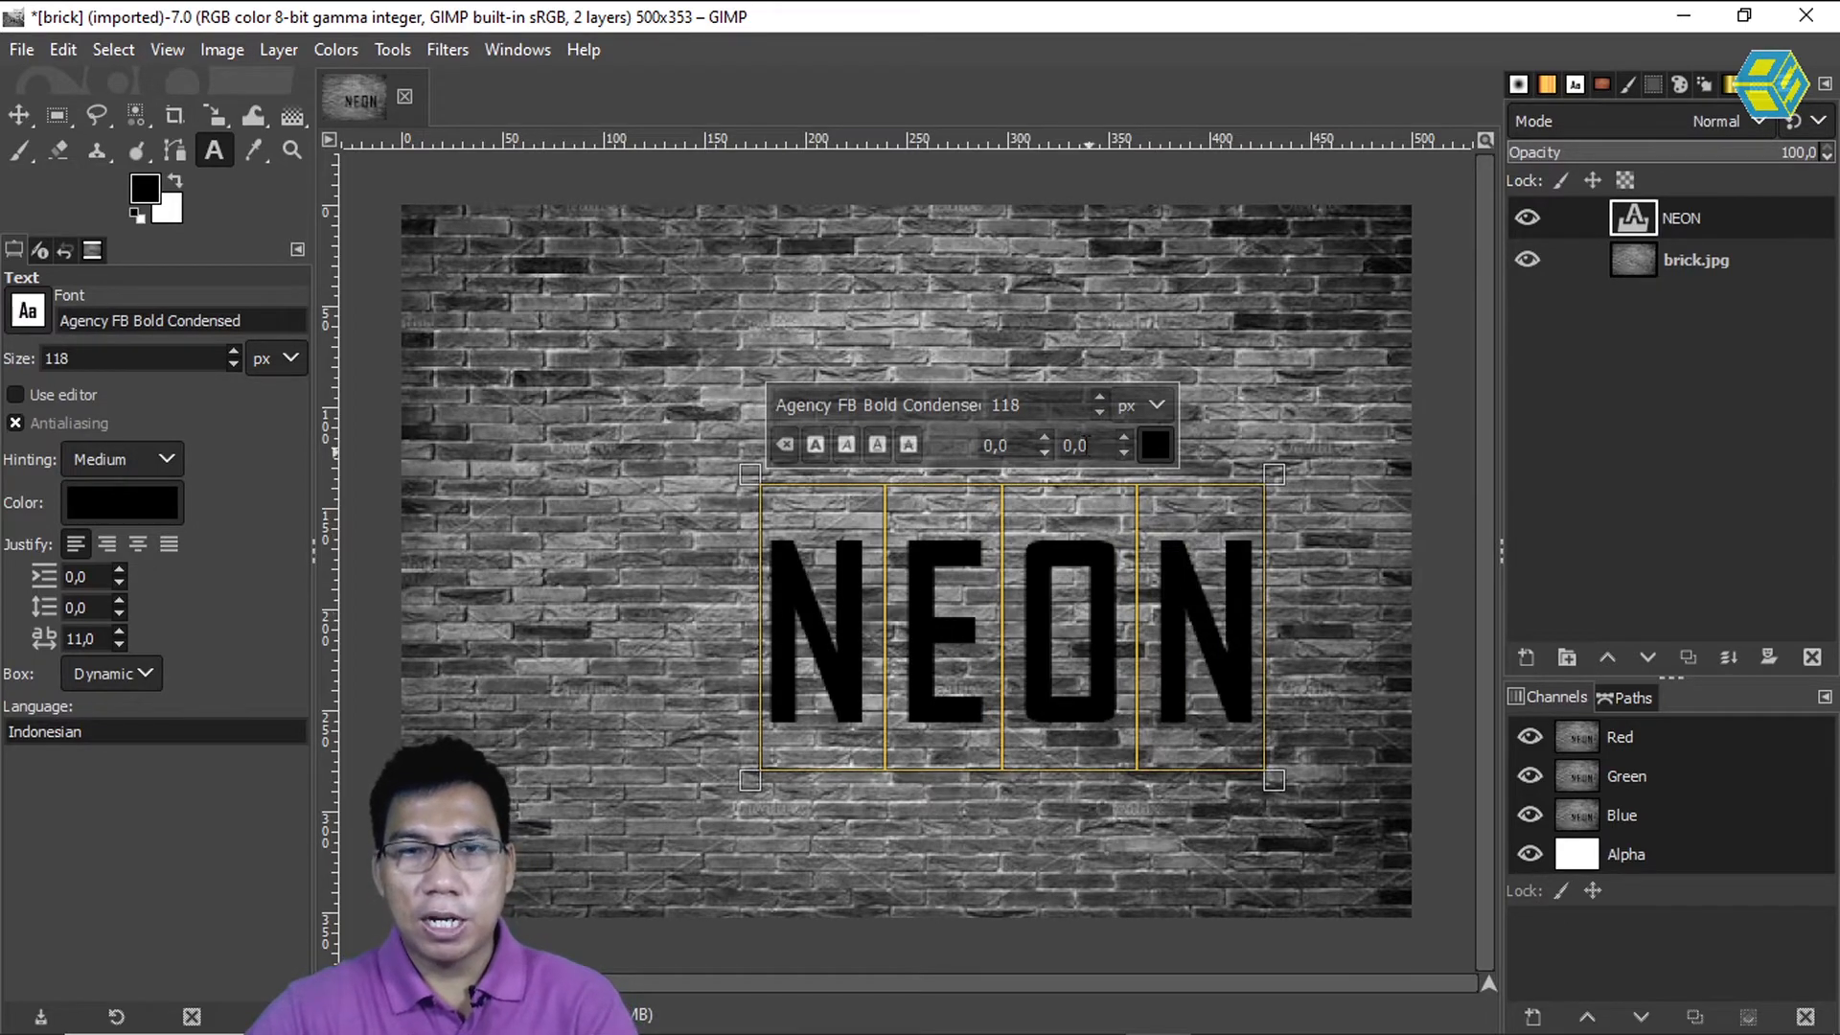
{"action": "key", "text": "Up"}
{"action": "key", "text": "Up"}
{"action": "key", "text": "Up"}
{"action": "key", "text": "Up"}
{"action": "key", "text": "Up"}
{"action": "key", "text": "Up"}
{"action": "key", "text": "Up"}
{"action": "key", "text": "Up"}
{"action": "key", "text": "Up"}
{"action": "key", "text": "Up"}
{"action": "key", "text": "Up"}
{"action": "key", "text": "Up"}
{"action": "key", "text": "Up"}
{"action": "key", "text": "Up"}
{"action": "key", "text": "Up"}
{"action": "key", "text": "Up"}
{"action": "key", "text": "Up"}
{"action": "key", "text": "Up"}
{"action": "key", "text": "Up"}
{"action": "key", "text": "Up"}
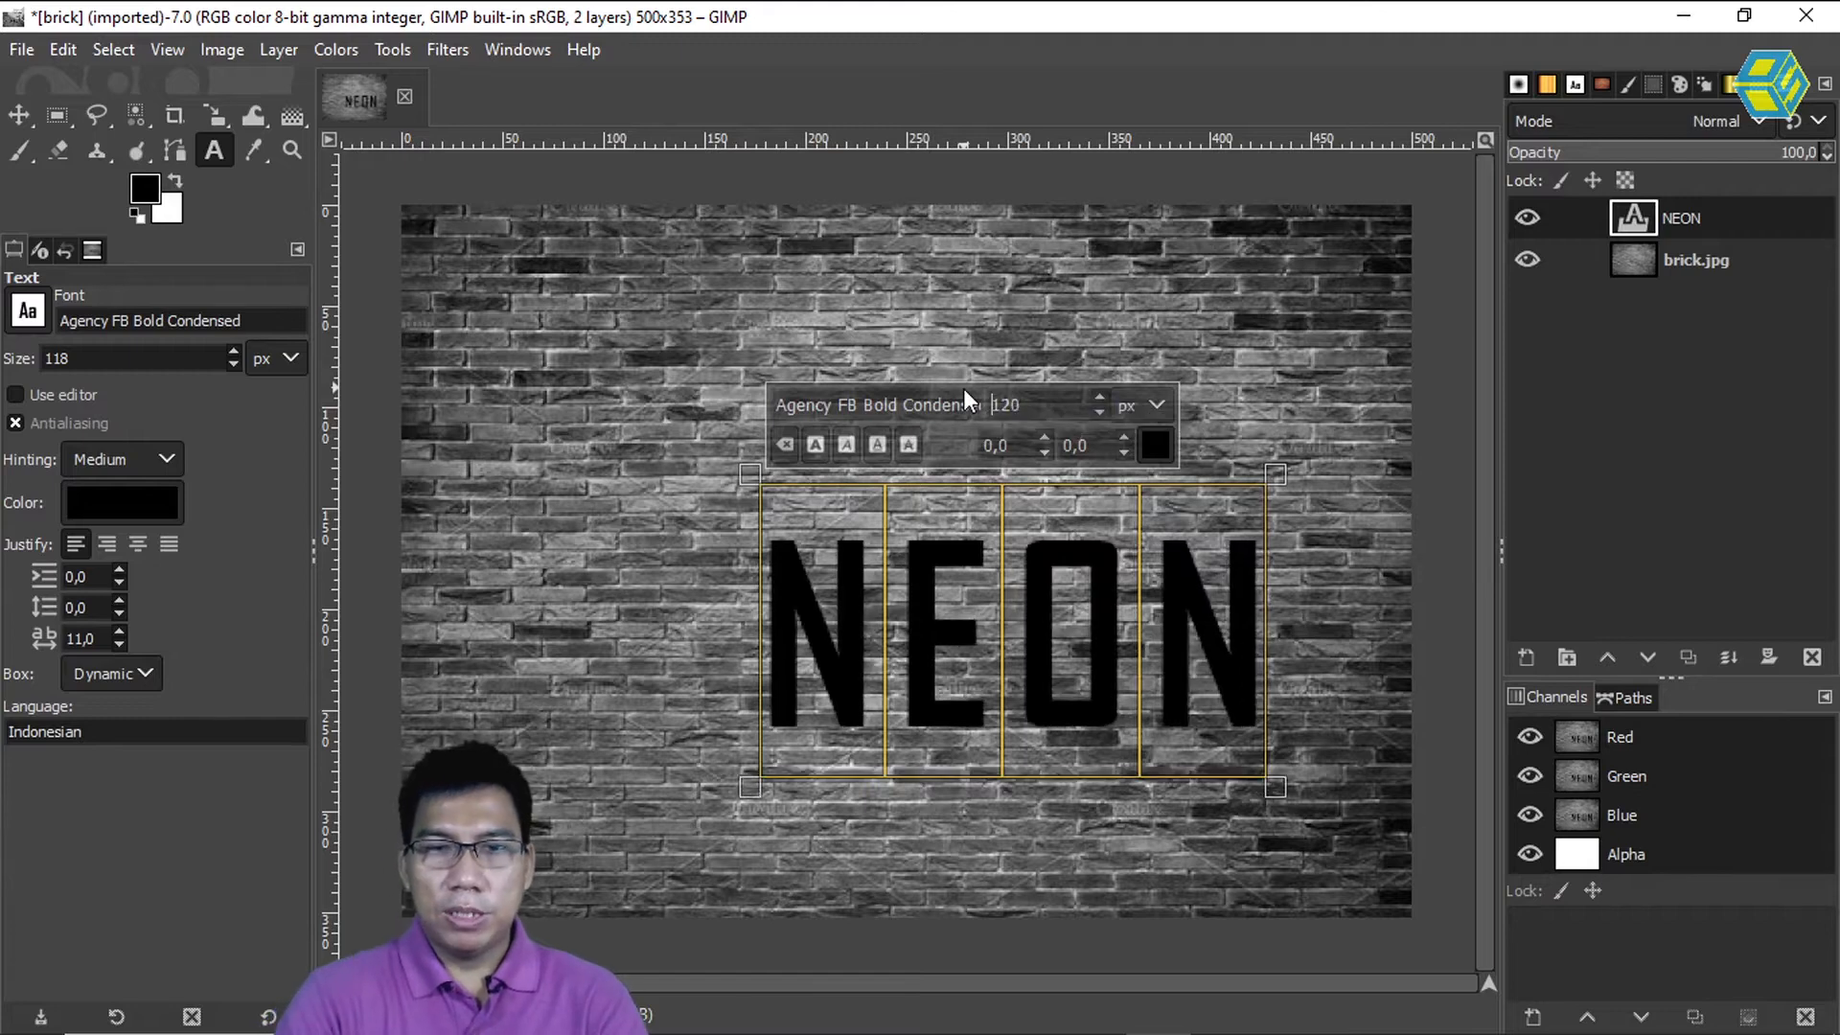
{"action": "key", "text": "Up"}
{"action": "key", "text": "Up"}
{"action": "key", "text": "Up"}
{"action": "key", "text": "Up"}
{"action": "key", "text": "Up"}
{"action": "key", "text": "Up"}
{"action": "key", "text": "Up"}
{"action": "key", "text": "Up"}
{"action": "key", "text": "Up"}
{"action": "key", "text": "Up"}
{"action": "key", "text": "Up"}
{"action": "key", "text": "Up"}
{"action": "key", "text": "Up"}
{"action": "key", "text": "Up"}
{"action": "key", "text": "Up"}
{"action": "key", "text": "Up"}
{"action": "key", "text": "Up"}
{"action": "key", "text": "Up"}
{"action": "key", "text": "Up"}
{"action": "key", "text": "Up"}
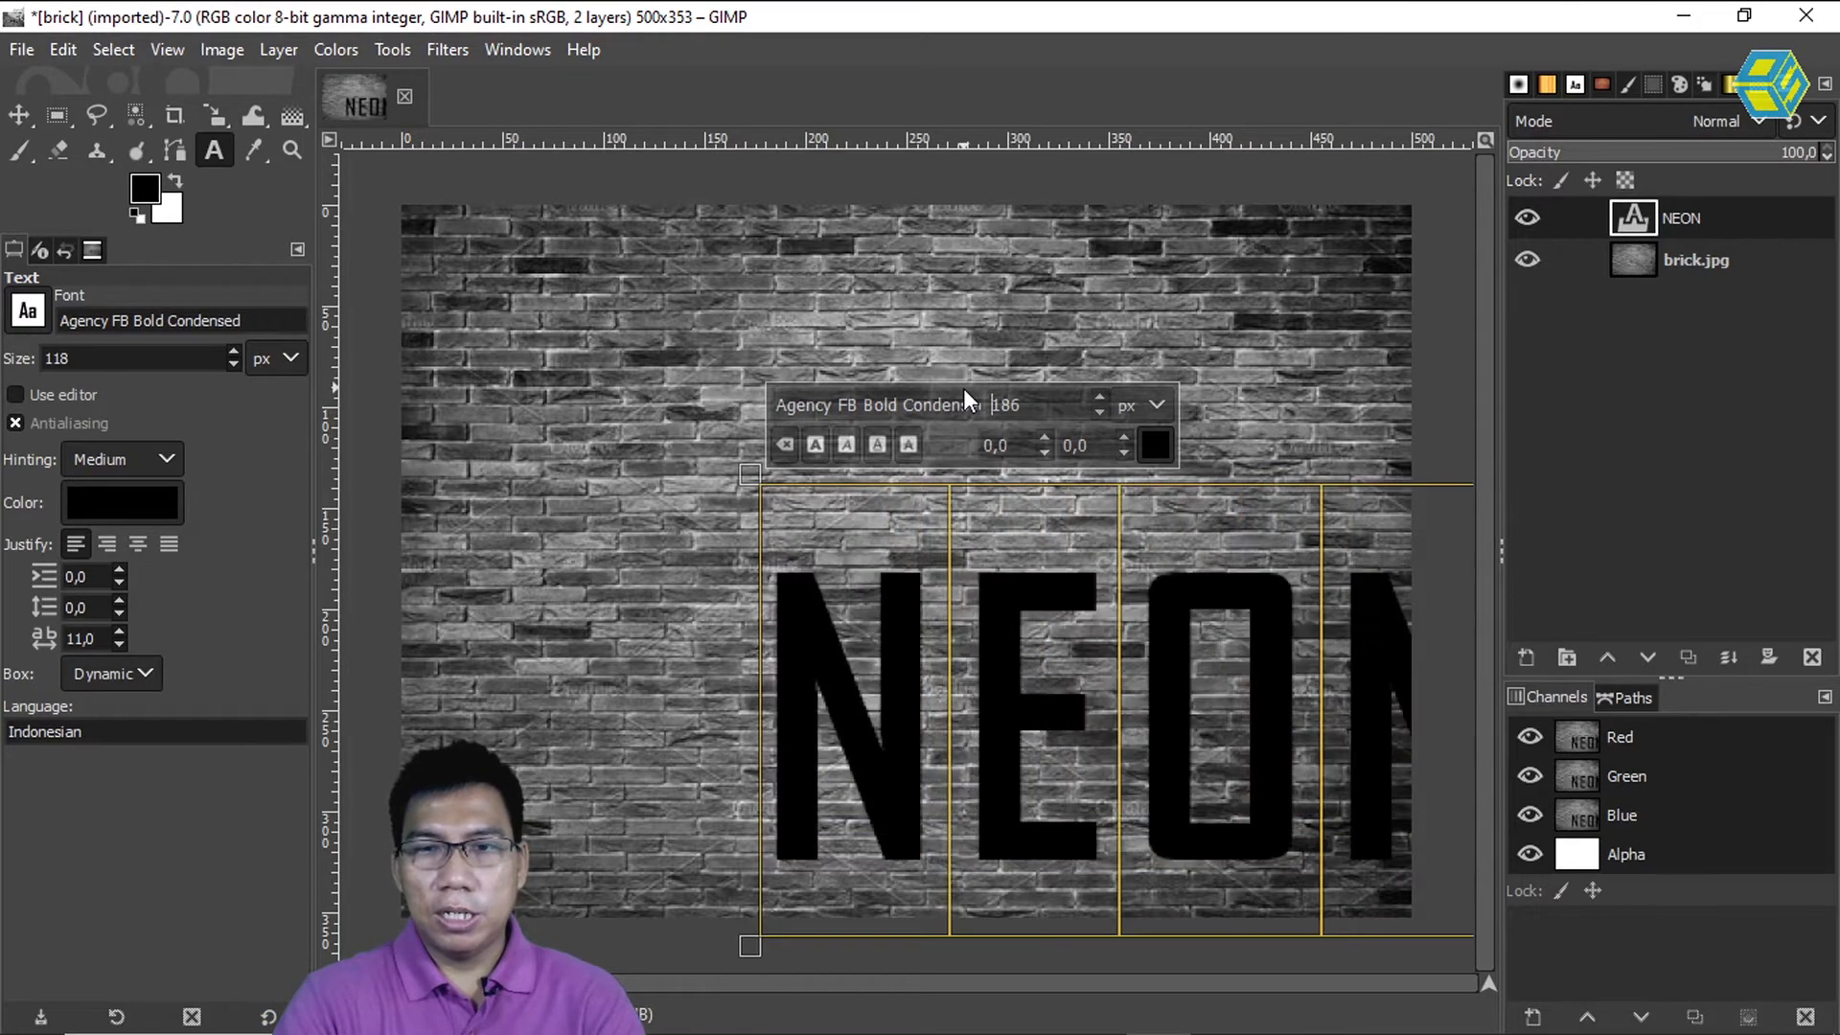
{"action": "key", "text": "Down"}
{"action": "key", "text": "Down"}
{"action": "key", "text": "Down"}
{"action": "key", "text": "Down"}
{"action": "key", "text": "Down"}
{"action": "key", "text": "Down"}
{"action": "key", "text": "Down"}
{"action": "key", "text": "Down"}
{"action": "key", "text": "Down"}
{"action": "key", "text": "Down"}
{"action": "key", "text": "Down"}
{"action": "key", "text": "Down"}
{"action": "key", "text": "Down"}
{"action": "key", "text": "Down"}
{"action": "key", "text": "Down"}
{"action": "key", "text": "Down"}
{"action": "key", "text": "Down"}
{"action": "key", "text": "Down"}
{"action": "key", "text": "Down"}
{"action": "key", "text": "Down"}
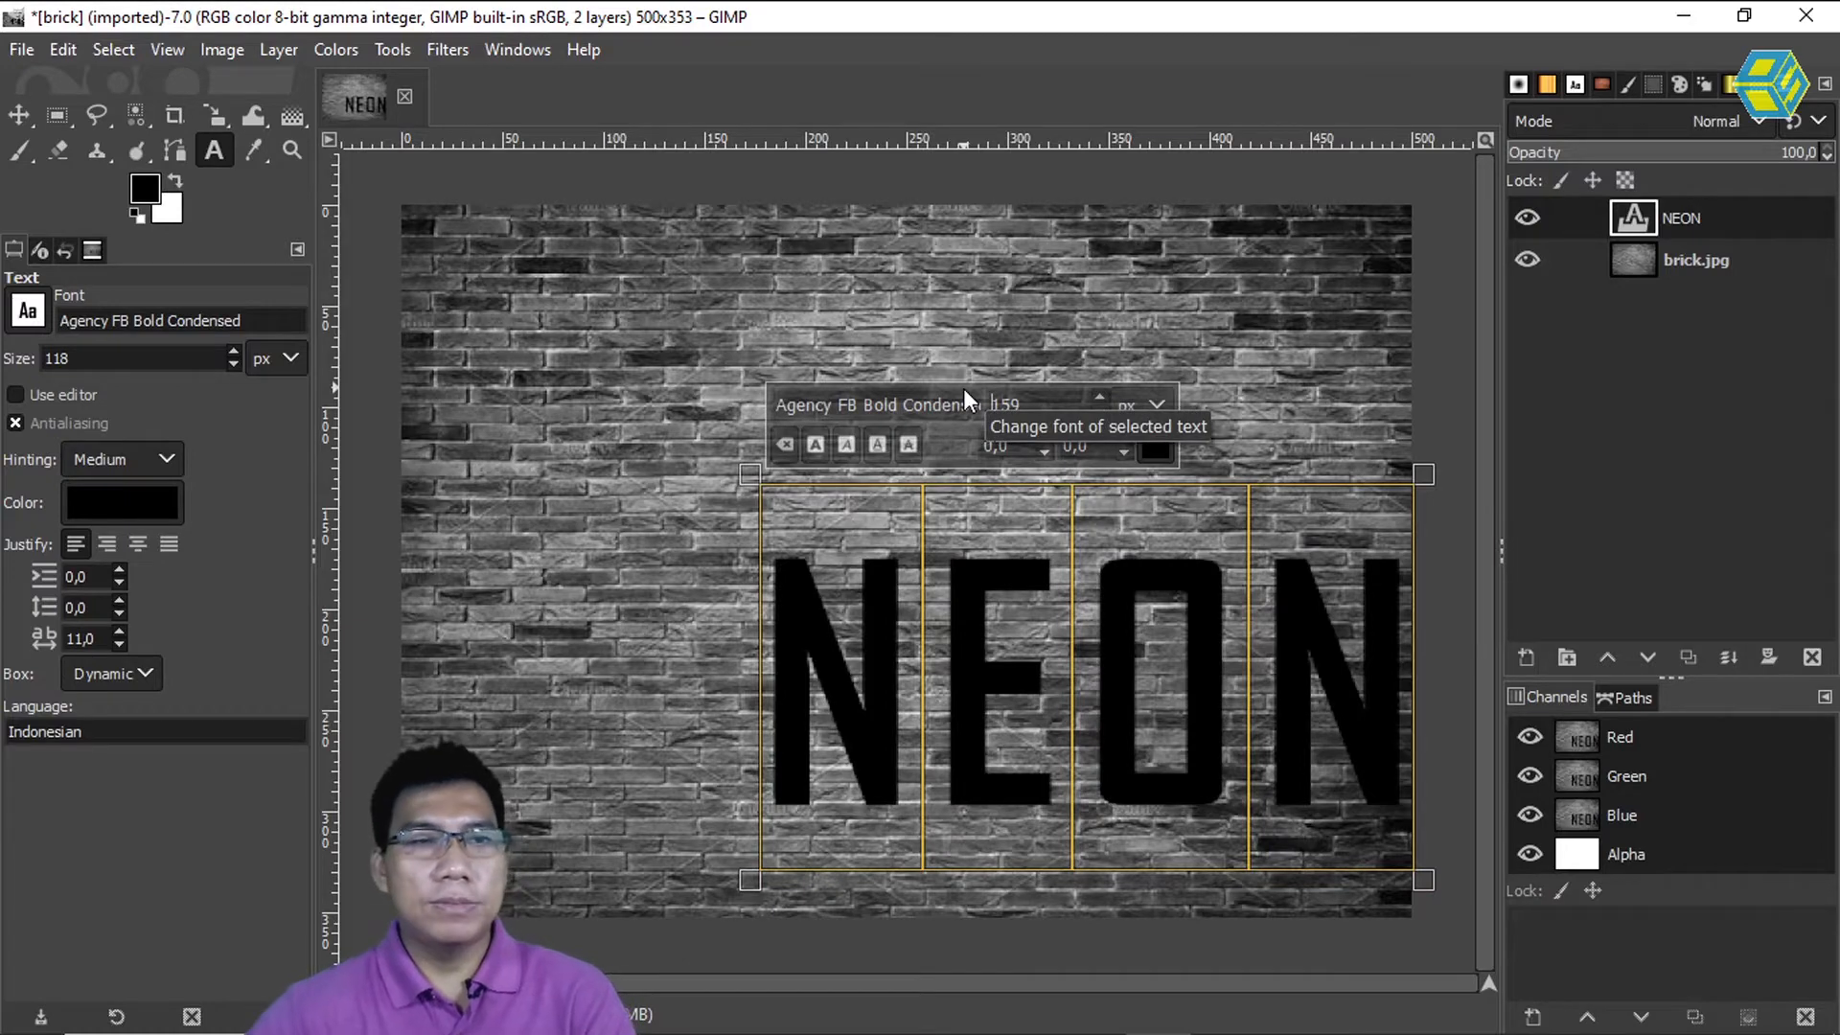
{"action": "left_click", "coordinate": [829, 688]}
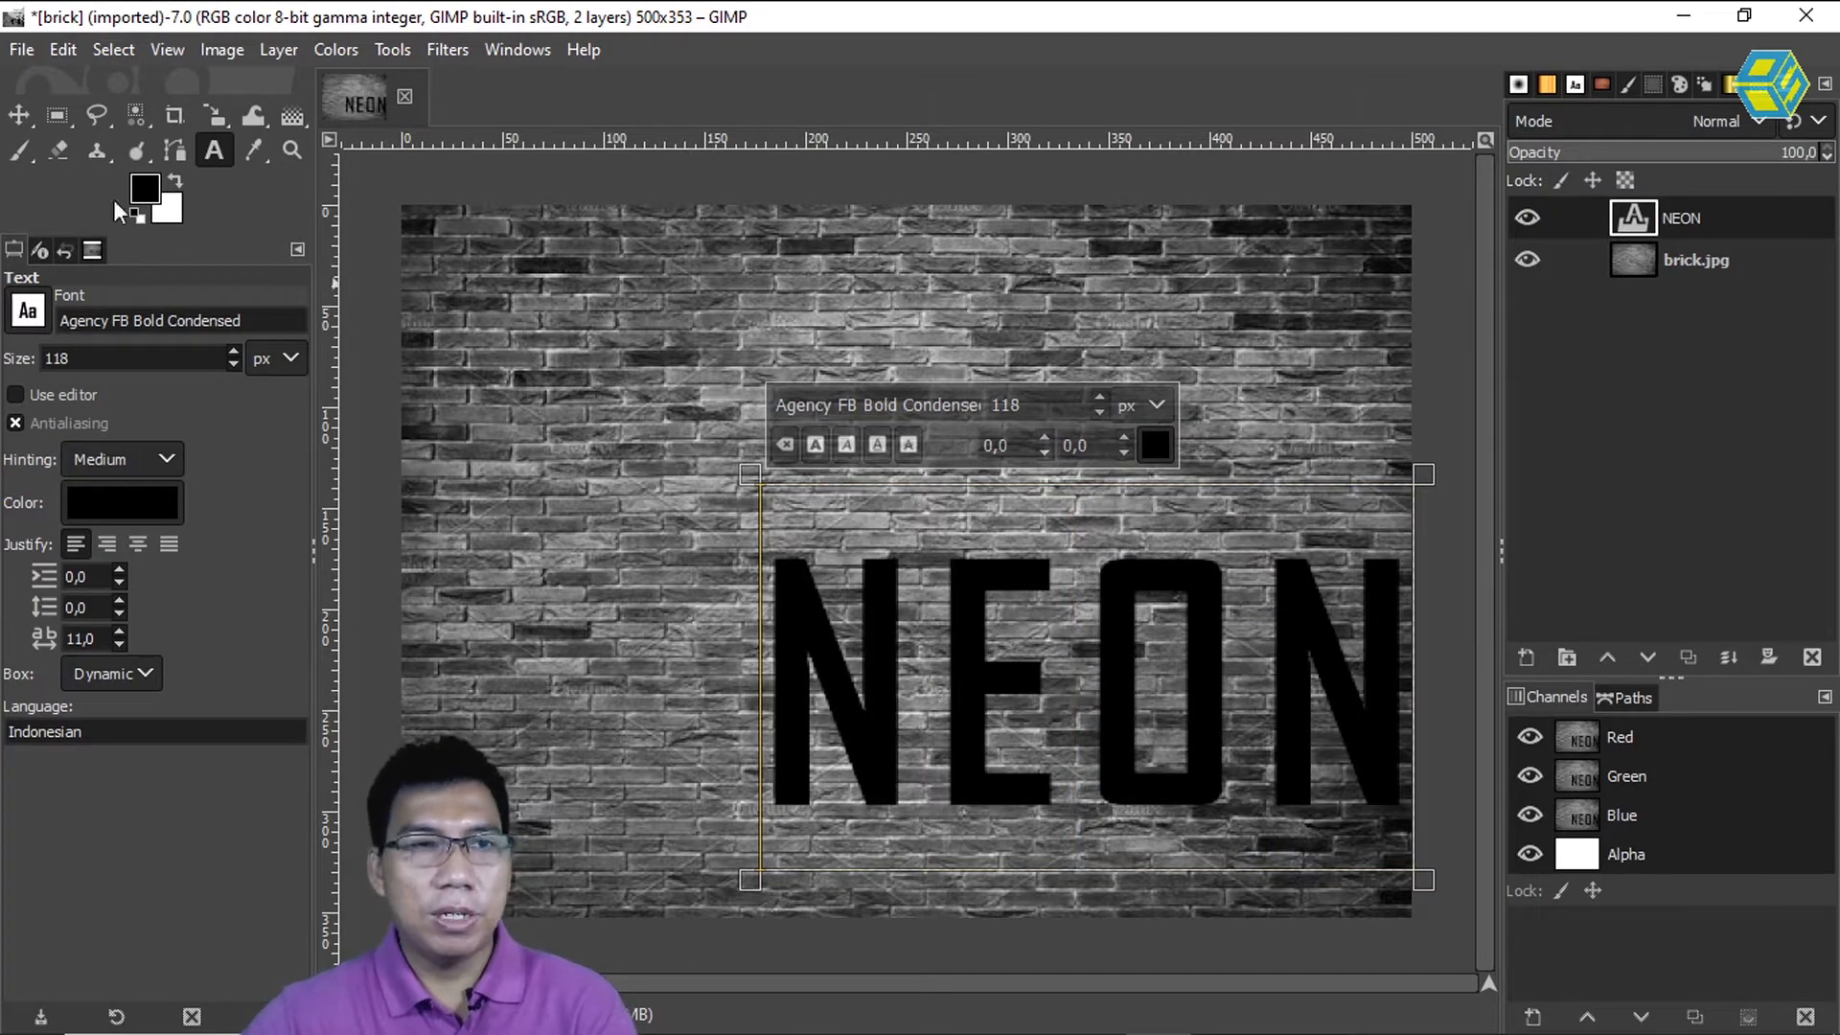
Move the NEON text layer to the upper middle of the brick wall
{"action": "left_click", "coordinate": [19, 115]}
{"action": "left_click_drag", "start_coordinate": [873, 709], "coordinate": [714, 442]}
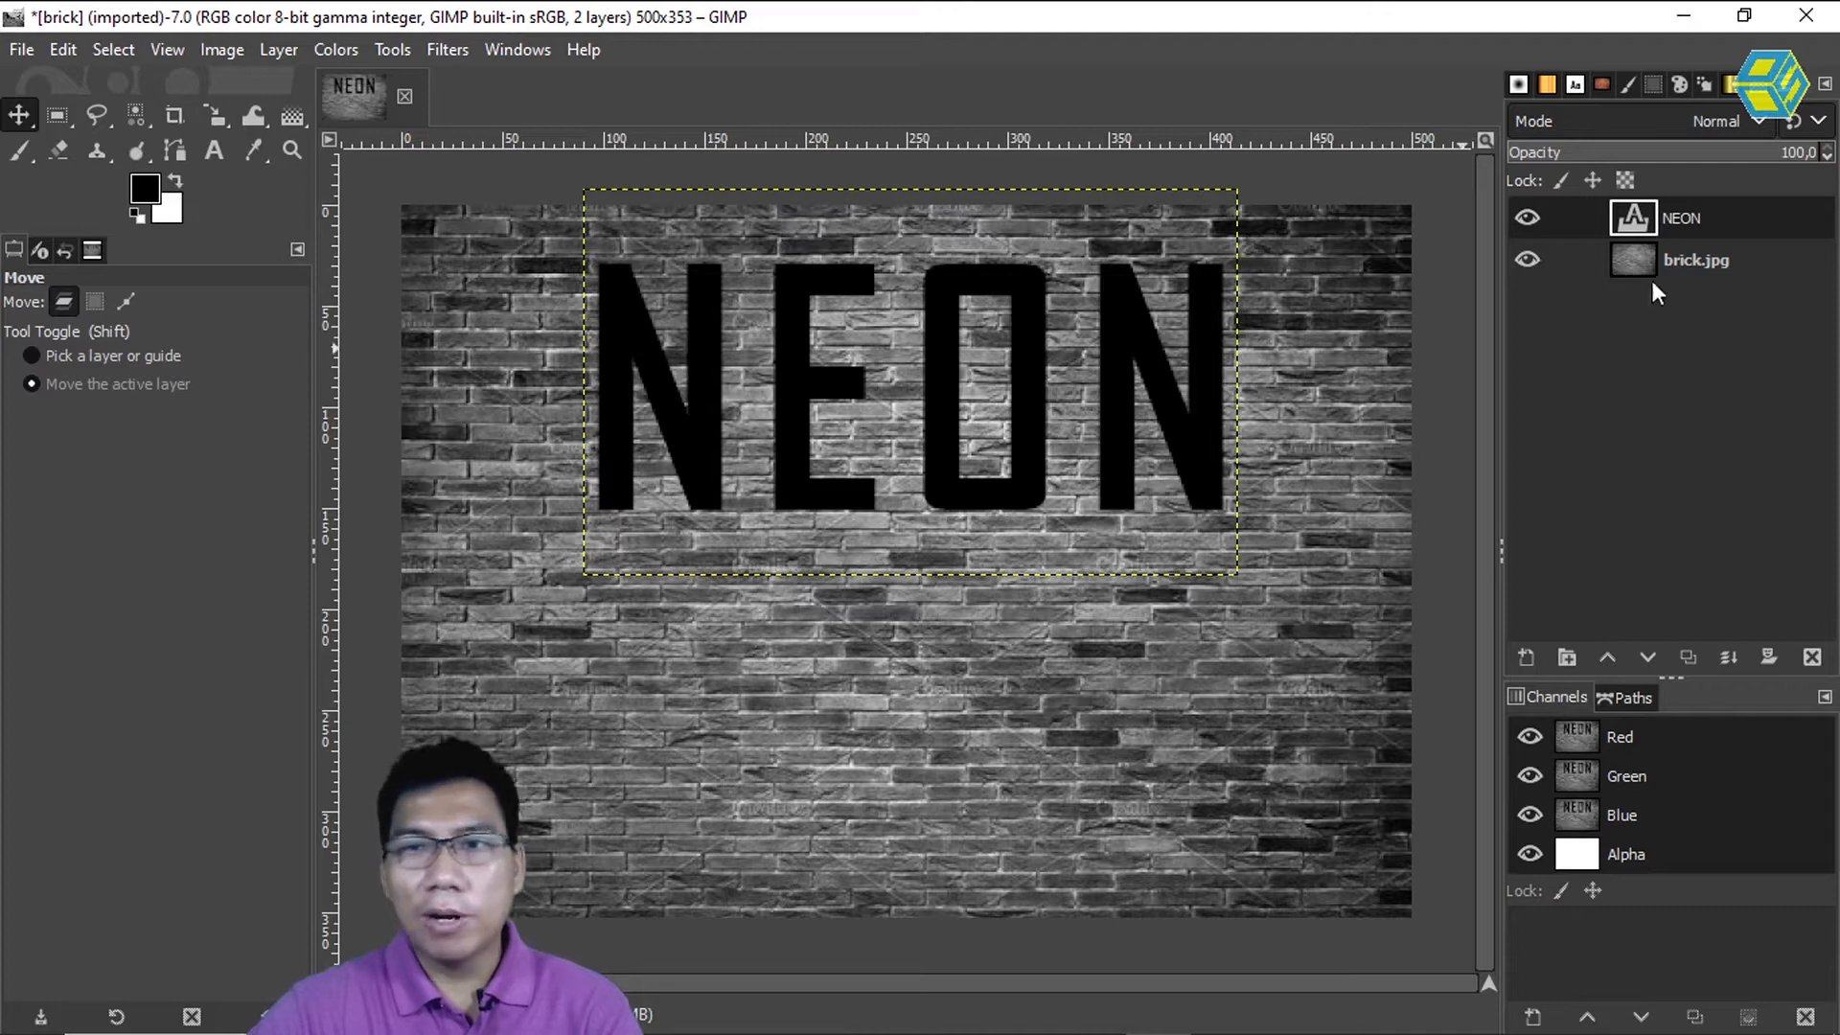
{"action": "left_click", "coordinate": [153, 201]}
{"action": "left_click", "coordinate": [141, 186]}
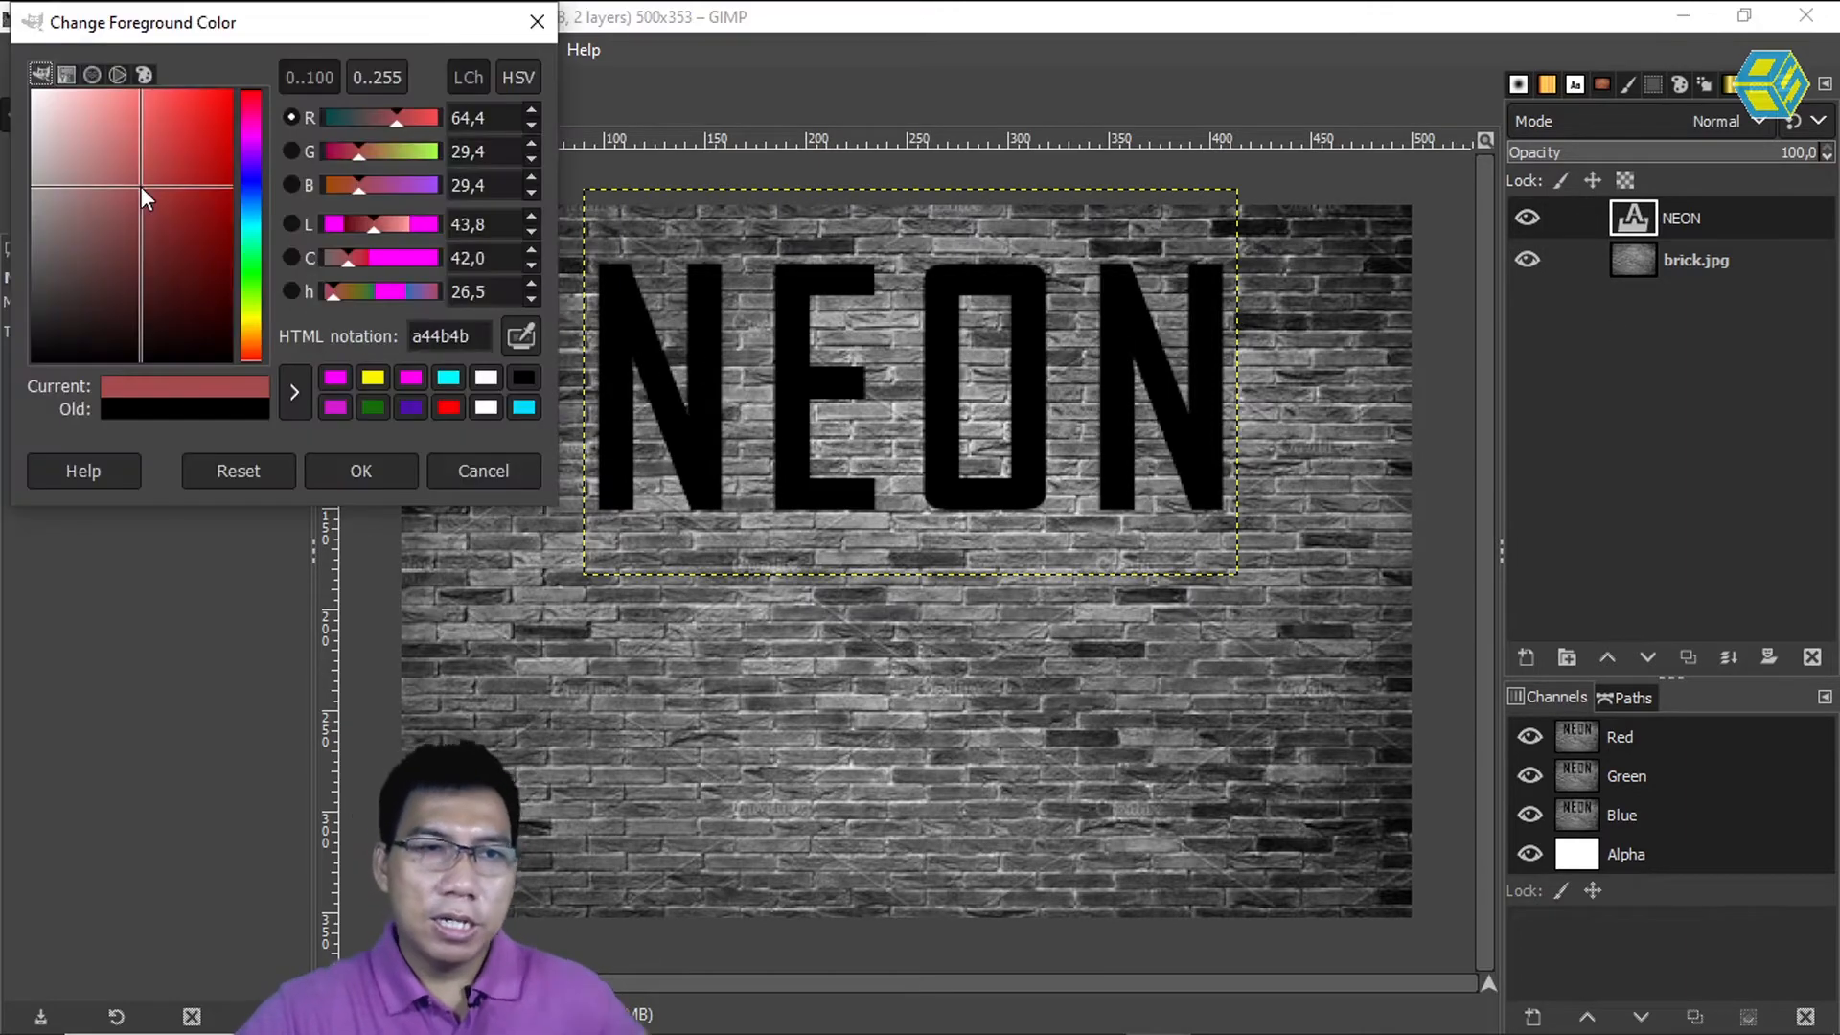
{"action": "left_click", "coordinate": [373, 380]}
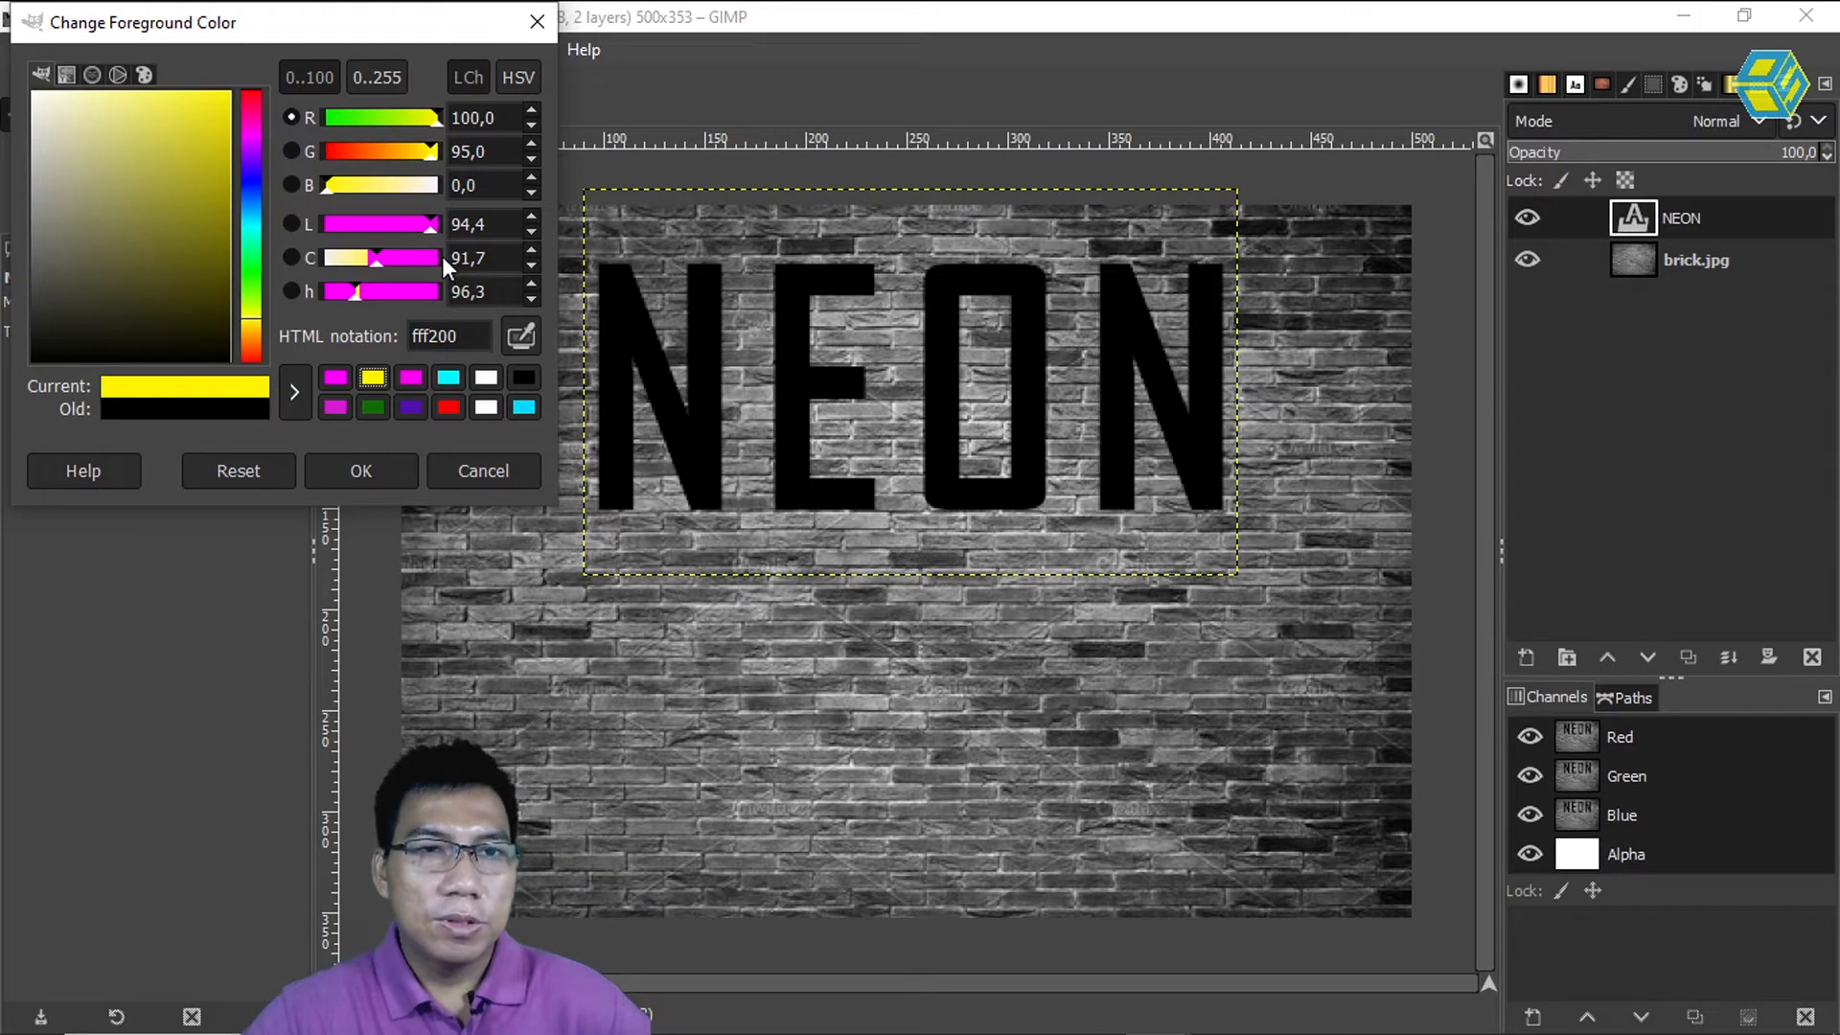
{"action": "triple_click", "coordinate": [502, 152]}
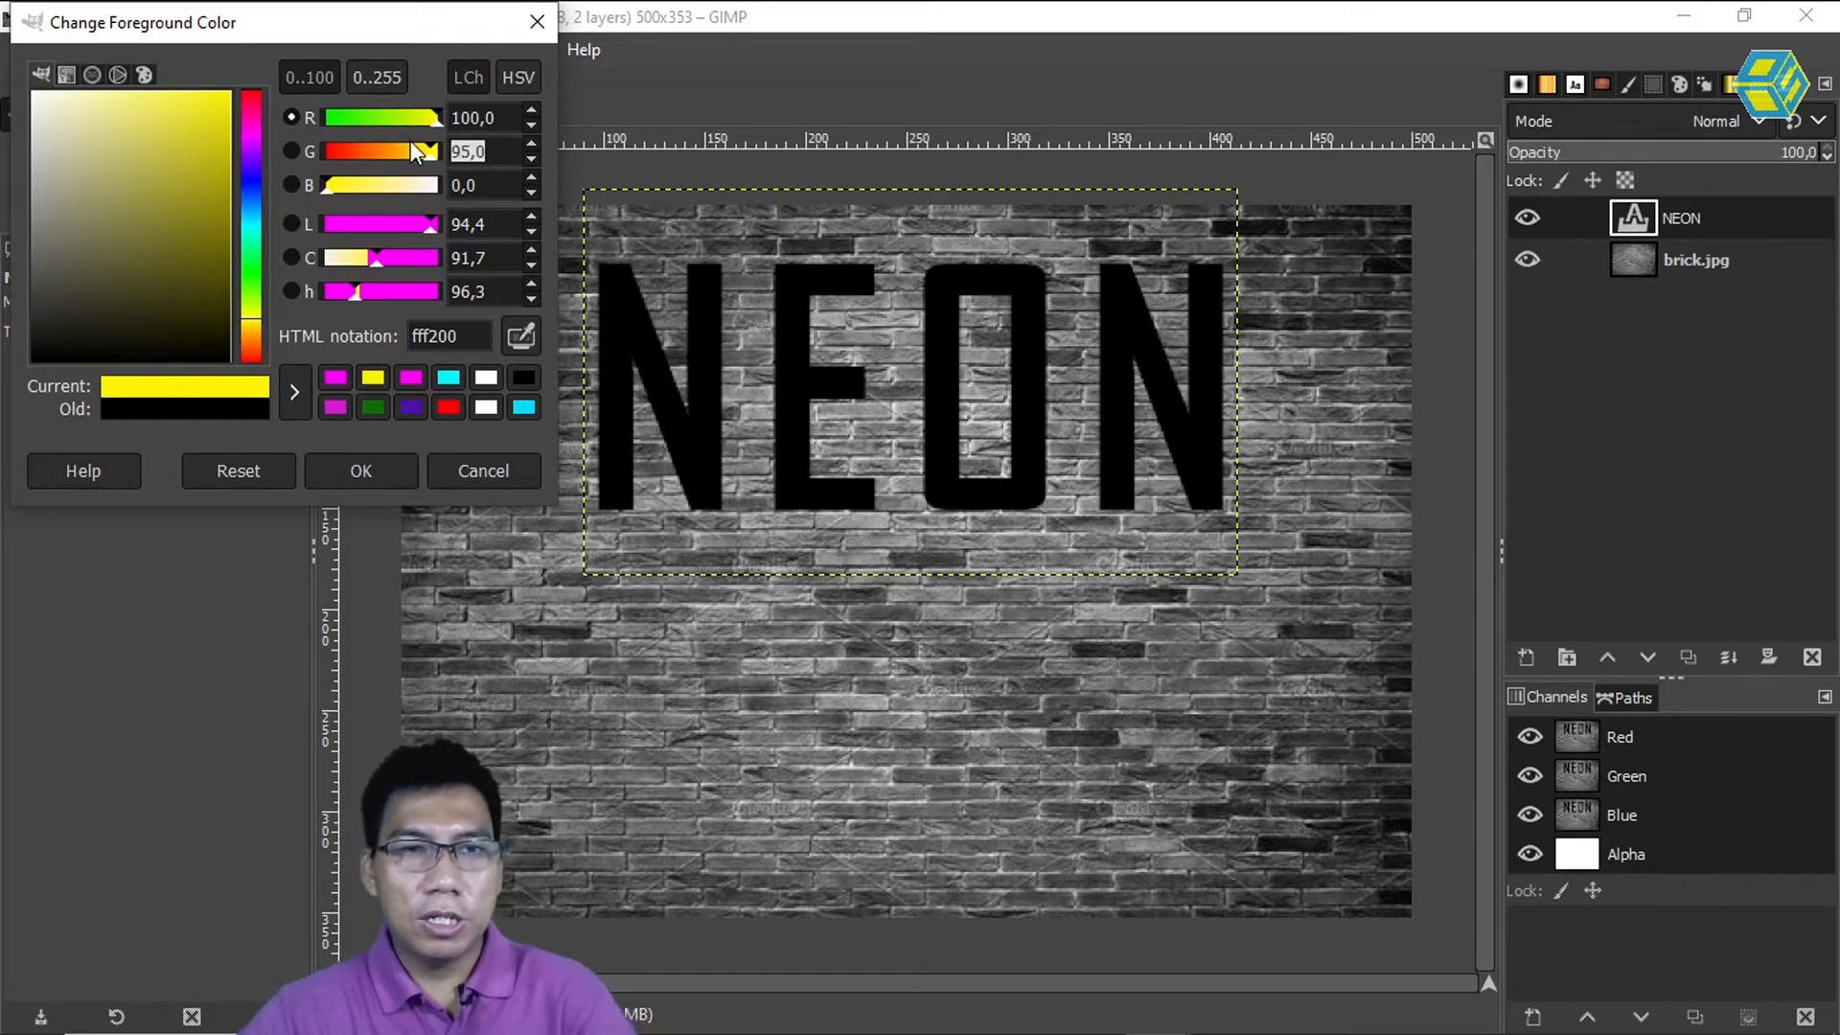
{"action": "type", "text": "0"}
{"action": "key", "text": "Tab"}
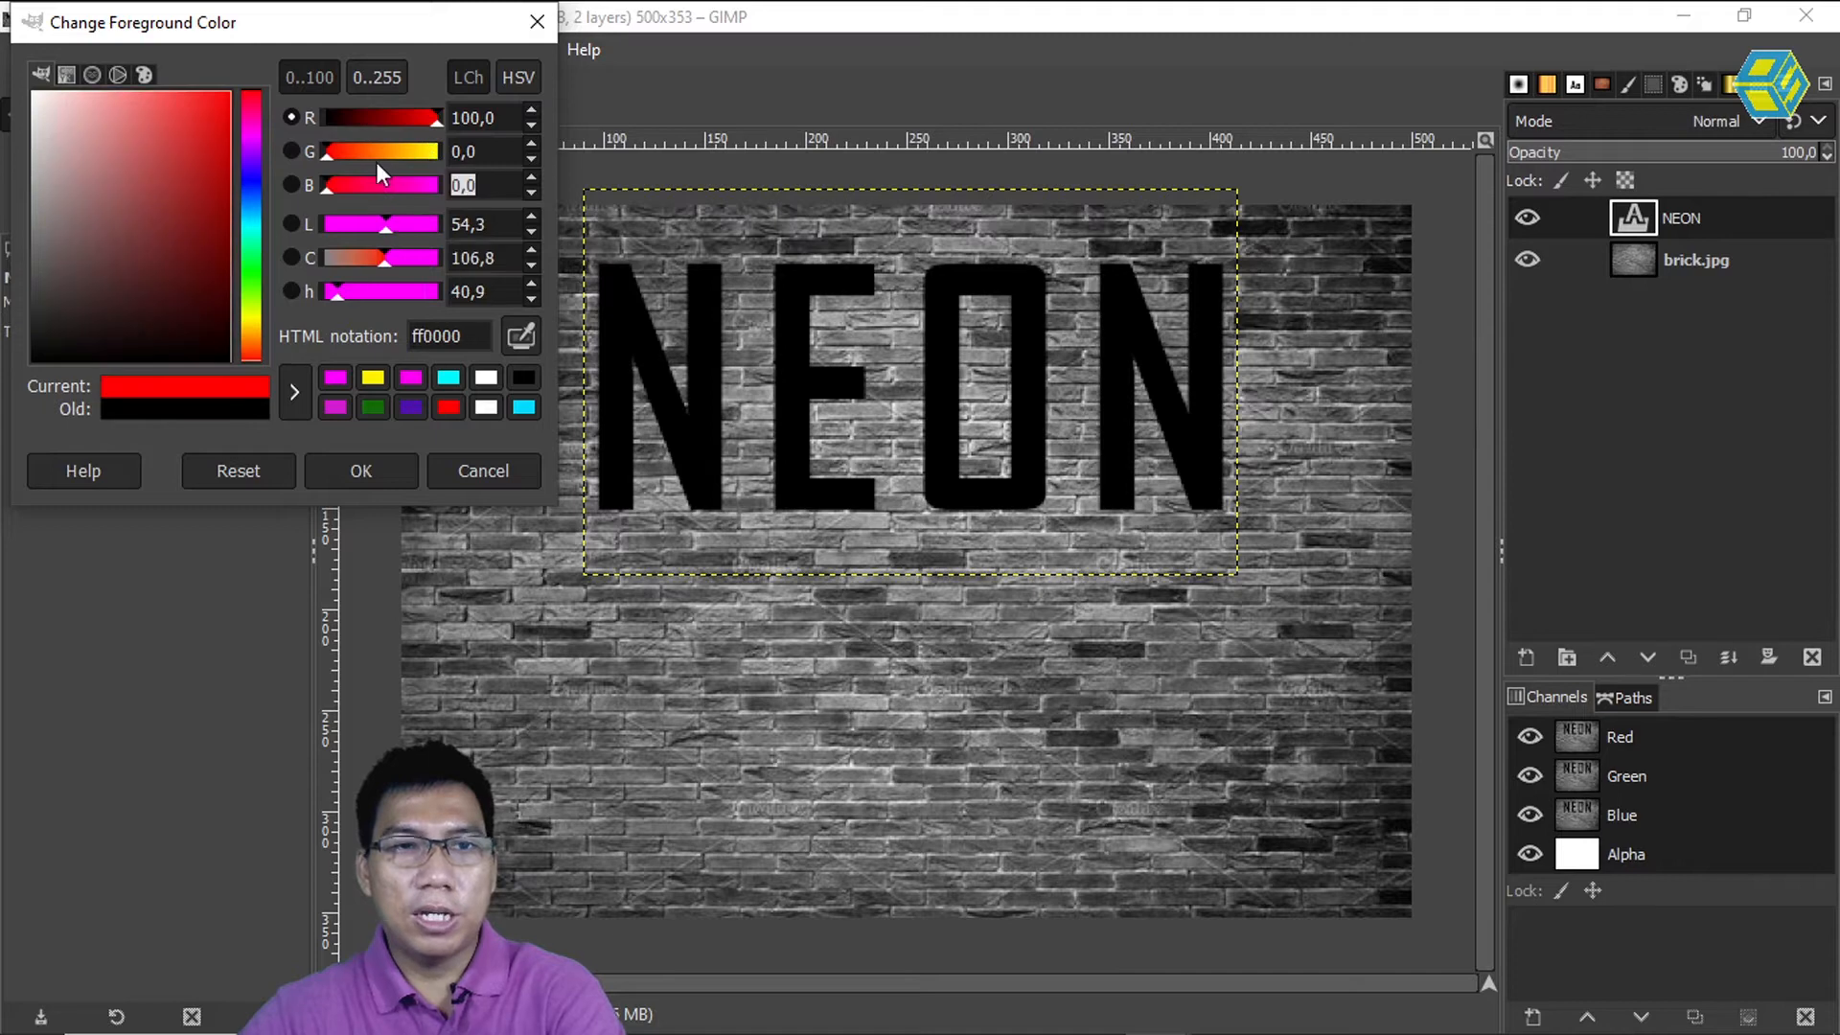
{"action": "left_click_drag", "start_coordinate": [482, 149], "coordinate": [381, 124]}
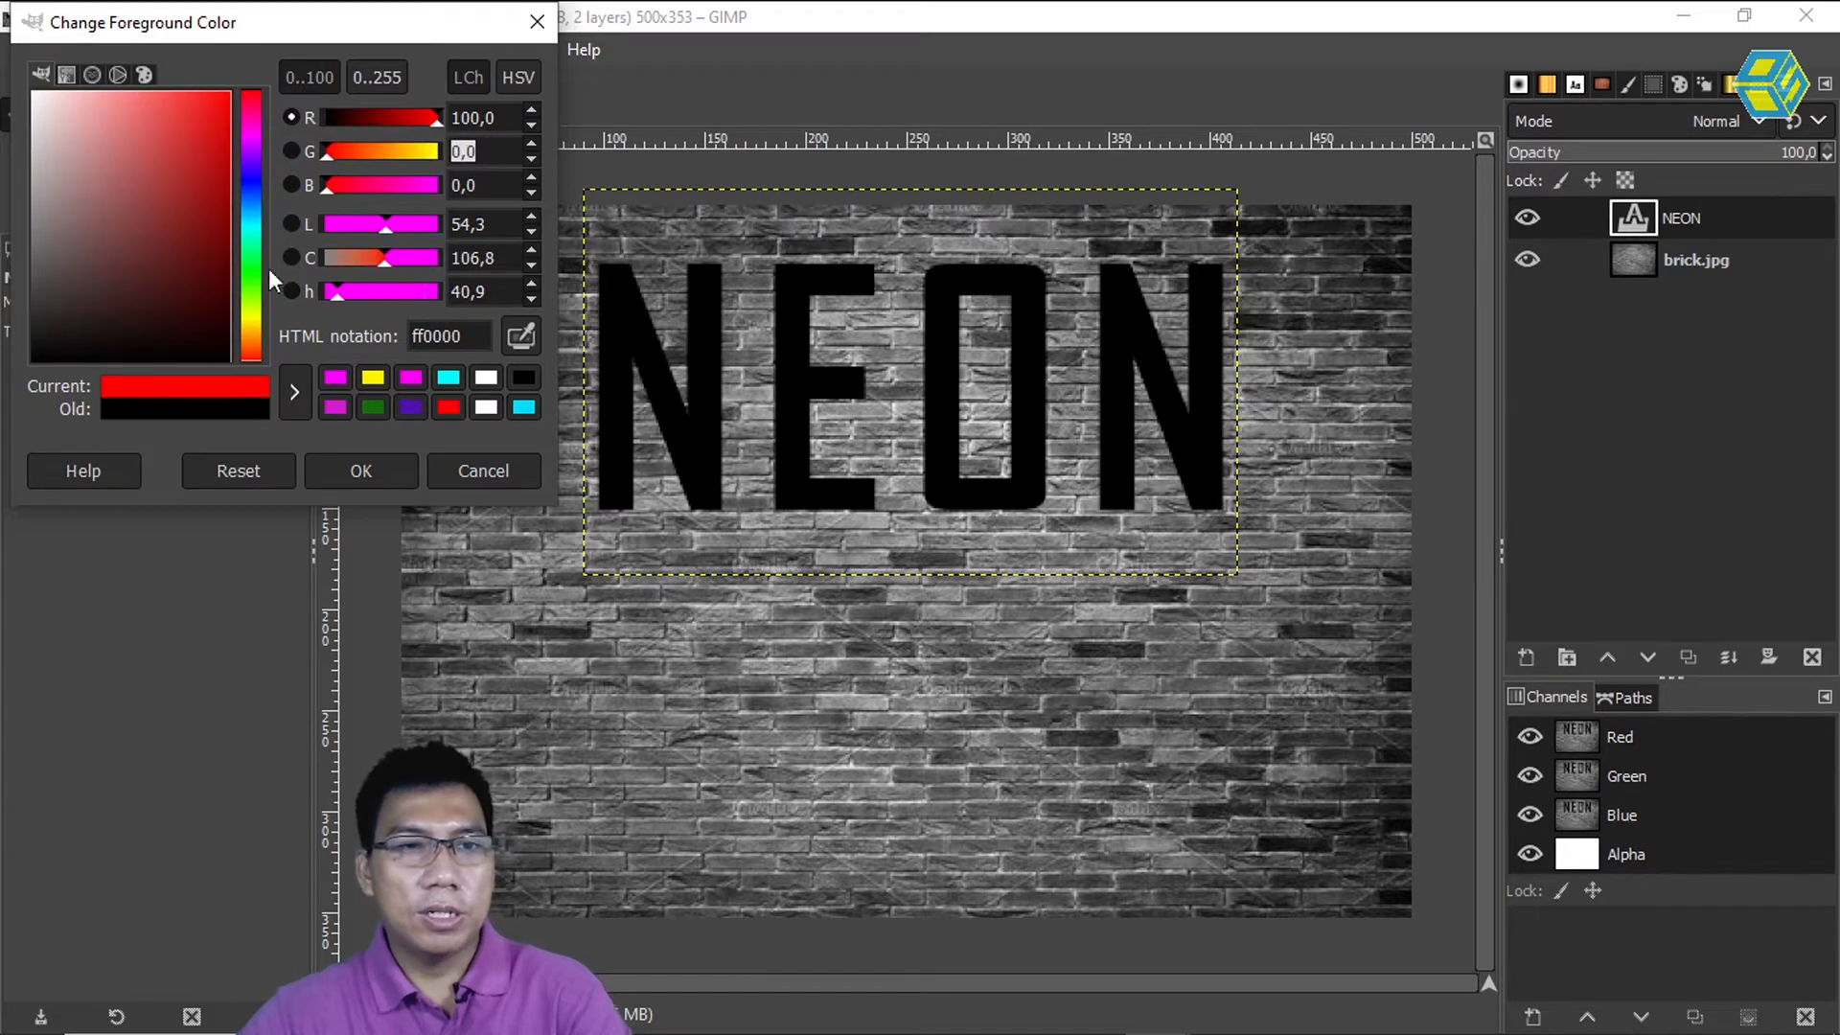
{"action": "left_click", "coordinate": [257, 318]}
{"action": "left_click_drag", "start_coordinate": [224, 178], "coordinate": [237, 83]}
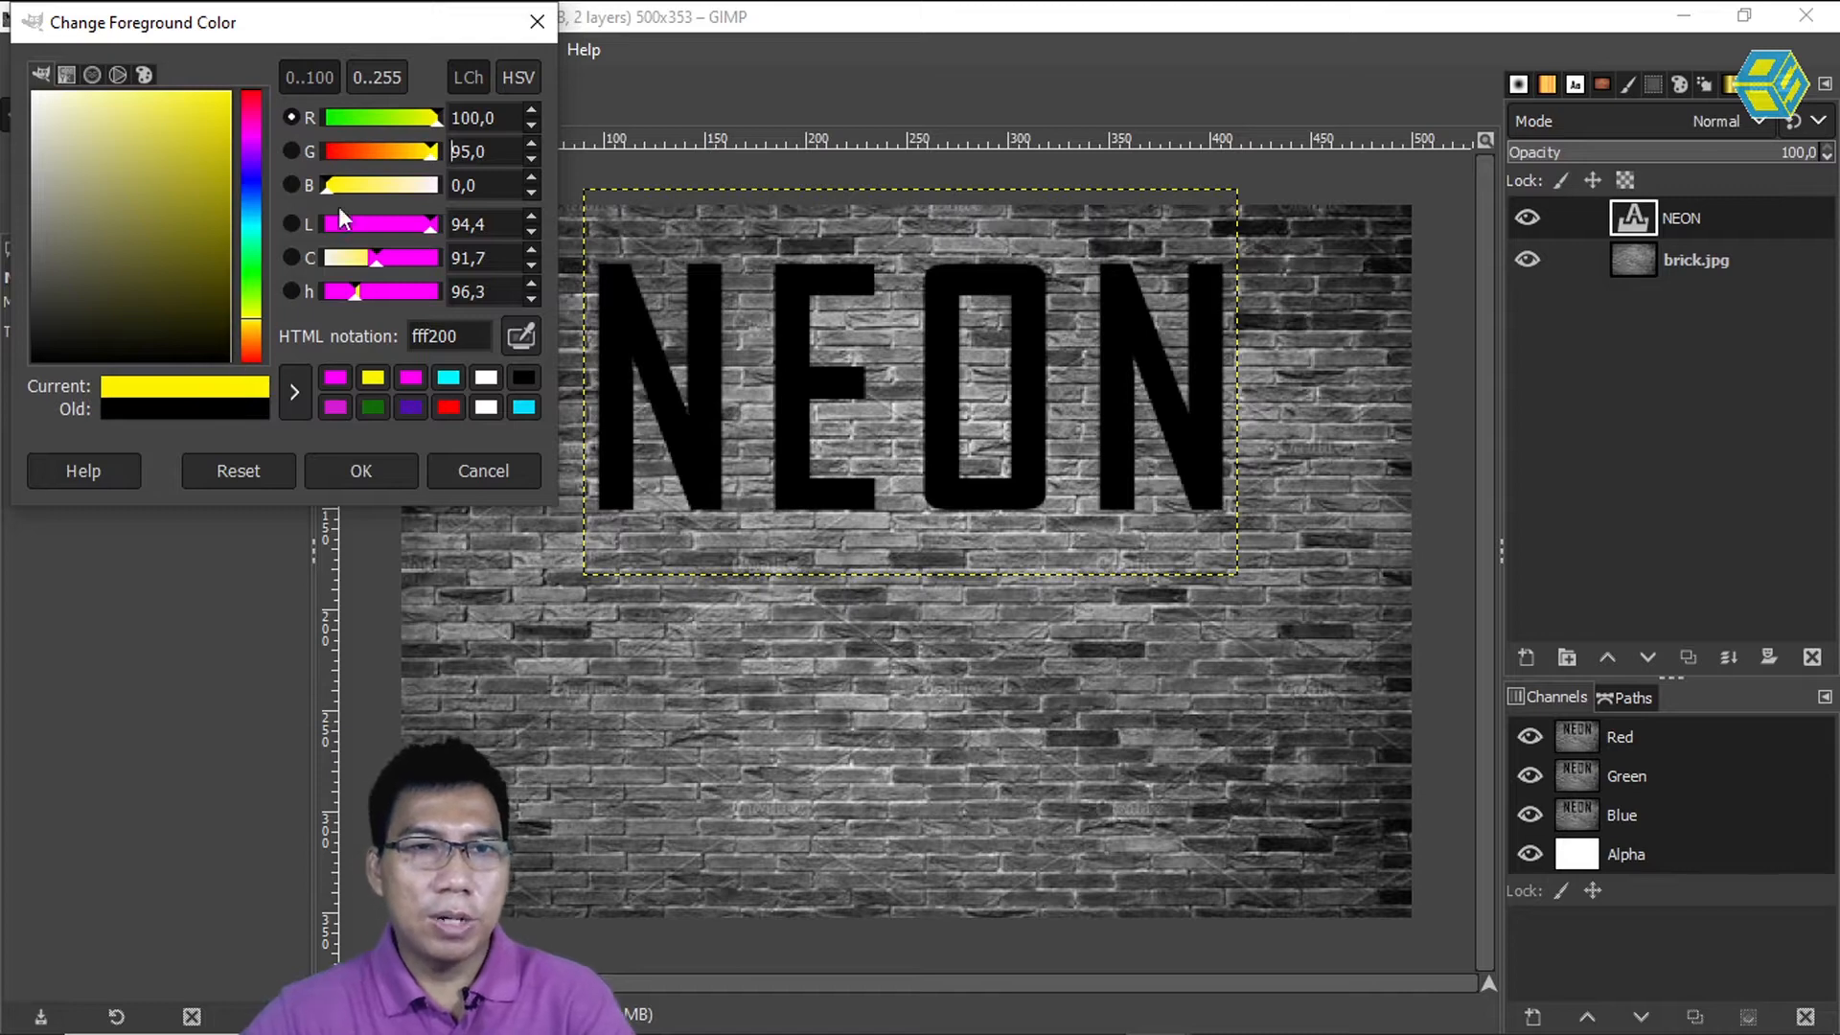
{"action": "left_click_drag", "start_coordinate": [494, 156], "coordinate": [408, 142]}
{"action": "type", "text": "100"}
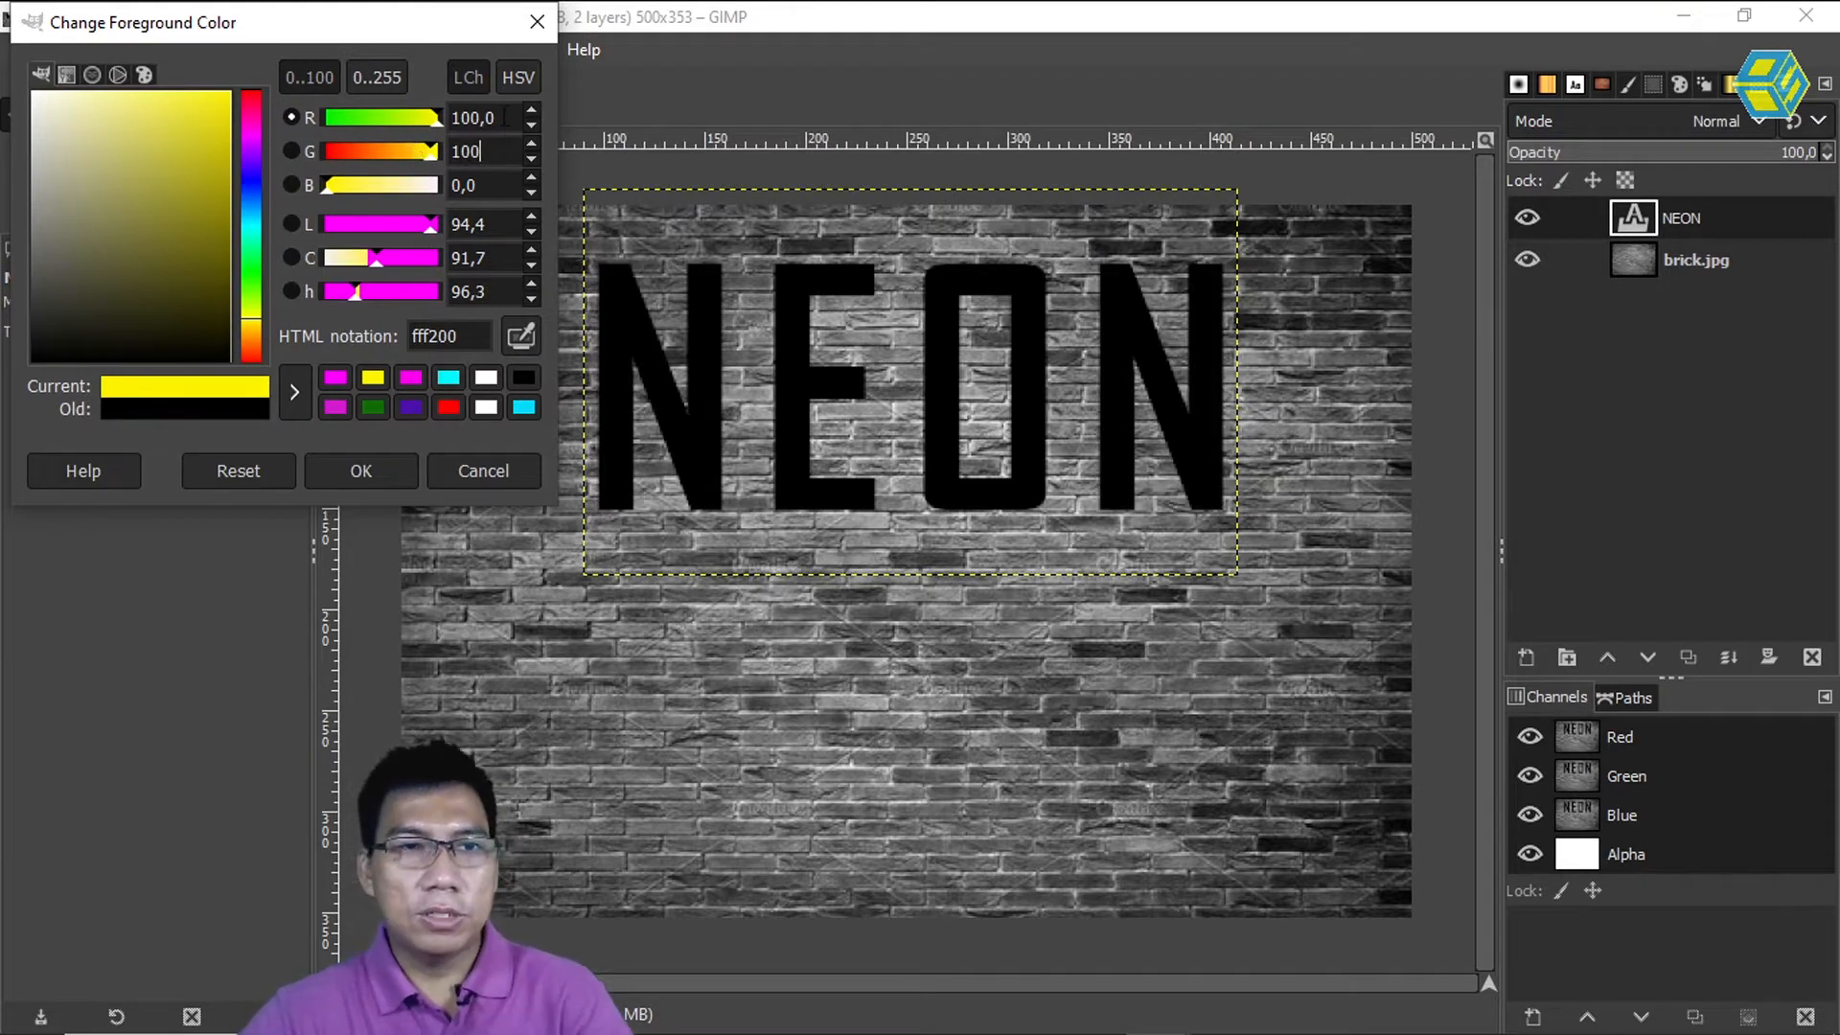
{"action": "key", "text": "Return"}
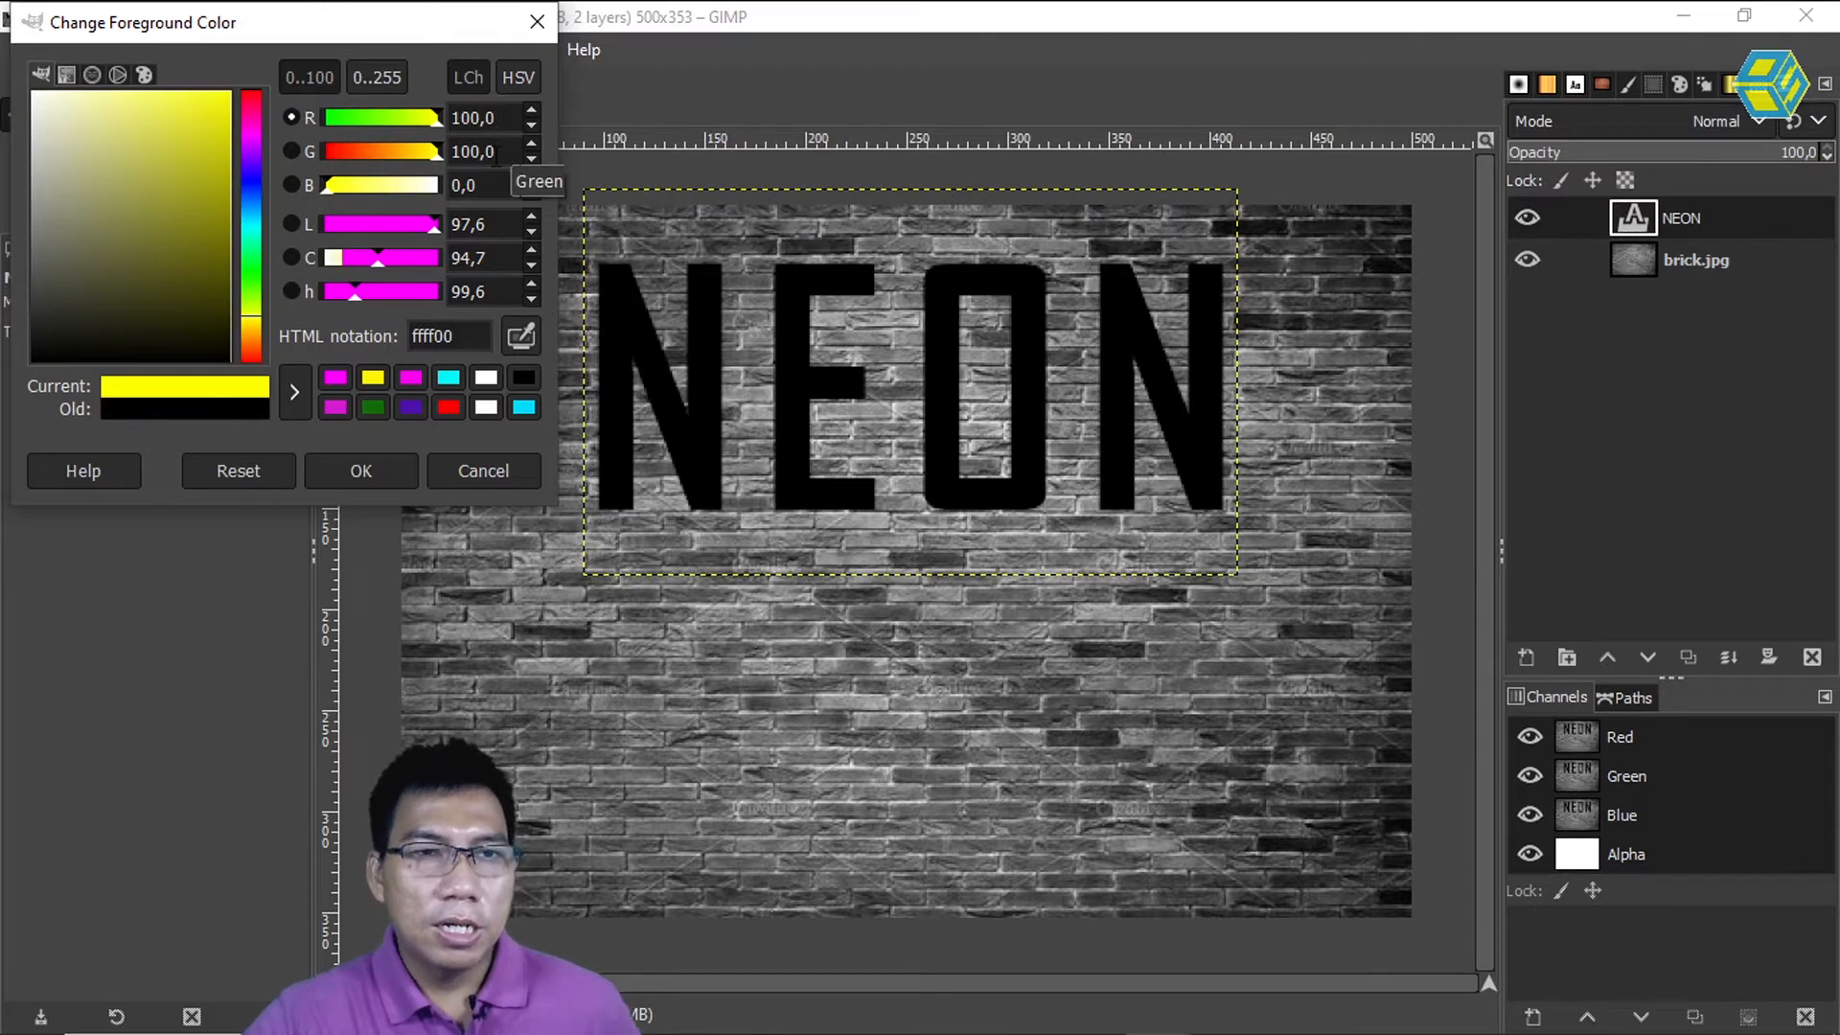
{"action": "left_click_drag", "start_coordinate": [495, 151], "coordinate": [455, 198]}
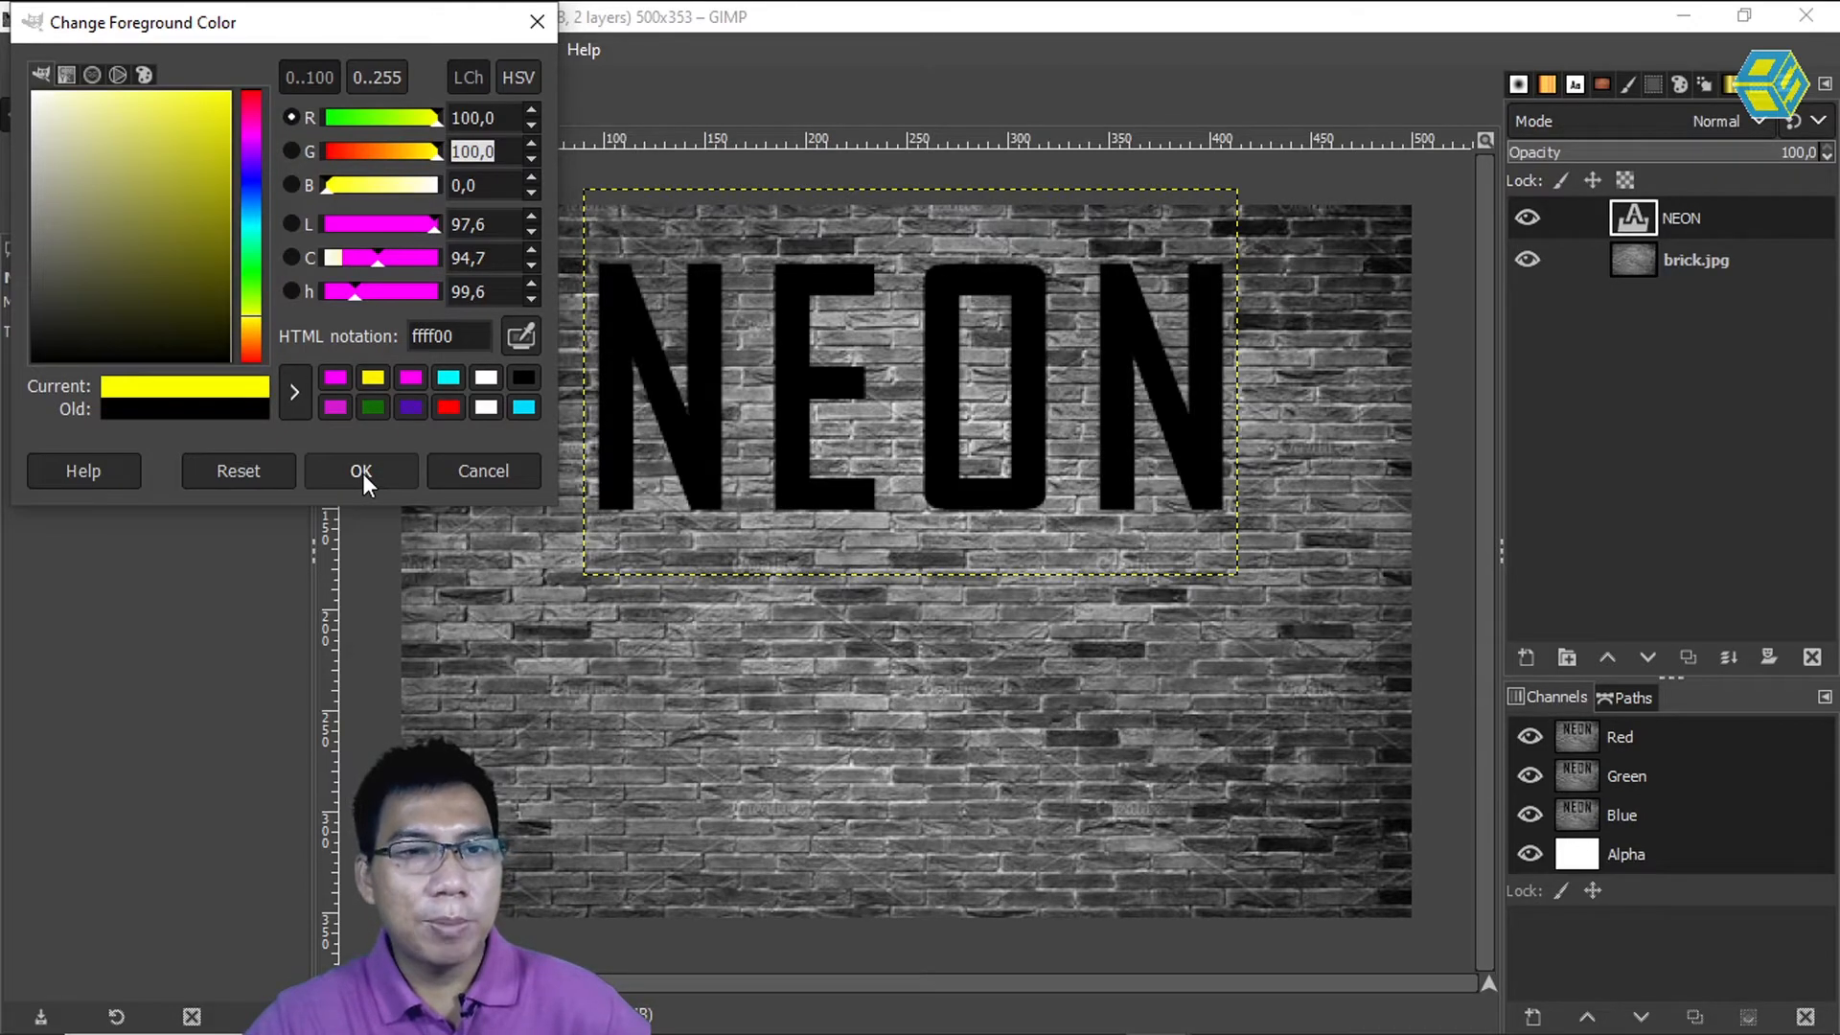
{"action": "left_click", "coordinate": [487, 474]}
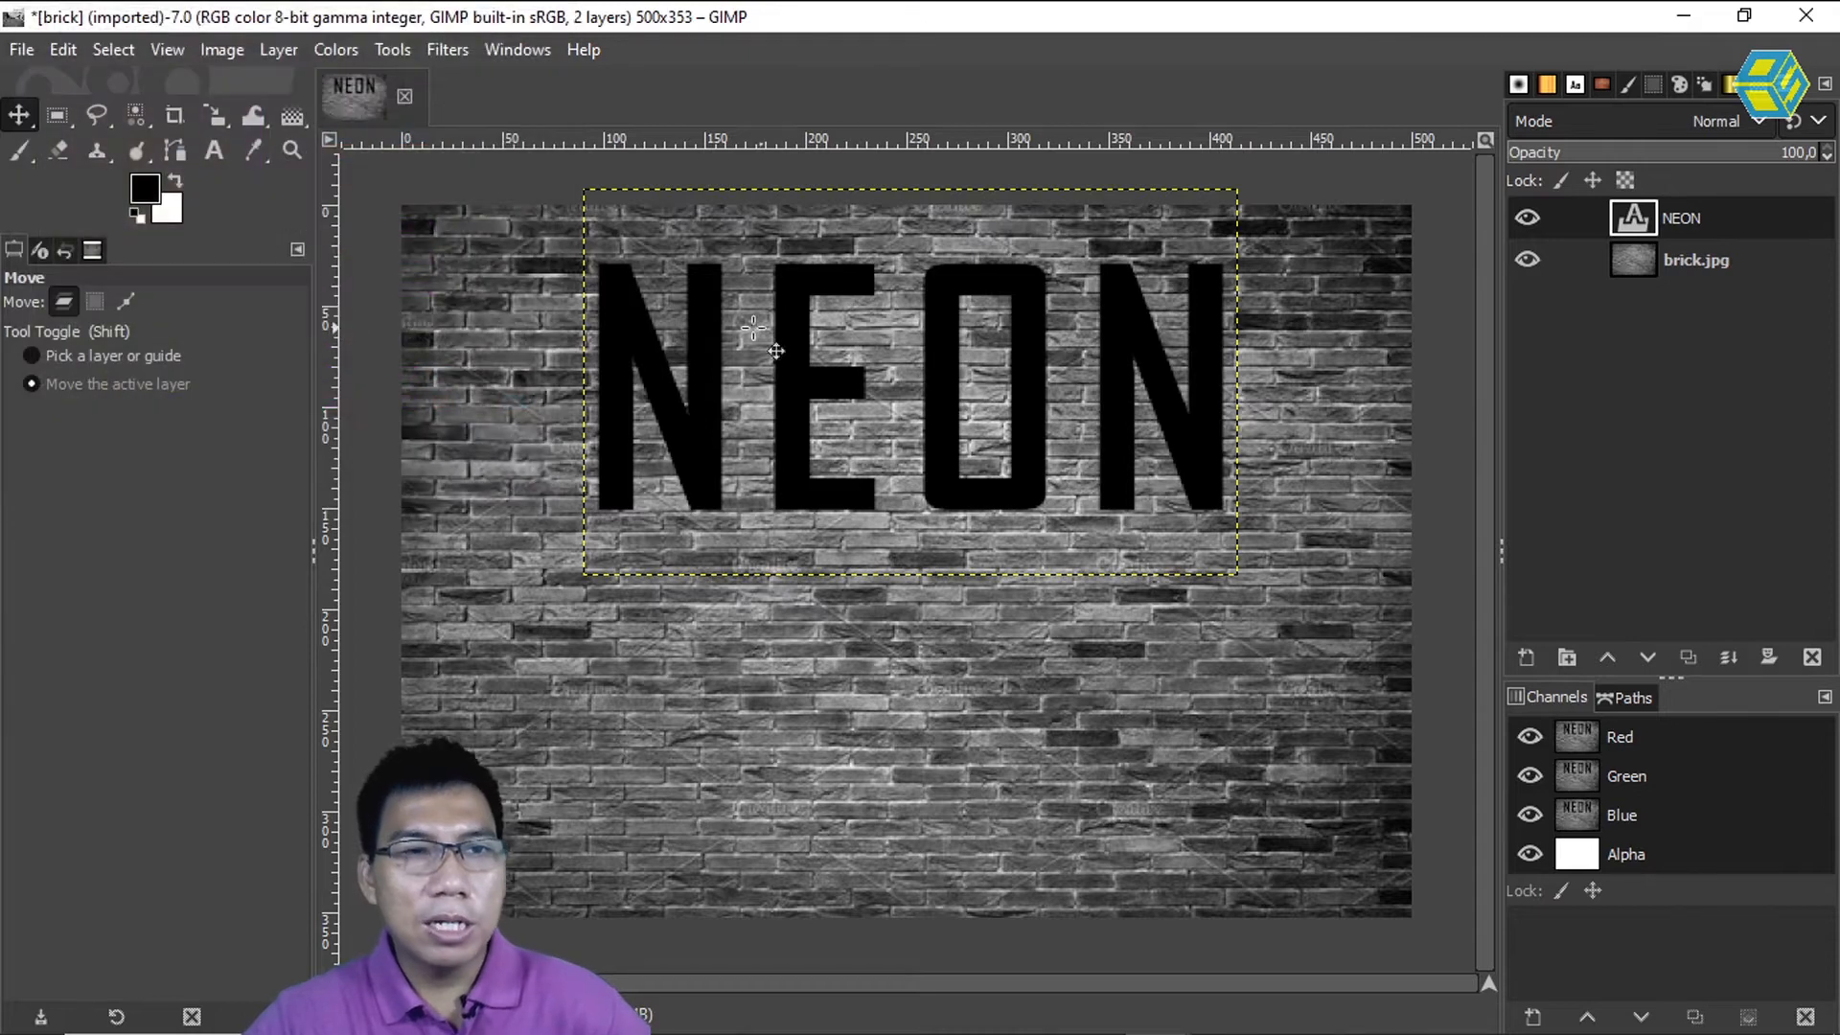
{"action": "double_click", "coordinate": [1633, 219]}
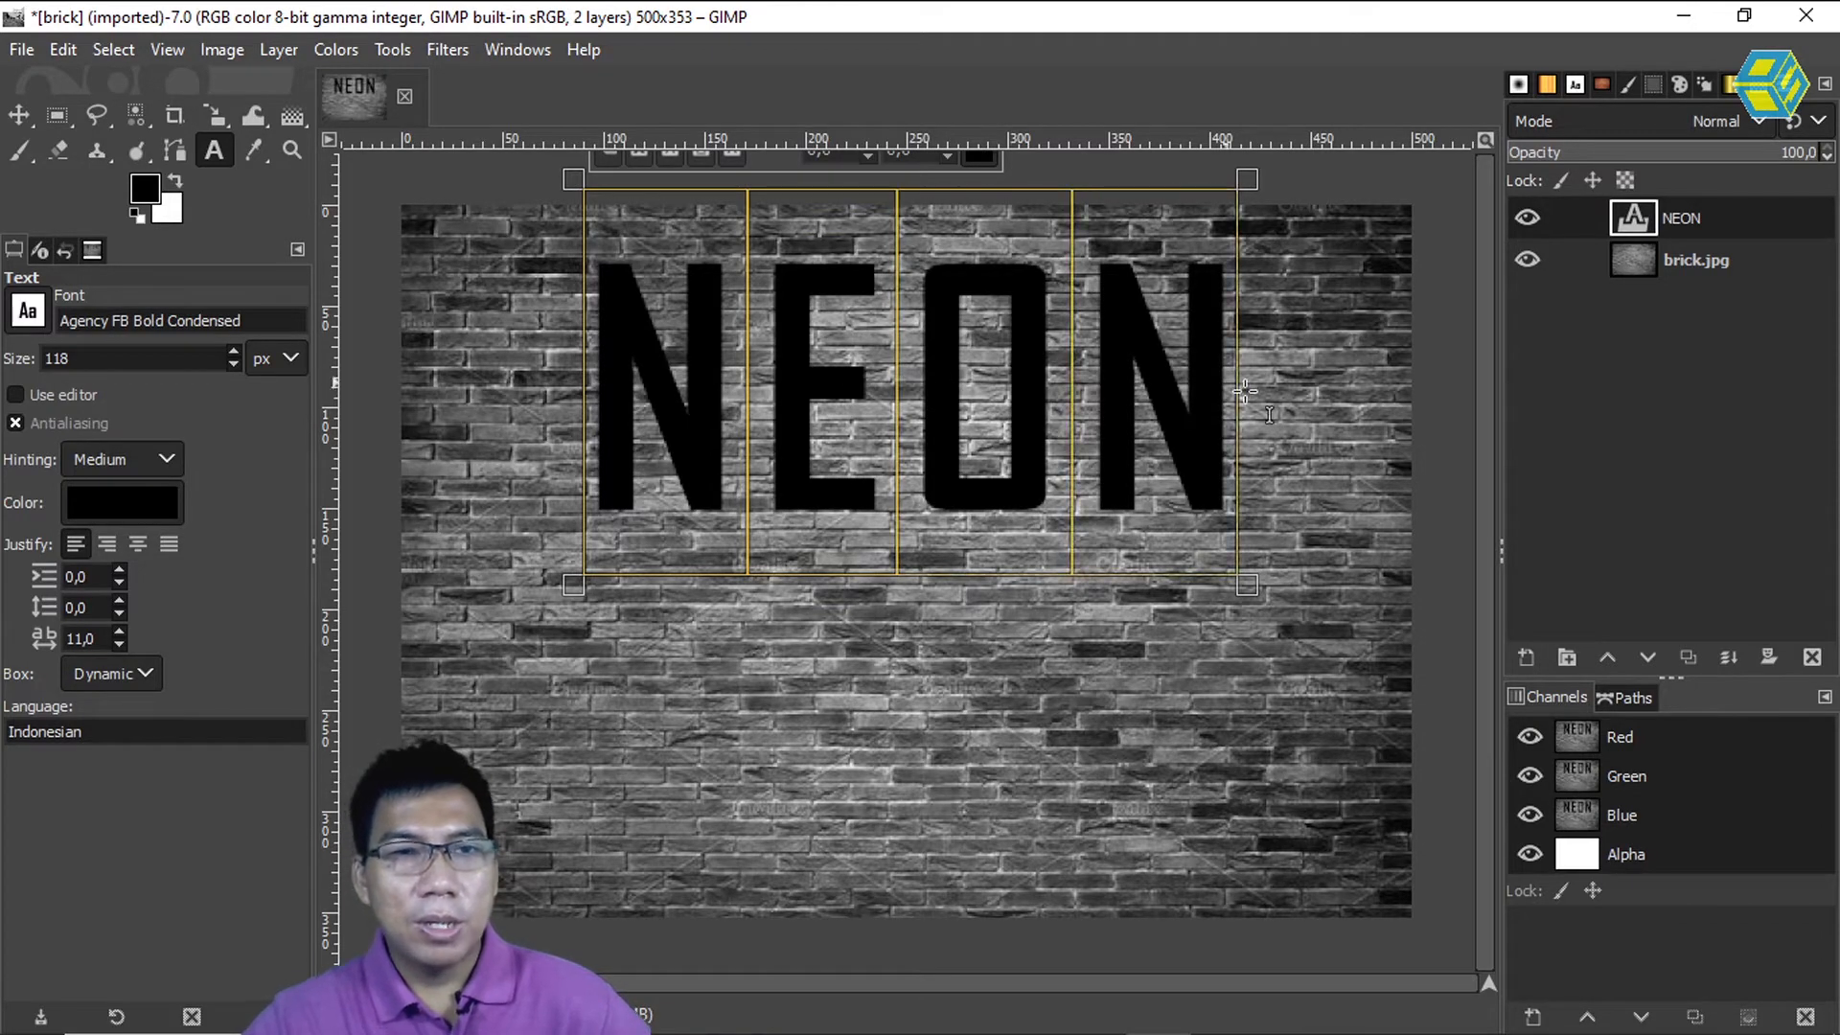
{"action": "left_click", "coordinate": [146, 192]}
{"action": "left_click", "coordinate": [534, 24]}
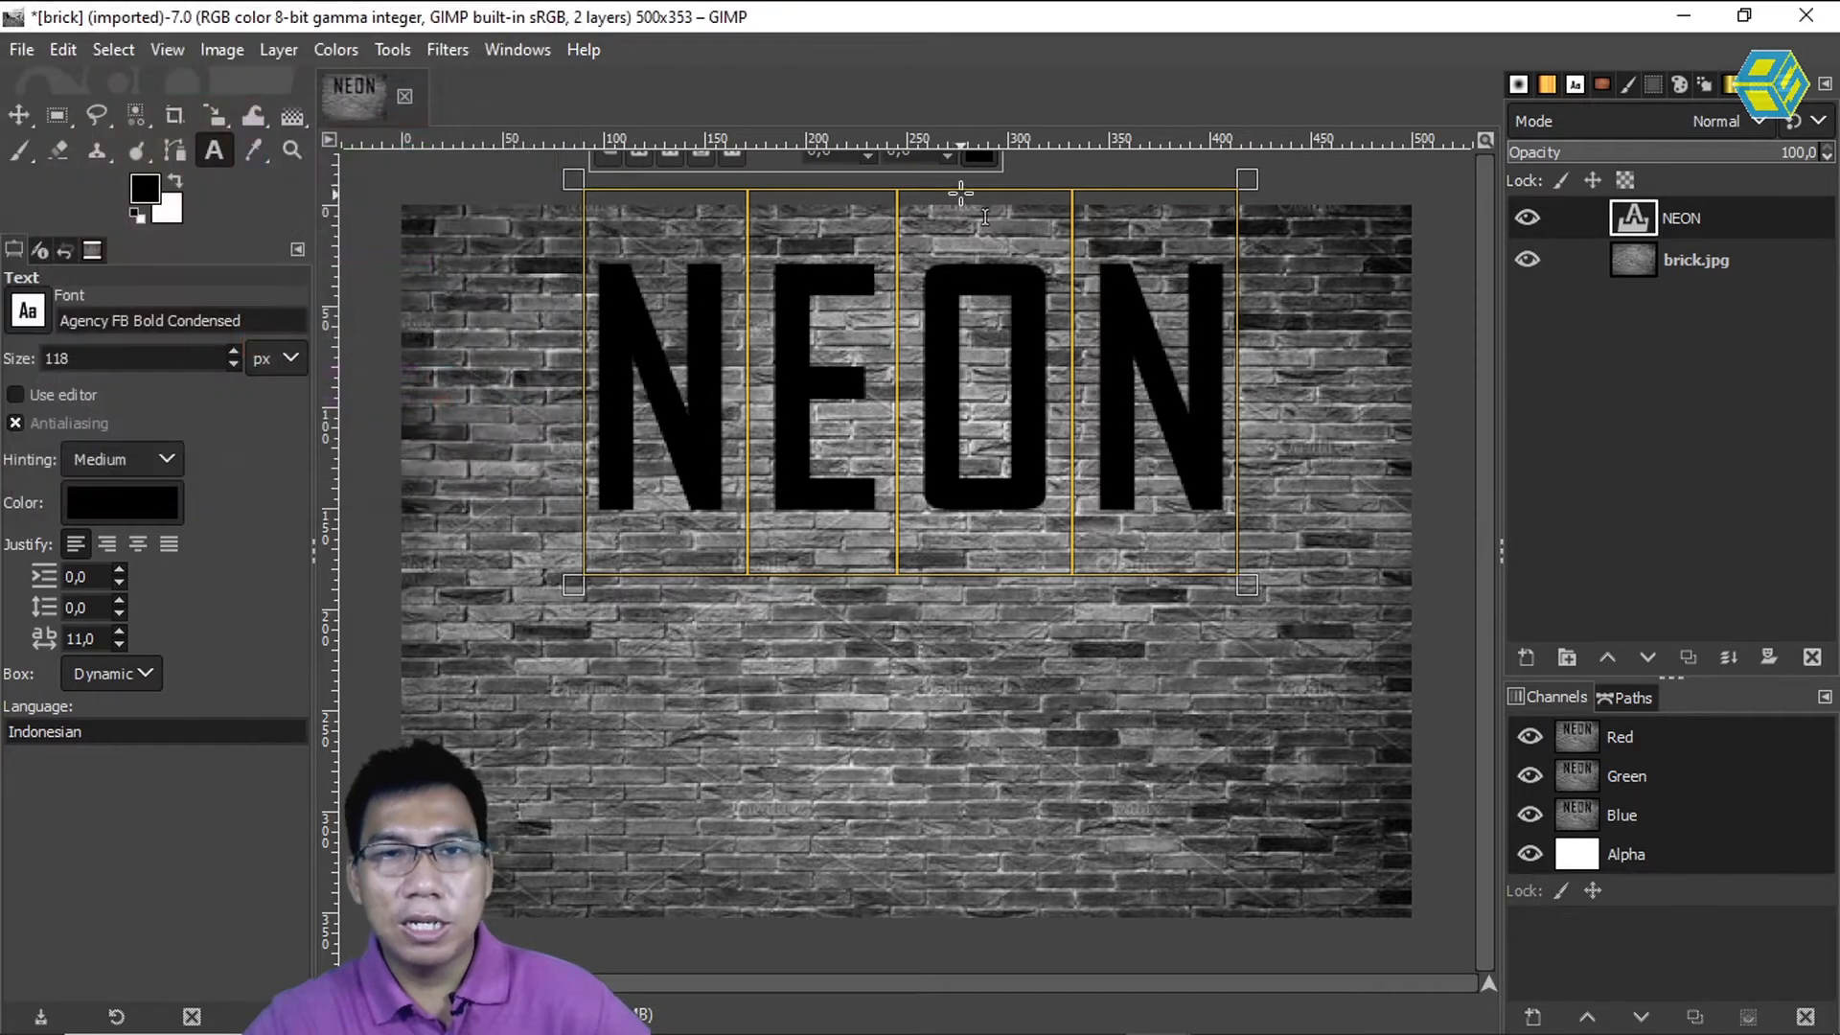
{"action": "left_click", "coordinate": [979, 153]}
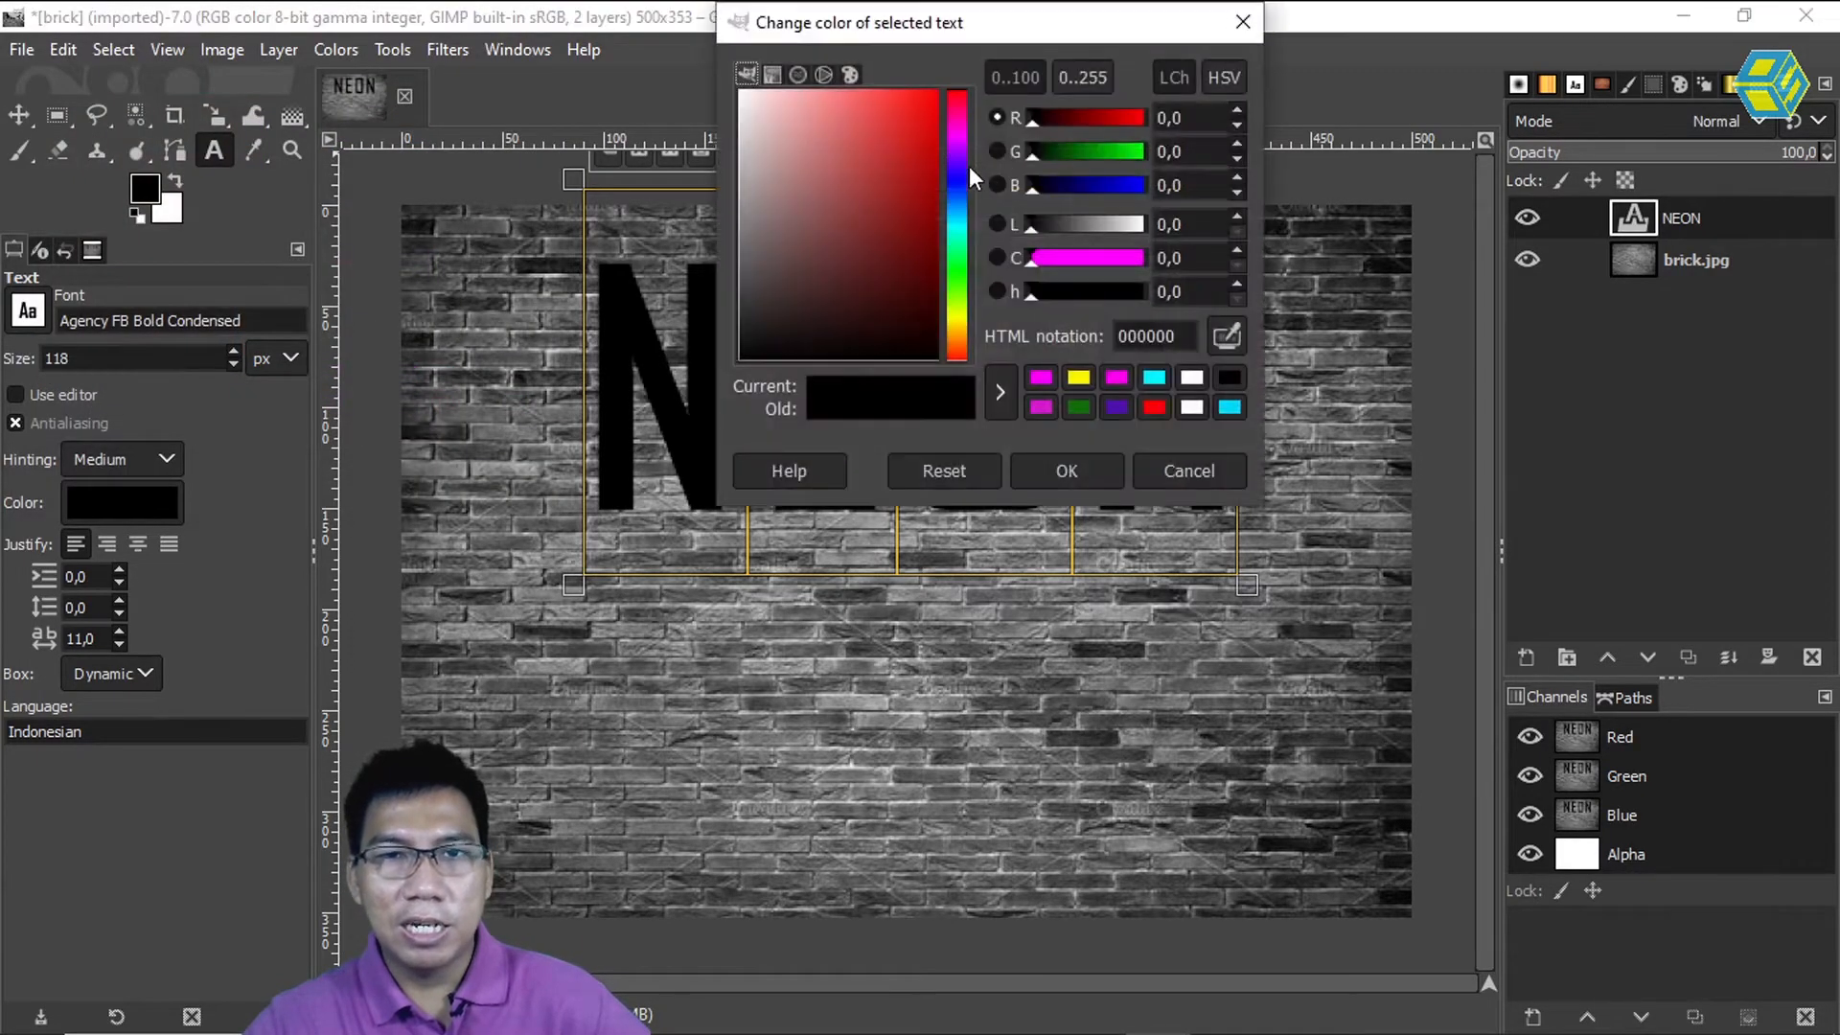
{"action": "left_click", "coordinate": [1259, 23]}
{"action": "left_click", "coordinate": [1692, 264]}
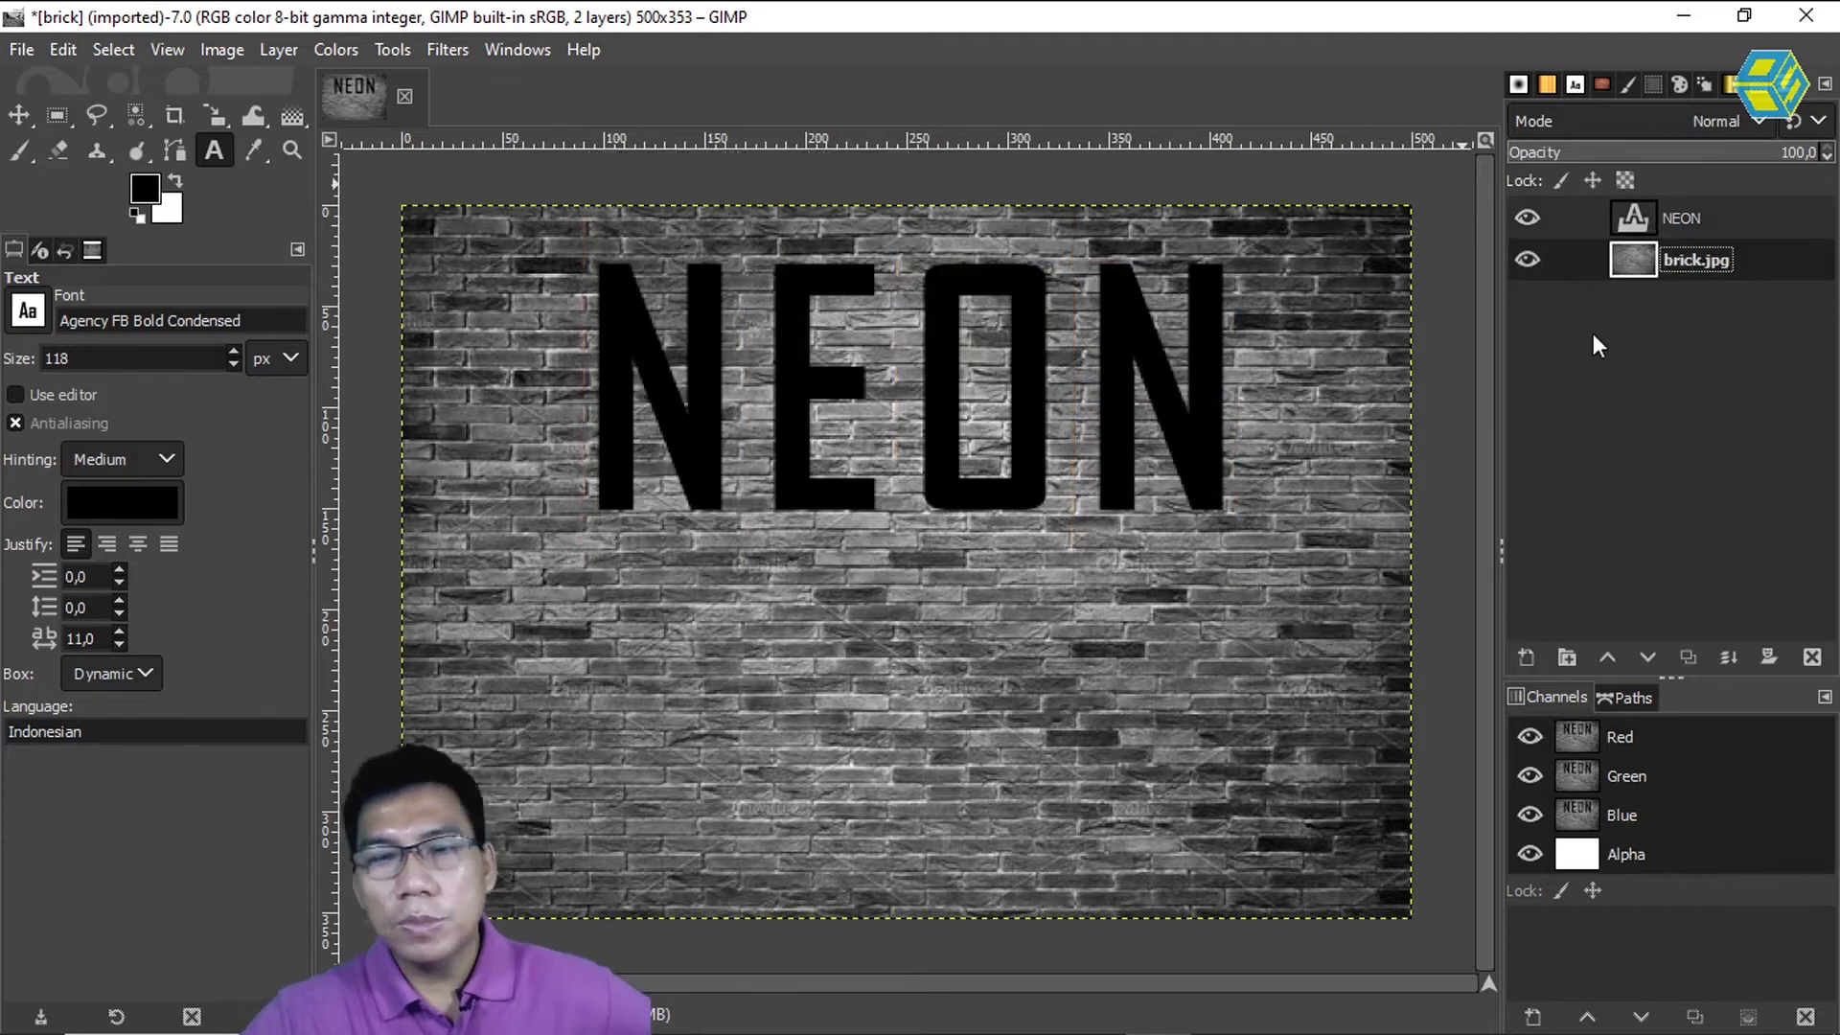
Move the NEON text layer slightly down on the brick wall, keeping it horizontally centred
{"action": "left_click", "coordinate": [1610, 219]}
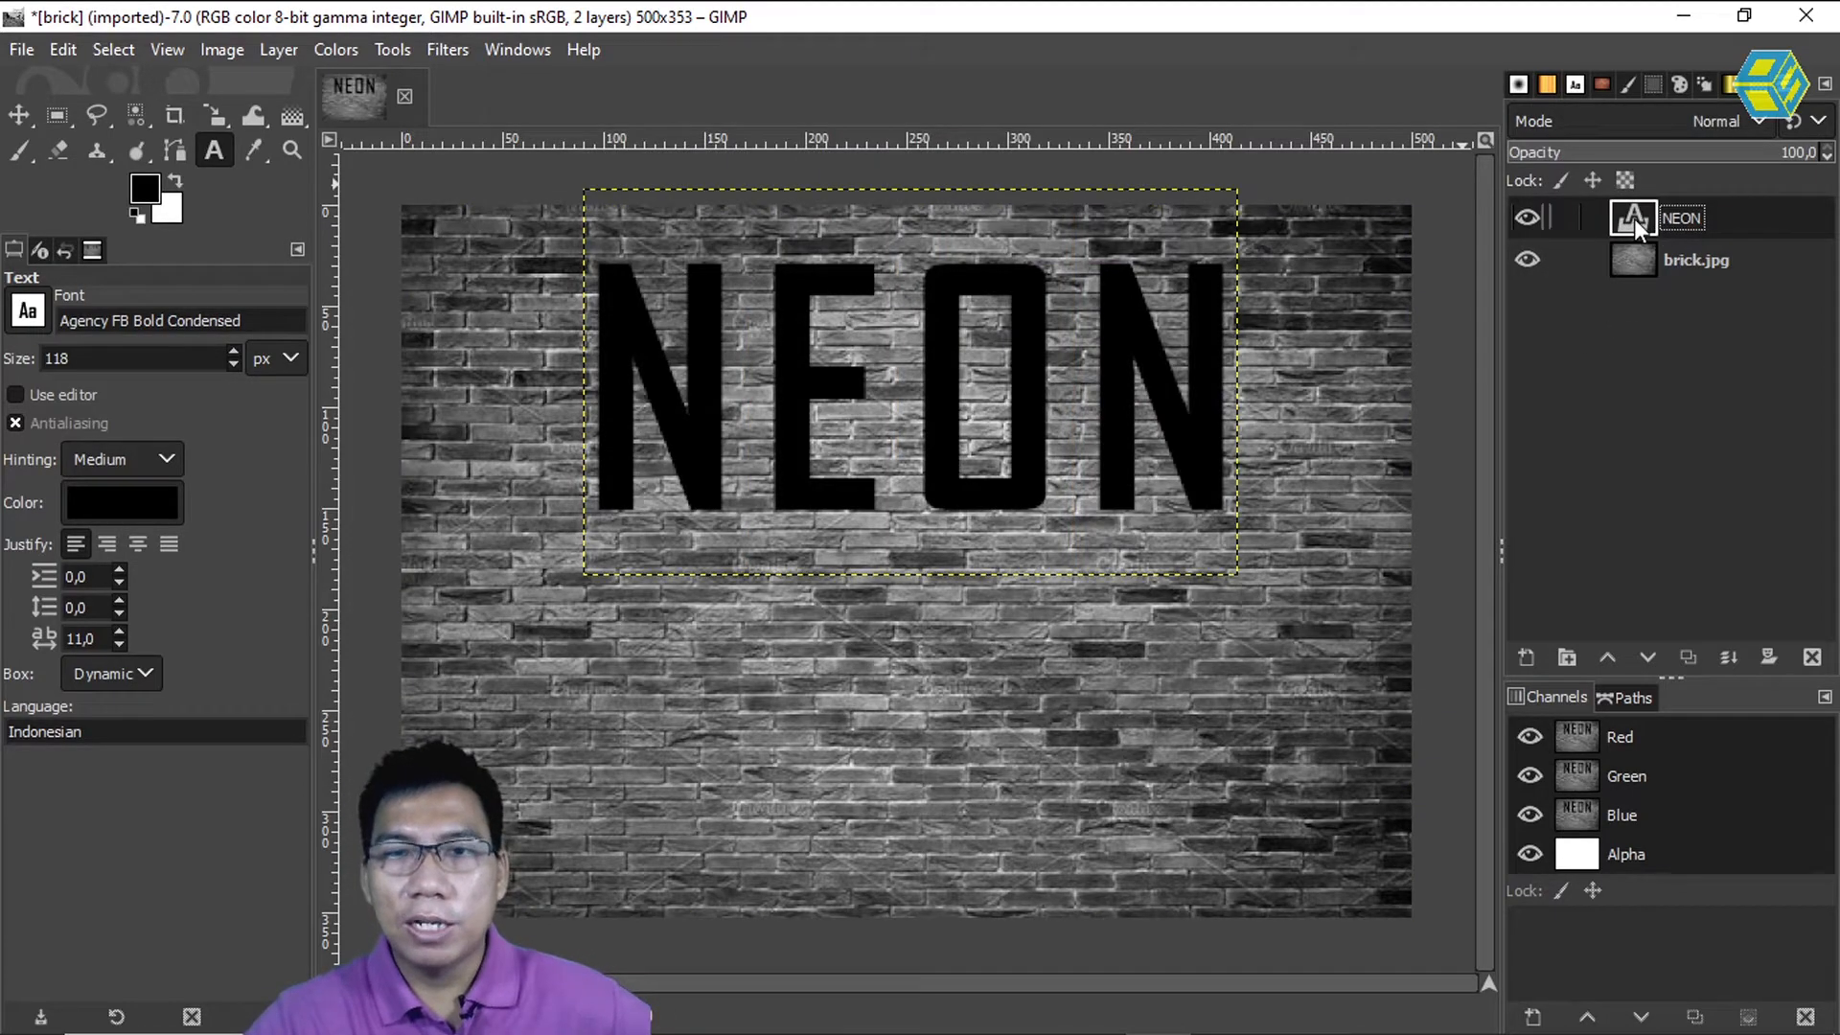
{"action": "left_click", "coordinate": [20, 116]}
{"action": "left_click_drag", "start_coordinate": [849, 383], "coordinate": [853, 451]}
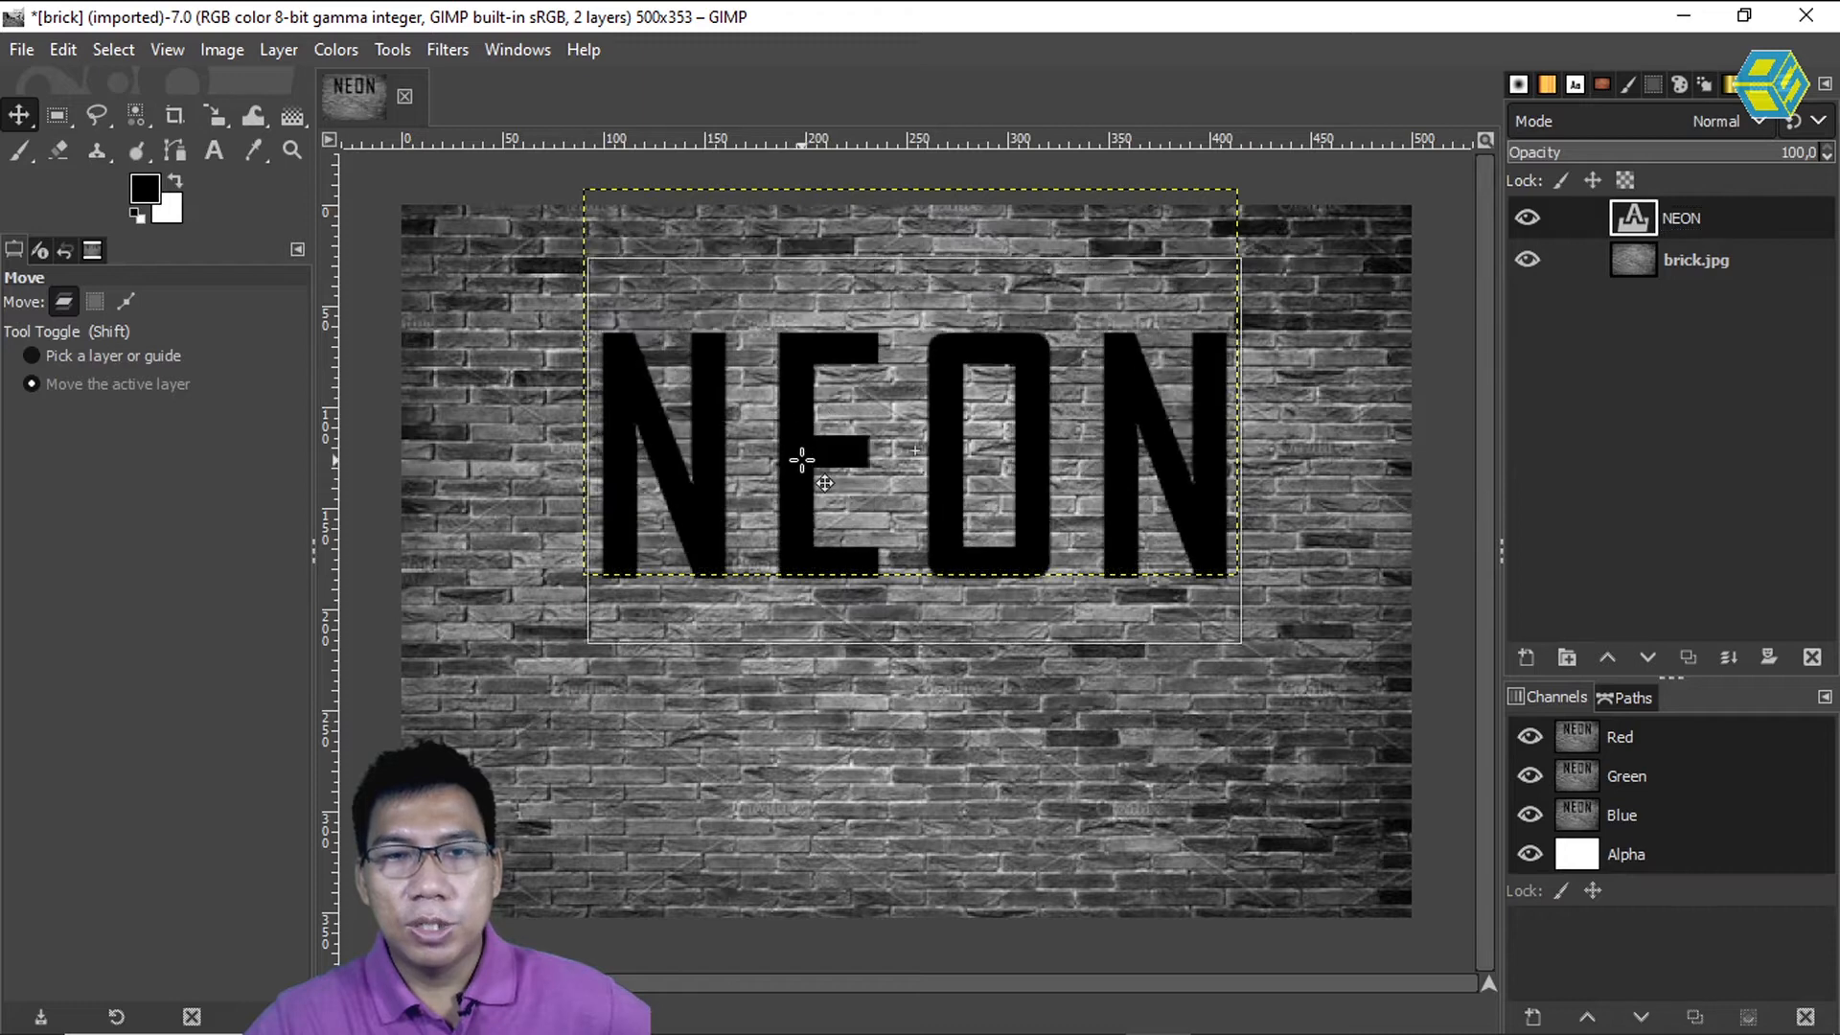
Recolour all the letters of the NEON text on the brick wall to bright yellow
{"action": "double_click", "coordinate": [1630, 214]}
{"action": "left_click_drag", "start_coordinate": [618, 451], "coordinate": [1194, 450]}
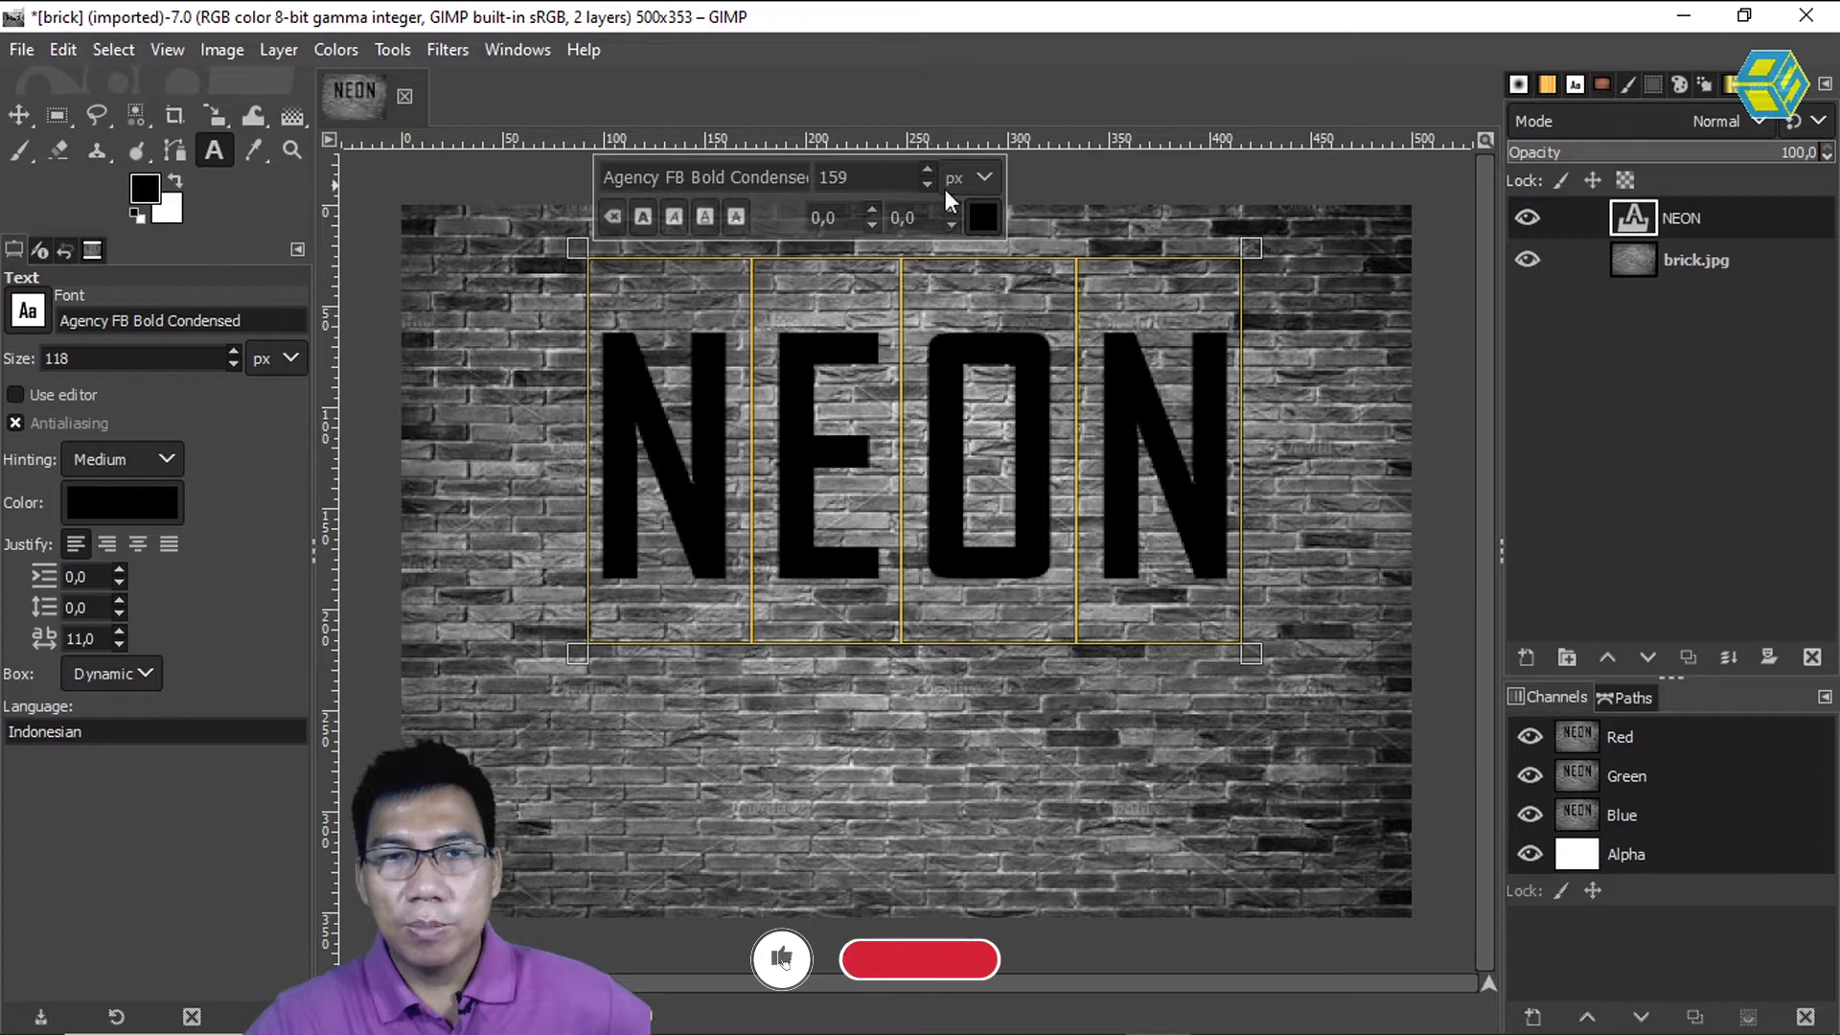
{"action": "left_click", "coordinate": [982, 217]}
{"action": "left_click", "coordinate": [963, 321]}
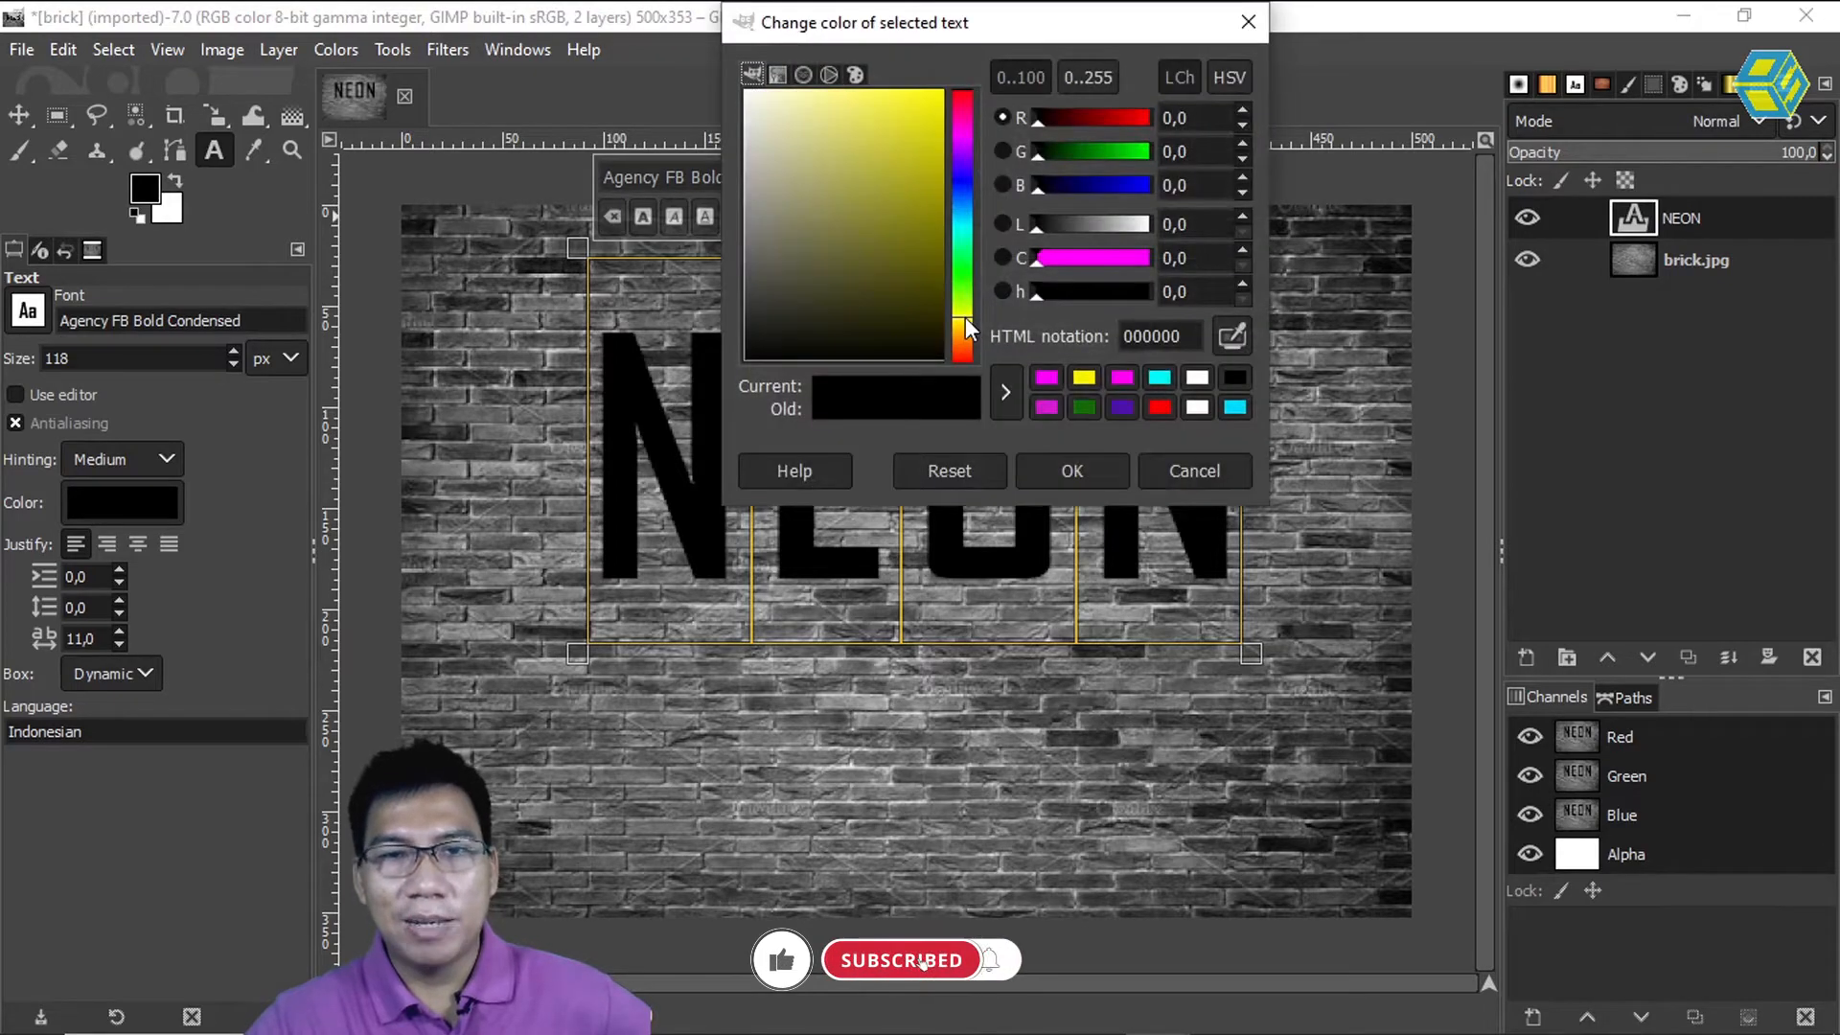
{"action": "left_click_drag", "start_coordinate": [917, 158], "coordinate": [958, 76]}
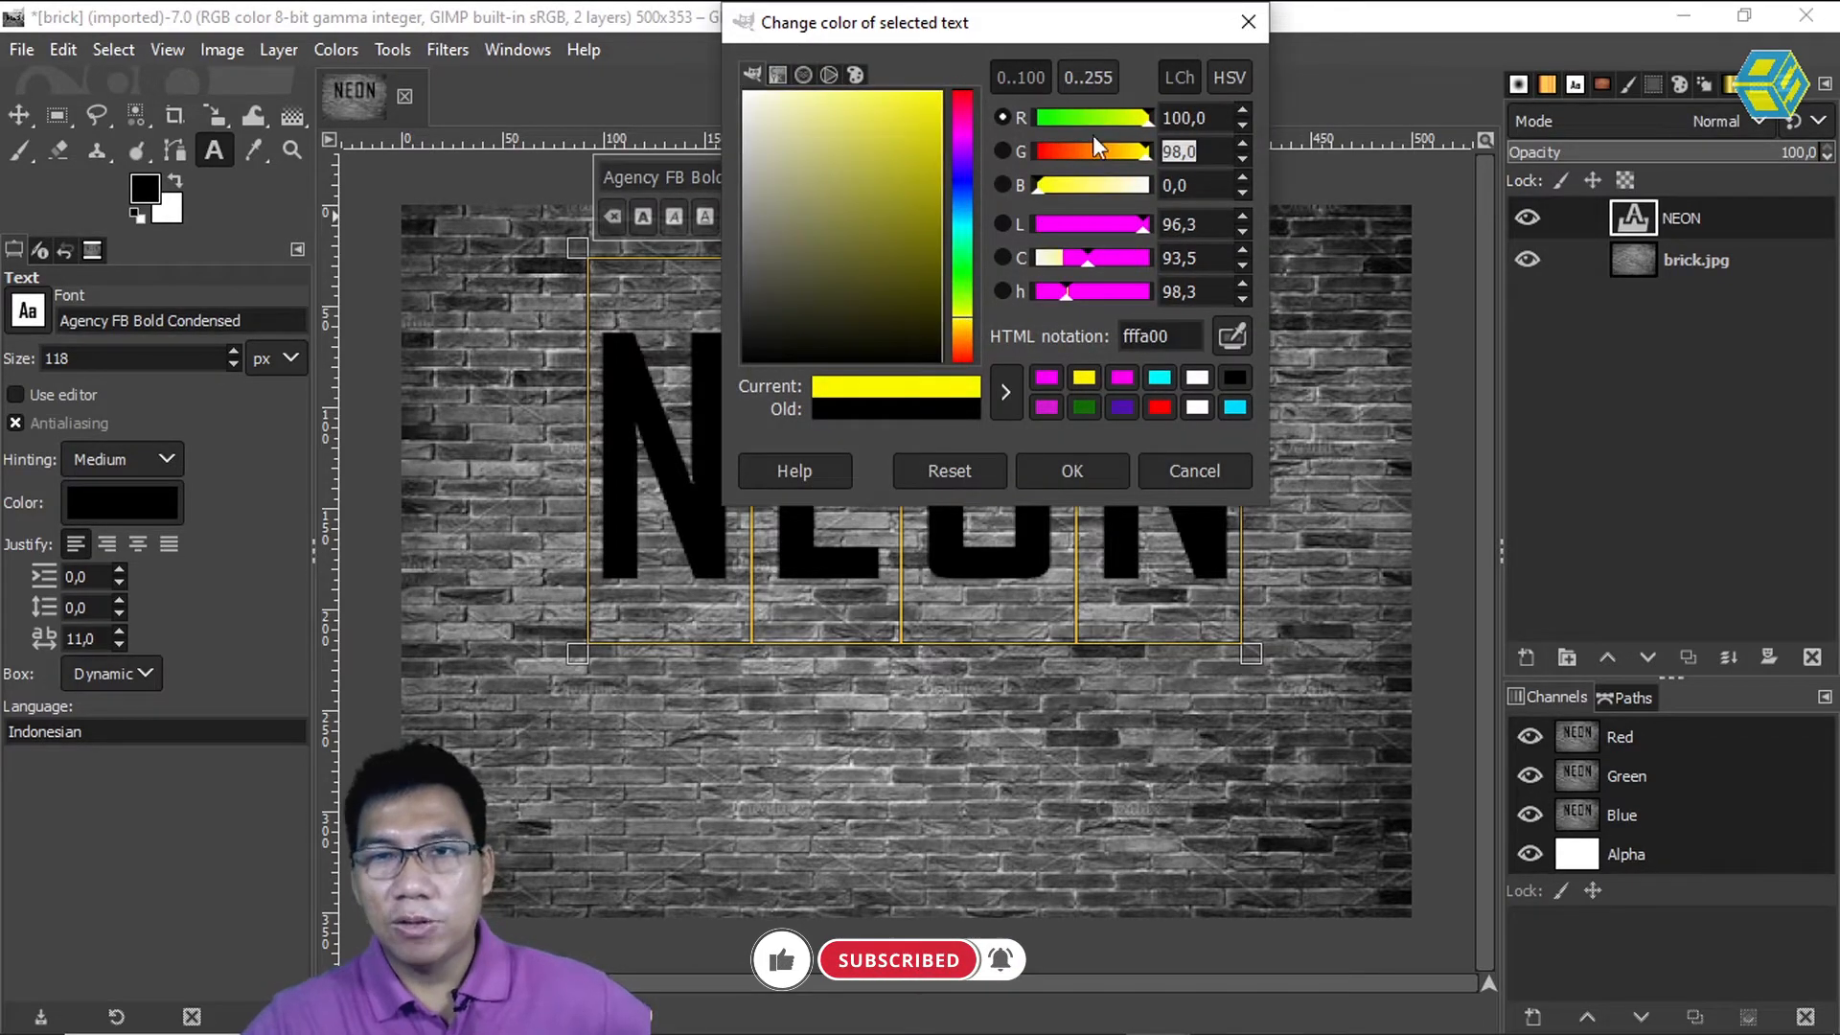
{"action": "left_click", "coordinate": [1072, 470]}
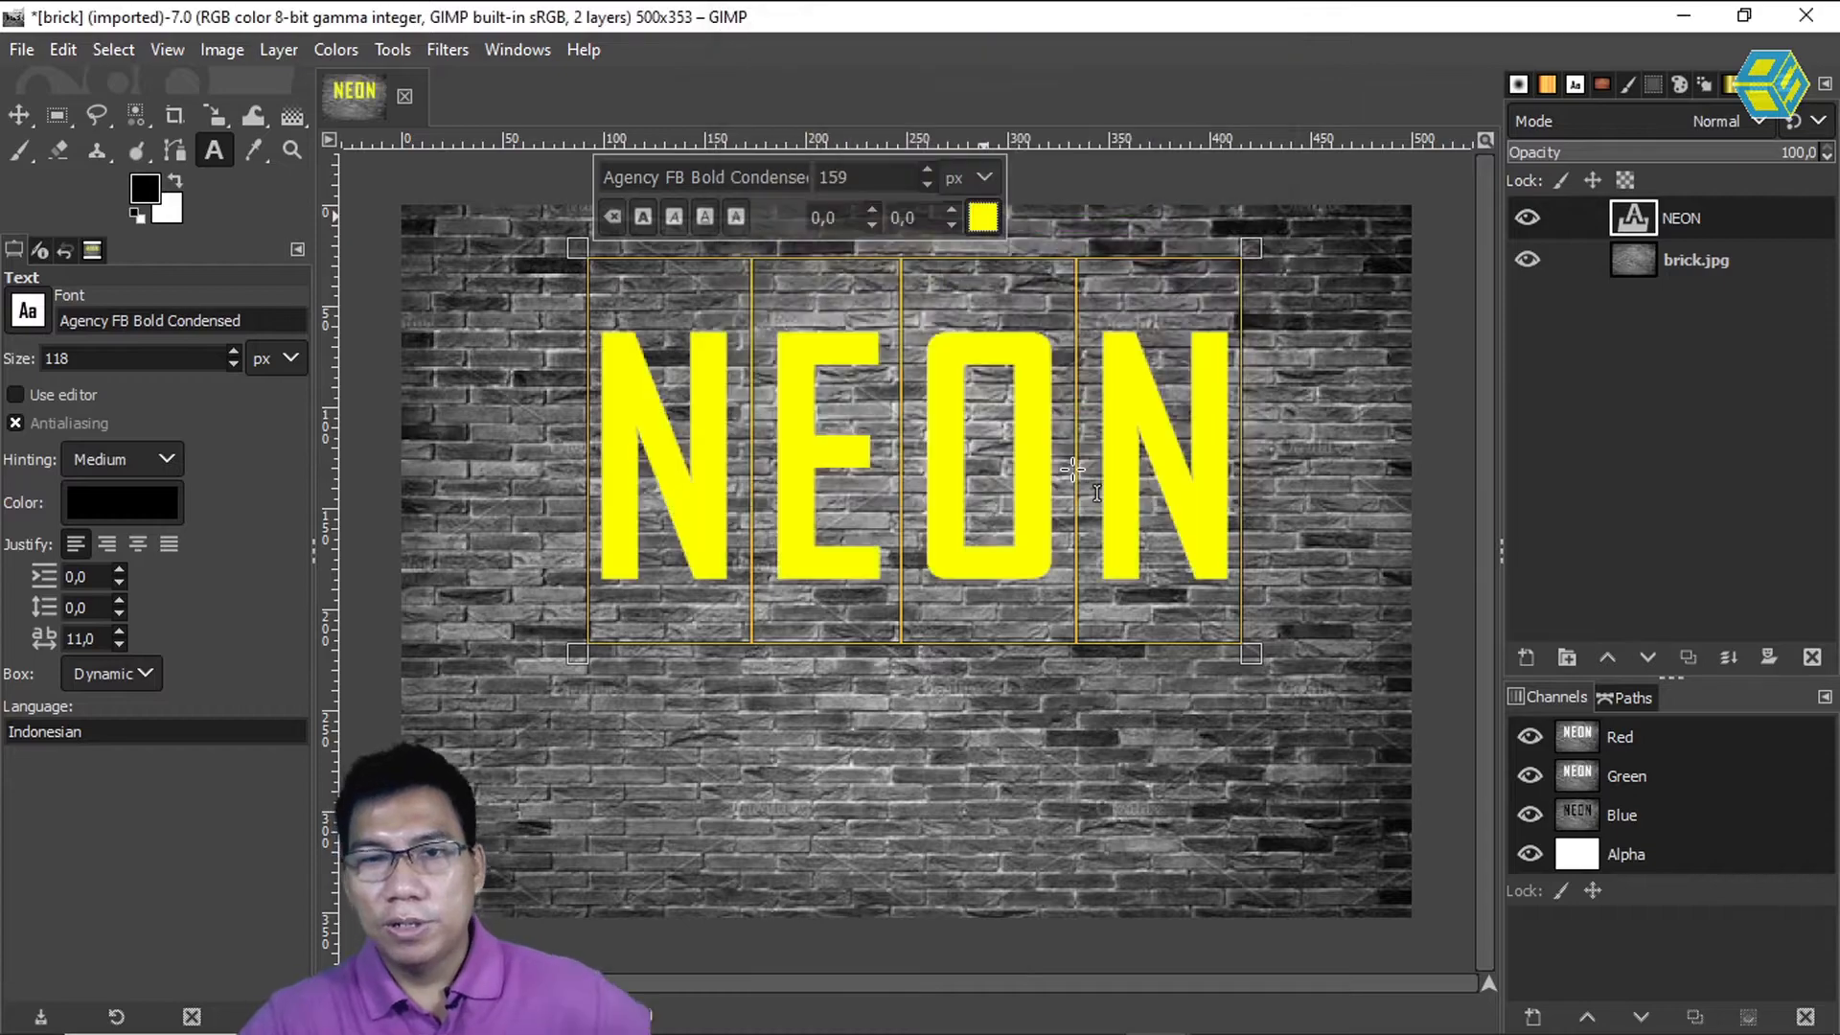
Move the yellow NEON text layer up near the upper edge of the brick wall and duplicate it
{"action": "left_click", "coordinate": [16, 114]}
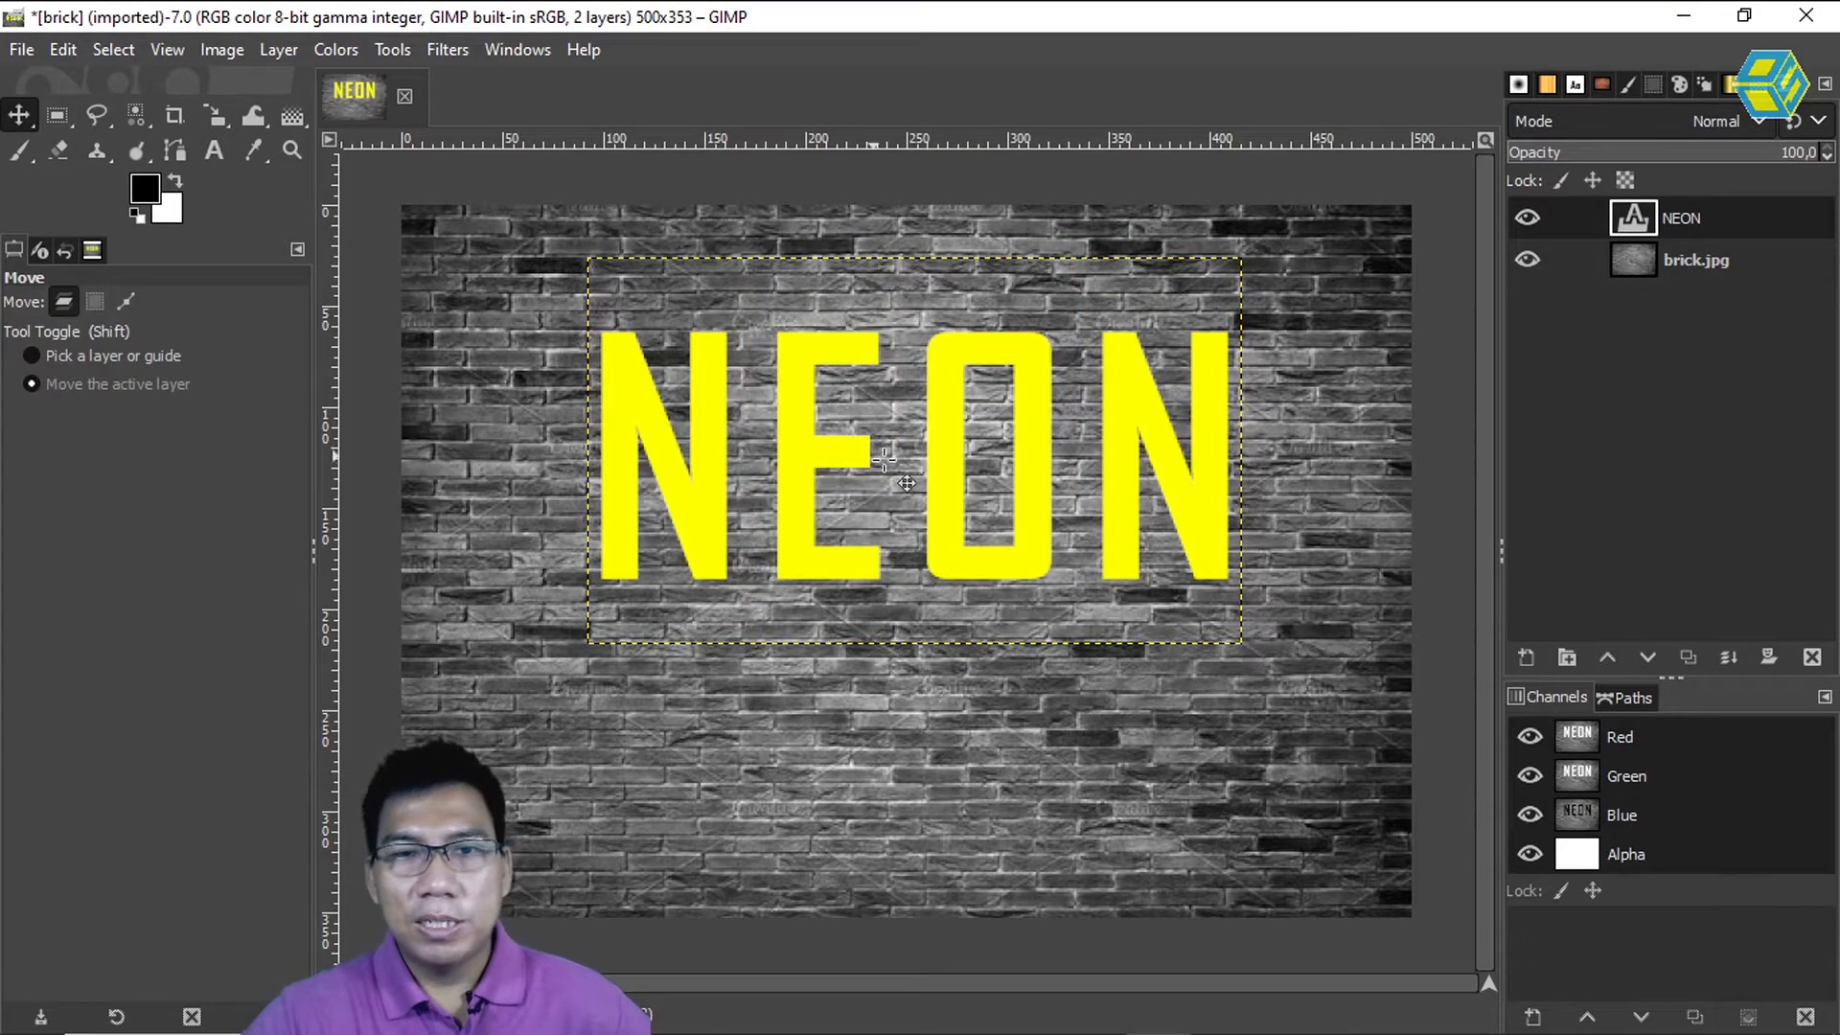
{"action": "left_click_drag", "start_coordinate": [945, 451], "coordinate": [932, 365]}
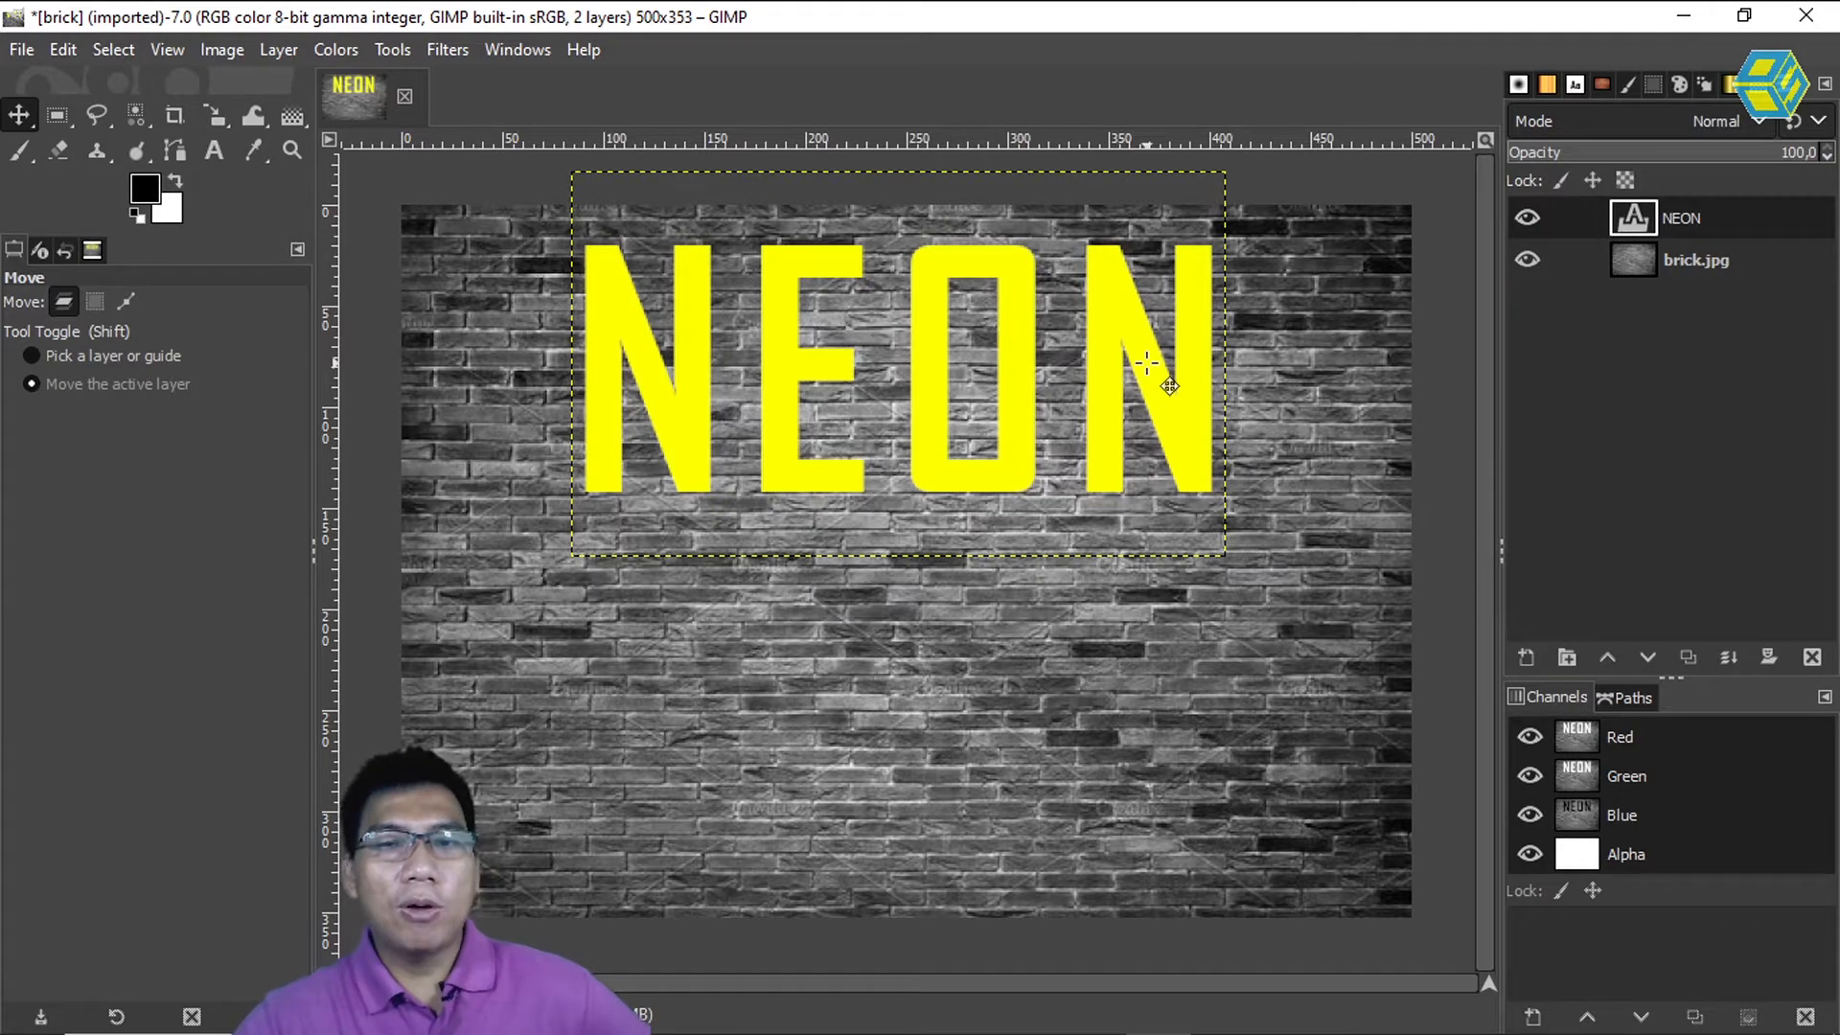
{"action": "right_click", "coordinate": [1635, 218]}
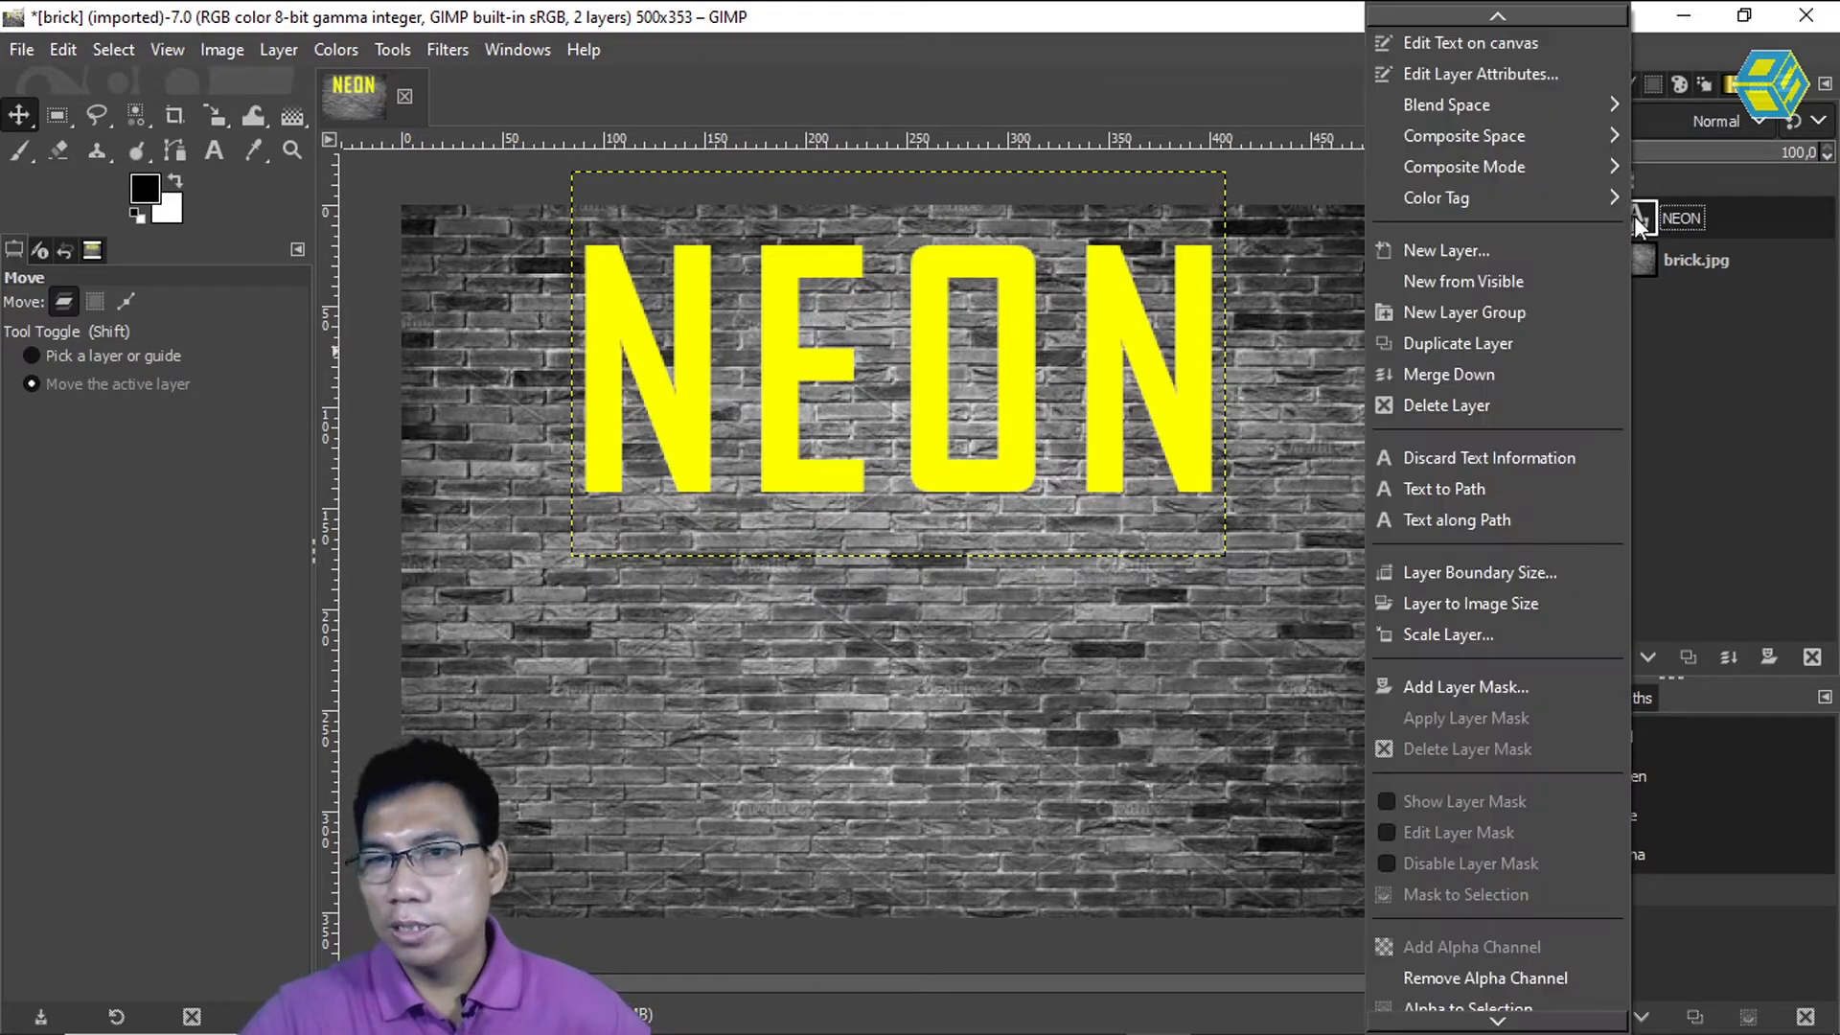
{"action": "left_click", "coordinate": [1698, 324]}
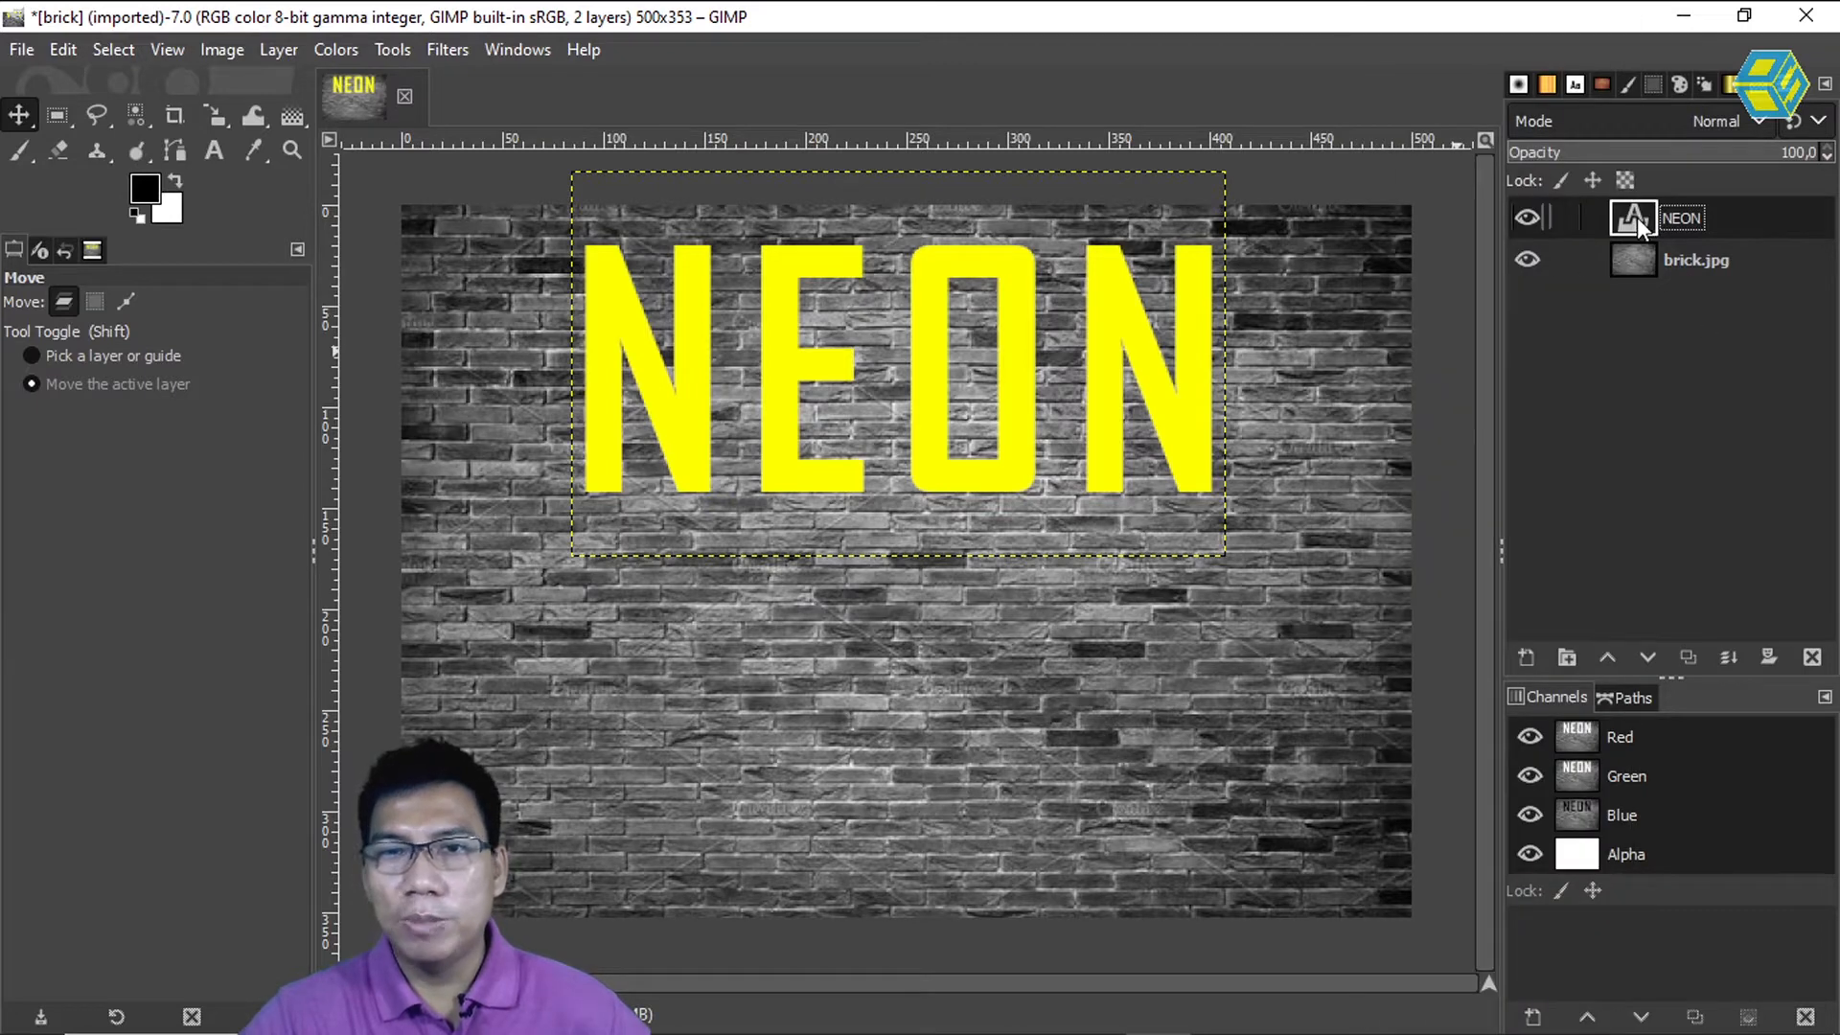
{"action": "right_click", "coordinate": [1636, 217]}
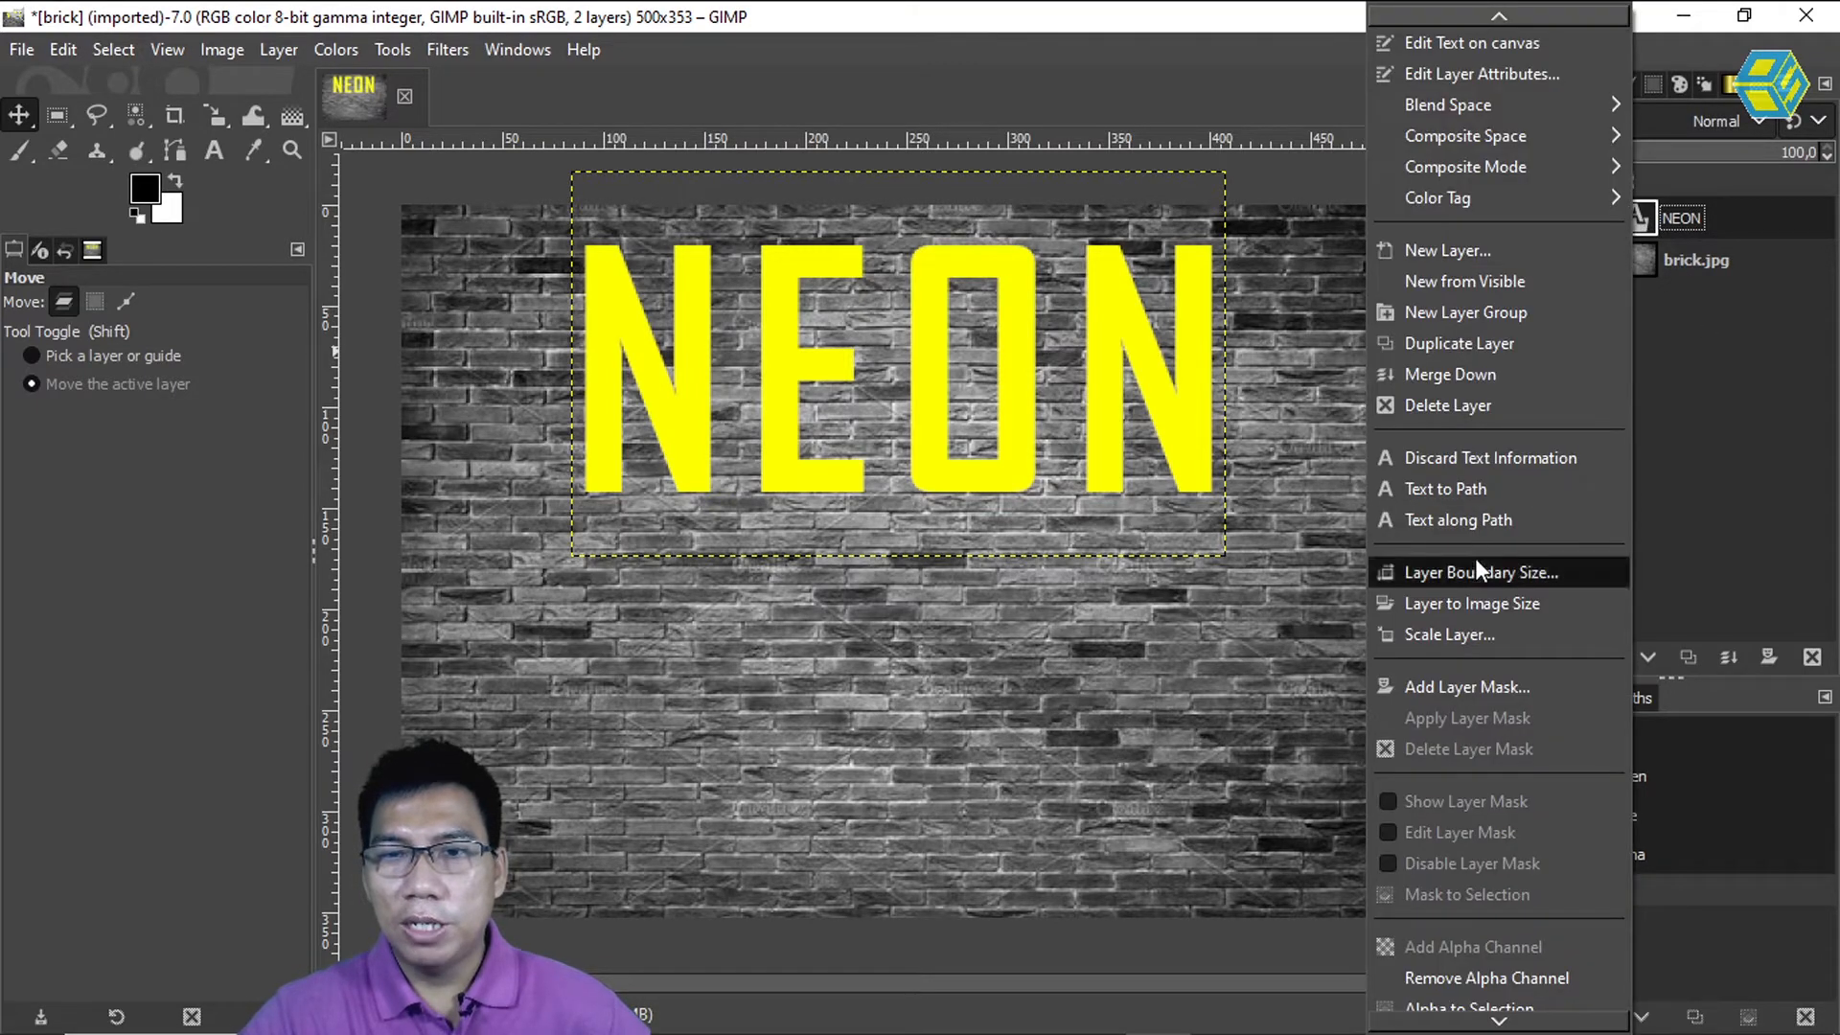
{"action": "left_click", "coordinate": [1491, 342]}
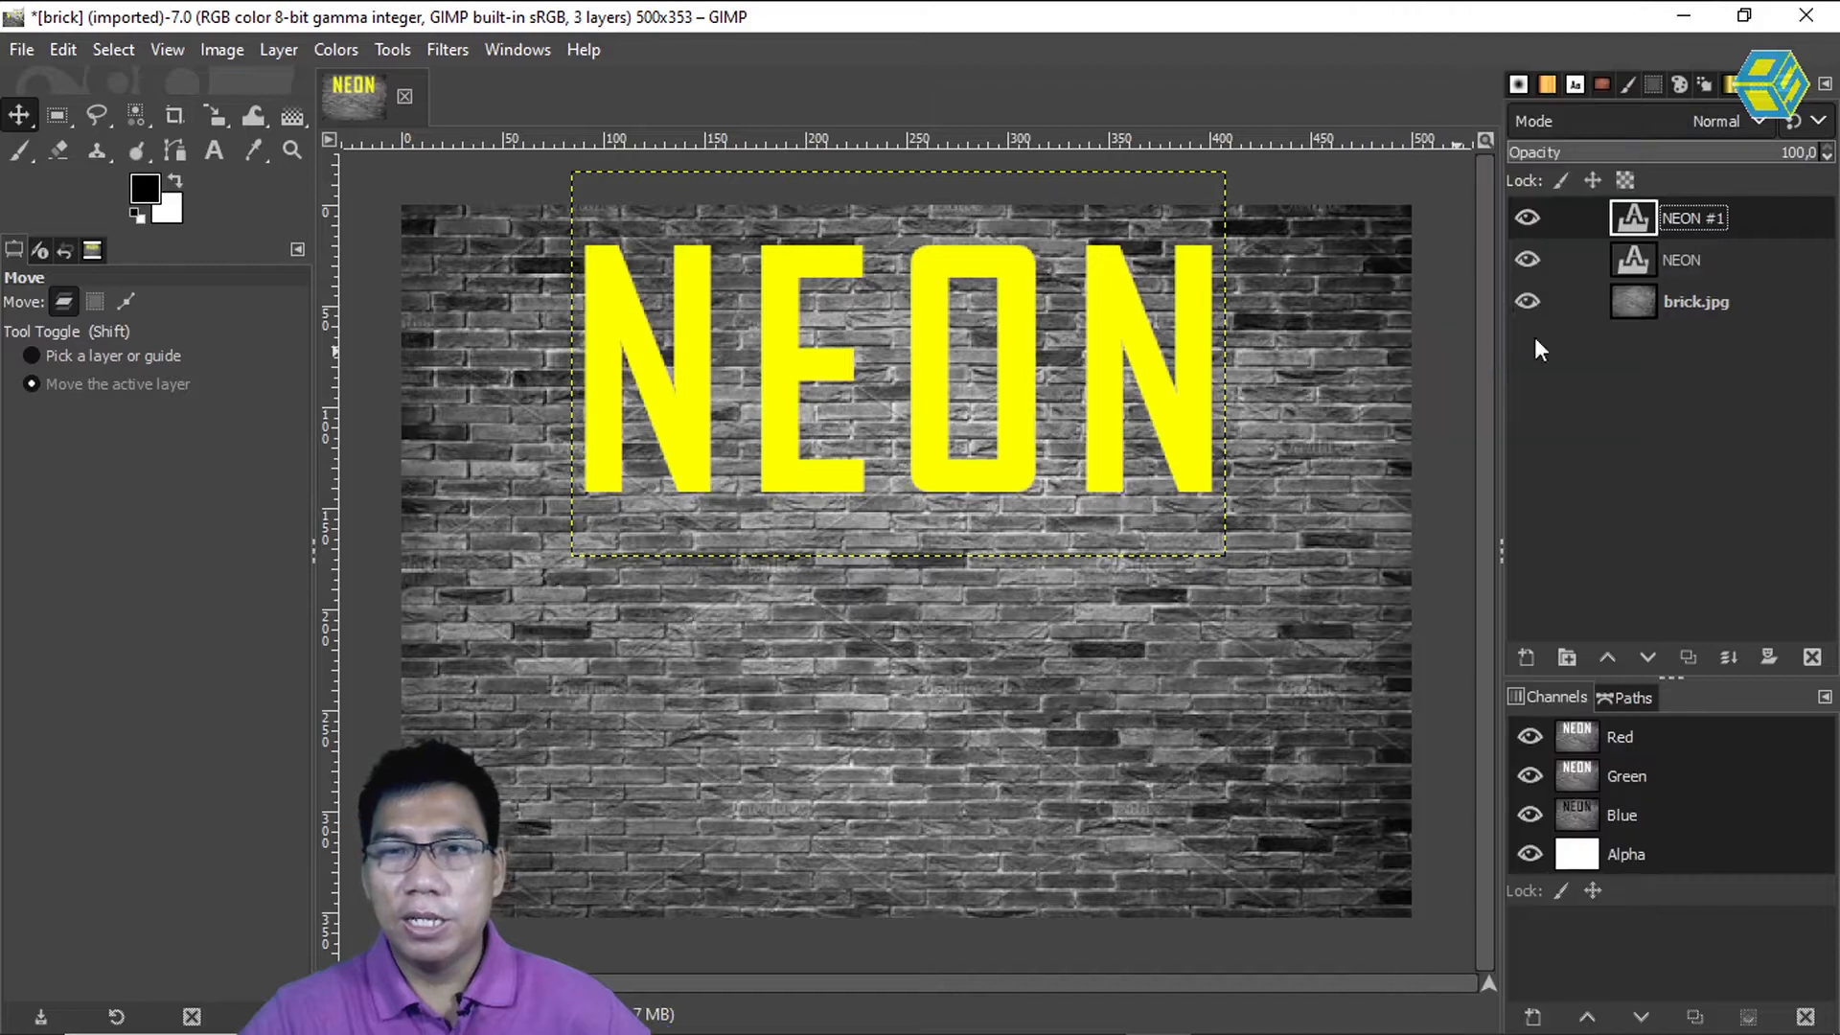
Rename the original NEON text layer as ATAS and its duplicate as BAWAH
{"action": "left_click", "coordinate": [1687, 260]}
{"action": "double_click", "coordinate": [1682, 258]}
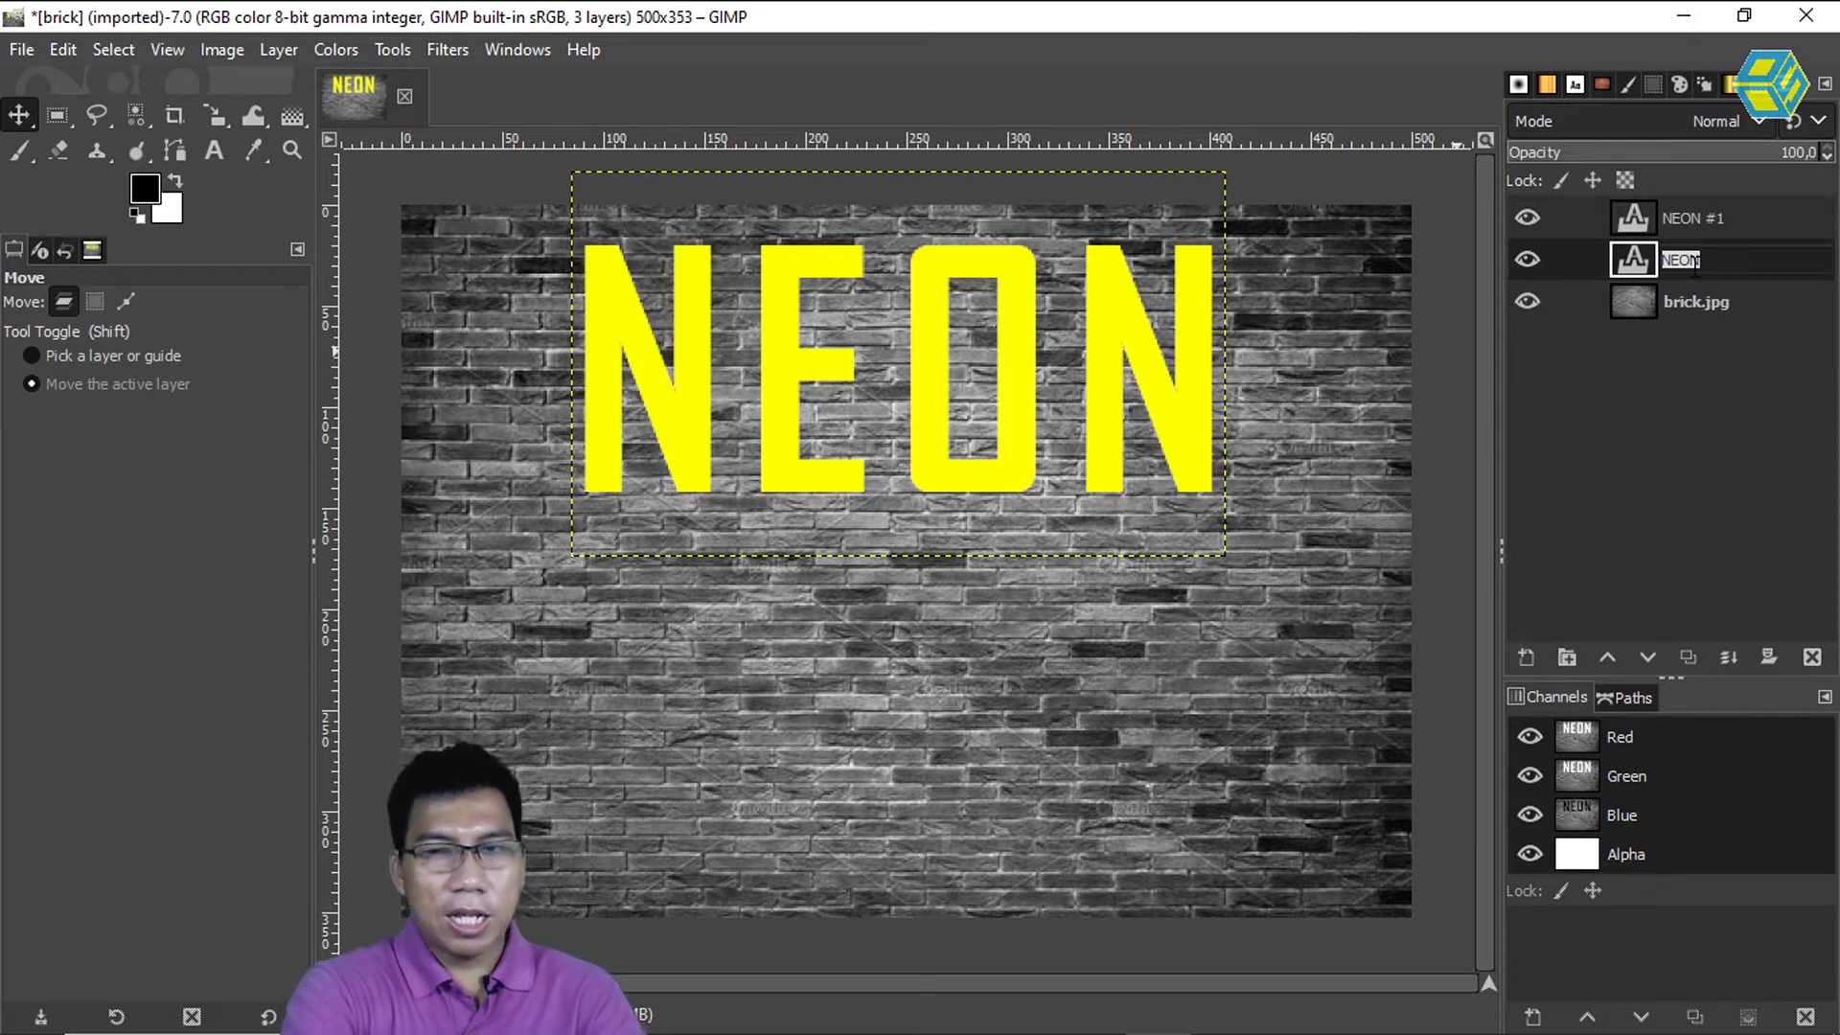
{"action": "type", "text": "a"}
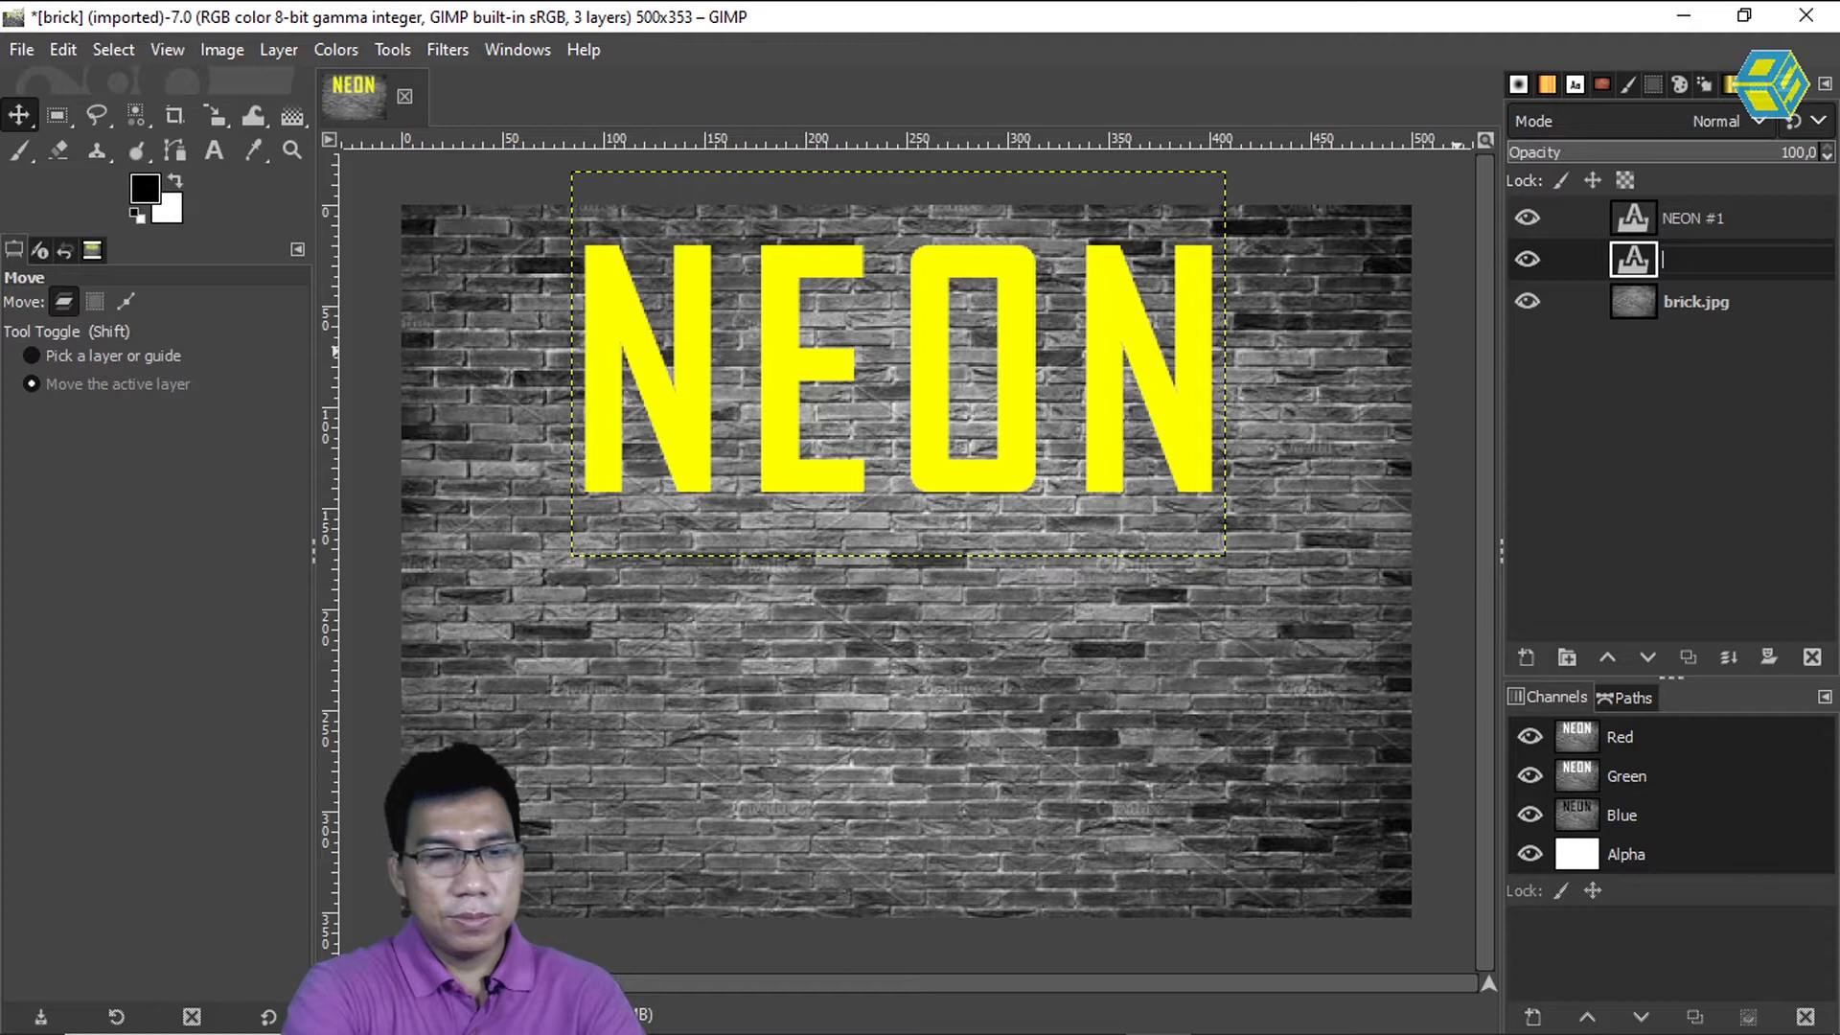
{"action": "type", "text": "TAS"}
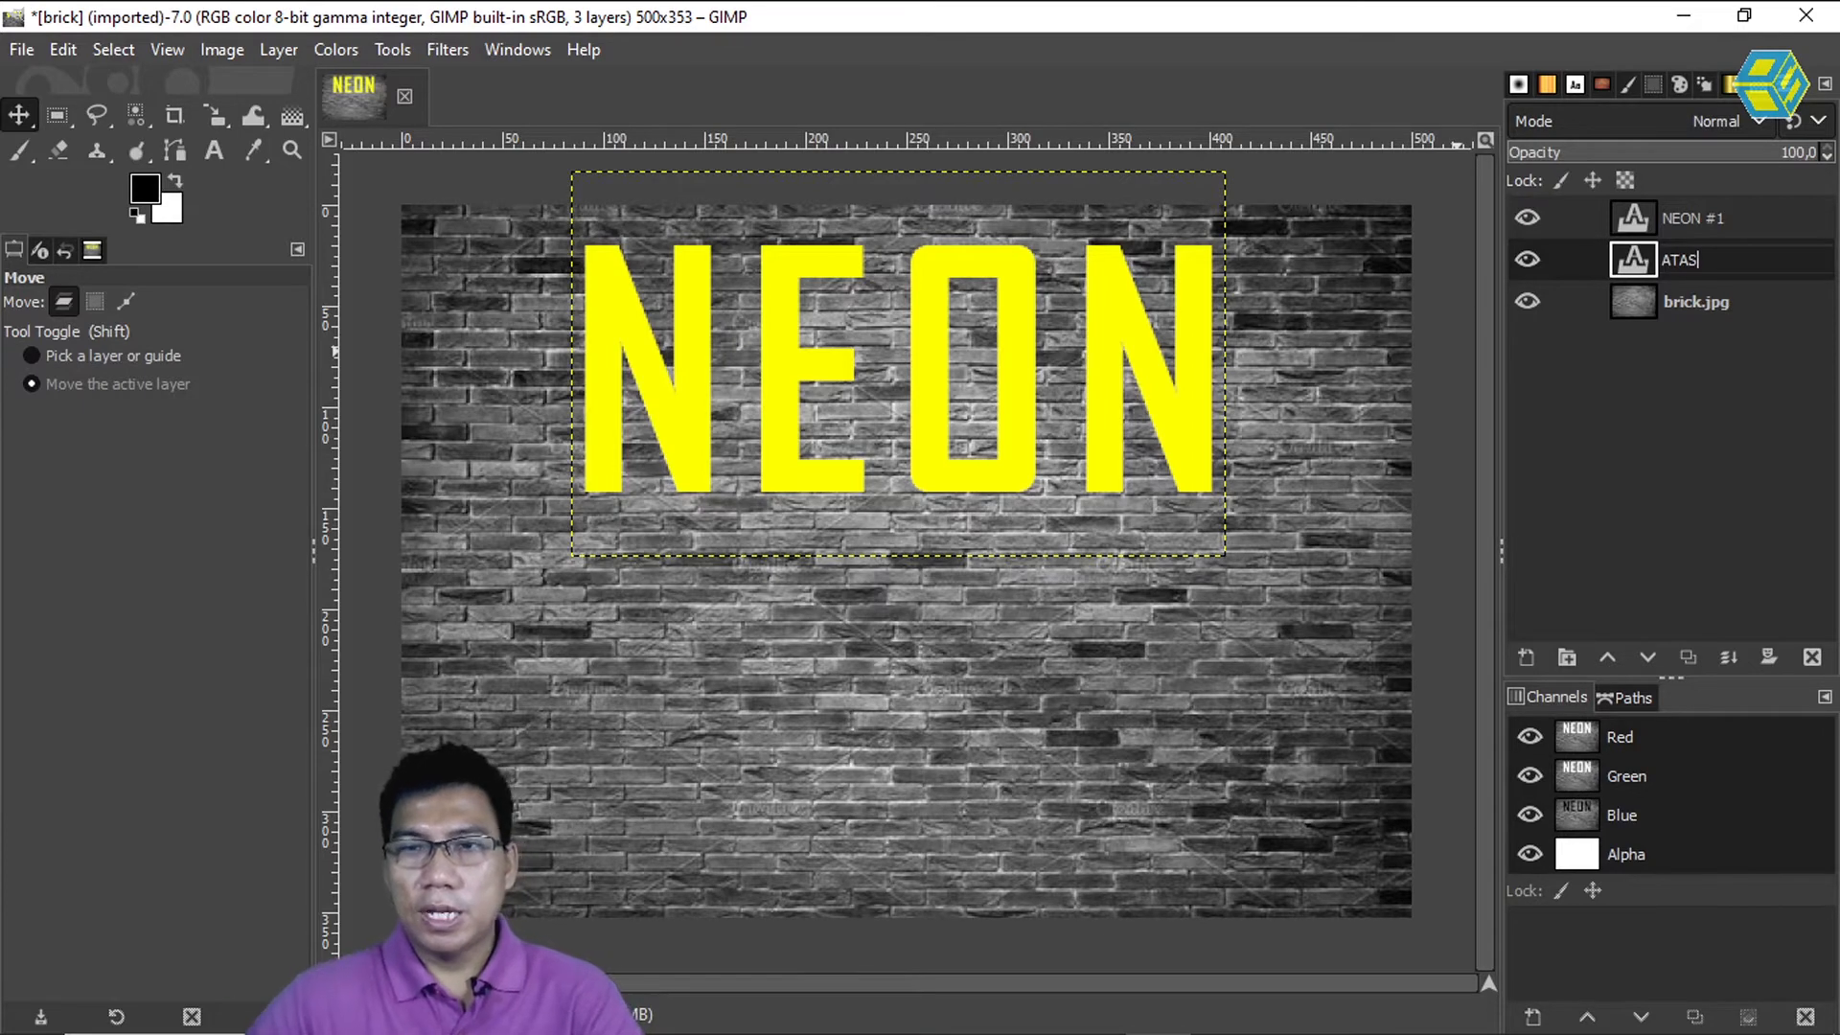
{"action": "left_click", "coordinate": [1672, 228]}
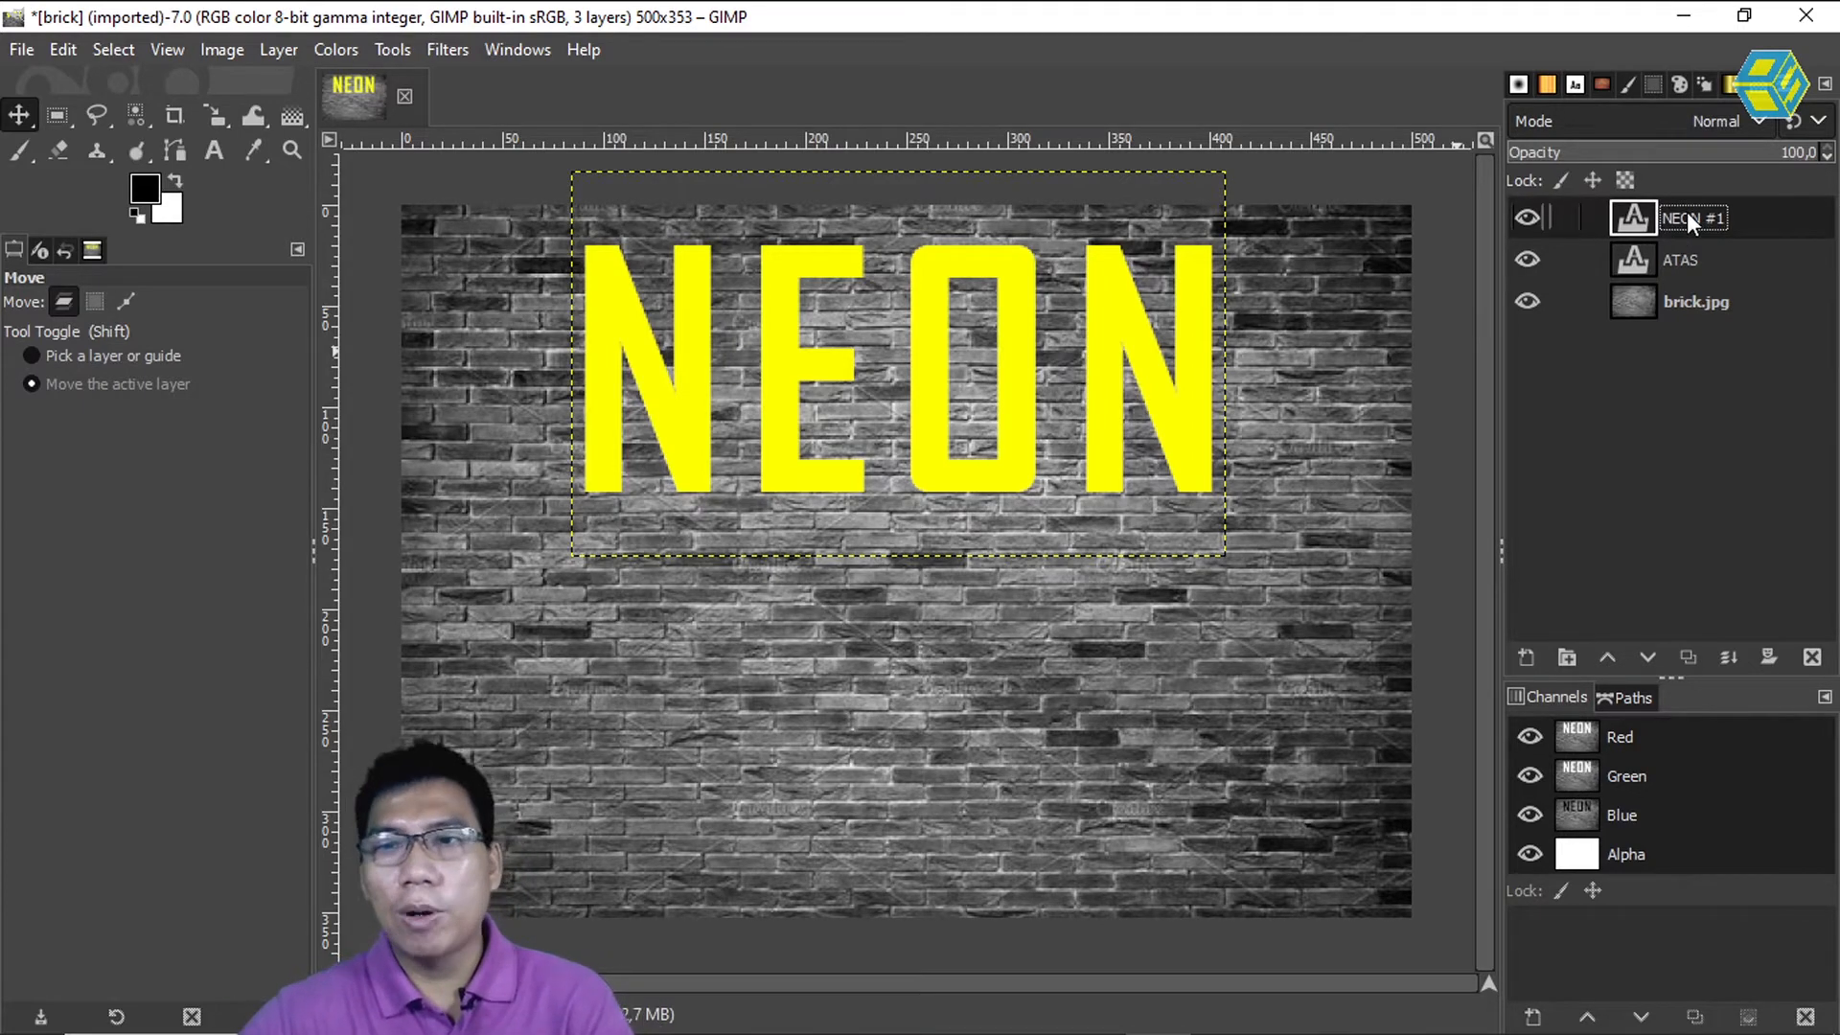
{"action": "double_click", "coordinate": [1689, 219]}
{"action": "type", "text": "TE"}
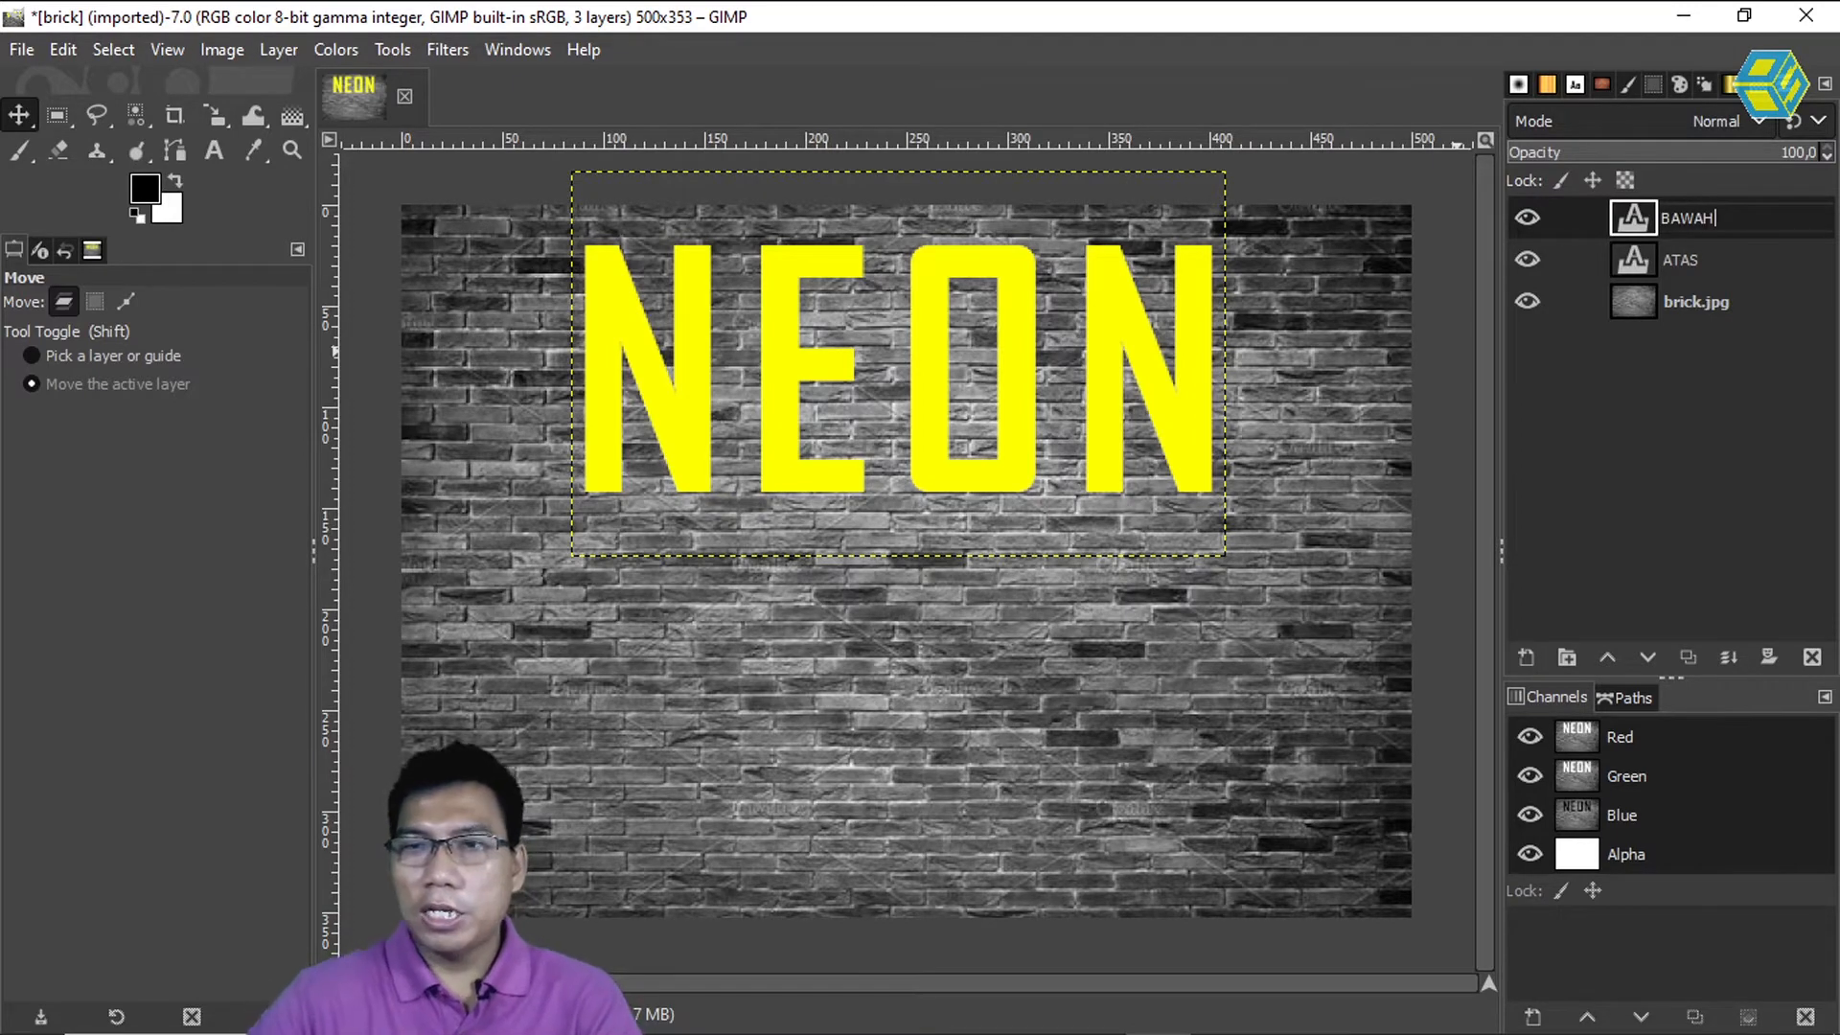
{"action": "left_click", "coordinate": [1750, 256]}
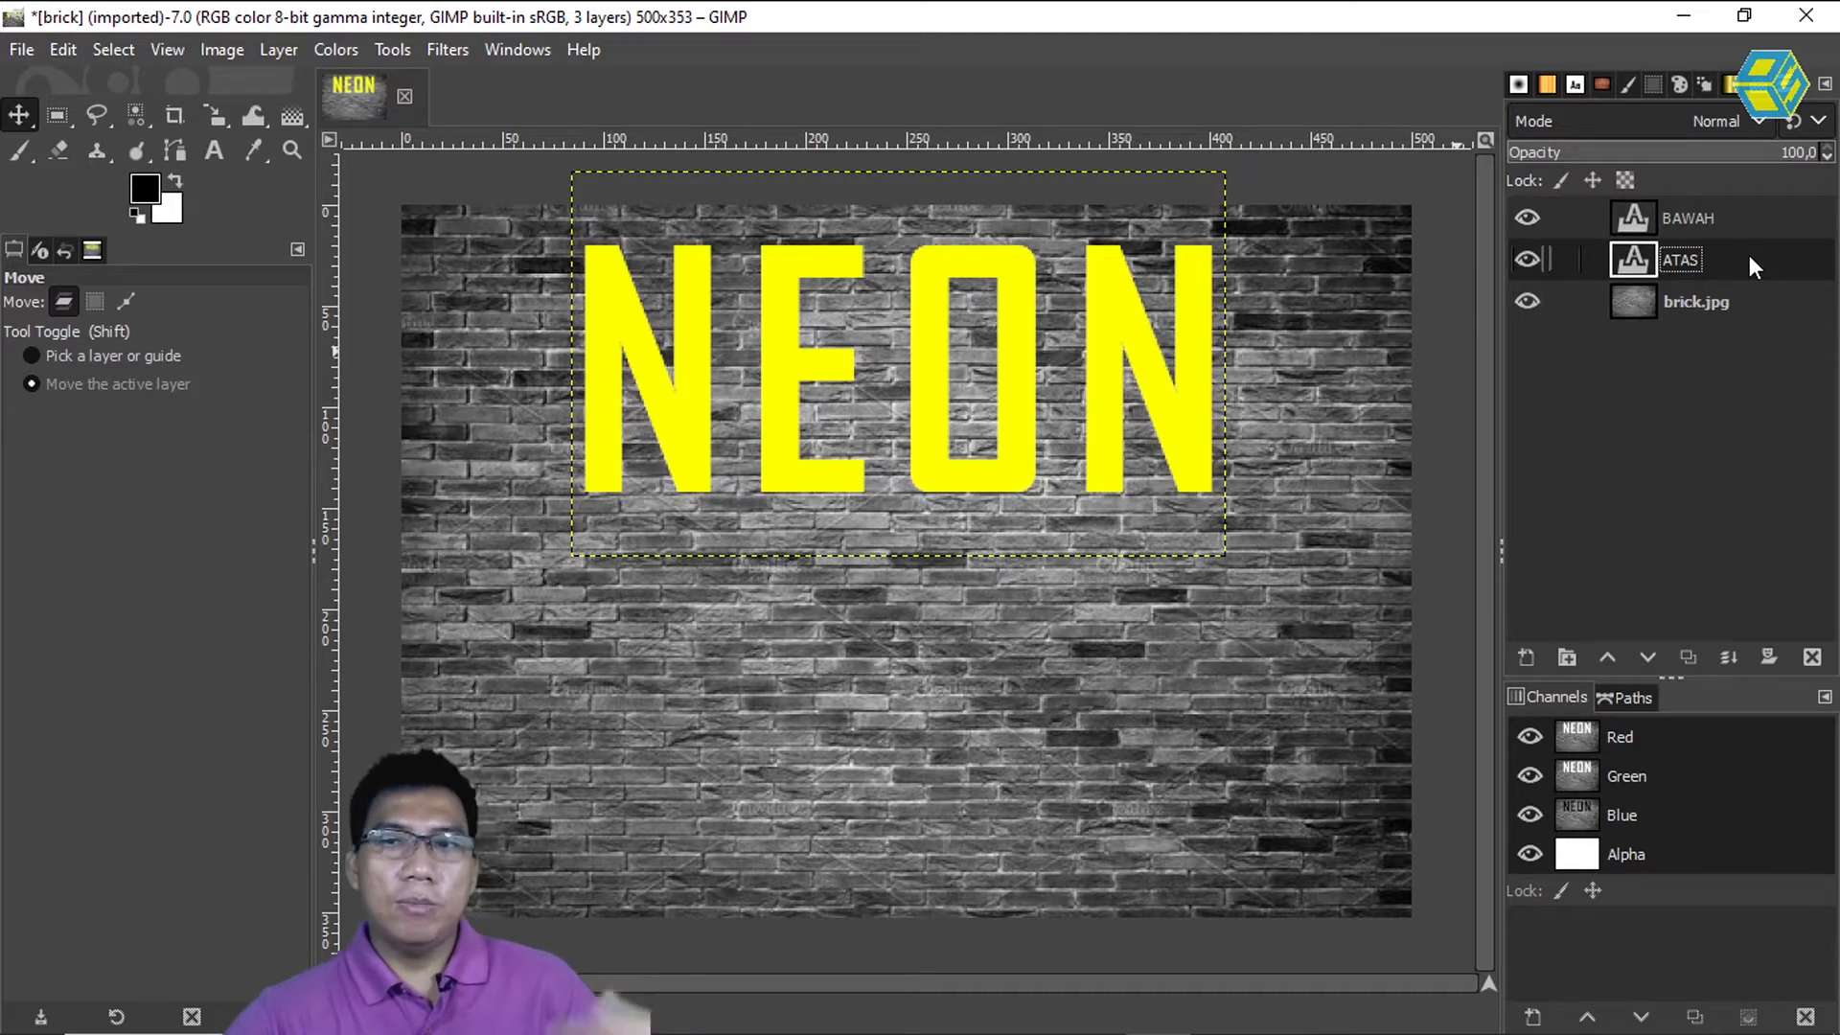
Move the BAWAH text straight down to the lower half of the wall and shift the ATAS text slightly down
{"action": "left_click", "coordinate": [1673, 209]}
{"action": "left_click_drag", "start_coordinate": [606, 360], "coordinate": [606, 703]}
{"action": "left_click", "coordinate": [1678, 259]}
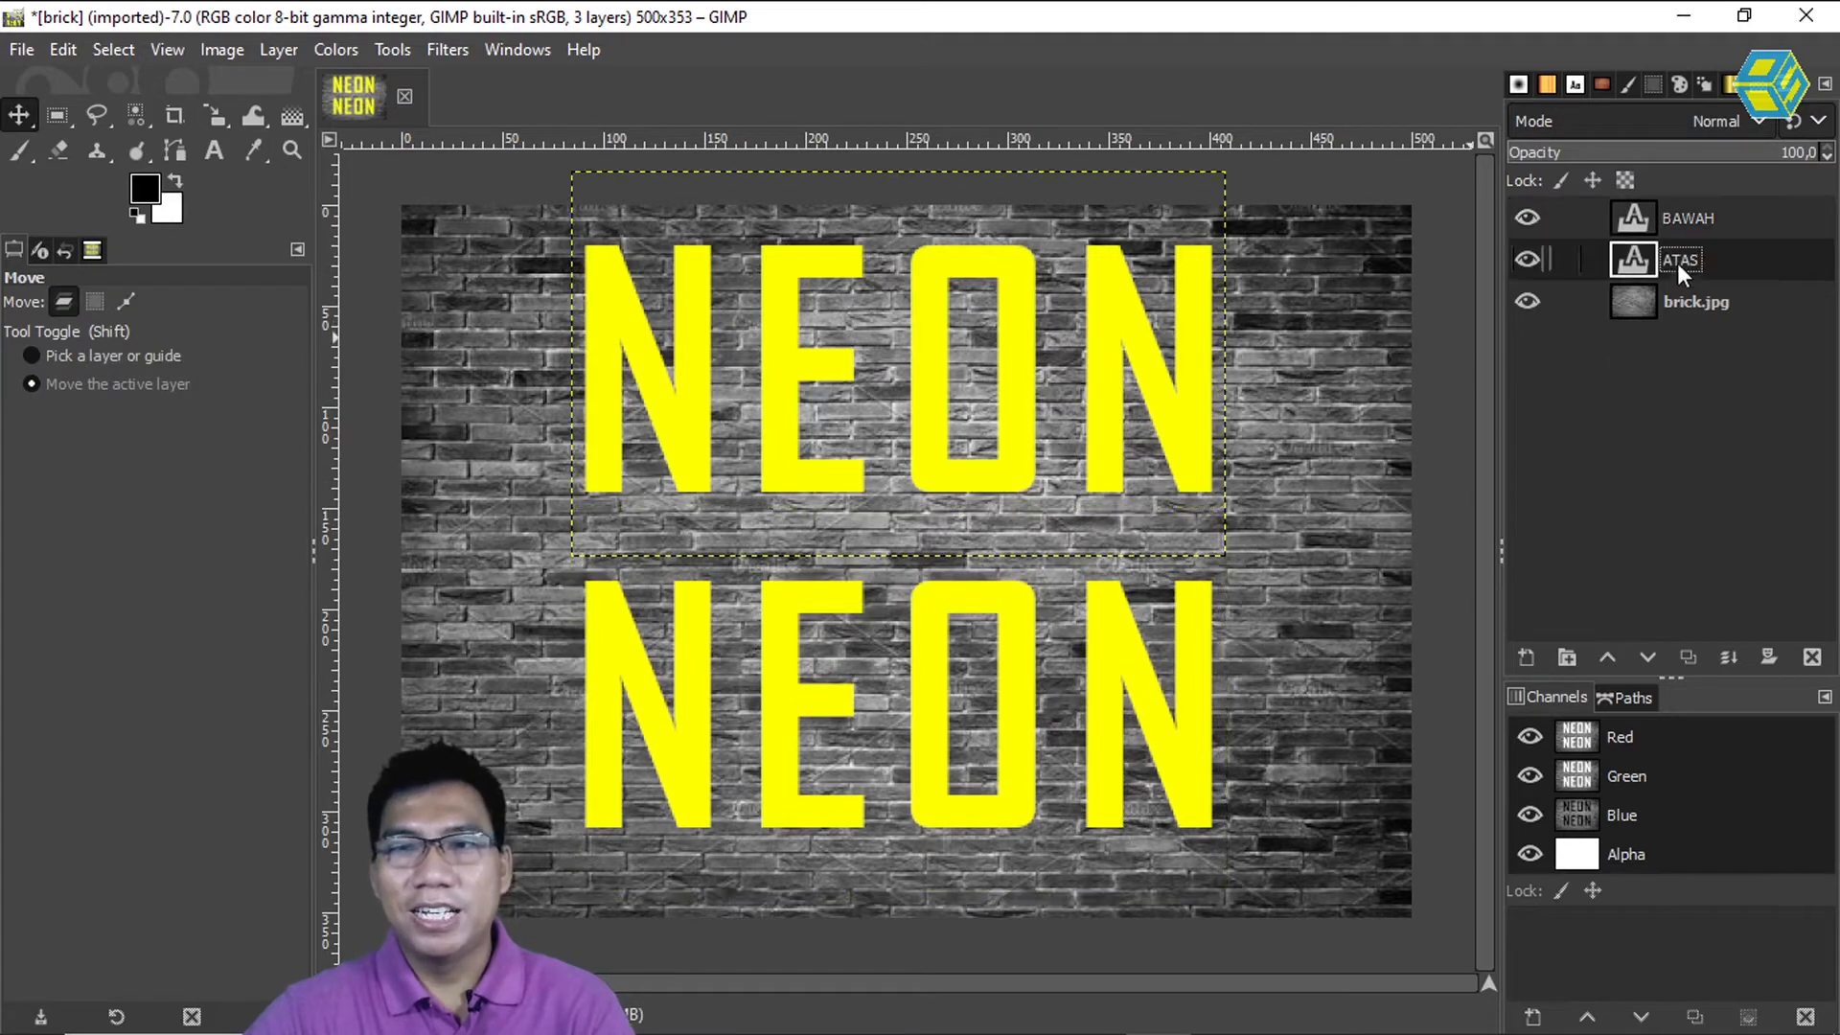
{"action": "left_click", "coordinate": [1094, 350], "text": "ctrl"}
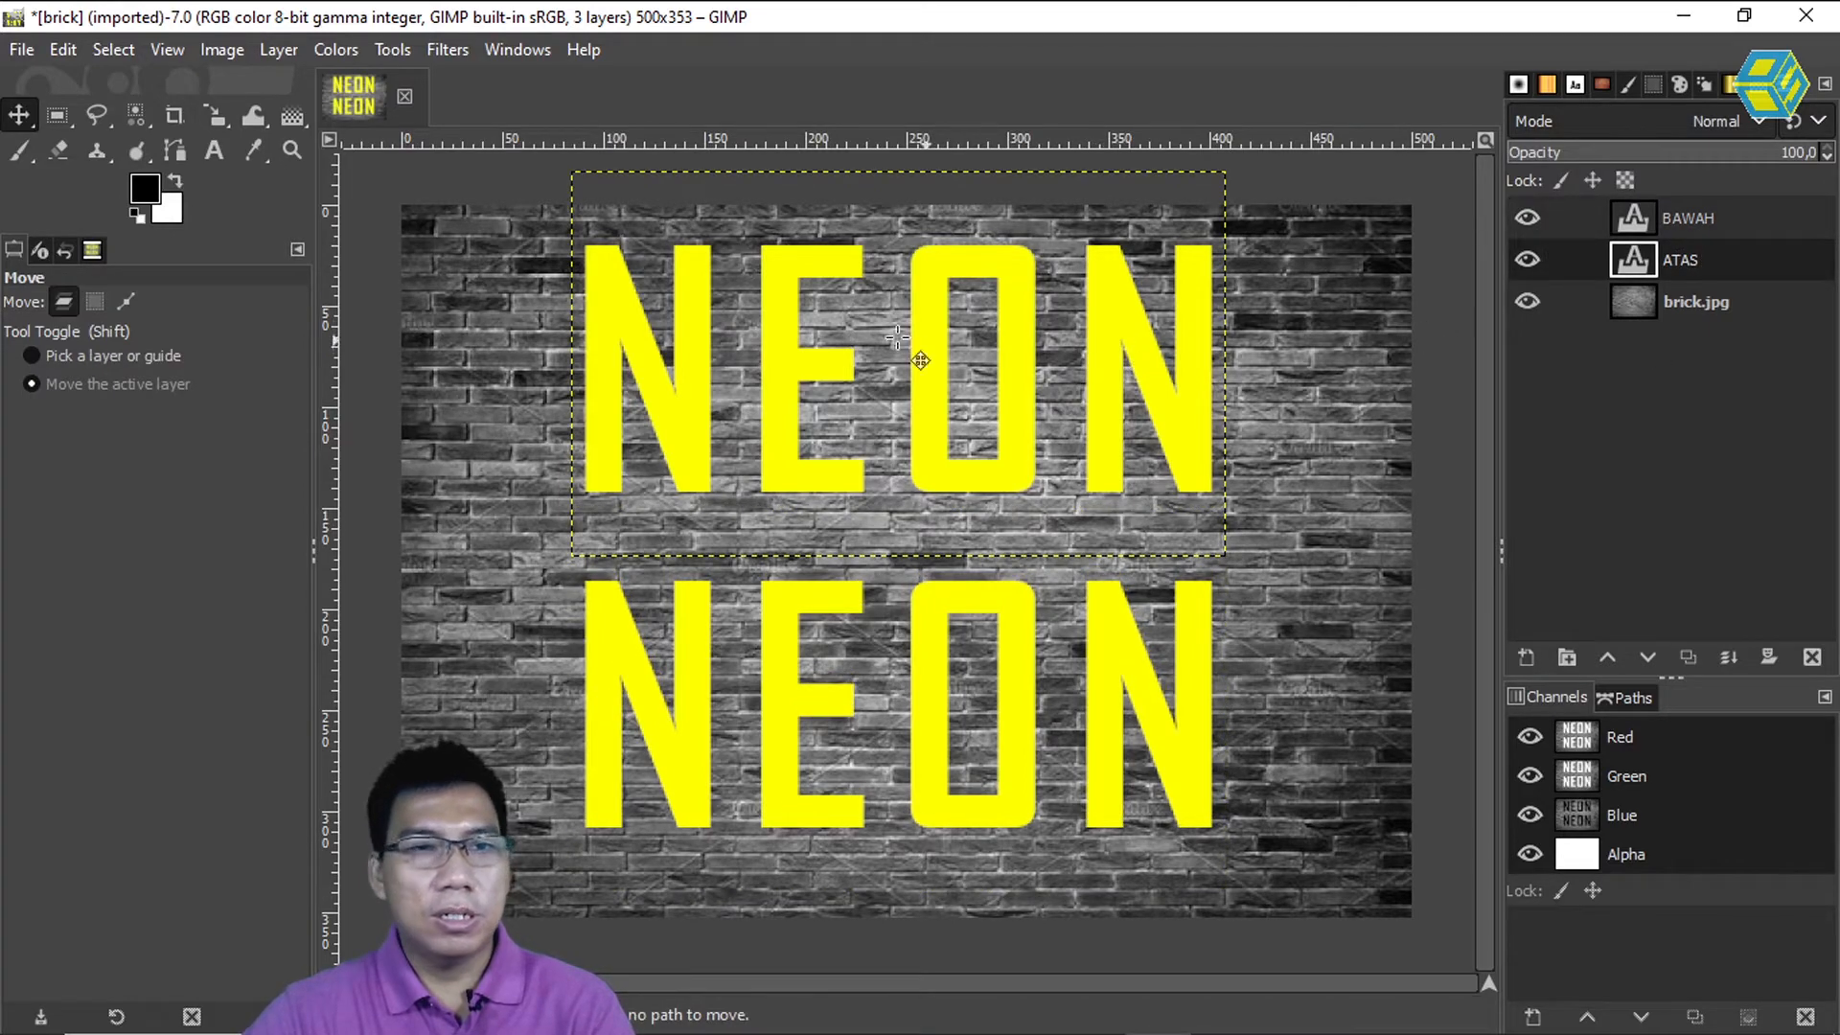
{"action": "left_click_drag", "start_coordinate": [699, 338], "coordinate": [697, 340]}
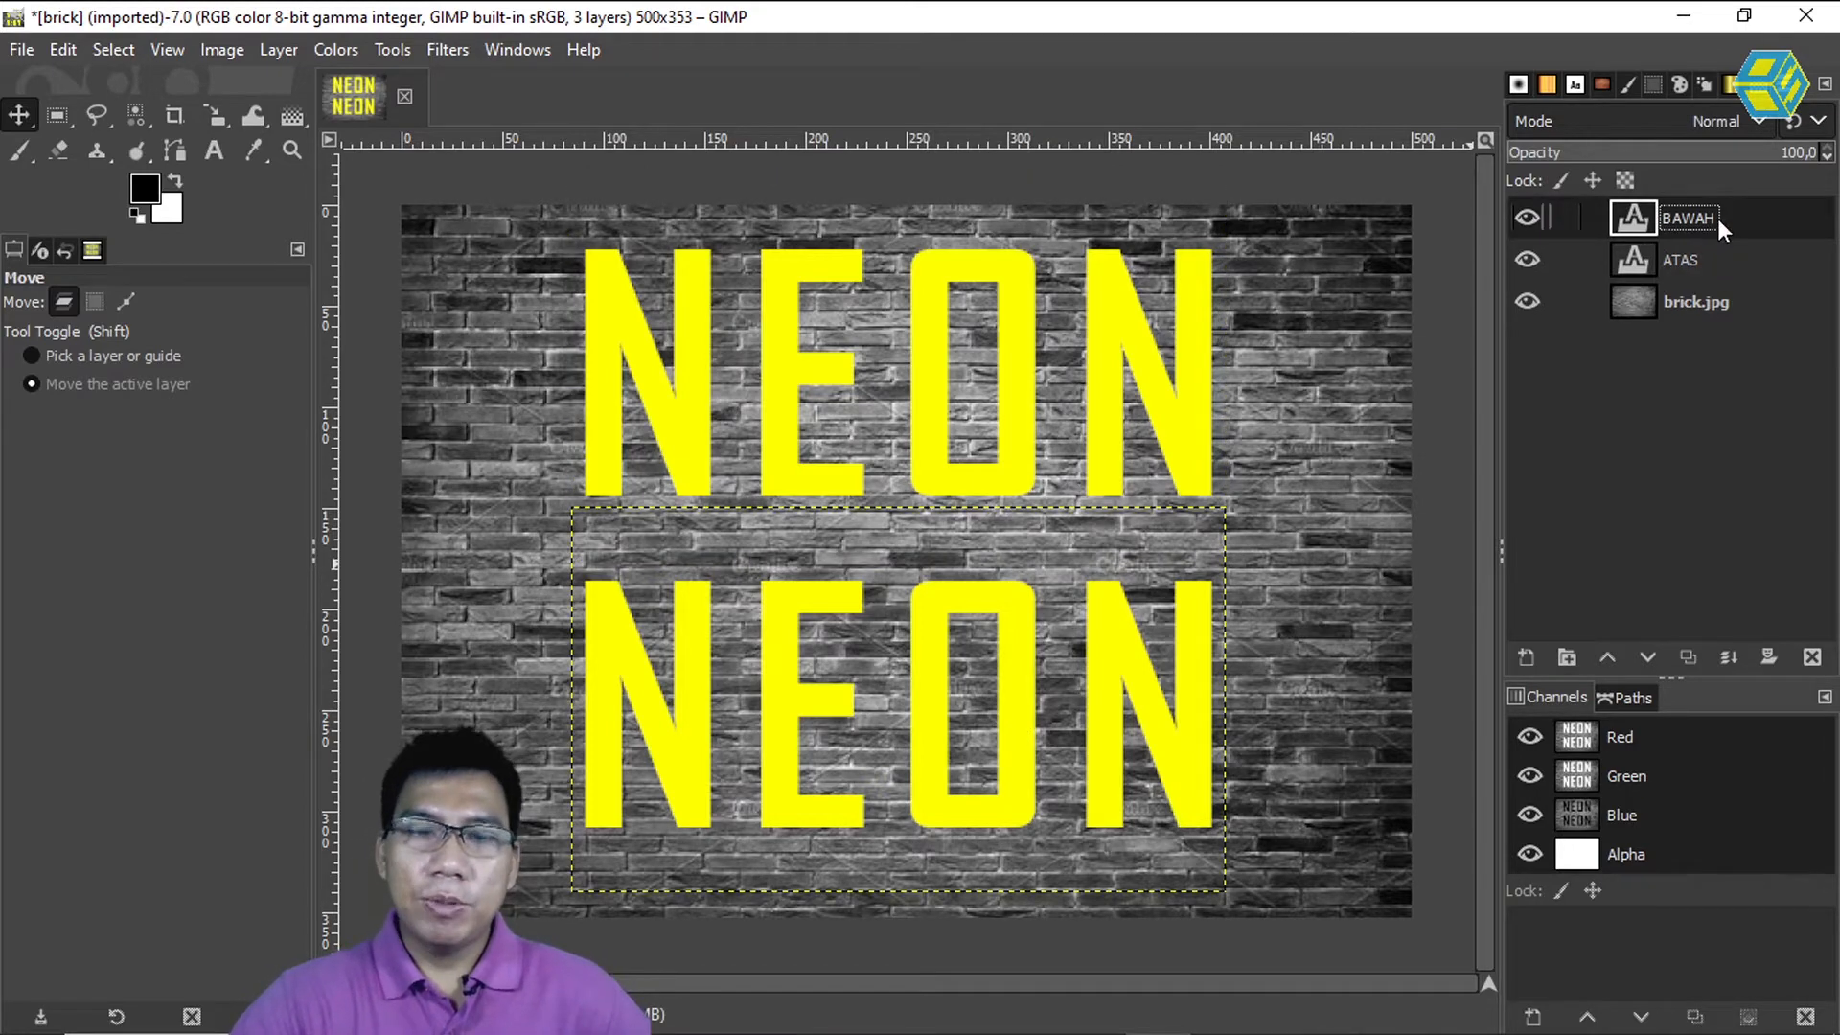
{"action": "left_click", "coordinate": [1671, 256]}
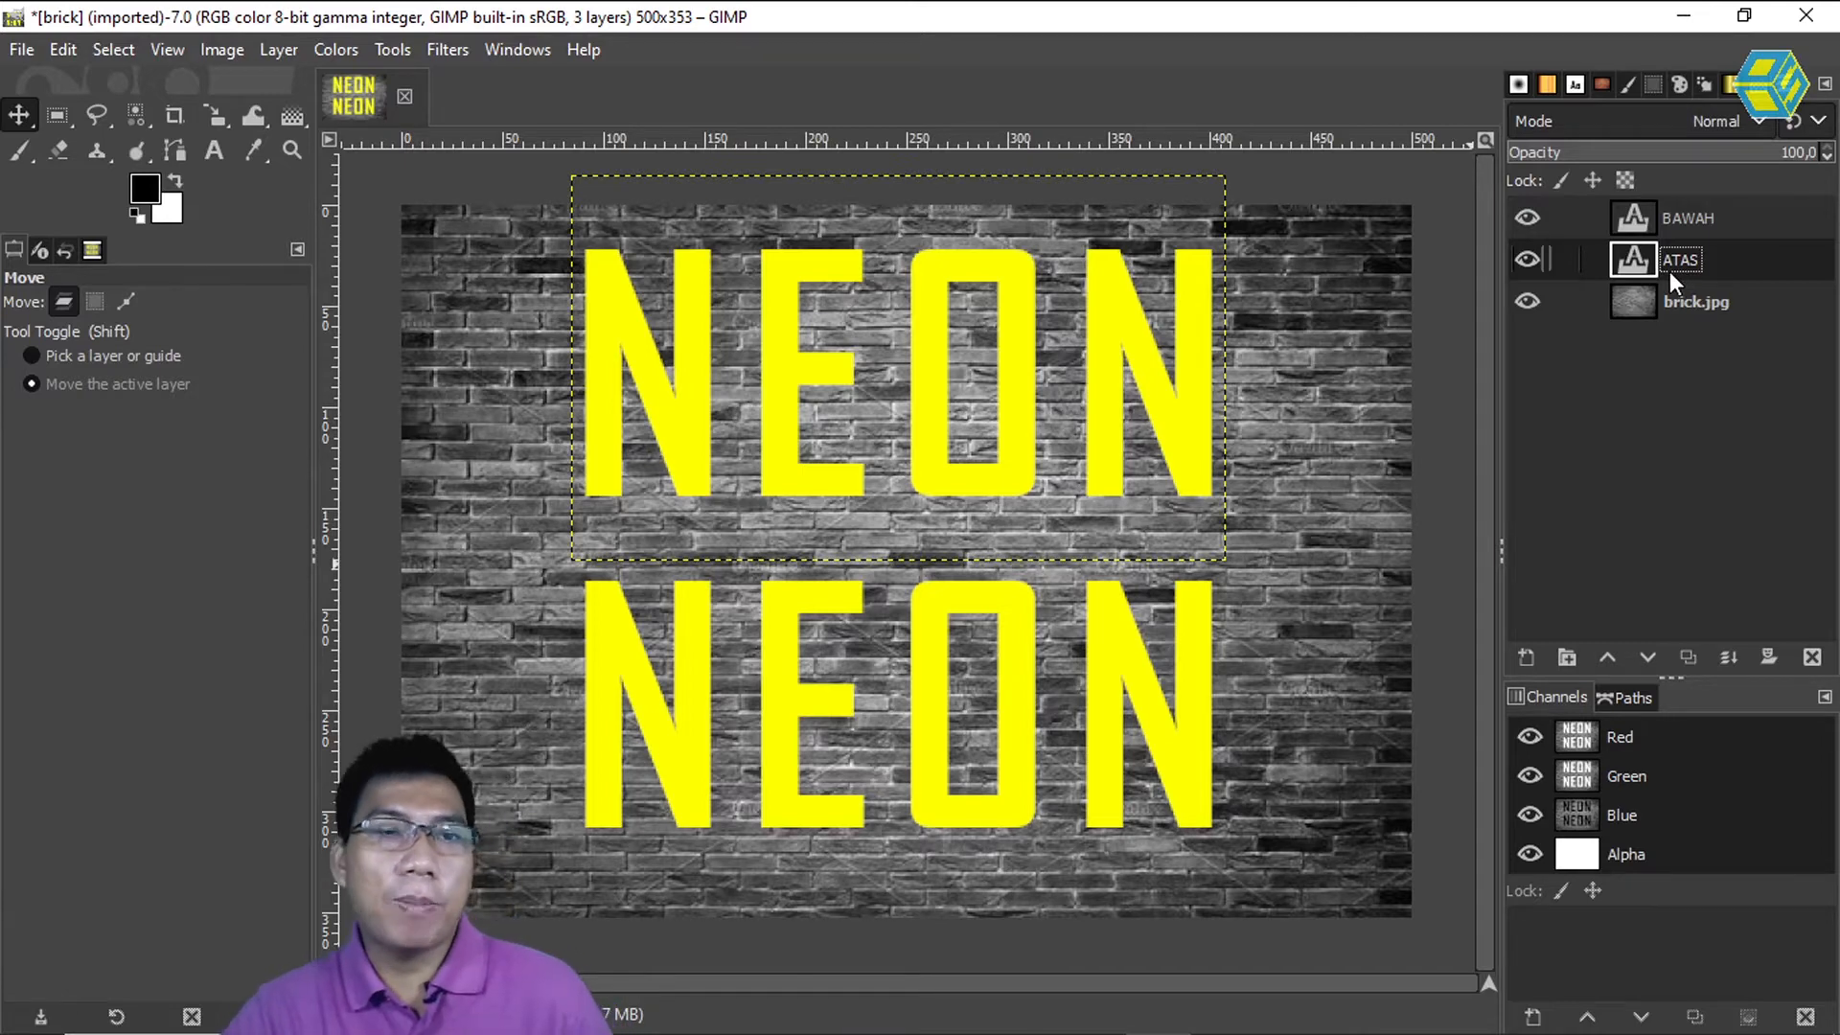
{"action": "double_click", "coordinate": [1634, 267]}
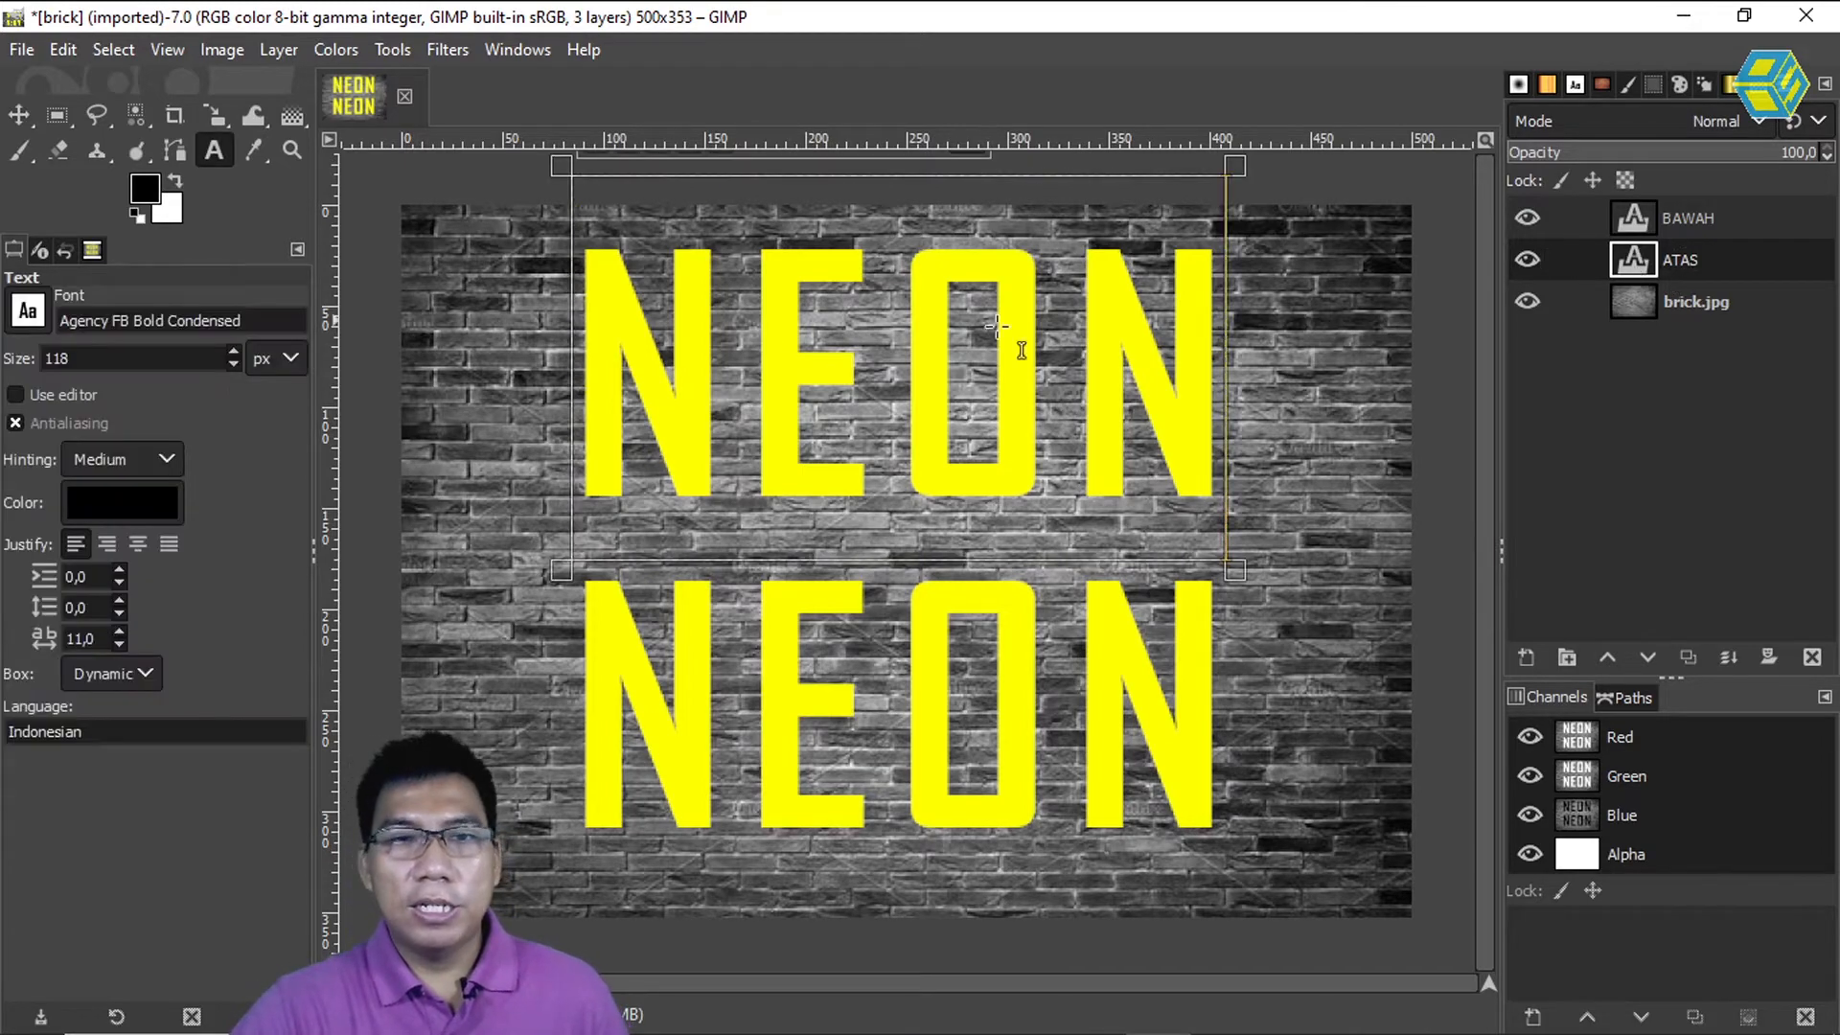
{"action": "left_click_drag", "start_coordinate": [586, 330], "coordinate": [720, 356]}
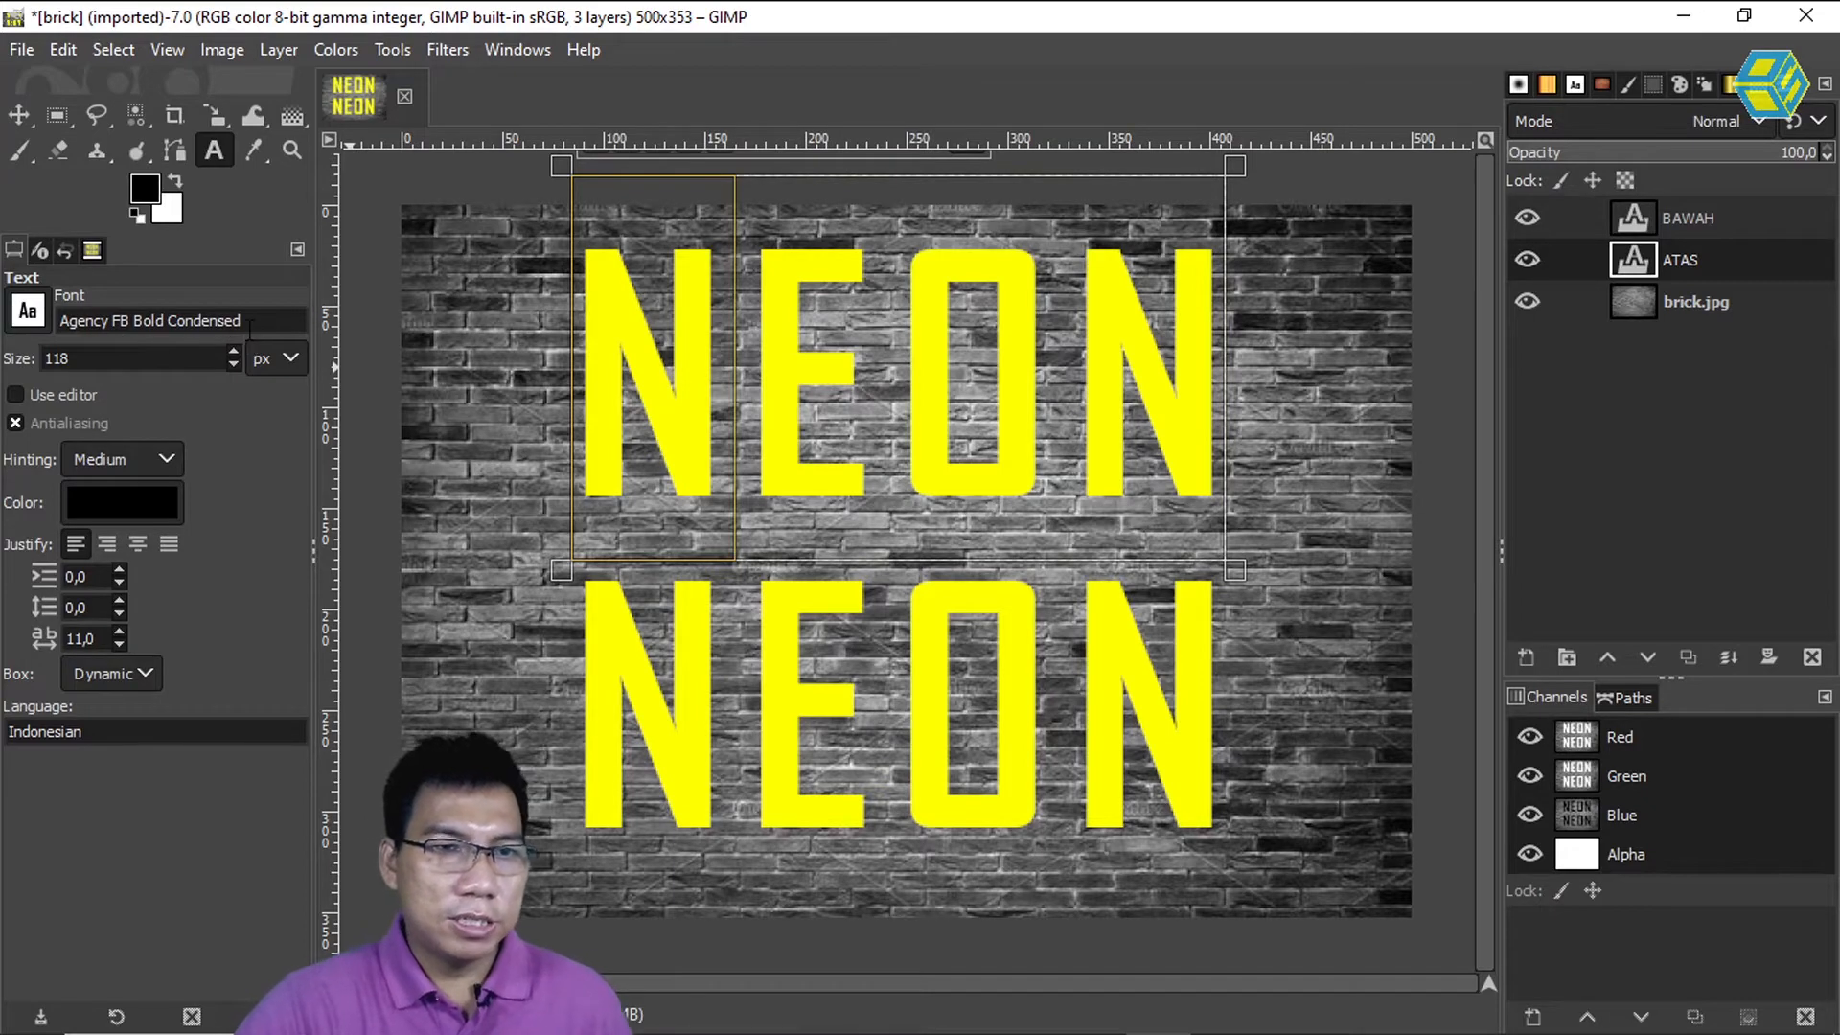
{"action": "left_click", "coordinate": [9, 116]}
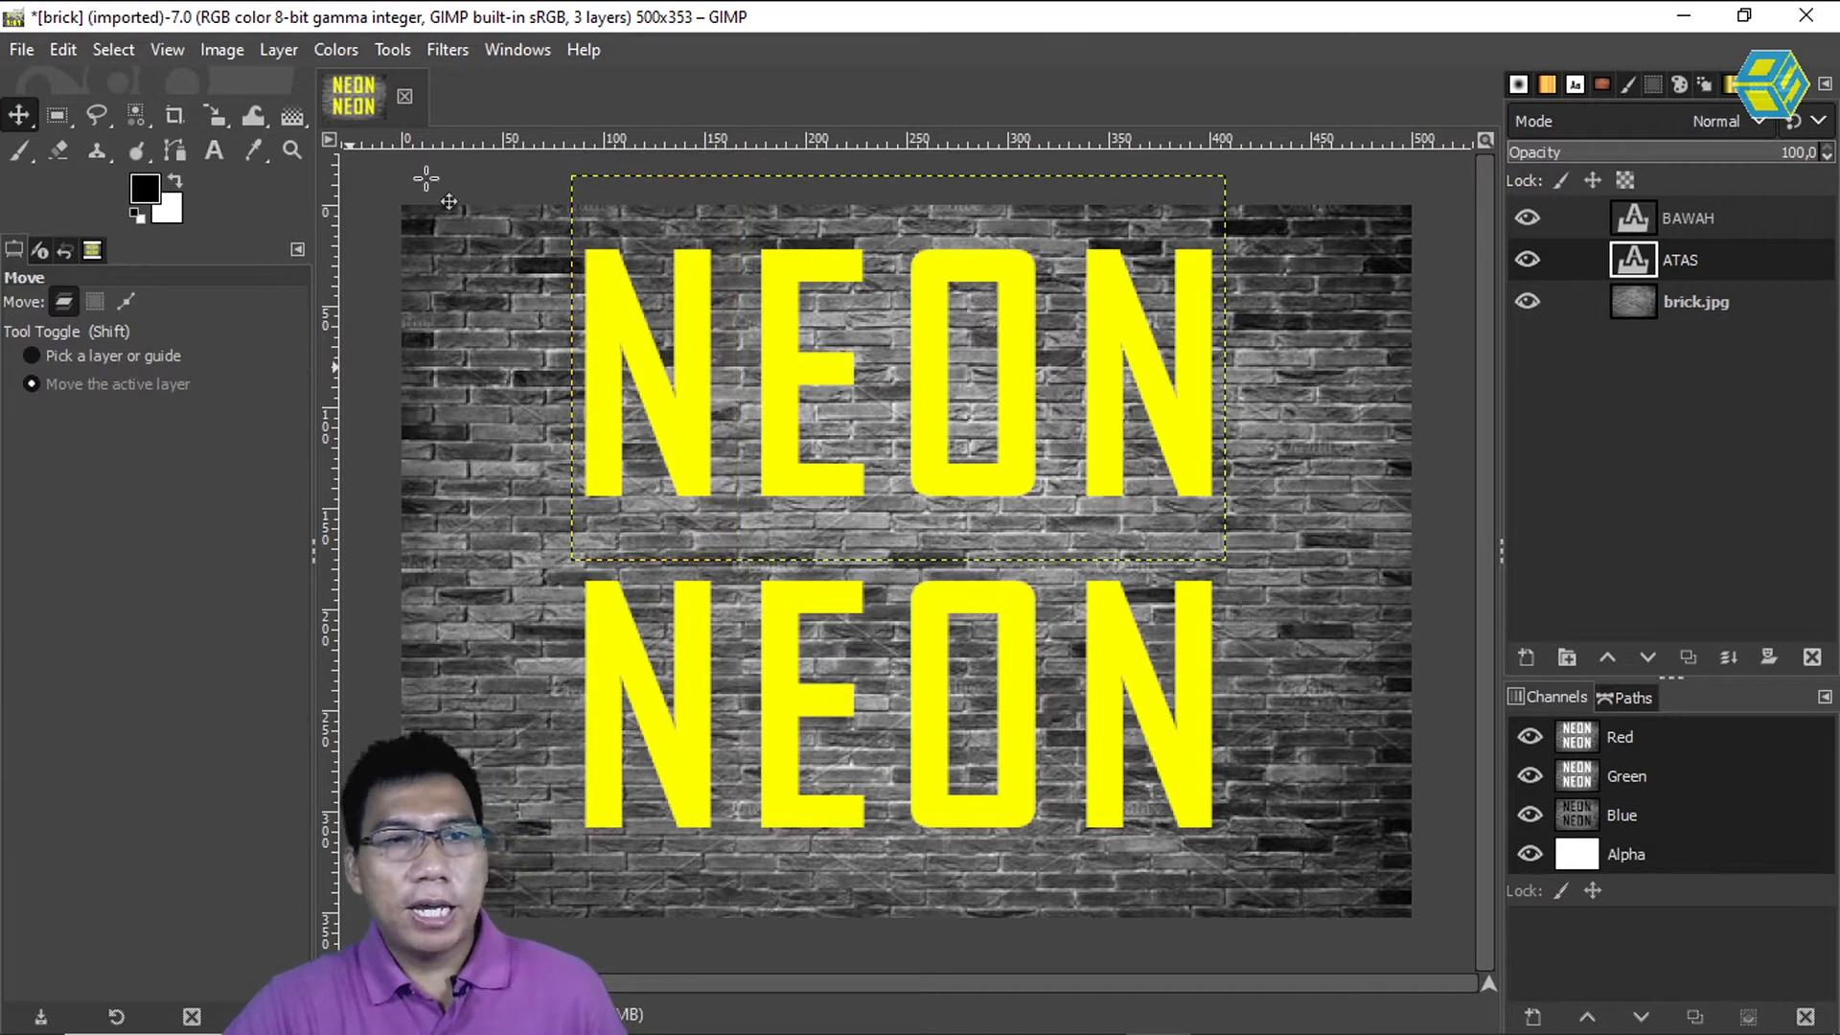
Recolour all the letters of the BAWAH text layer to cyan
{"action": "left_click", "coordinate": [1692, 220]}
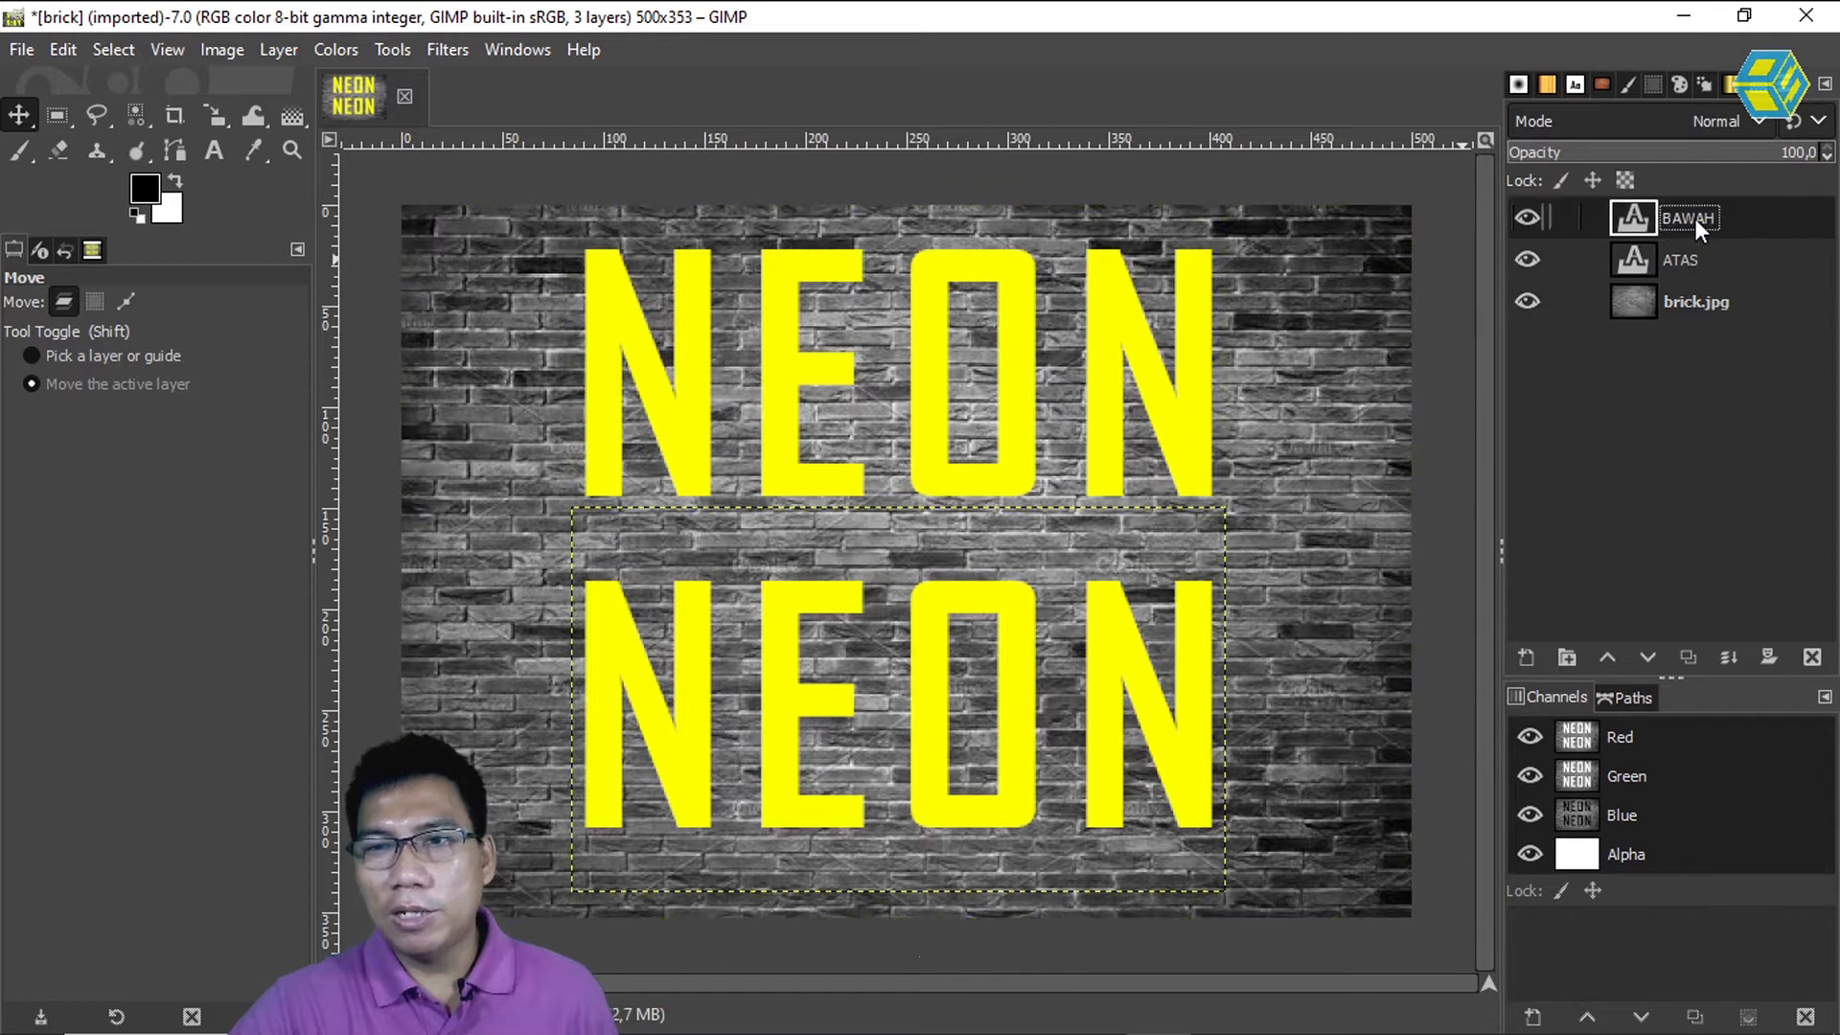
{"action": "double_click", "coordinate": [1638, 218]}
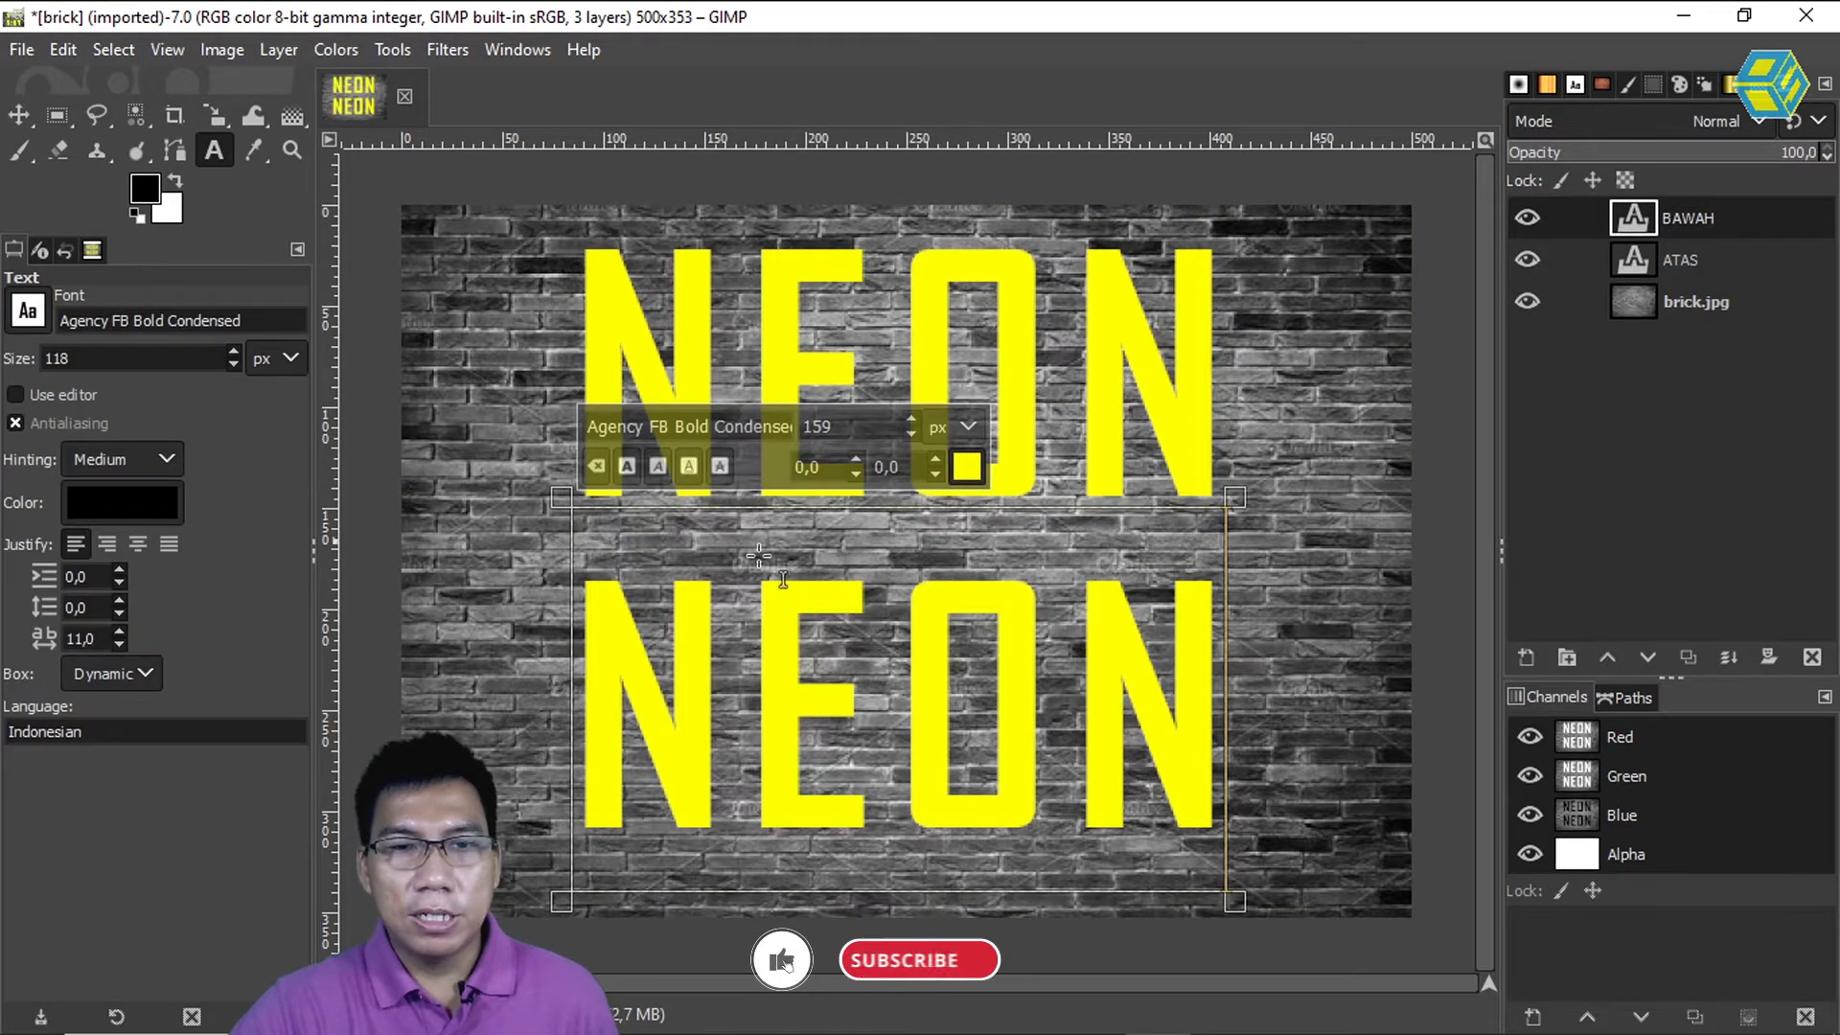
{"action": "double_click", "coordinate": [590, 656]}
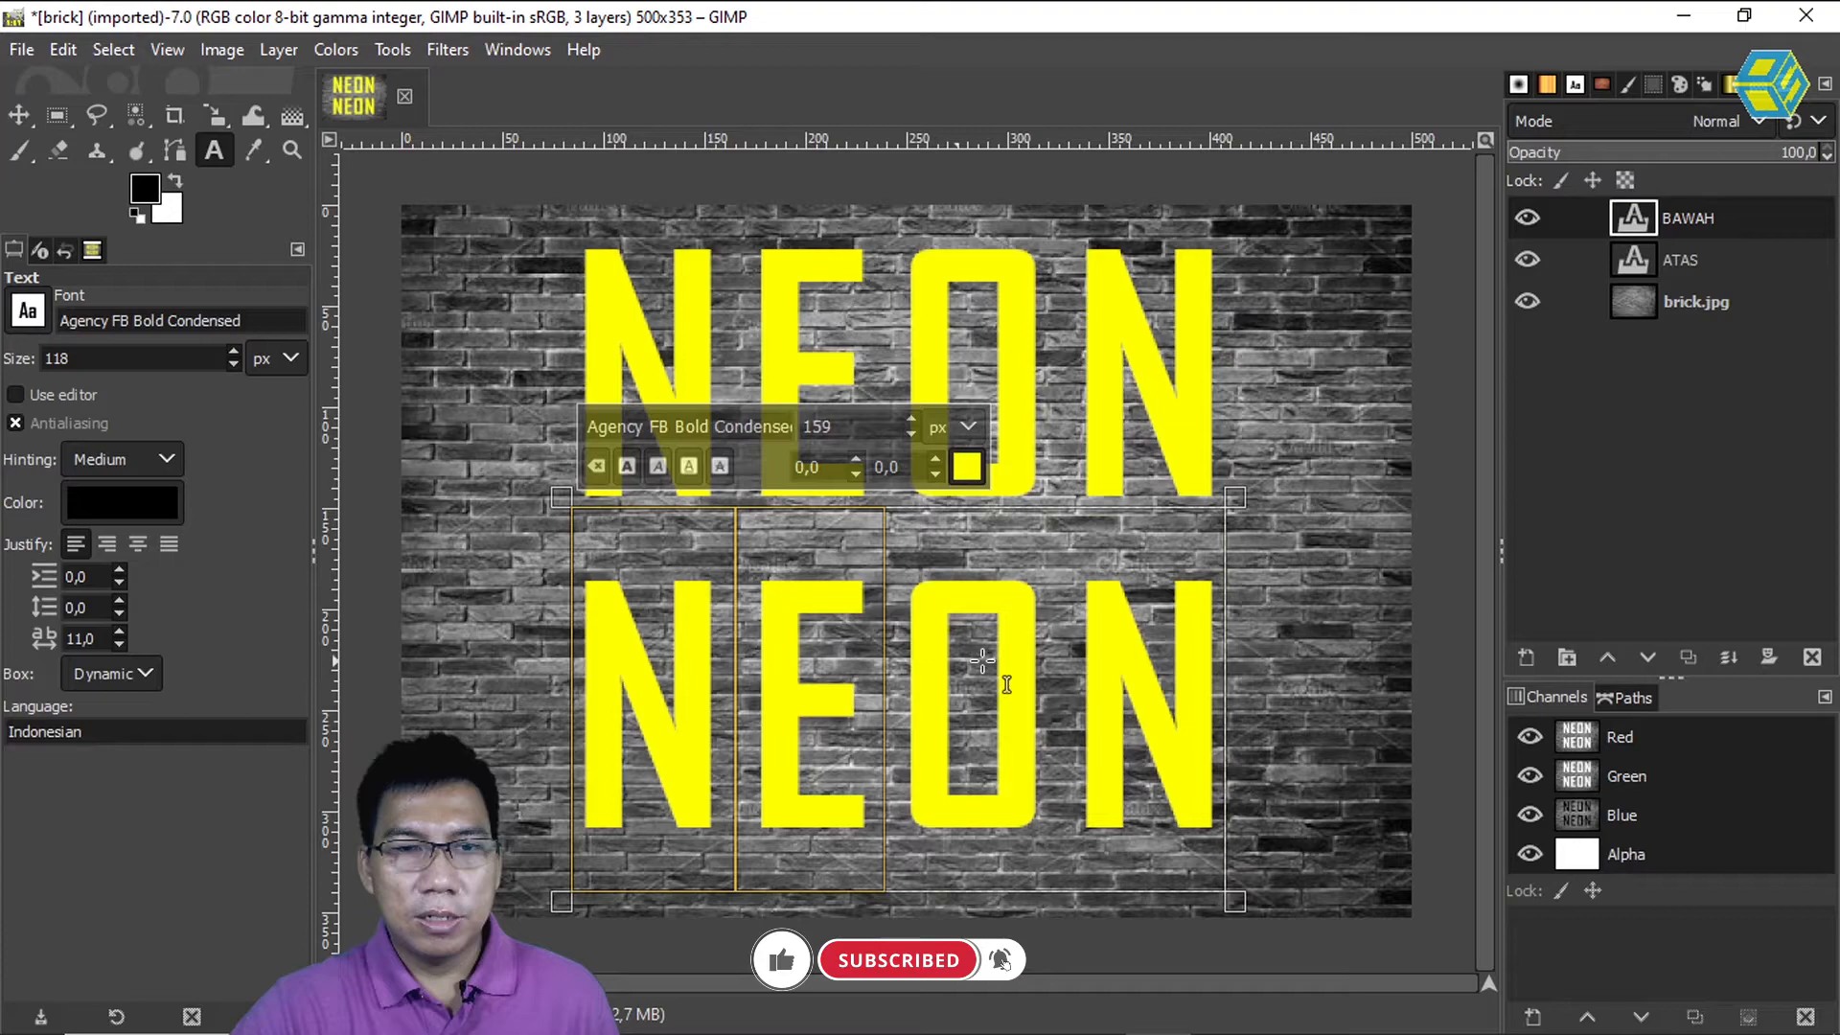
{"action": "left_click", "coordinate": [966, 466]}
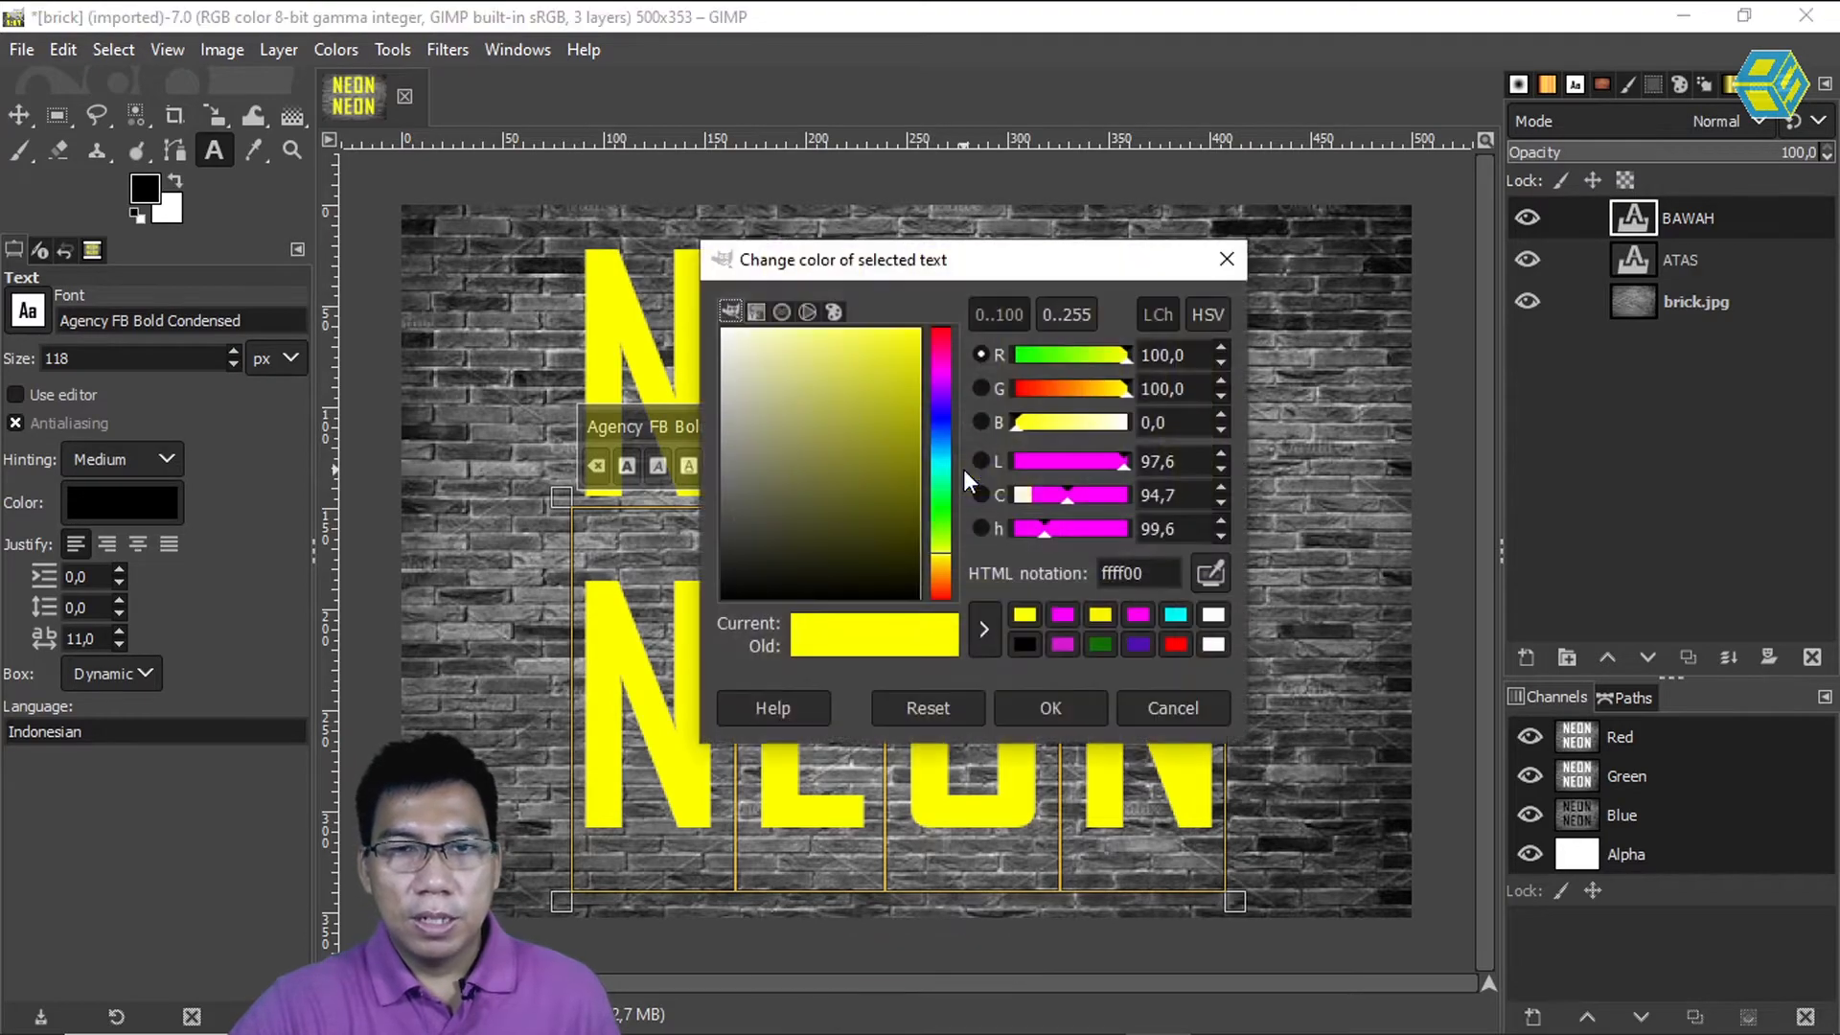
{"action": "left_click", "coordinate": [1176, 618]}
{"action": "left_click", "coordinate": [1102, 707]}
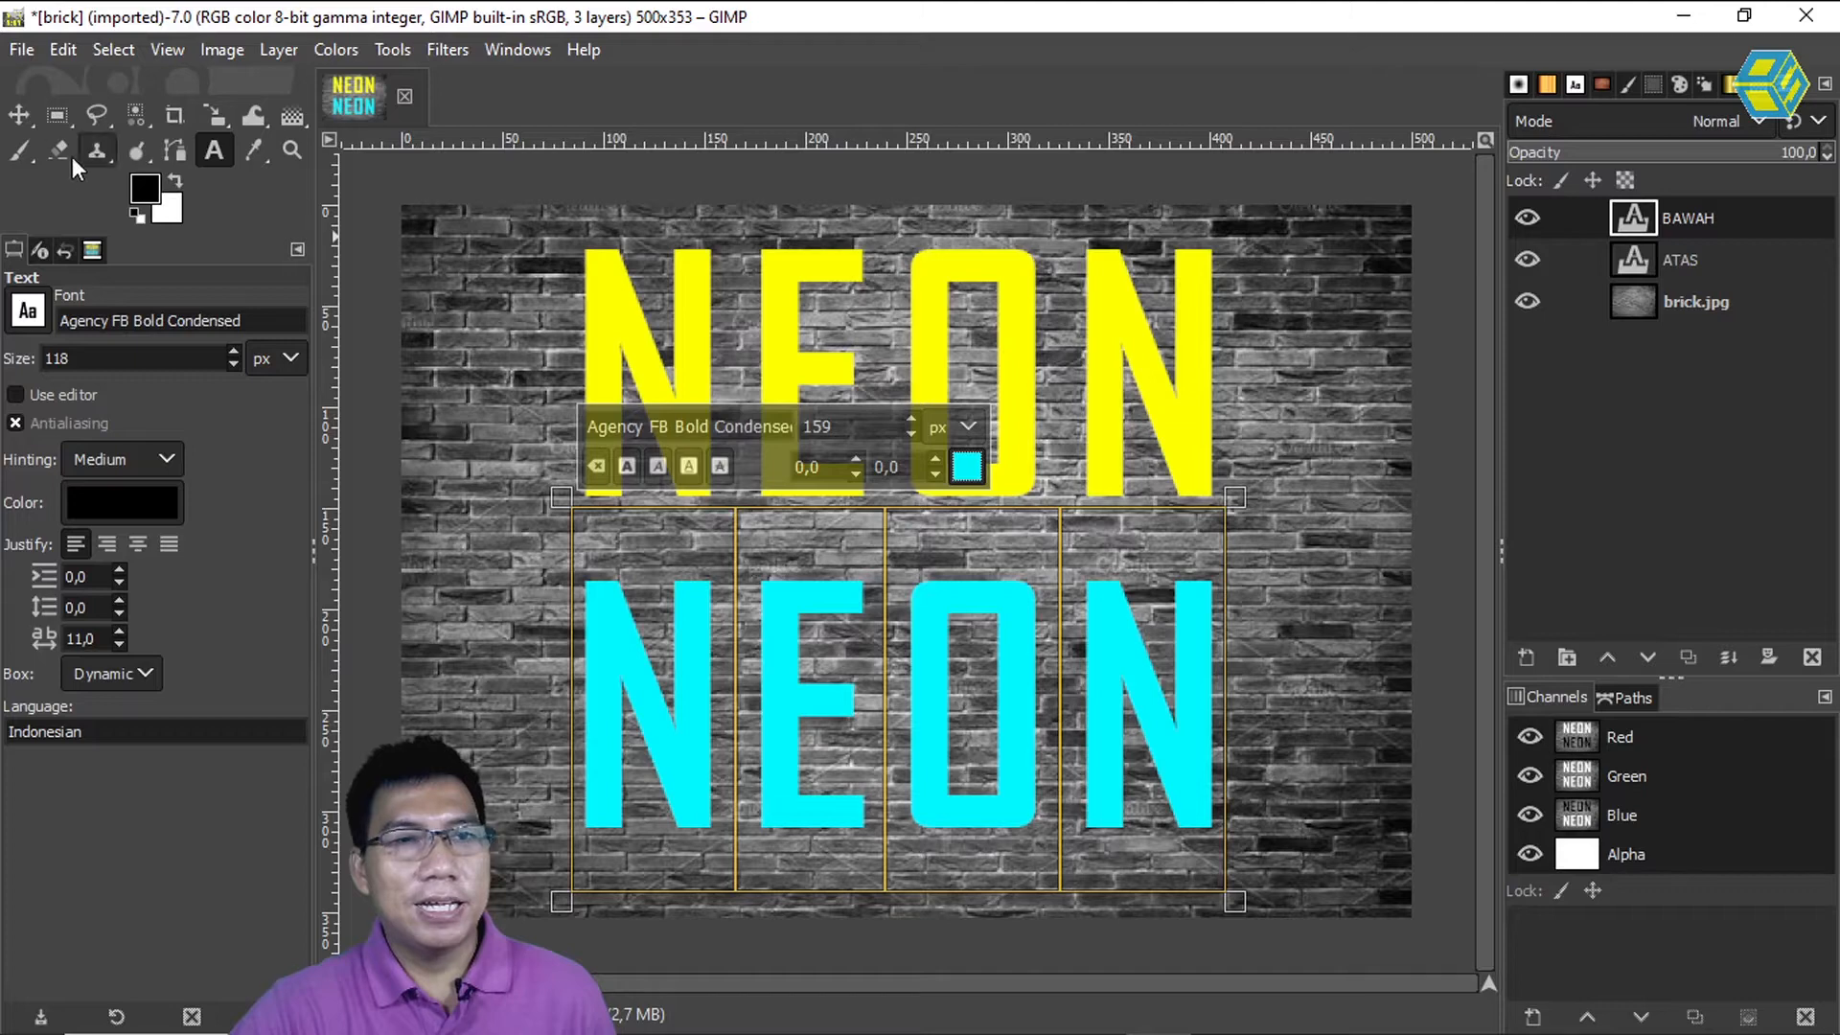
{"action": "left_click", "coordinate": [18, 115]}
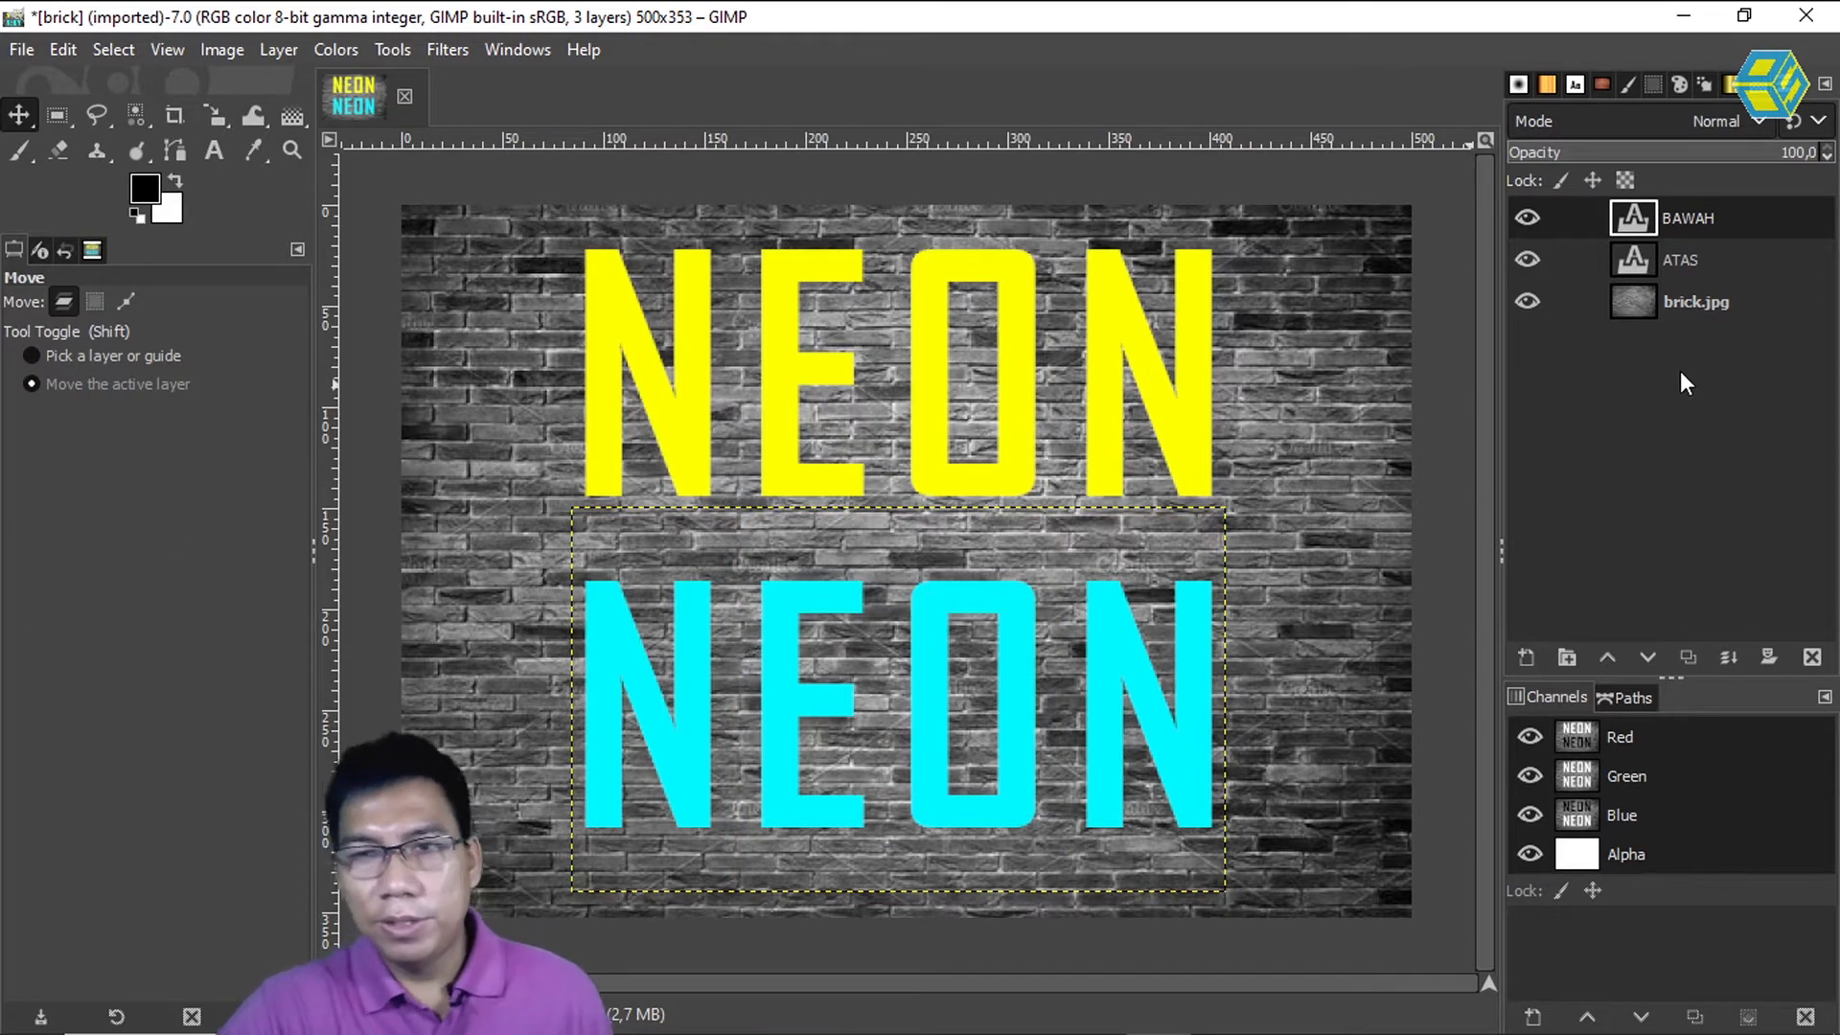
{"action": "left_click", "coordinate": [1694, 257]}
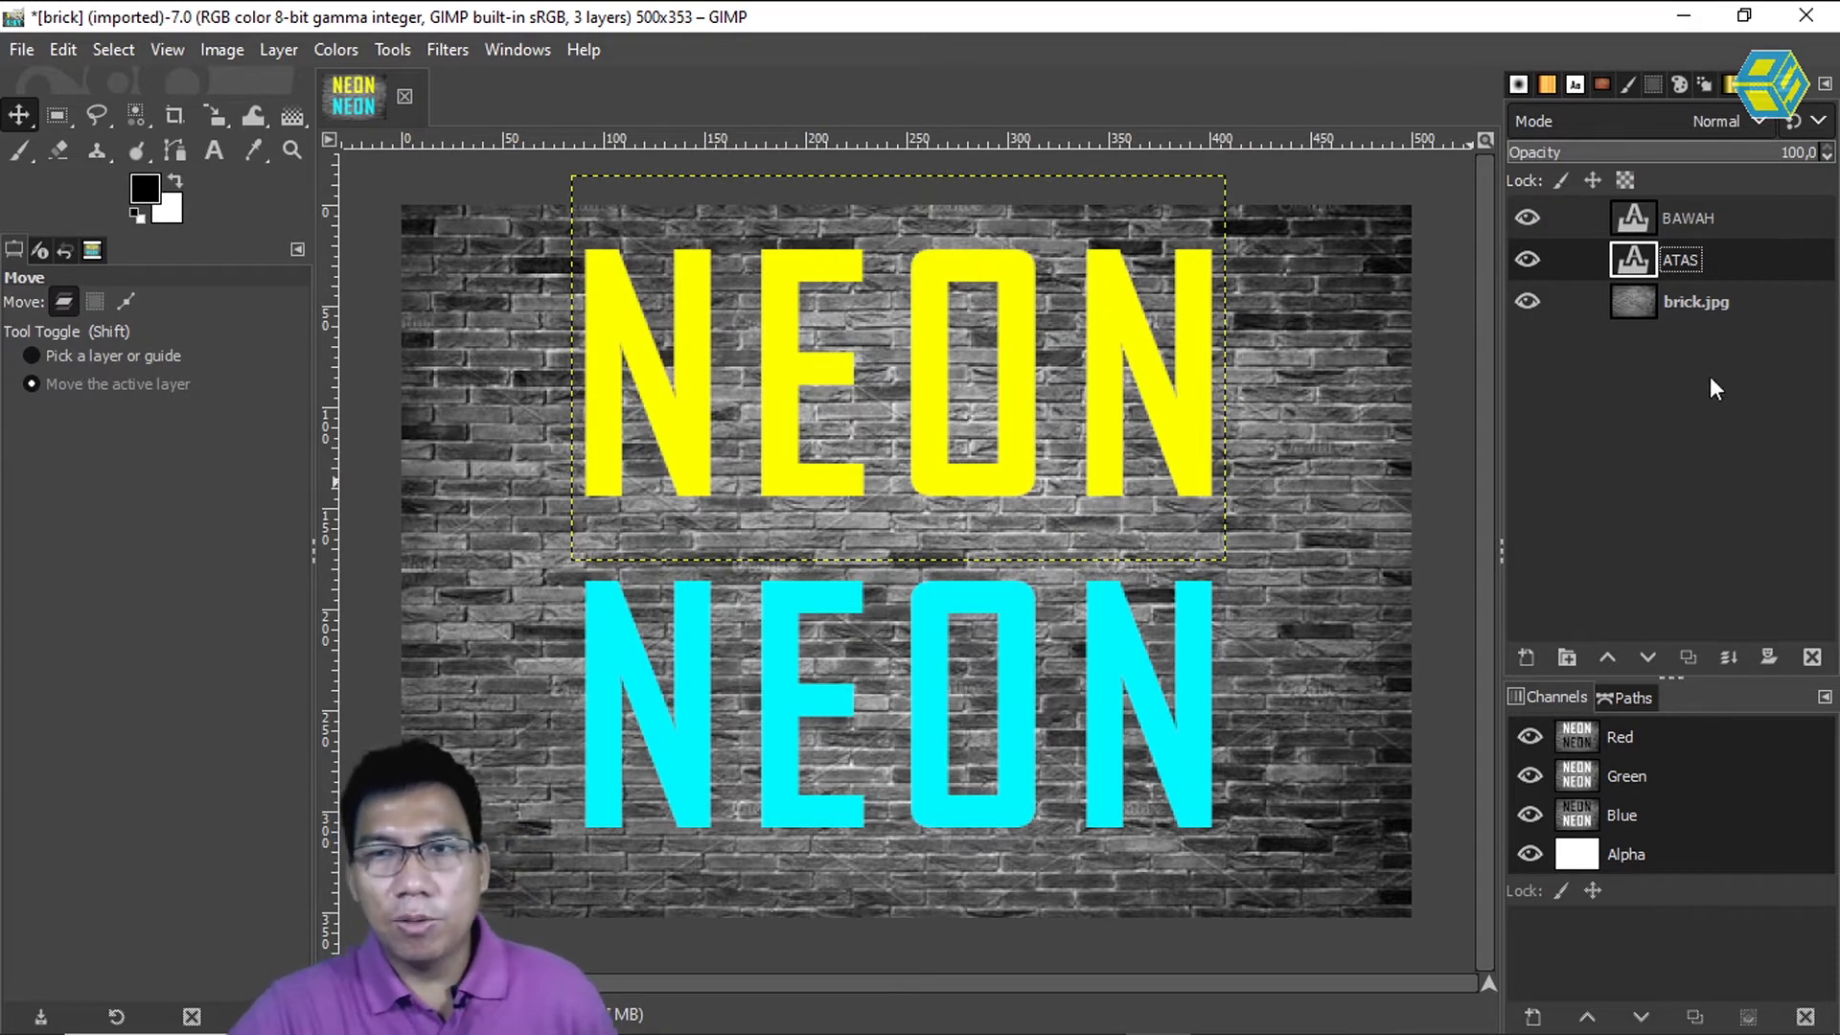
{"action": "left_click", "coordinate": [1700, 220]}
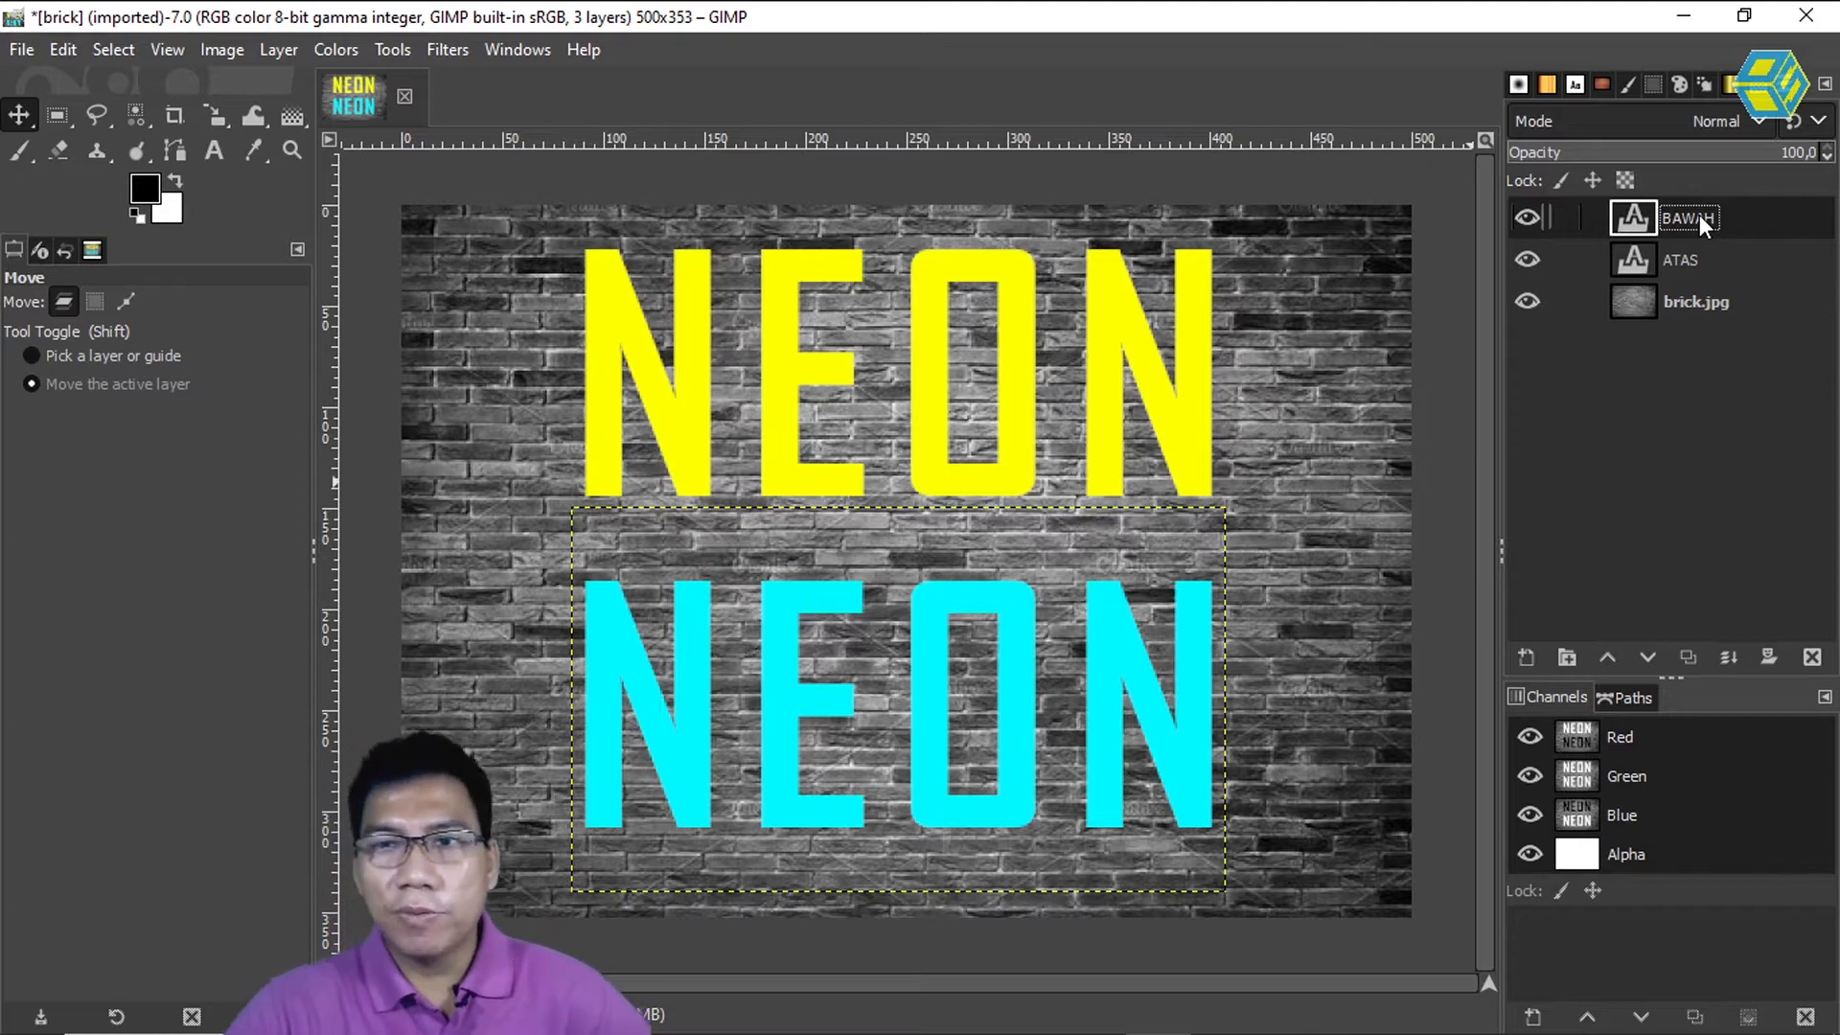
Duplicate the yellow ATAS text layer and rename the copy as ATAS GLOW
{"action": "left_click", "coordinate": [1681, 259]}
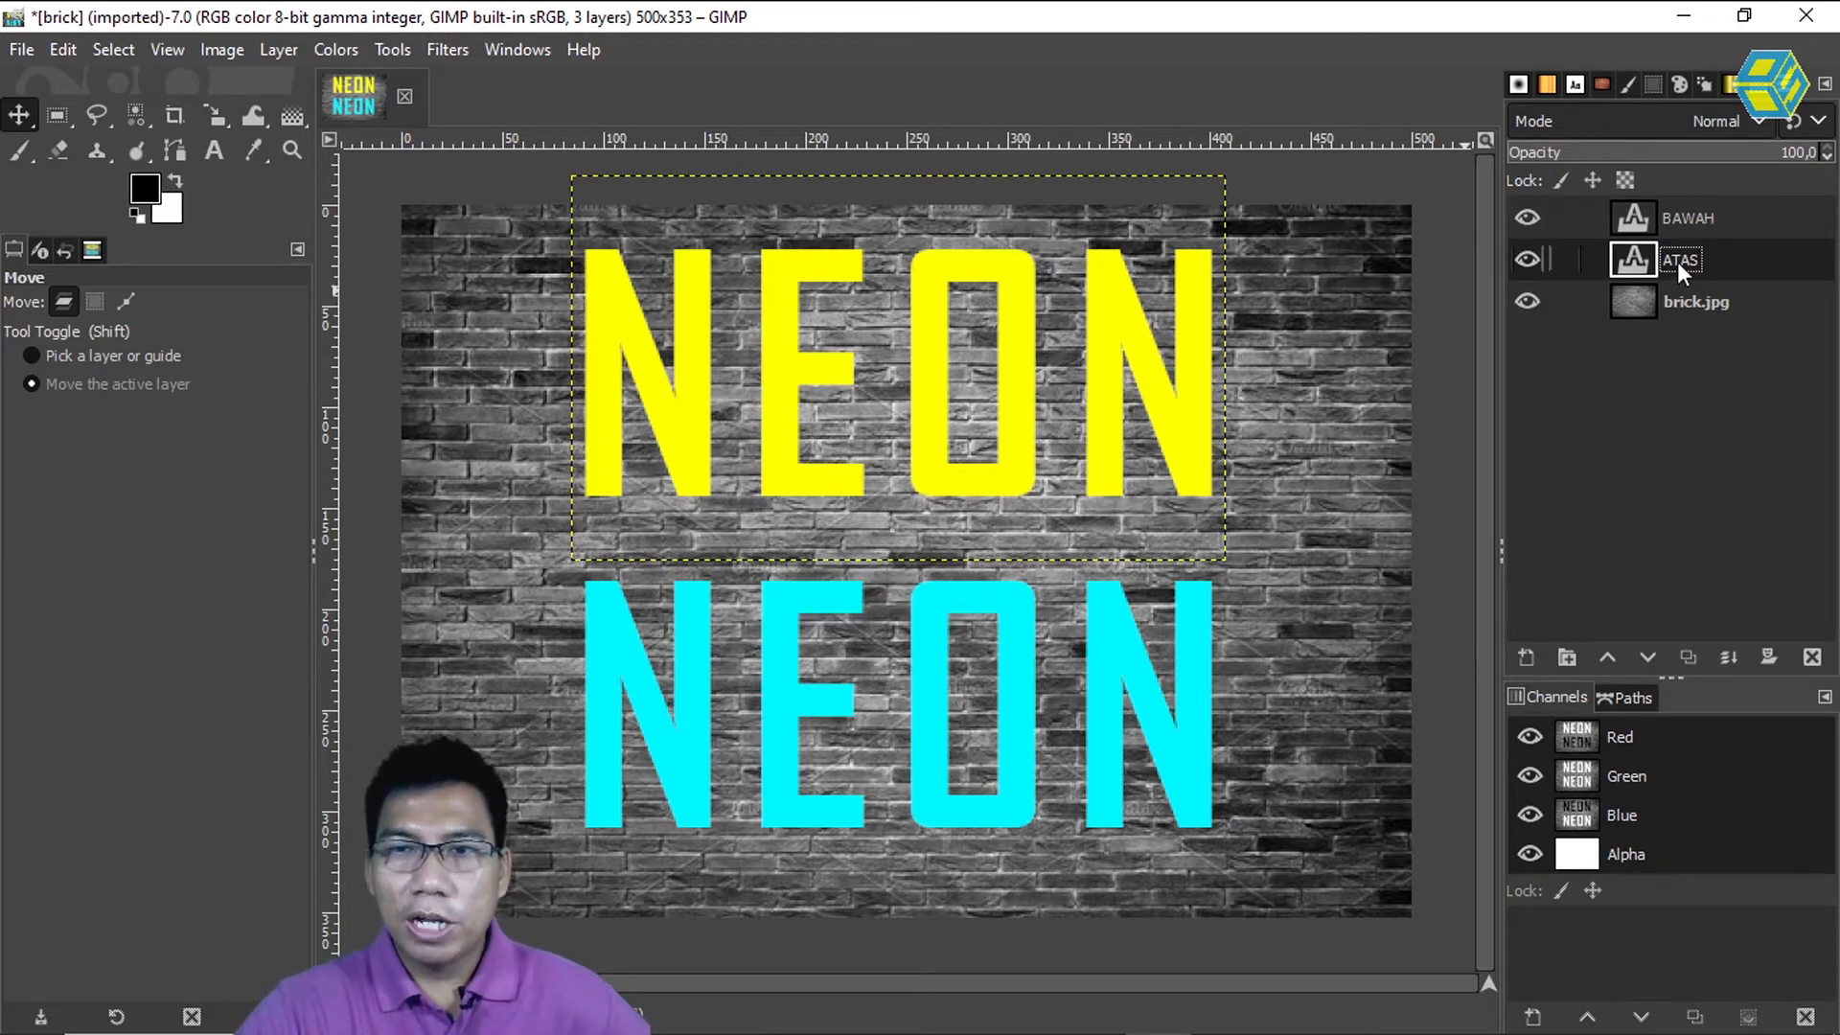
{"action": "right_click", "coordinate": [1633, 258]}
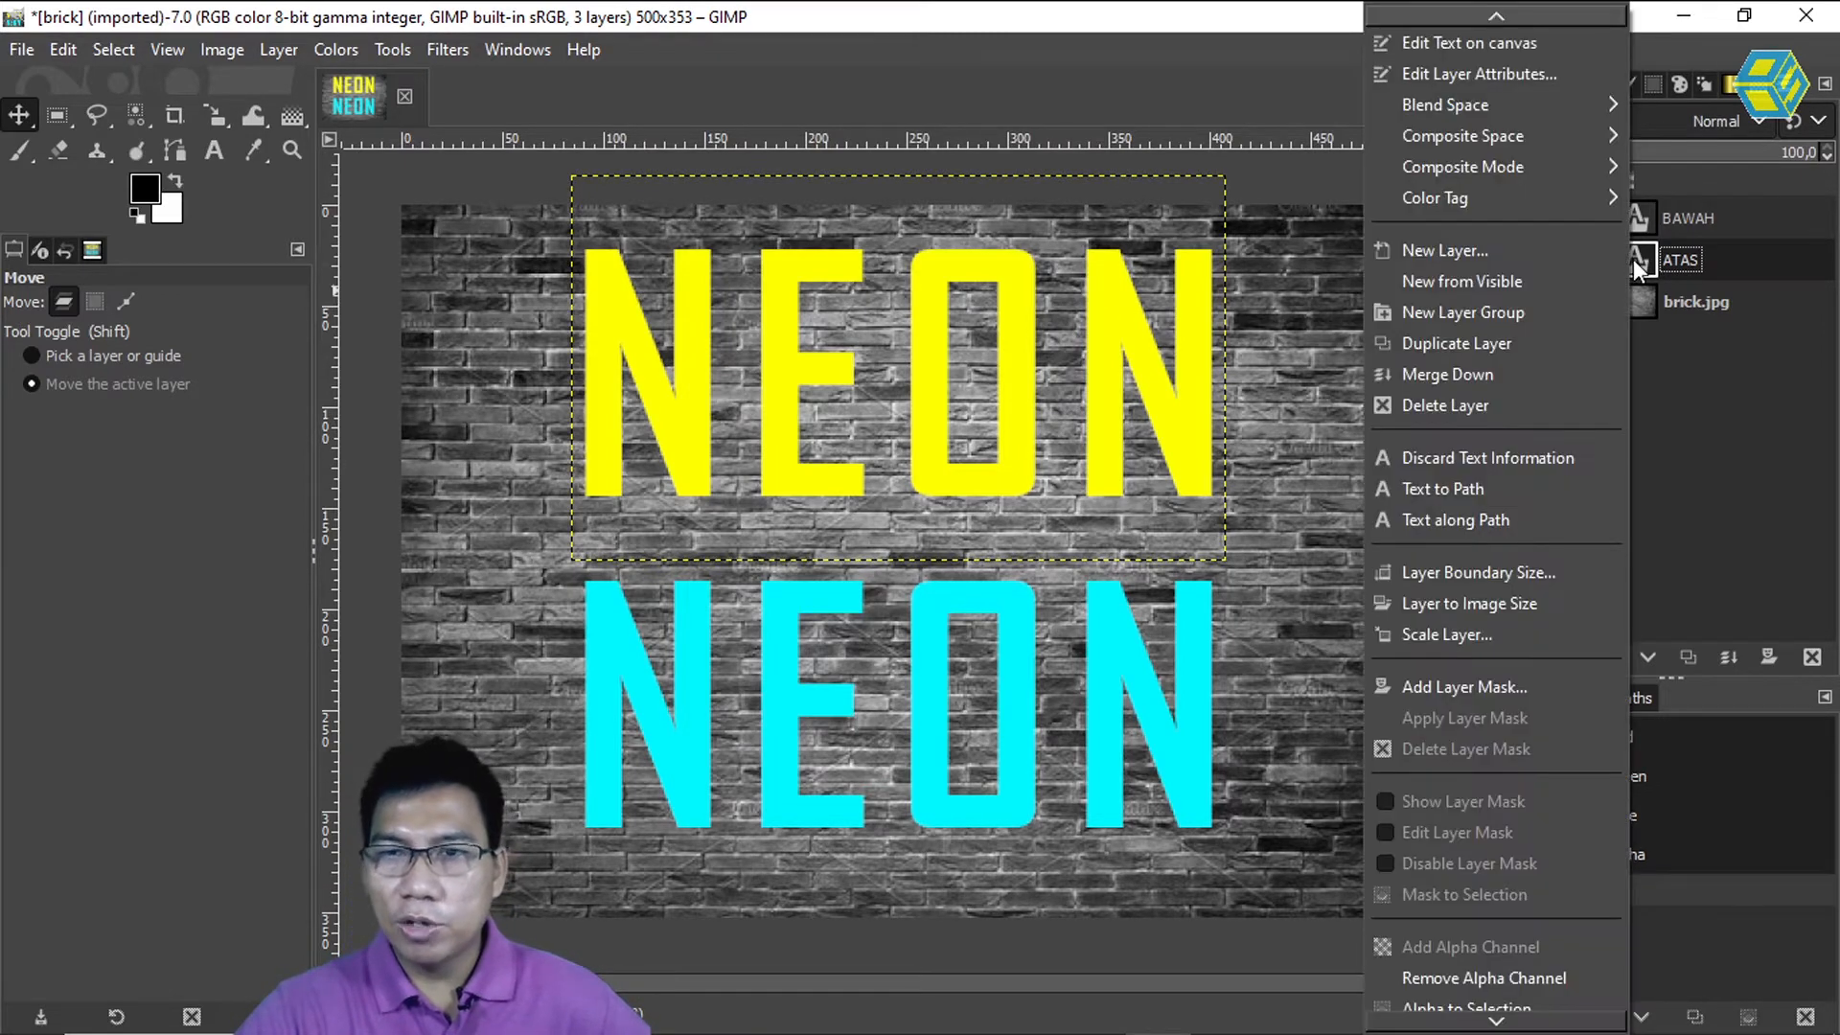
{"action": "left_click", "coordinate": [1516, 342]}
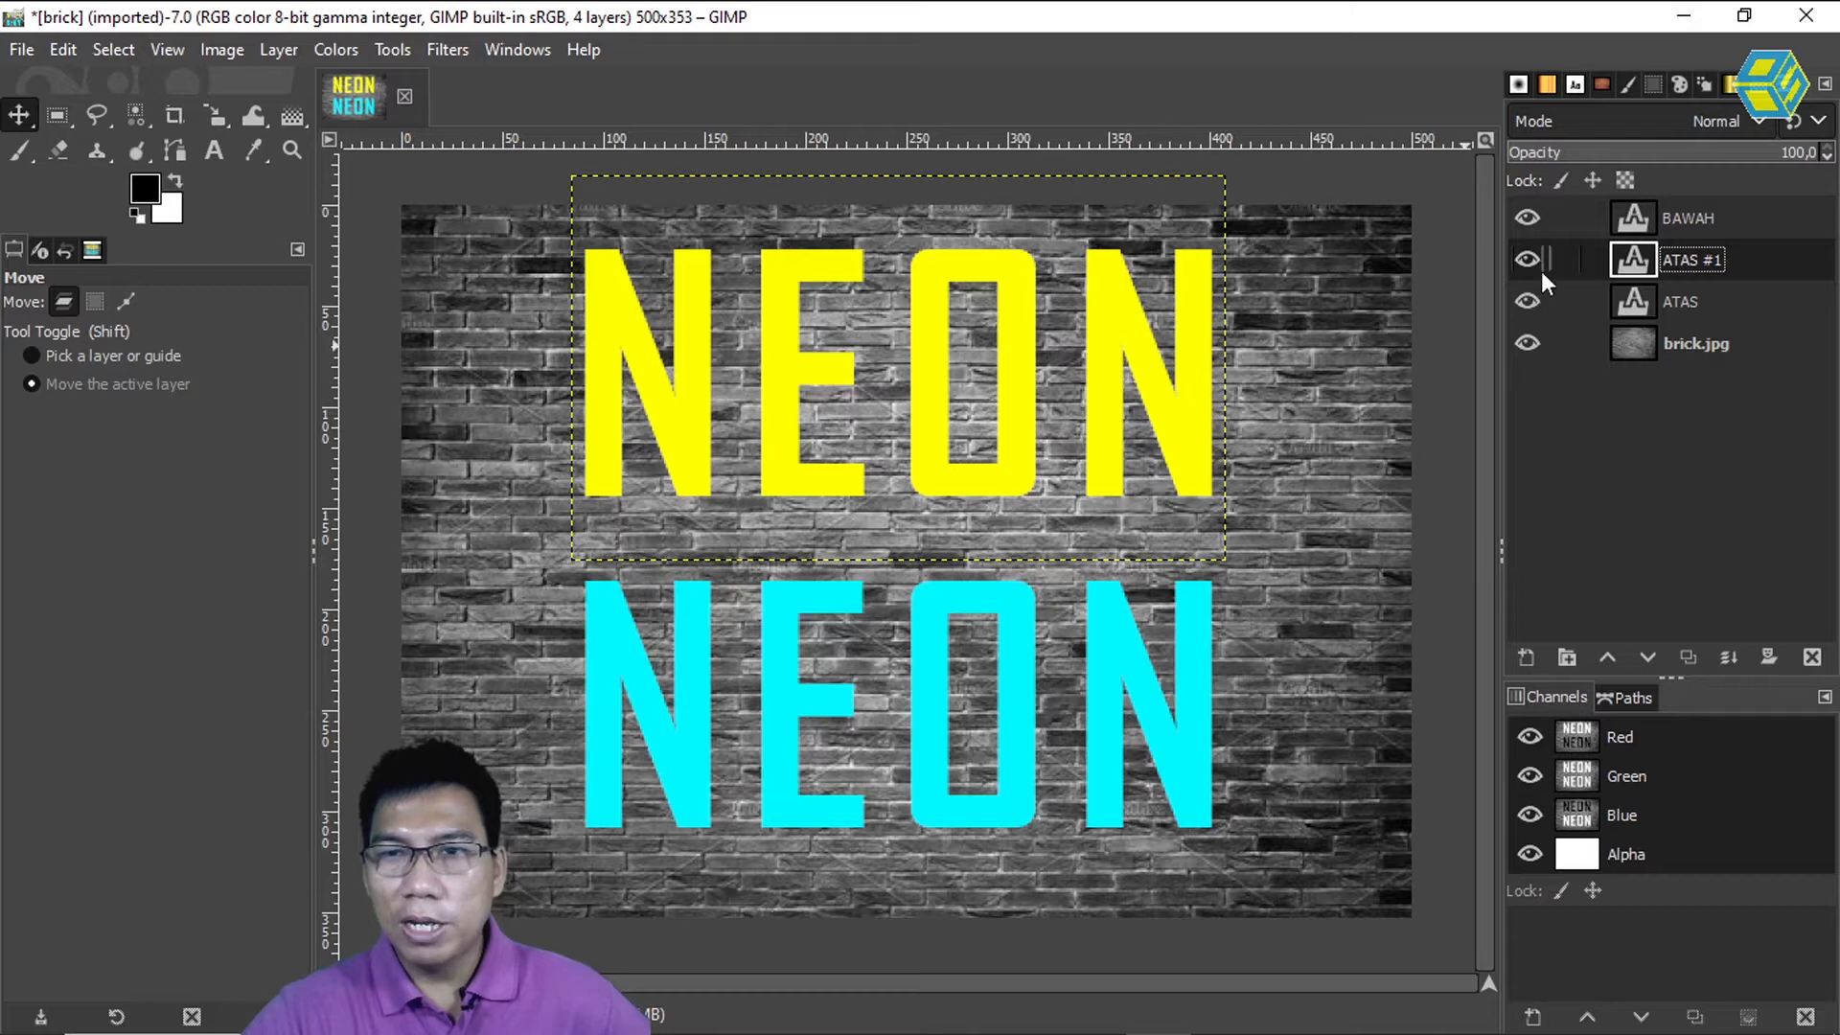
{"action": "double_click", "coordinate": [1687, 260]}
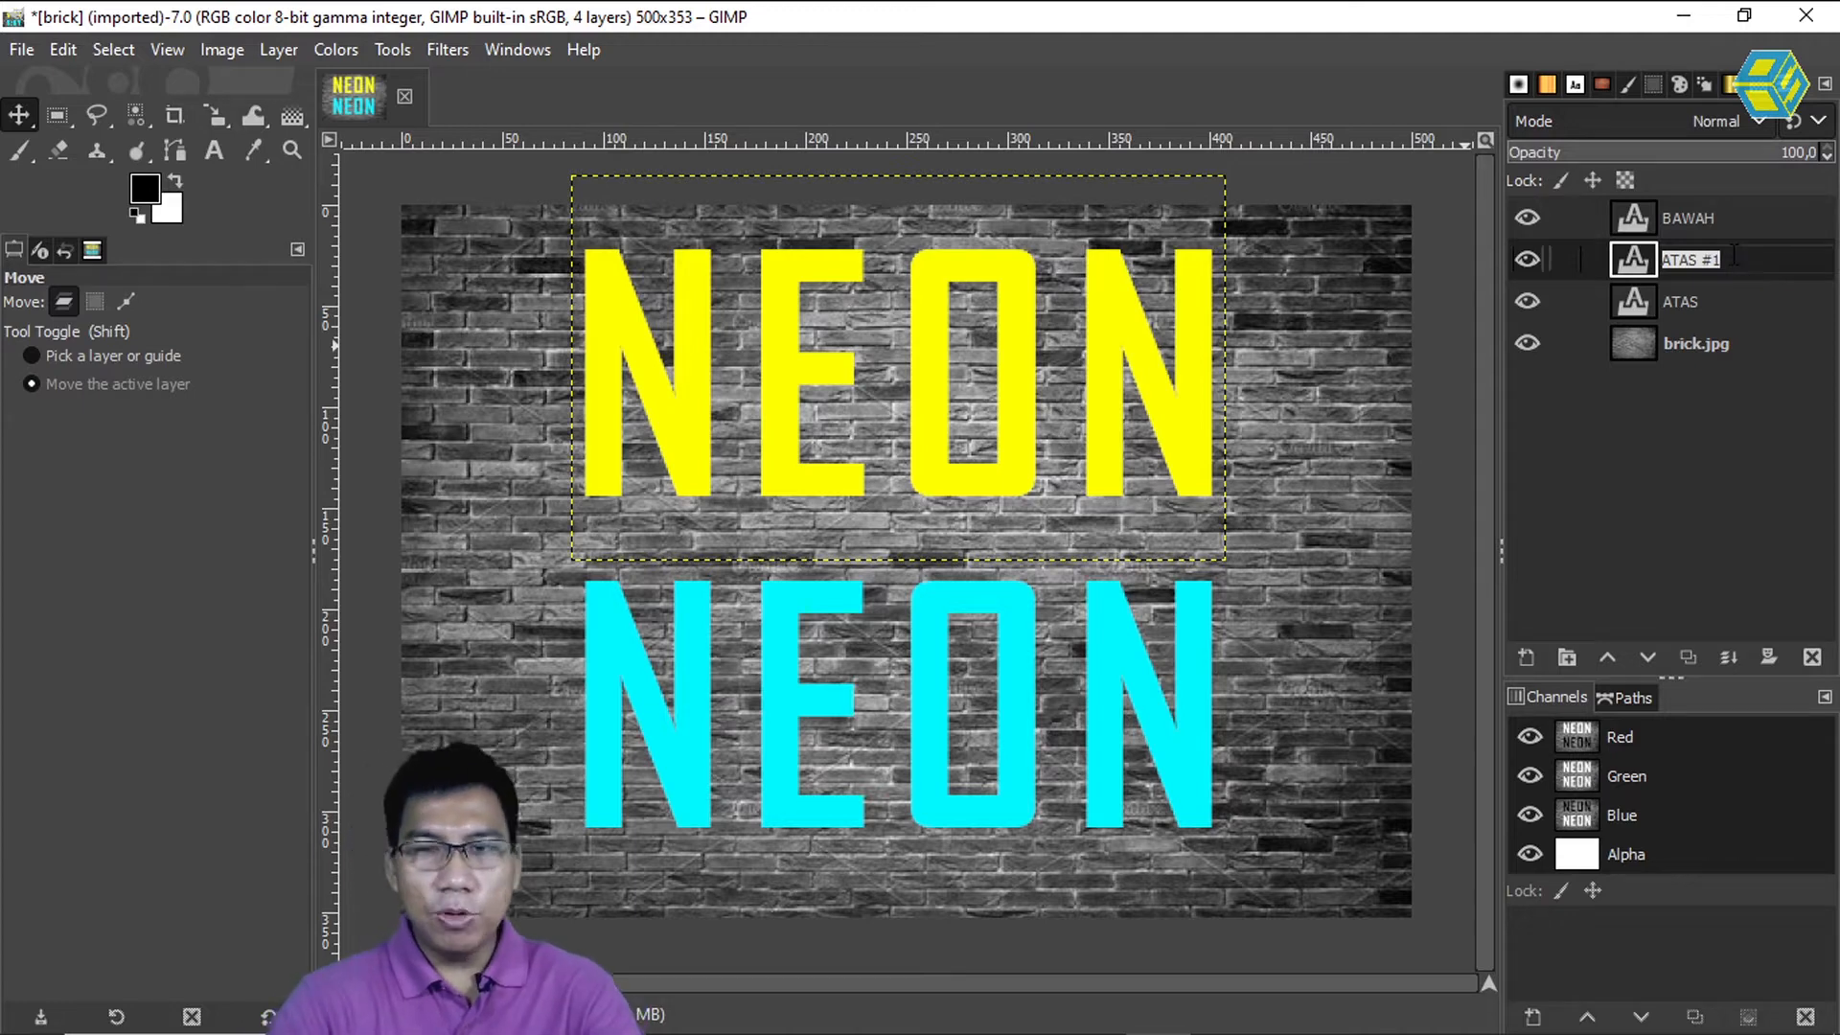
{"action": "type", "text": "A"}
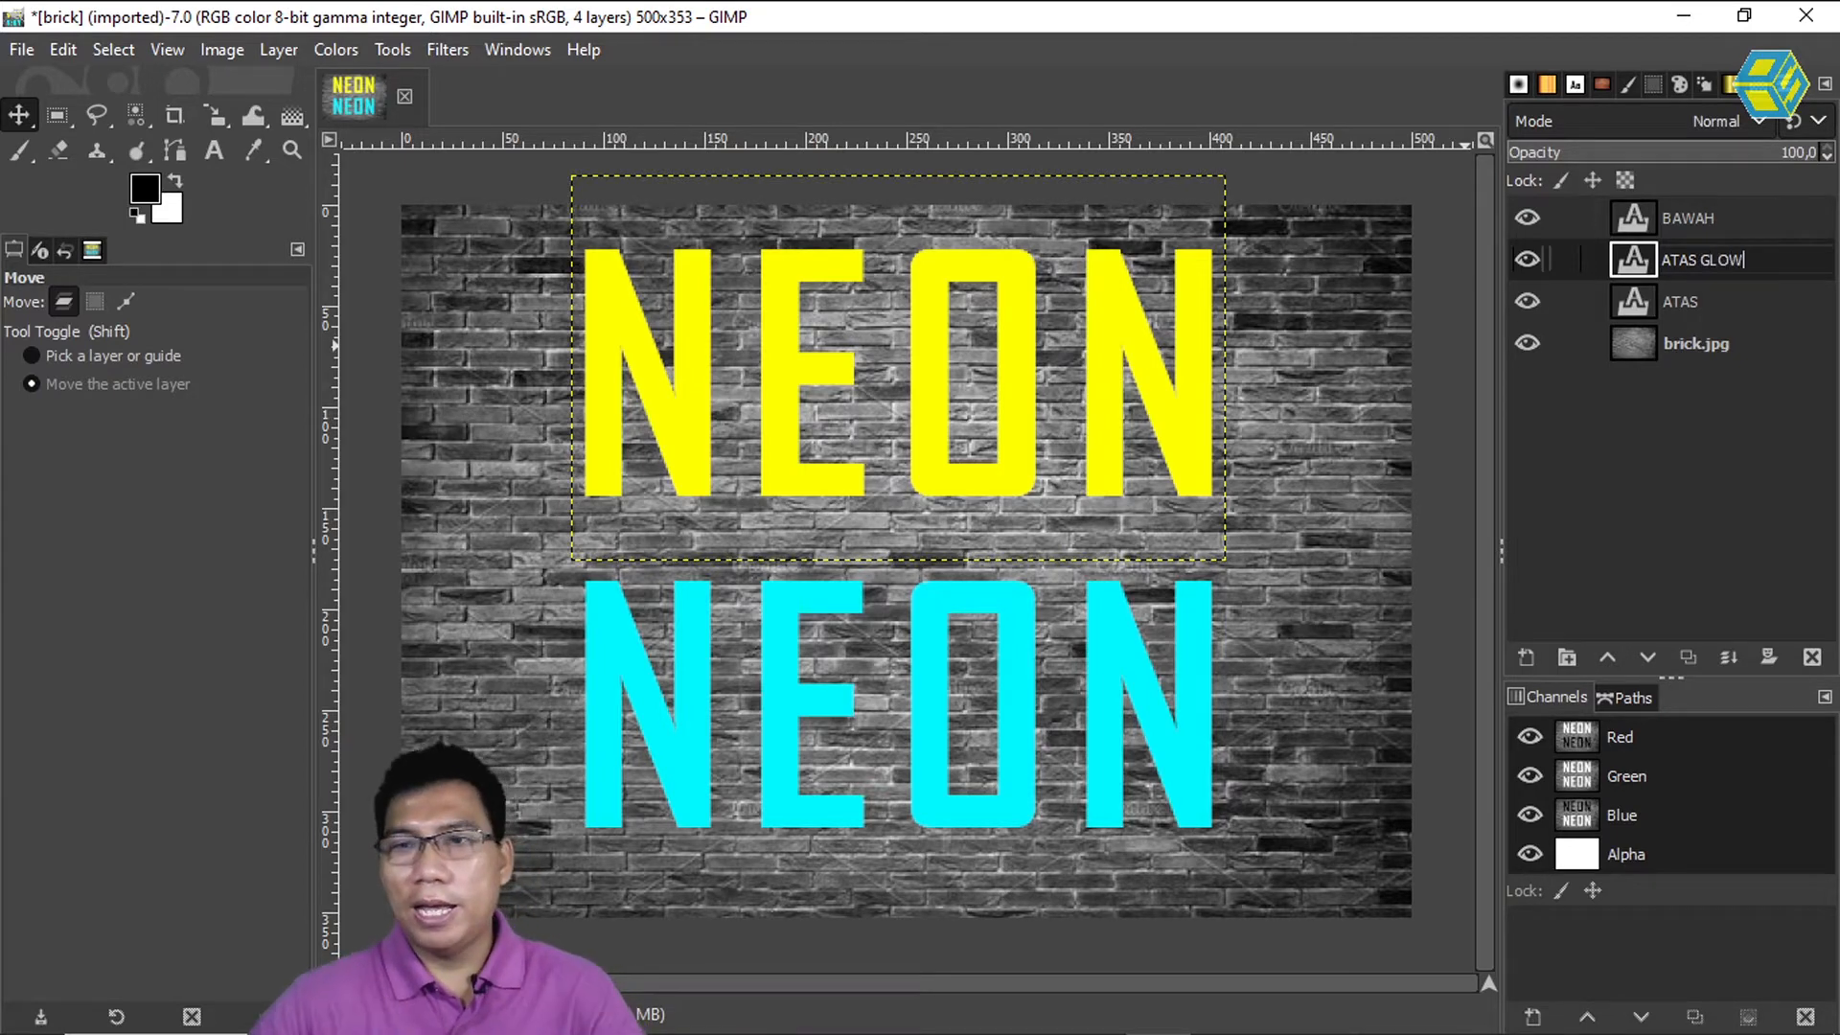
{"action": "key", "text": "Return"}
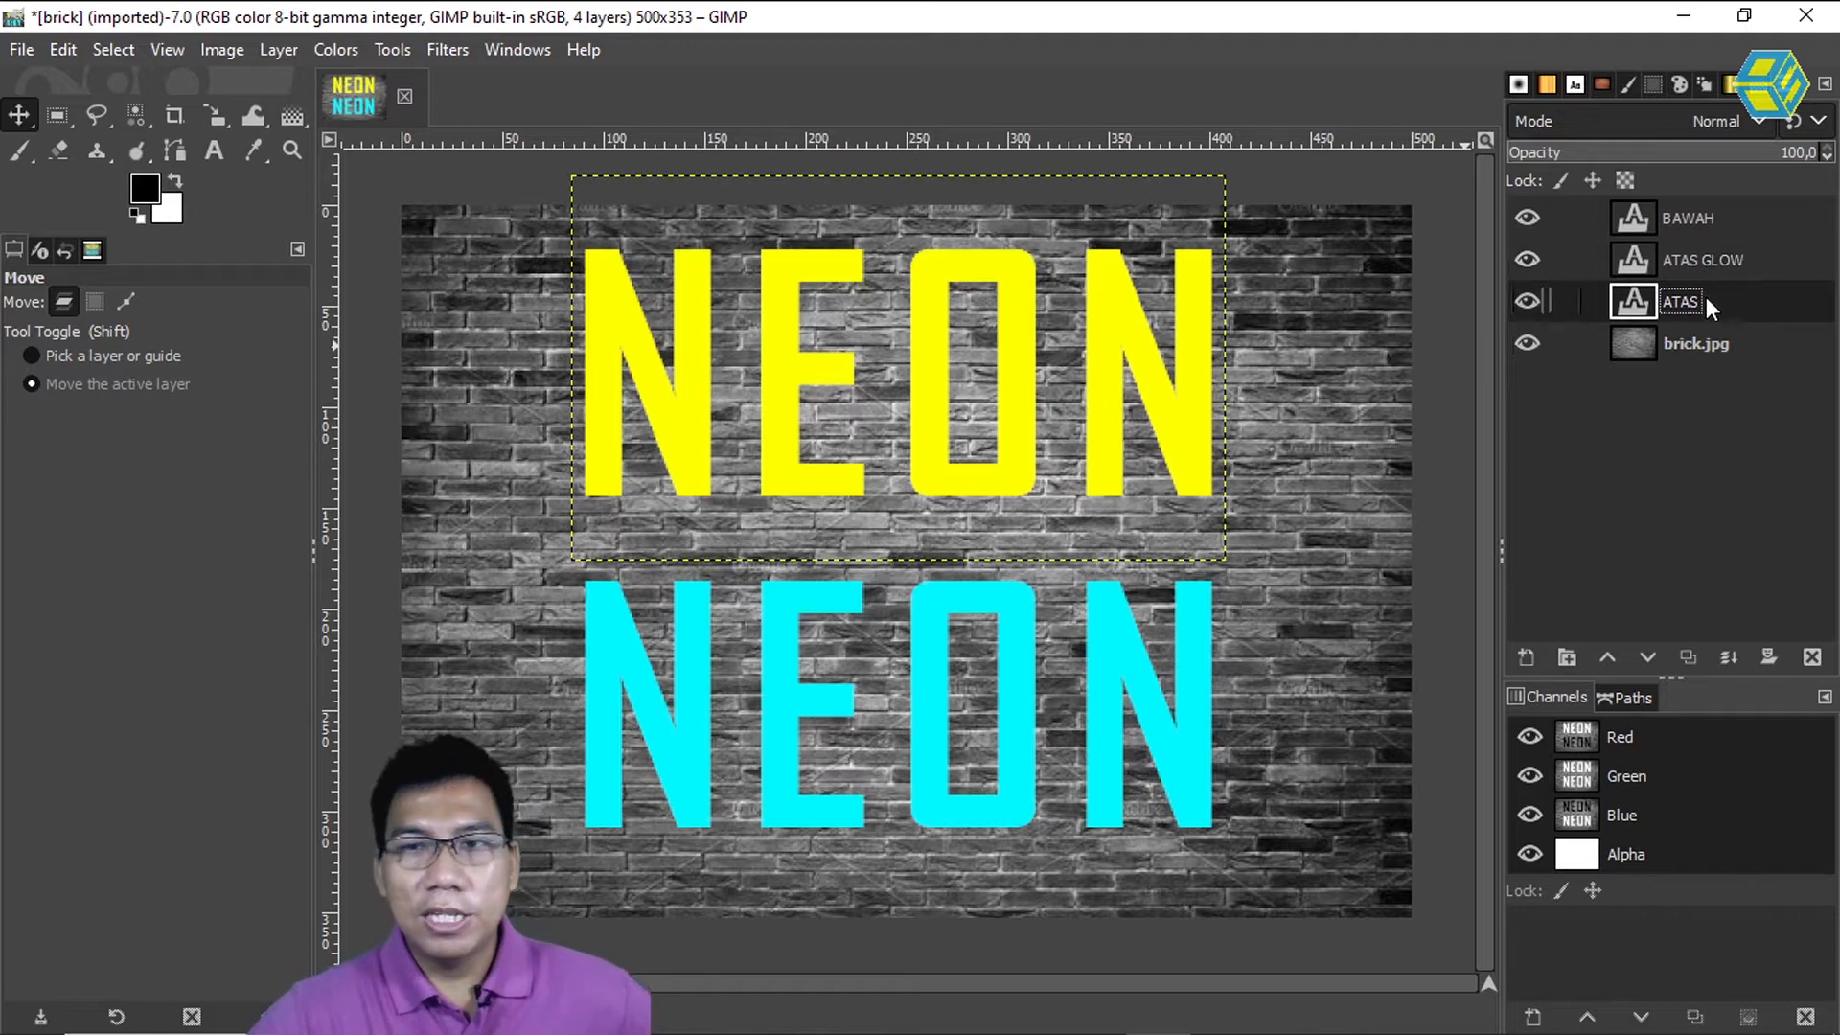
Try a Gaussian blur on the ATAS GLOW text layer, with sizes of 19.87 and 47.55 in X and Y
{"action": "left_click", "coordinate": [1704, 303]}
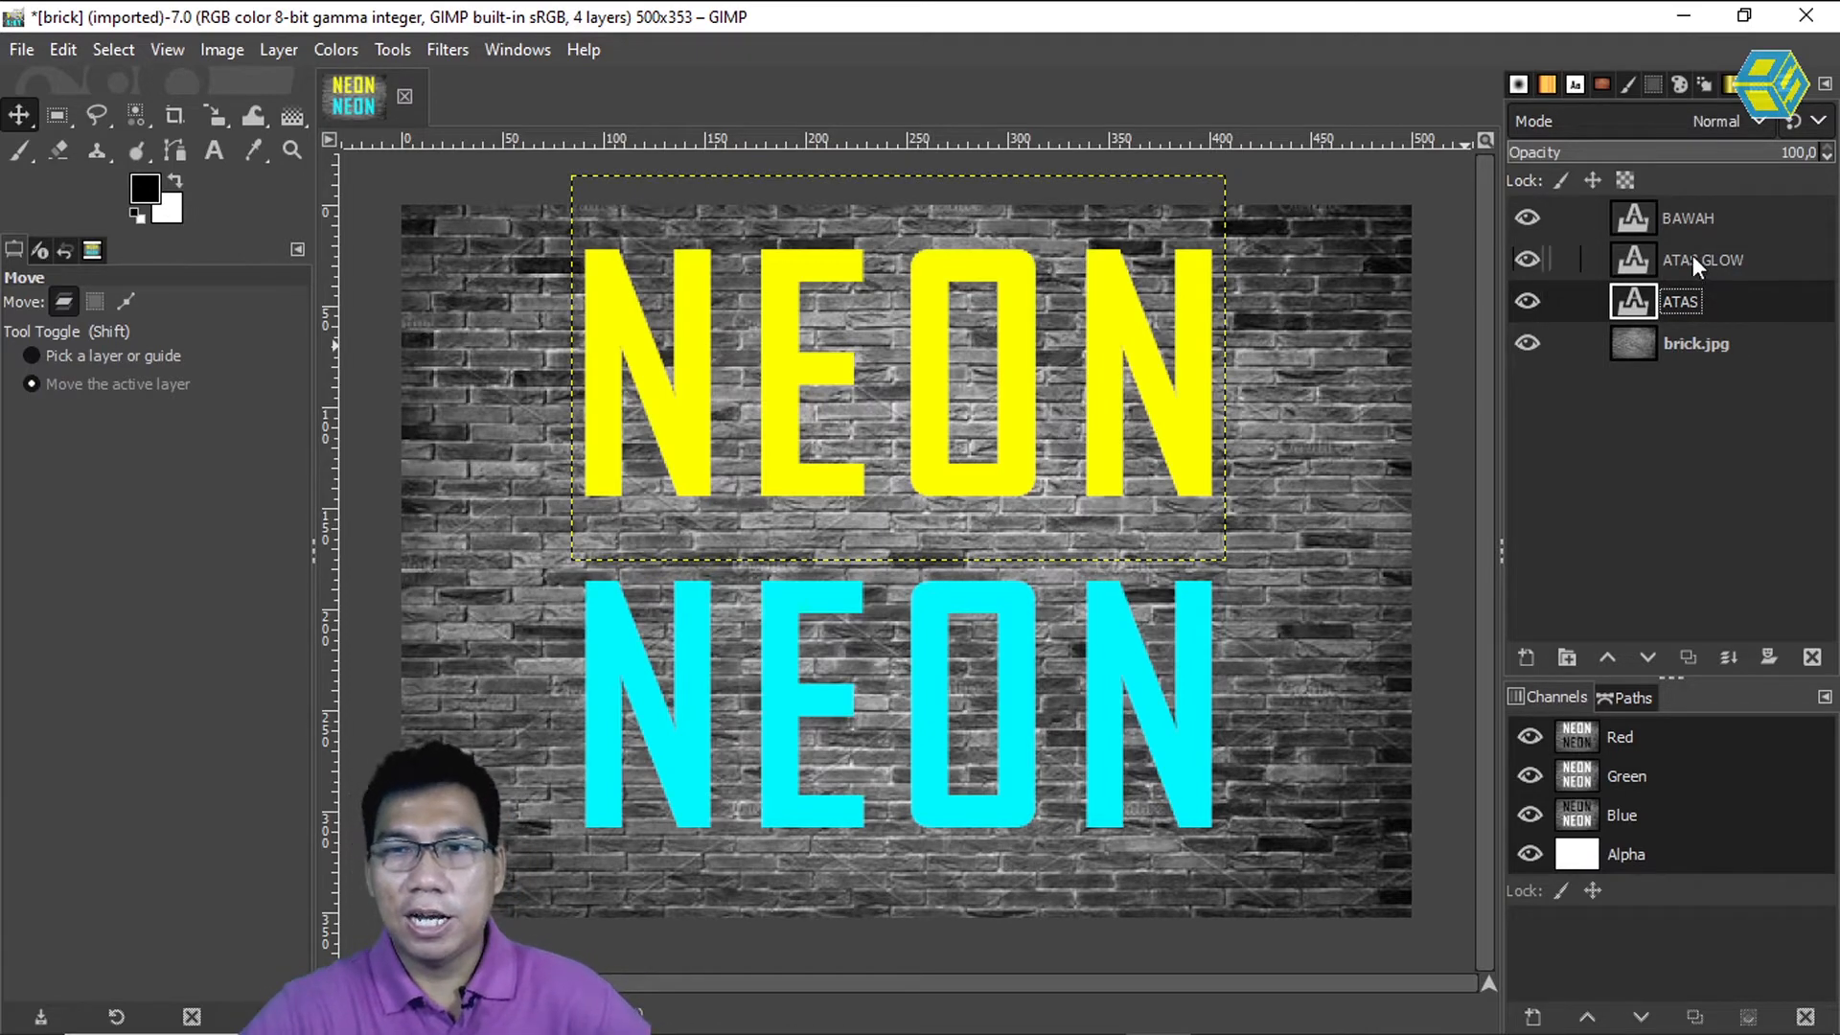
{"action": "left_click", "coordinate": [1692, 256]}
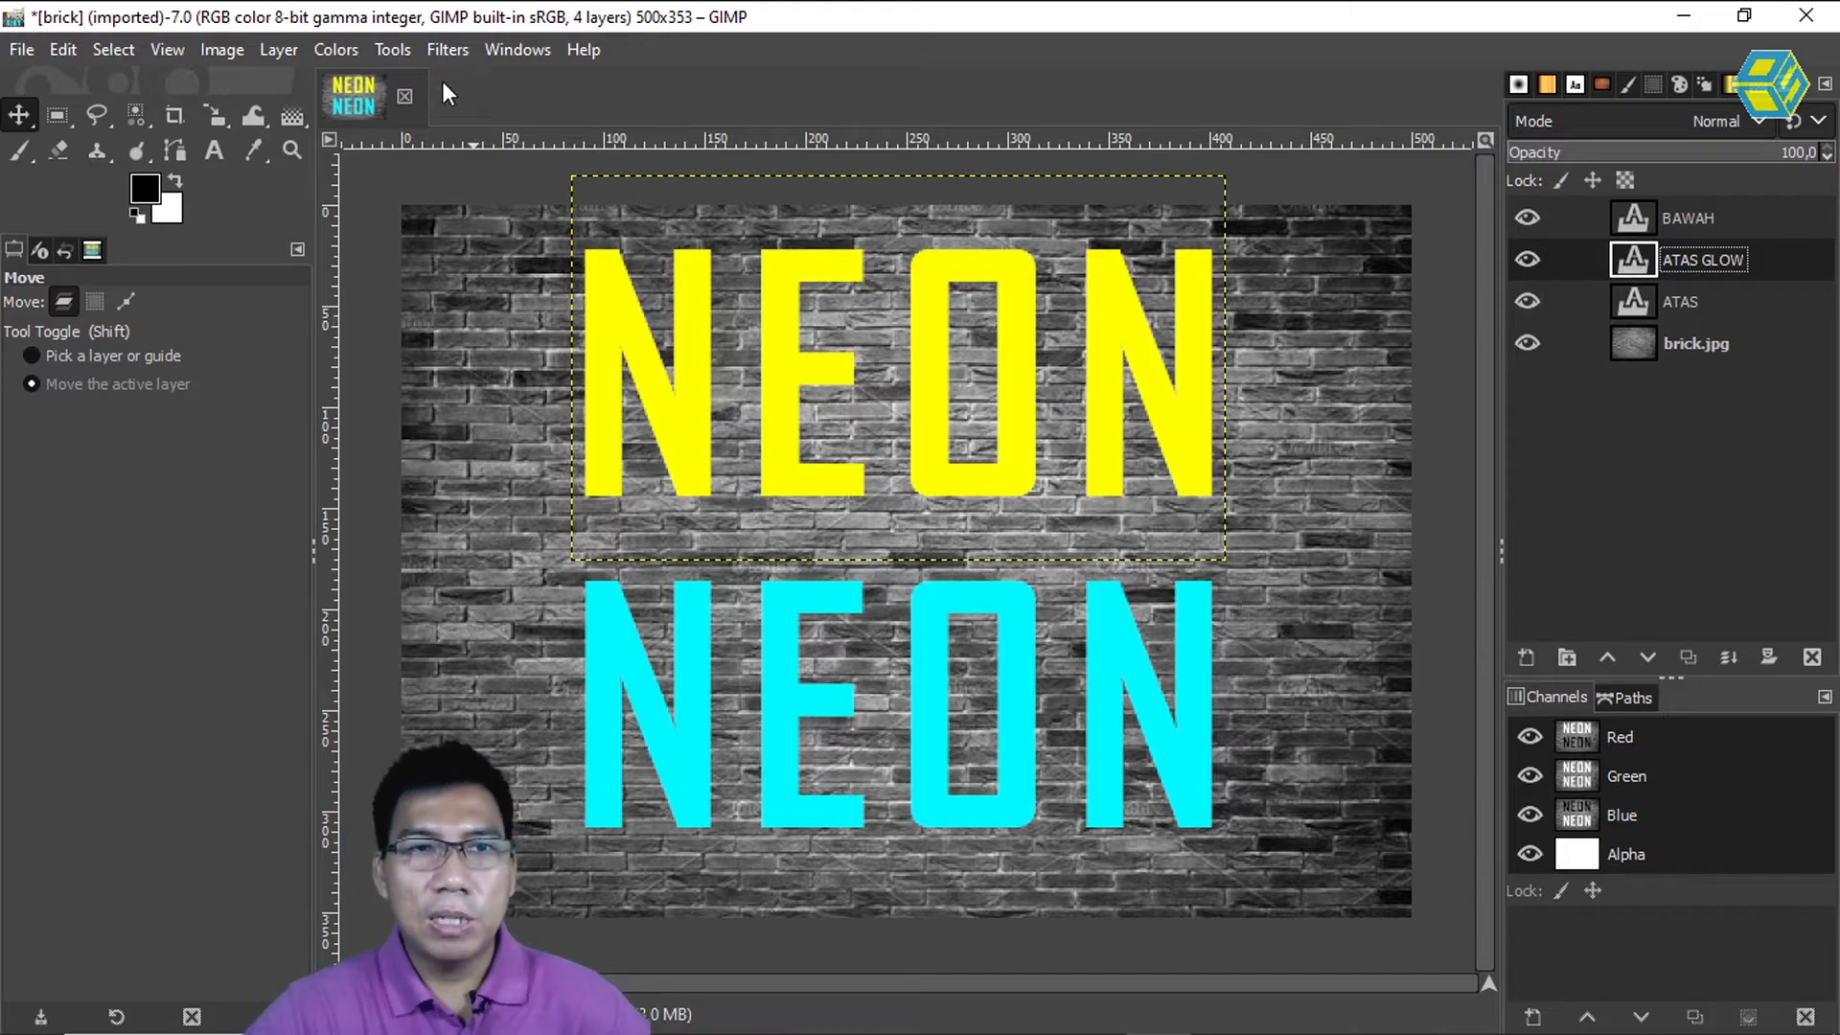
{"action": "left_click", "coordinate": [442, 50]}
{"action": "mouse_move", "coordinate": [483, 240]}
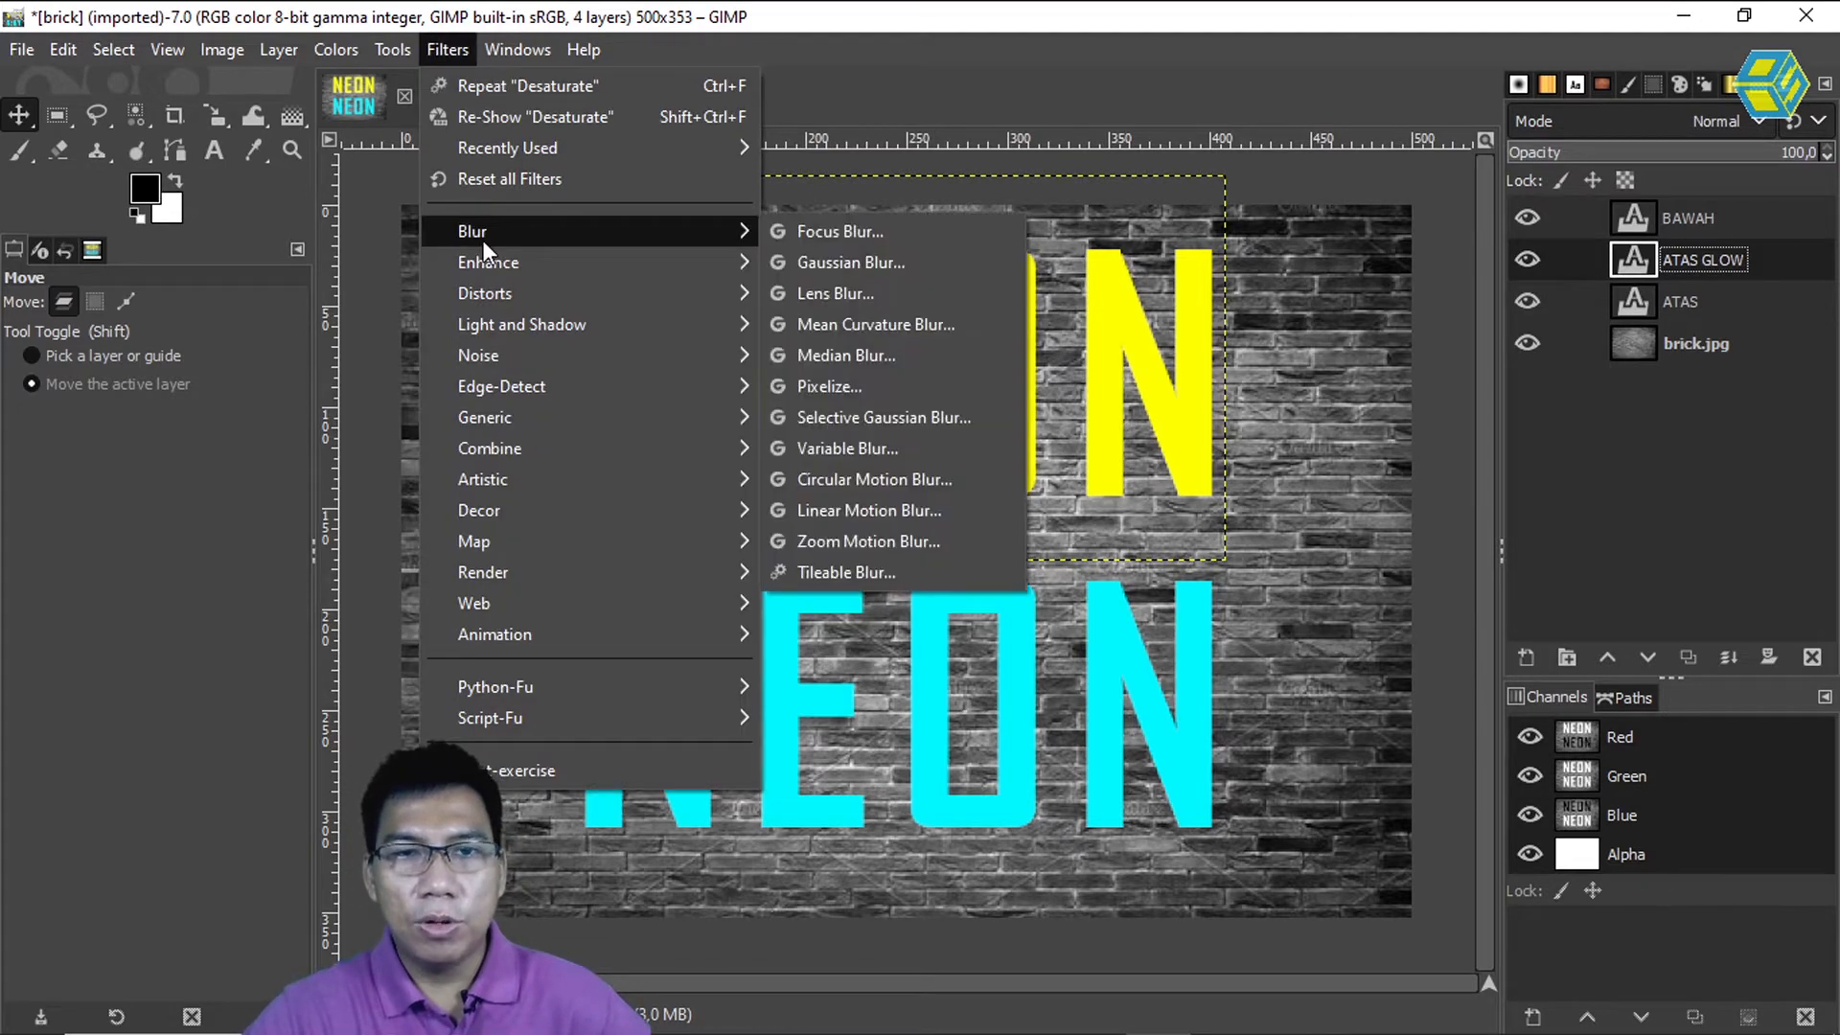
{"action": "left_click", "coordinate": [847, 262]}
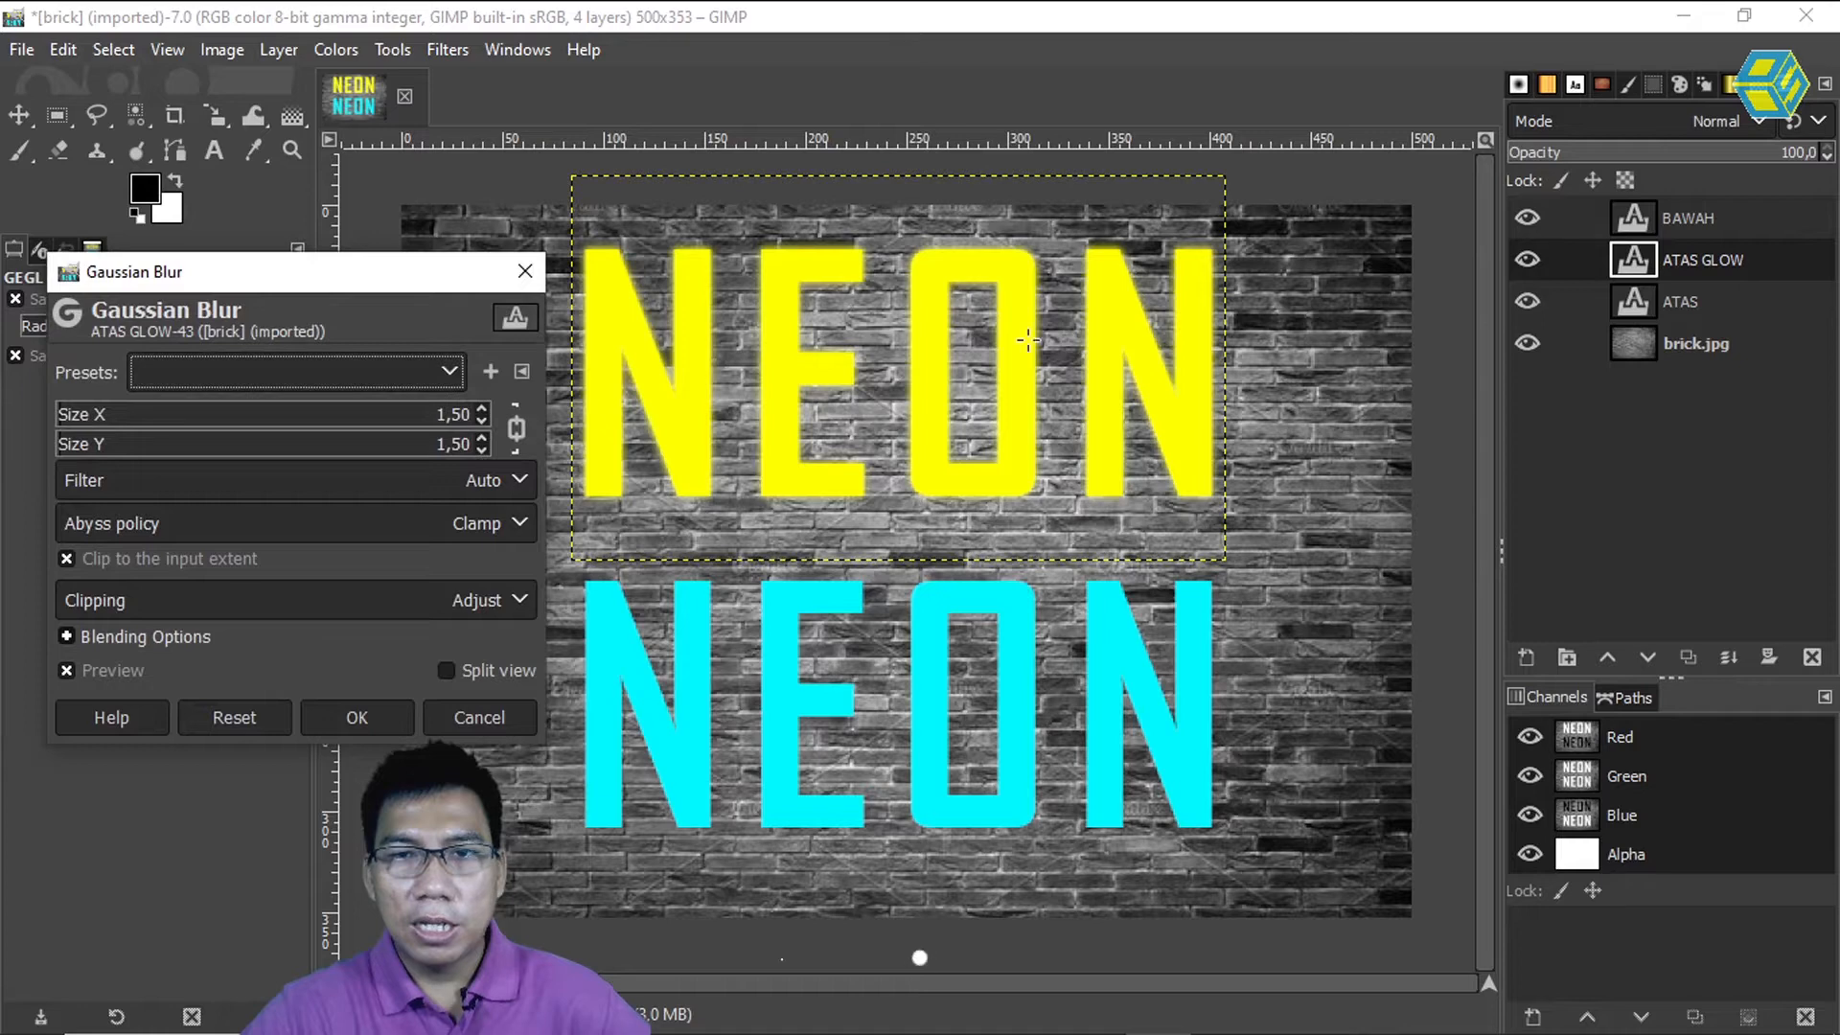
{"action": "left_click_drag", "start_coordinate": [319, 268], "coordinate": [354, 418]}
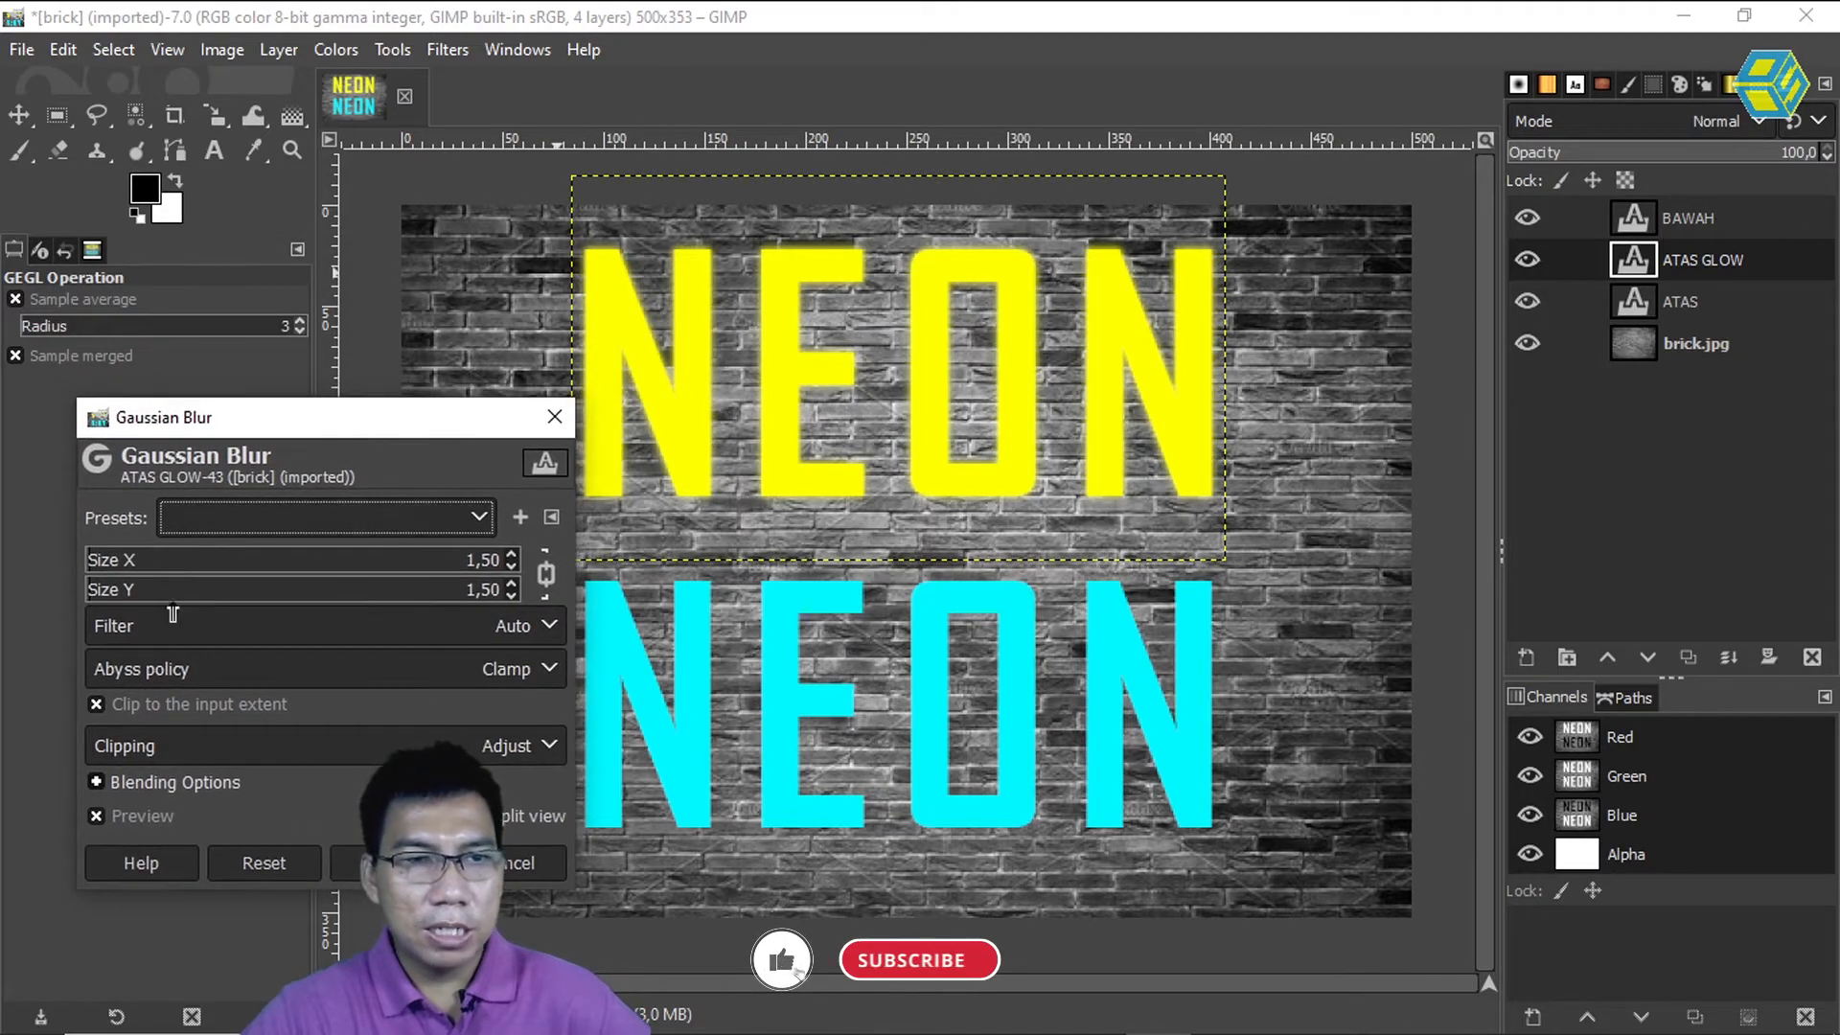
{"action": "left_click", "coordinate": [111, 564]}
{"action": "left_click_drag", "start_coordinate": [111, 563], "coordinate": [165, 565]}
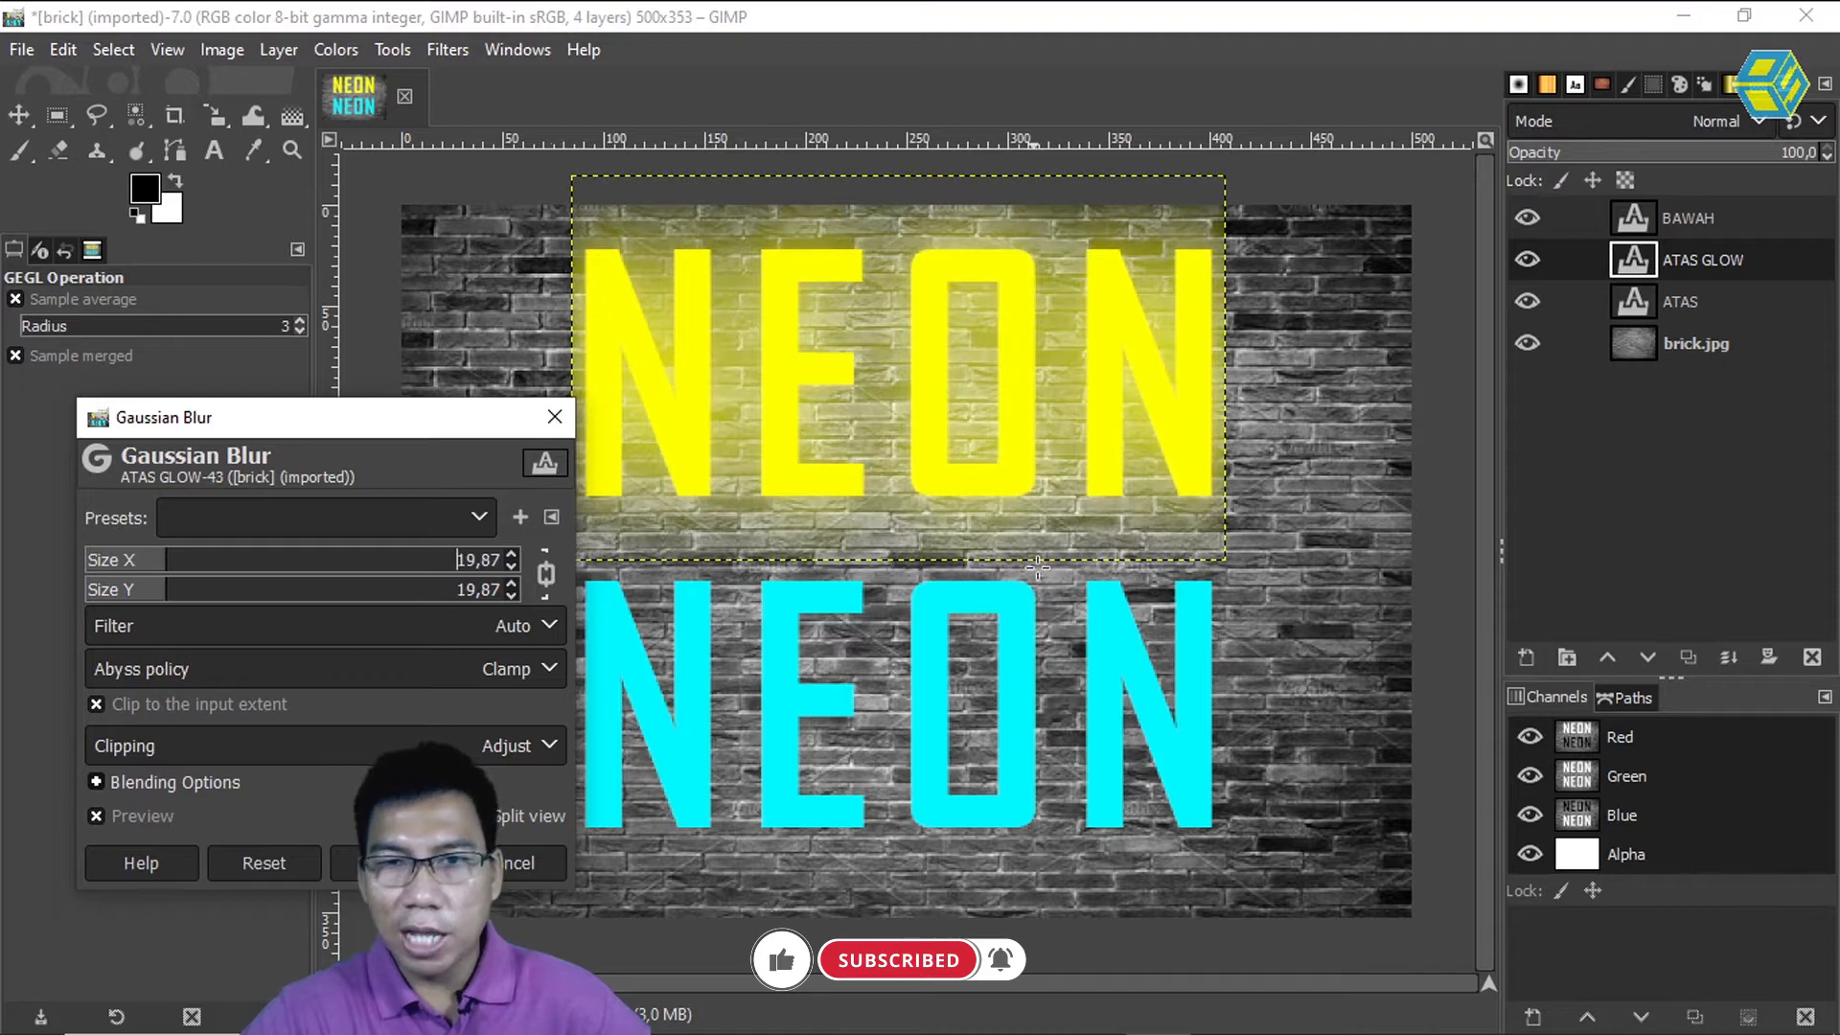
{"action": "left_click_drag", "start_coordinate": [457, 428], "coordinate": [1649, 592]}
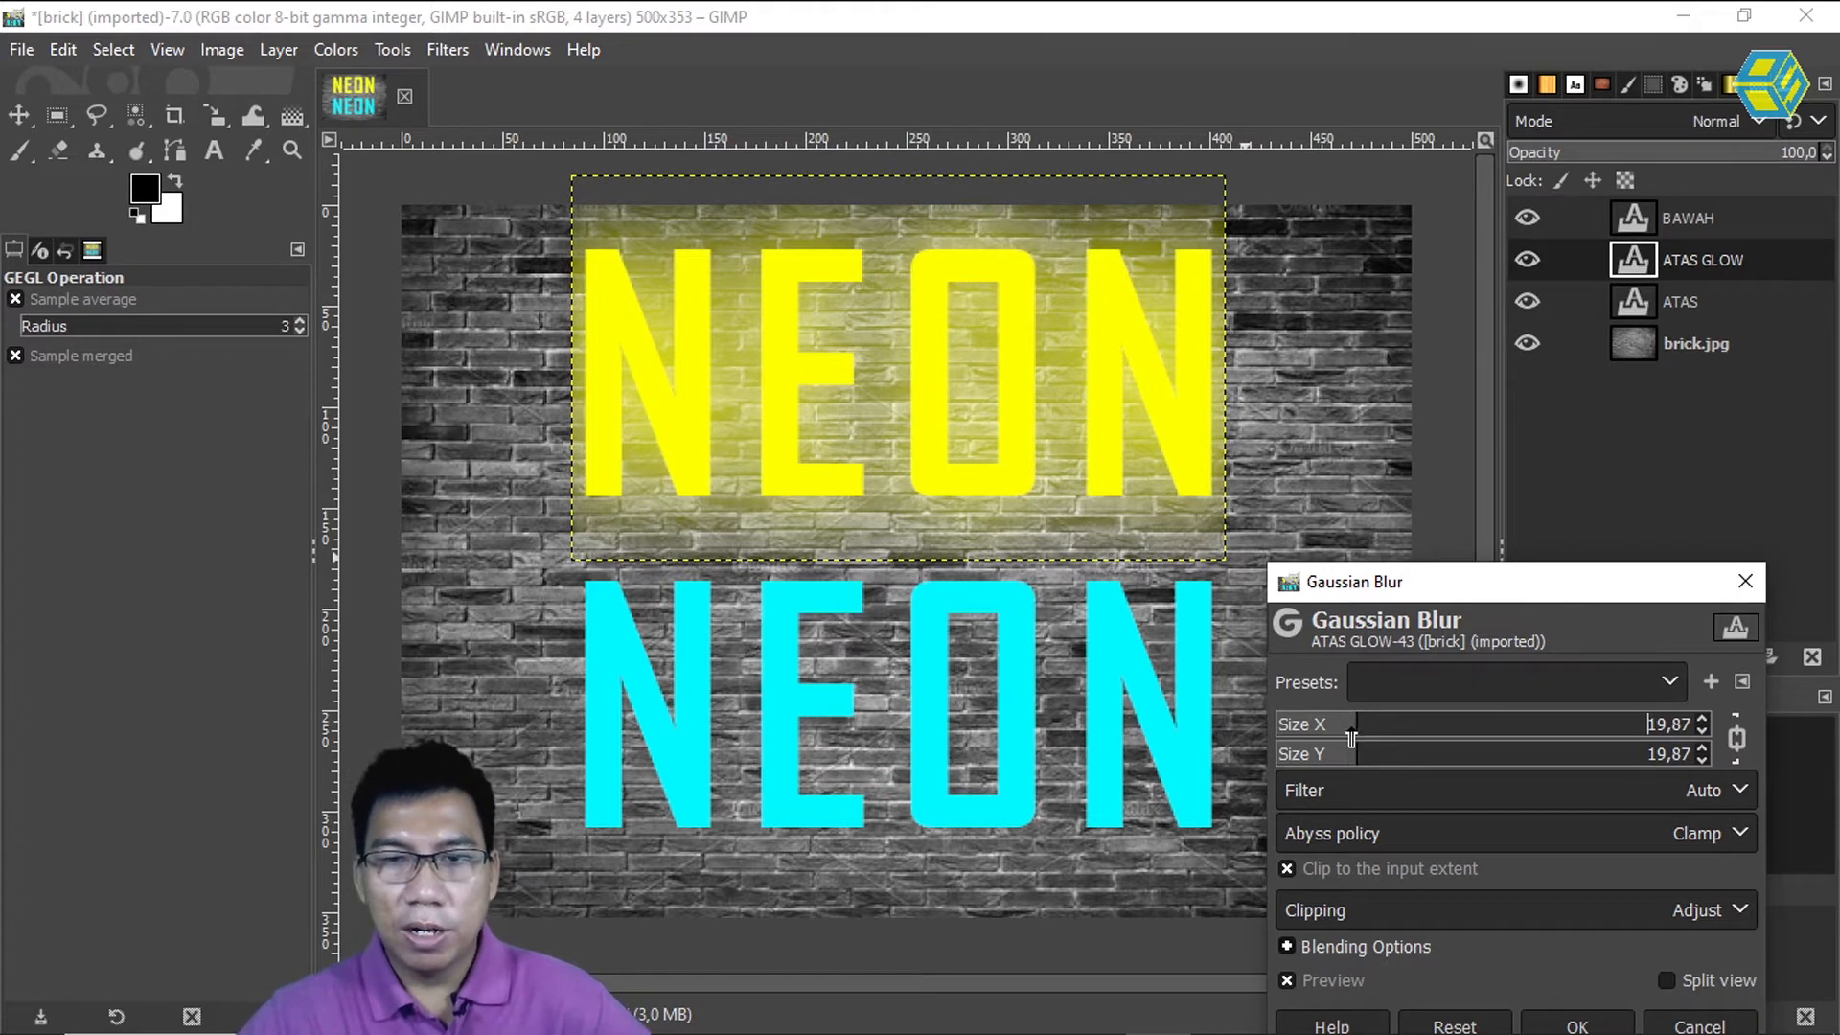
{"action": "left_click_drag", "start_coordinate": [1348, 737], "coordinate": [1473, 734]}
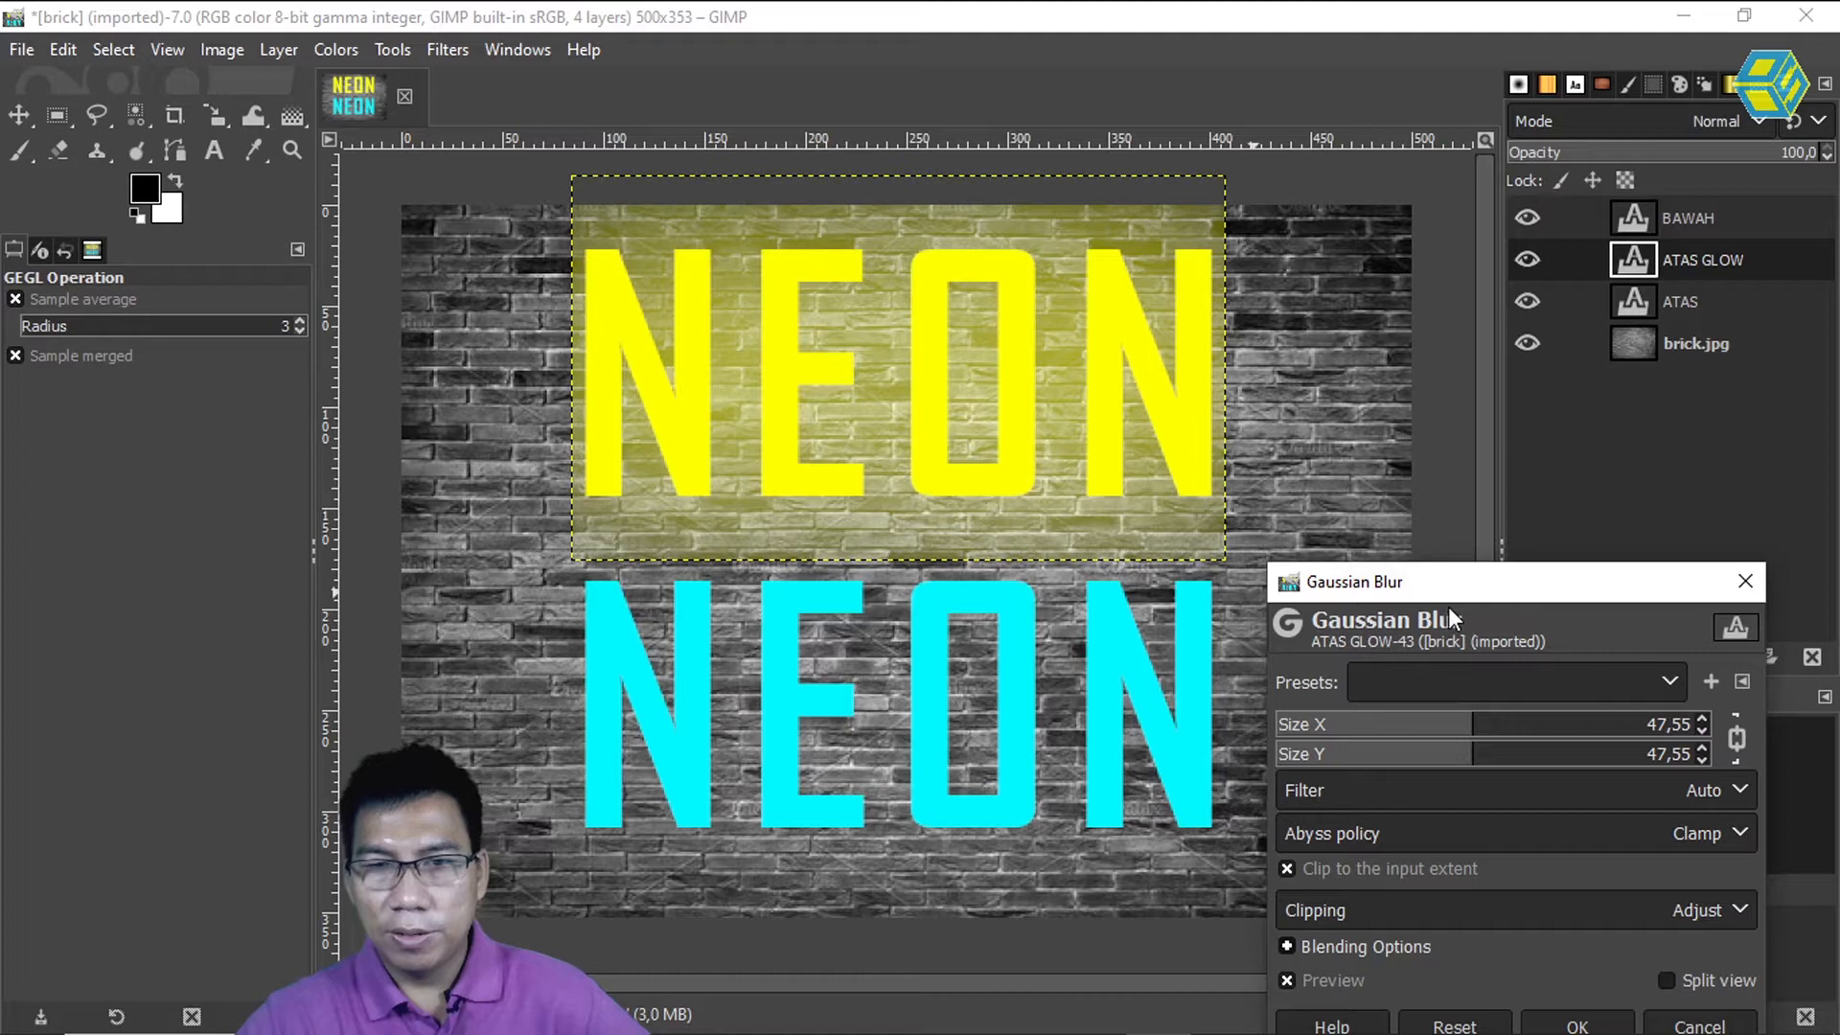
{"action": "left_click_drag", "start_coordinate": [1456, 600], "coordinate": [1354, 367]}
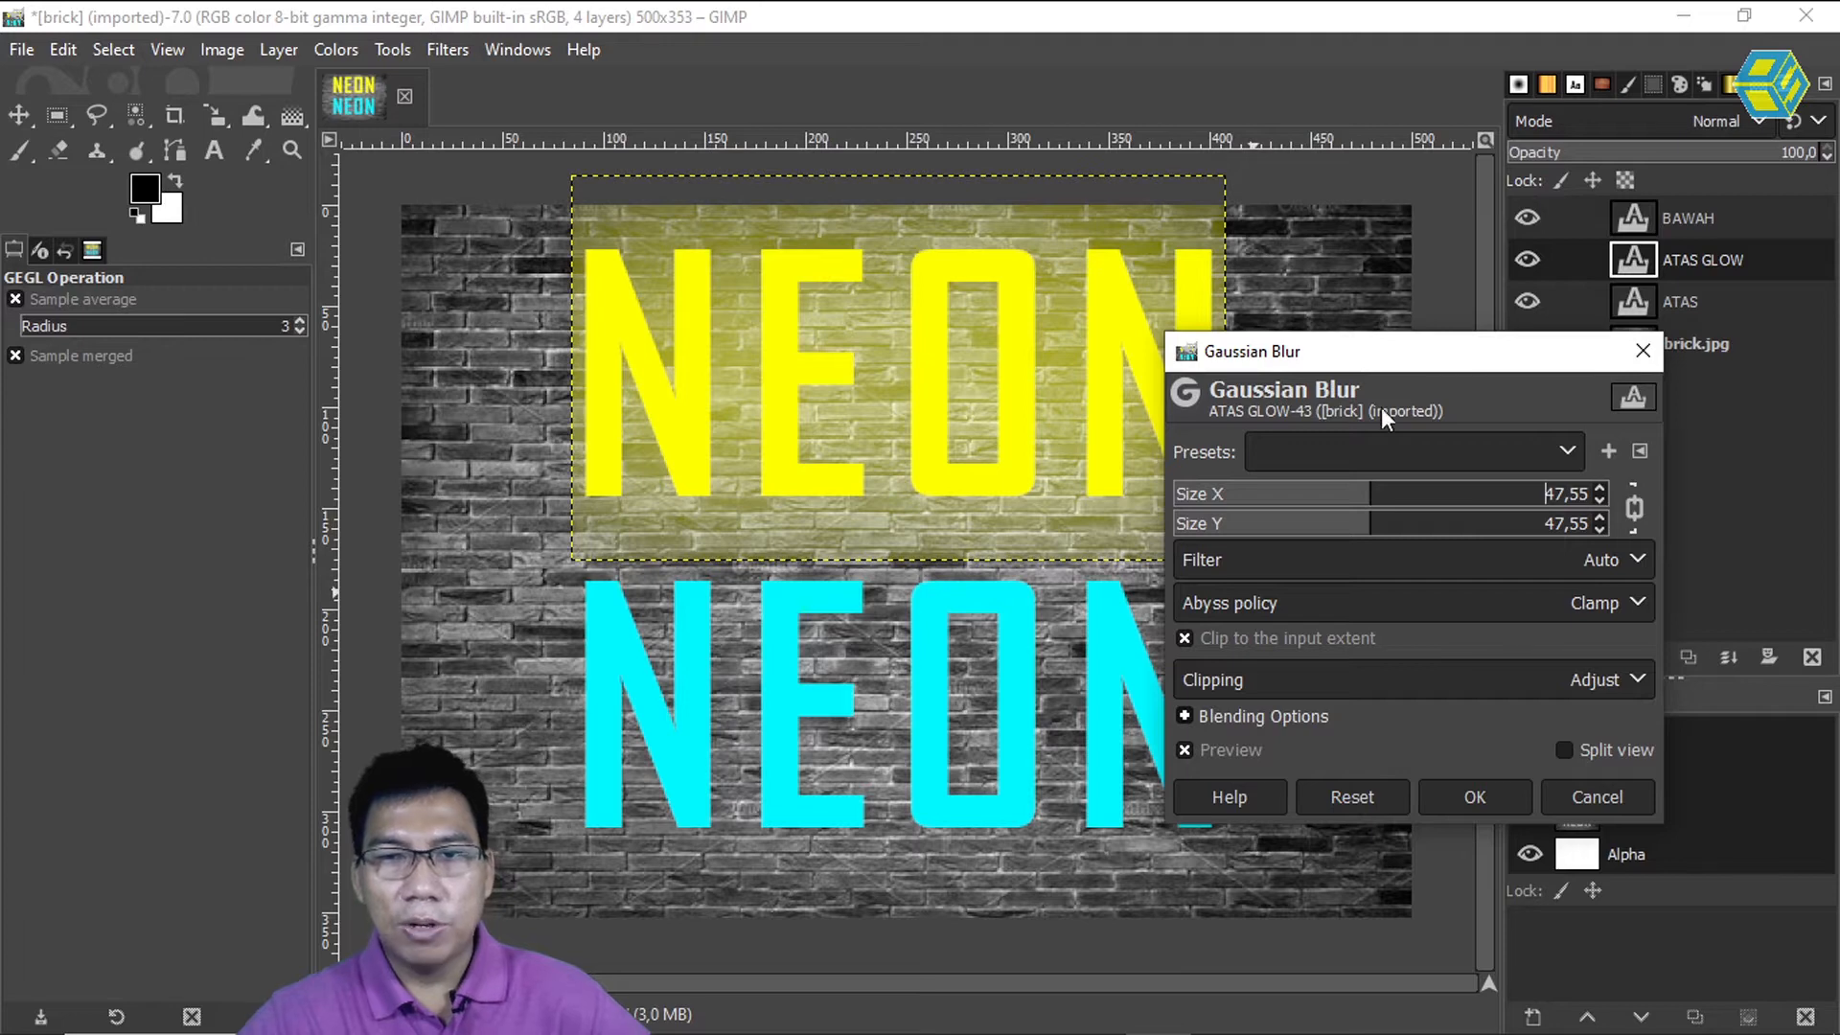
{"action": "left_click", "coordinate": [1592, 795]}
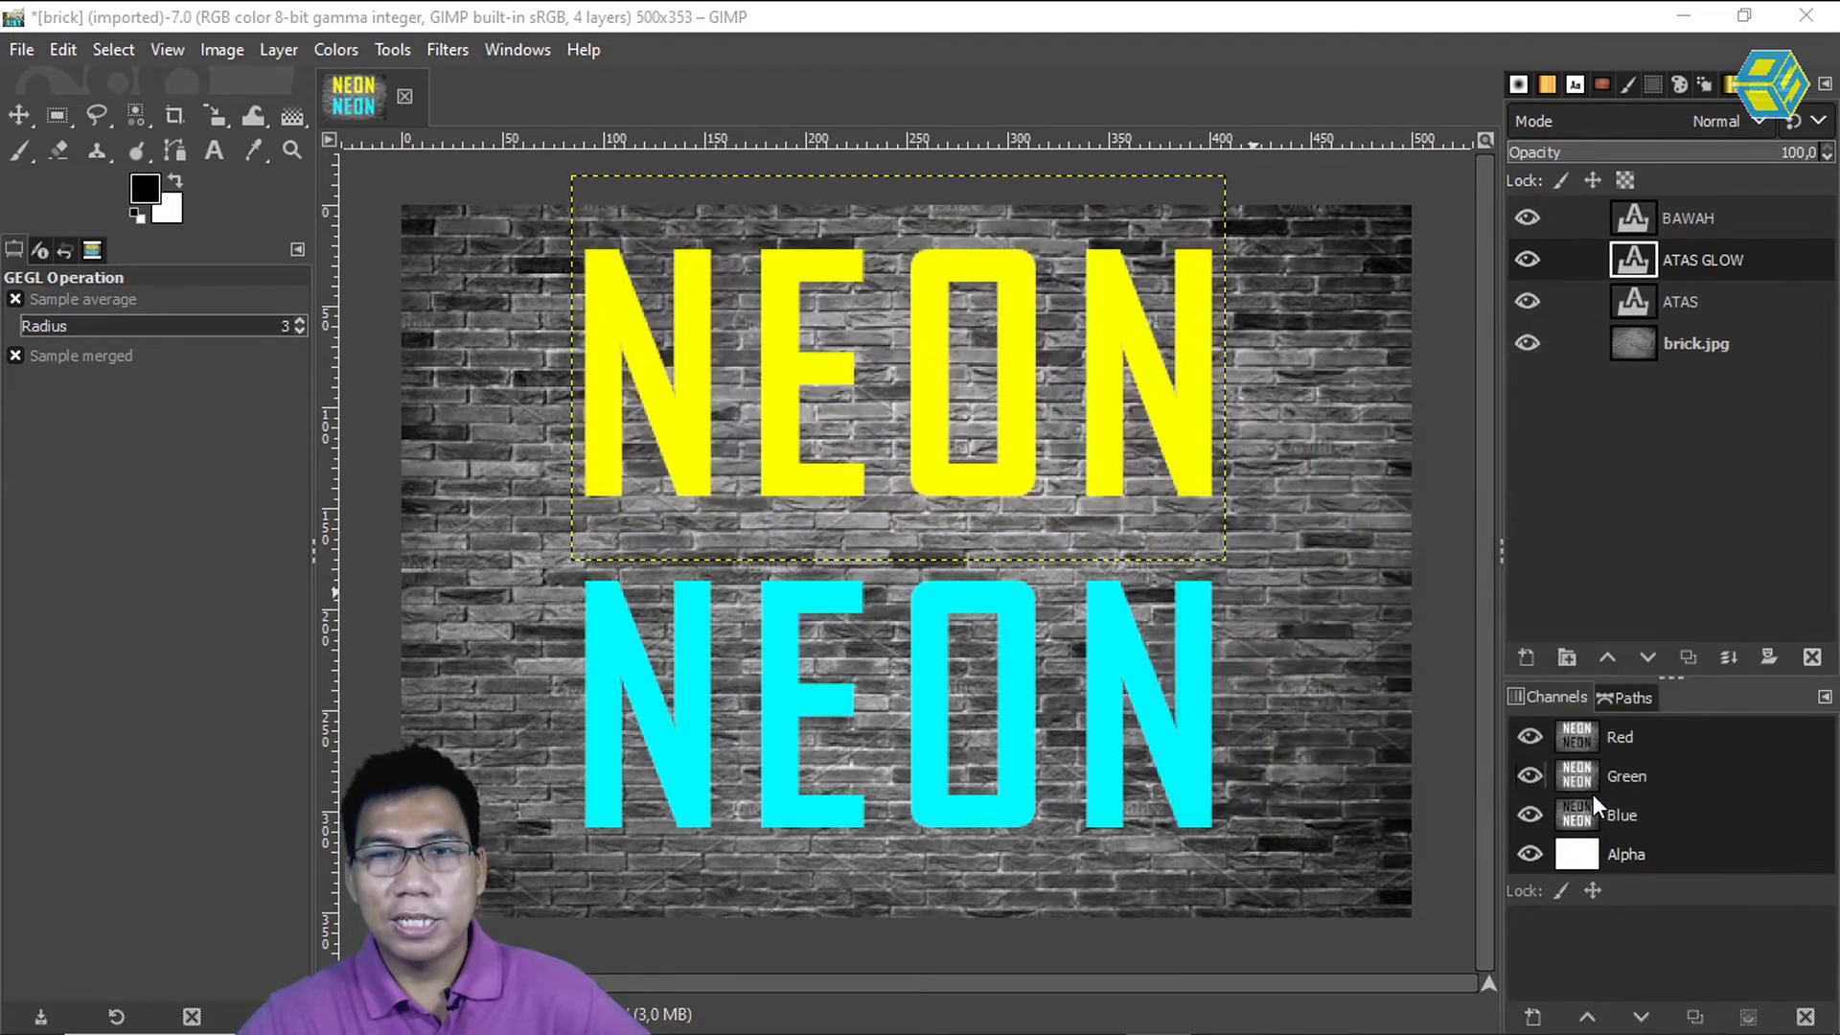
Delete the duplicated ATAS GLOW text layer
{"action": "left_click", "coordinate": [1690, 309]}
{"action": "left_click", "coordinate": [1694, 258]}
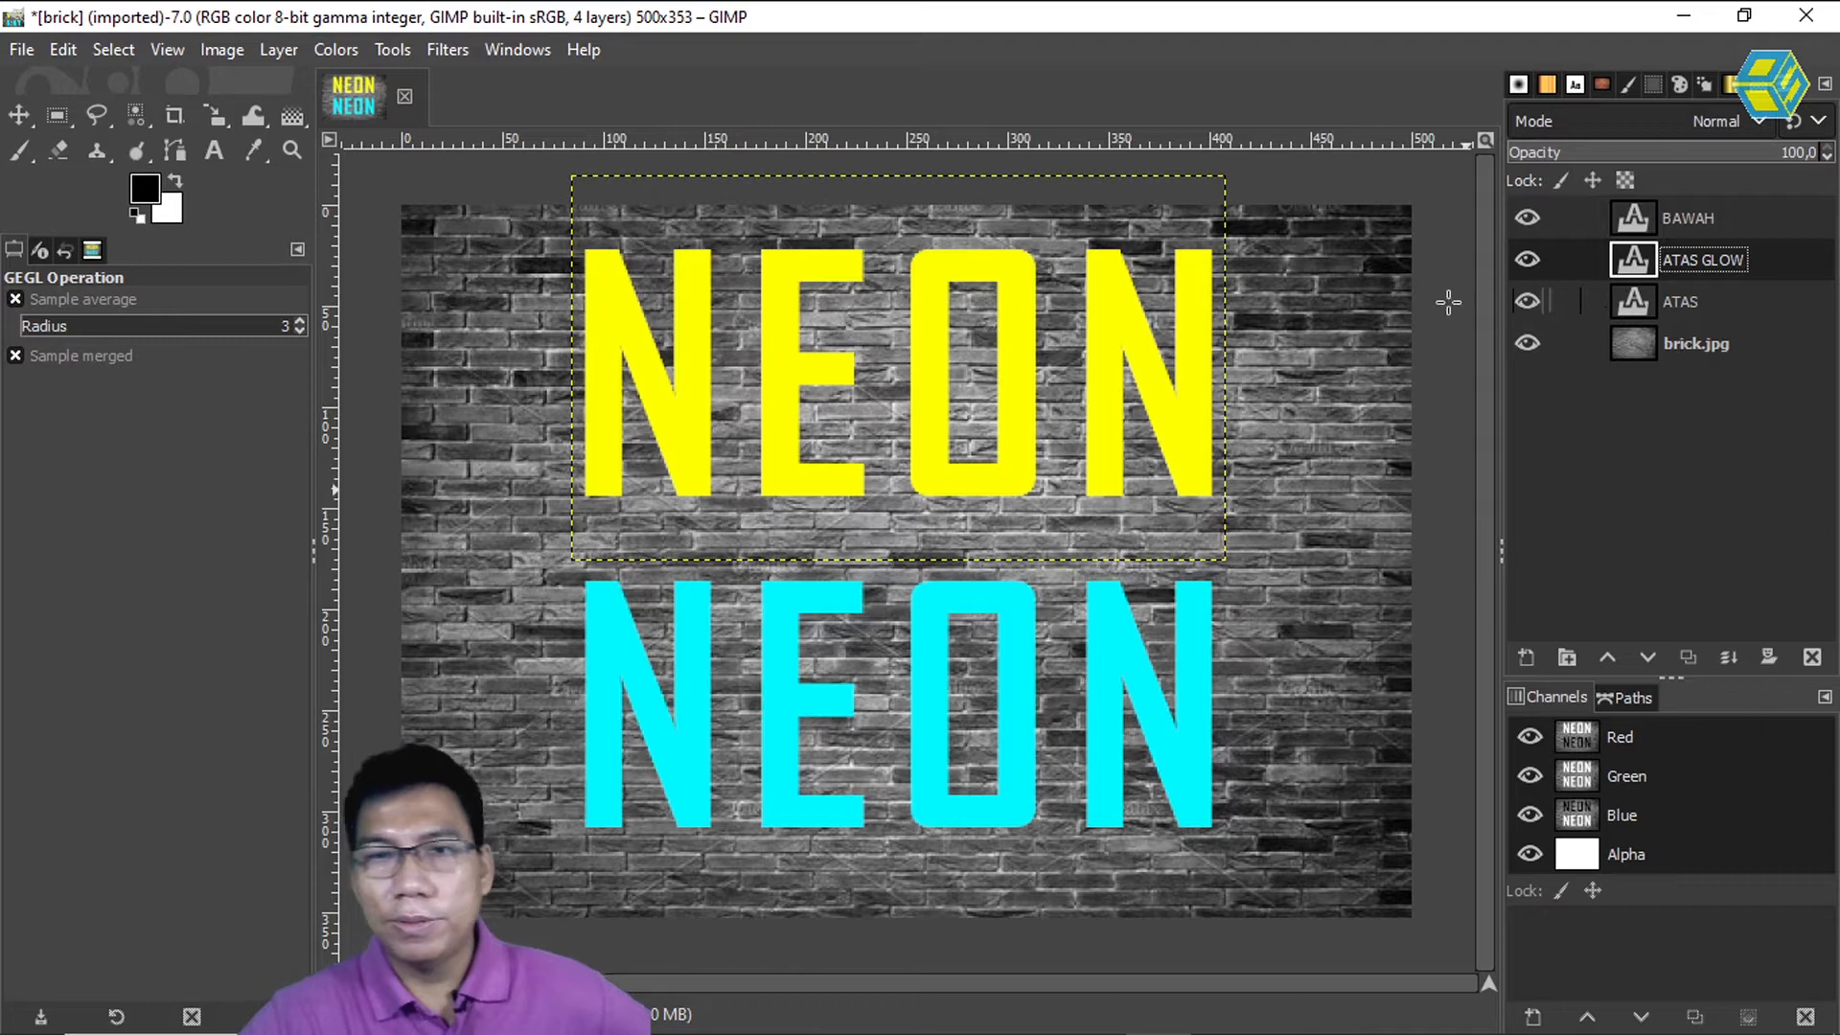
{"action": "right_click", "coordinate": [1634, 256]}
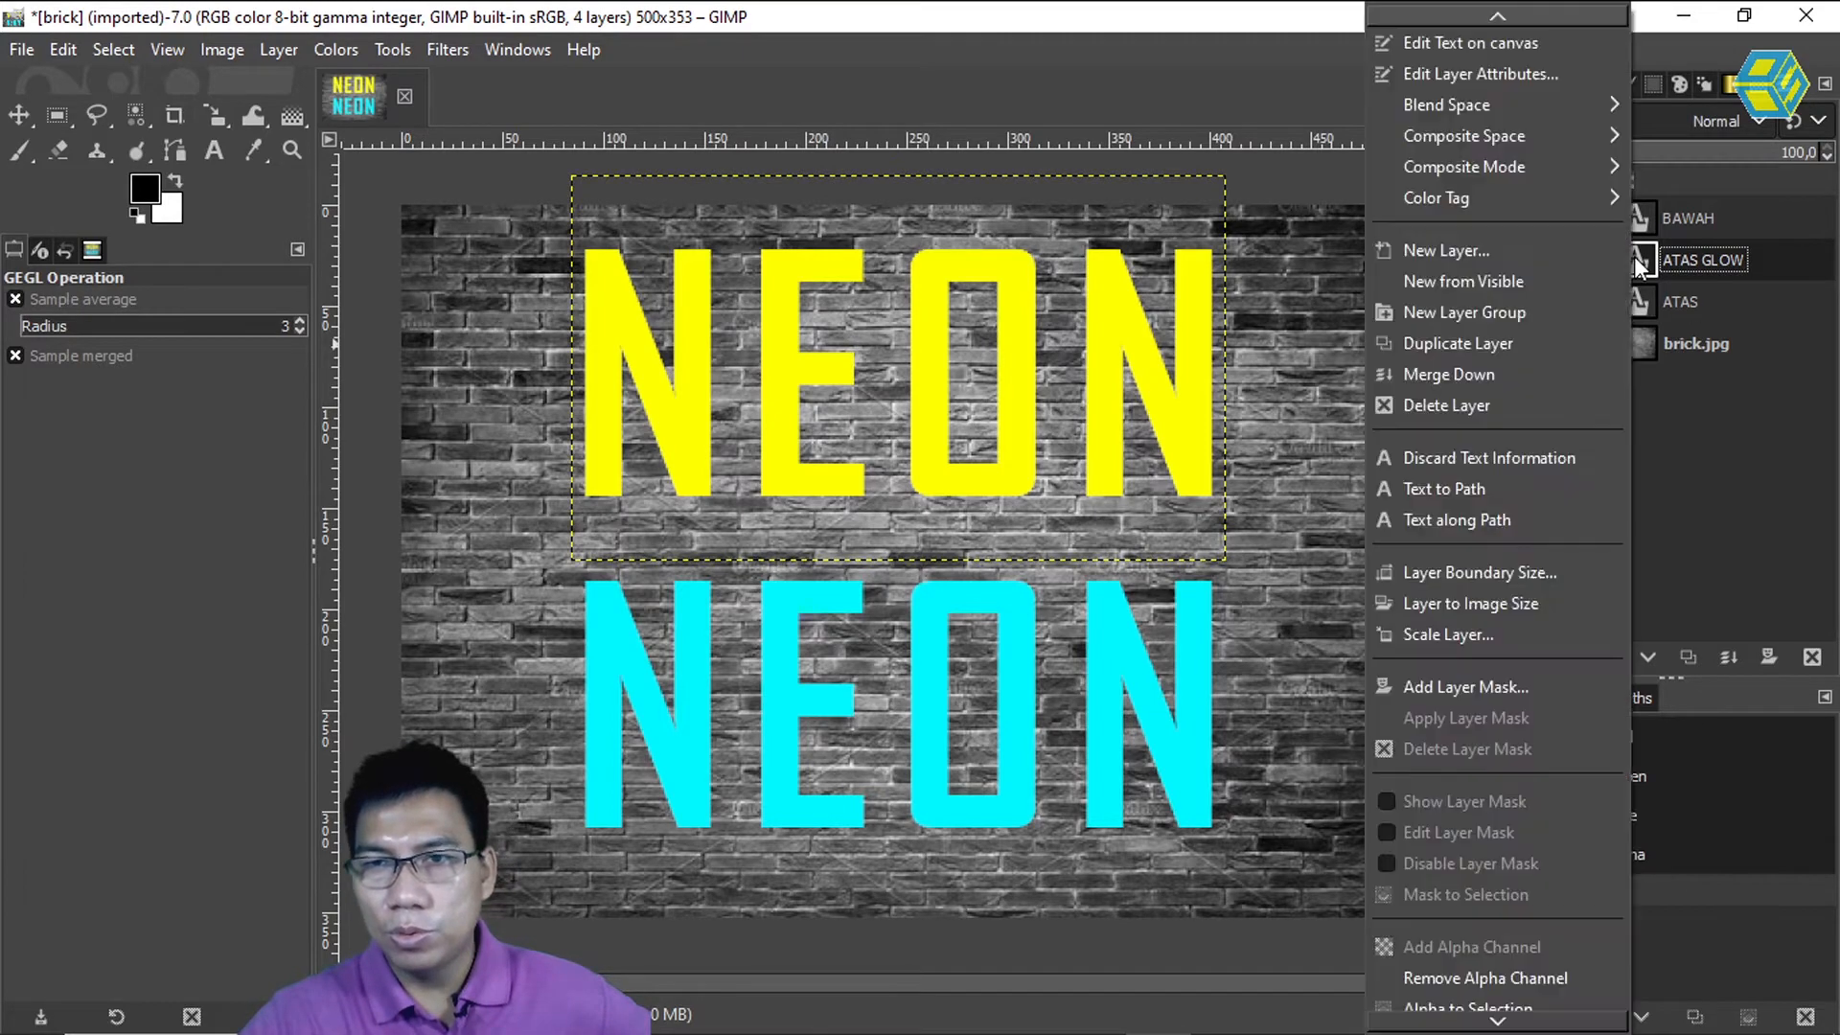
{"action": "left_click", "coordinate": [1509, 406]}
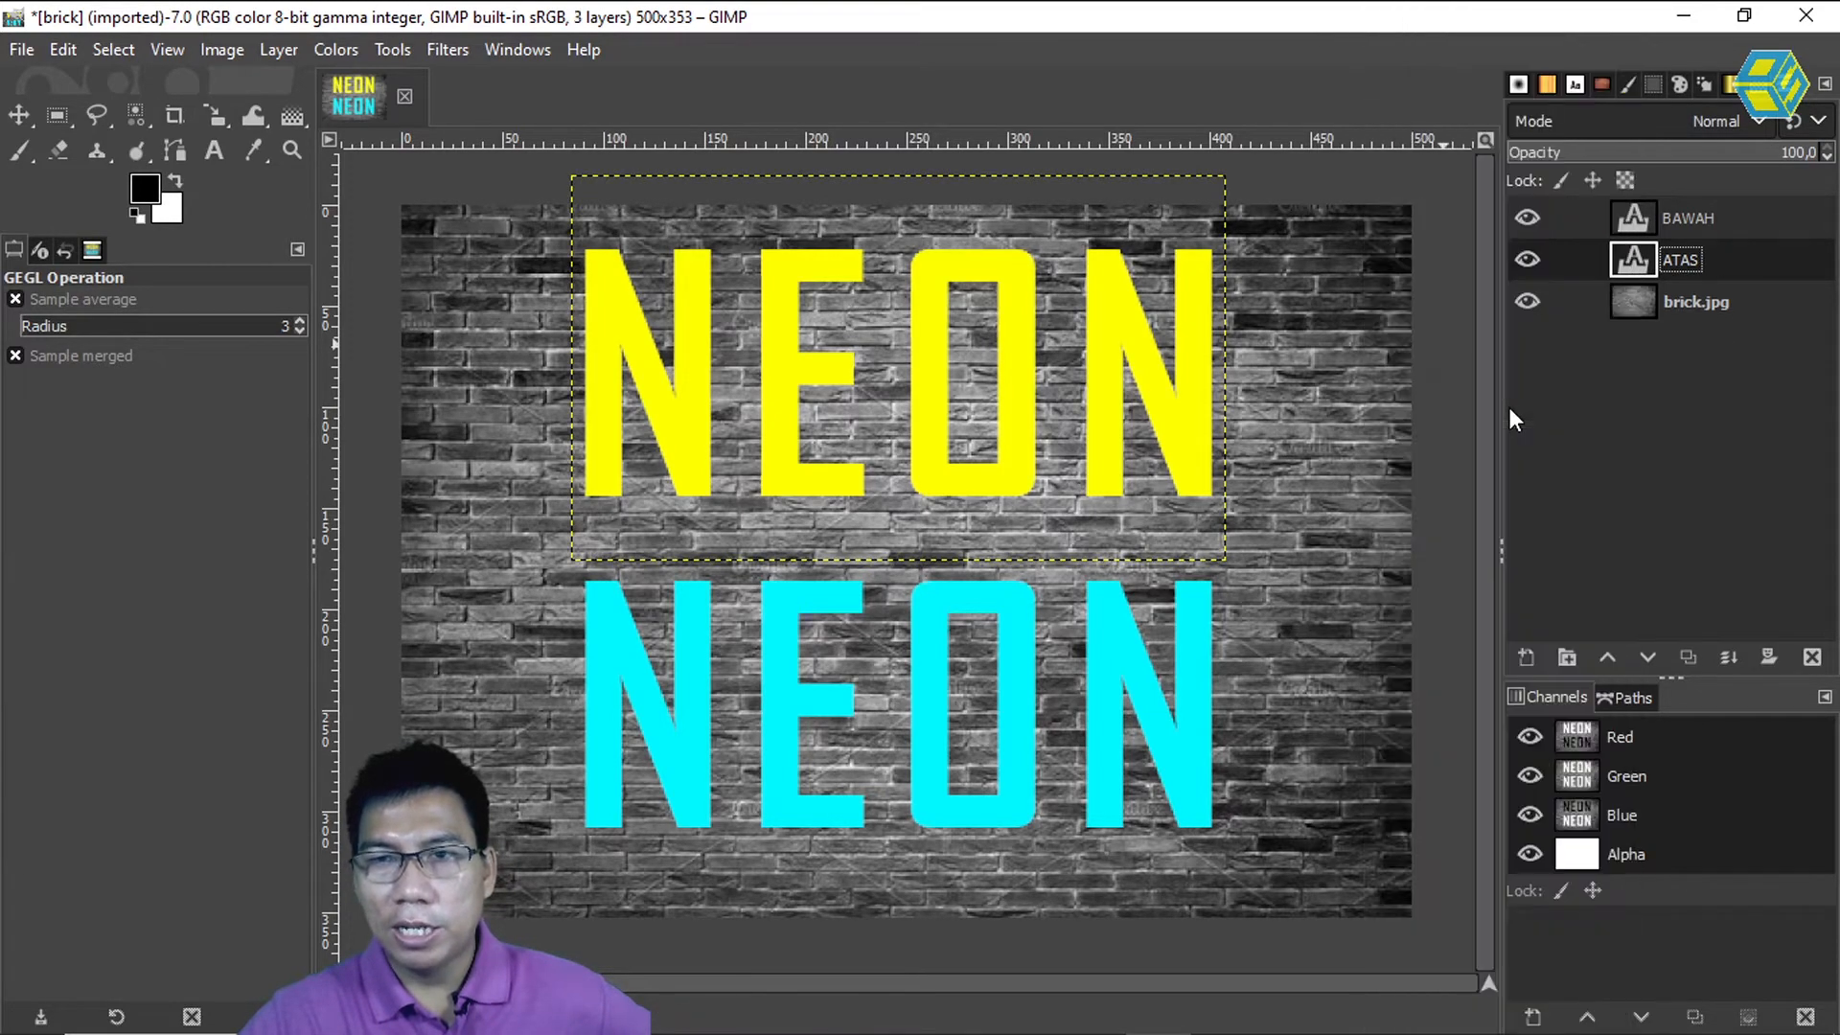
Select the ATAS letter shapes with Alpha to Selection and add a transparent 500 × 353 px layer named ATAS GLOW
{"action": "right_click", "coordinate": [1636, 258]}
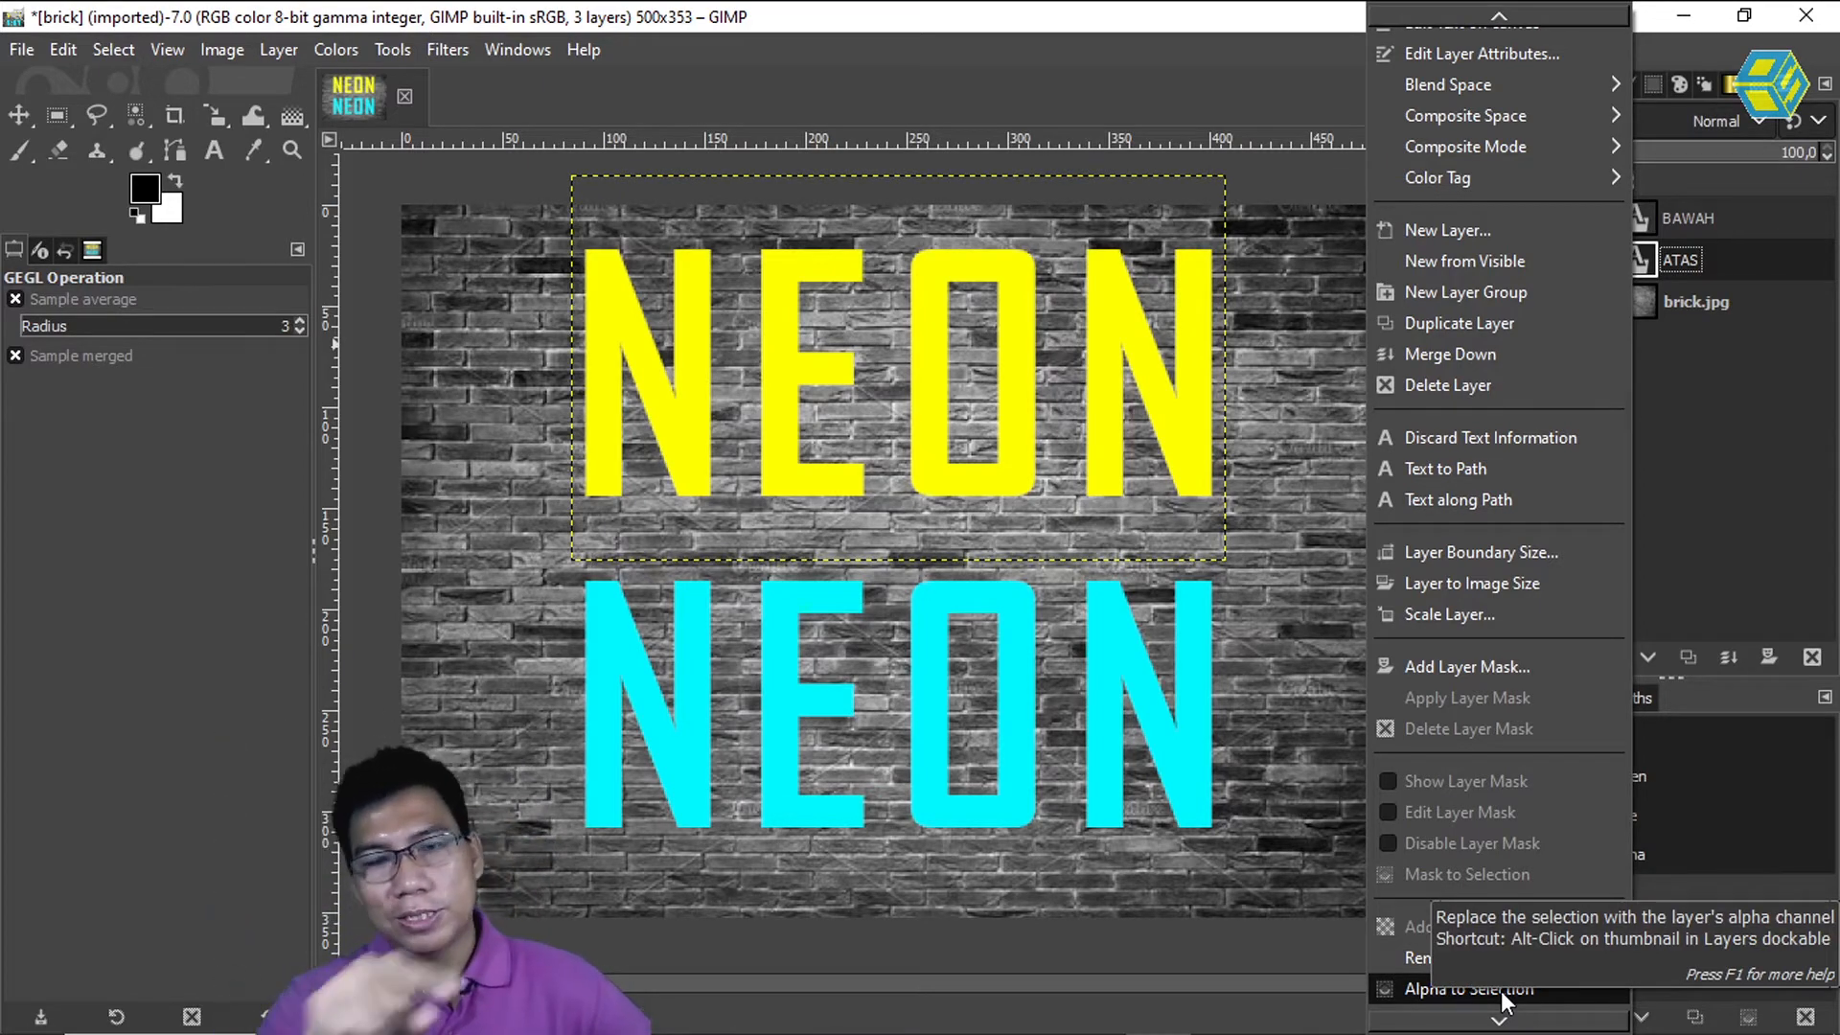
{"action": "left_click", "coordinate": [1439, 986]}
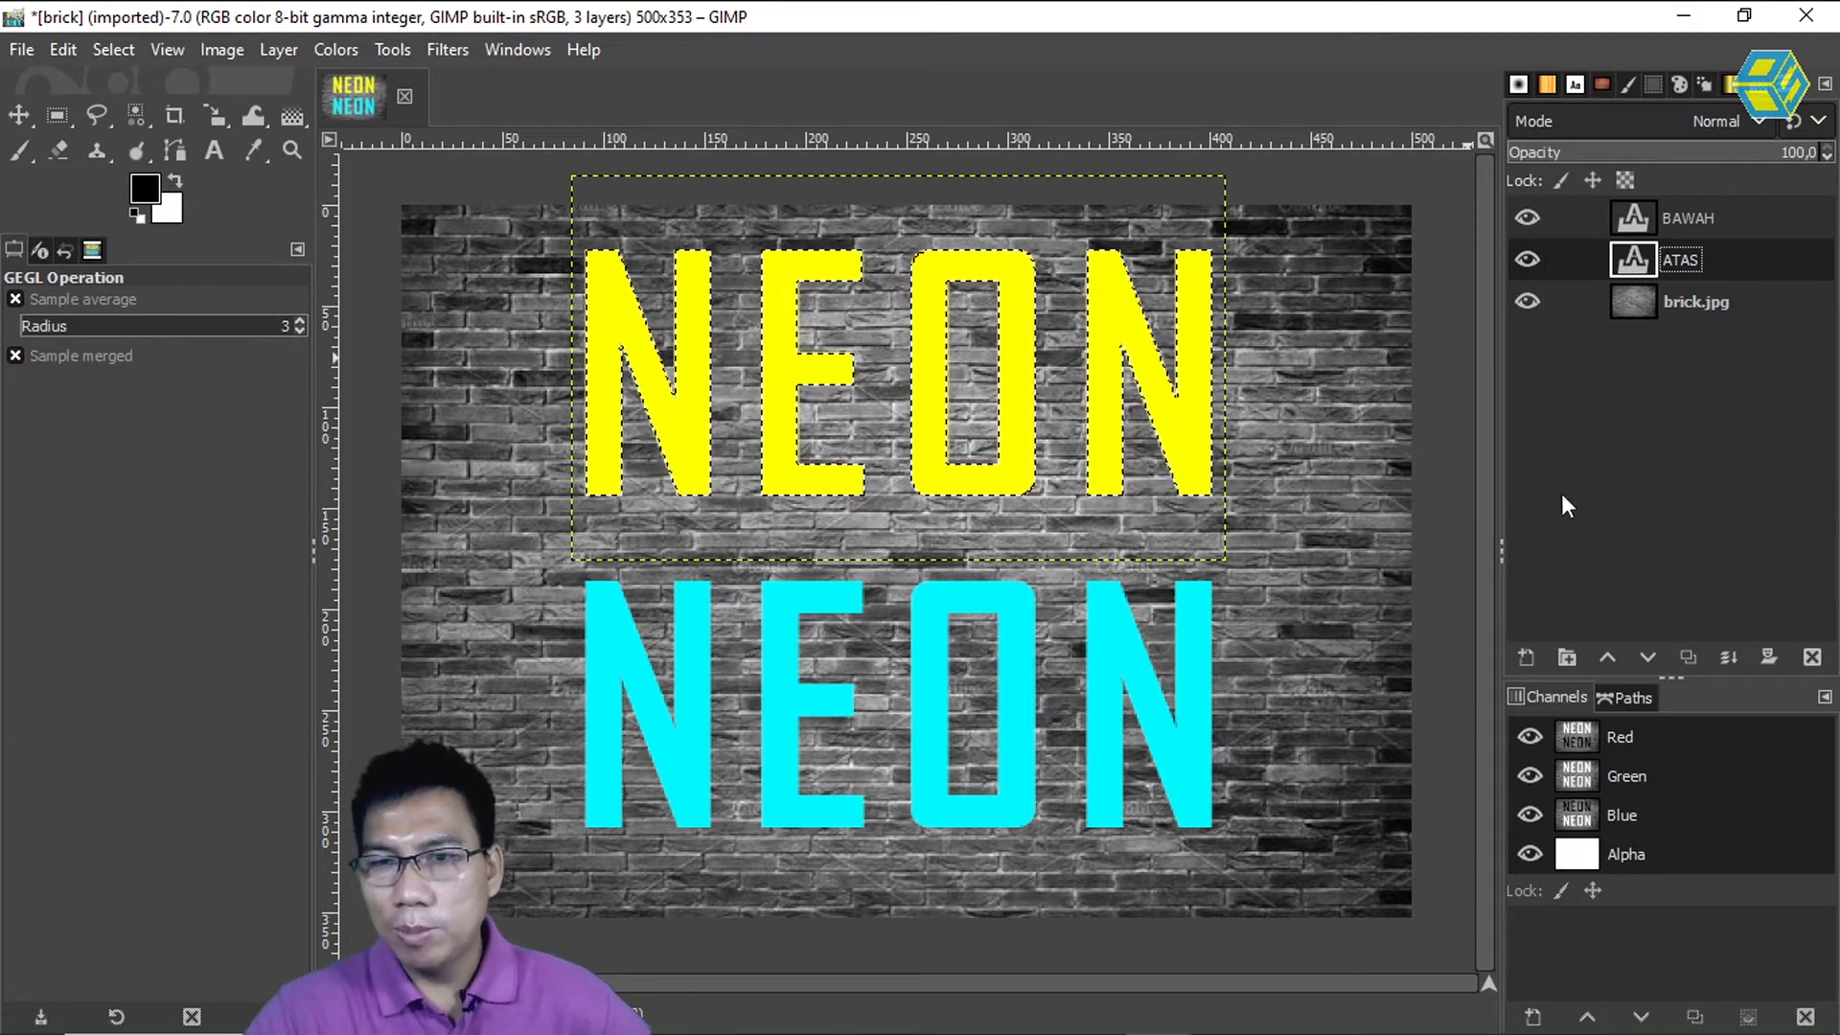
{"action": "left_click", "coordinate": [1526, 658]}
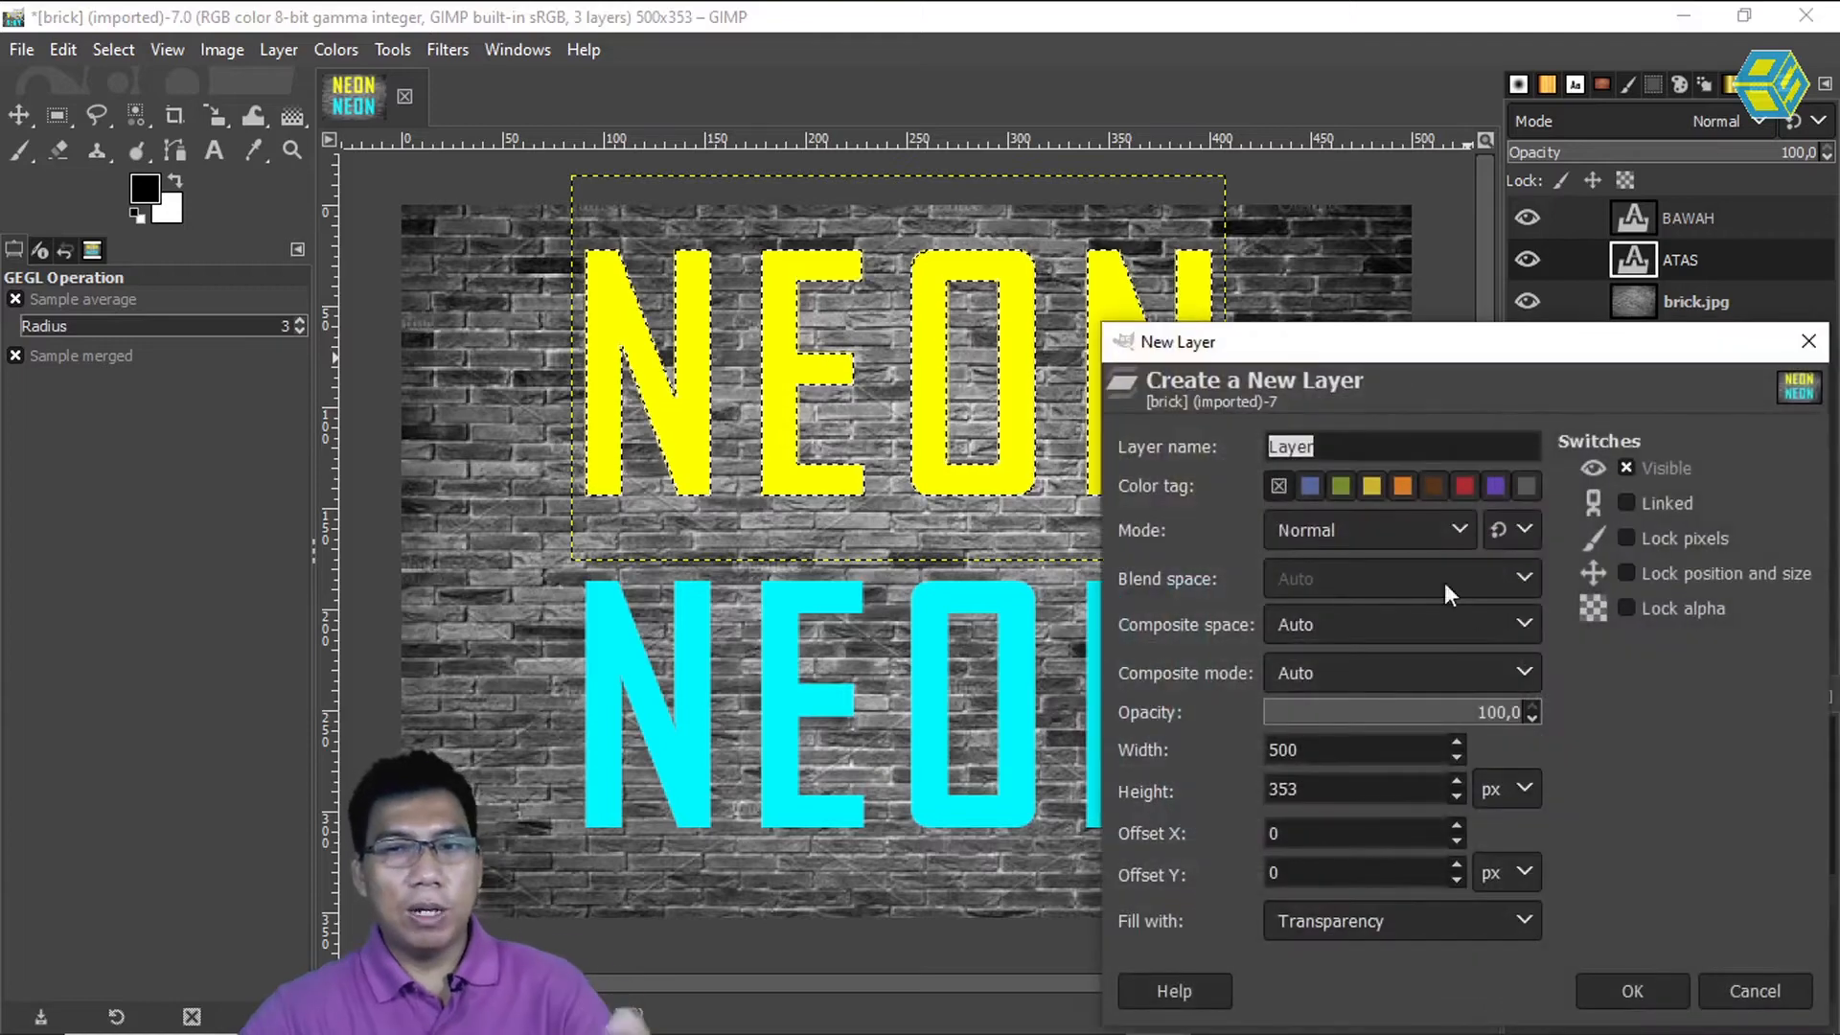
{"action": "left_click_drag", "start_coordinate": [1406, 362], "coordinate": [1278, 283]}
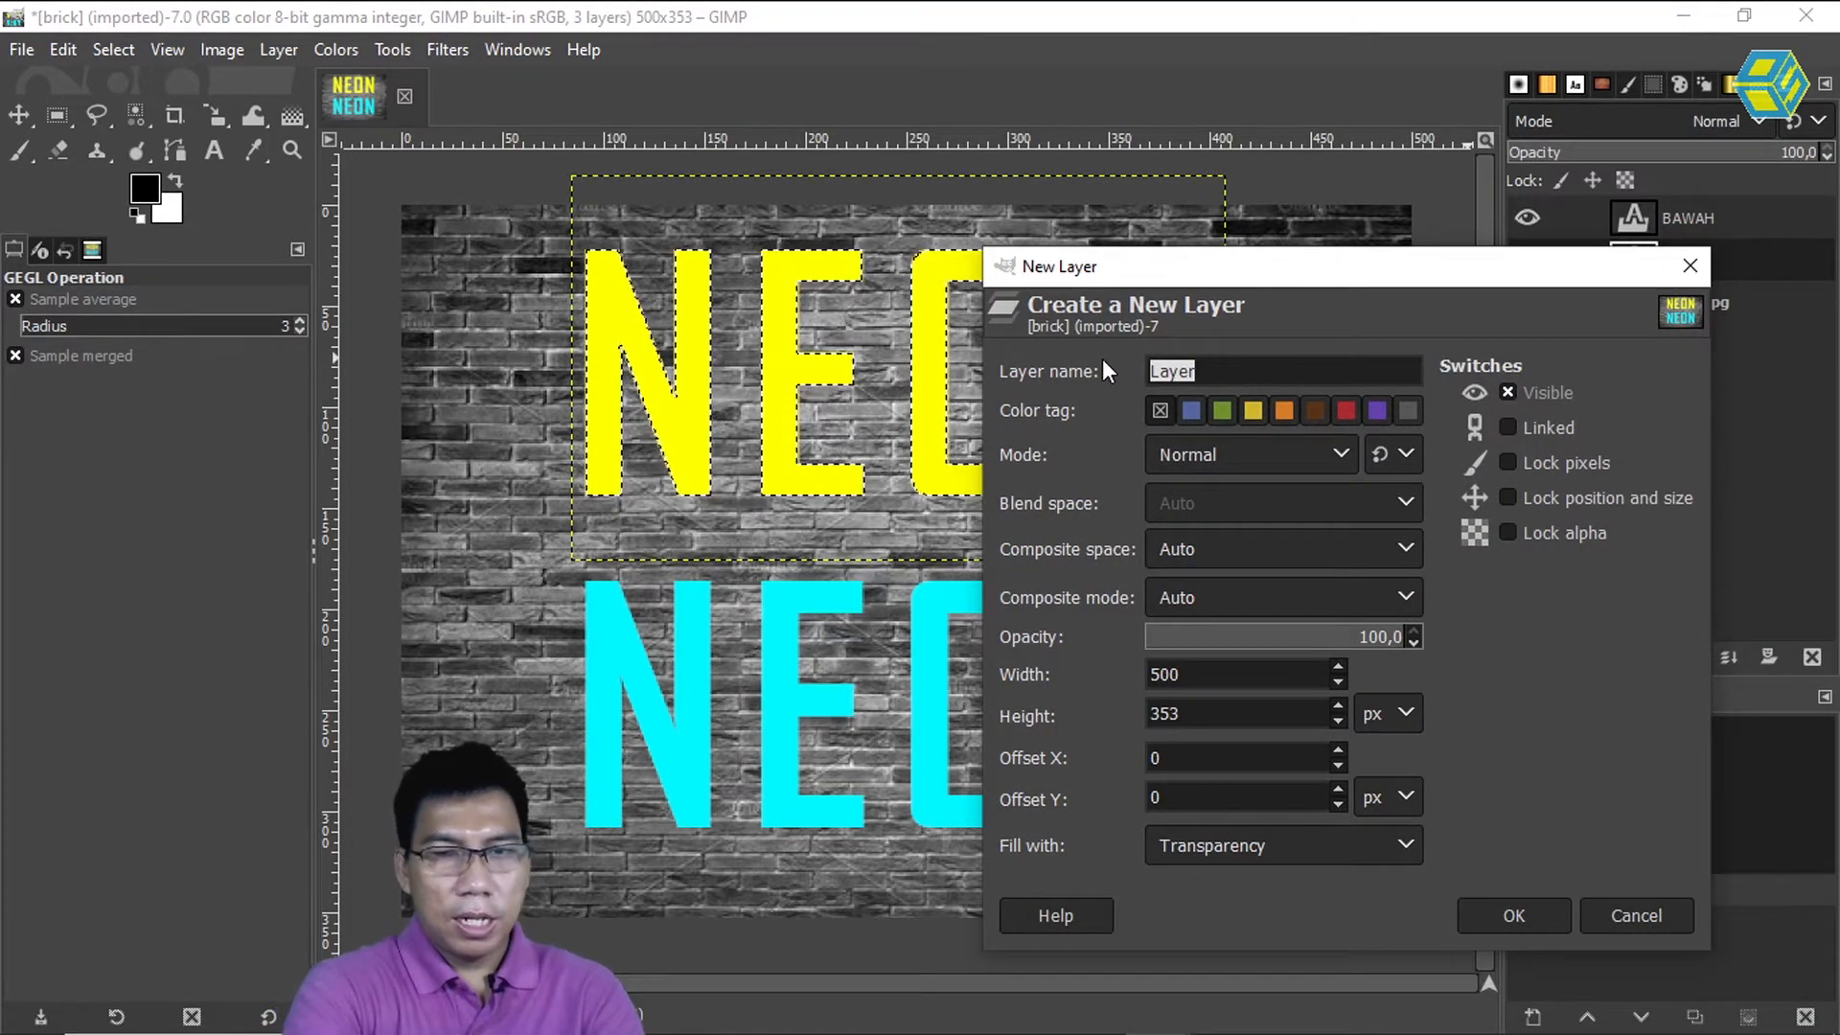
{"action": "type", "text": "ATAS G"}
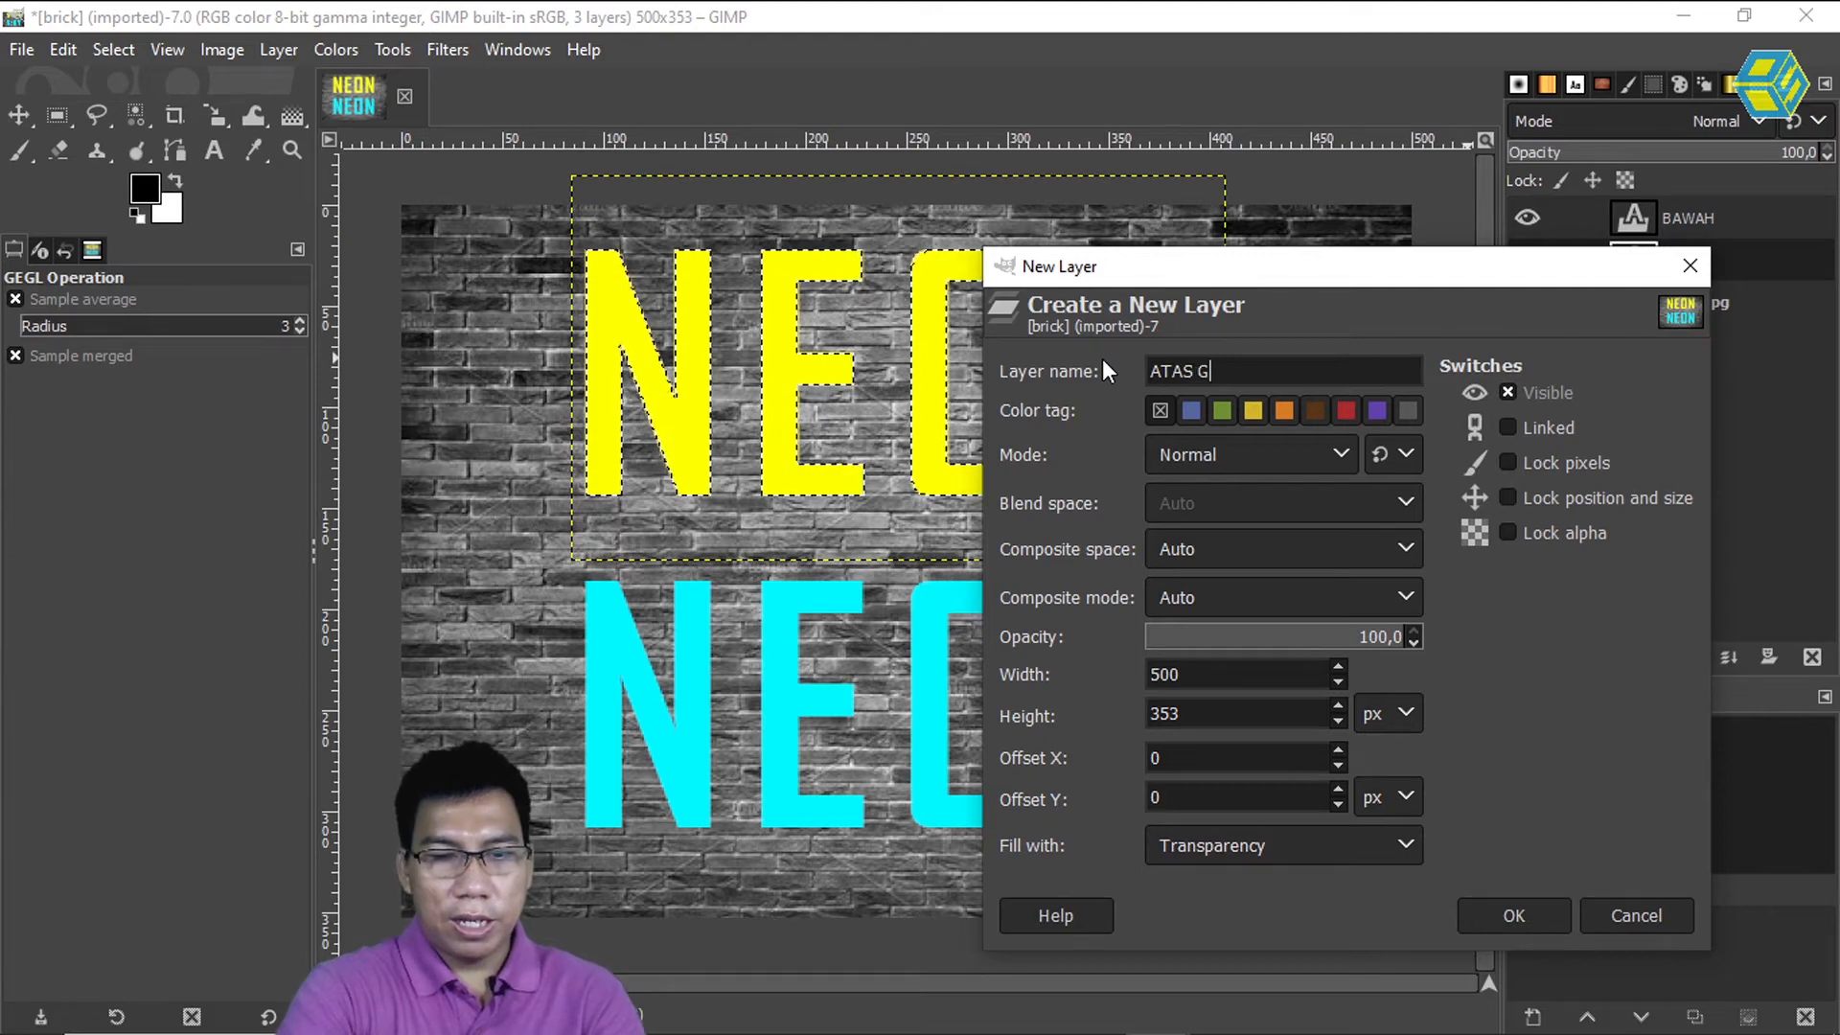
{"action": "type", "text": "LOW"}
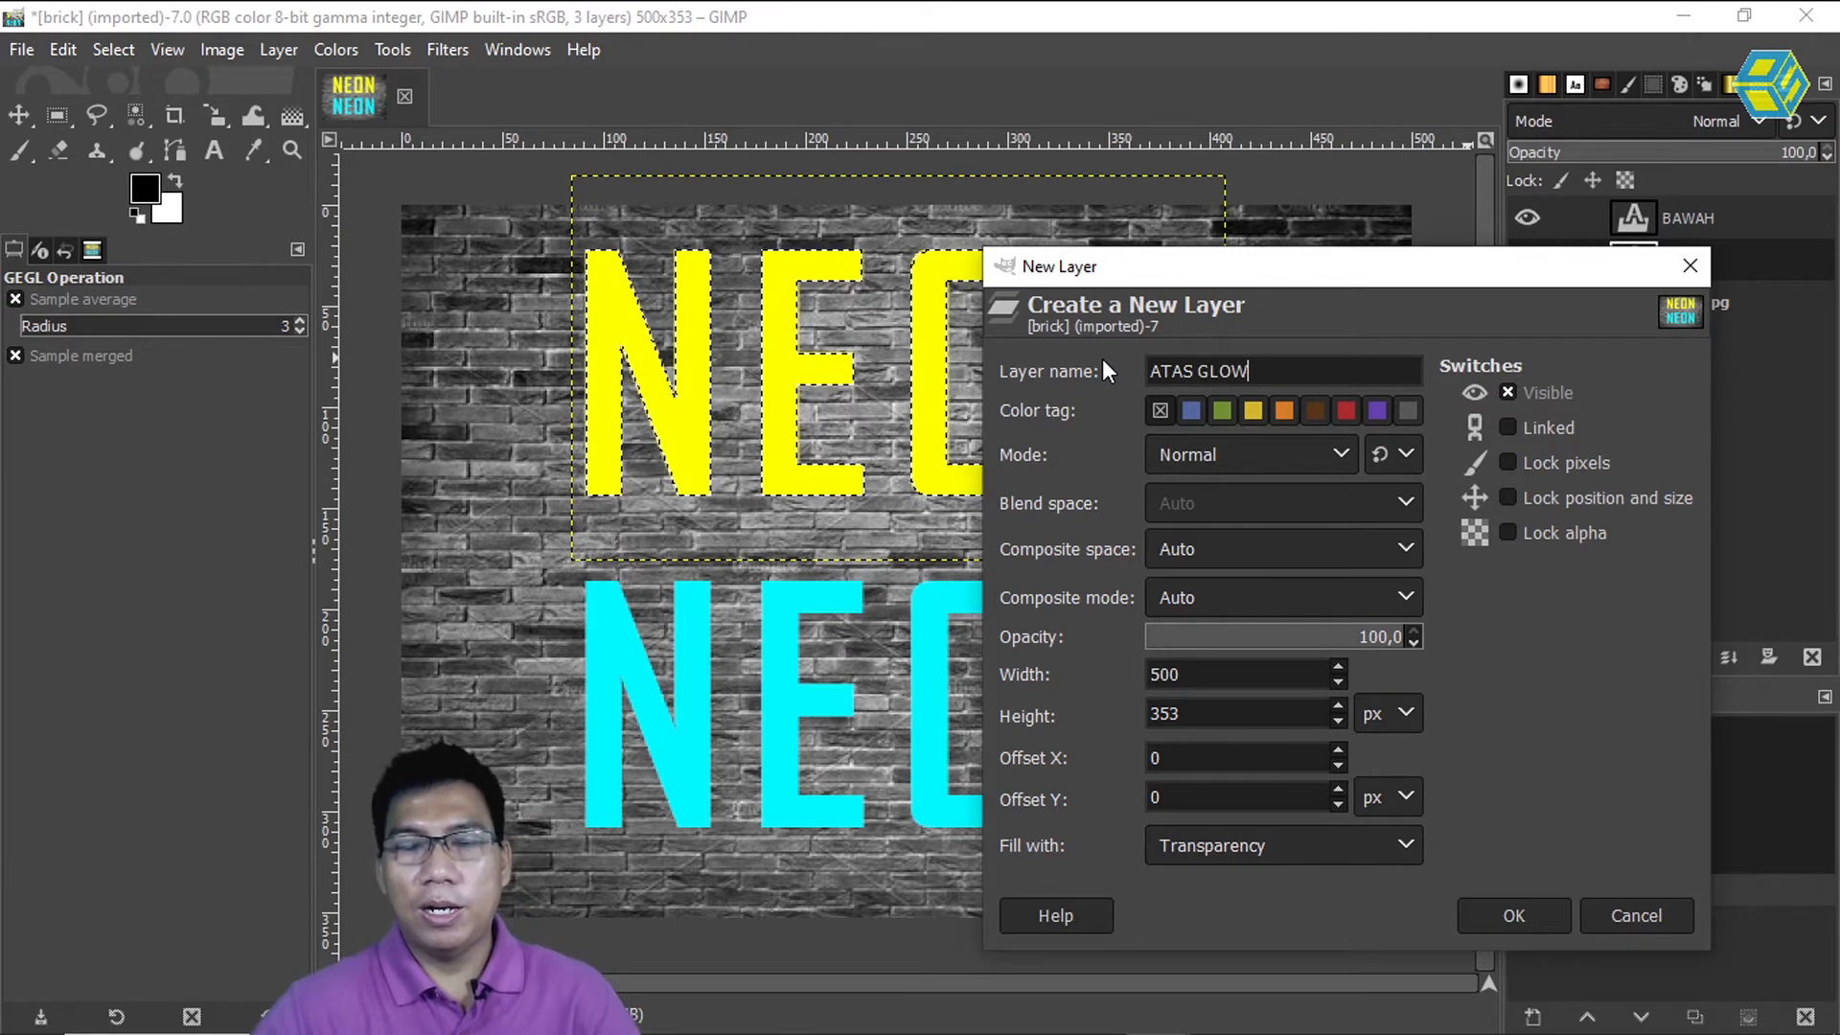
{"action": "left_click", "coordinate": [1545, 906]}
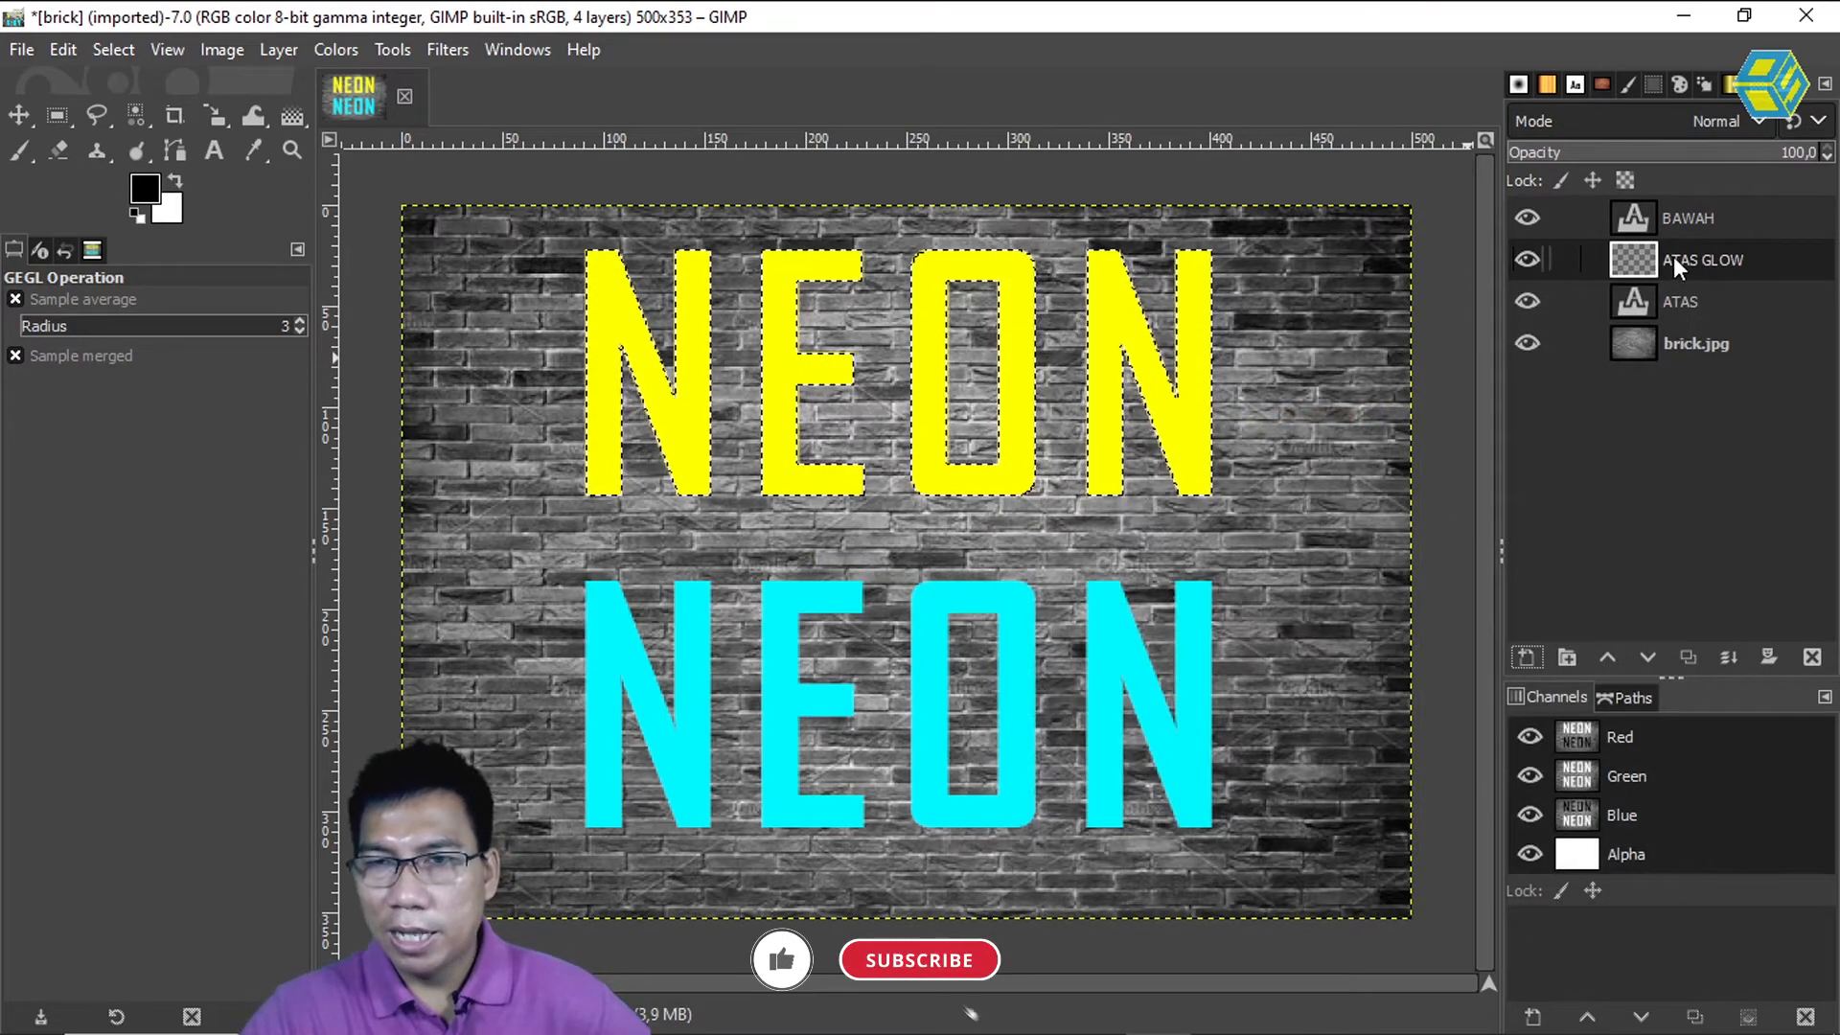
Move the ATAS GLOW layer beneath the ATAS text layer and hide the BAWAH layer
{"action": "left_click_drag", "start_coordinate": [1670, 257], "coordinate": [1675, 316]}
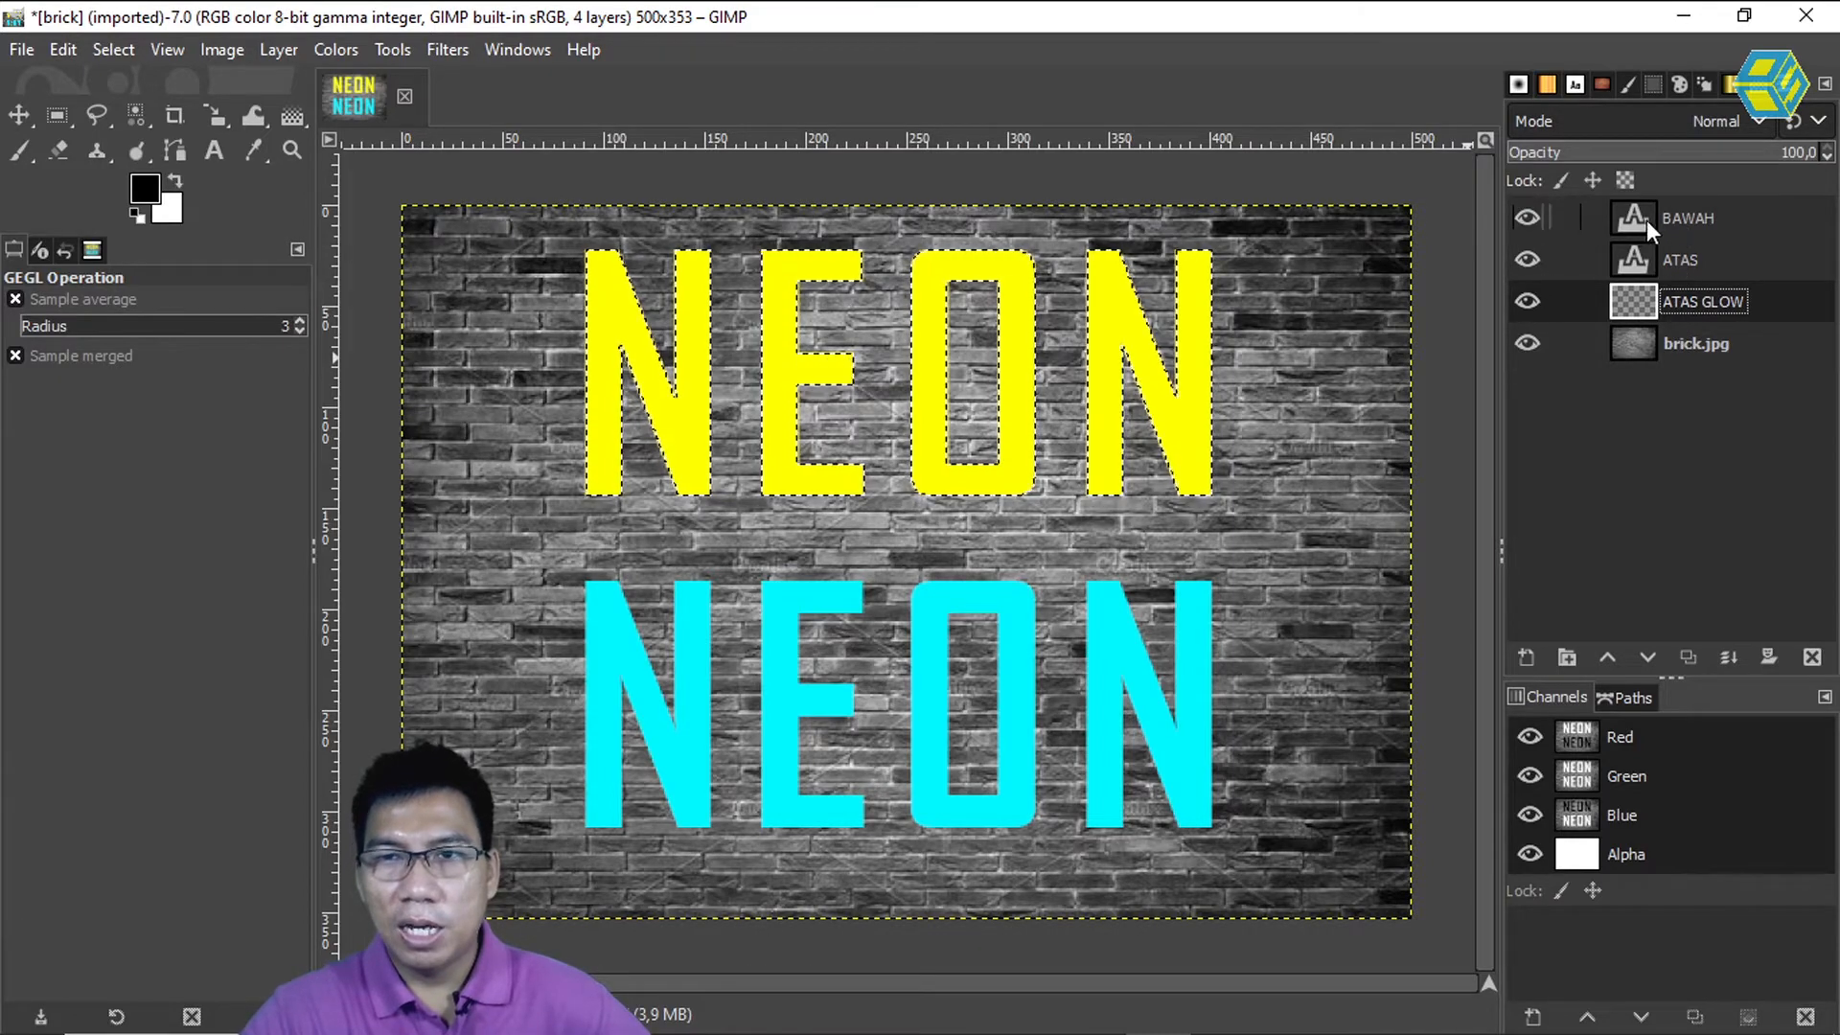
{"action": "left_click", "coordinate": [1529, 215]}
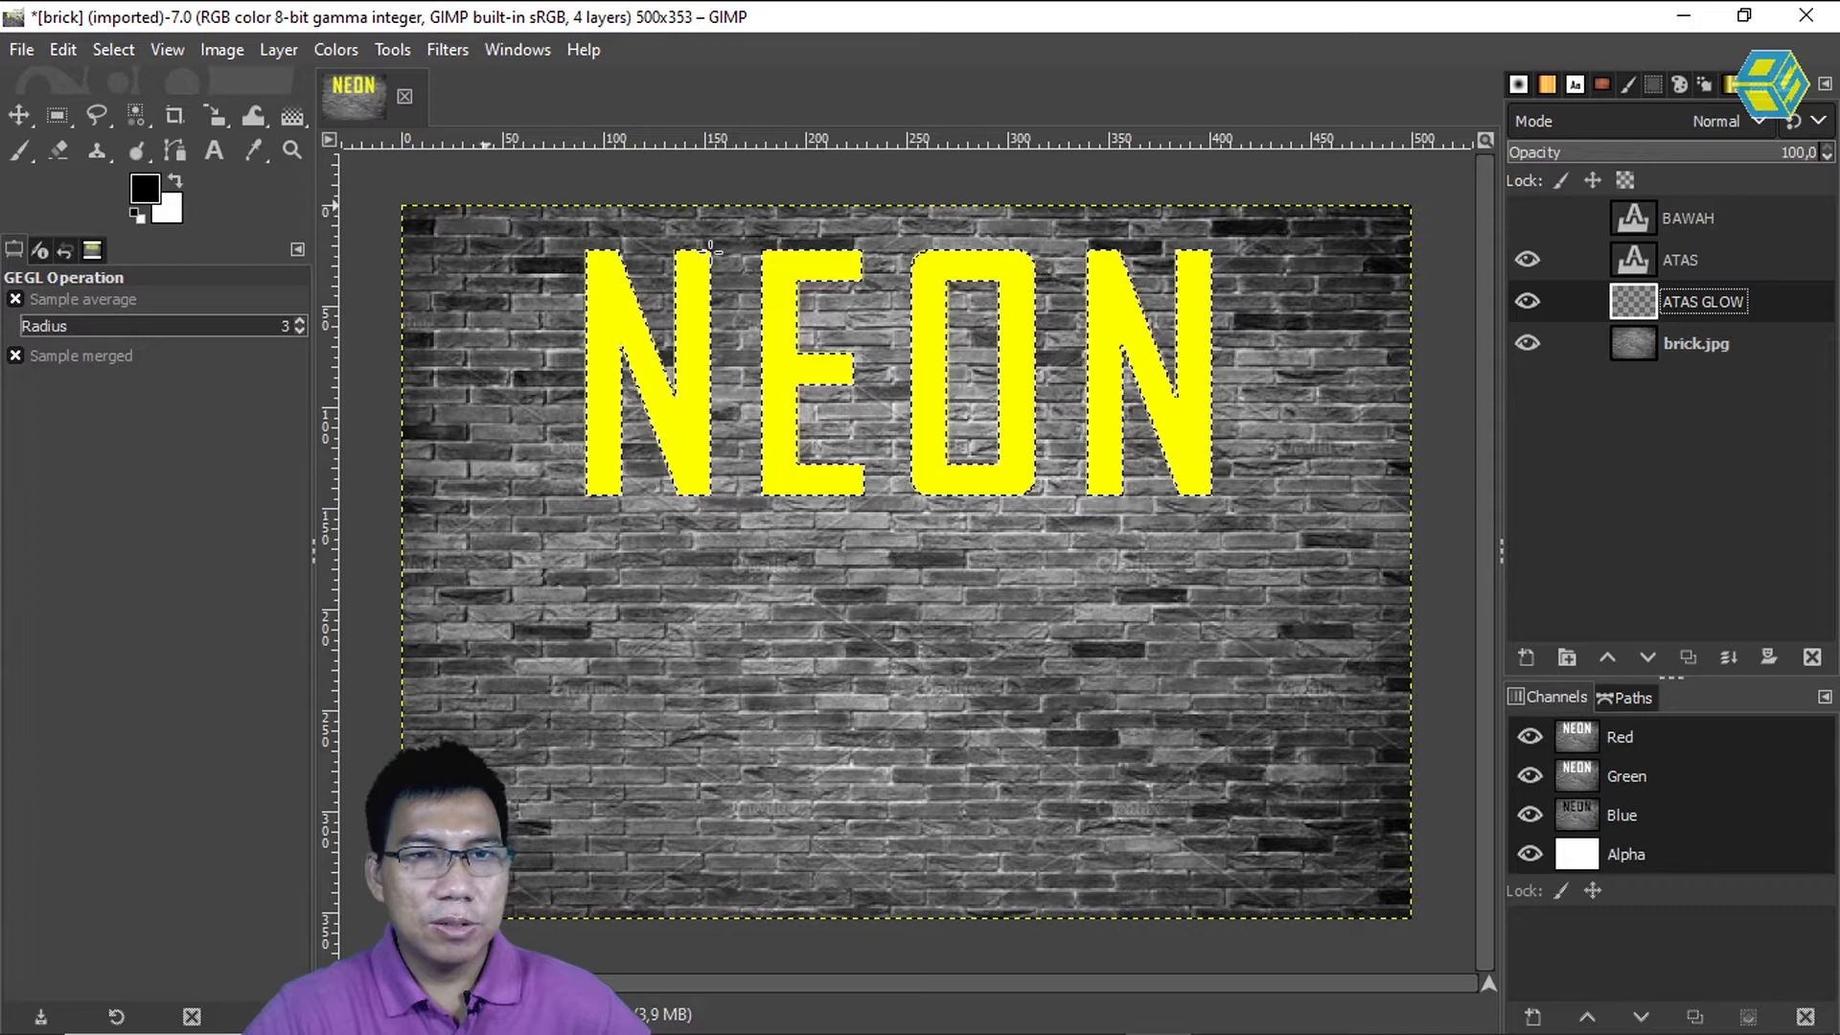
Fill the letter-shaped selection on the ATAS GLOW layer with yellow as the foreground colour and clear the selection
{"action": "left_click", "coordinate": [146, 190]}
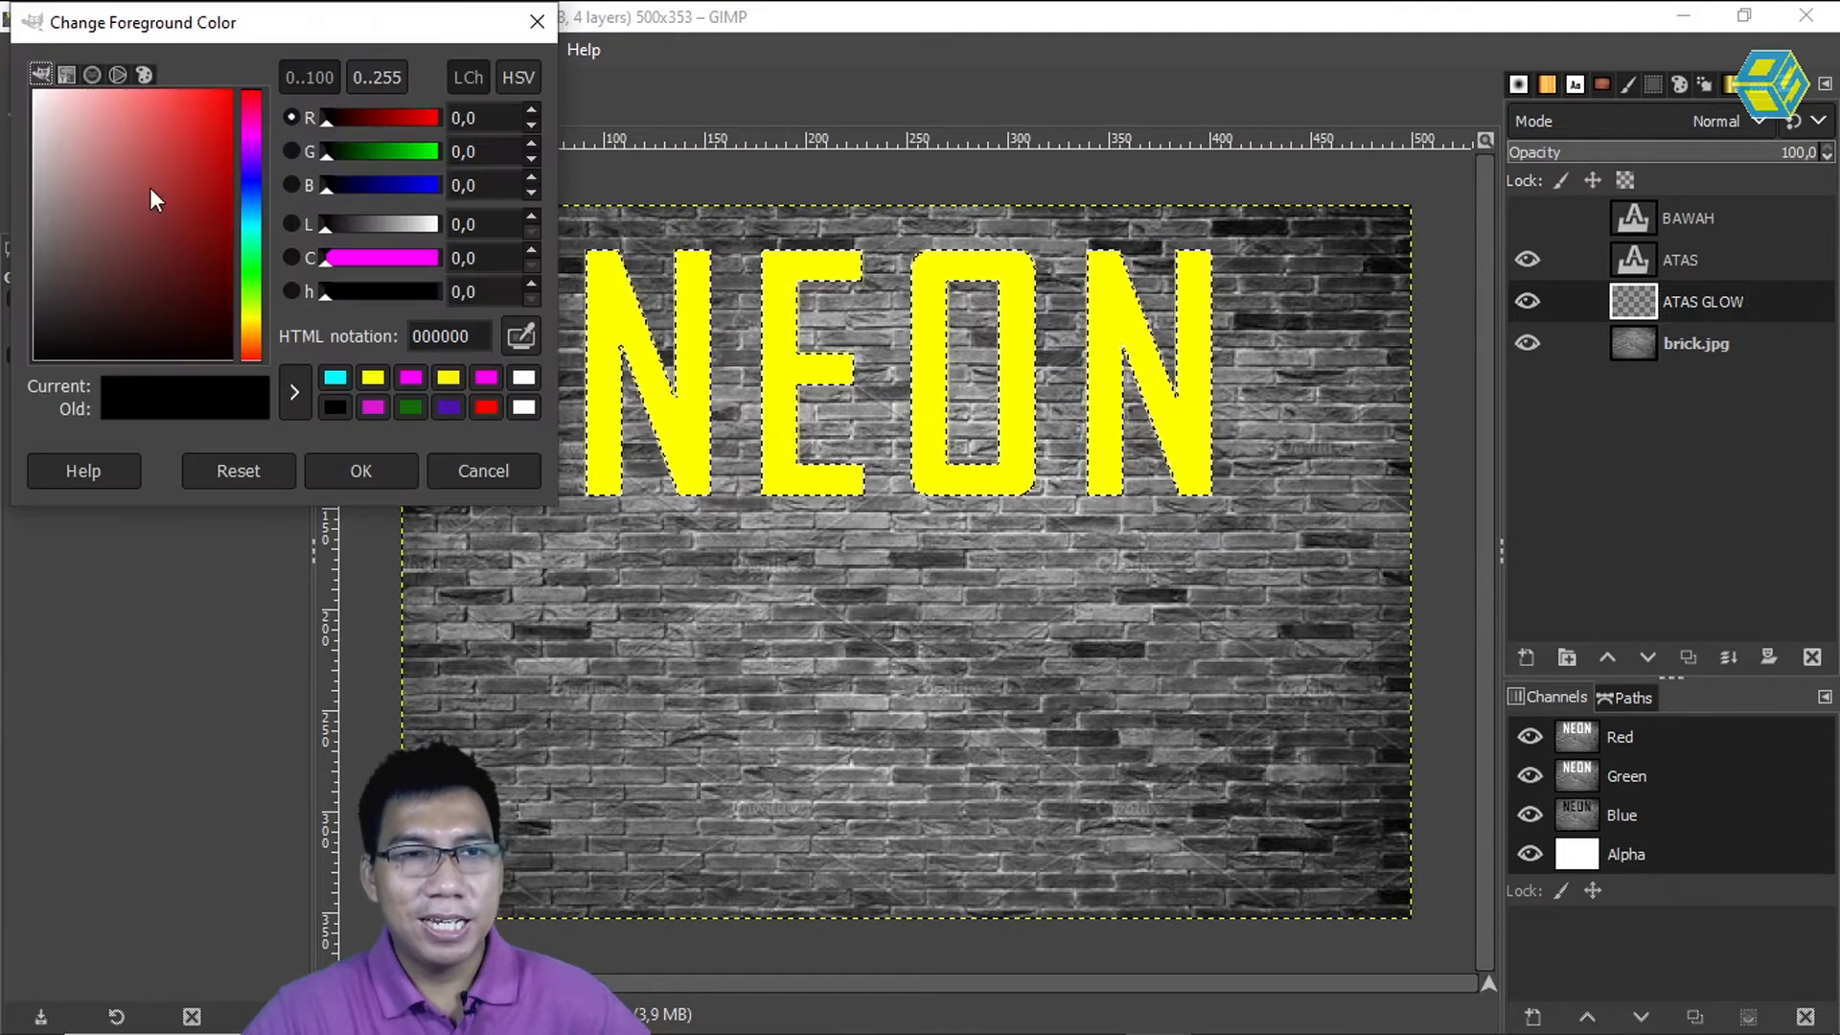
{"action": "left_click", "coordinate": [448, 376]}
{"action": "left_click", "coordinate": [370, 476]}
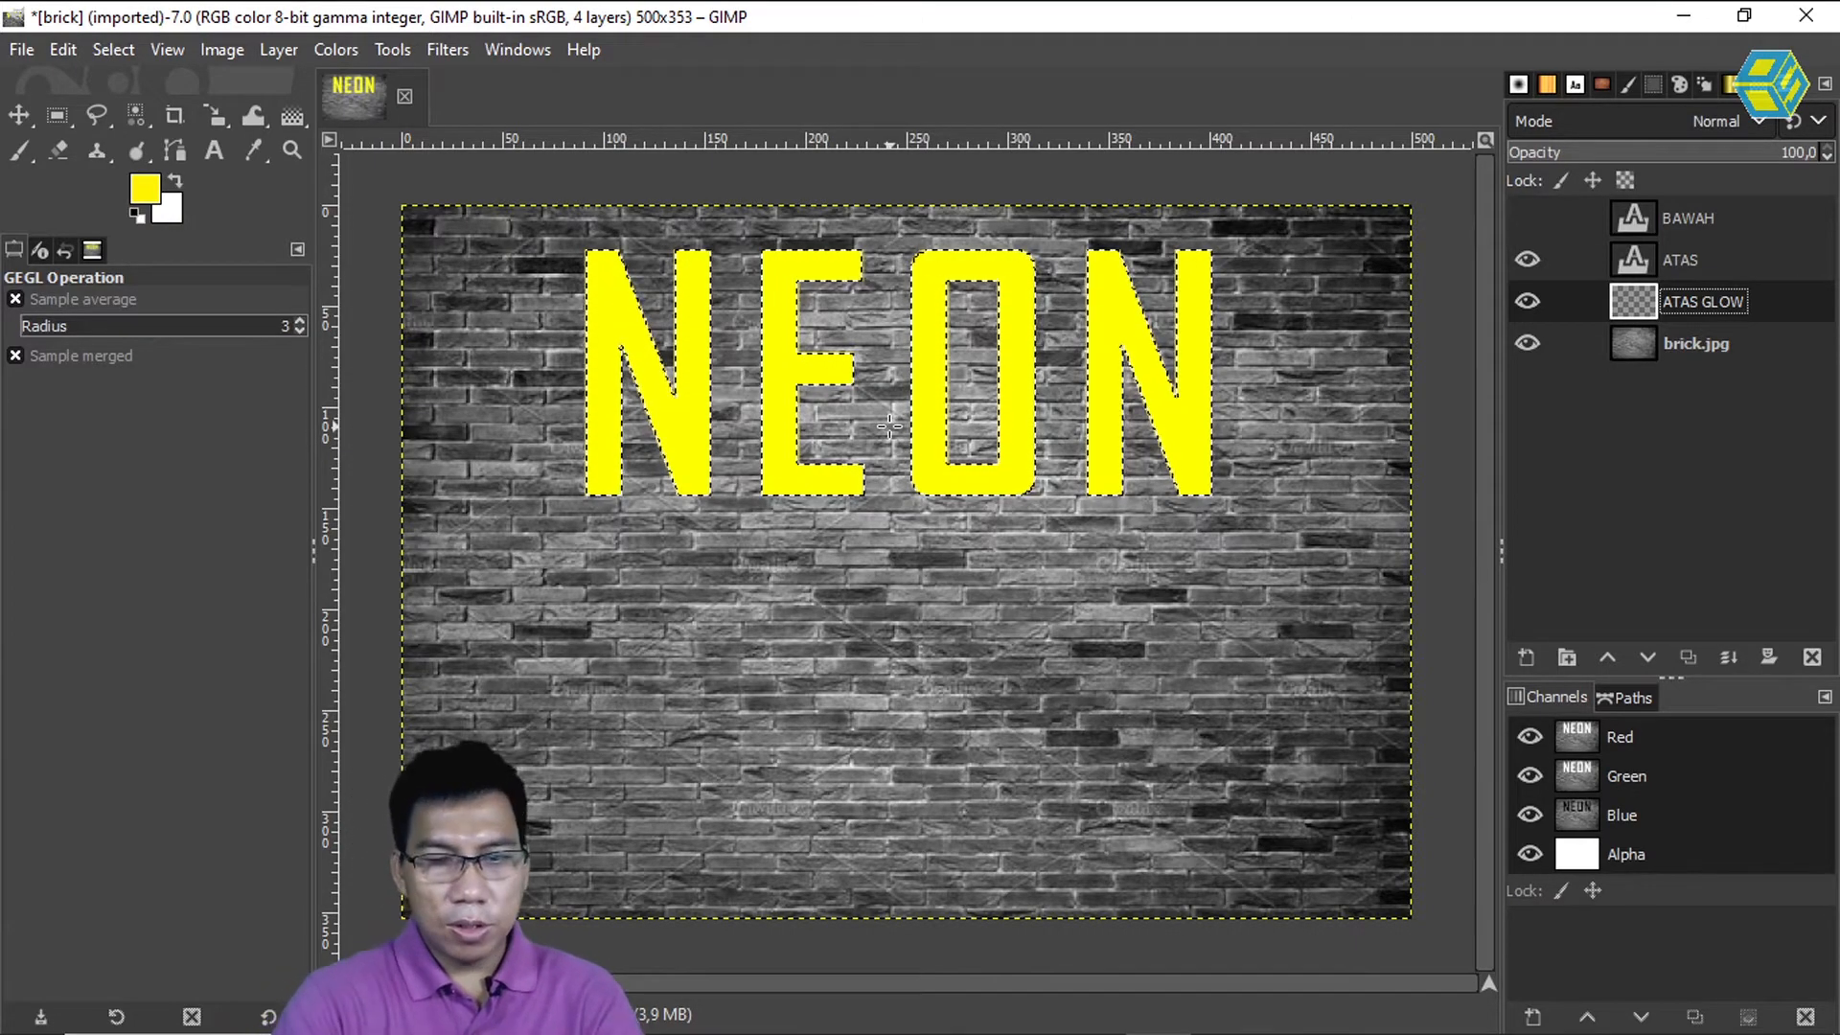
{"action": "key", "text": "ctrl+comma"}
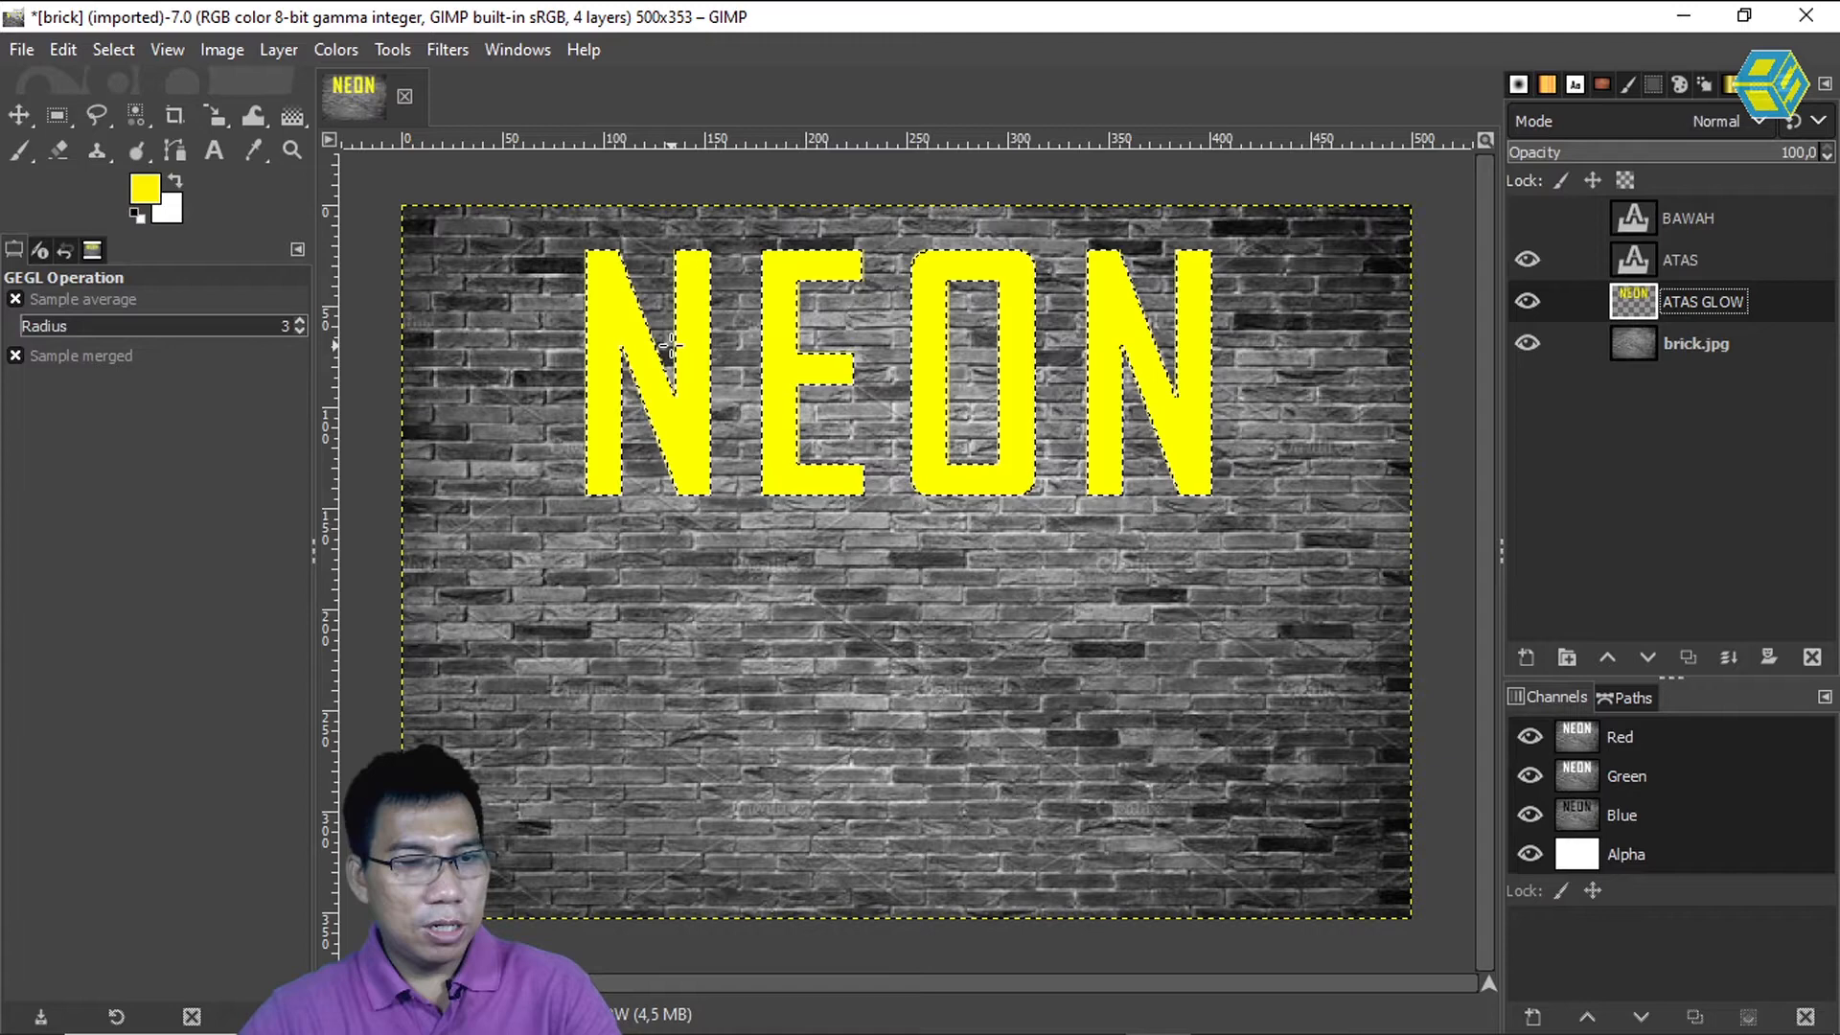
{"action": "key", "text": "ctrl+shift+a"}
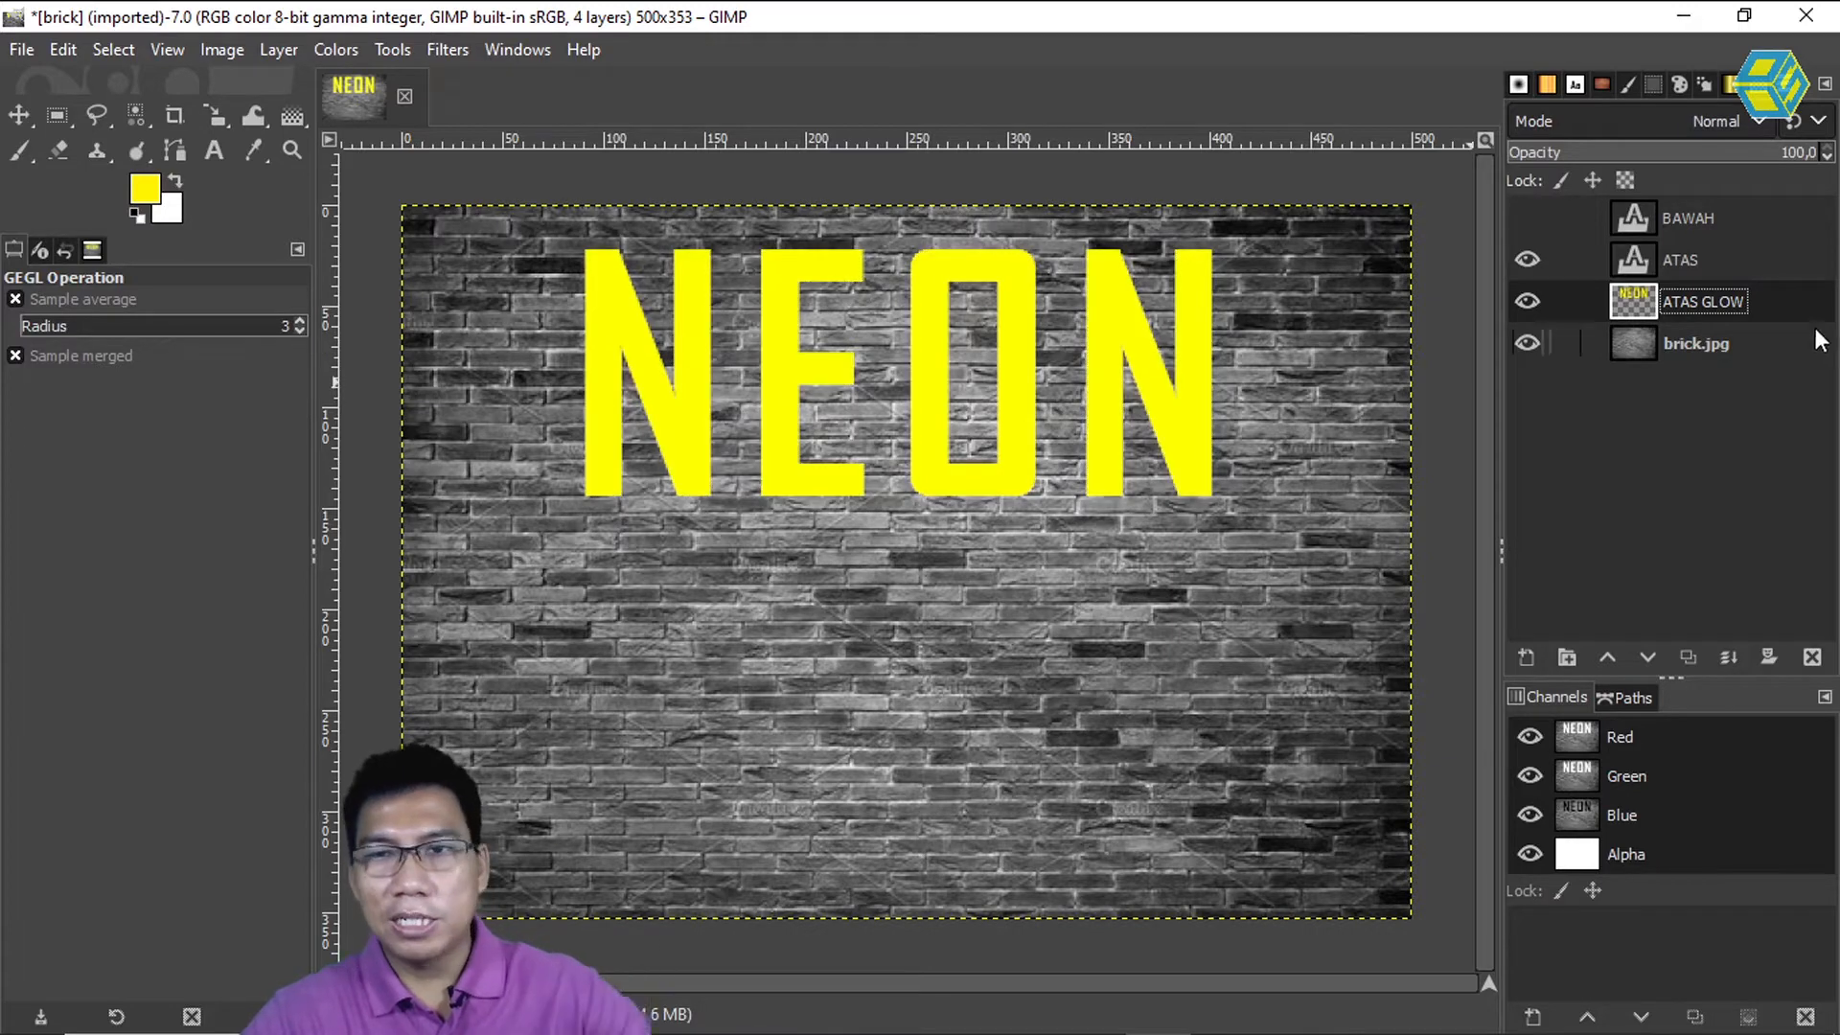
Apply a Gaussian Blur of 6.68 in both X and Y to the ATAS GLOW layer
{"action": "left_click", "coordinate": [447, 48]}
{"action": "mouse_move", "coordinate": [531, 221]}
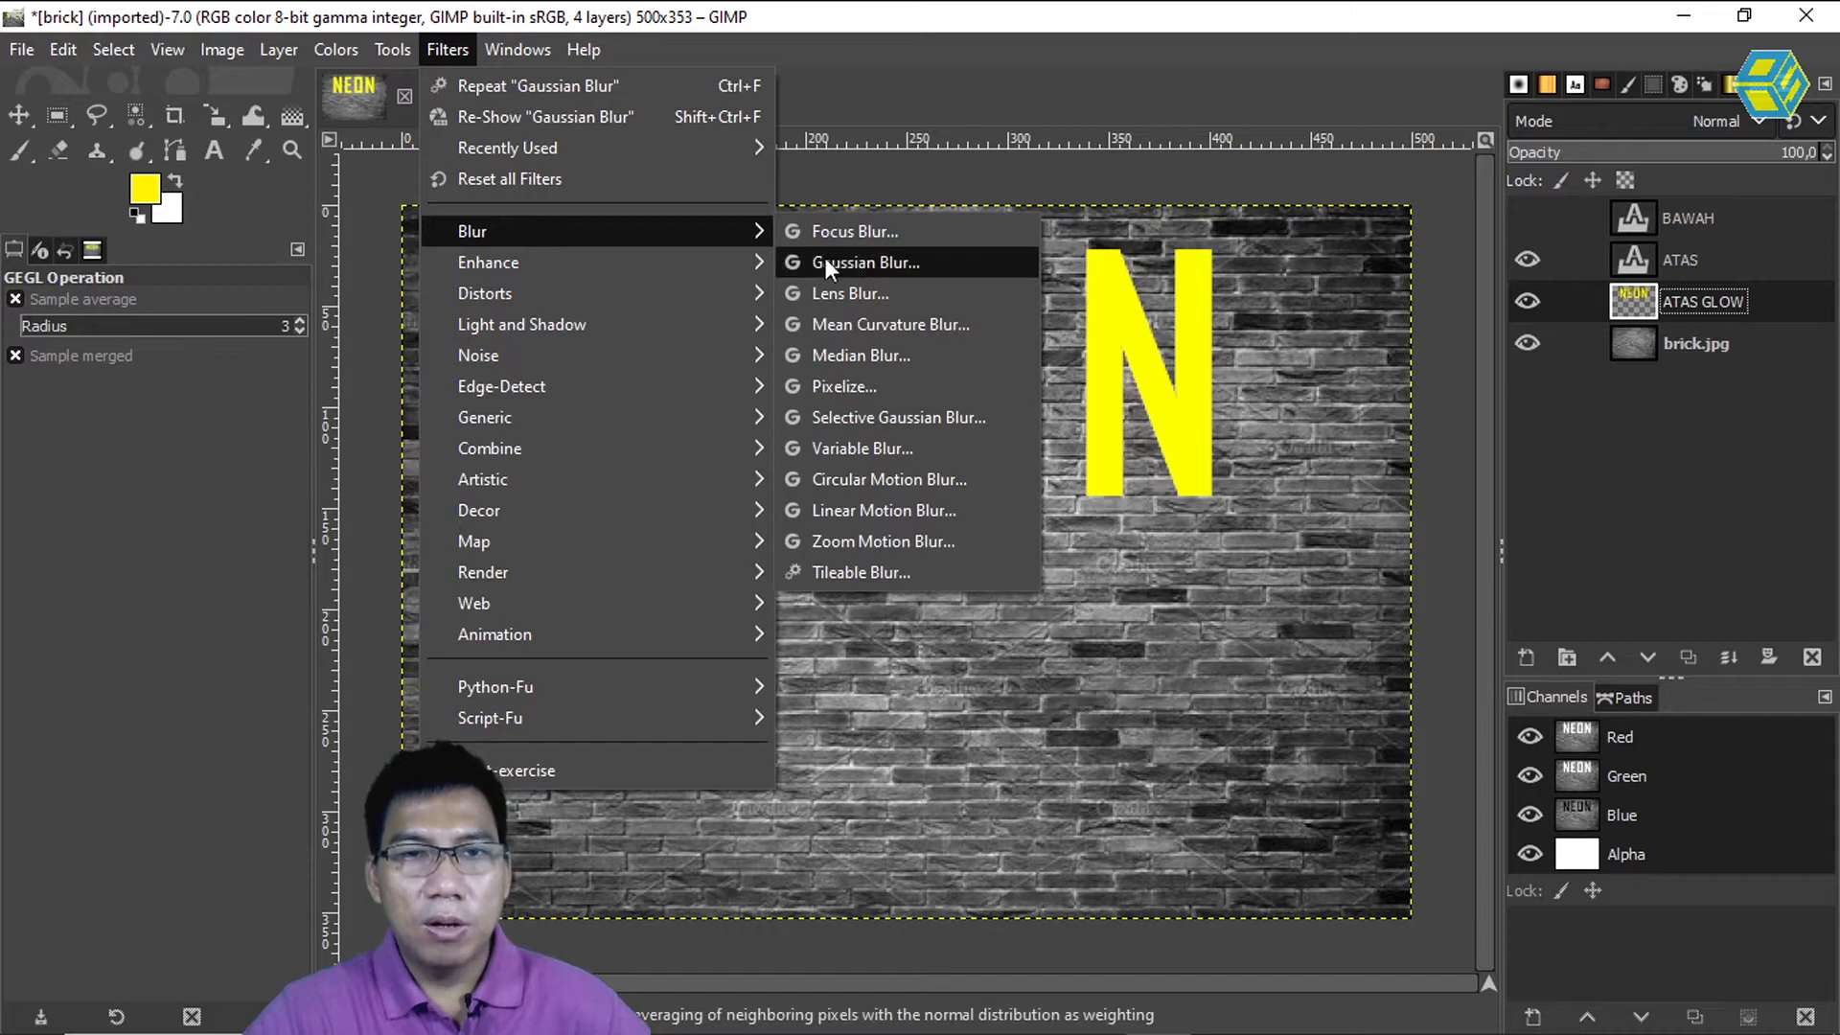
{"action": "left_click", "coordinate": [853, 261]}
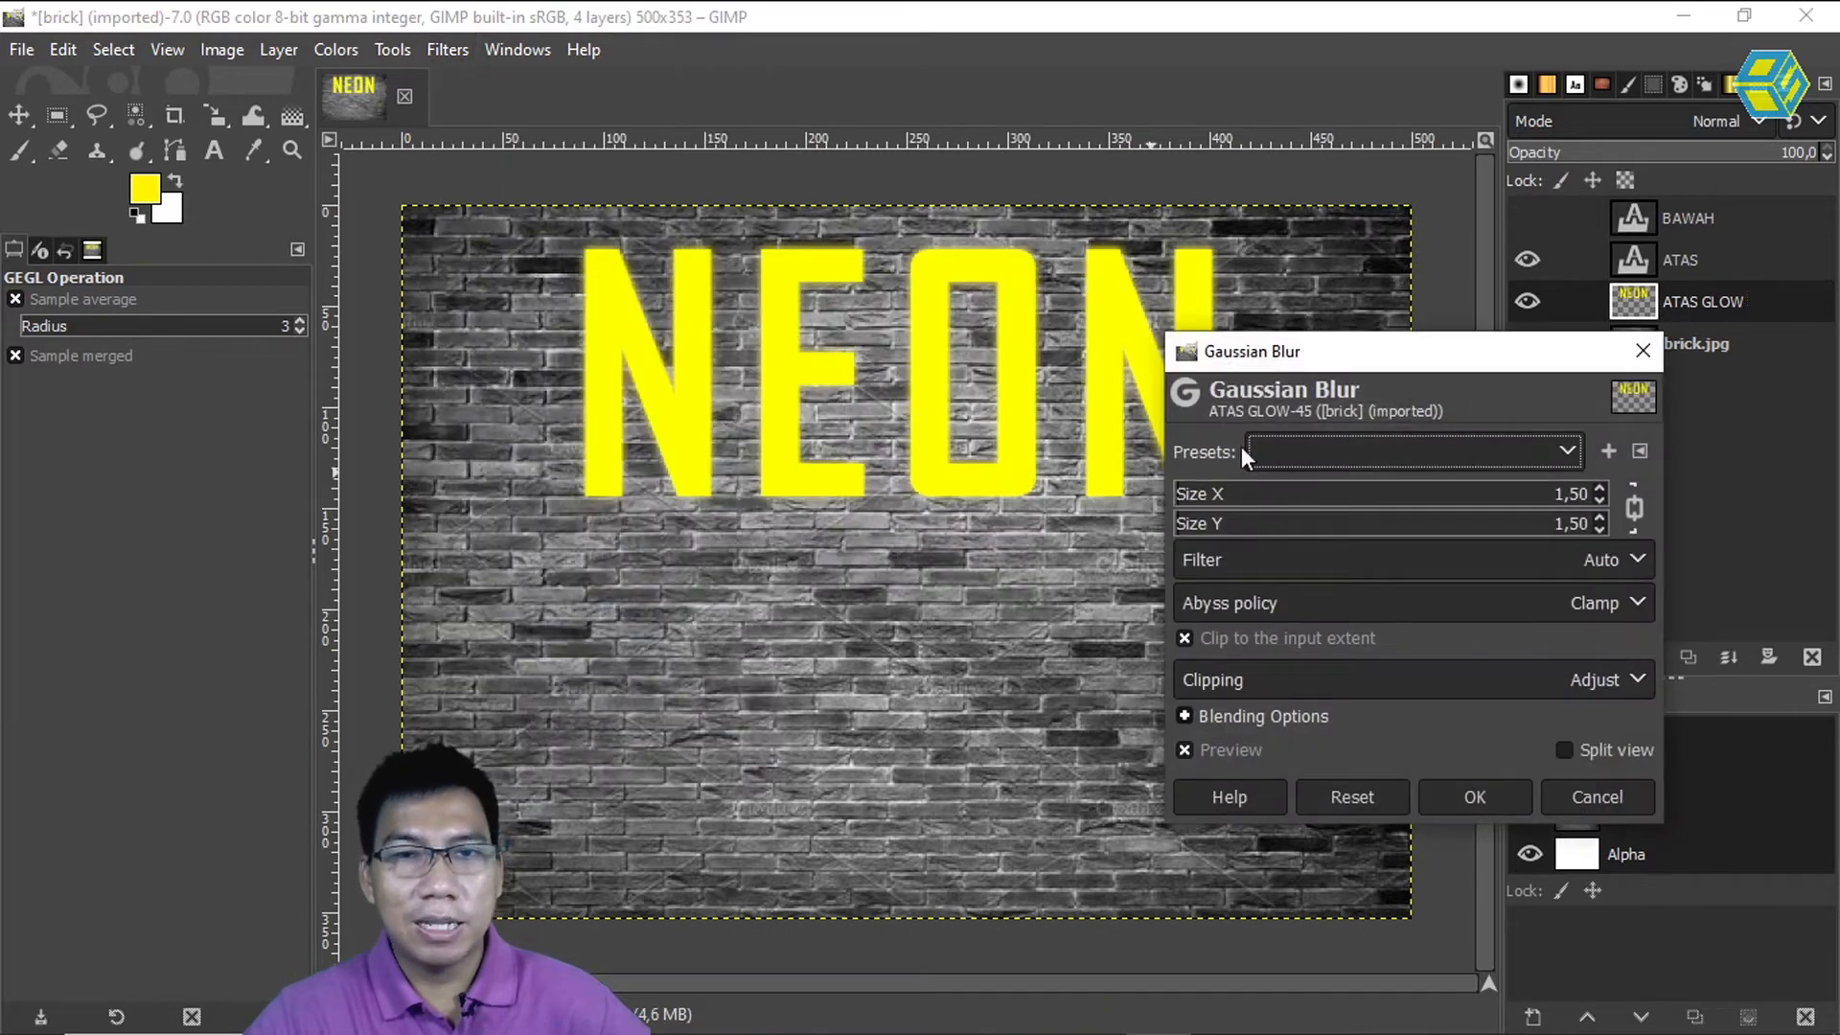
{"action": "left_click_drag", "start_coordinate": [1359, 361], "coordinate": [946, 551]}
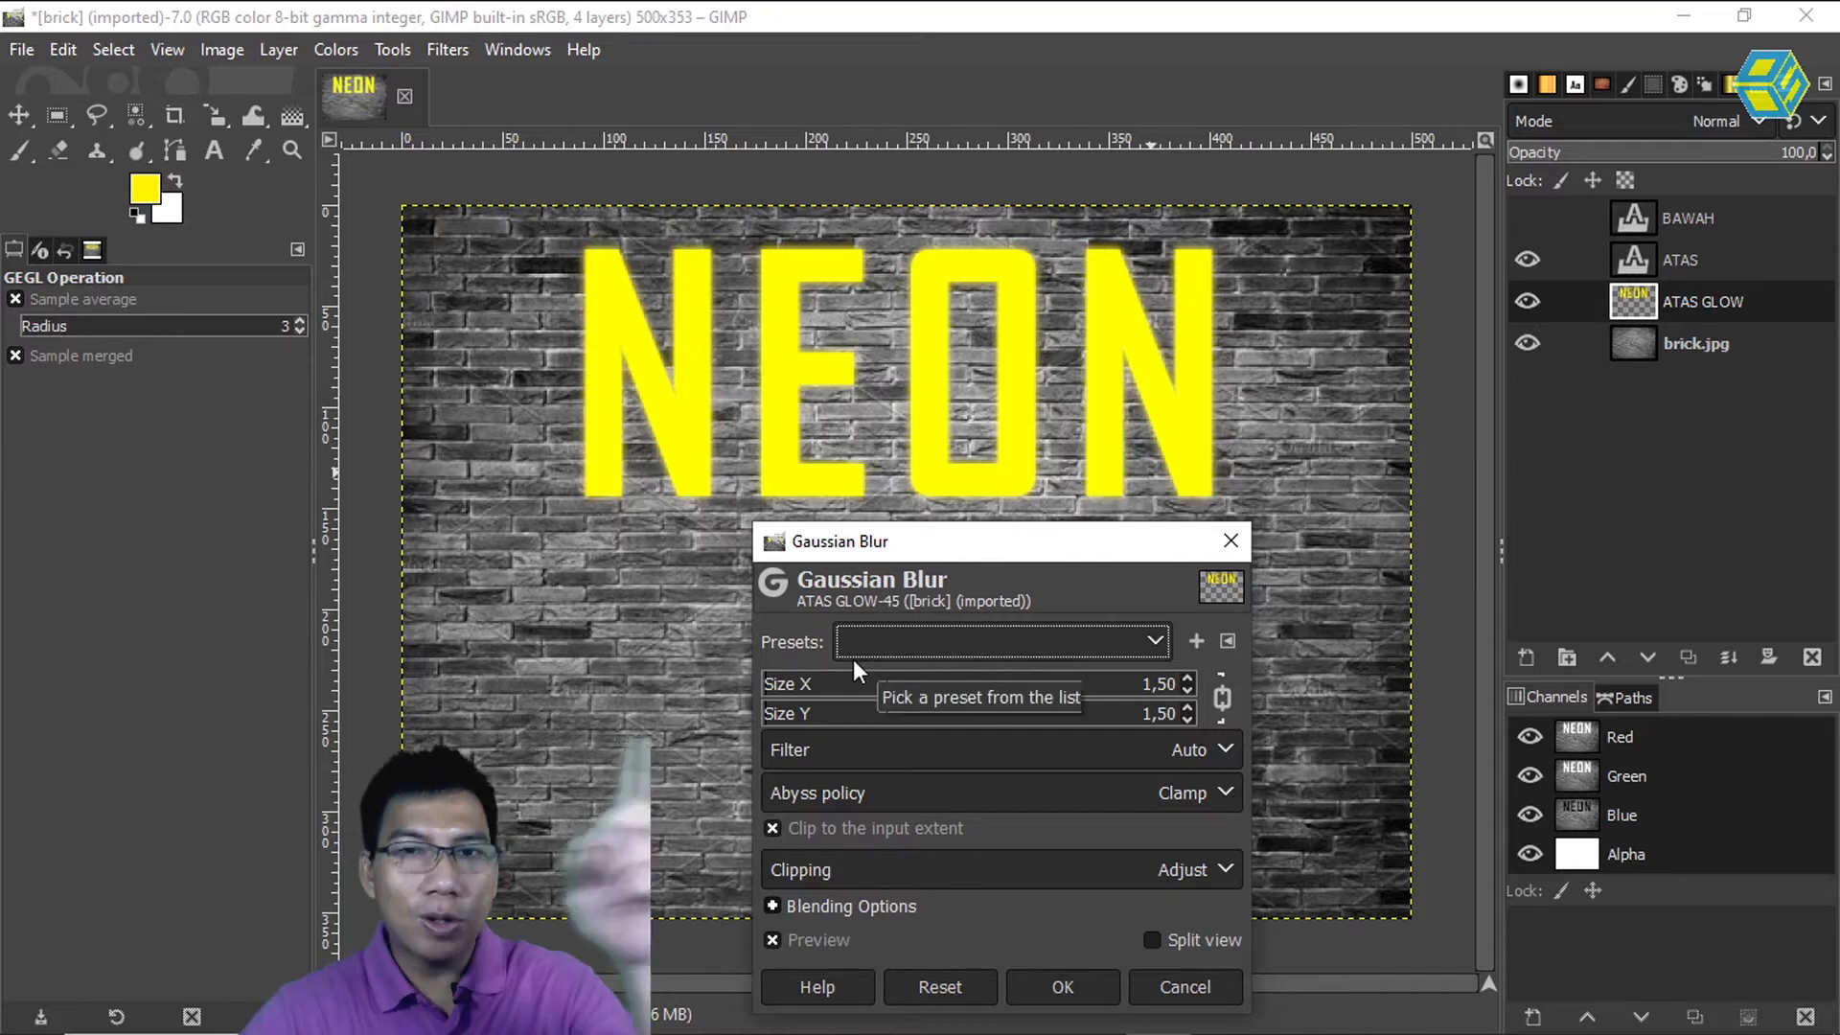
{"action": "left_click_drag", "start_coordinate": [778, 683], "coordinate": [864, 688]}
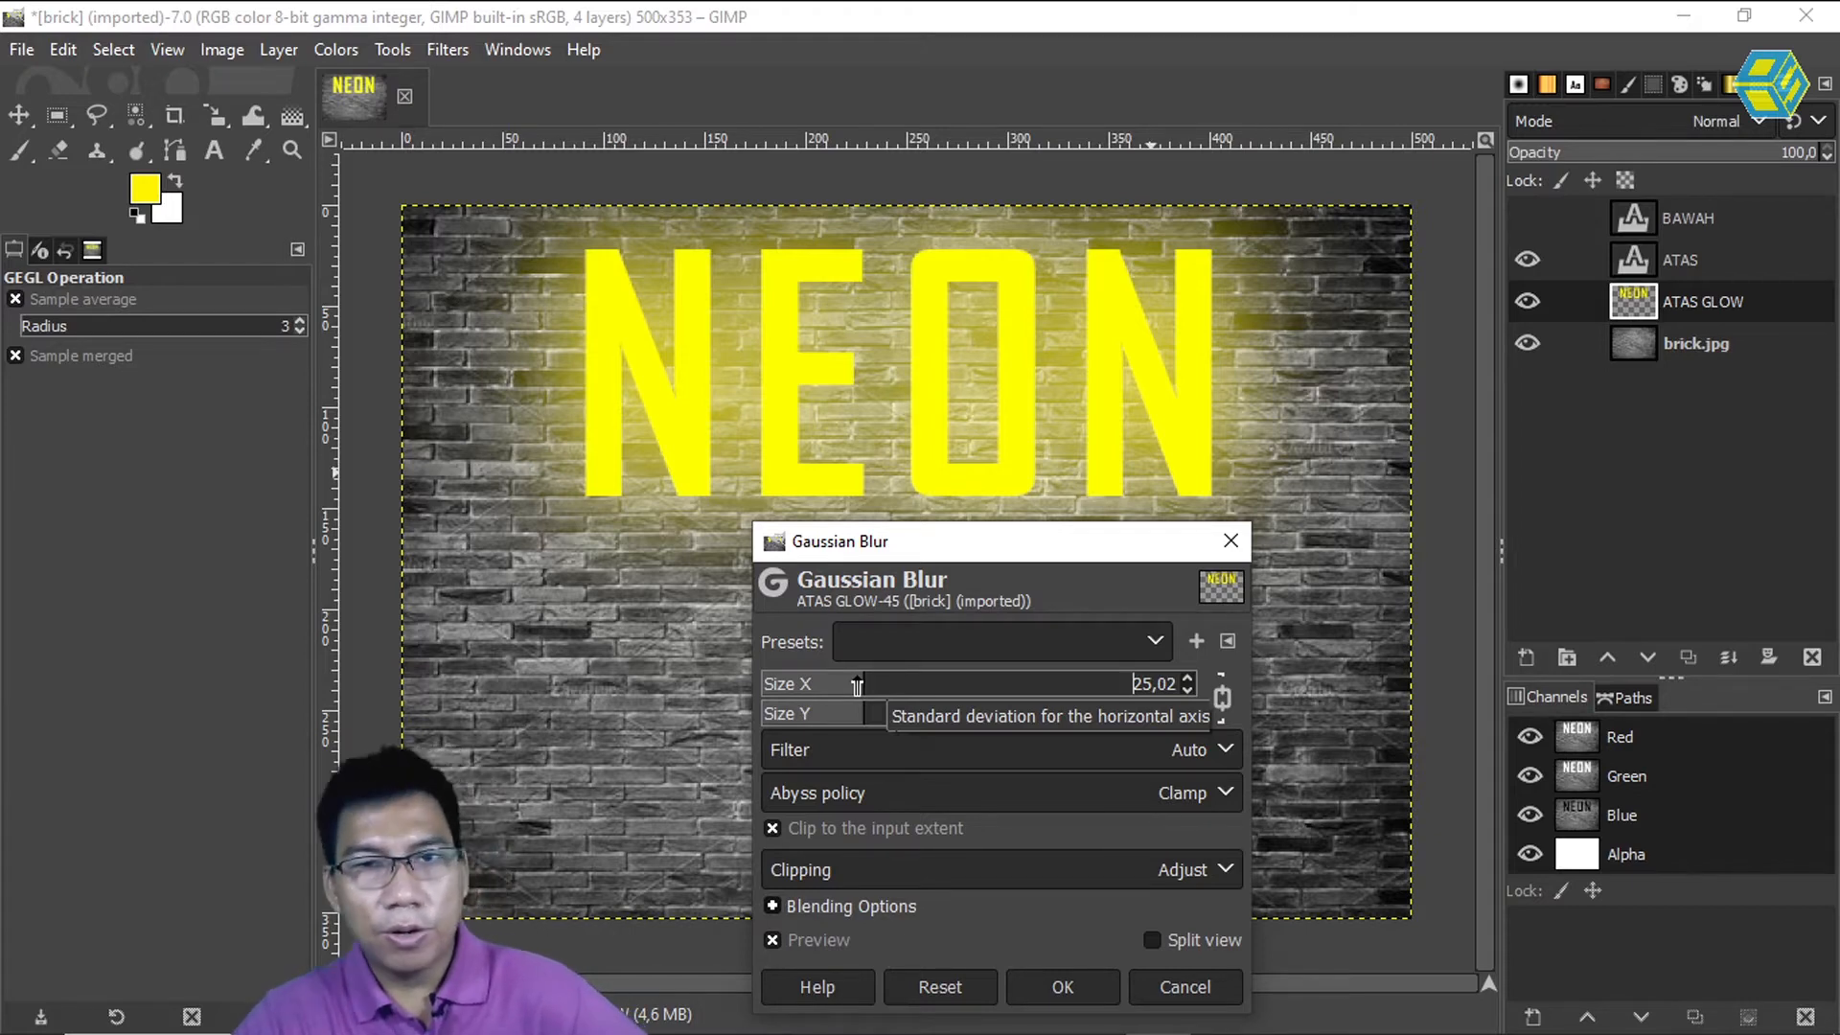
{"action": "left_click_drag", "start_coordinate": [863, 694], "coordinate": [788, 700]}
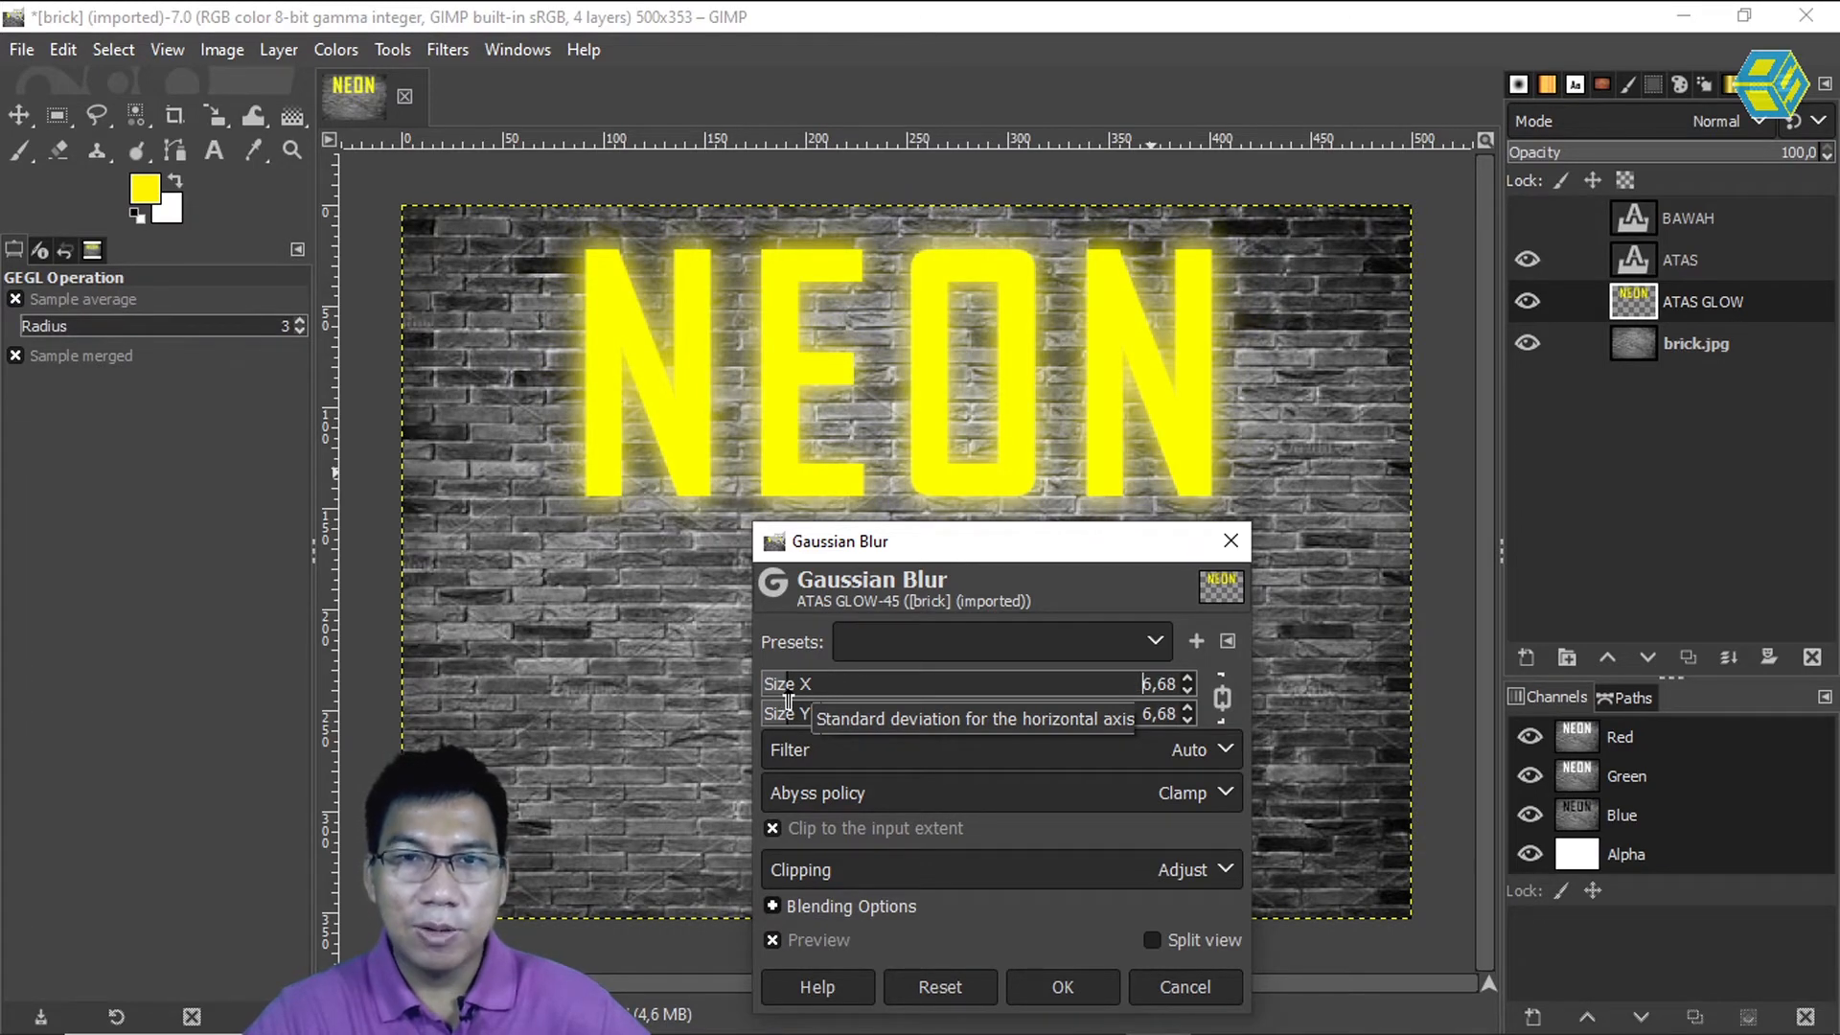
{"action": "left_click", "coordinate": [1062, 995]}
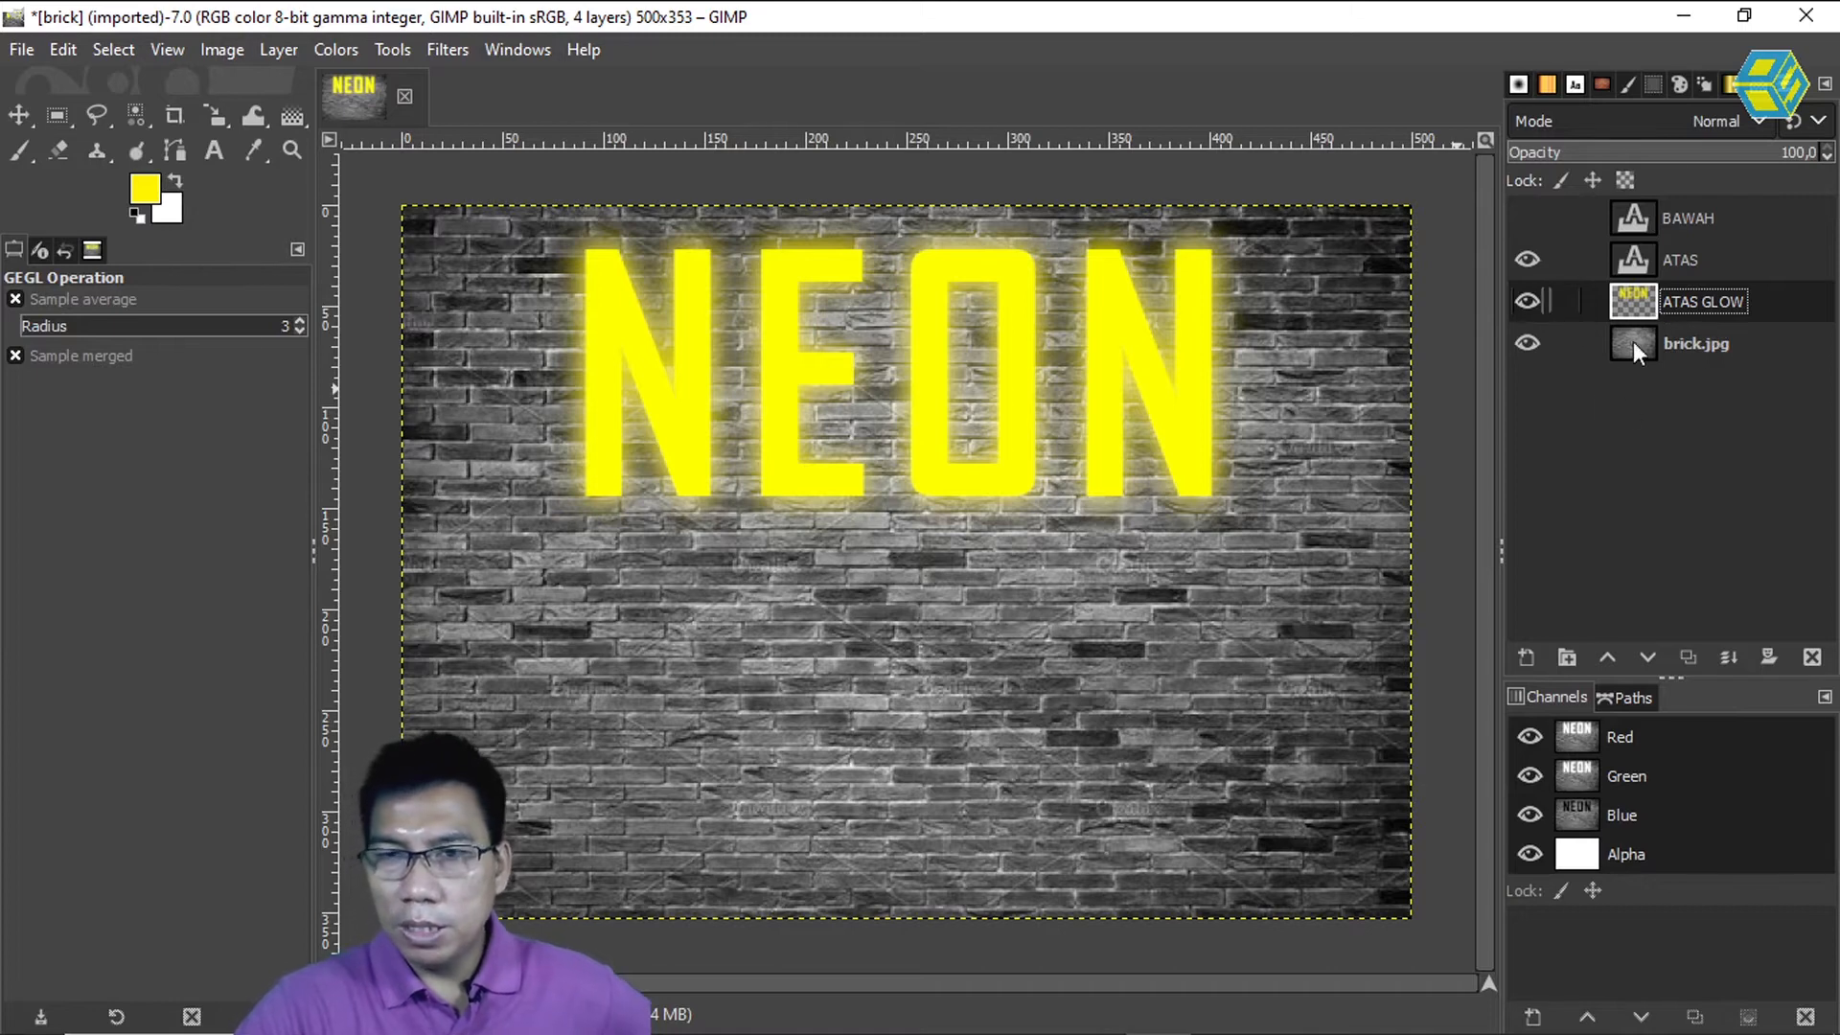
Add a transparent 500 × 353 px layer named efek bias cahaya kuning and place it beneath the ATAS GLOW layer
{"action": "left_click", "coordinate": [1526, 657]}
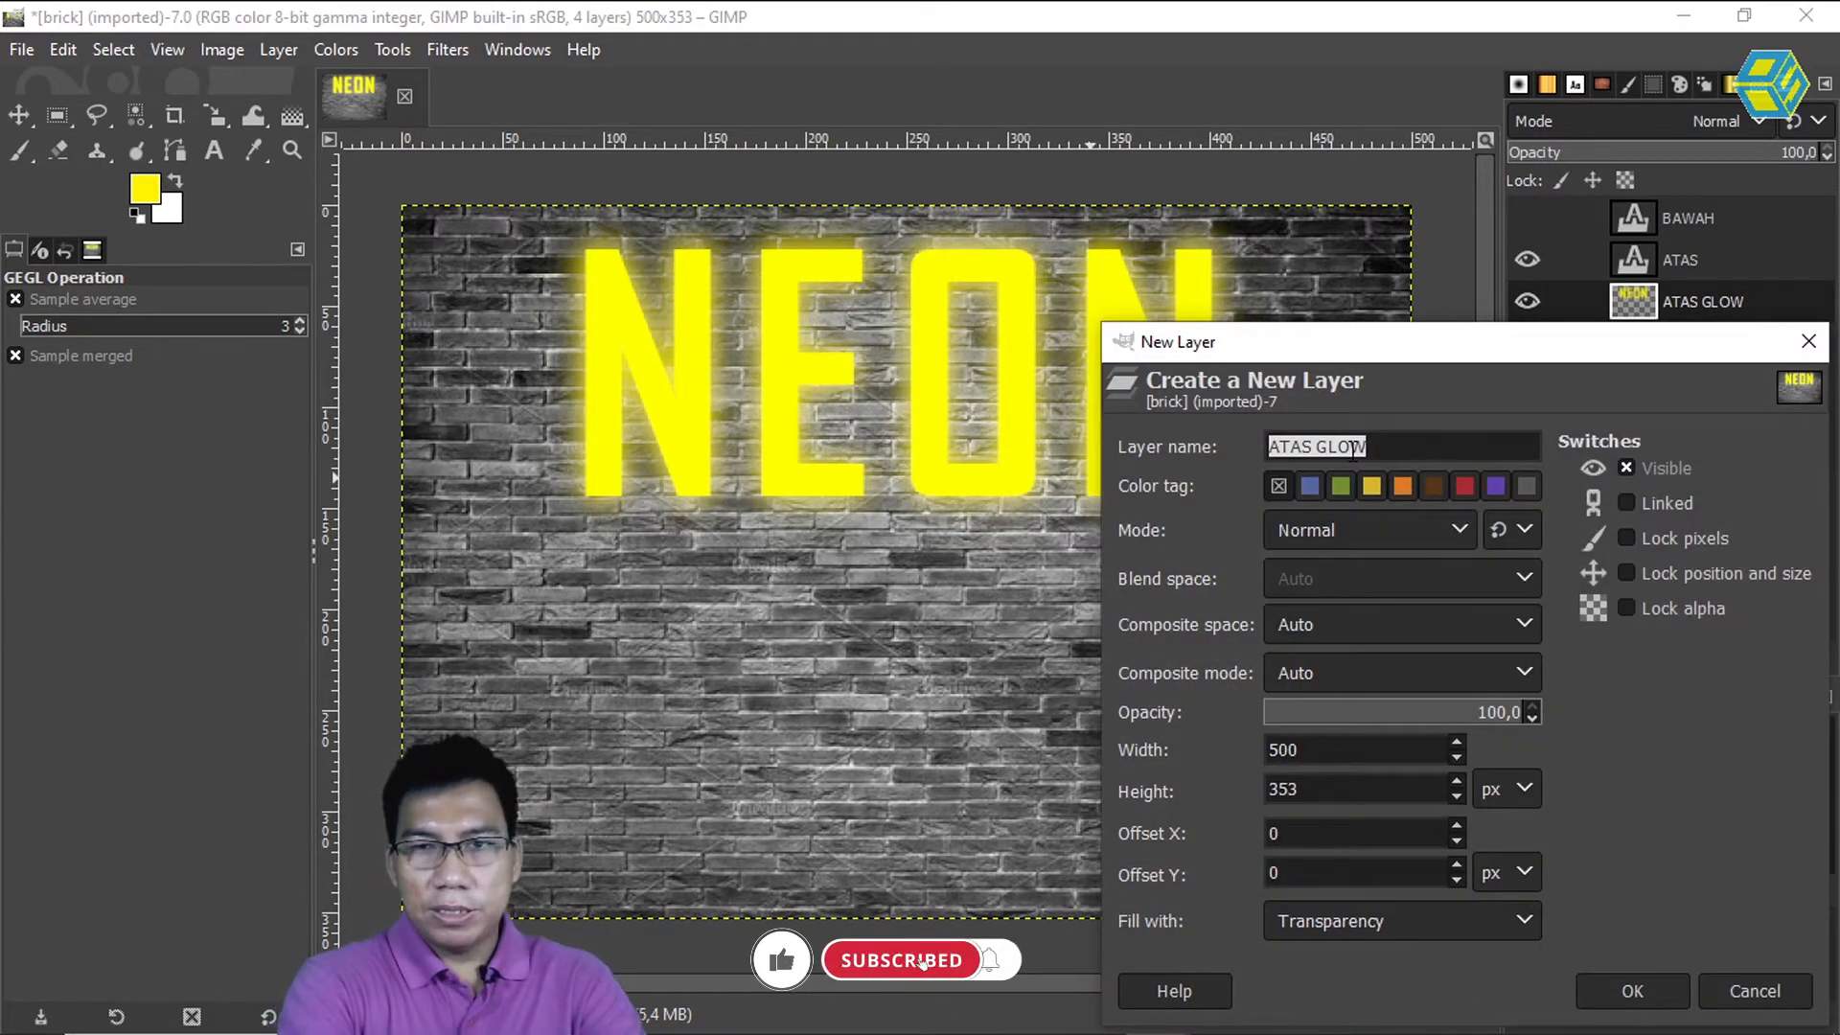
{"action": "type", "text": "efek bias cahaya kuning"}
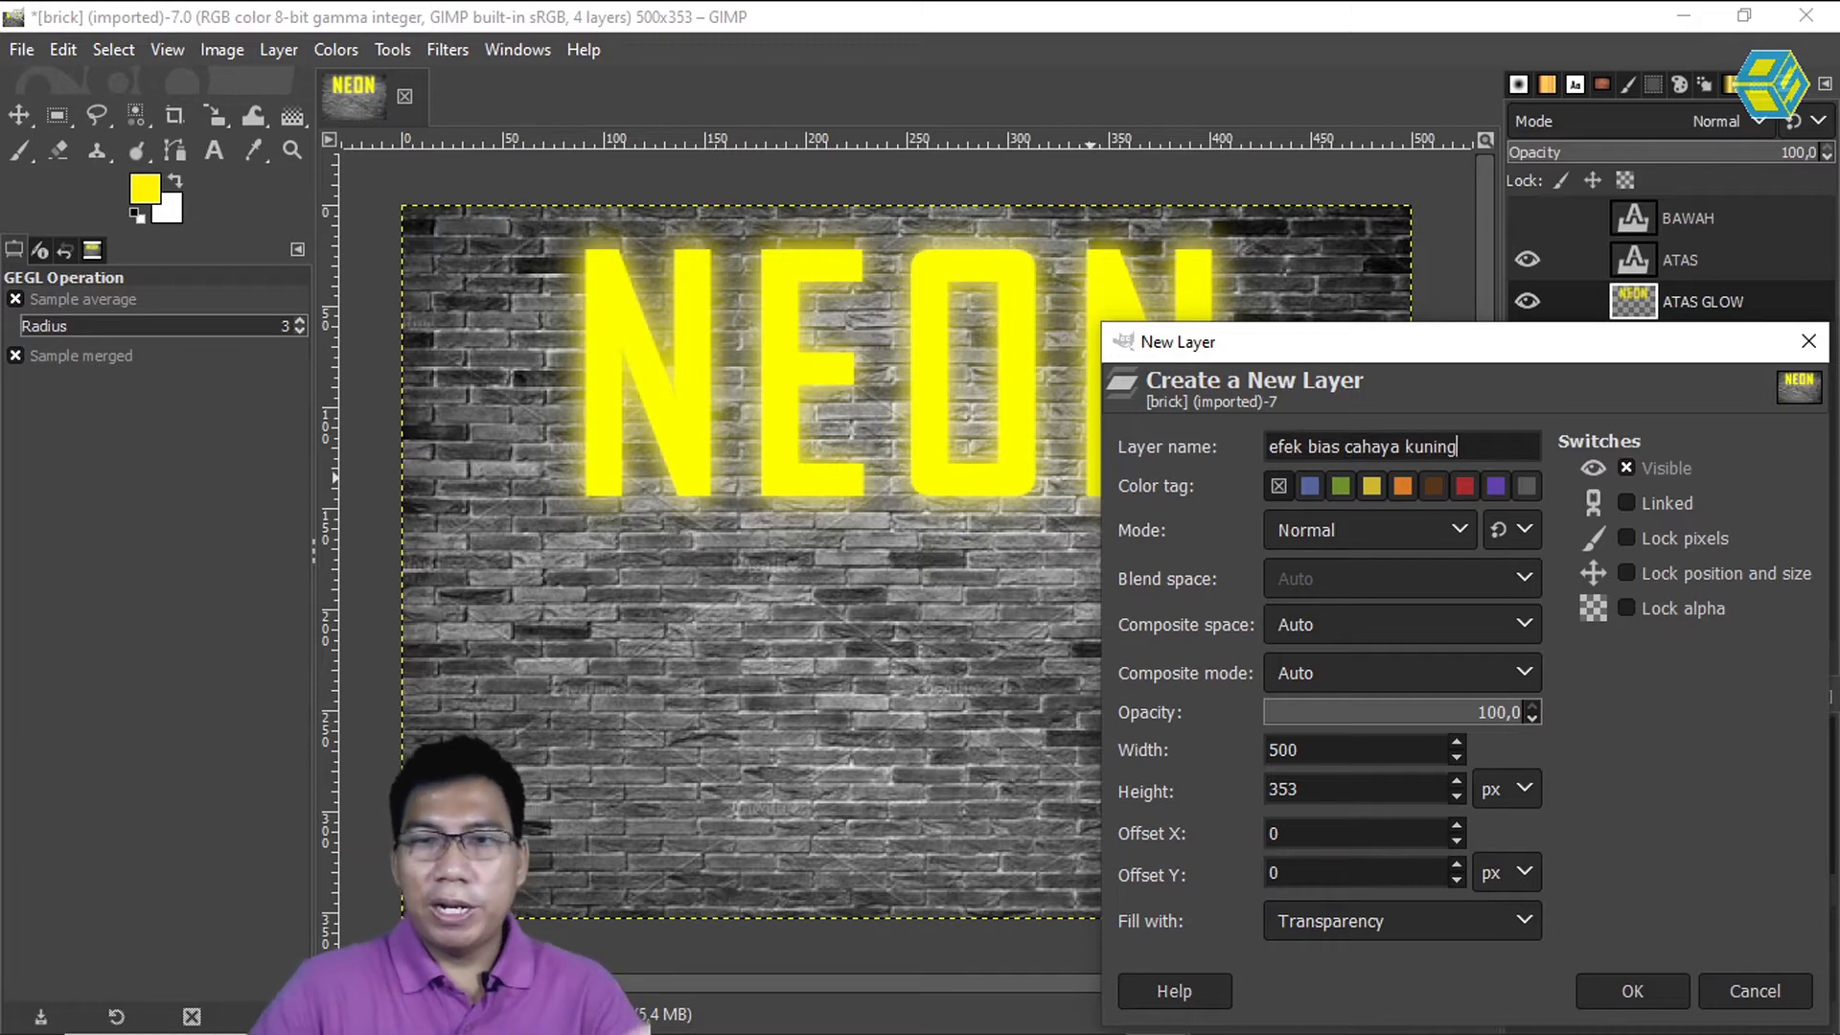
{"action": "left_click", "coordinate": [1633, 990]}
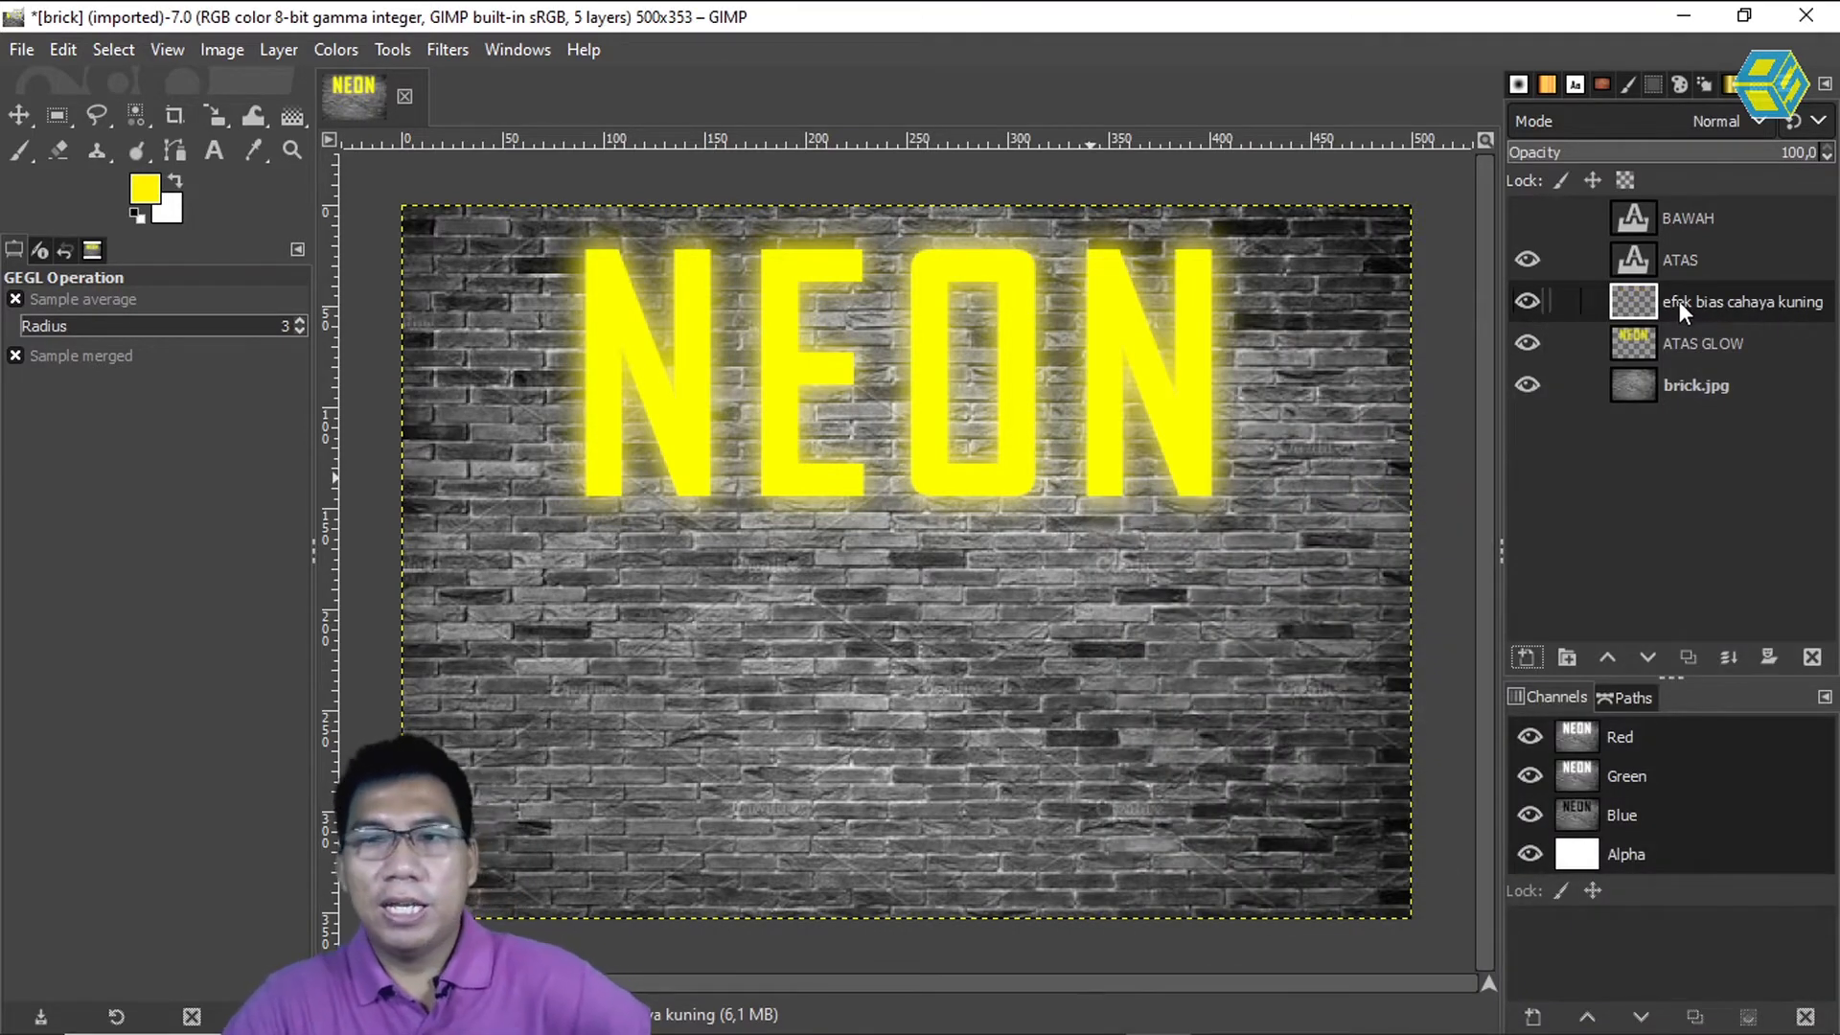
{"action": "left_click_drag", "start_coordinate": [1679, 299], "coordinate": [1677, 358]}
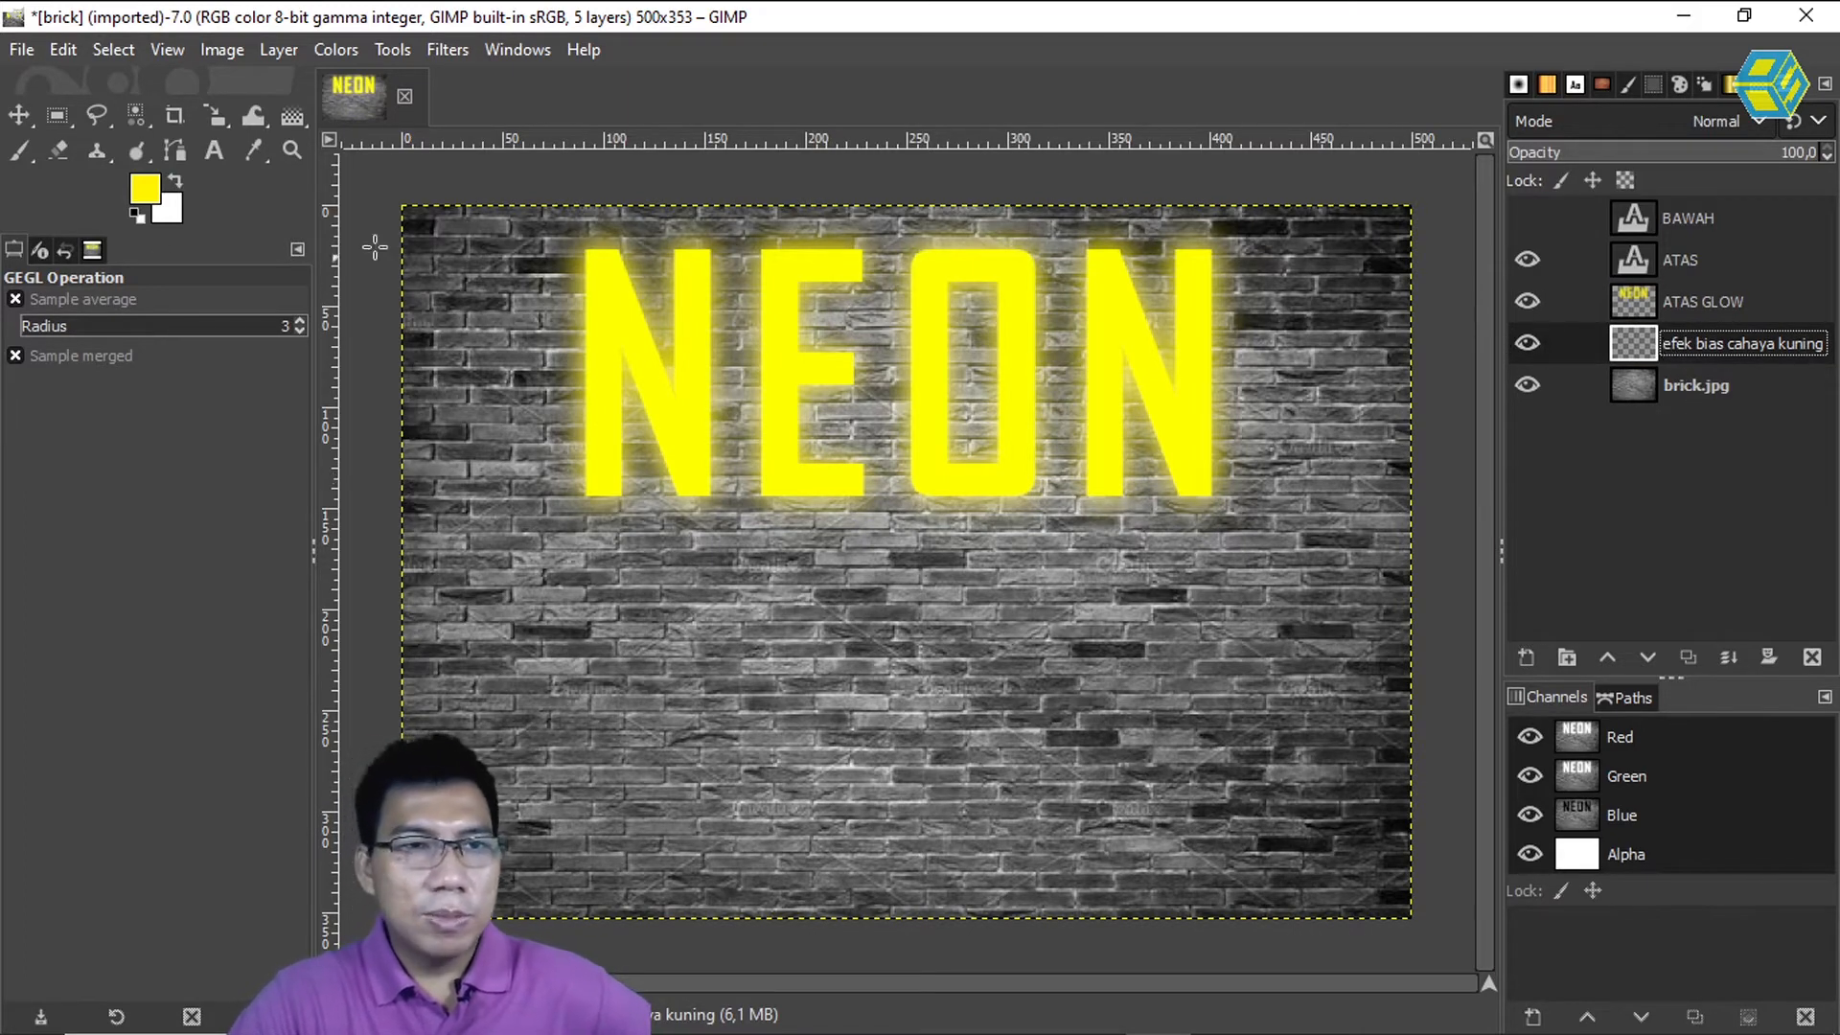
Try yellow Paintbrush dabs below the text at hardness 100 and at hardness 0, undoing each one
{"action": "left_click", "coordinate": [23, 156]}
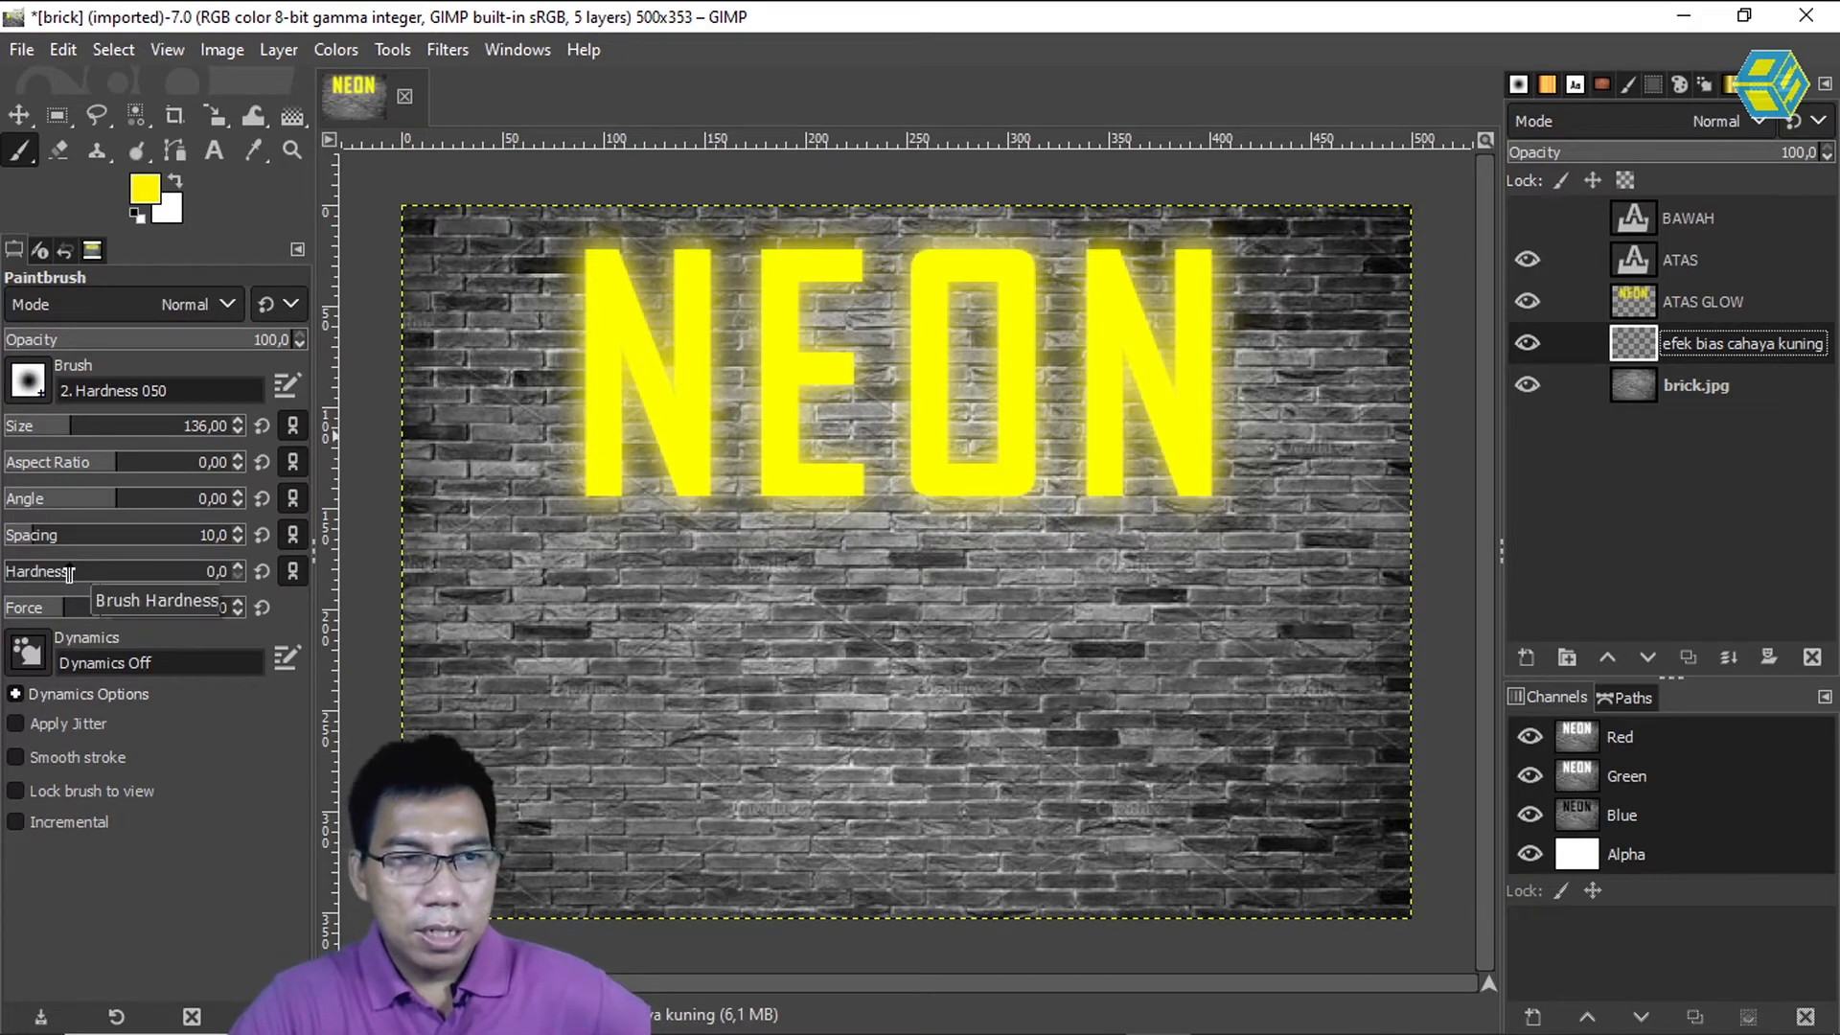
{"action": "left_click_drag", "start_coordinate": [70, 571], "coordinate": [277, 573]}
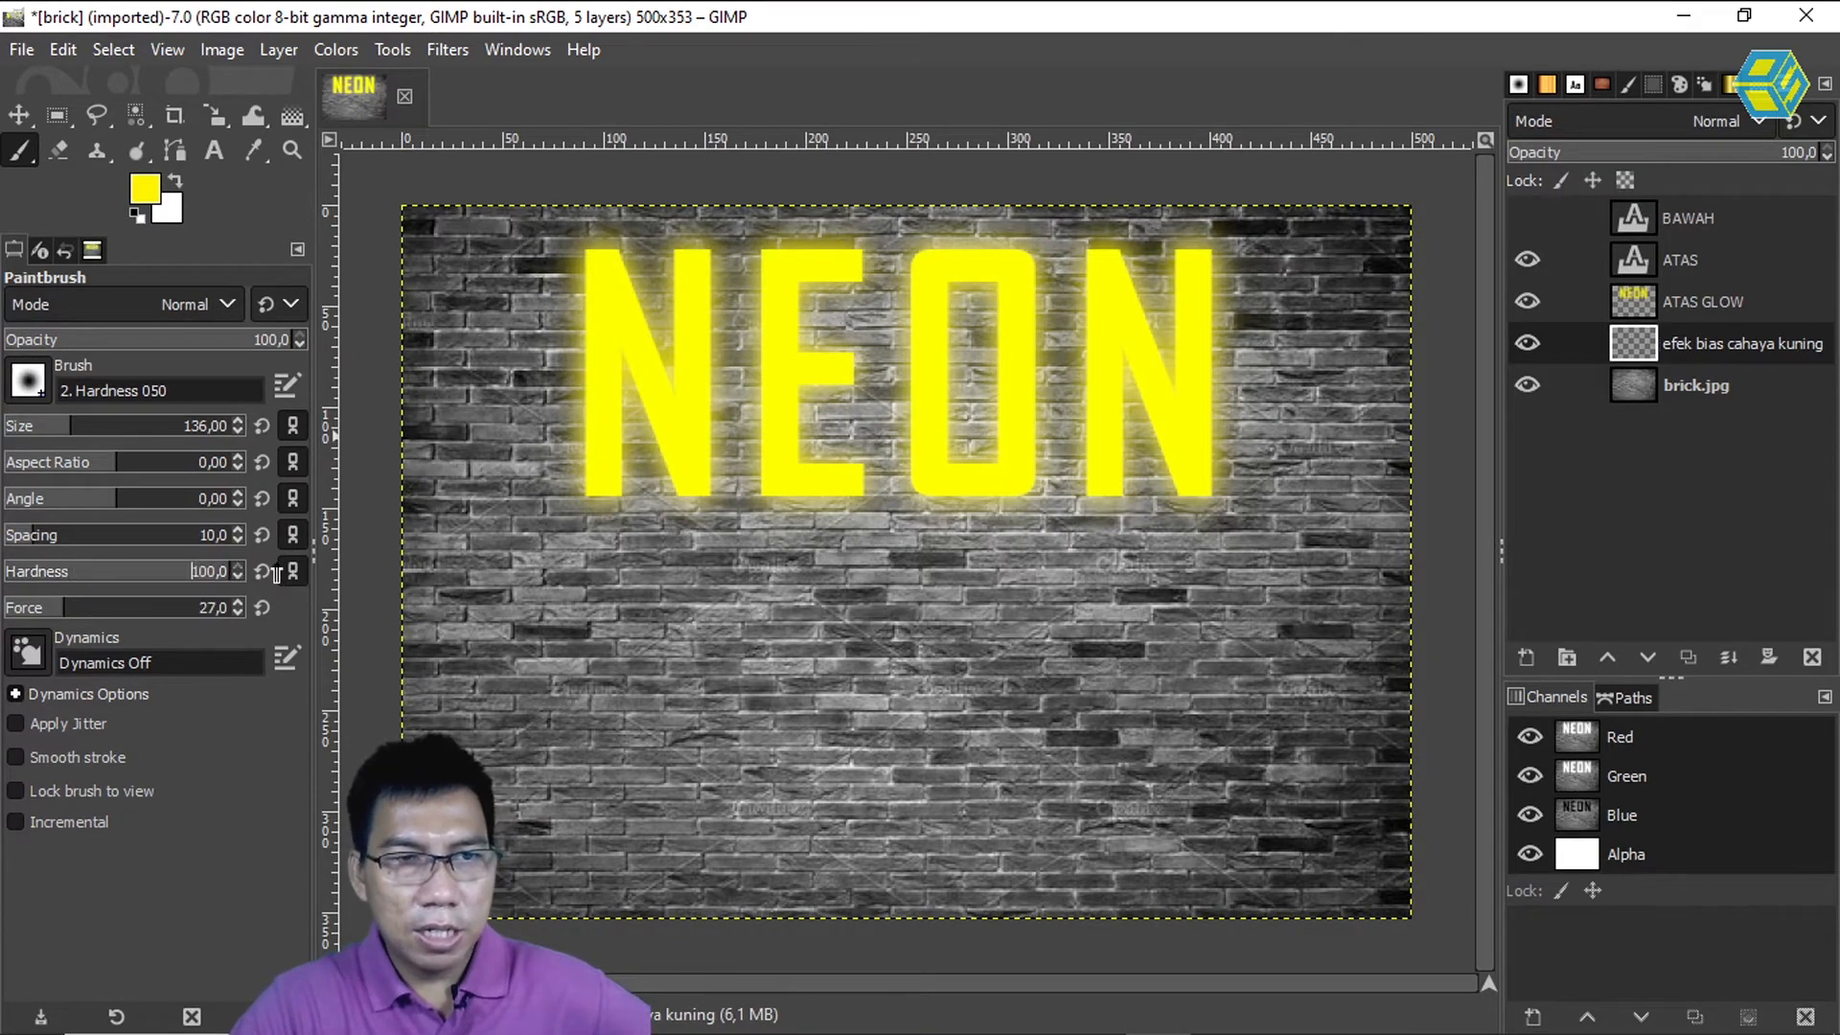
{"action": "mouse_move", "coordinate": [745, 739]}
{"action": "left_mouse_down"}
{"action": "mouse_move", "coordinate": [782, 715]}
{"action": "mouse_move", "coordinate": [721, 745]}
{"action": "left_mouse_up"}
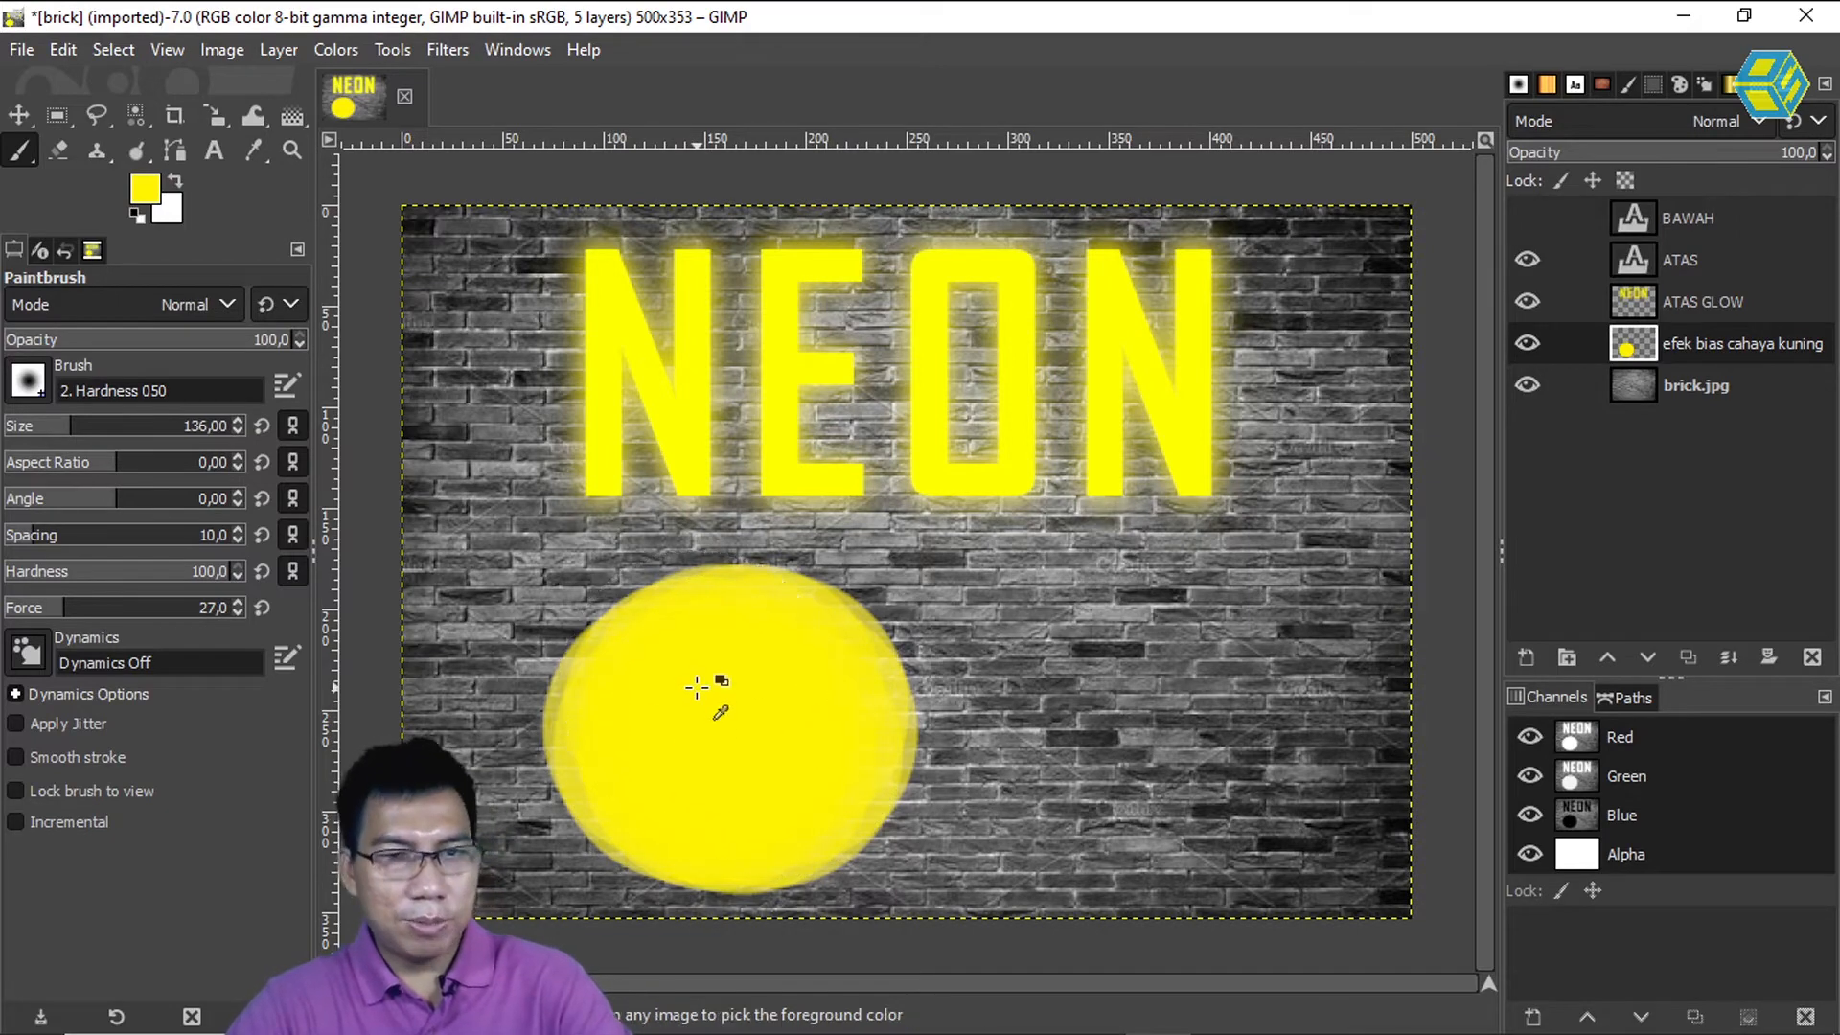
{"action": "key", "text": "ctrl+z"}
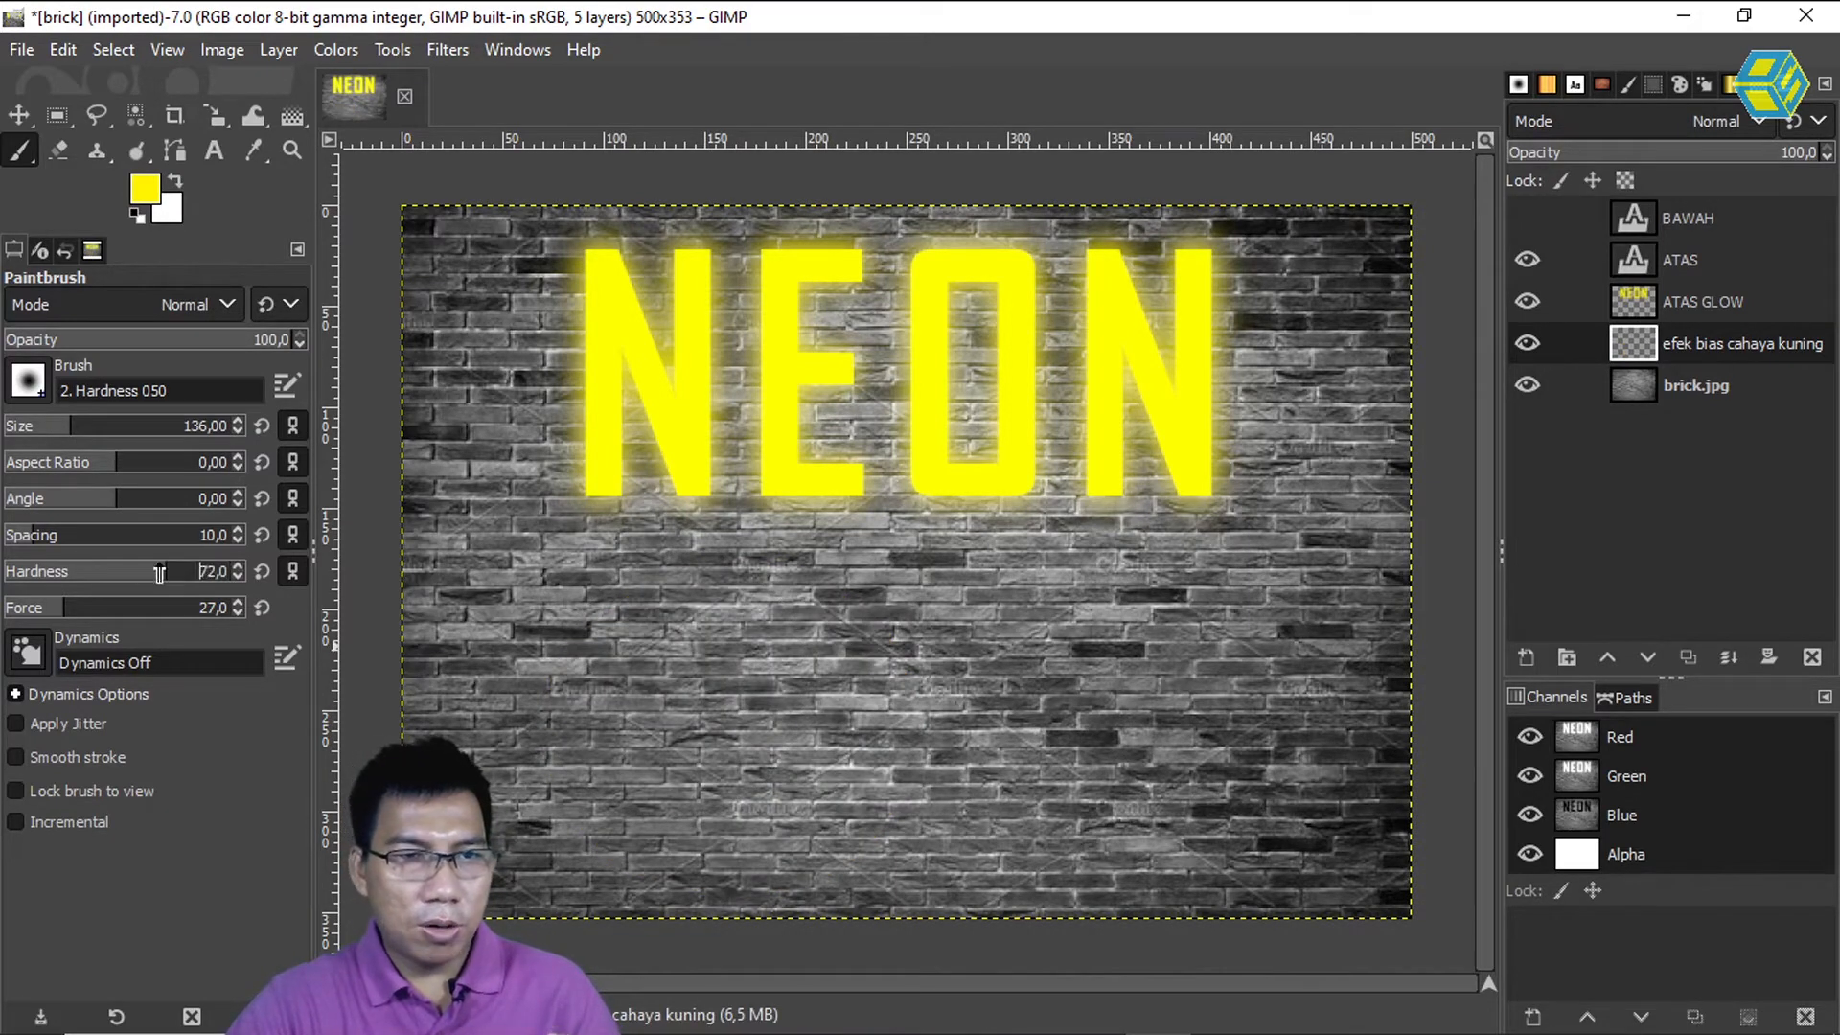
{"action": "left_click_drag", "start_coordinate": [173, 575], "coordinate": [14, 589]}
{"action": "mouse_move", "coordinate": [713, 738]}
{"action": "left_mouse_down"}
{"action": "mouse_move", "coordinate": [780, 734]}
{"action": "mouse_move", "coordinate": [705, 781]}
{"action": "mouse_move", "coordinate": [756, 690]}
{"action": "mouse_move", "coordinate": [776, 746]}
{"action": "left_mouse_up"}
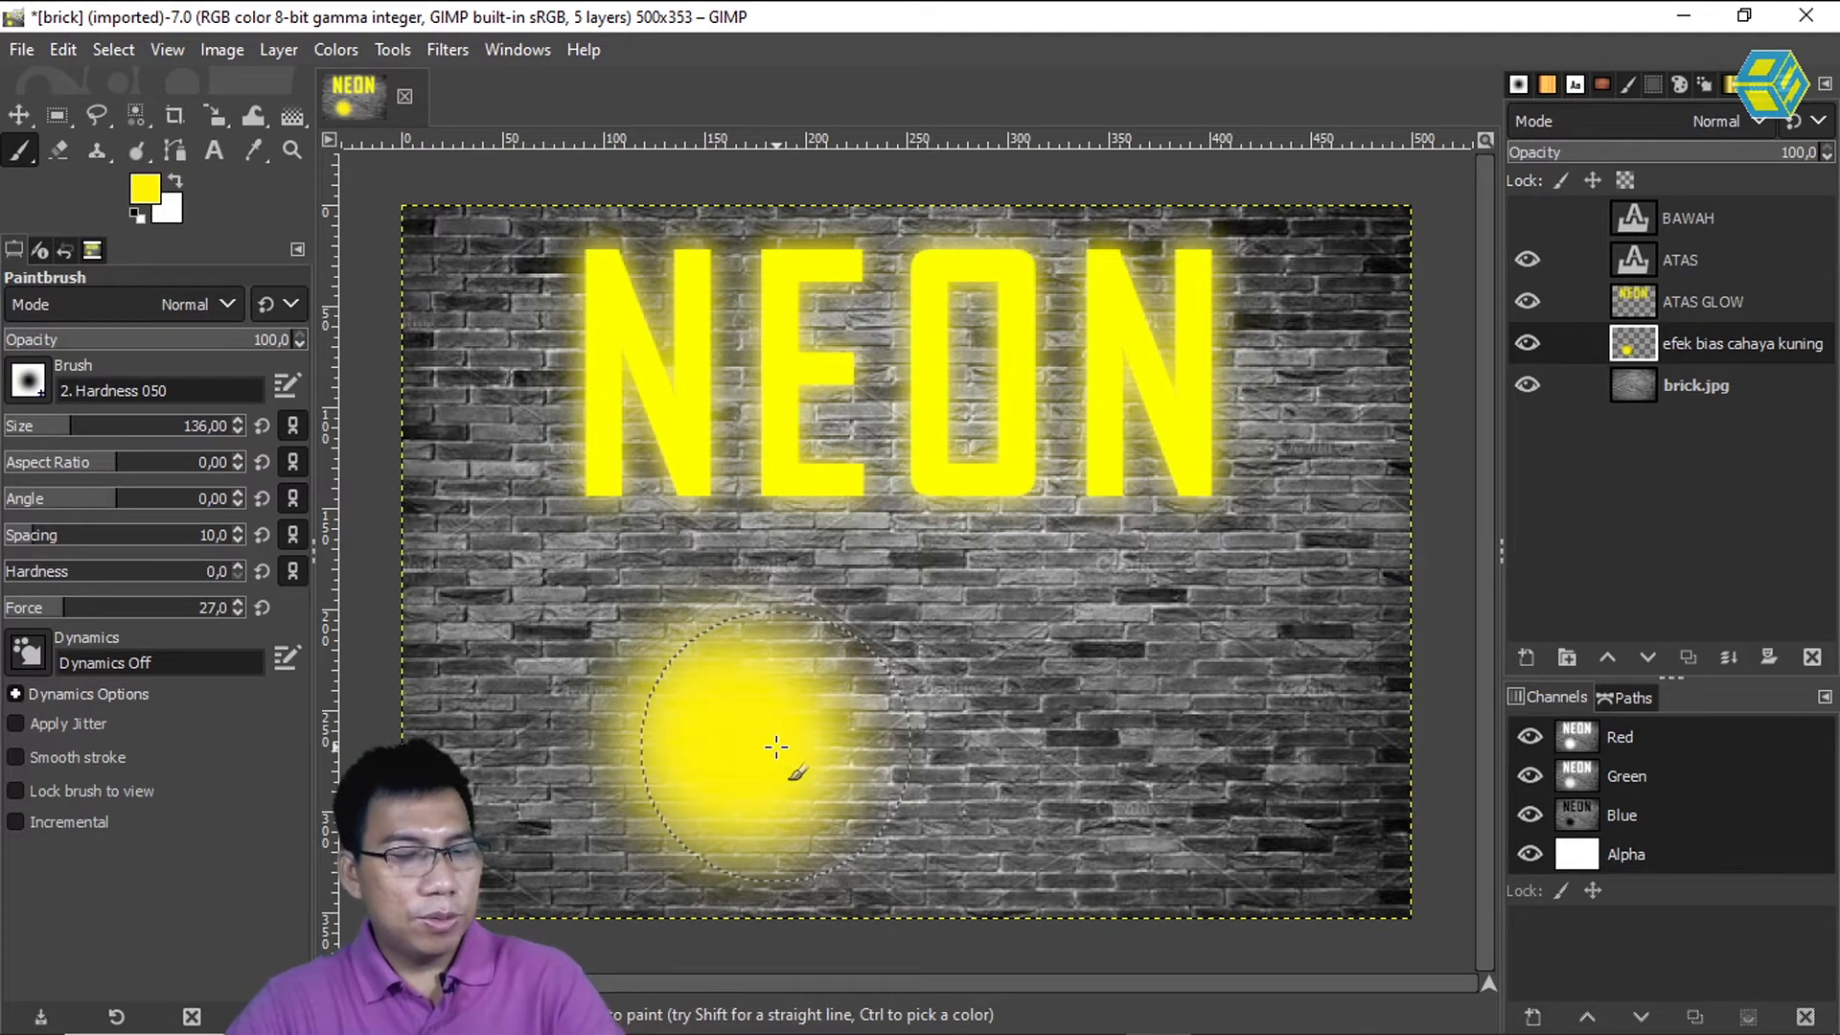
{"action": "key", "text": "ctrl+z"}
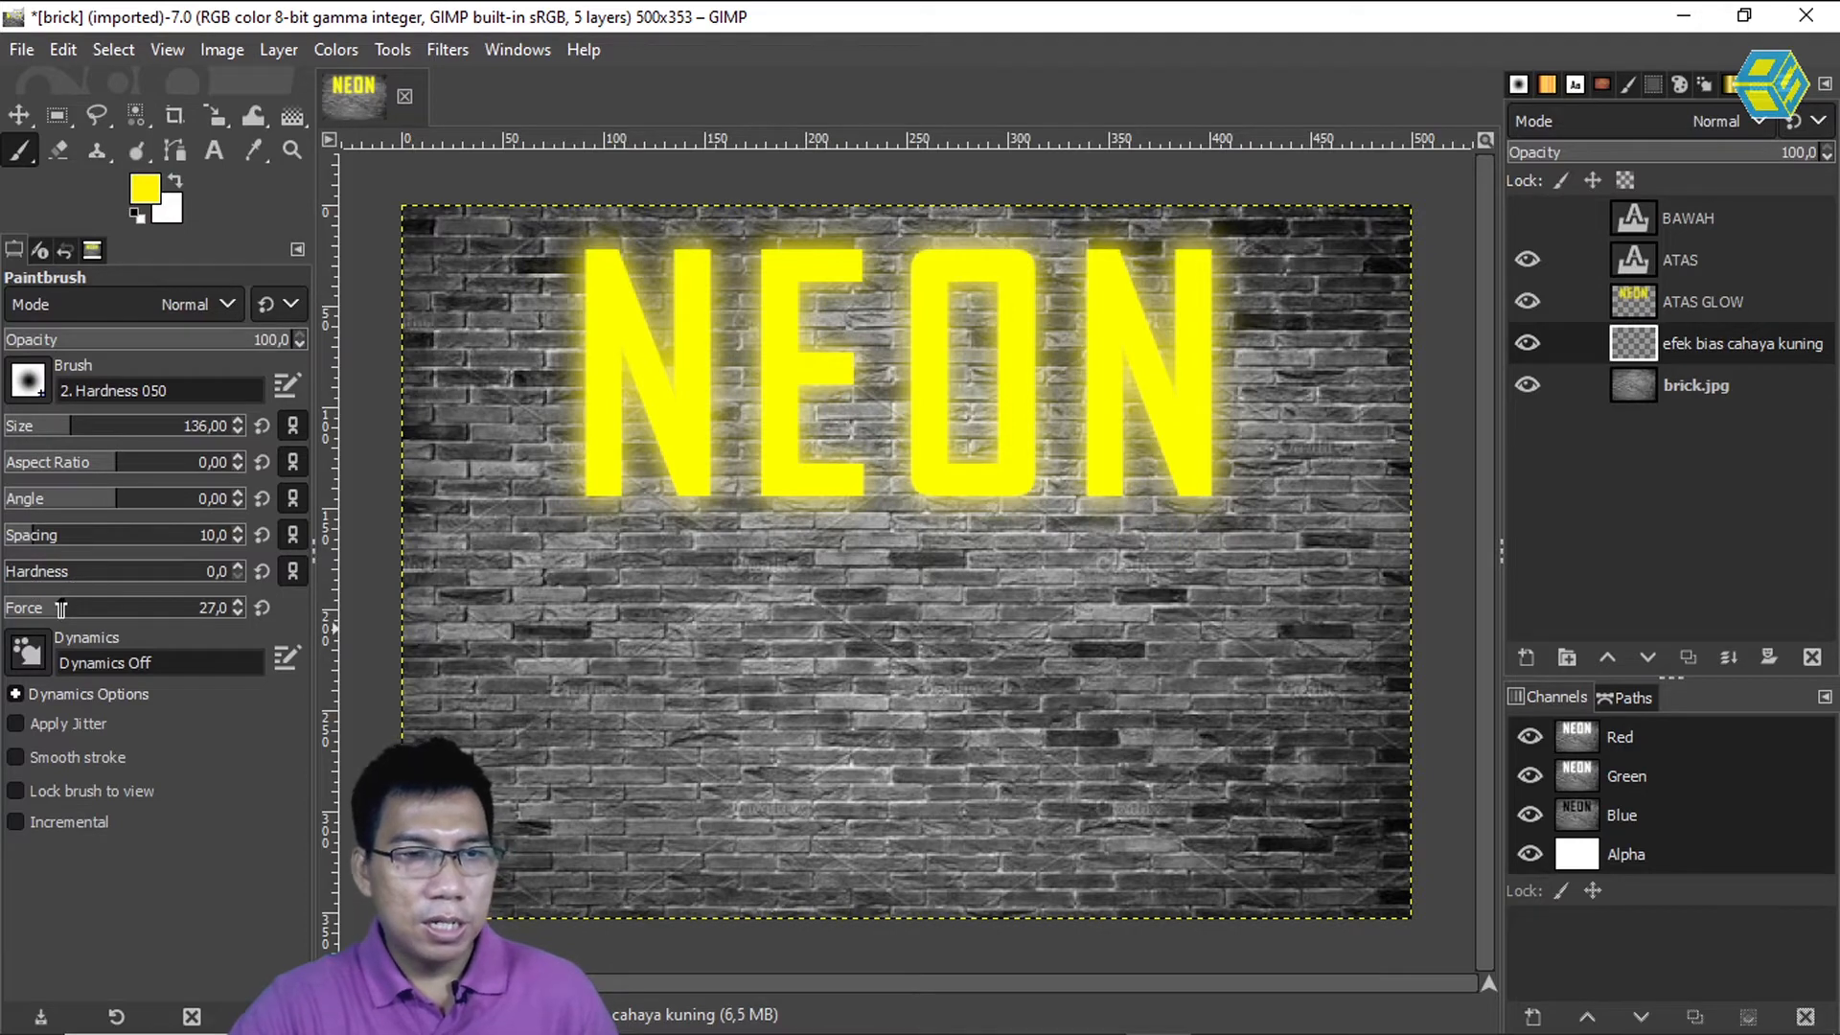
Try a Paintbrush dab with a higher force, undo it, and set the brush force to 30
{"action": "left_click_drag", "start_coordinate": [61, 610], "coordinate": [206, 628]}
{"action": "mouse_move", "coordinate": [824, 742]}
{"action": "left_mouse_down"}
{"action": "mouse_move", "coordinate": [853, 739]}
{"action": "mouse_move", "coordinate": [835, 738]}
{"action": "left_mouse_up"}
{"action": "key", "text": "ctrl+z"}
{"action": "left_click_drag", "start_coordinate": [211, 612], "coordinate": [69, 610]}
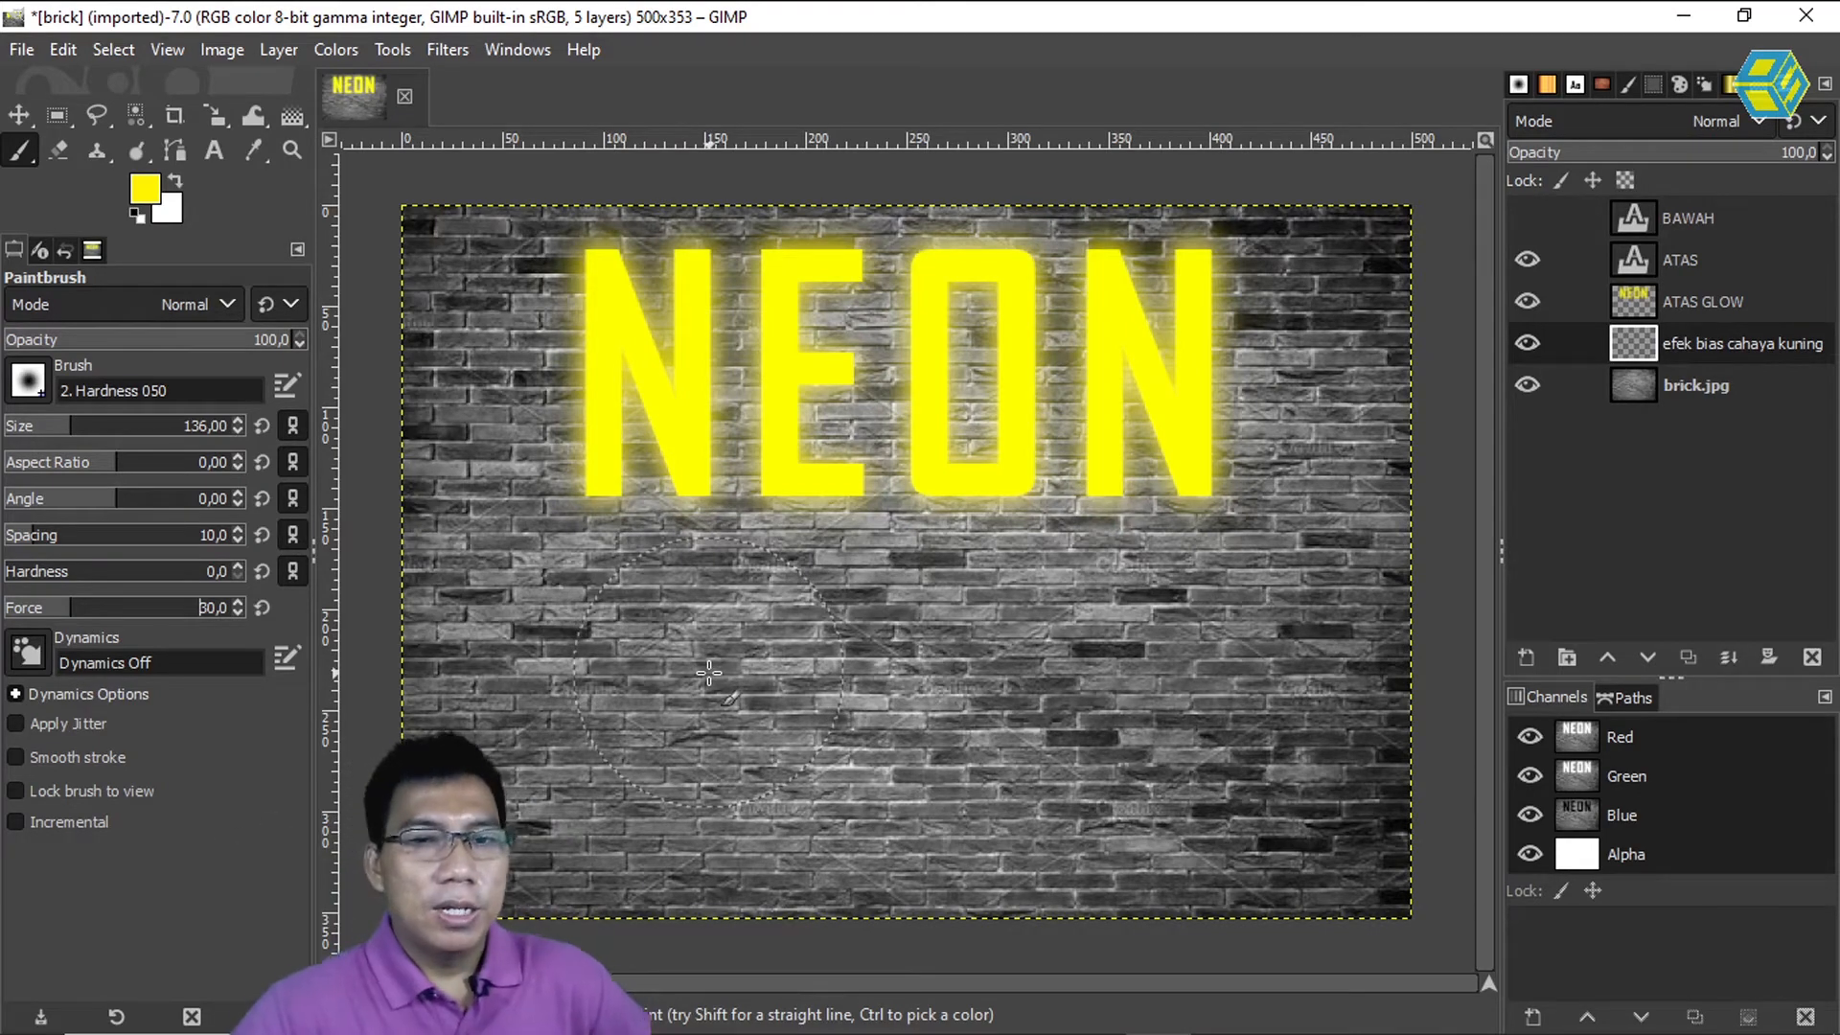
Paint a soft yellow patch below the text and set the efek bias cahaya kuning layer's mode to Overlay
{"action": "mouse_move", "coordinate": [657, 714]}
{"action": "left_mouse_down"}
{"action": "mouse_move", "coordinate": [800, 718]}
{"action": "mouse_move", "coordinate": [813, 670]}
{"action": "mouse_move", "coordinate": [817, 706]}
{"action": "mouse_move", "coordinate": [749, 692]}
{"action": "left_mouse_up"}
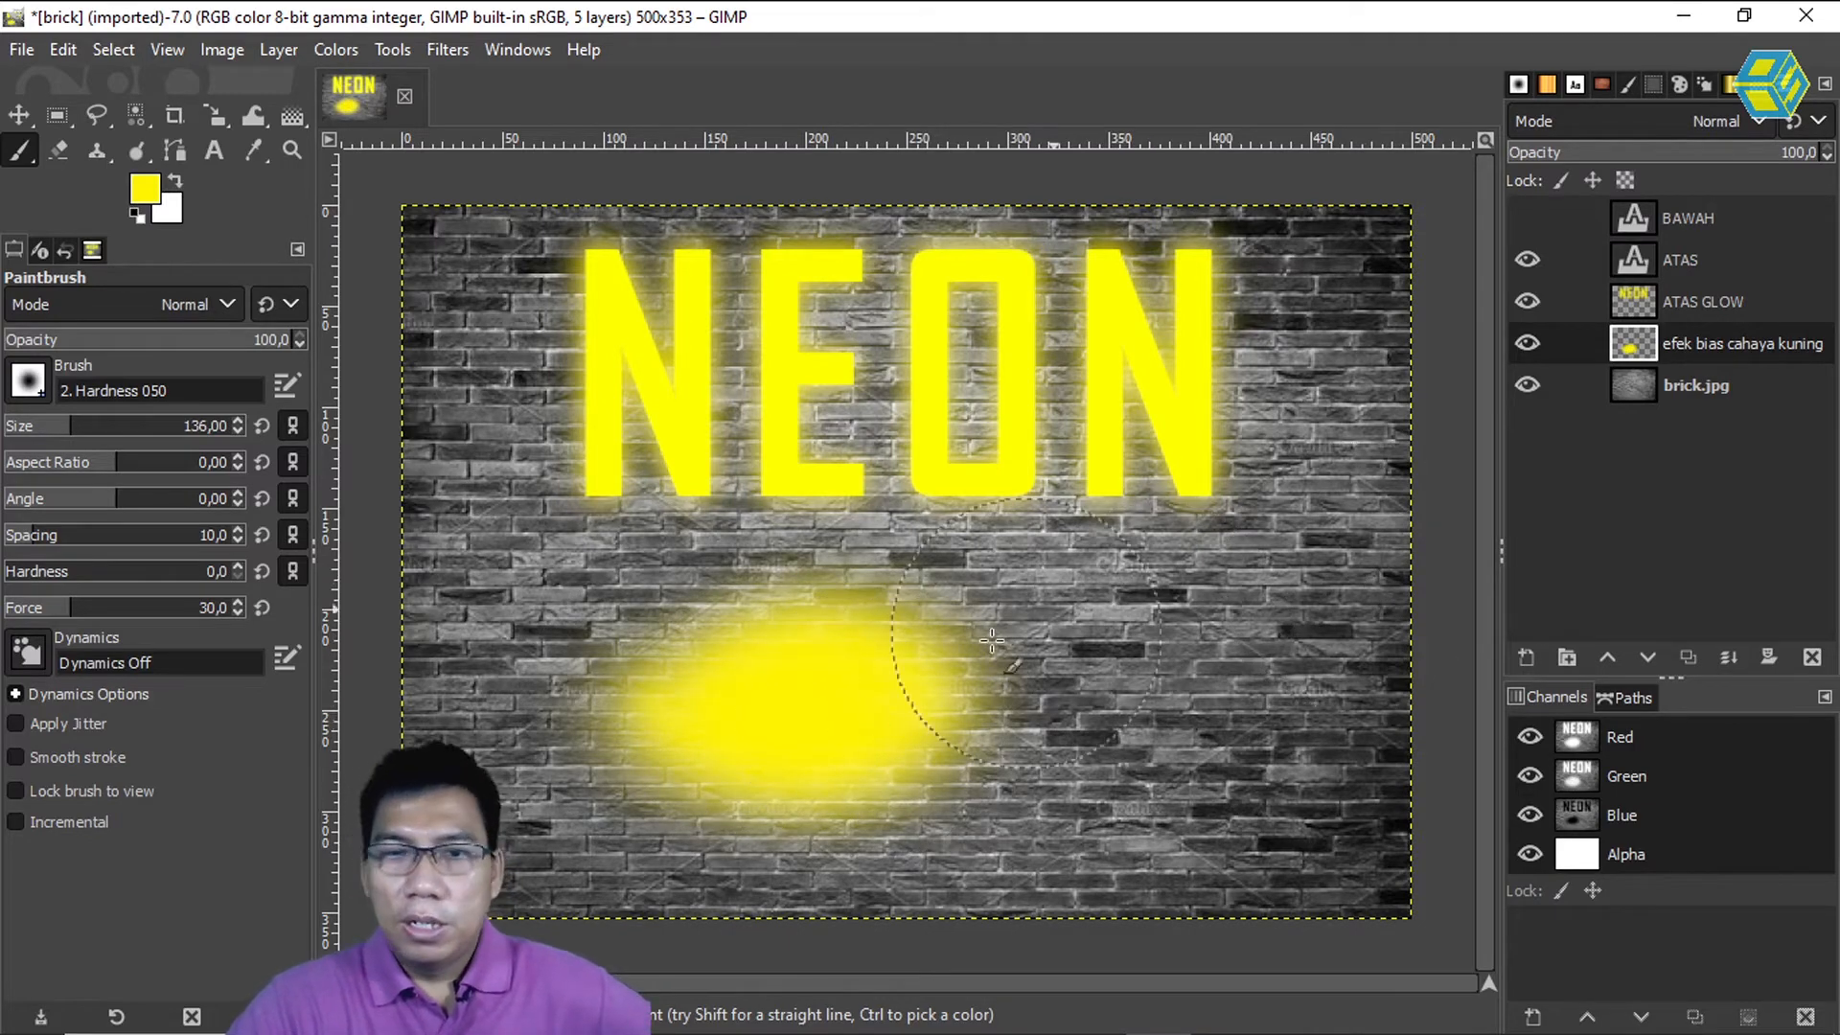
{"action": "left_click", "coordinate": [1756, 120]}
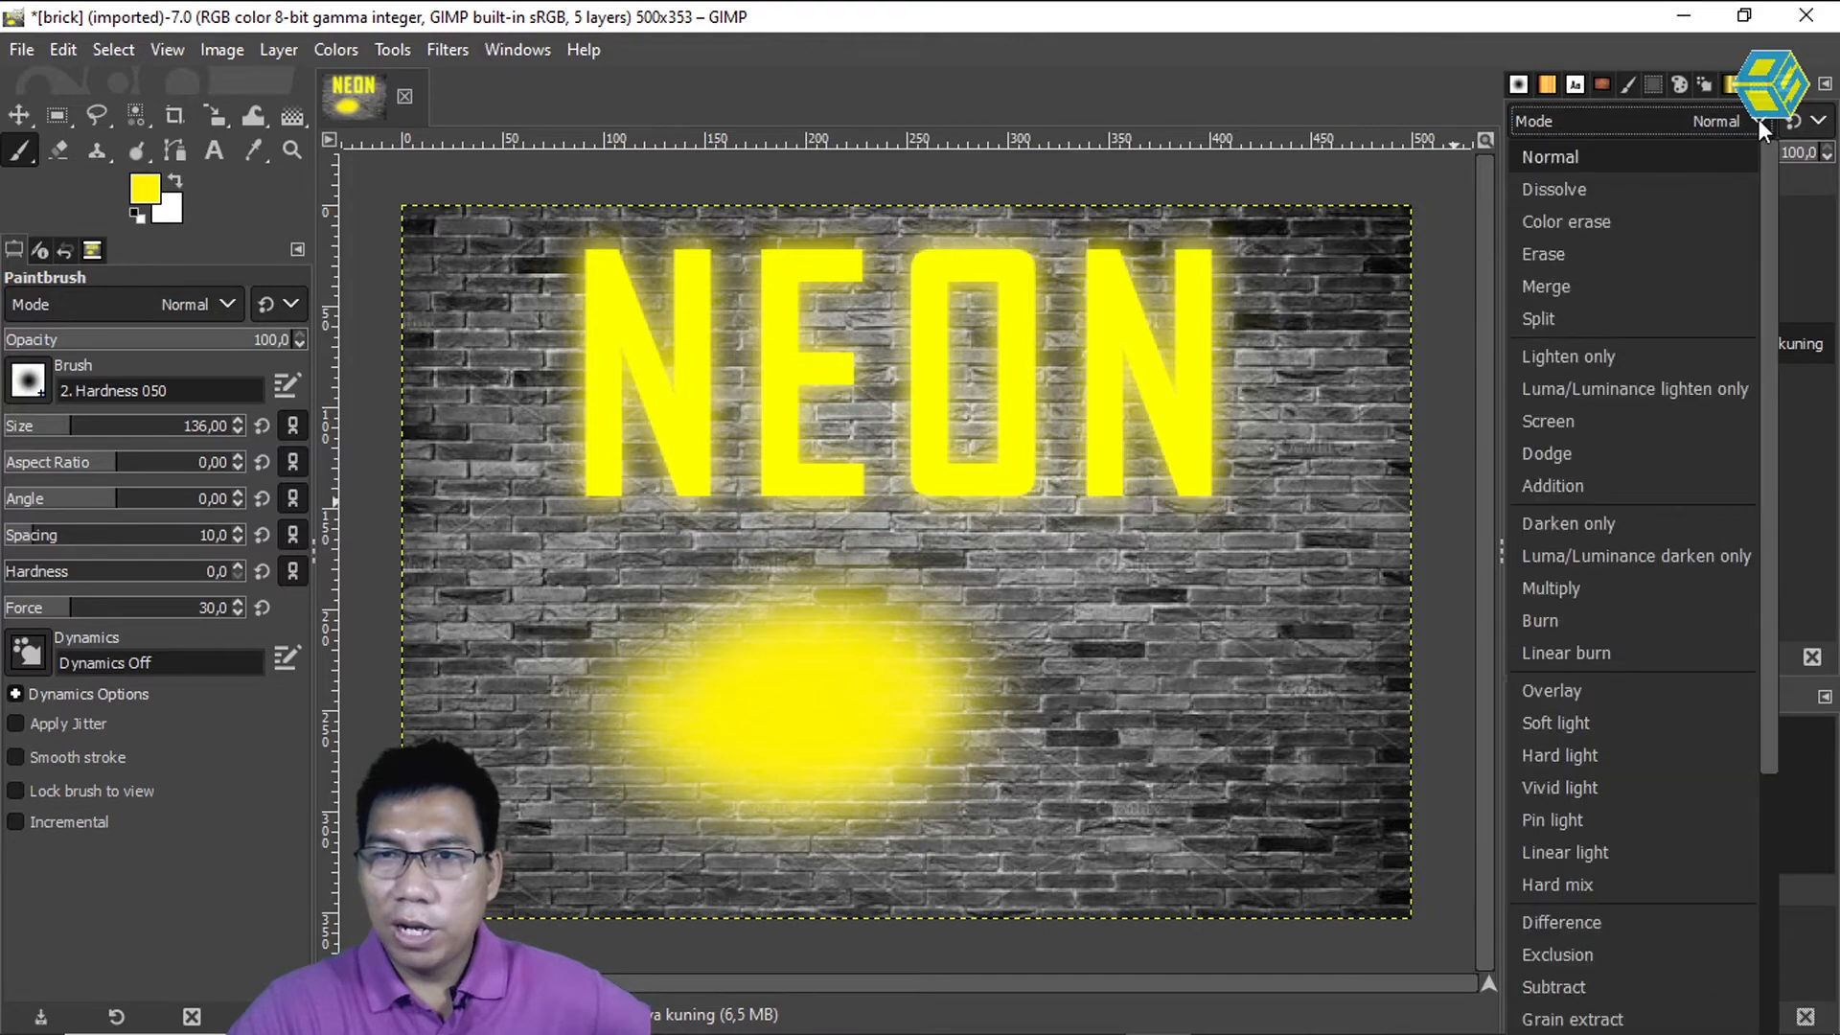
{"action": "left_click", "coordinate": [1602, 689]}
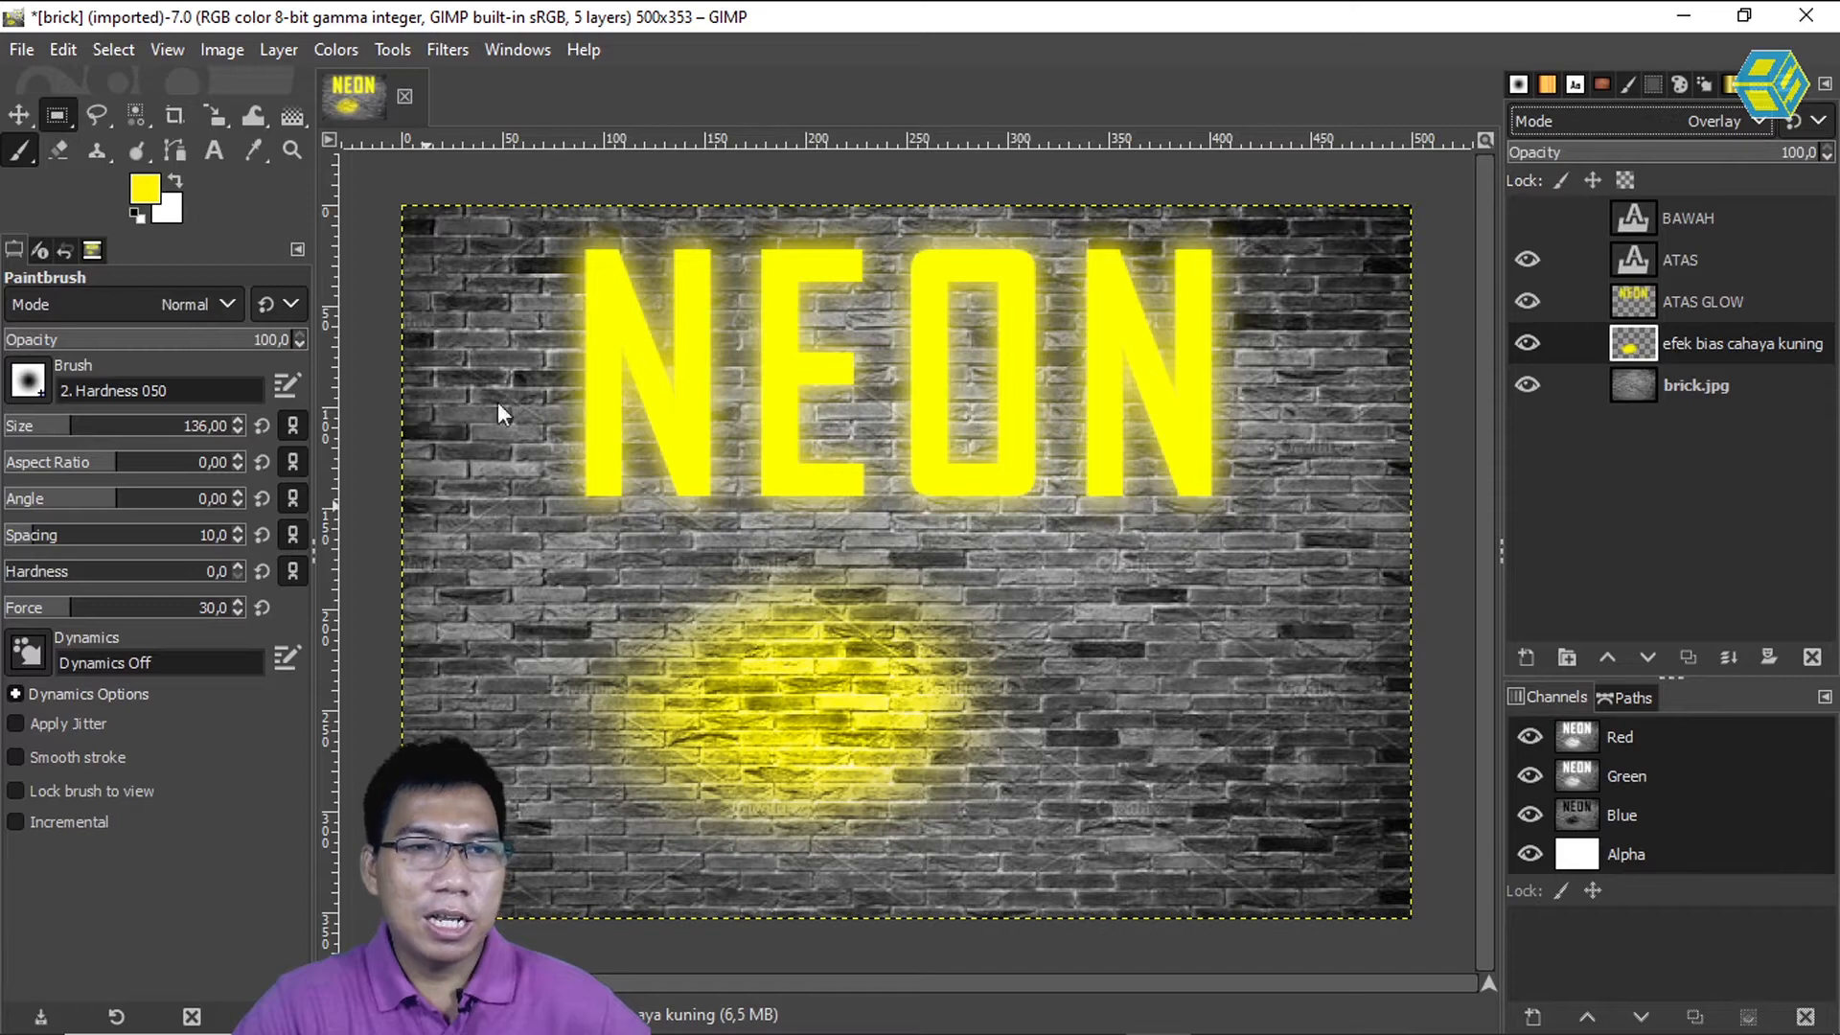
Delete the yellow patch within a 302 × 206 px rectangular selection and clear the selection
{"action": "key", "text": "r"}
{"action": "mouse_move", "coordinate": [506, 484]}
{"action": "left_mouse_down"}
{"action": "mouse_move", "coordinate": [738, 527]}
{"action": "mouse_move", "coordinate": [1114, 896]}
{"action": "left_mouse_up"}
{"action": "key", "text": "Delete"}
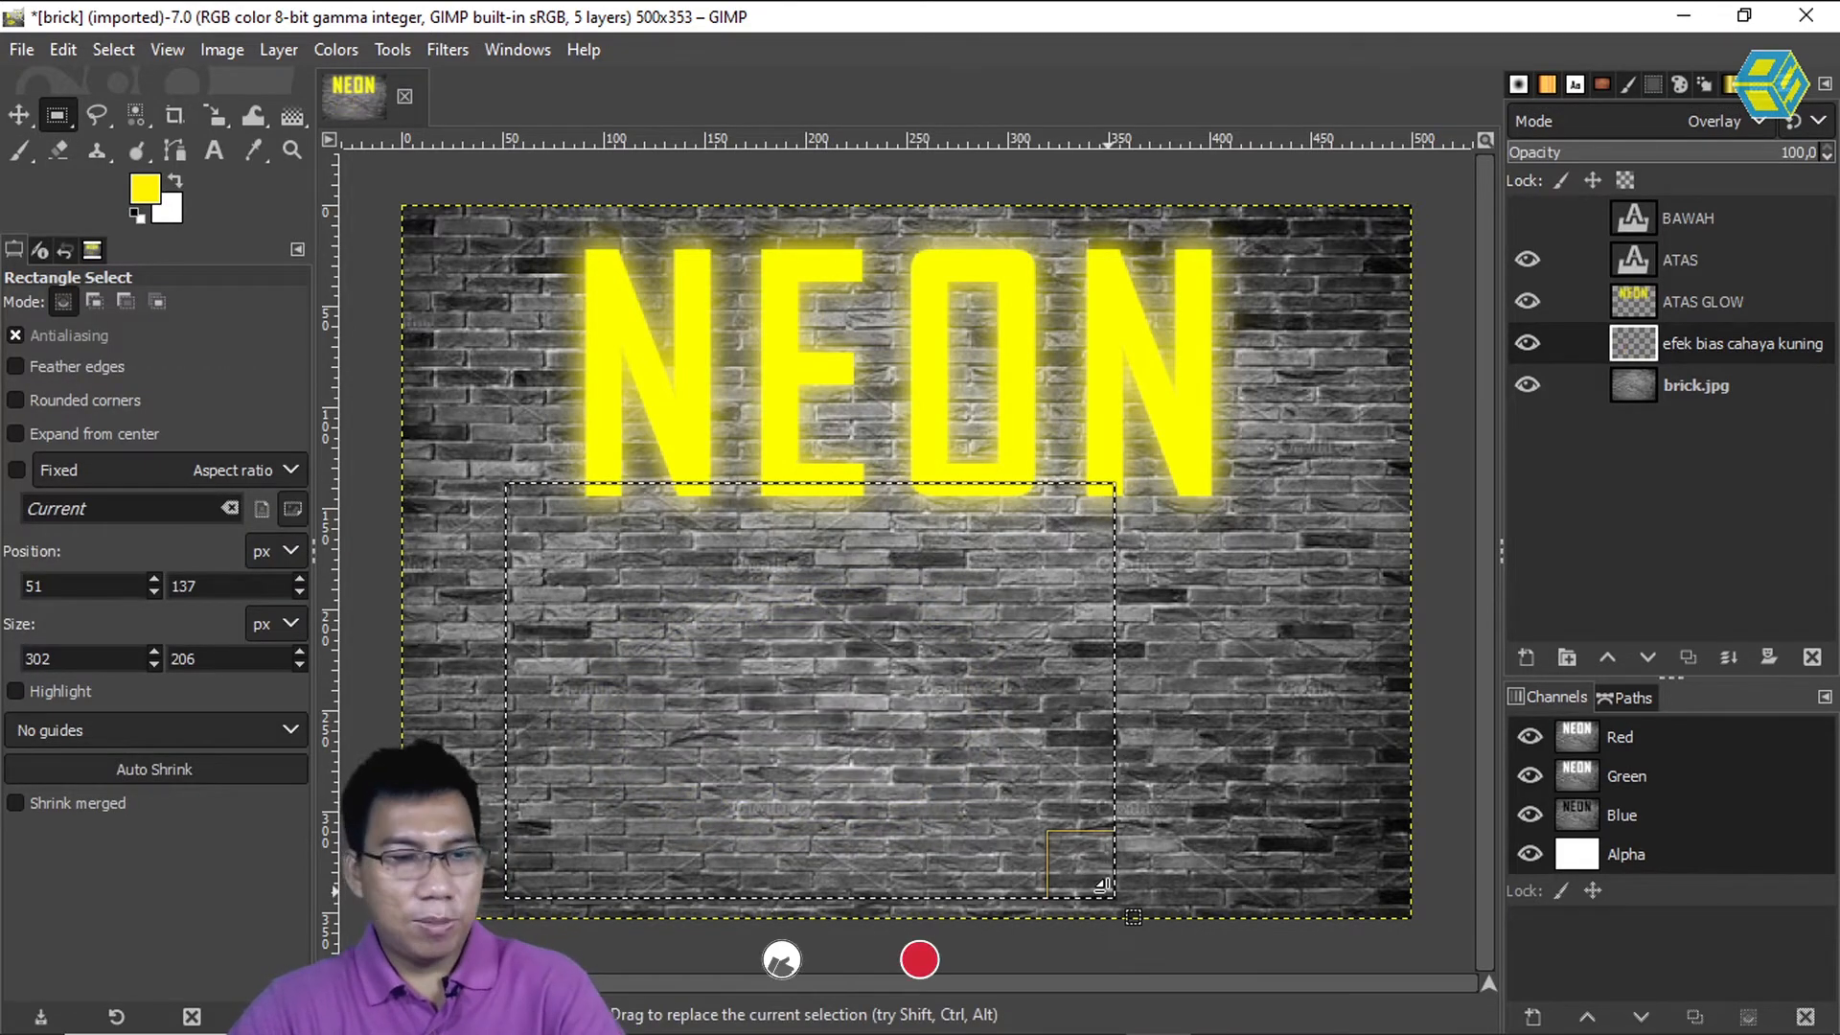
{"action": "key", "text": "ctrl+s"}
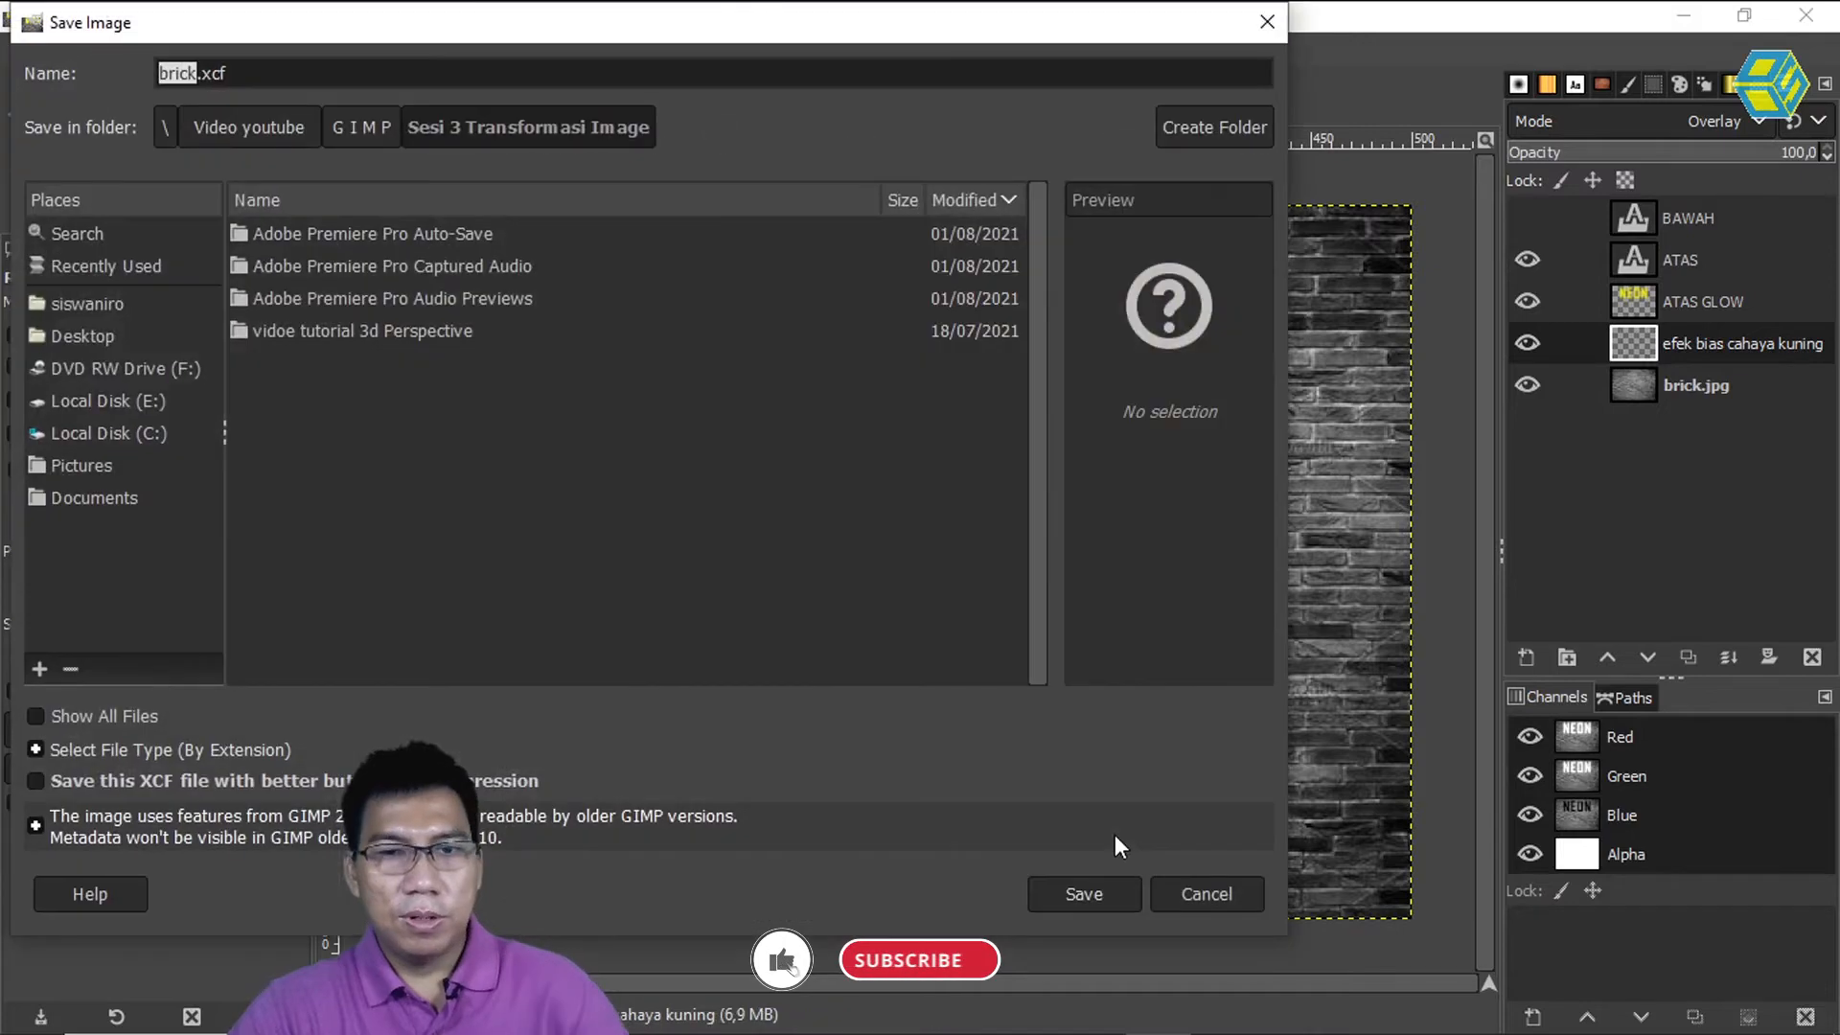
{"action": "left_click", "coordinate": [1184, 893]}
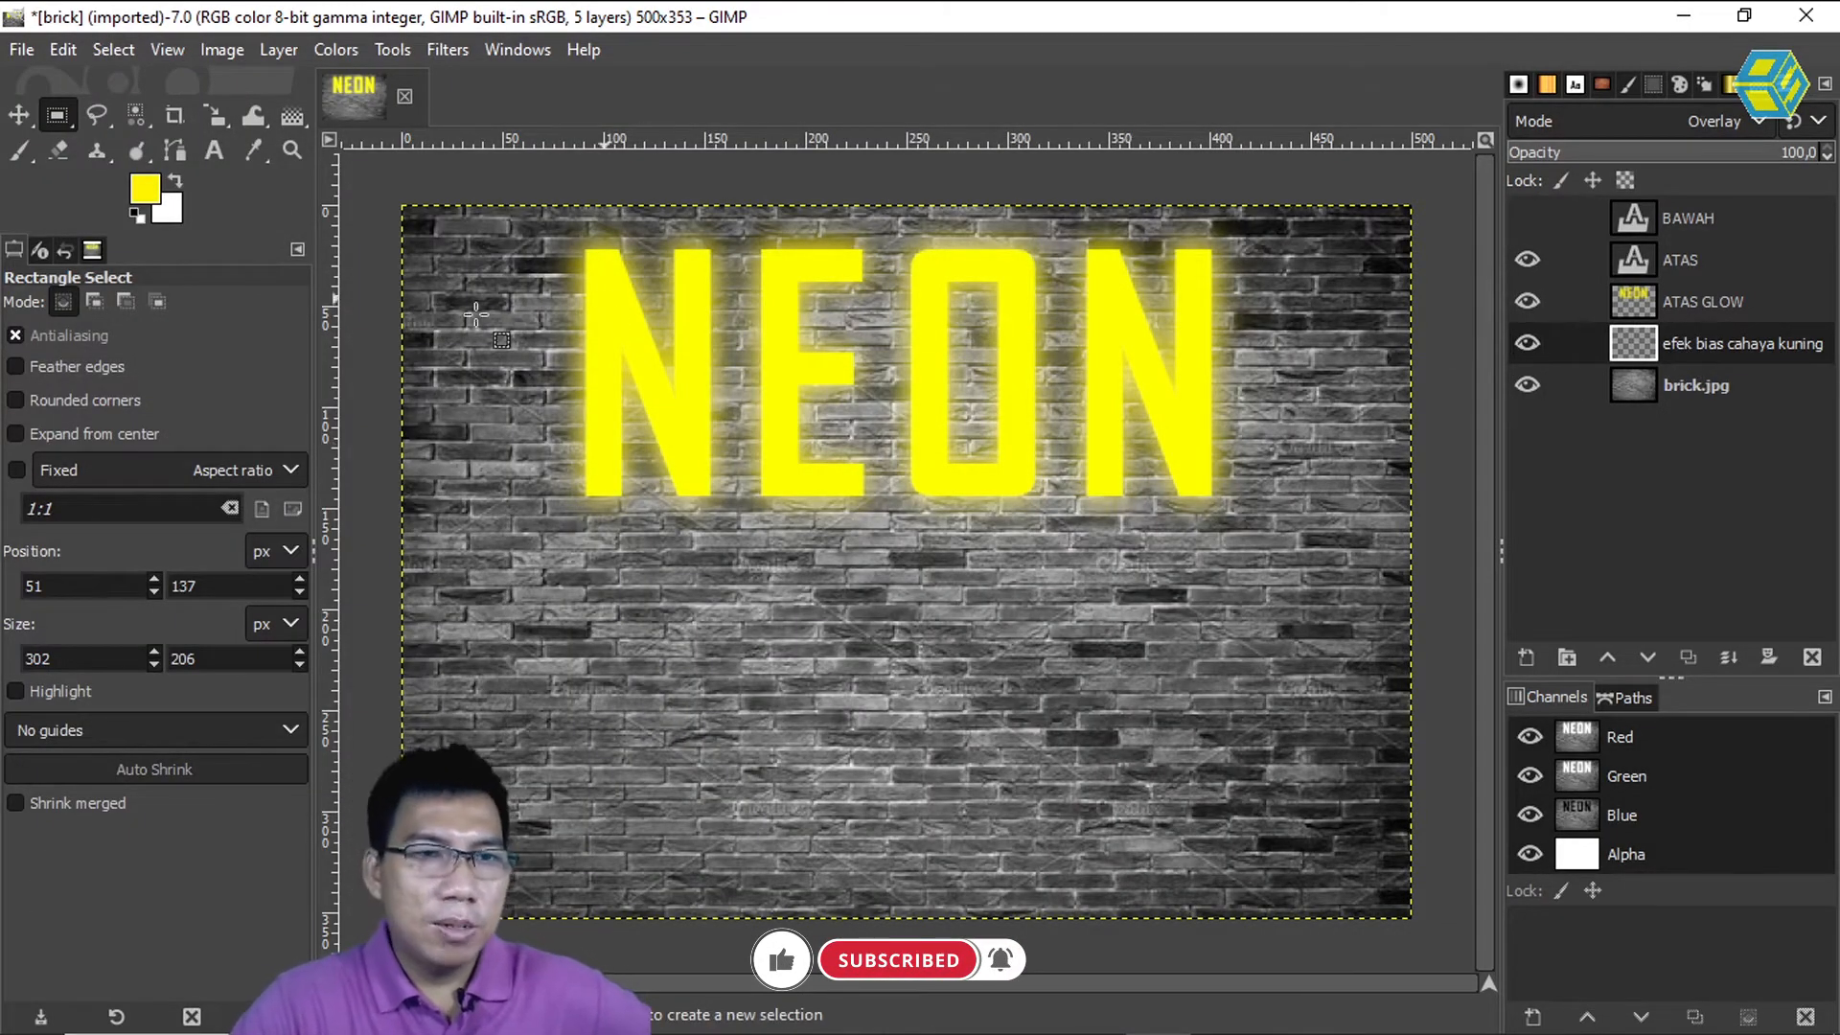
Try painting a yellow glow around the first letter N with a brush size of 136, and undo the stroke
{"action": "left_click", "coordinate": [19, 149]}
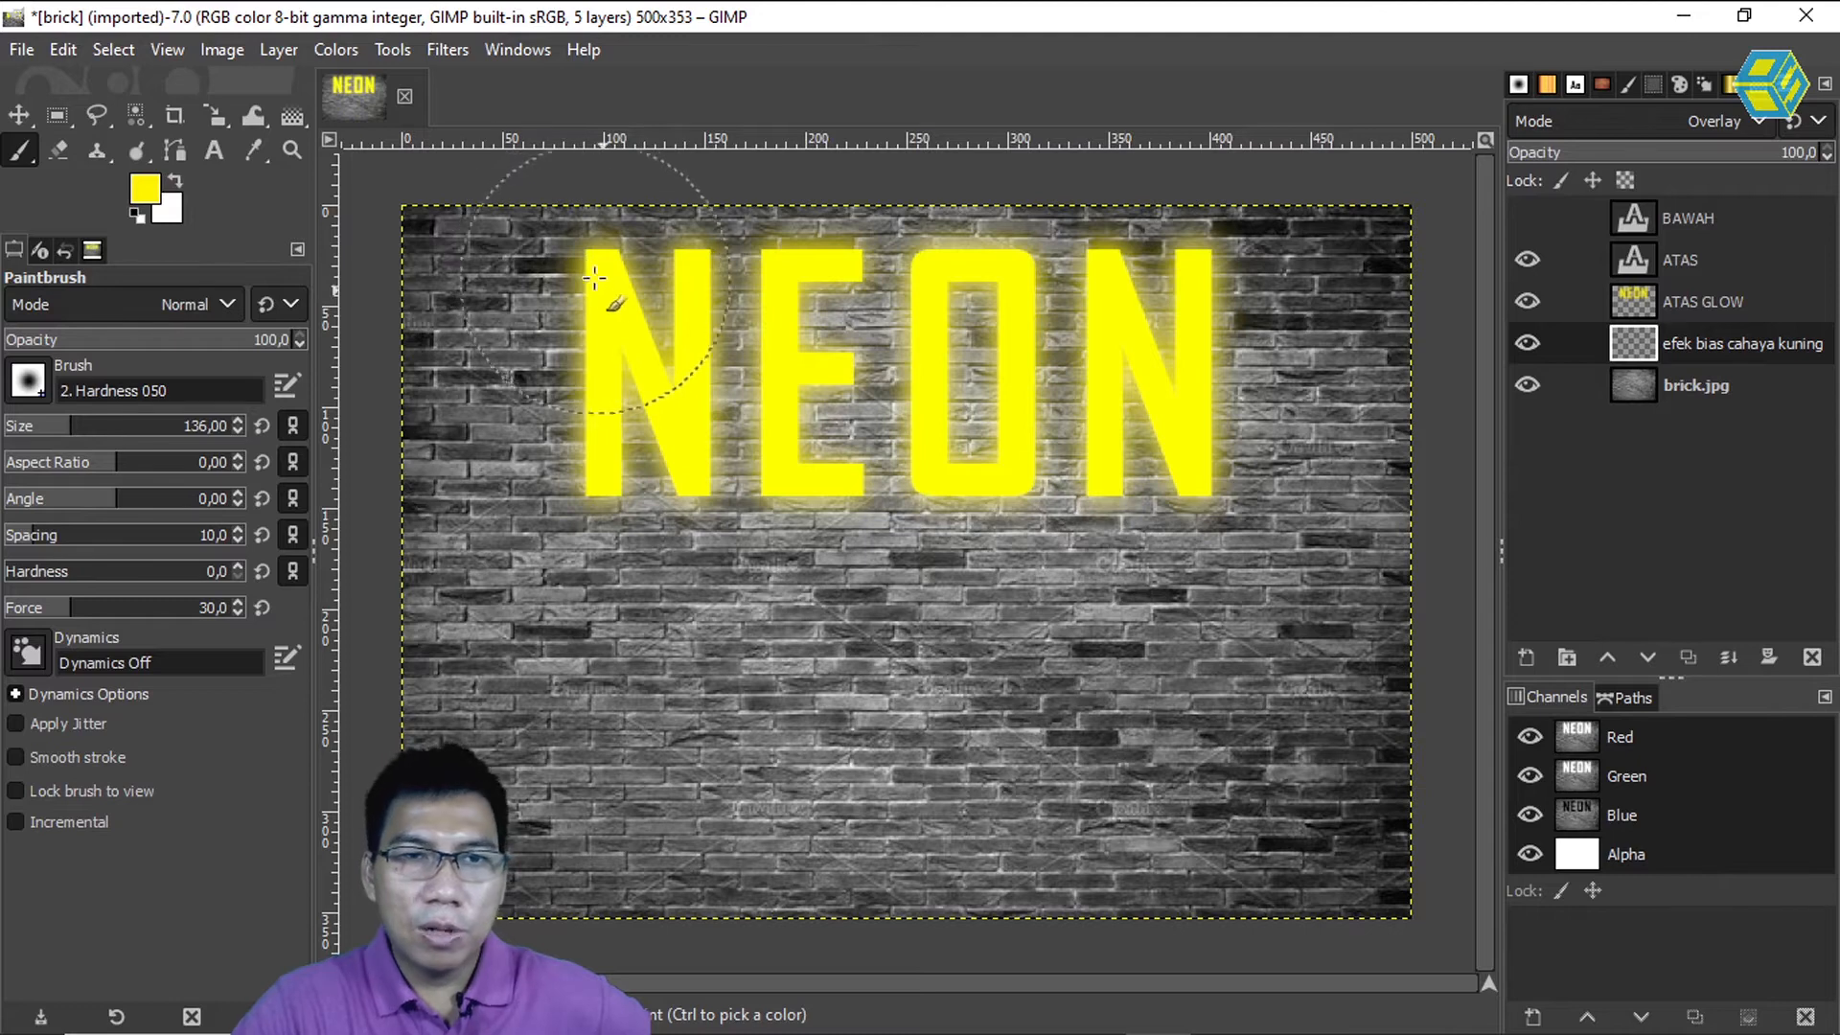
{"action": "mouse_move", "coordinate": [599, 273]}
{"action": "left_mouse_down"}
{"action": "mouse_move", "coordinate": [580, 477]}
{"action": "mouse_move", "coordinate": [661, 515]}
{"action": "mouse_move", "coordinate": [698, 506]}
{"action": "mouse_move", "coordinate": [703, 462]}
{"action": "mouse_move", "coordinate": [712, 282]}
{"action": "mouse_move", "coordinate": [661, 251]}
{"action": "left_mouse_up"}
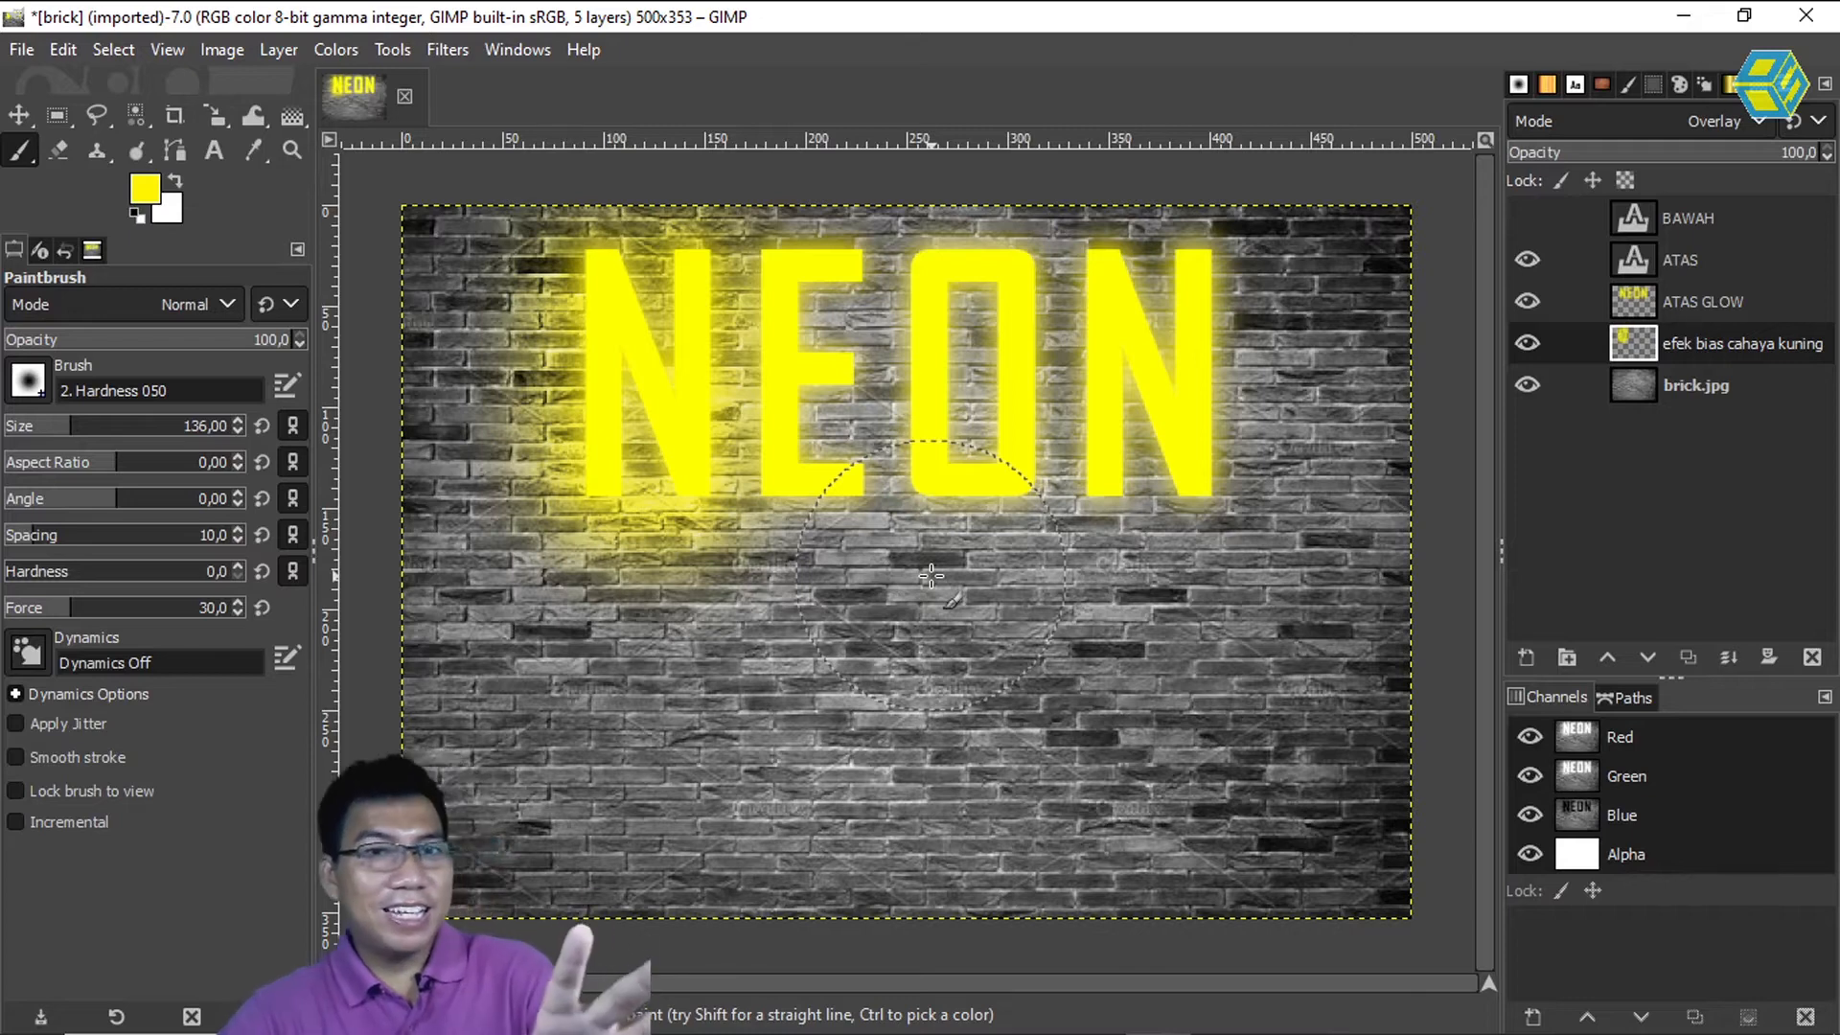
{"action": "key", "text": "ctrl"}
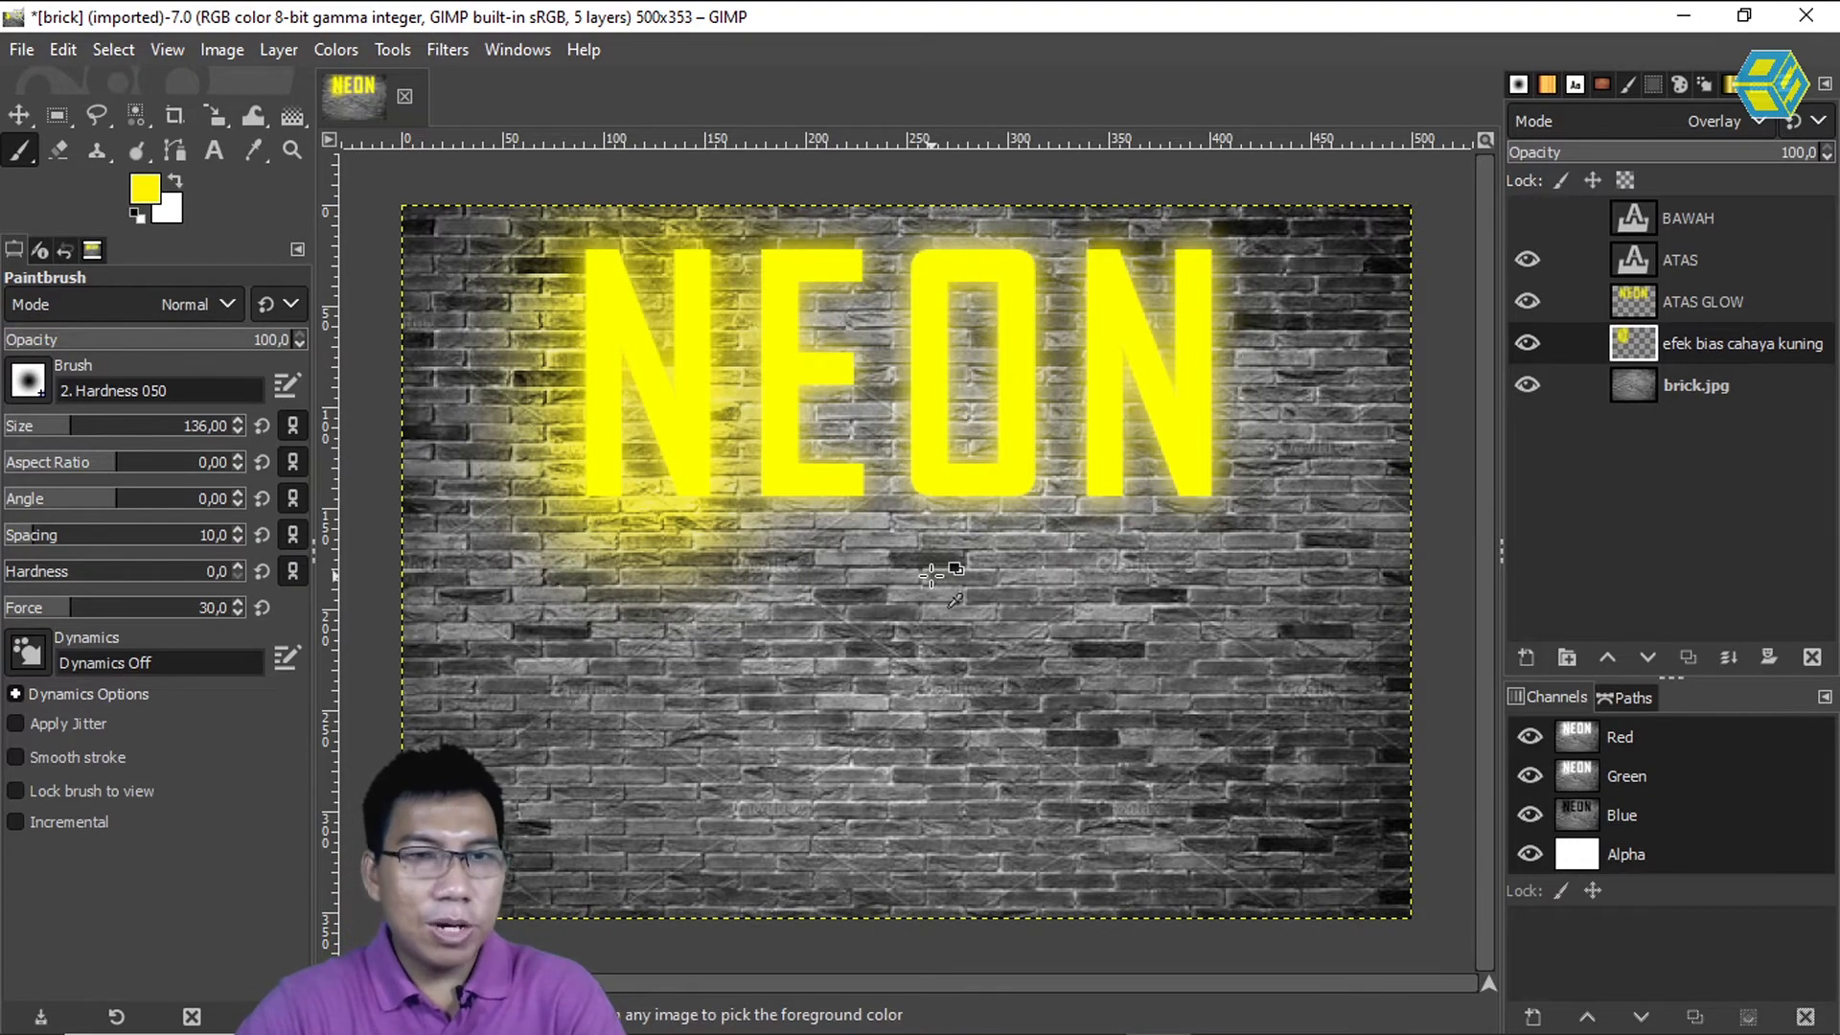
{"action": "key", "text": "ctrl+z"}
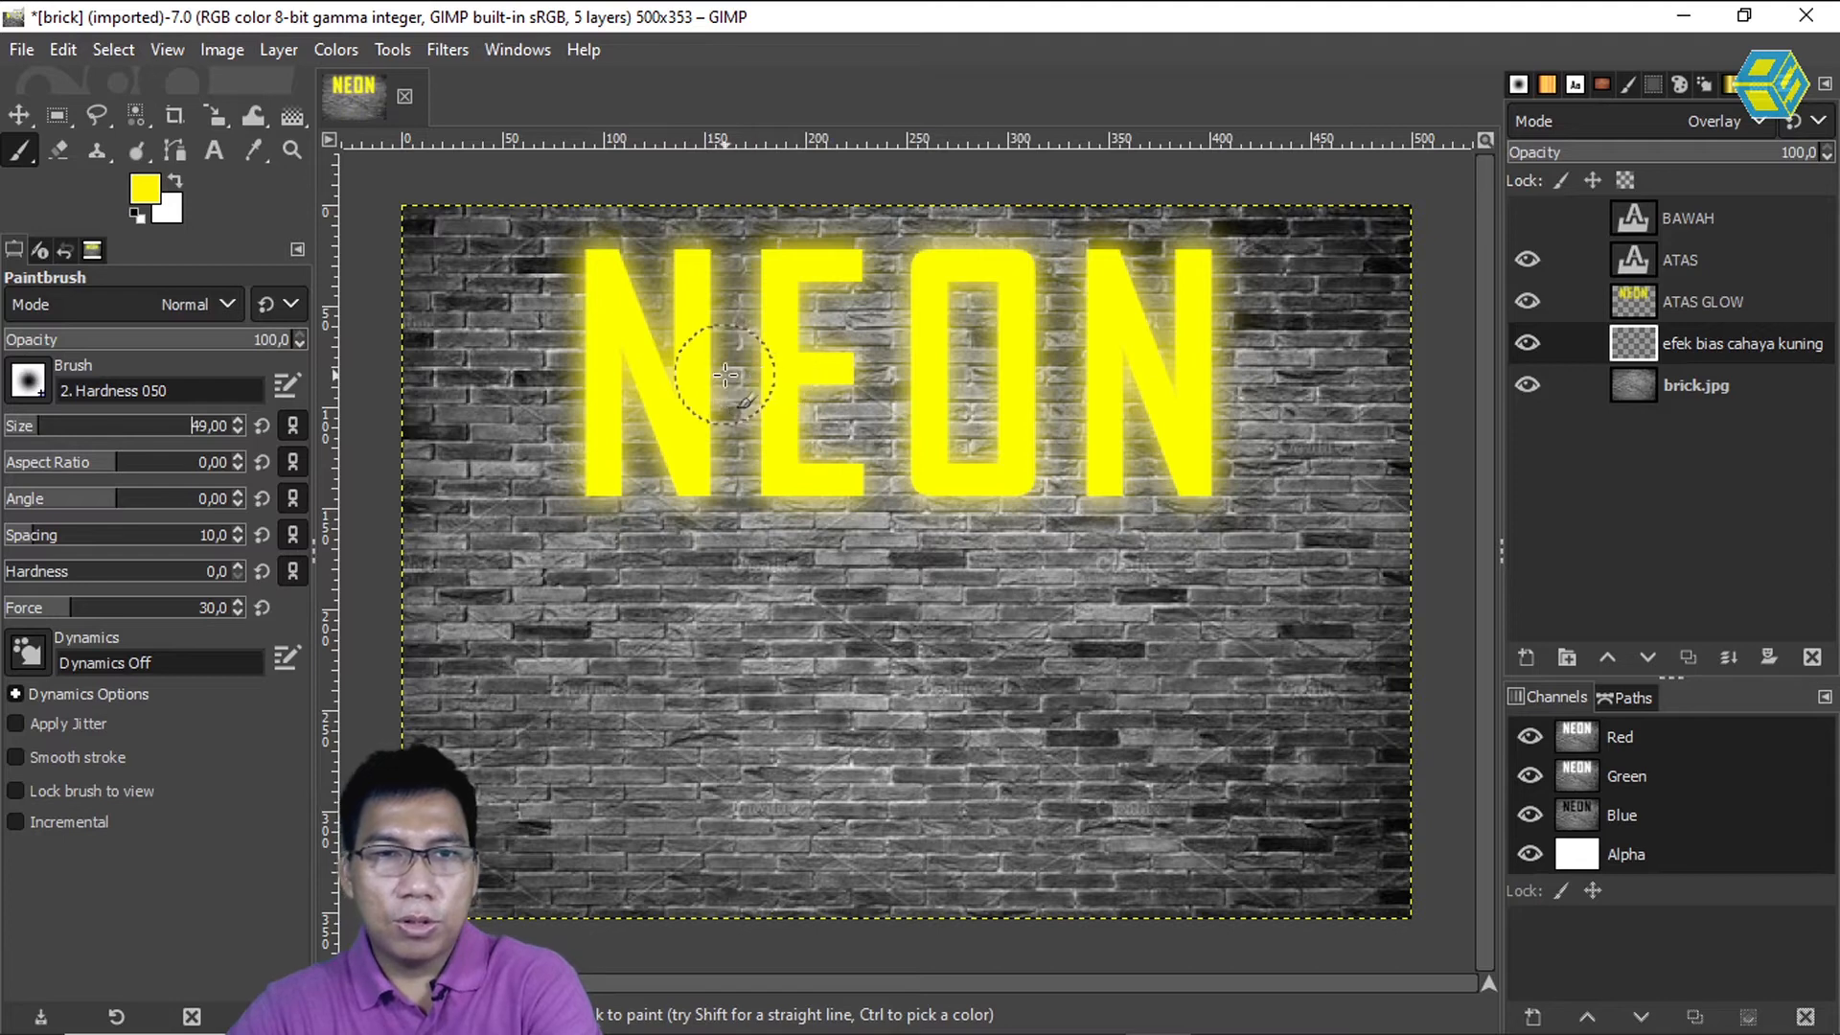
Set the Paintbrush size to 43 and paint soft yellow light around the four NEON letters on the Overlay layer
{"action": "mouse_move", "coordinate": [578, 362]}
{"action": "left_mouse_down"}
{"action": "mouse_move", "coordinate": [576, 381]}
{"action": "mouse_move", "coordinate": [570, 271]}
{"action": "left_mouse_up"}
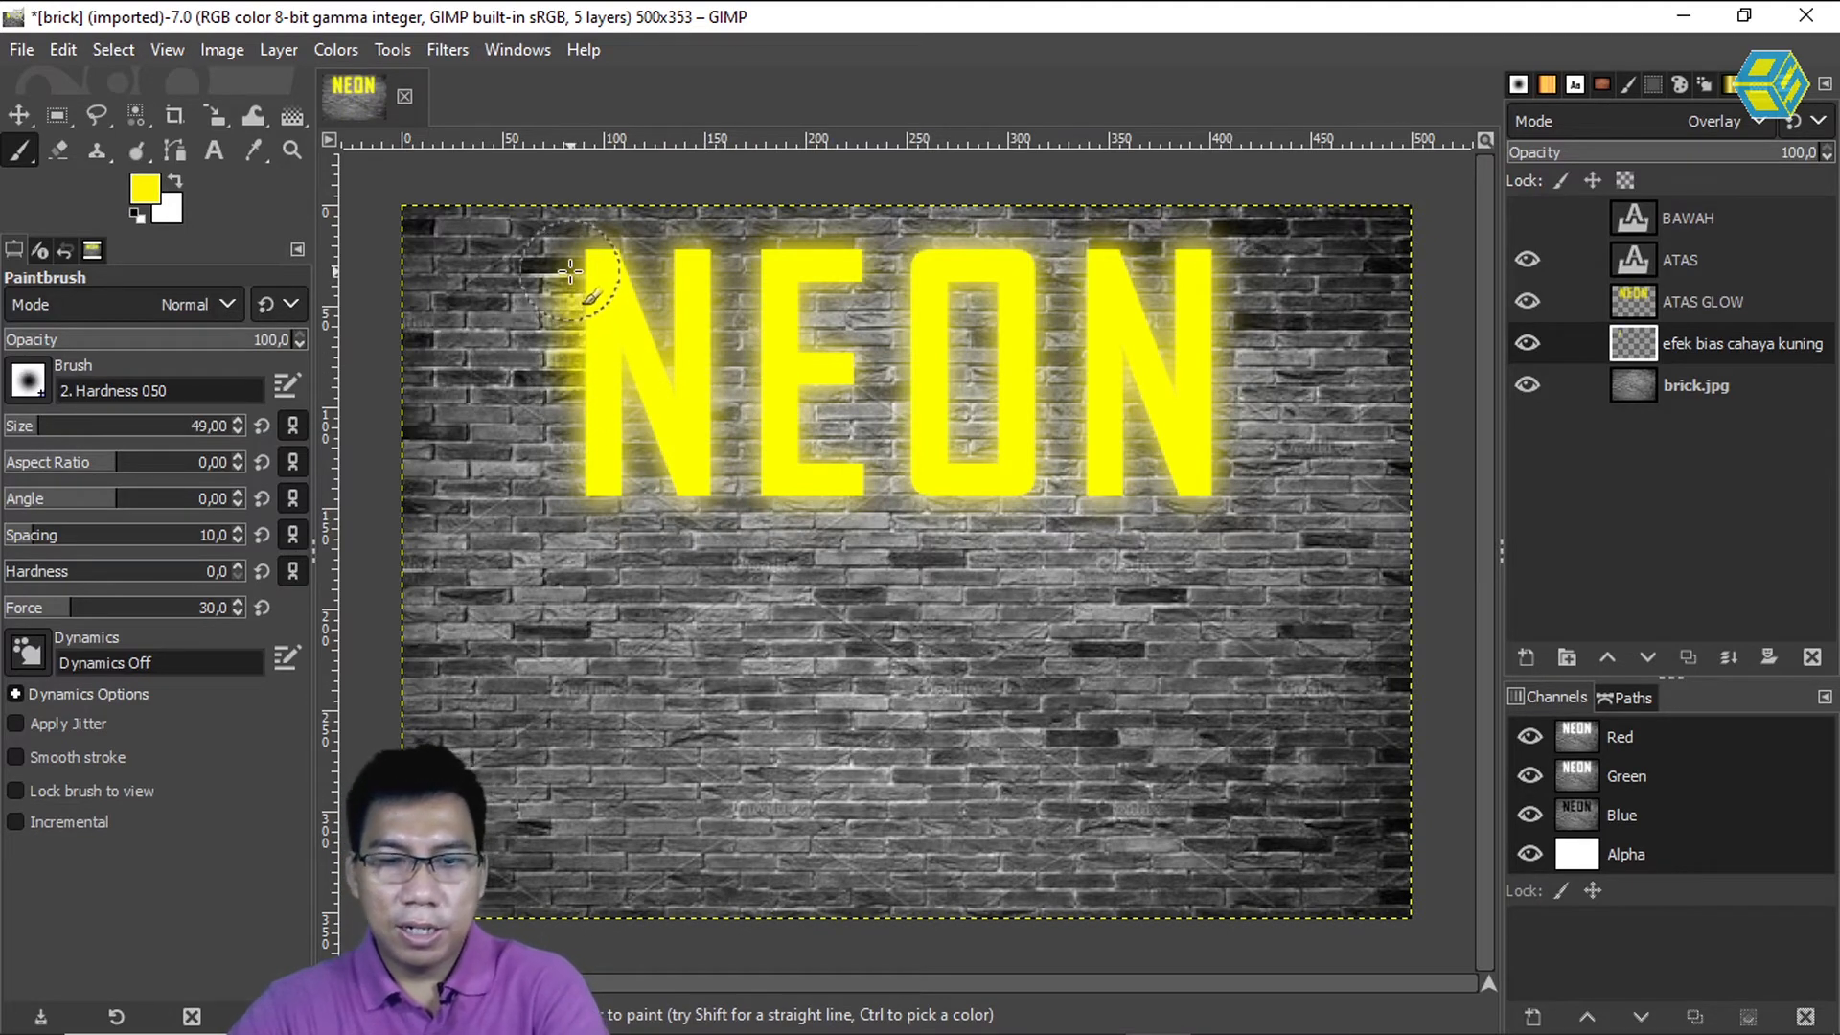
{"action": "key", "text": "bracketleft"}
{"action": "key", "text": "bracketleft"}
{"action": "key", "text": "bracketleft"}
{"action": "key", "text": "bracketleft"}
{"action": "key", "text": "bracketleft"}
{"action": "key", "text": "bracketleft"}
{"action": "key", "text": "bracketleft"}
{"action": "key", "text": "bracketleft"}
{"action": "key", "text": "bracketleft"}
{"action": "key", "text": "bracketleft"}
{"action": "key", "text": "bracketleft"}
{"action": "key", "text": "bracketleft"}
{"action": "key", "text": "bracketleft"}
{"action": "key", "text": "bracketleft"}
{"action": "key", "text": "bracketleft"}
{"action": "key", "text": "bracketleft"}
{"action": "key", "text": "bracketleft"}
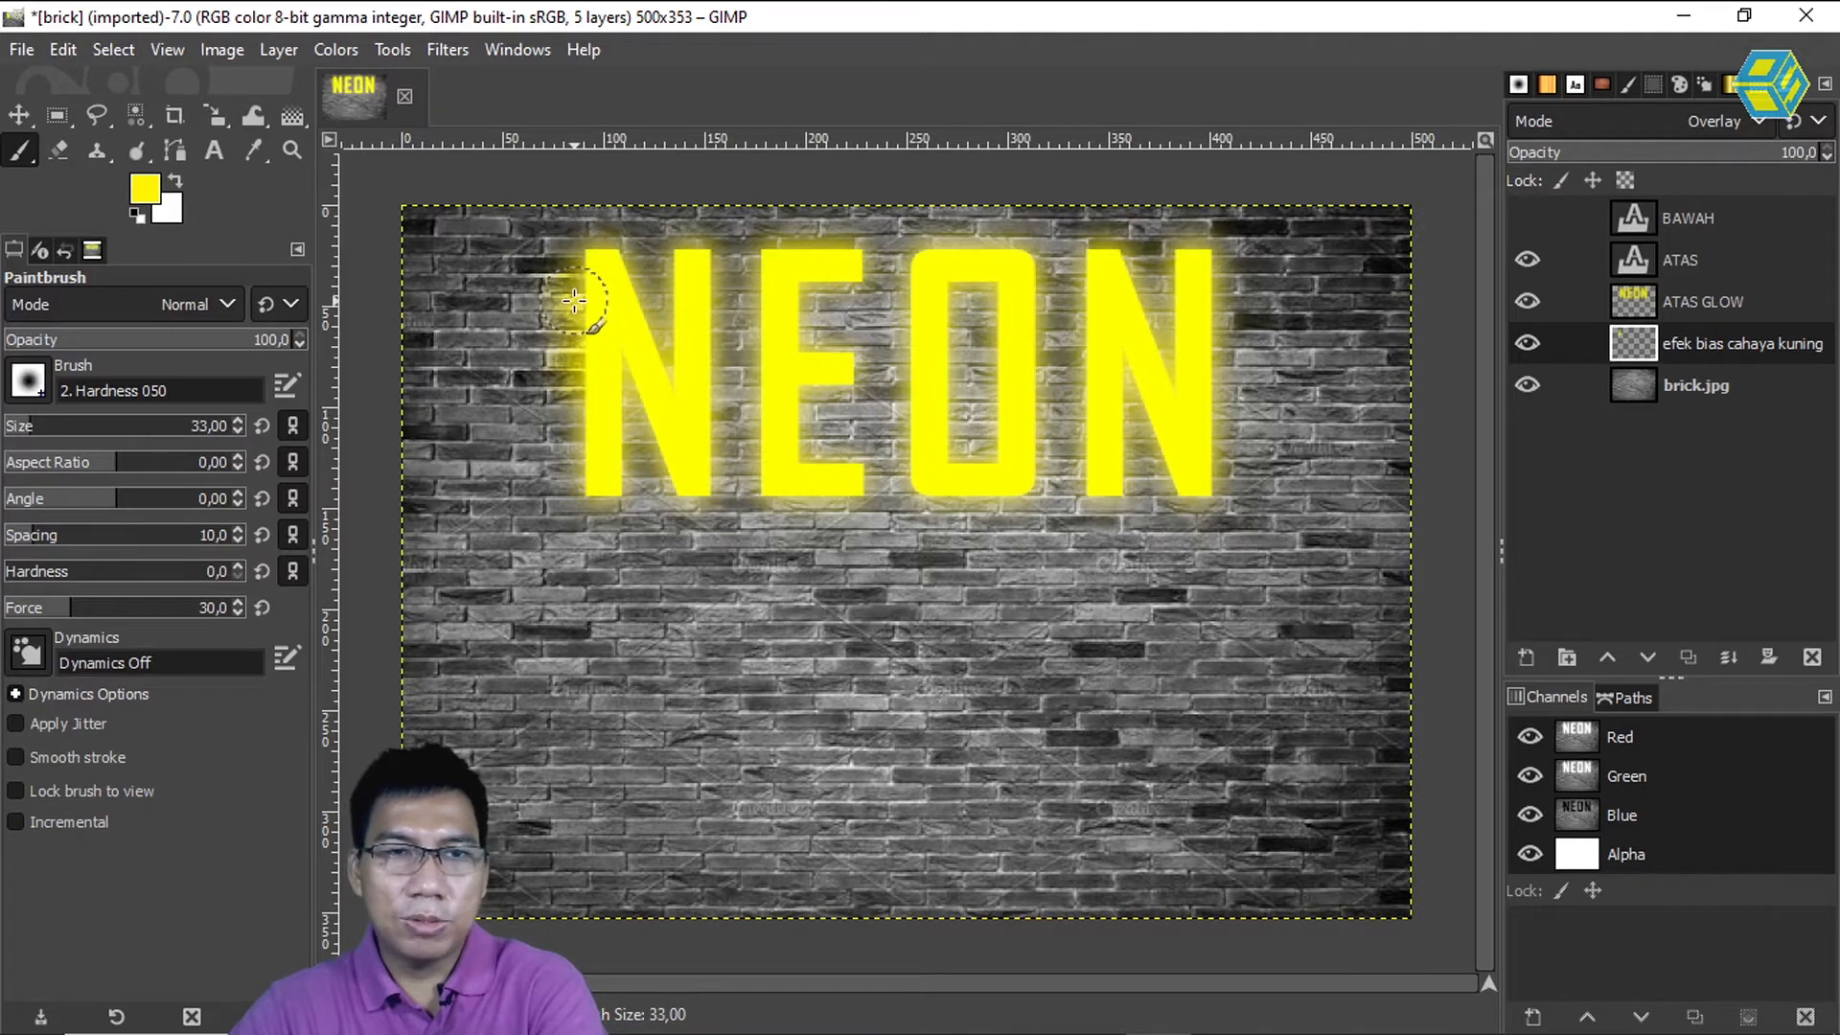
{"action": "key", "text": "bracketright"}
{"action": "key", "text": "bracketright"}
{"action": "key", "text": "bracketright"}
{"action": "key", "text": "bracketright"}
{"action": "key", "text": "bracketright"}
{"action": "key", "text": "bracketright"}
{"action": "key", "text": "bracketright"}
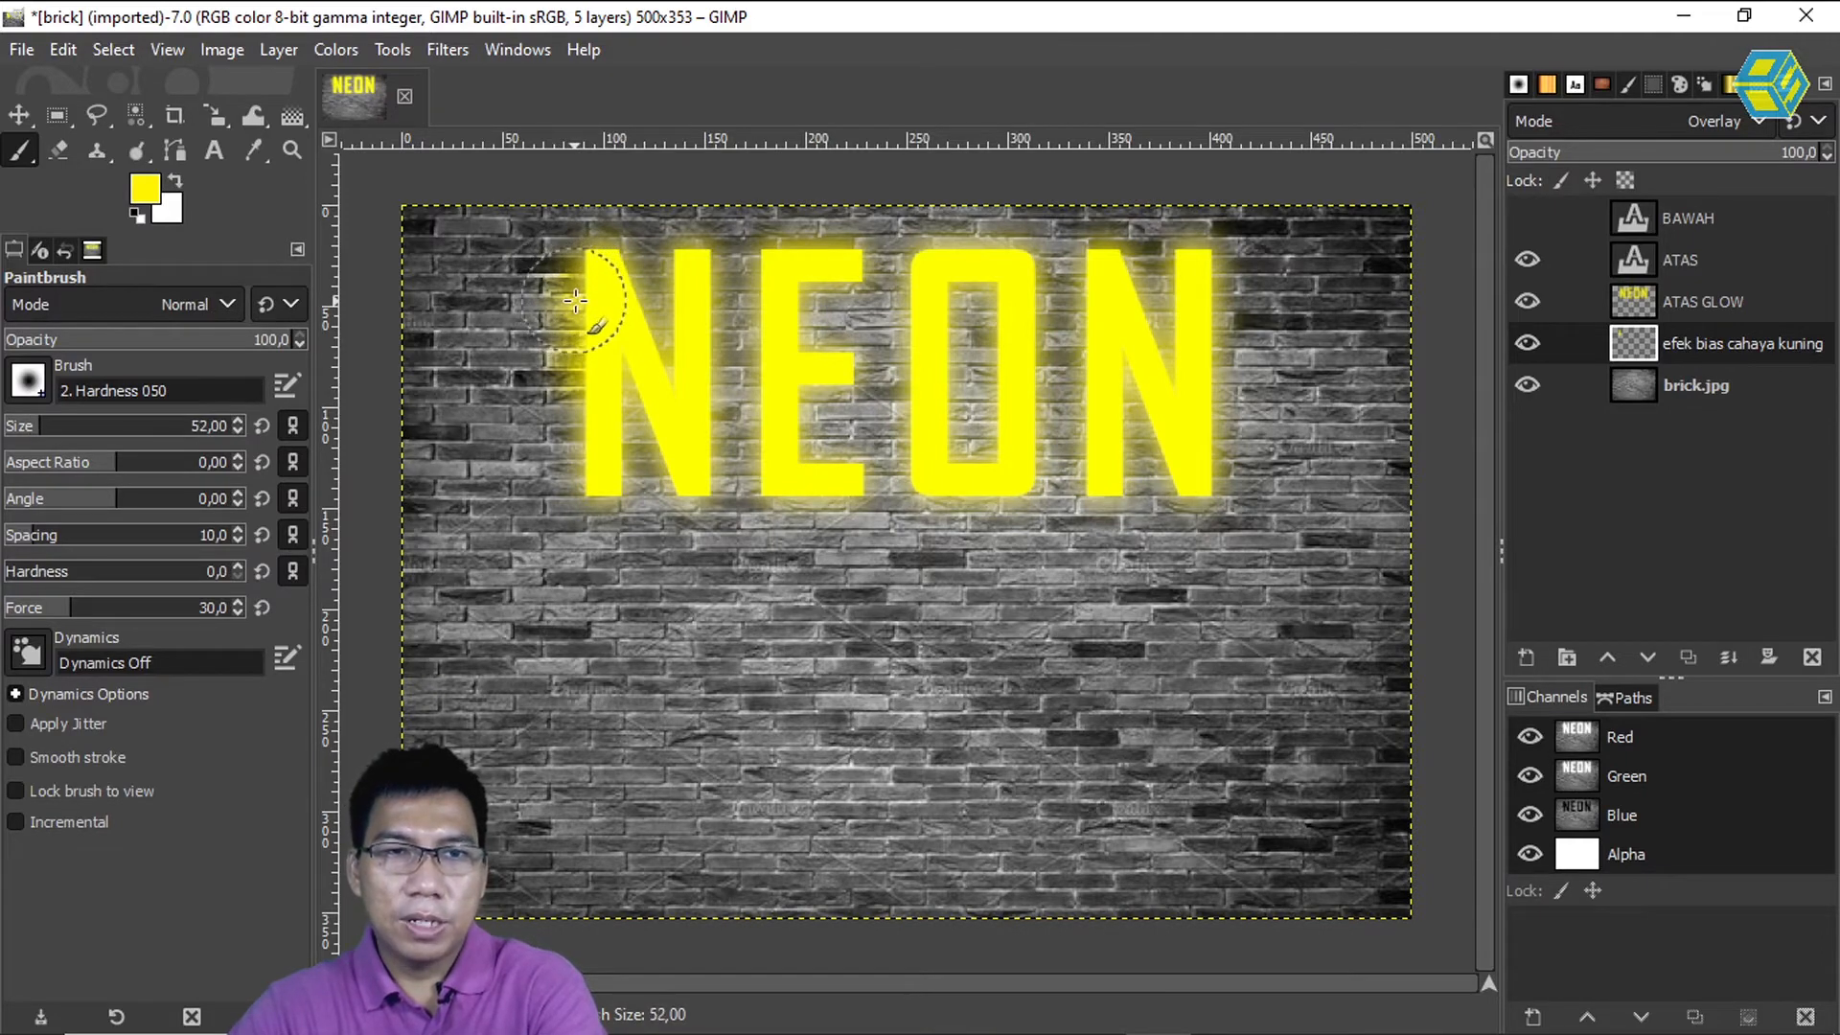
{"action": "key", "text": "bracketleft"}
{"action": "key", "text": "bracketleft"}
{"action": "key", "text": "bracketleft"}
{"action": "key", "text": "bracketleft"}
{"action": "key", "text": "bracketleft"}
{"action": "key", "text": "bracketleft"}
{"action": "key", "text": "bracketleft"}
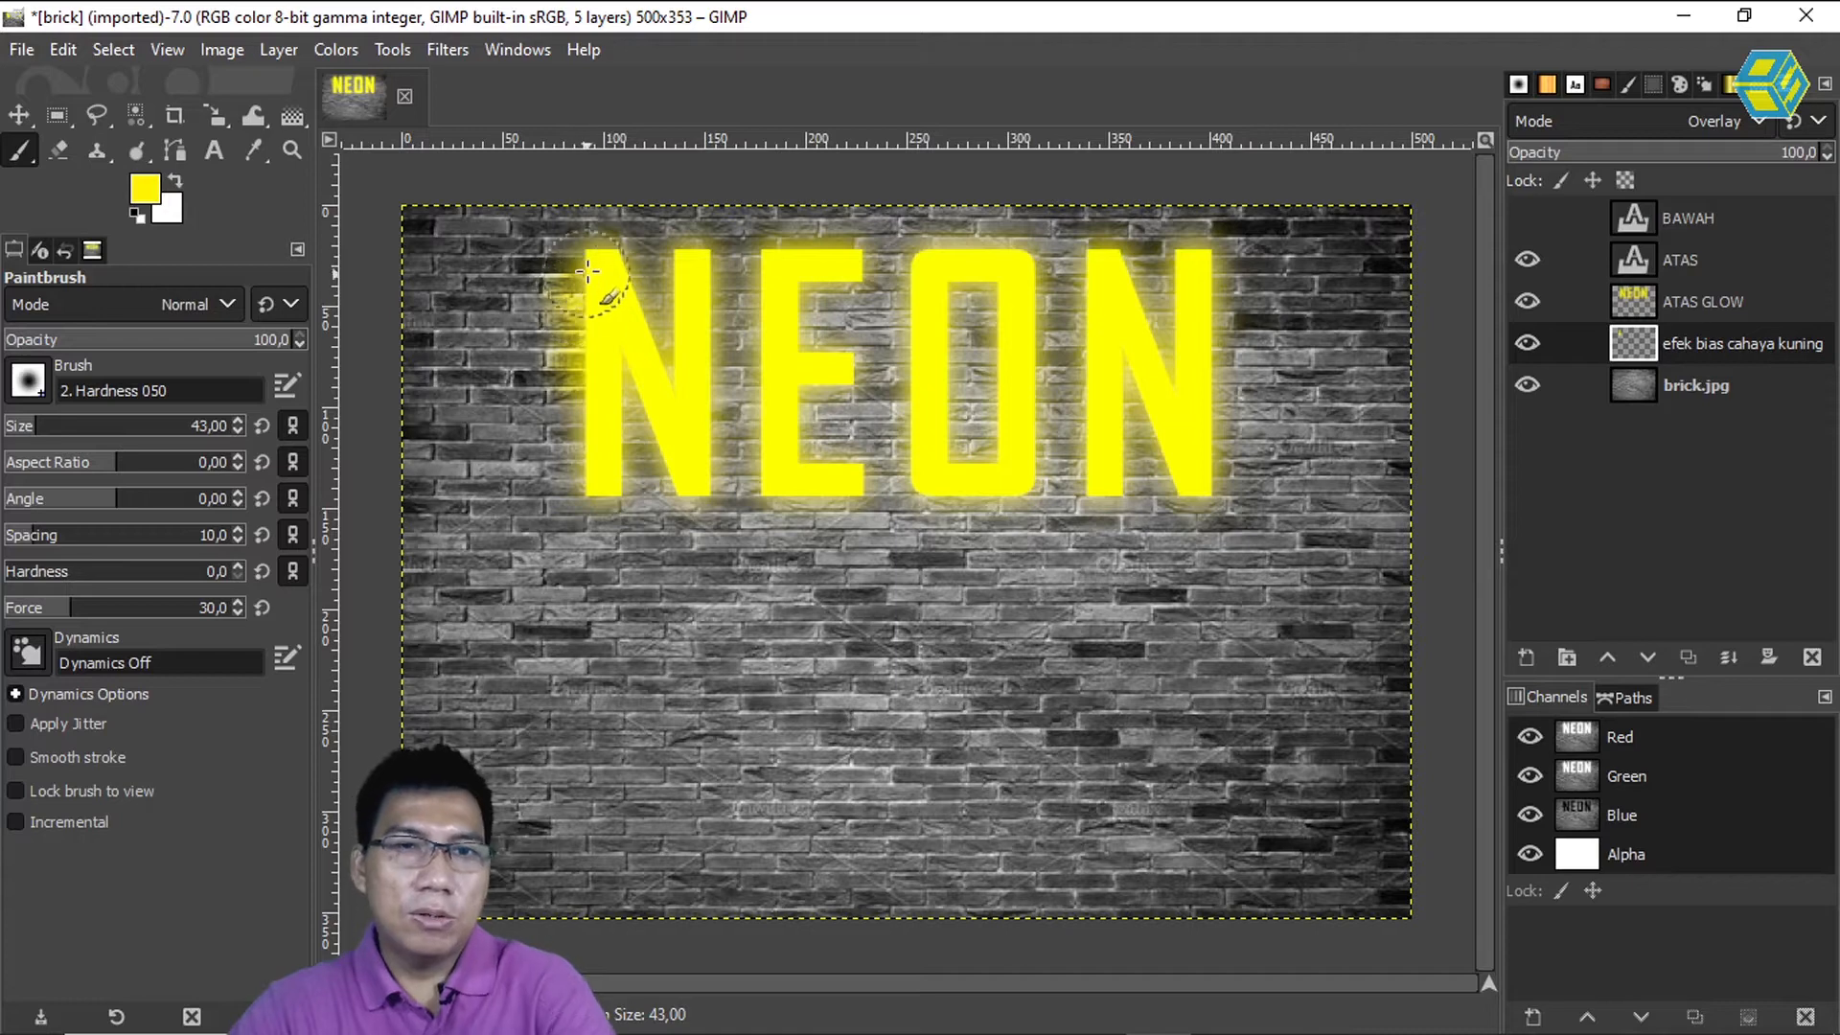
{"action": "mouse_move", "coordinate": [580, 254]}
{"action": "left_mouse_down"}
{"action": "mouse_move", "coordinate": [591, 498]}
{"action": "mouse_move", "coordinate": [611, 525]}
{"action": "mouse_move", "coordinate": [631, 507]}
{"action": "mouse_move", "coordinate": [621, 391]}
{"action": "mouse_move", "coordinate": [701, 501]}
{"action": "mouse_move", "coordinate": [715, 470]}
{"action": "mouse_move", "coordinate": [689, 243]}
{"action": "mouse_move", "coordinate": [663, 290]}
{"action": "mouse_move", "coordinate": [672, 359]}
{"action": "mouse_move", "coordinate": [635, 278]}
{"action": "mouse_move", "coordinate": [794, 273]}
{"action": "mouse_move", "coordinate": [735, 243]}
{"action": "mouse_move", "coordinate": [759, 279]}
{"action": "mouse_move", "coordinate": [765, 496]}
{"action": "mouse_move", "coordinate": [851, 505]}
{"action": "mouse_move", "coordinate": [857, 478]}
{"action": "mouse_move", "coordinate": [808, 407]}
{"action": "mouse_move", "coordinate": [851, 384]}
{"action": "mouse_move", "coordinate": [850, 347]}
{"action": "mouse_move", "coordinate": [806, 346]}
{"action": "mouse_move", "coordinate": [797, 296]}
{"action": "mouse_move", "coordinate": [862, 285]}
{"action": "mouse_move", "coordinate": [849, 251]}
{"action": "mouse_move", "coordinate": [806, 248]}
{"action": "mouse_move", "coordinate": [778, 251]}
{"action": "mouse_move", "coordinate": [971, 319]}
{"action": "mouse_move", "coordinate": [905, 301]}
{"action": "mouse_move", "coordinate": [903, 262]}
{"action": "mouse_move", "coordinate": [916, 501]}
{"action": "mouse_move", "coordinate": [1007, 500]}
{"action": "mouse_move", "coordinate": [1030, 477]}
{"action": "mouse_move", "coordinate": [1031, 303]}
{"action": "mouse_move", "coordinate": [1015, 268]}
{"action": "mouse_move", "coordinate": [928, 255]}
{"action": "mouse_move", "coordinate": [1108, 270]}
{"action": "mouse_move", "coordinate": [1024, 248]}
{"action": "mouse_move", "coordinate": [1051, 276]}
{"action": "mouse_move", "coordinate": [1086, 251]}
{"action": "mouse_move", "coordinate": [1087, 504]}
{"action": "mouse_move", "coordinate": [1124, 506]}
{"action": "mouse_move", "coordinate": [1122, 392]}
{"action": "mouse_move", "coordinate": [1180, 498]}
{"action": "mouse_move", "coordinate": [1208, 501]}
{"action": "mouse_move", "coordinate": [1222, 383]}
{"action": "mouse_move", "coordinate": [1188, 256]}
{"action": "mouse_move", "coordinate": [1173, 307]}
{"action": "mouse_move", "coordinate": [1160, 249]}
{"action": "left_mouse_up"}
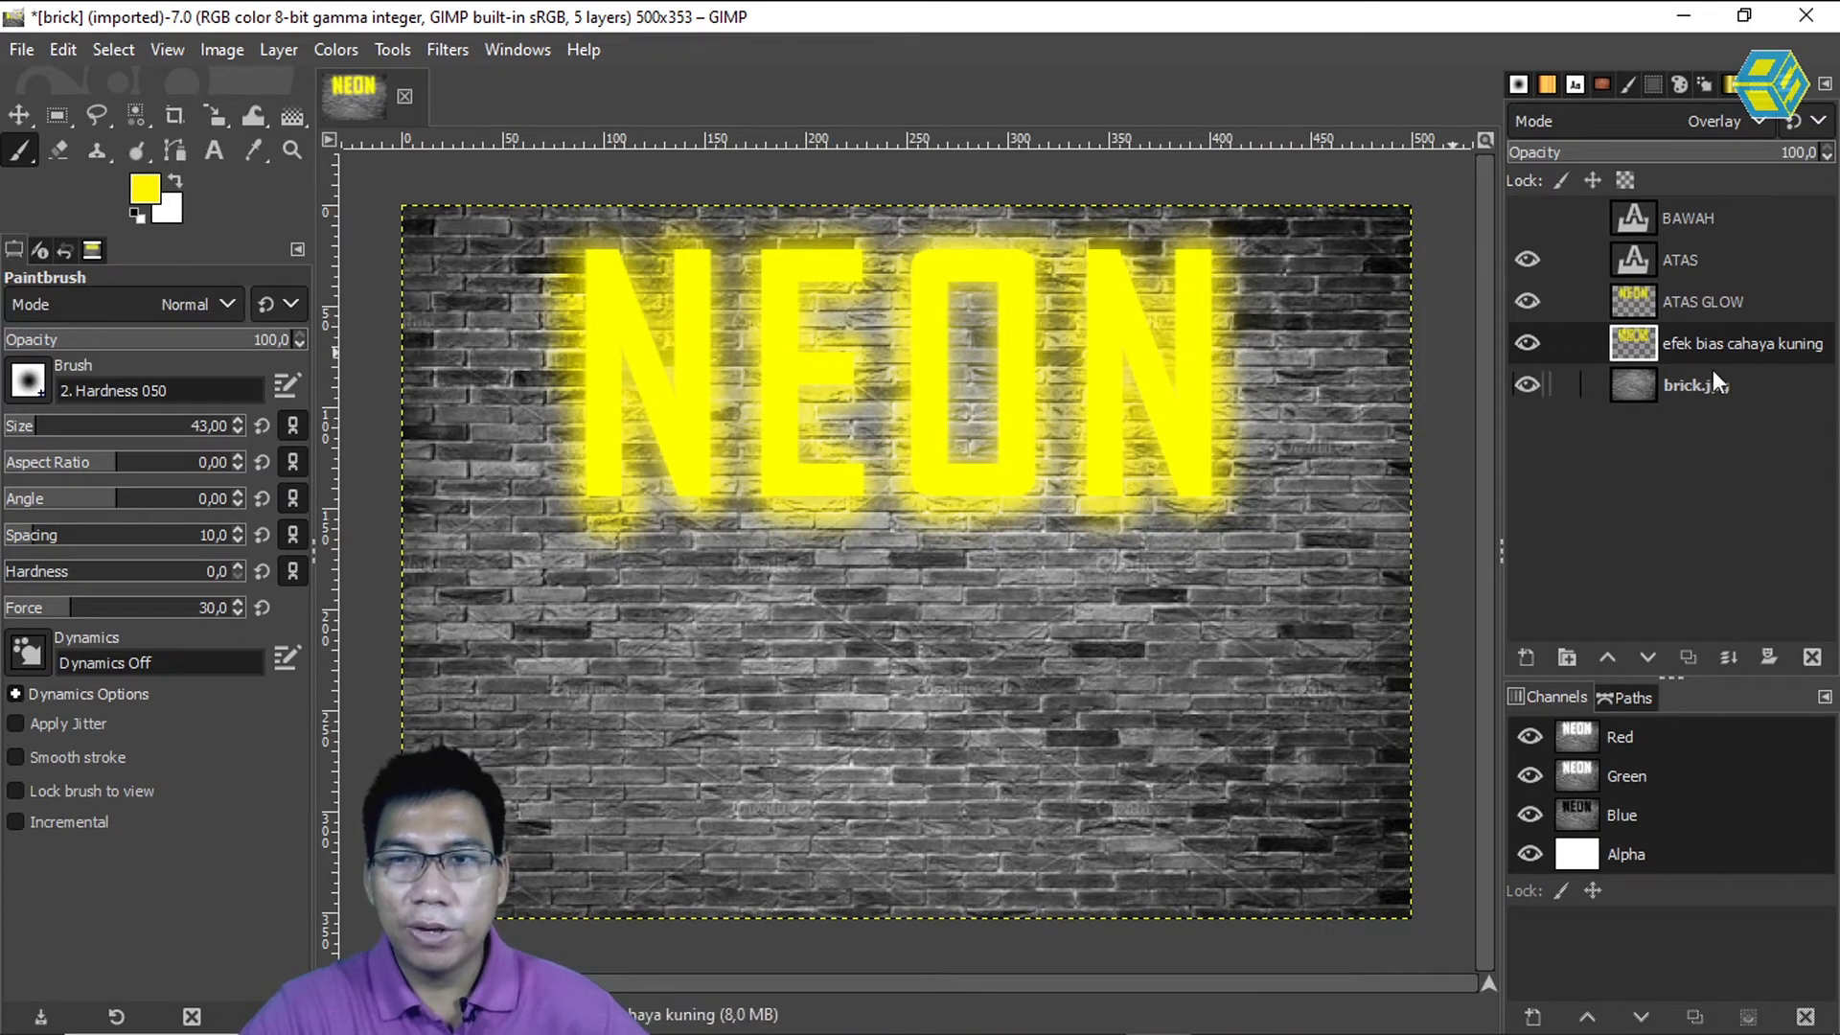
{"action": "left_click", "coordinate": [1686, 385]}
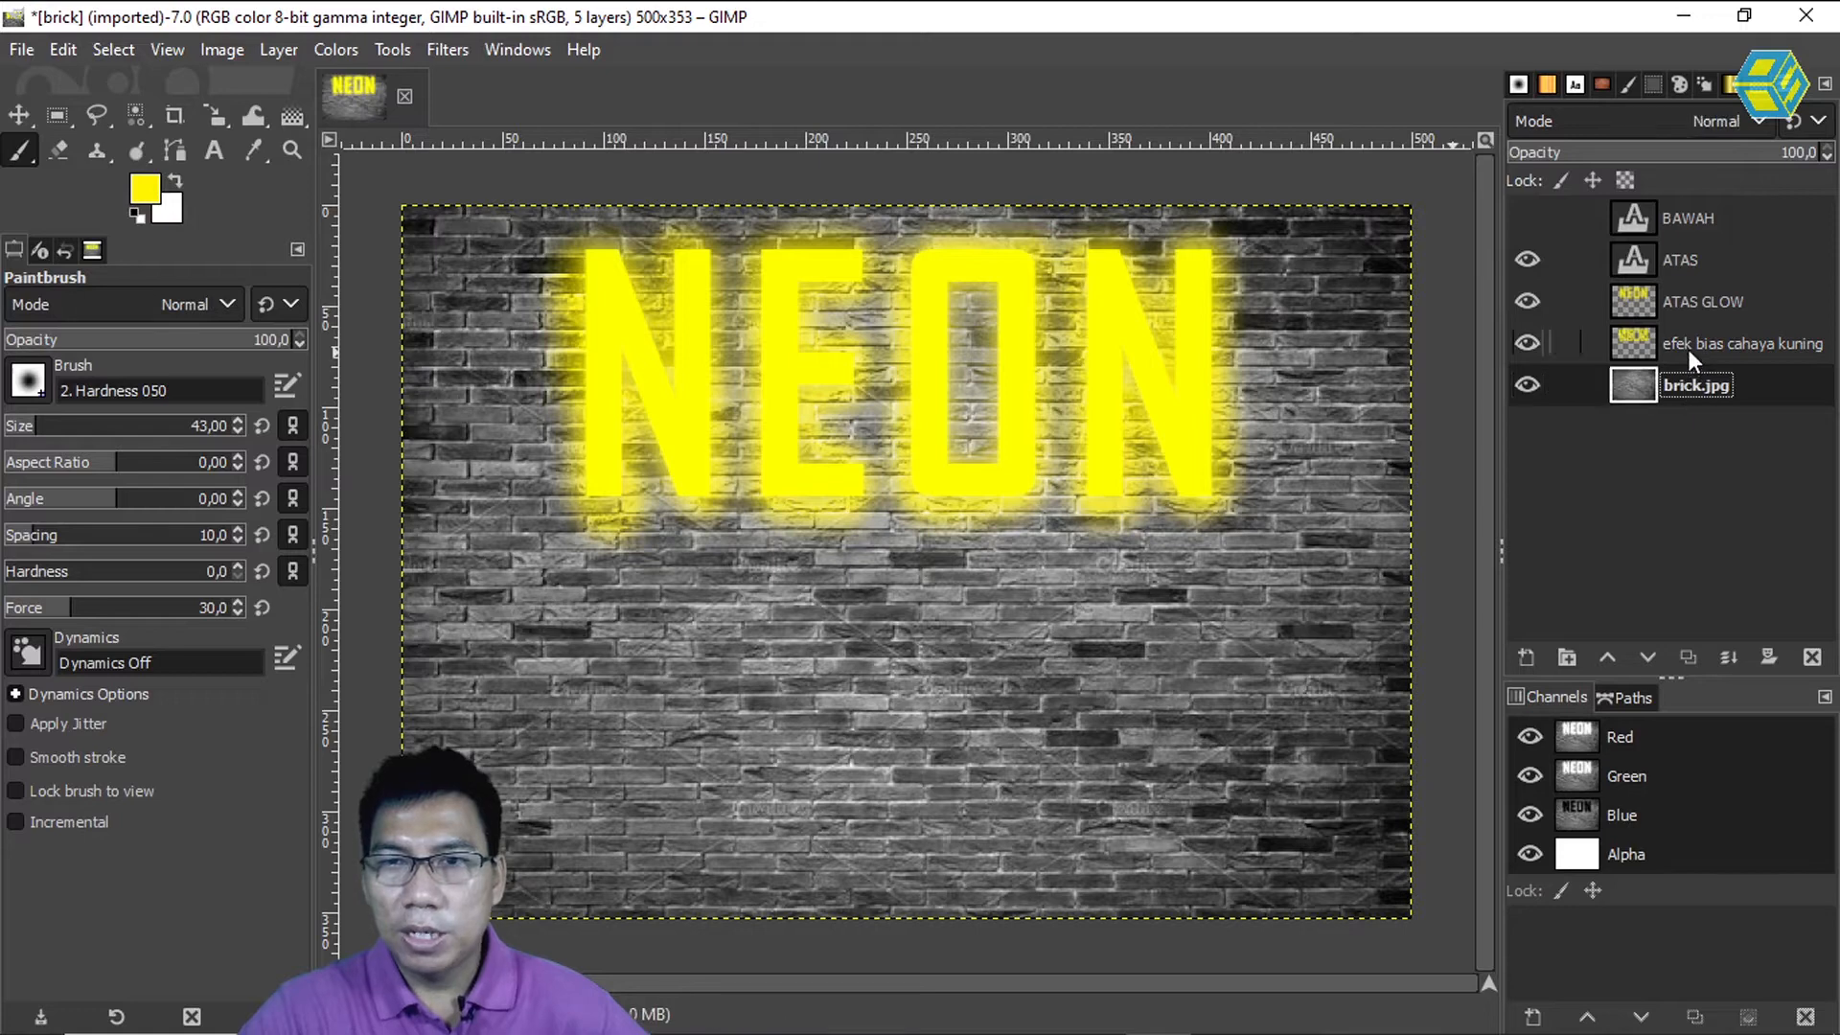
{"action": "left_click", "coordinate": [1688, 347]}
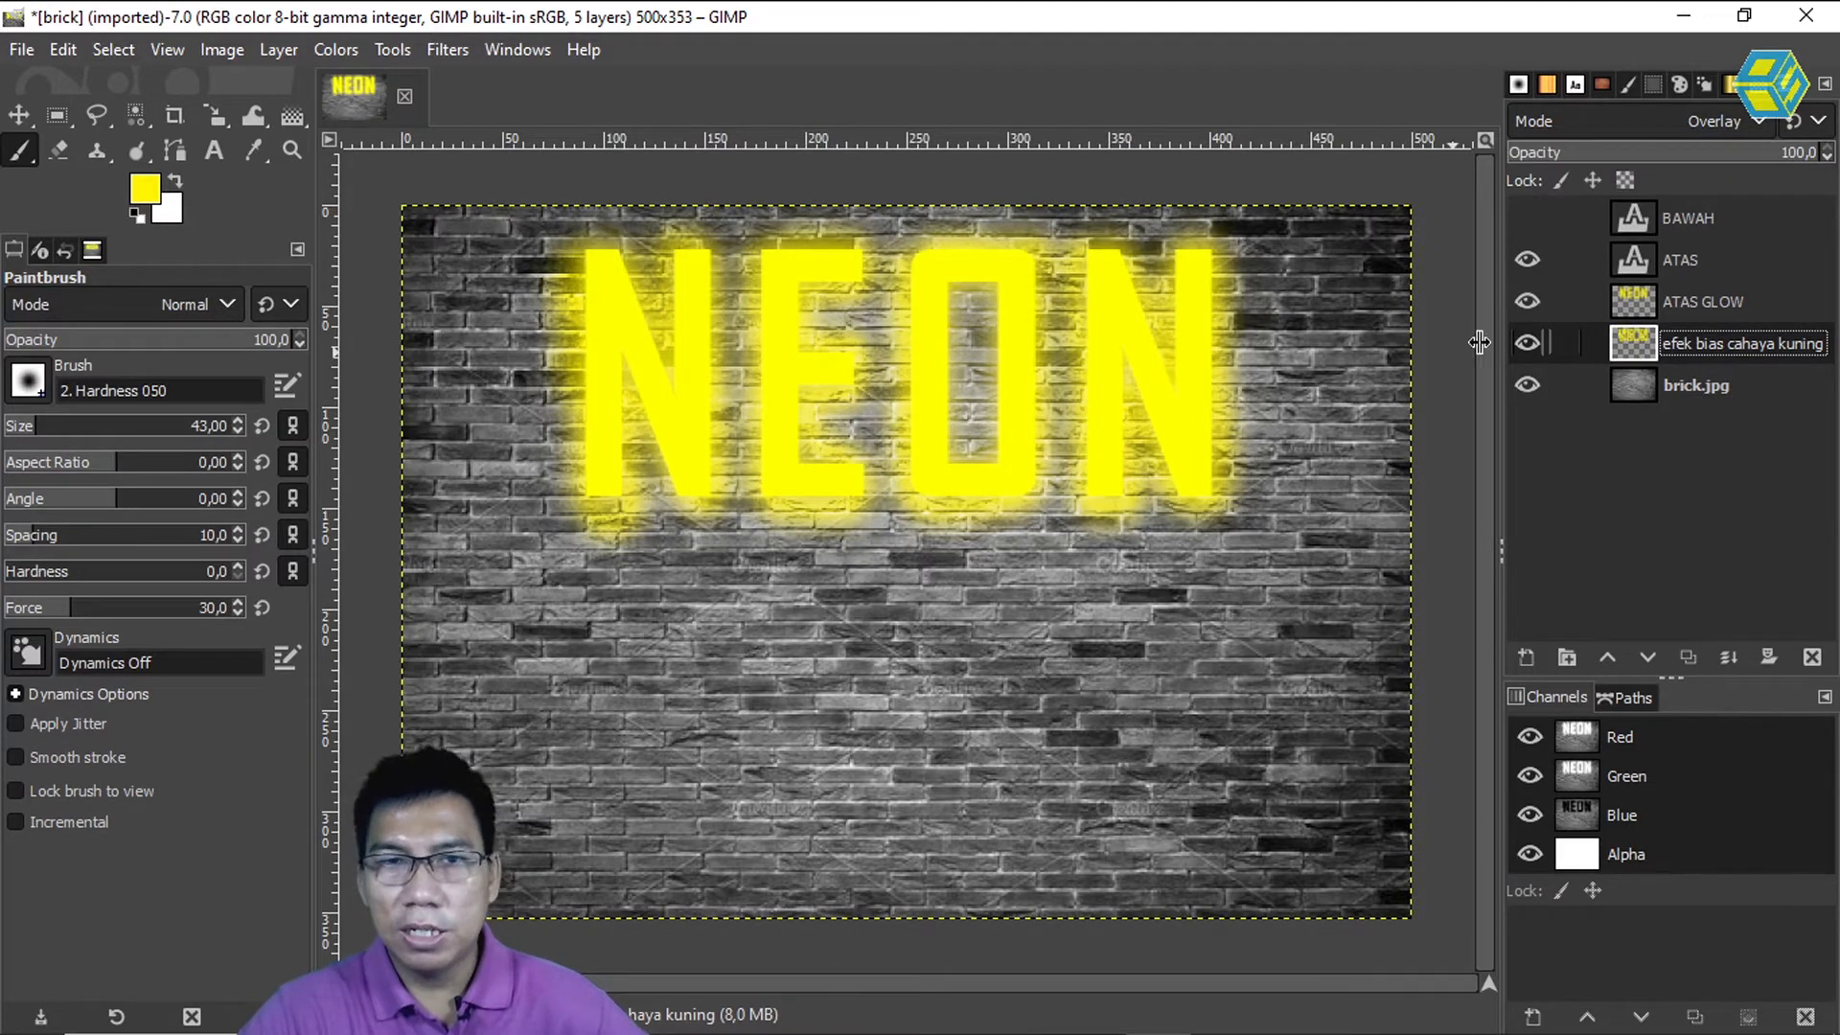
{"action": "left_click", "coordinate": [447, 48]}
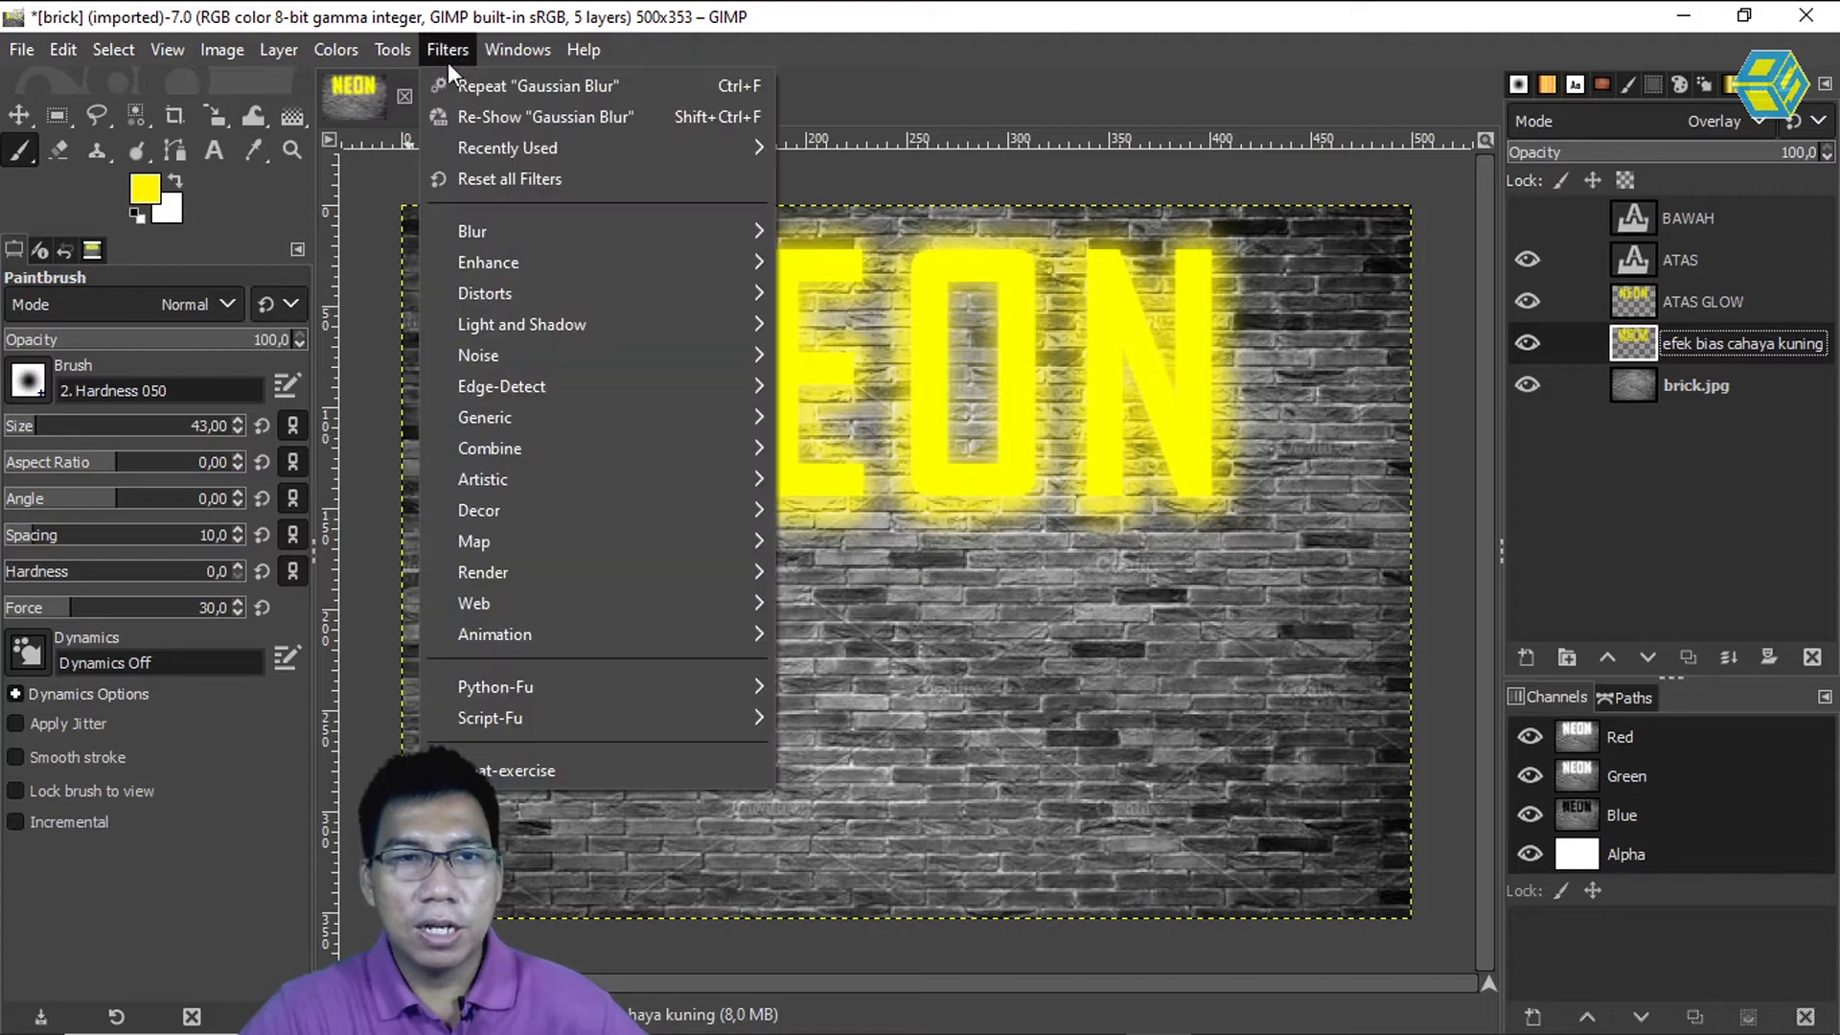
{"action": "mouse_move", "coordinate": [485, 241]}
{"action": "left_click", "coordinate": [860, 272]}
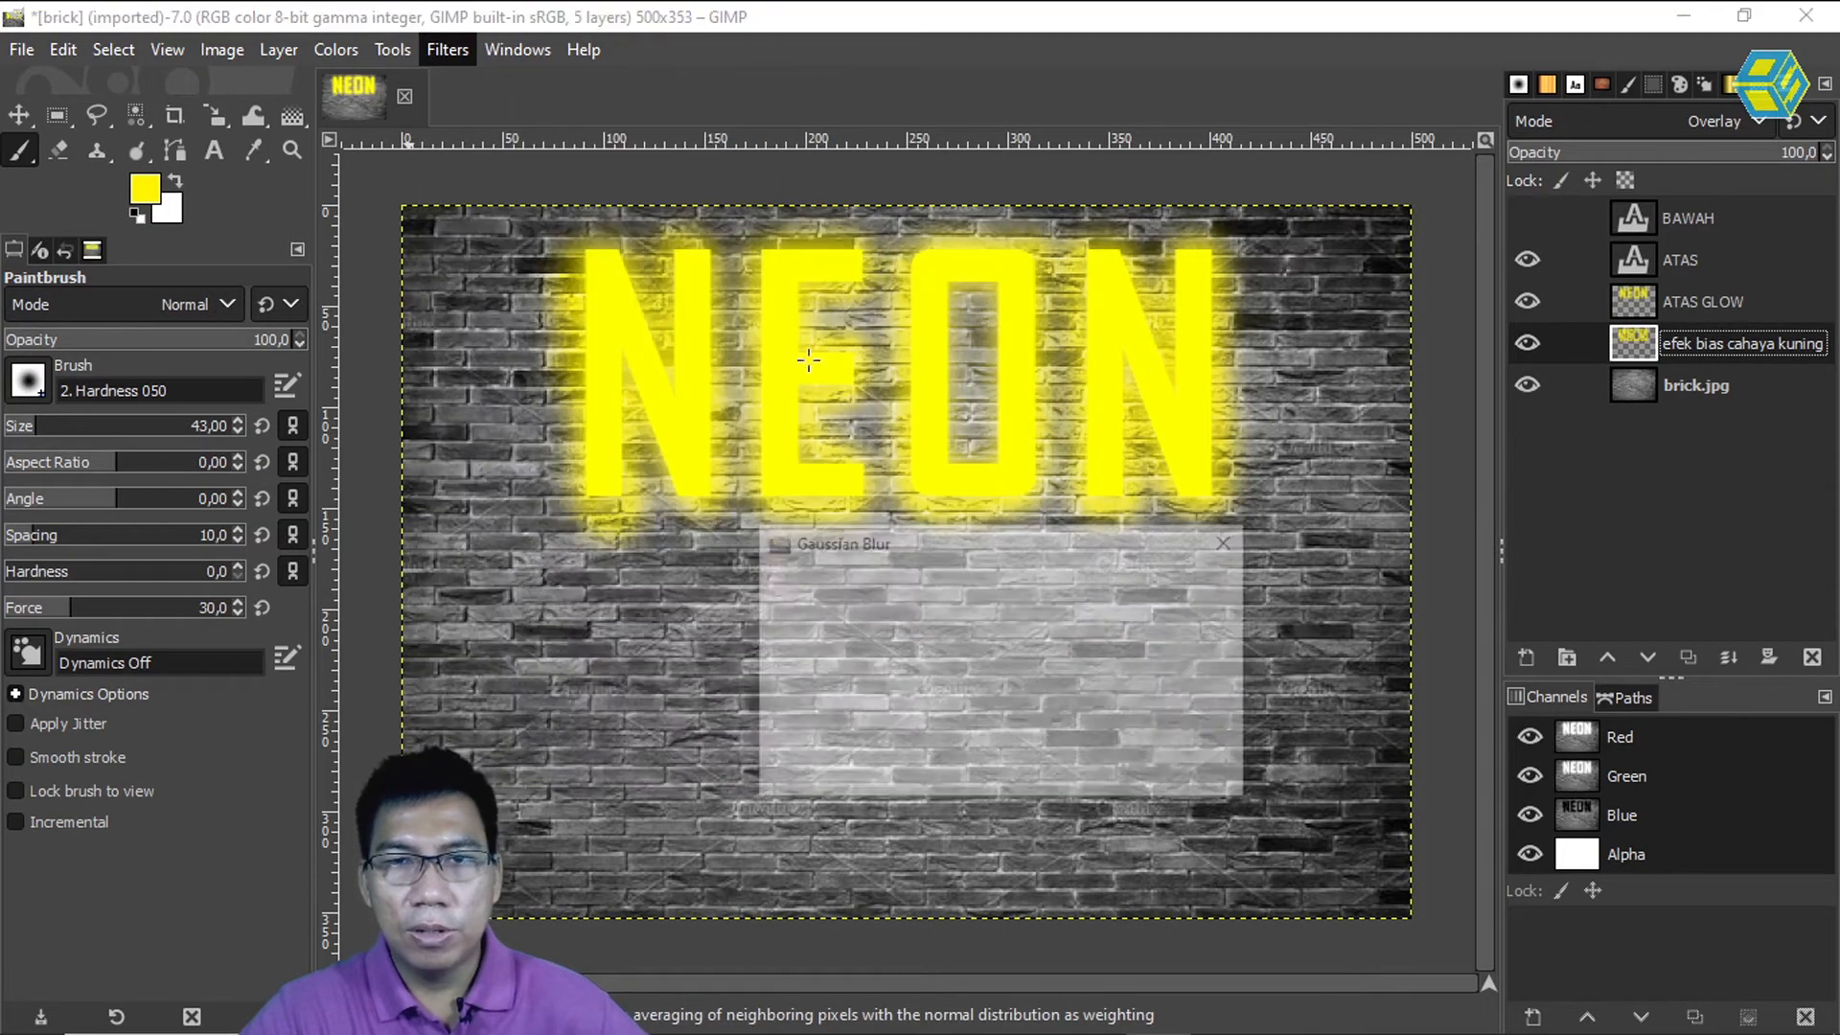
{"action": "left_click_drag", "start_coordinate": [879, 702], "coordinate": [801, 696]}
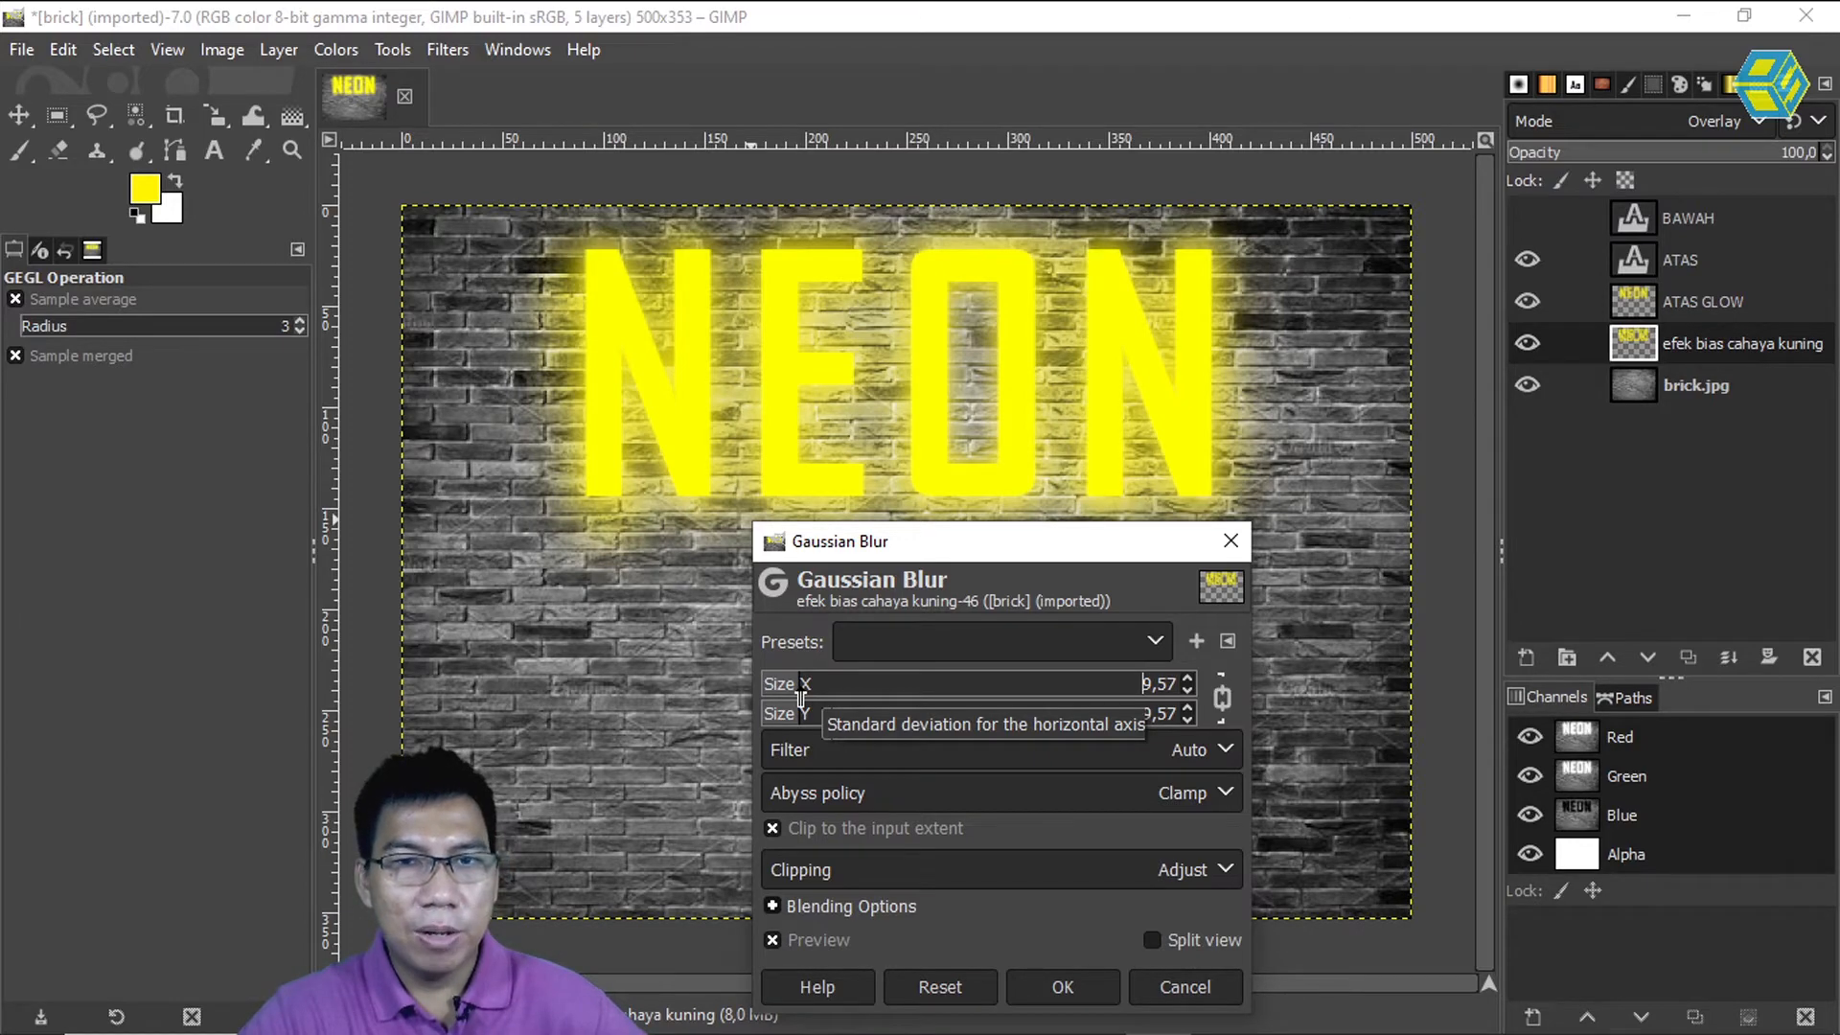
{"action": "left_click", "coordinate": [1188, 992]}
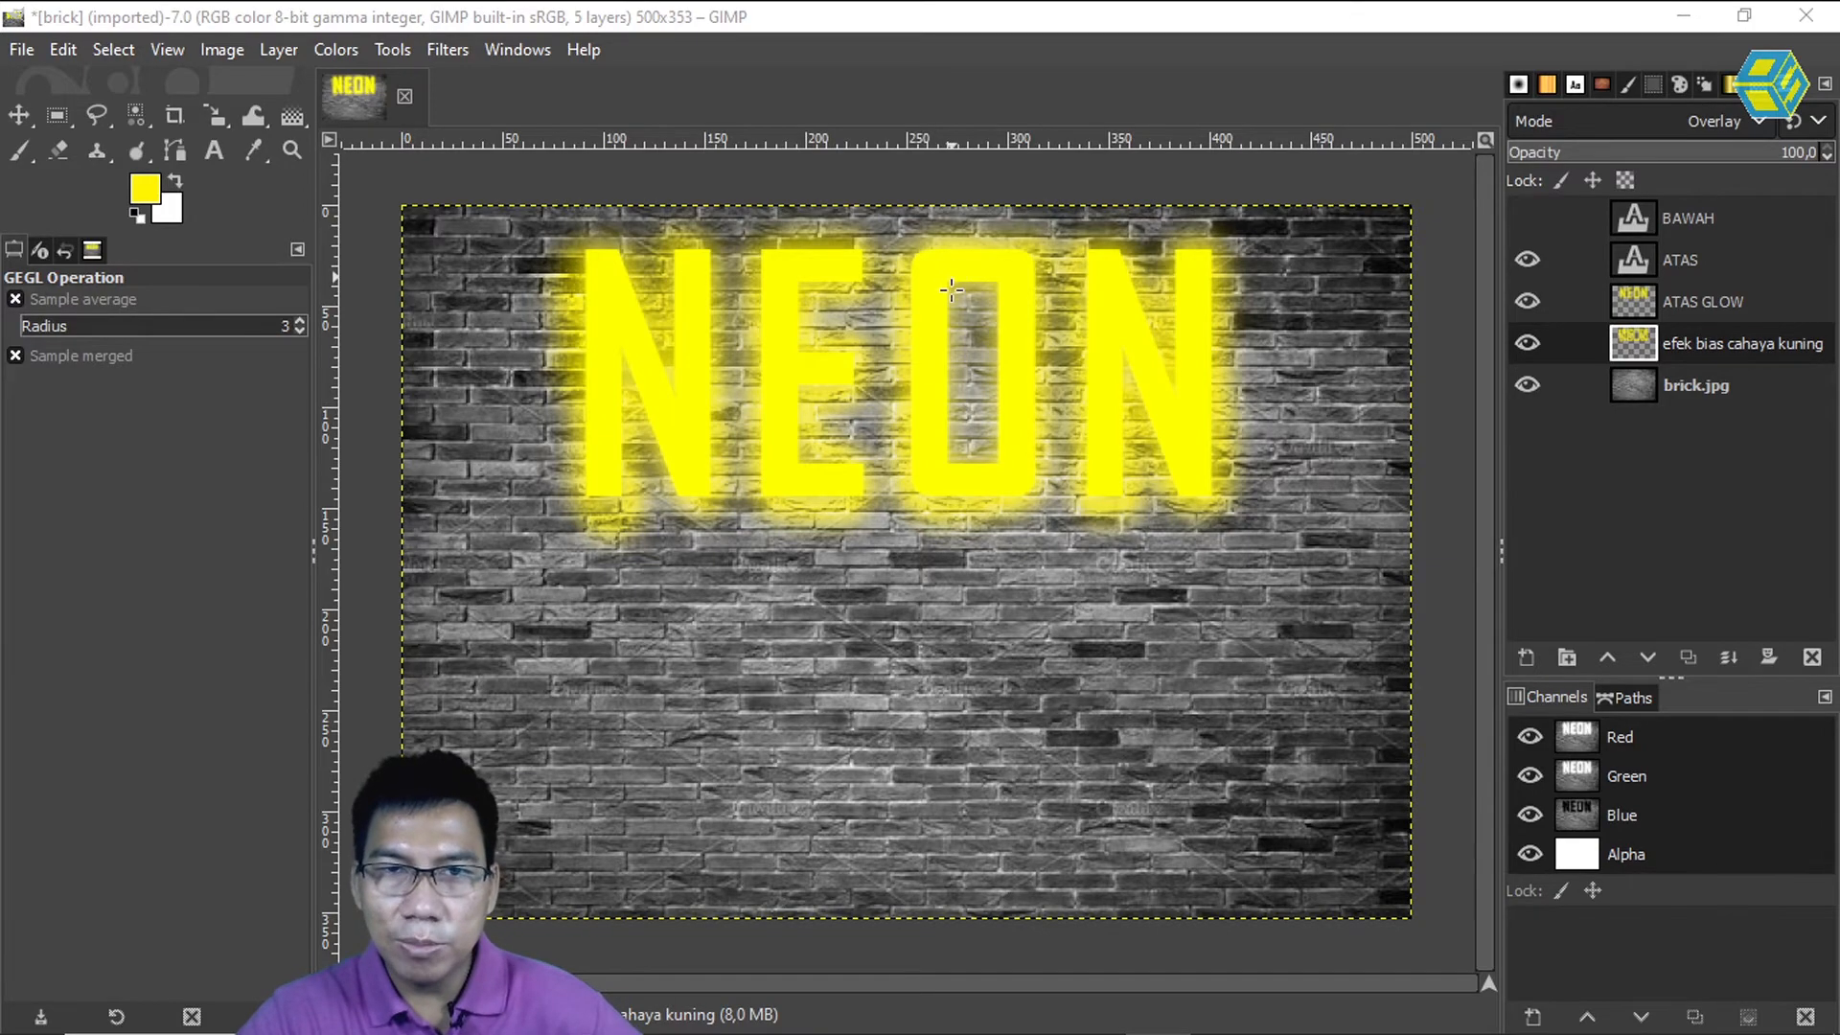
{"action": "key", "text": "ctrl+shift+f"}
{"action": "left_click", "coordinate": [1211, 986]}
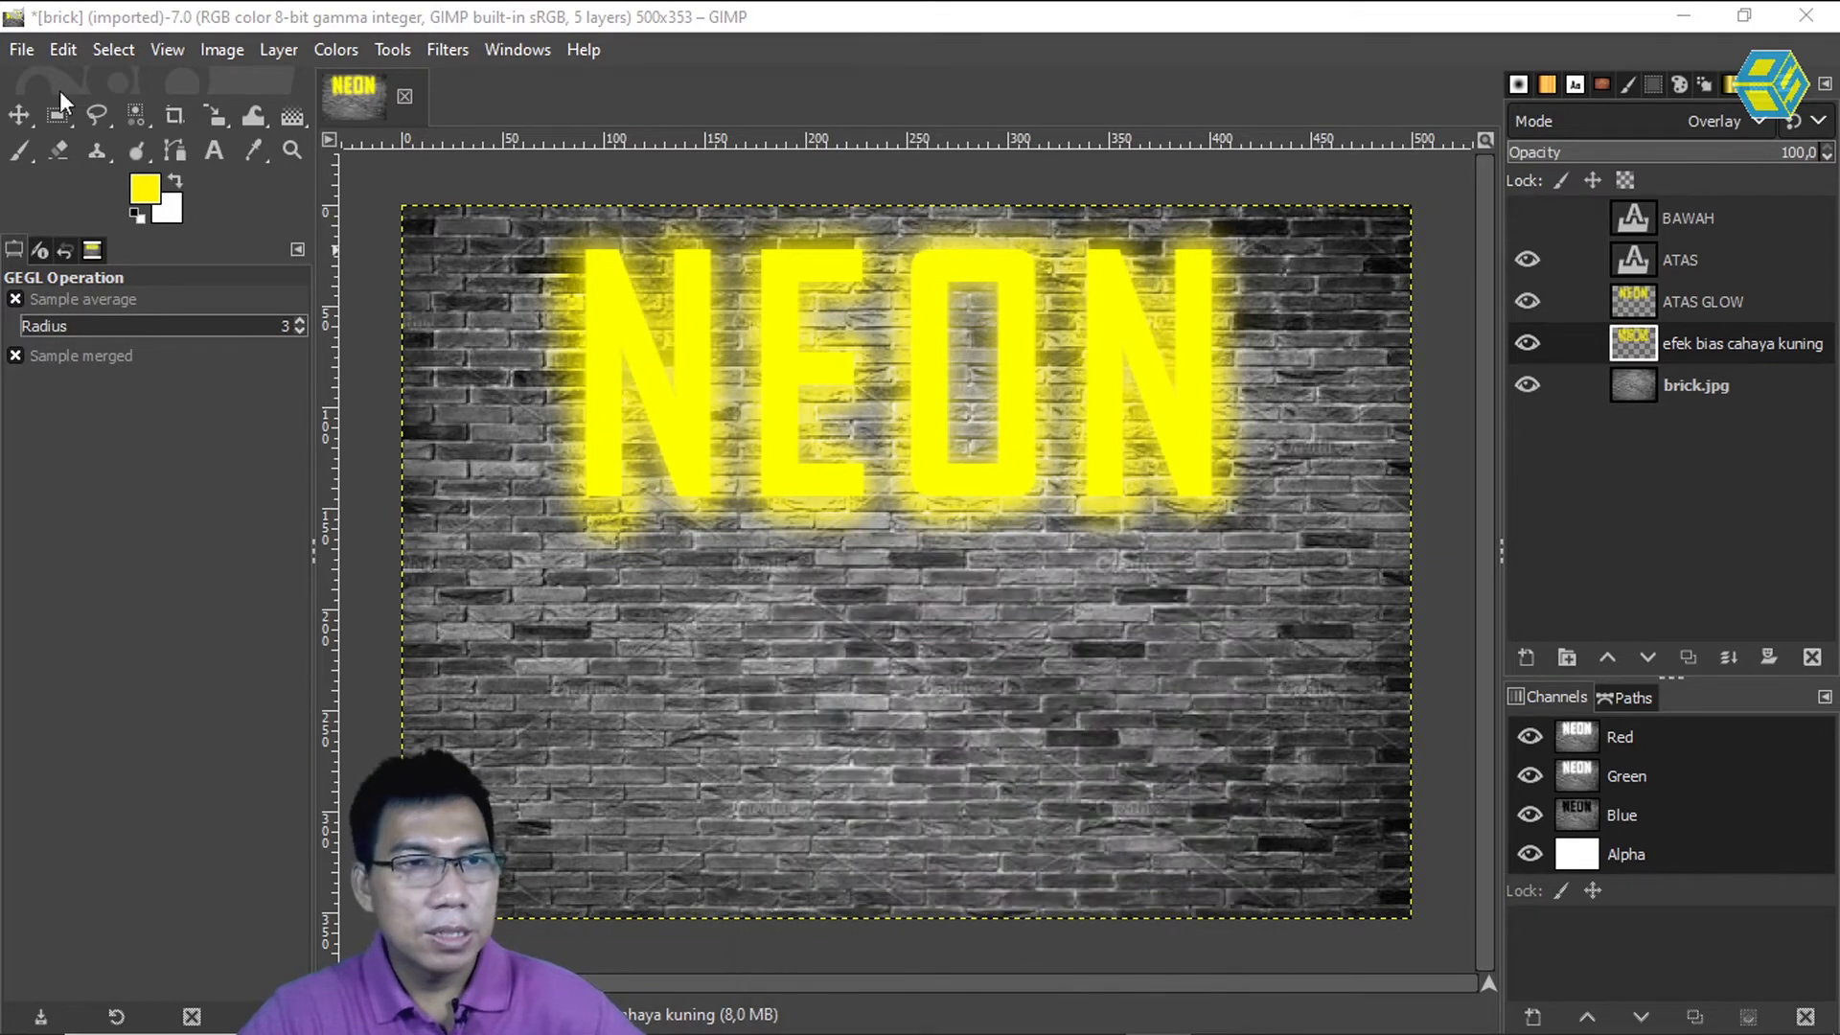
Paint more soft yellow light between the upper E and O, and lower the efek bias cahaya kuning layer's opacity to 53.4
{"action": "left_click", "coordinate": [26, 156]}
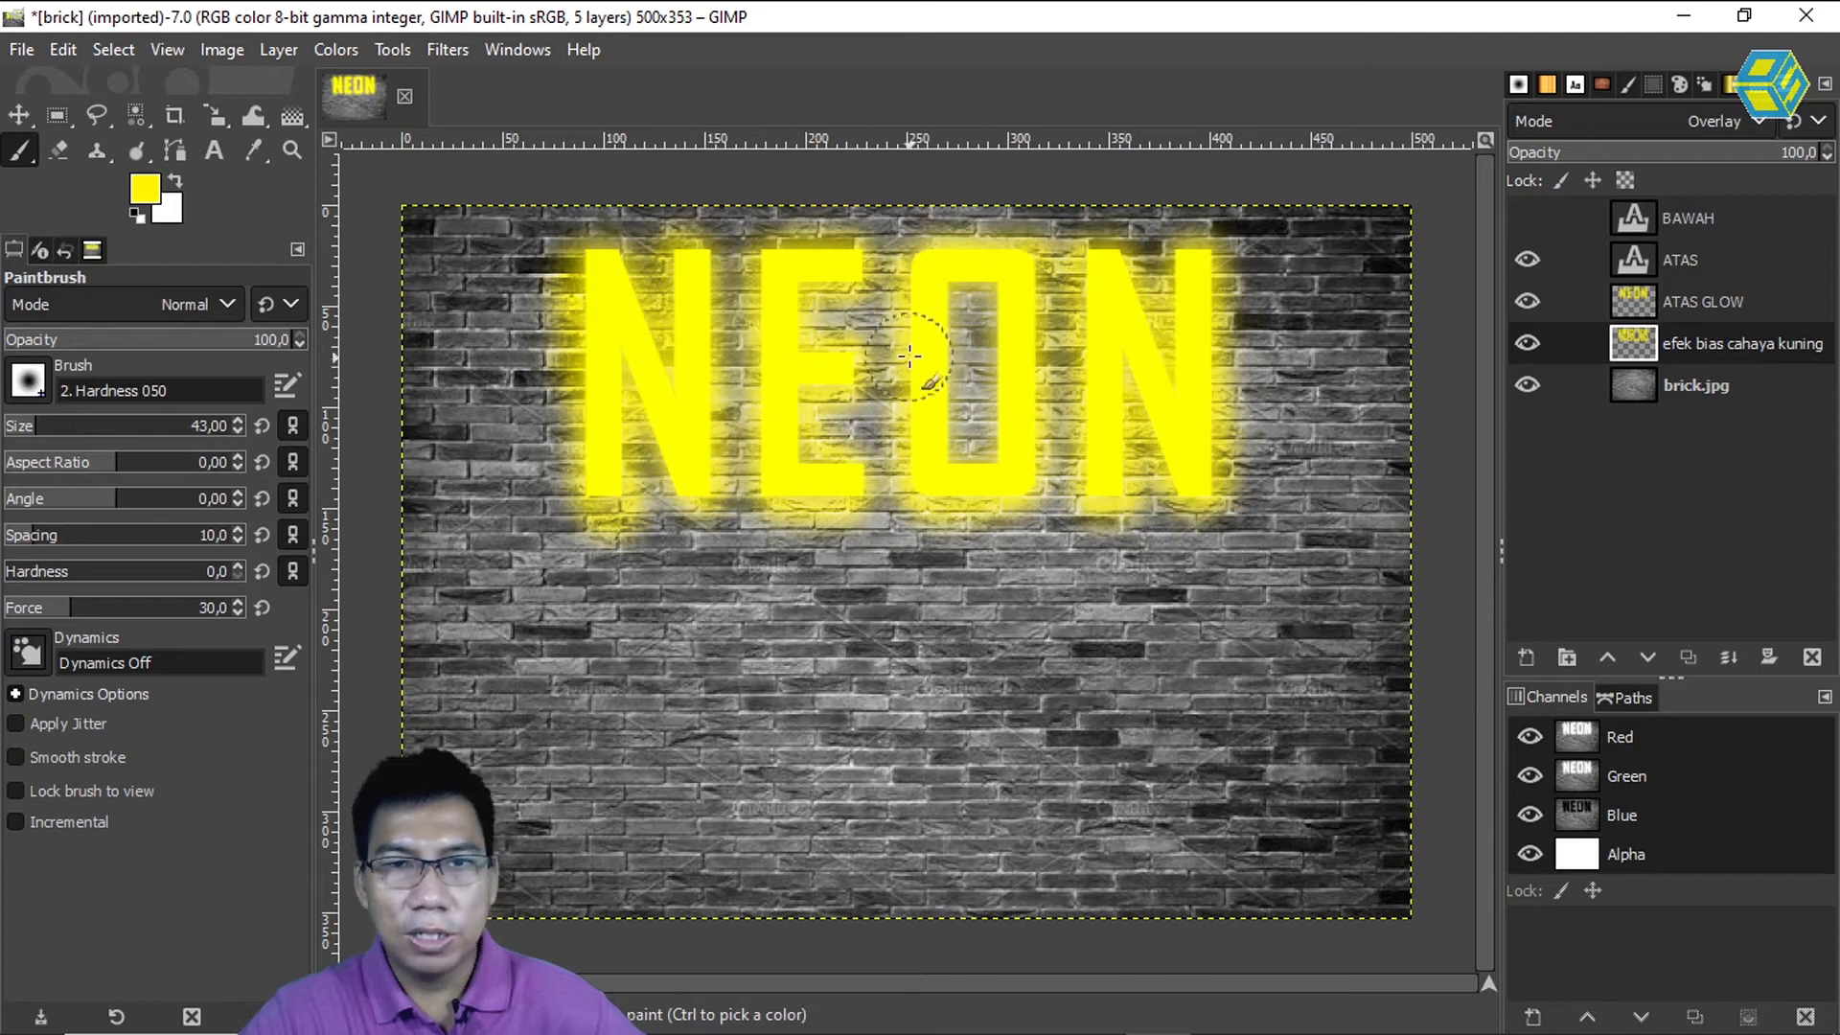
{"action": "mouse_move", "coordinate": [943, 393]}
{"action": "left_mouse_down"}
{"action": "mouse_move", "coordinate": [957, 467]}
{"action": "mouse_move", "coordinate": [988, 464]}
{"action": "mouse_move", "coordinate": [994, 290]}
{"action": "mouse_move", "coordinate": [913, 307]}
{"action": "left_mouse_up"}
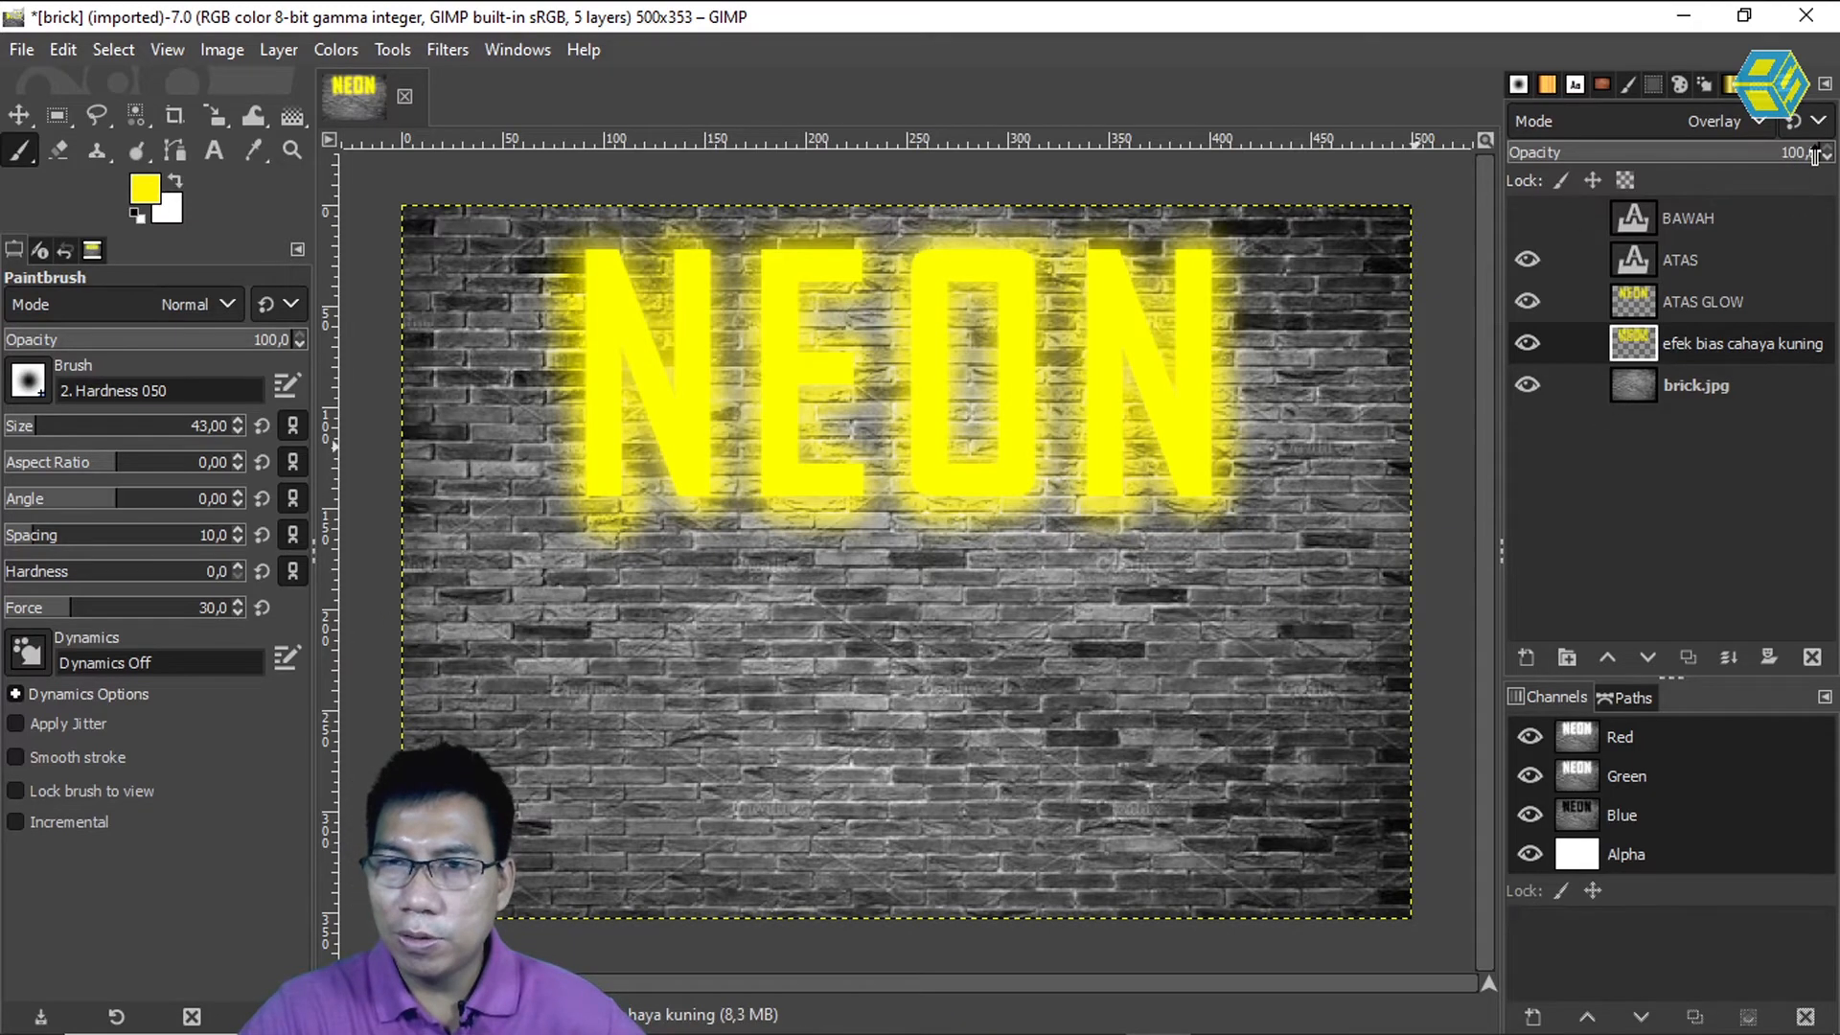
{"action": "left_click_drag", "start_coordinate": [1700, 147], "coordinate": [1612, 155]}
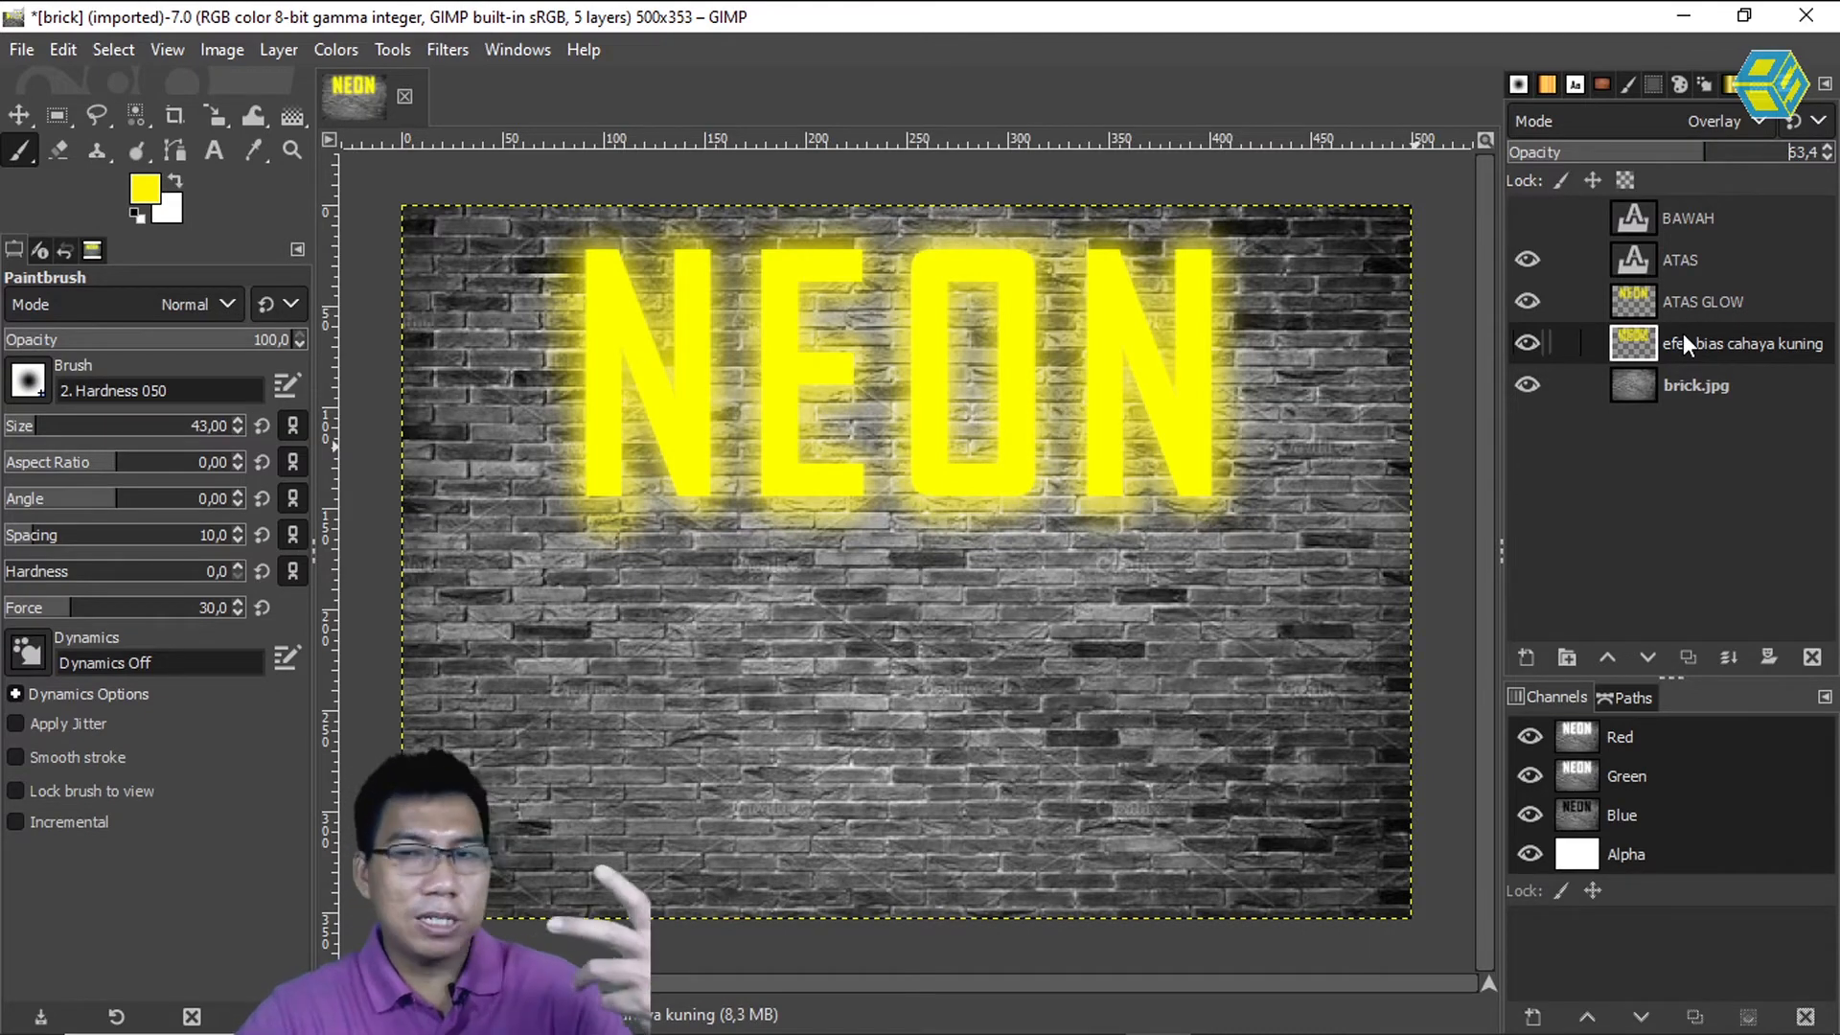
Toggle the visibility of the ATAS, ATAS GLOW and efek bias cahaya kuning layers to compare what each contributes to the neon effect
{"action": "left_click", "coordinate": [1682, 261]}
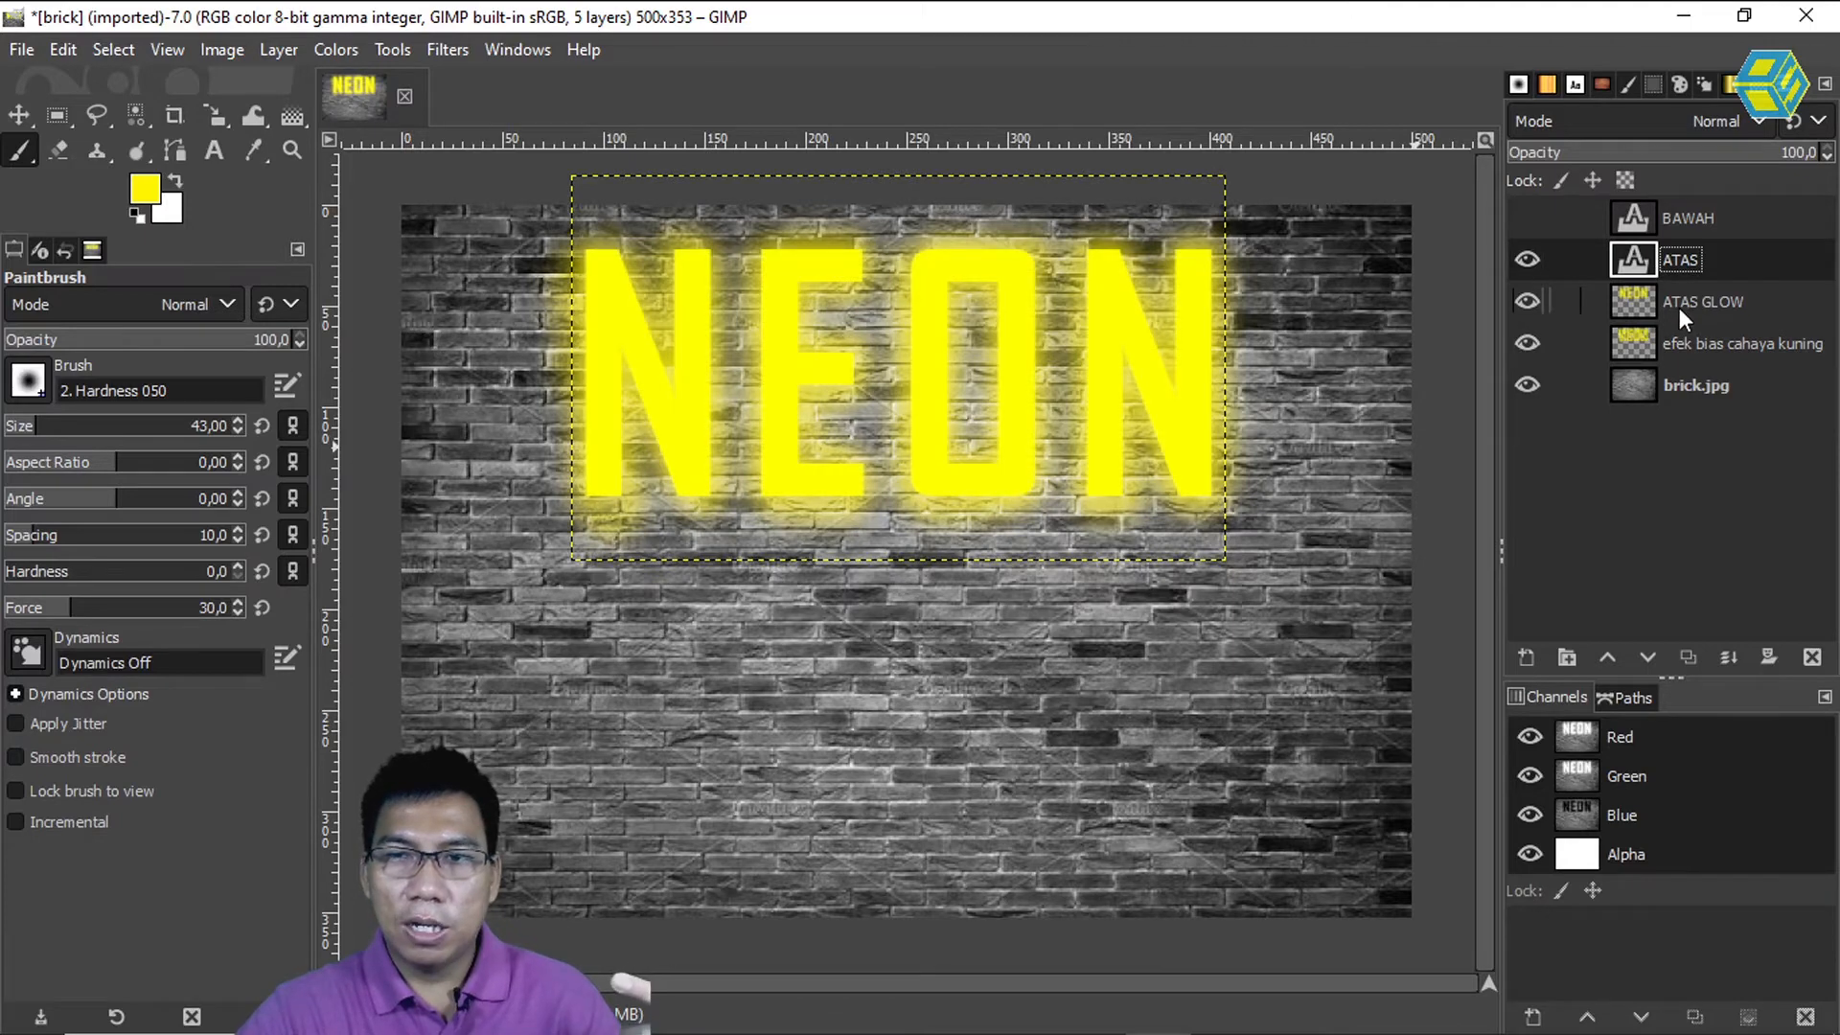
{"action": "left_click", "coordinate": [1531, 303]}
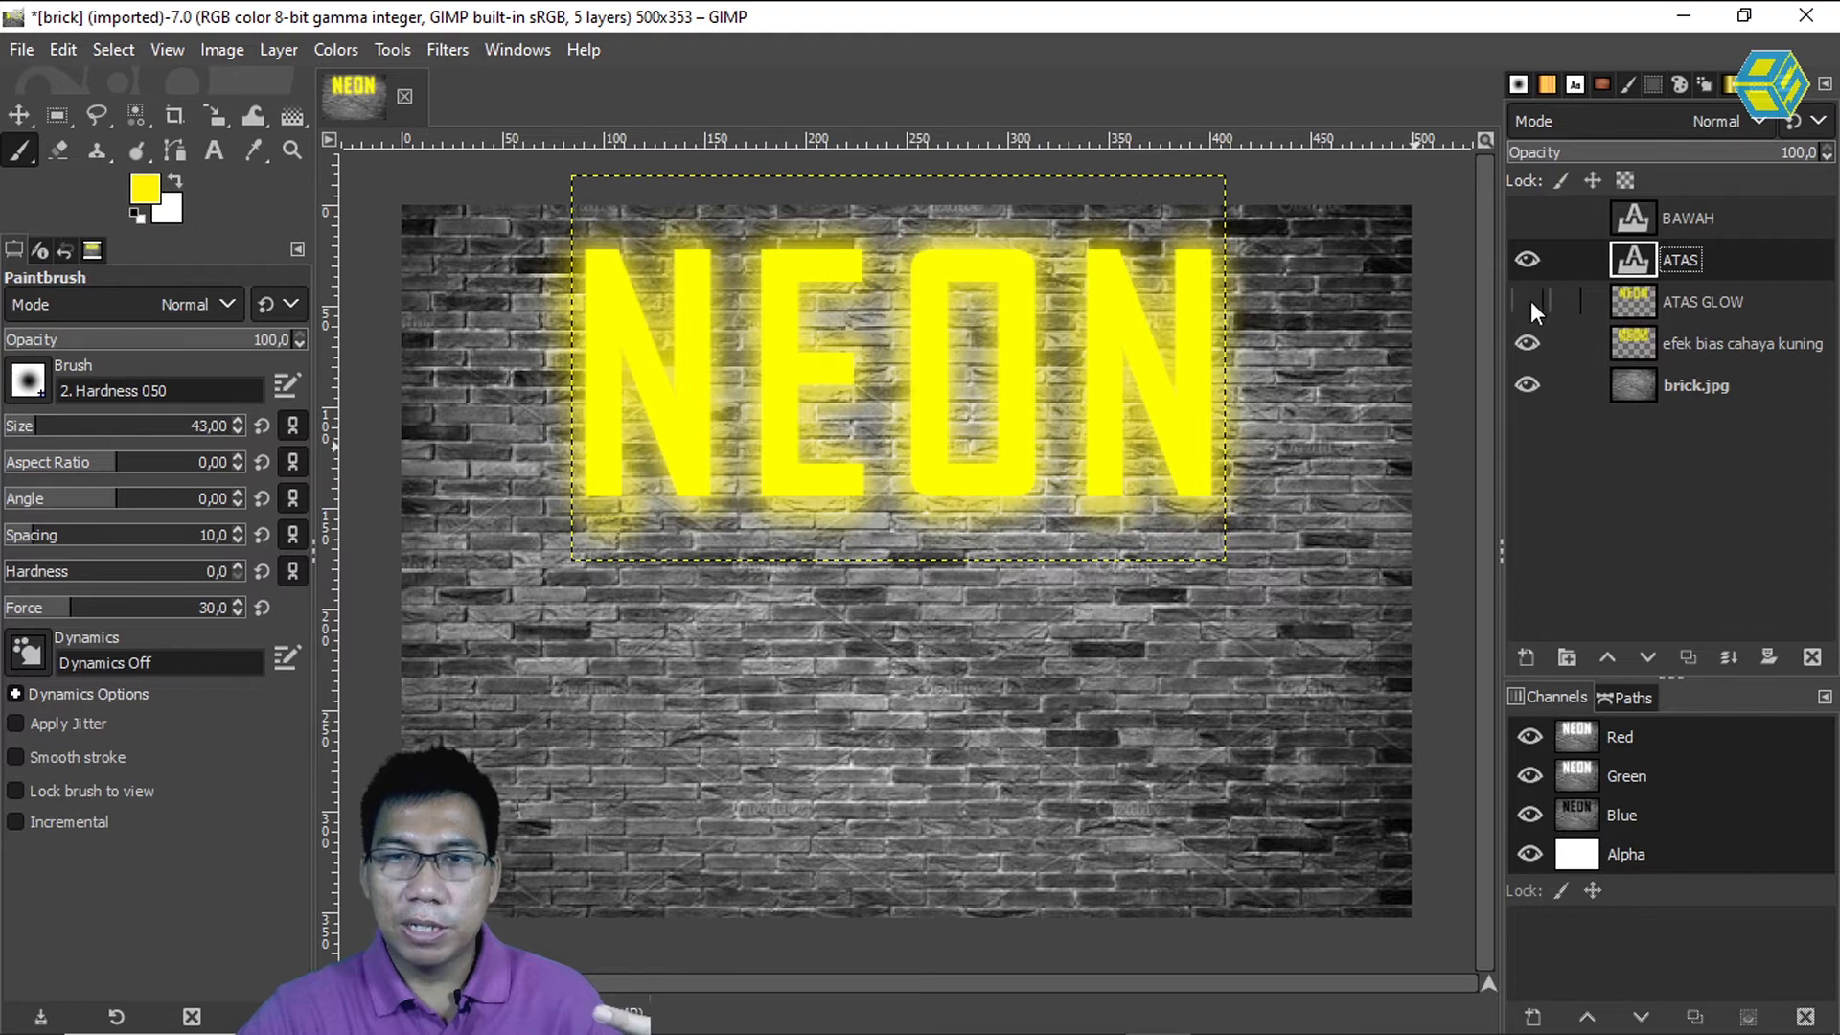
{"action": "left_click", "coordinate": [1528, 262]}
{"action": "left_click", "coordinate": [1527, 333]}
{"action": "left_click", "coordinate": [1533, 263]}
{"action": "left_click", "coordinate": [1533, 262]}
{"action": "left_click", "coordinate": [1533, 263]}
{"action": "left_click", "coordinate": [1533, 263]}
{"action": "left_click", "coordinate": [1526, 297]}
{"action": "left_click", "coordinate": [1527, 297]}
{"action": "left_click", "coordinate": [1526, 297]}
{"action": "left_click", "coordinate": [1527, 297]}
{"action": "left_click", "coordinate": [1527, 297]}
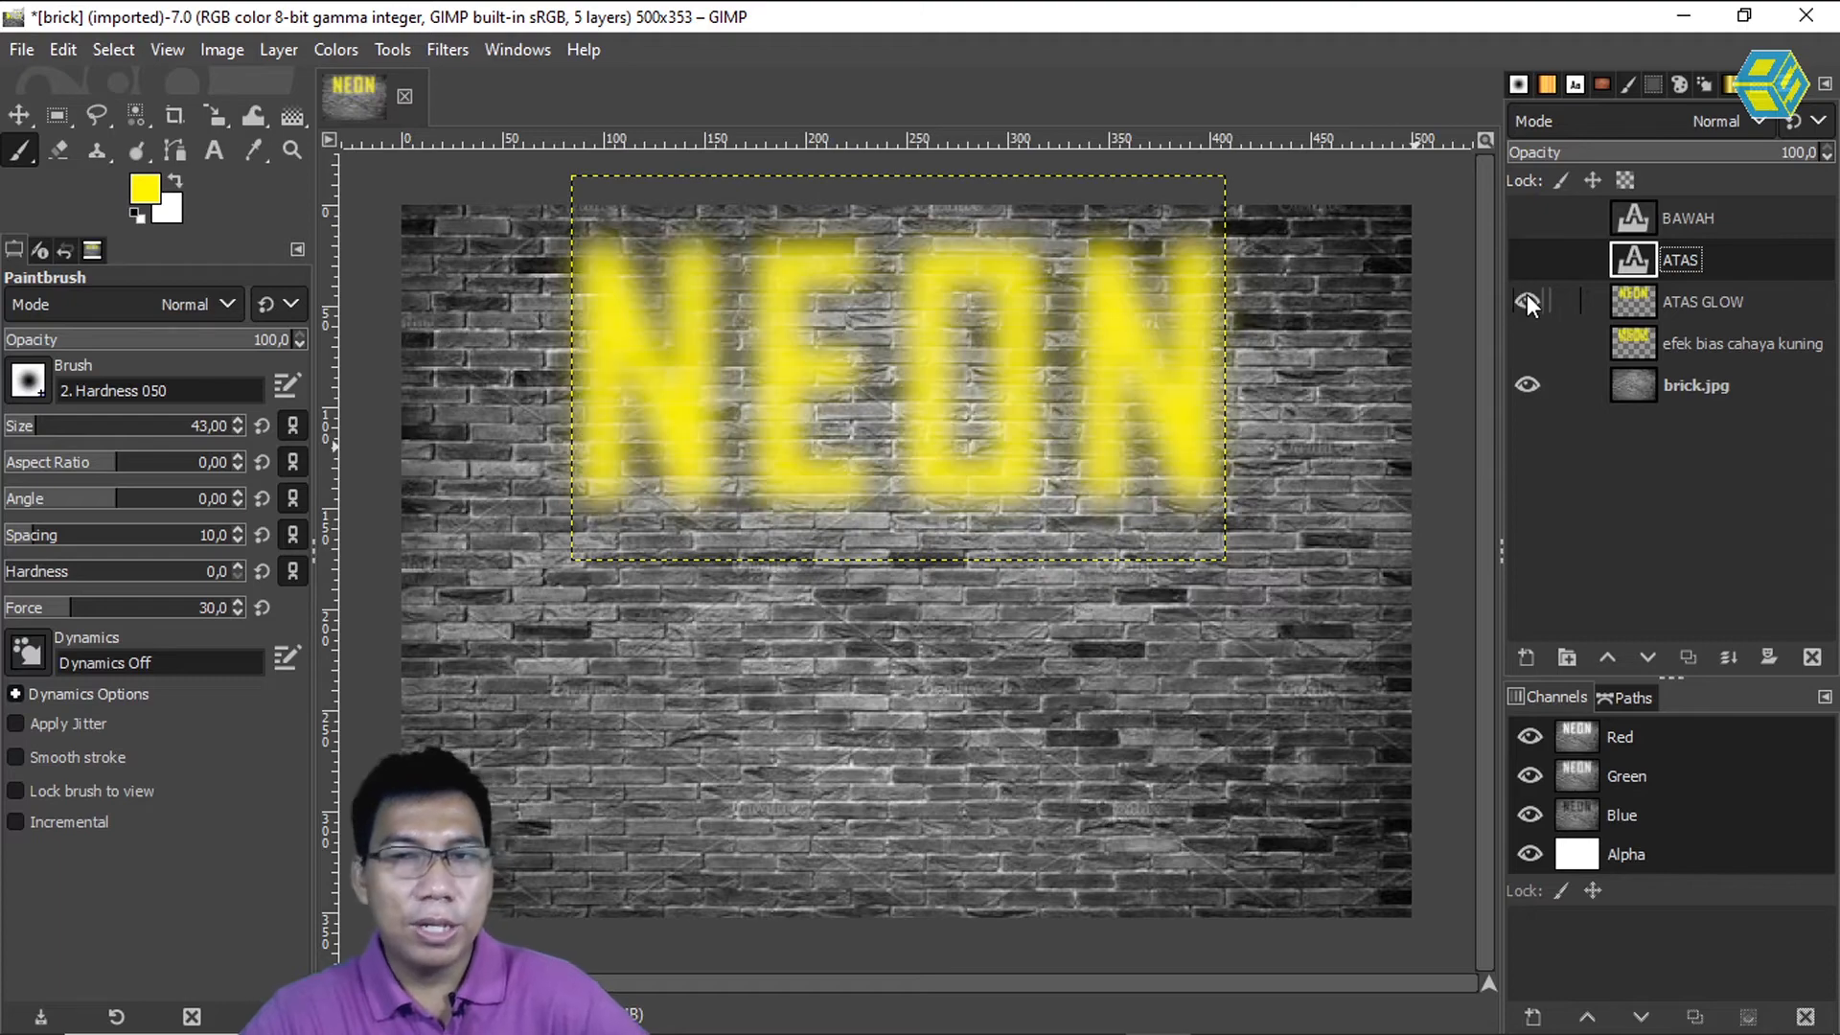
{"action": "left_click", "coordinate": [1526, 297]}
{"action": "left_click", "coordinate": [1526, 340]}
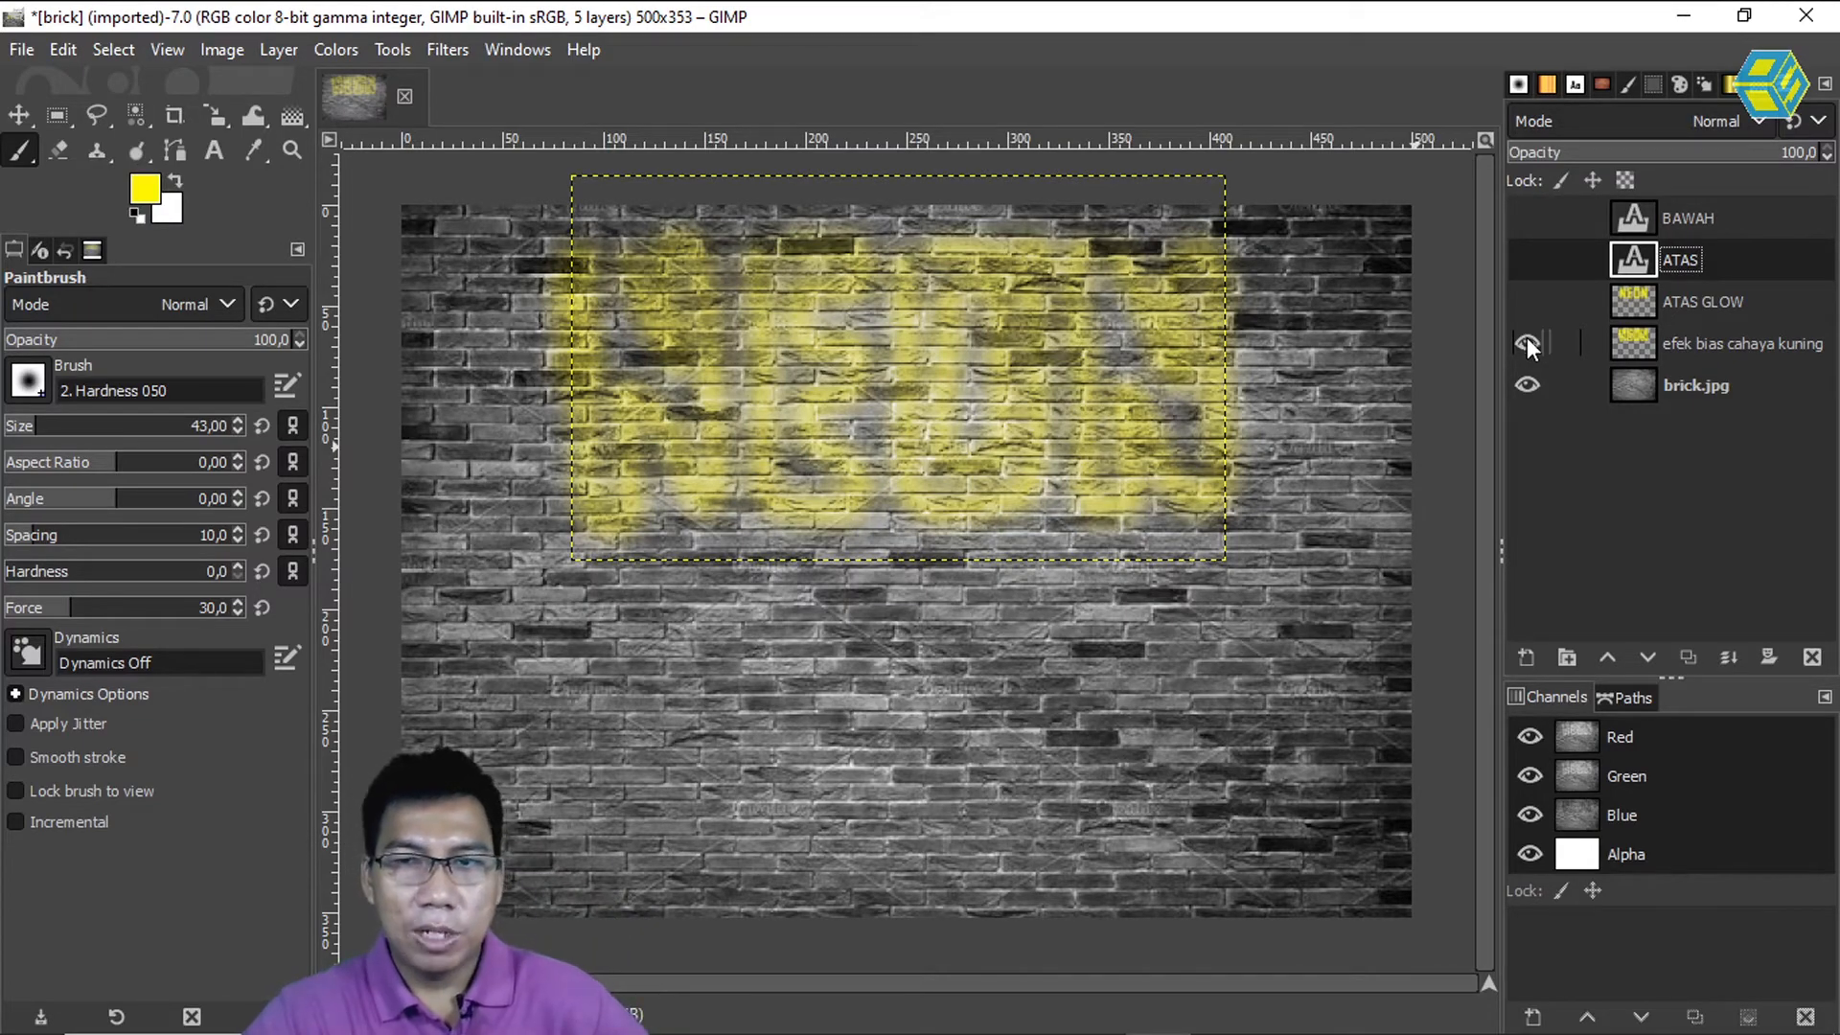
{"action": "left_click", "coordinate": [1526, 302]}
{"action": "left_click", "coordinate": [1527, 260]}
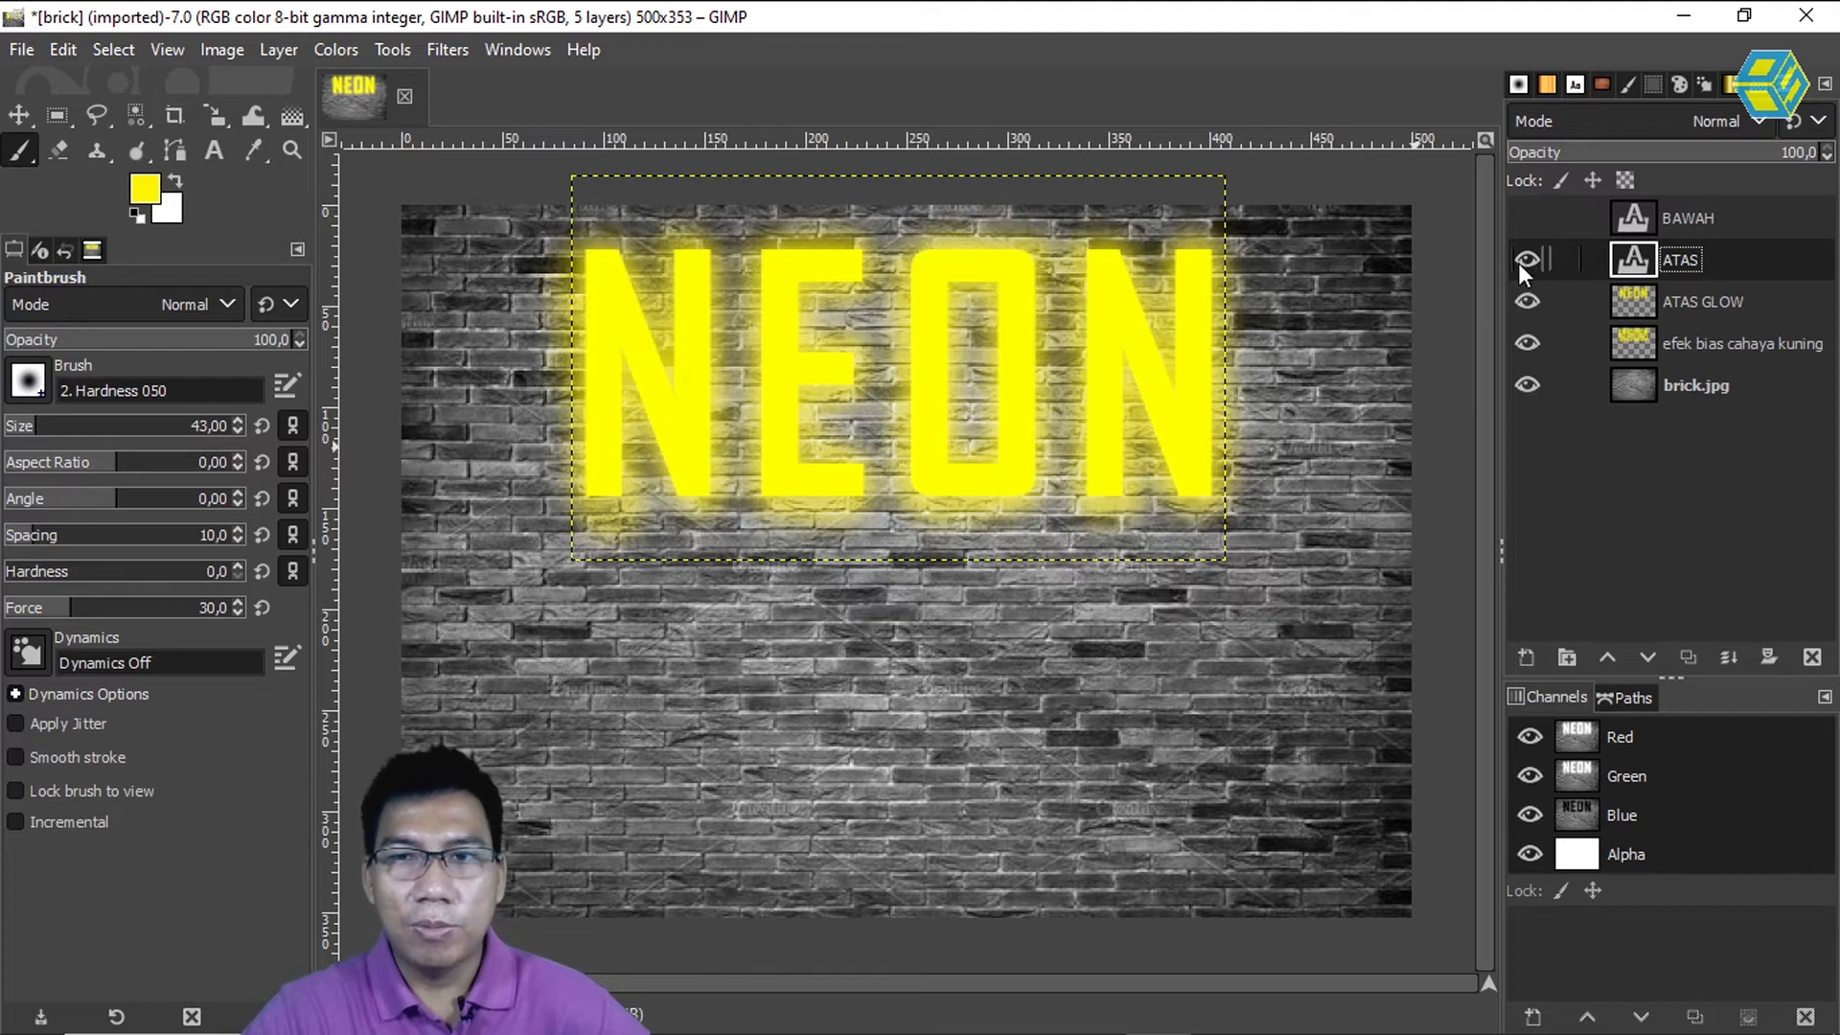
Show the BAWAH text layer and create a selection from its alpha channel
{"action": "left_click", "coordinate": [1694, 221]}
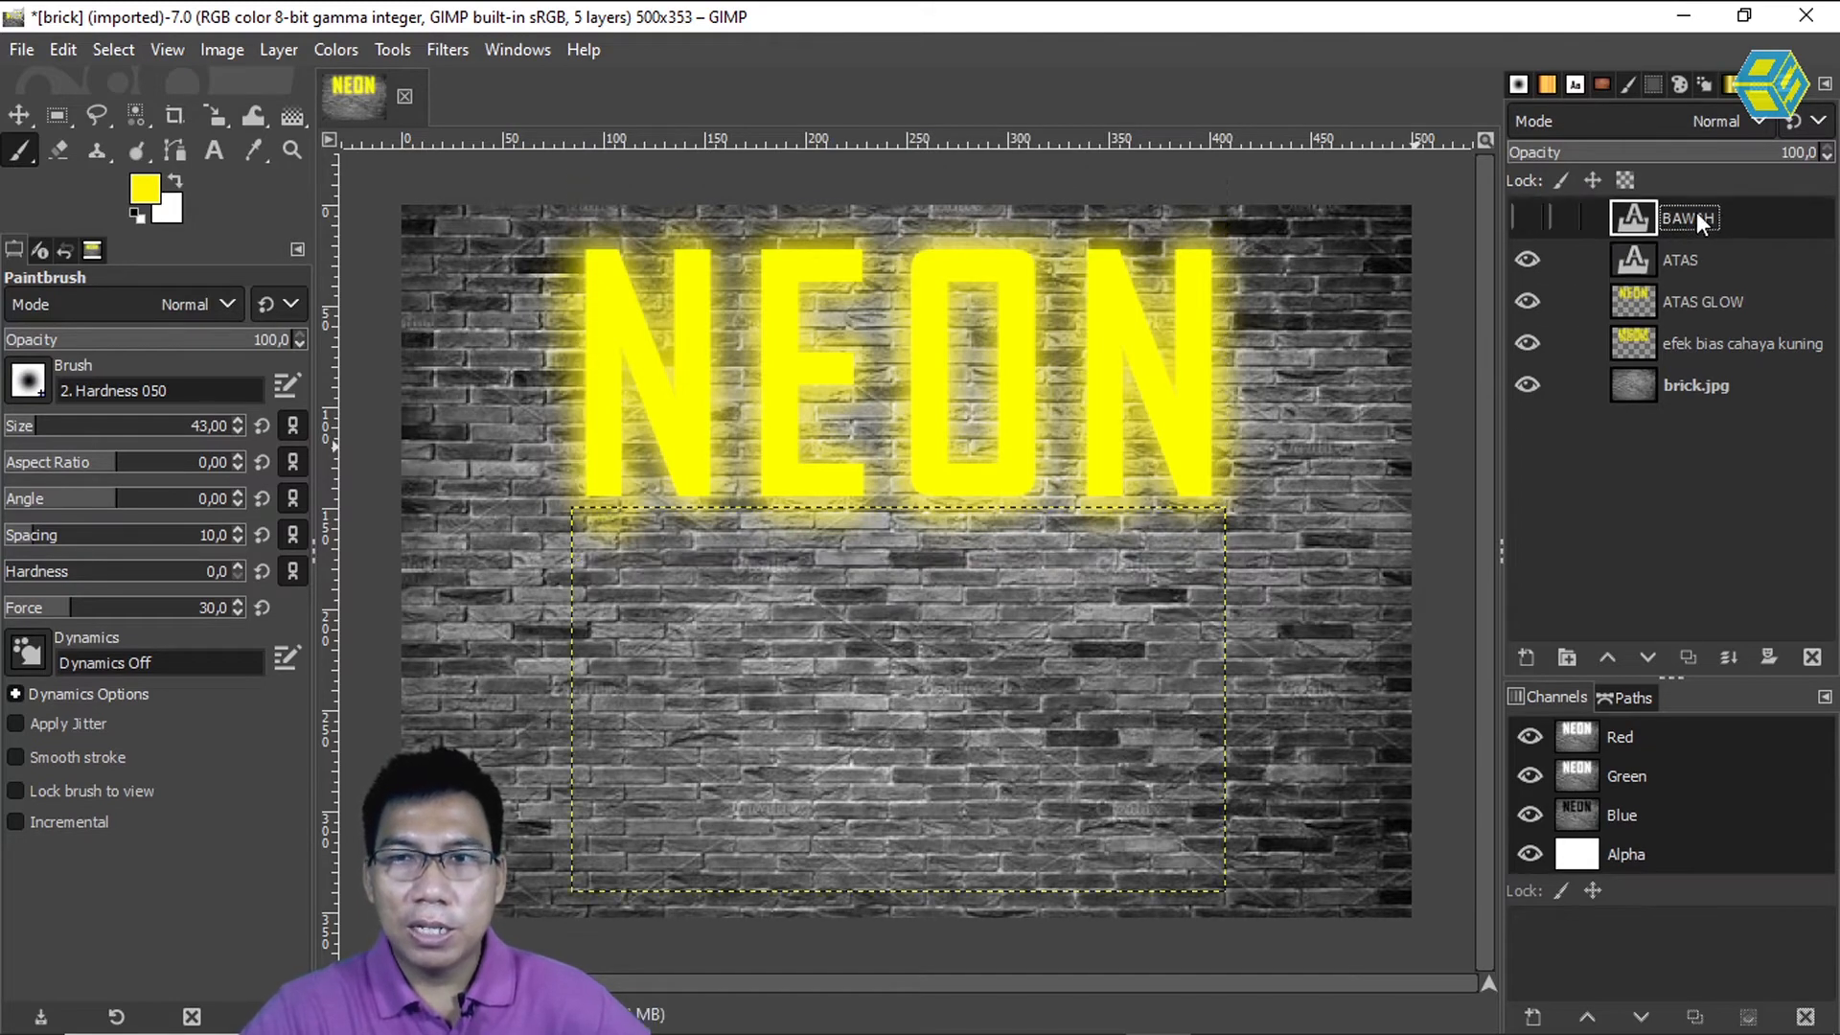
{"action": "left_click", "coordinate": [1527, 220]}
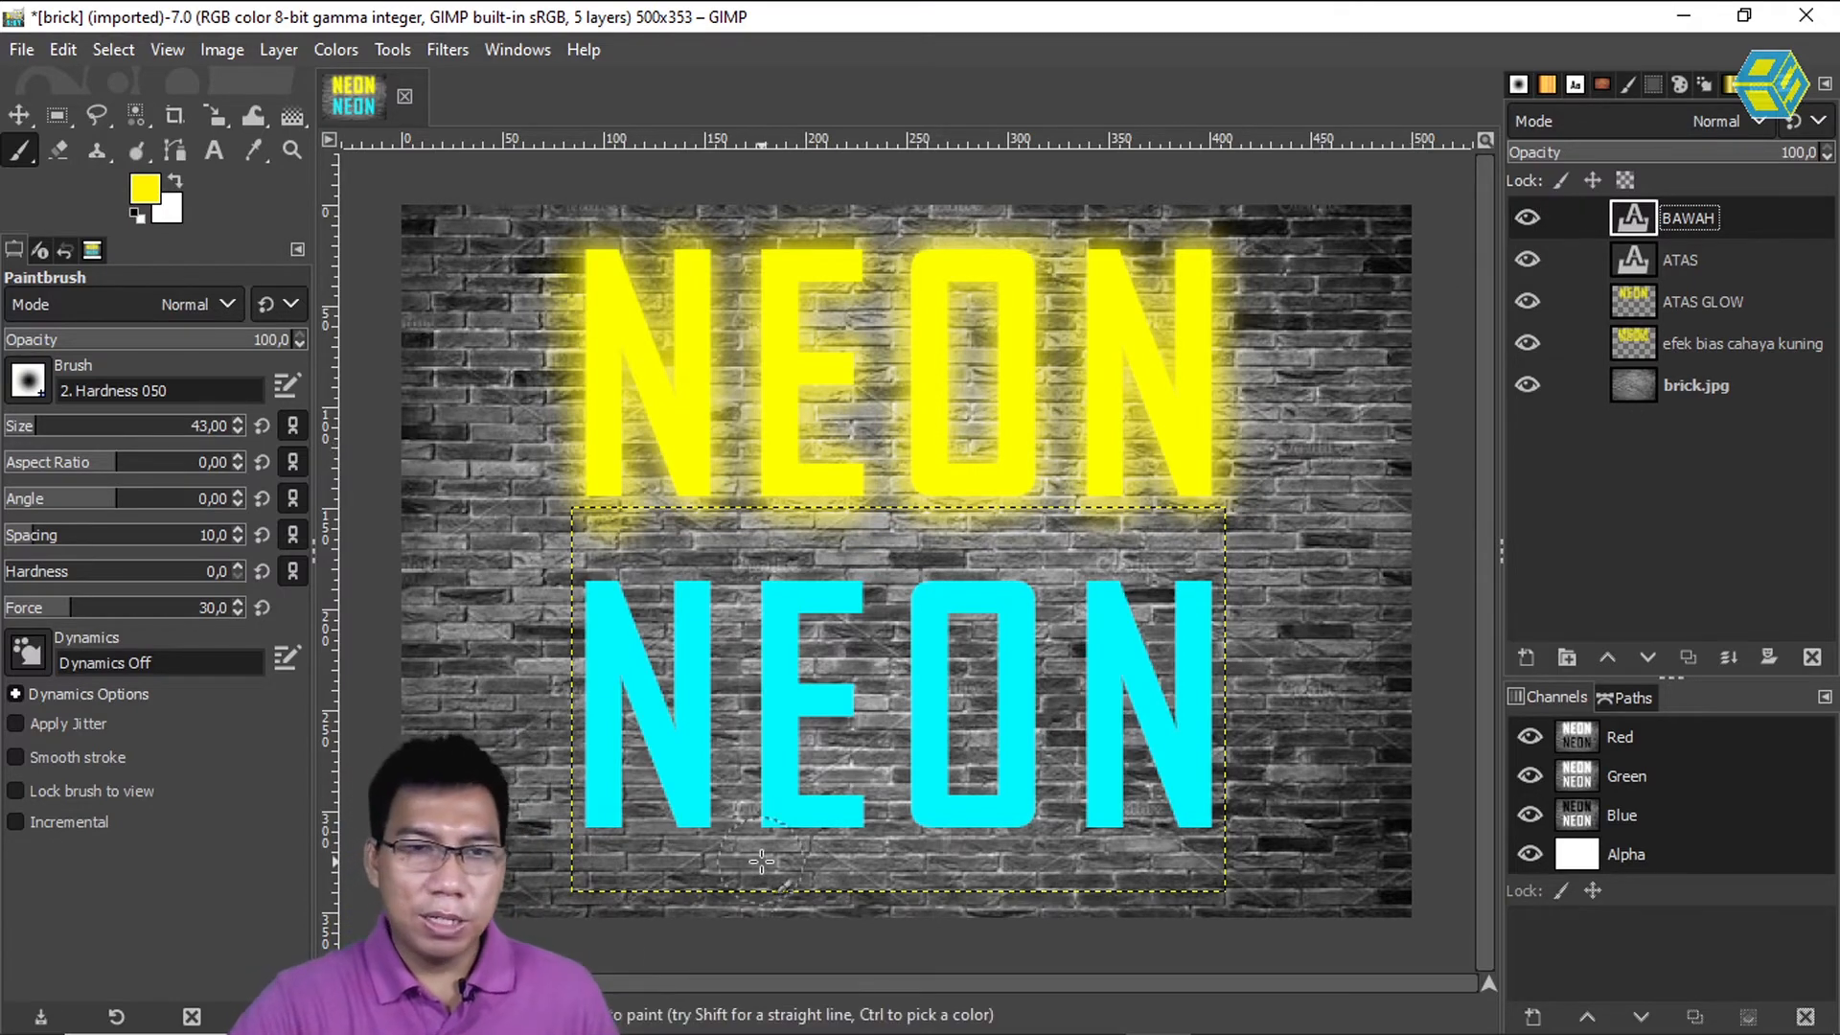
{"action": "right_click", "coordinate": [1699, 219]}
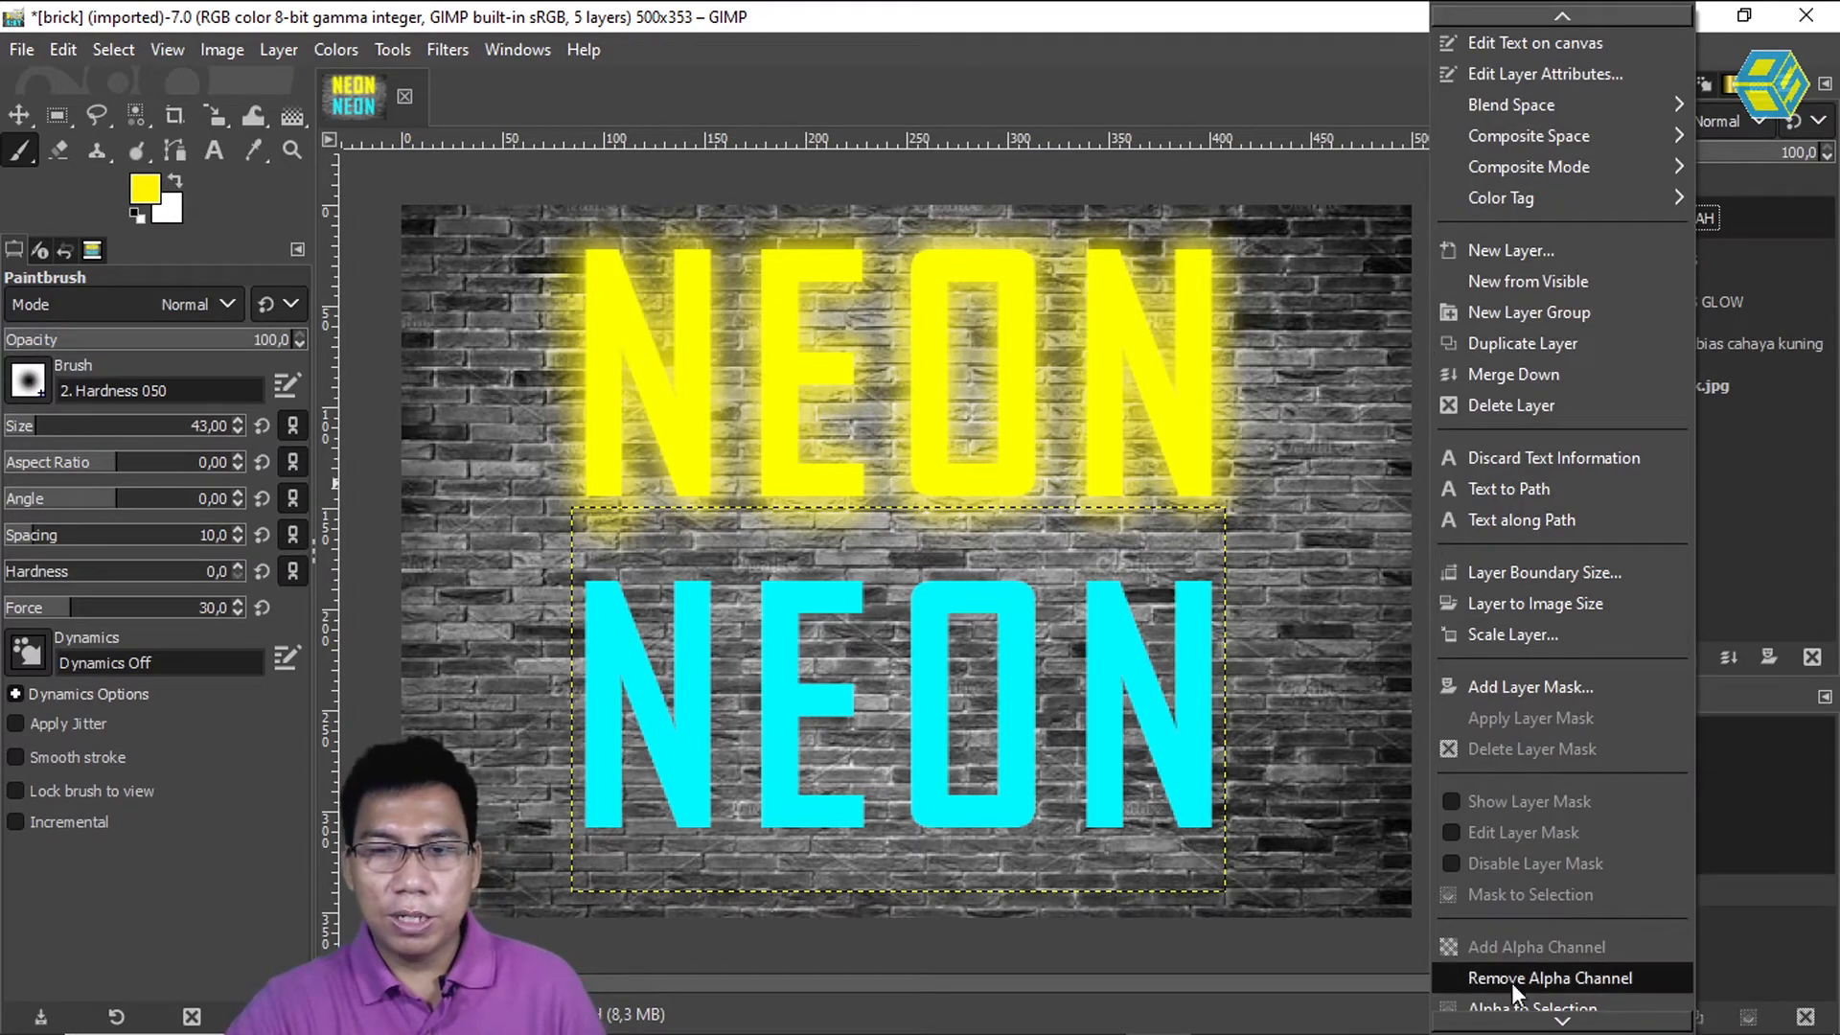
{"action": "scroll", "coordinate": [1510, 981], "scroll_direction": "down", "scroll_amount": 1}
{"action": "left_click", "coordinate": [1530, 942]}
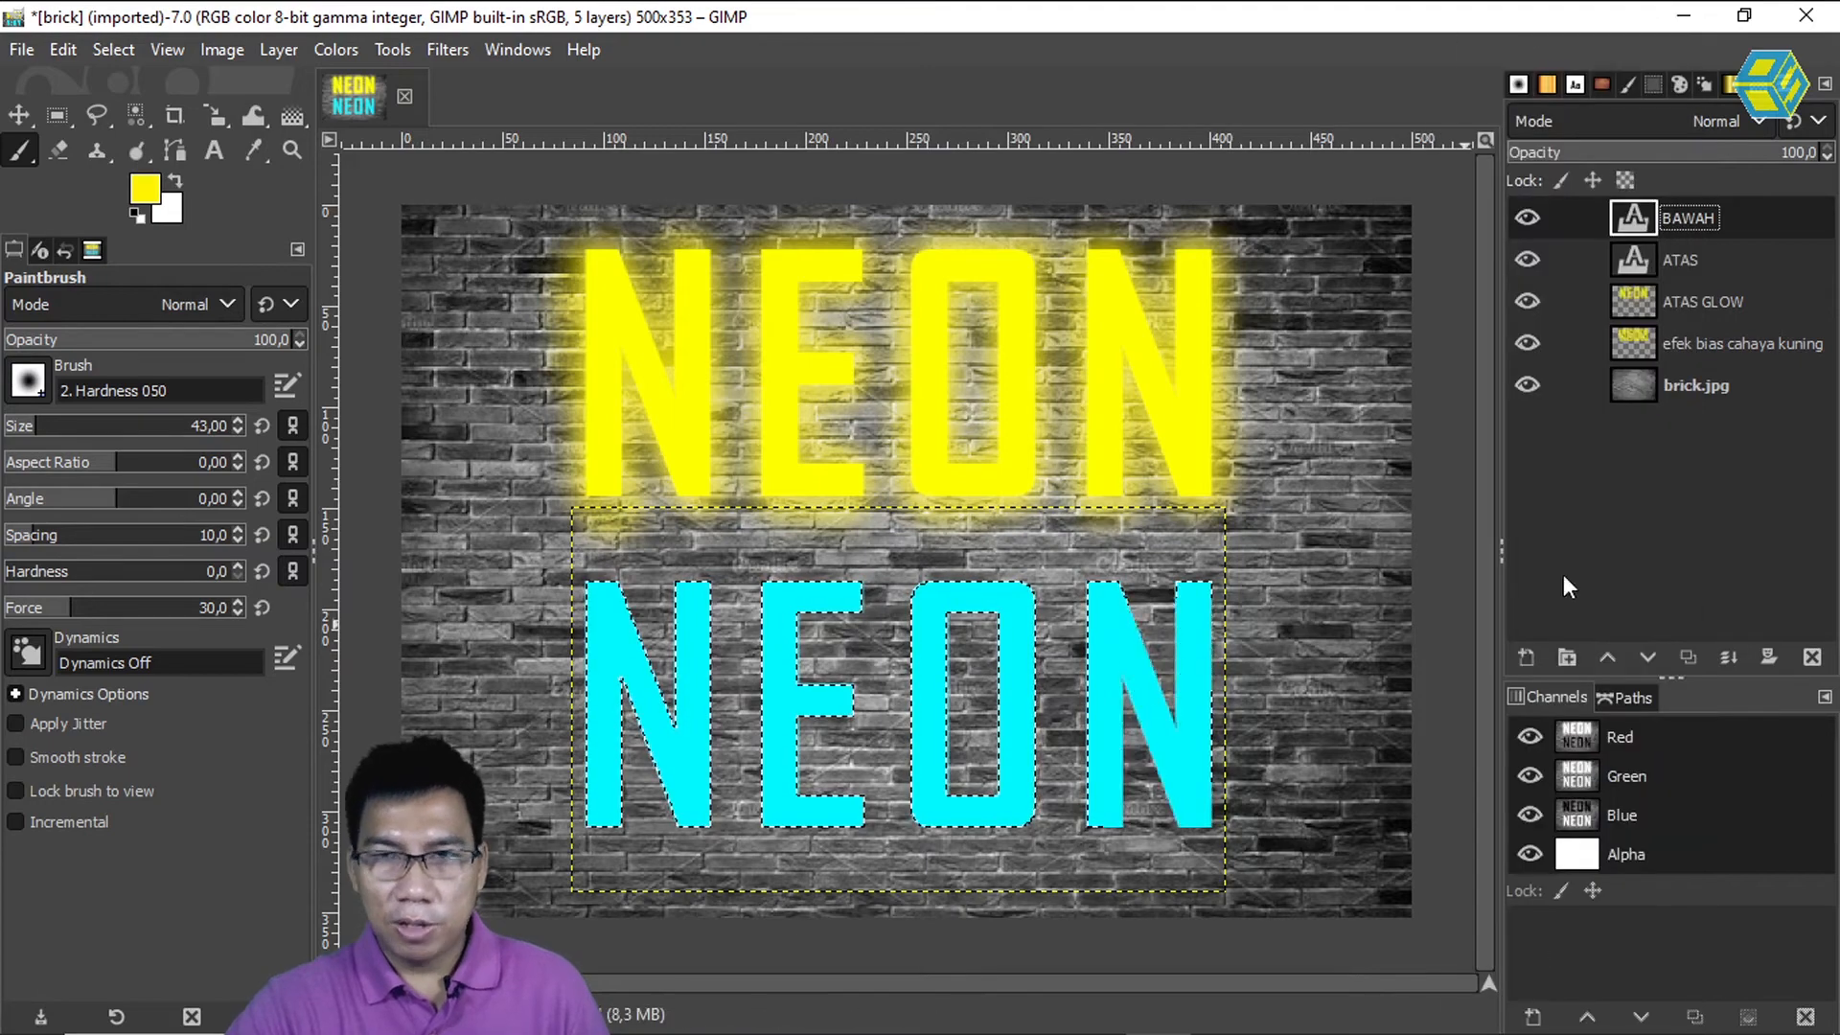
Create a transparent layer named "bawah glow aqua" and place it directly below the BAWAH layer
{"action": "left_click", "coordinate": [1527, 659]}
{"action": "left_click_drag", "start_coordinate": [1457, 447], "coordinate": [1181, 438]}
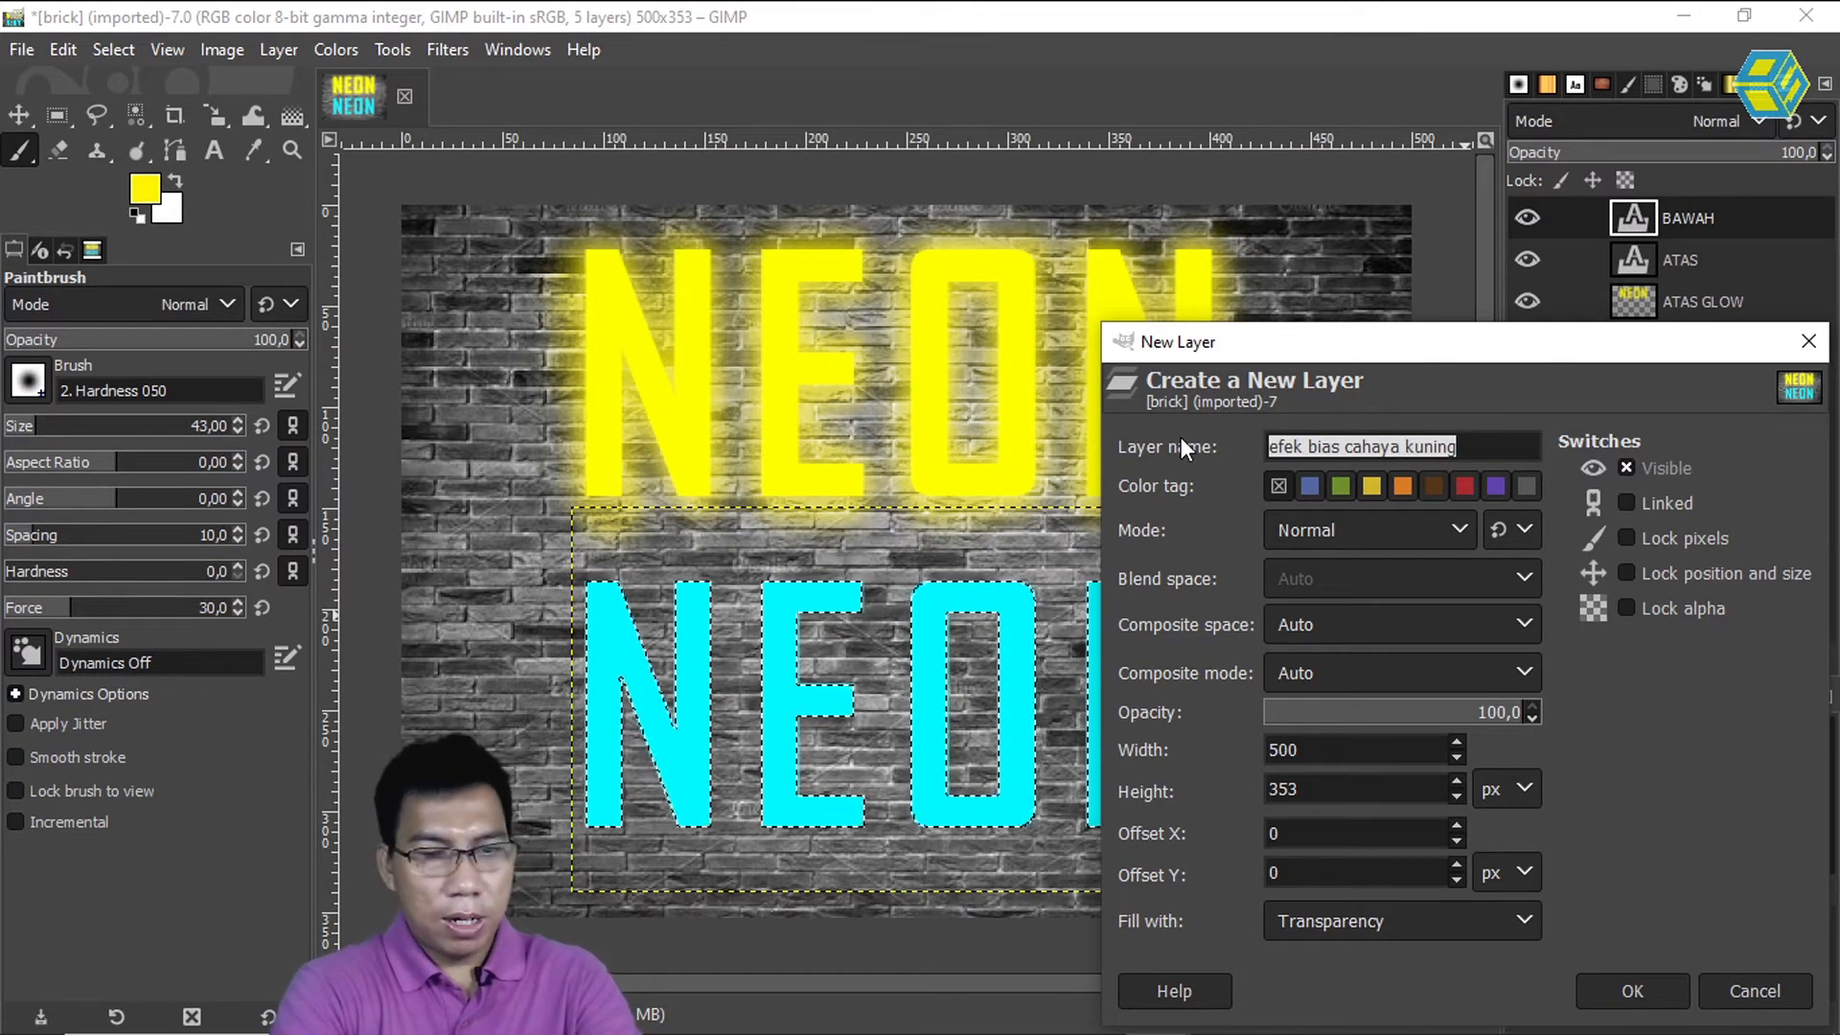
{"action": "type", "text": "bawah glo"}
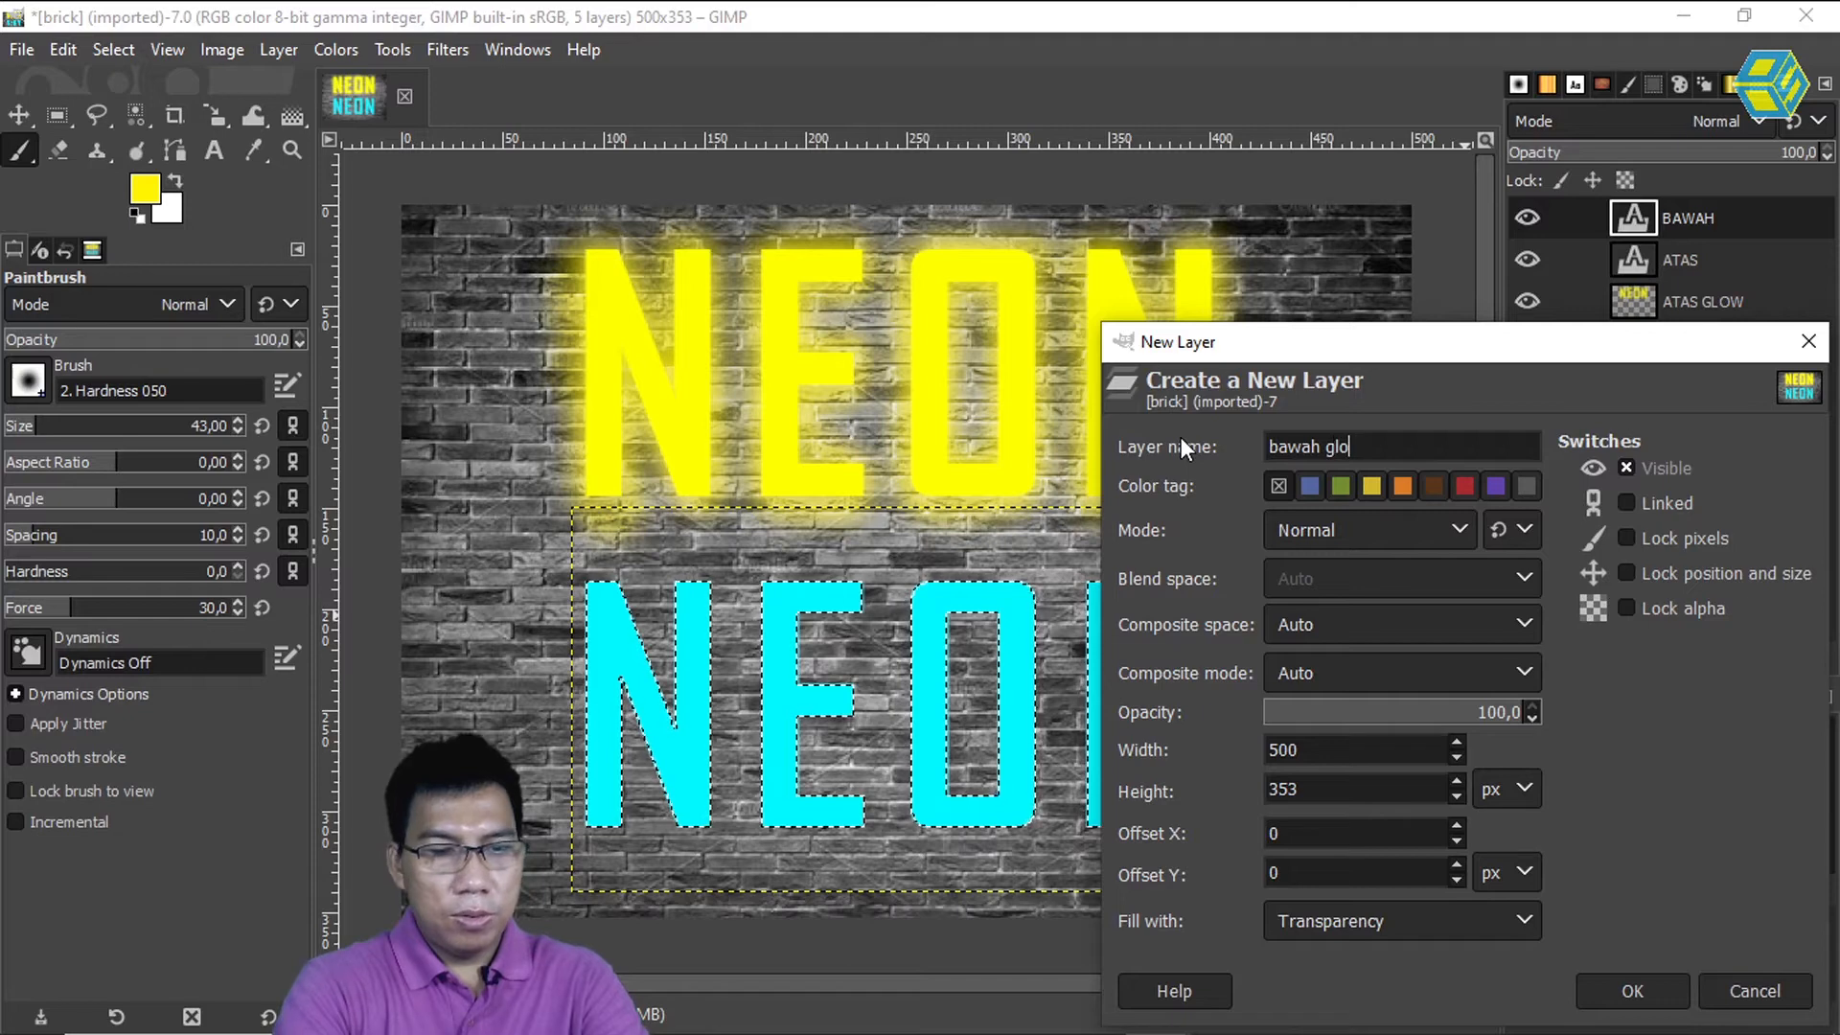
{"action": "type", "text": "w "}
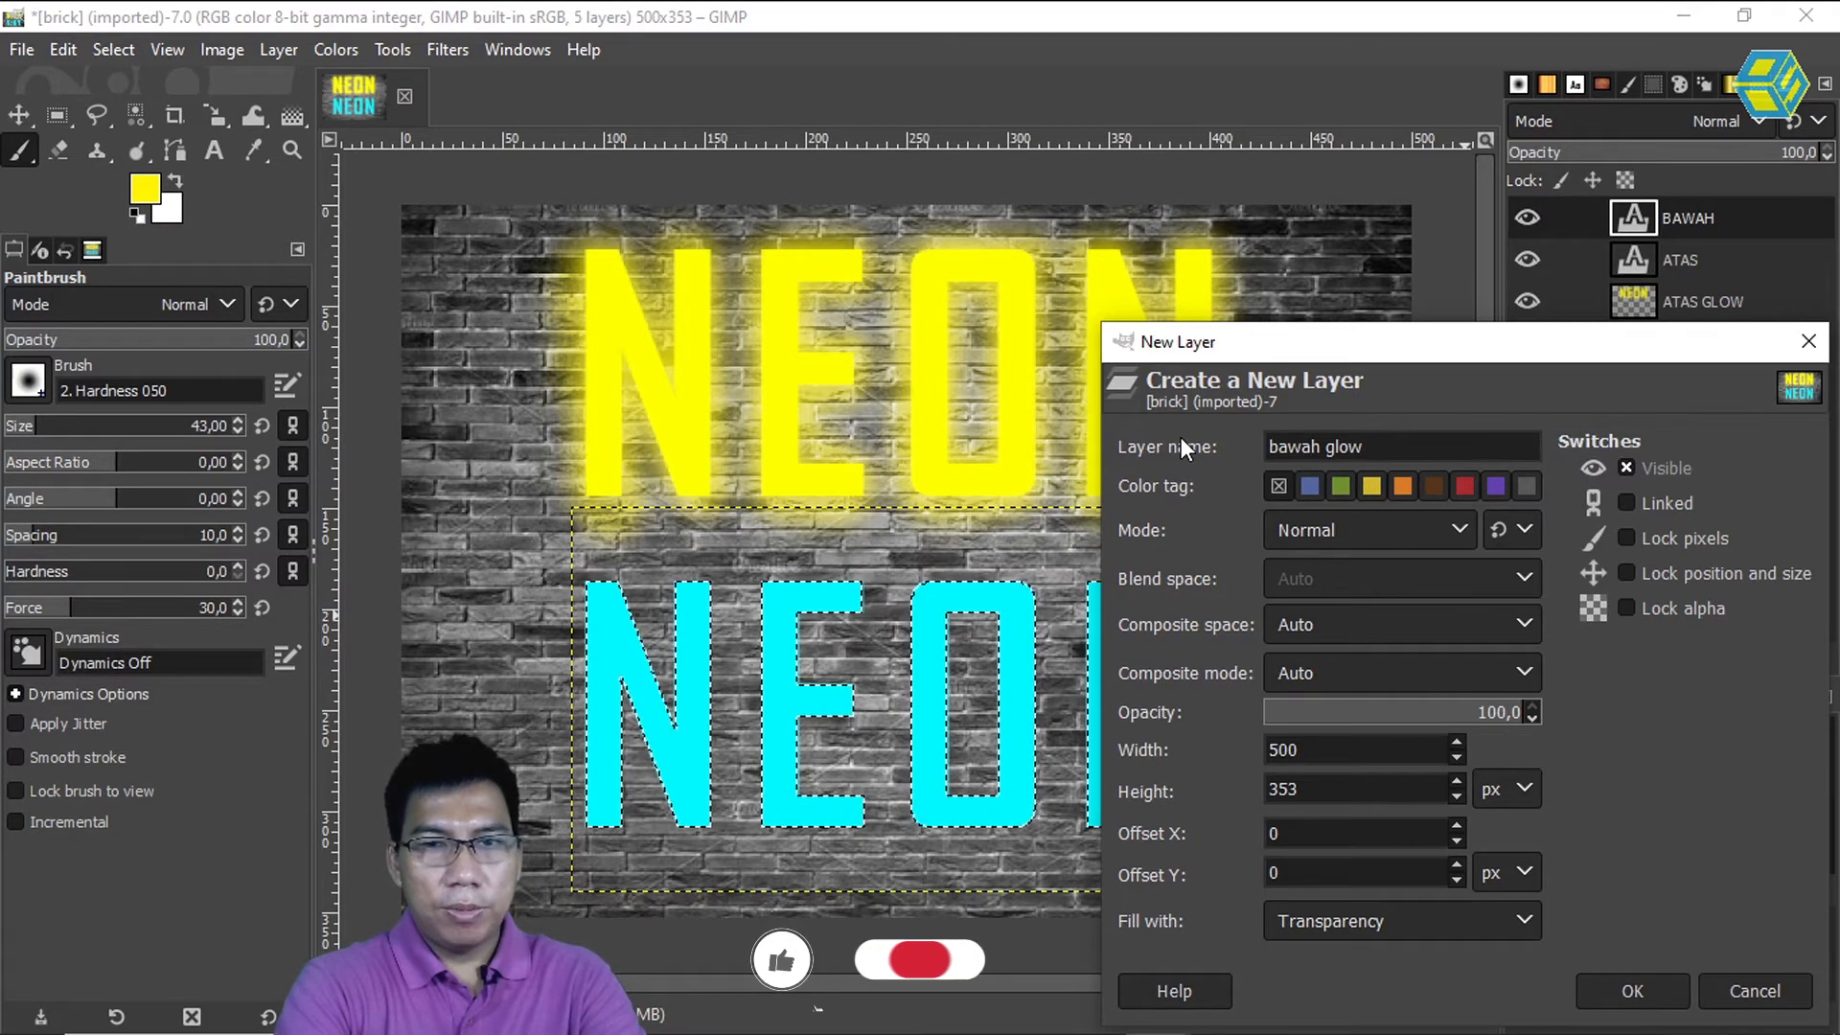
{"action": "type", "text": "aqua"}
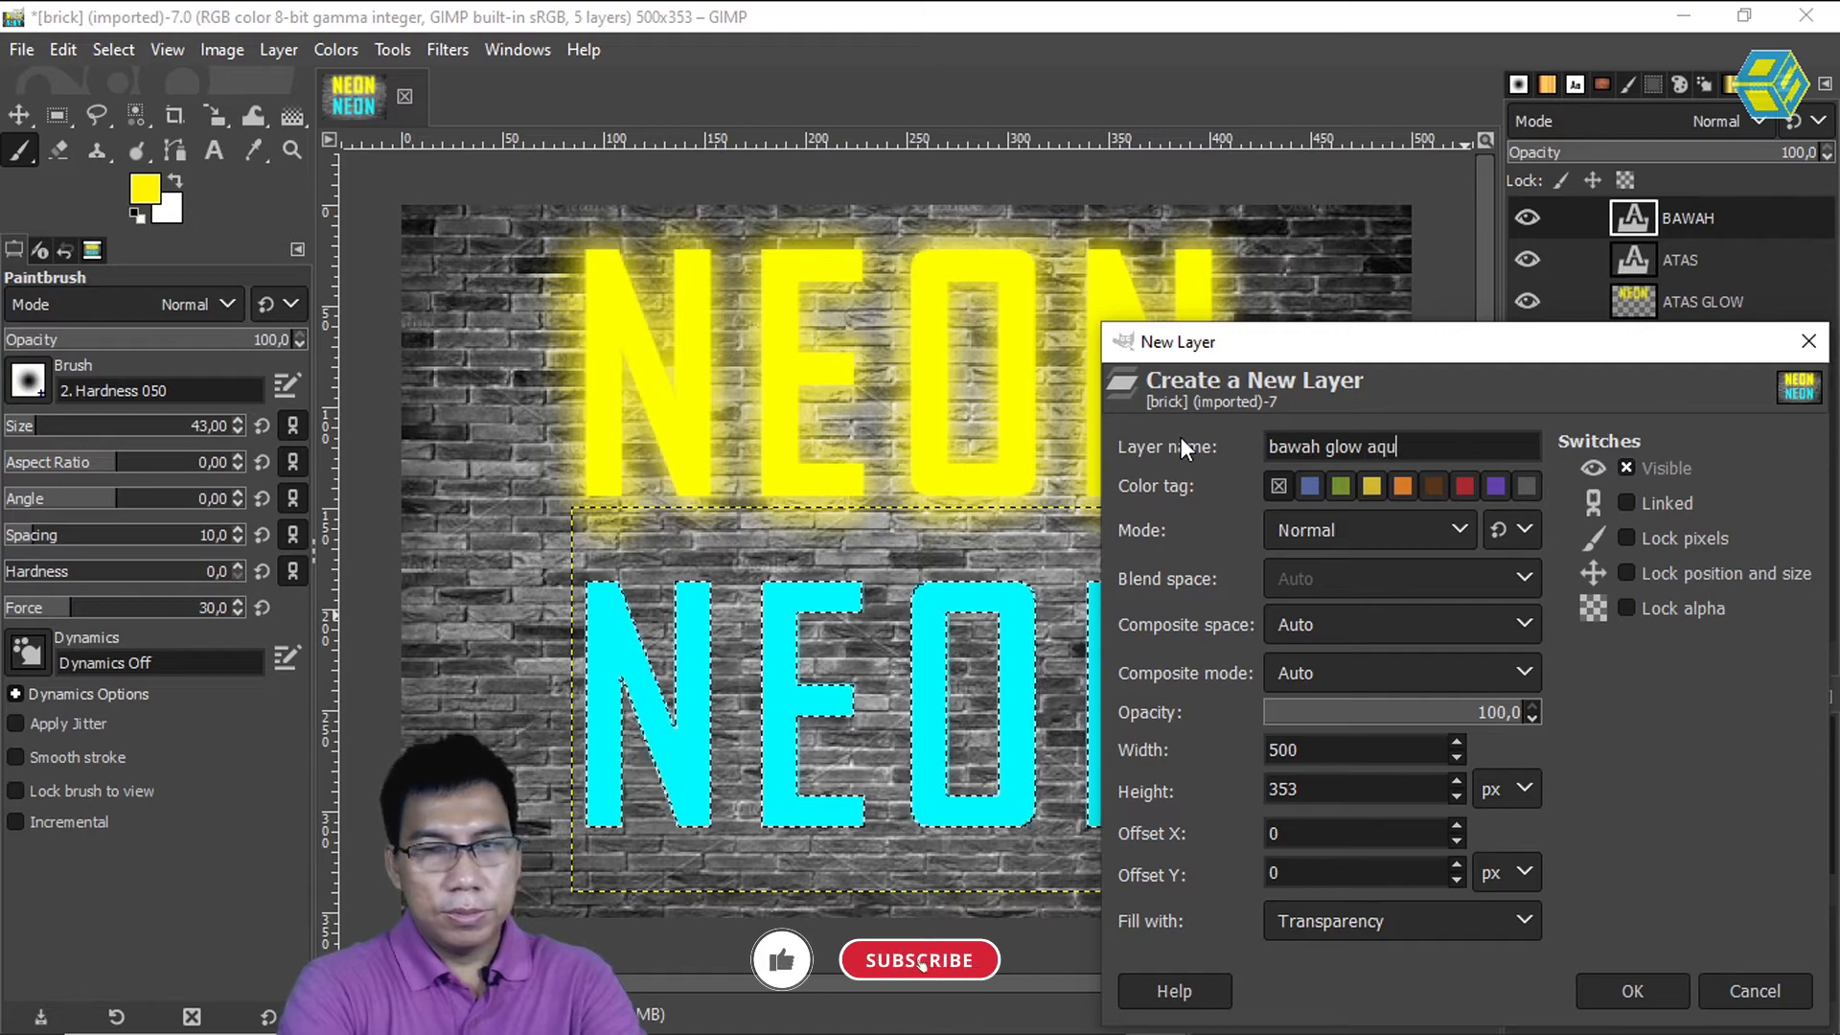
{"action": "left_click", "coordinate": [1629, 987]}
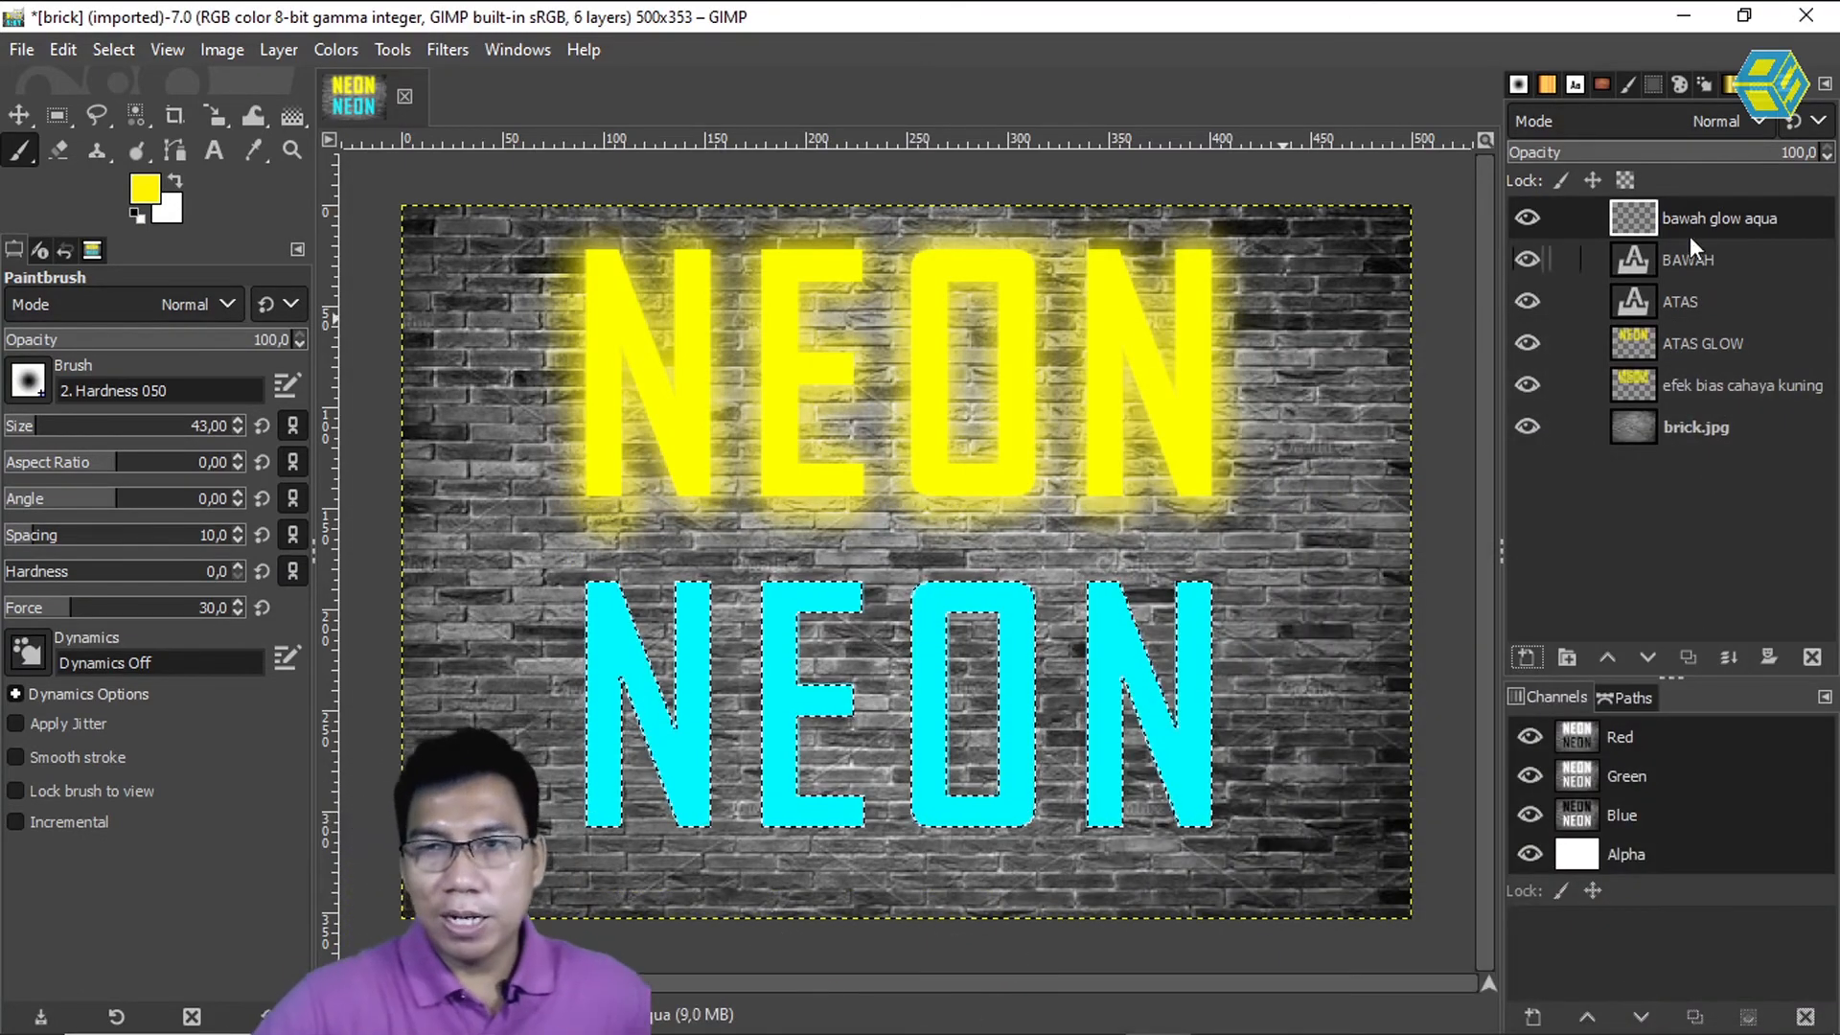
{"action": "left_click_drag", "start_coordinate": [1697, 210], "coordinate": [1698, 272]}
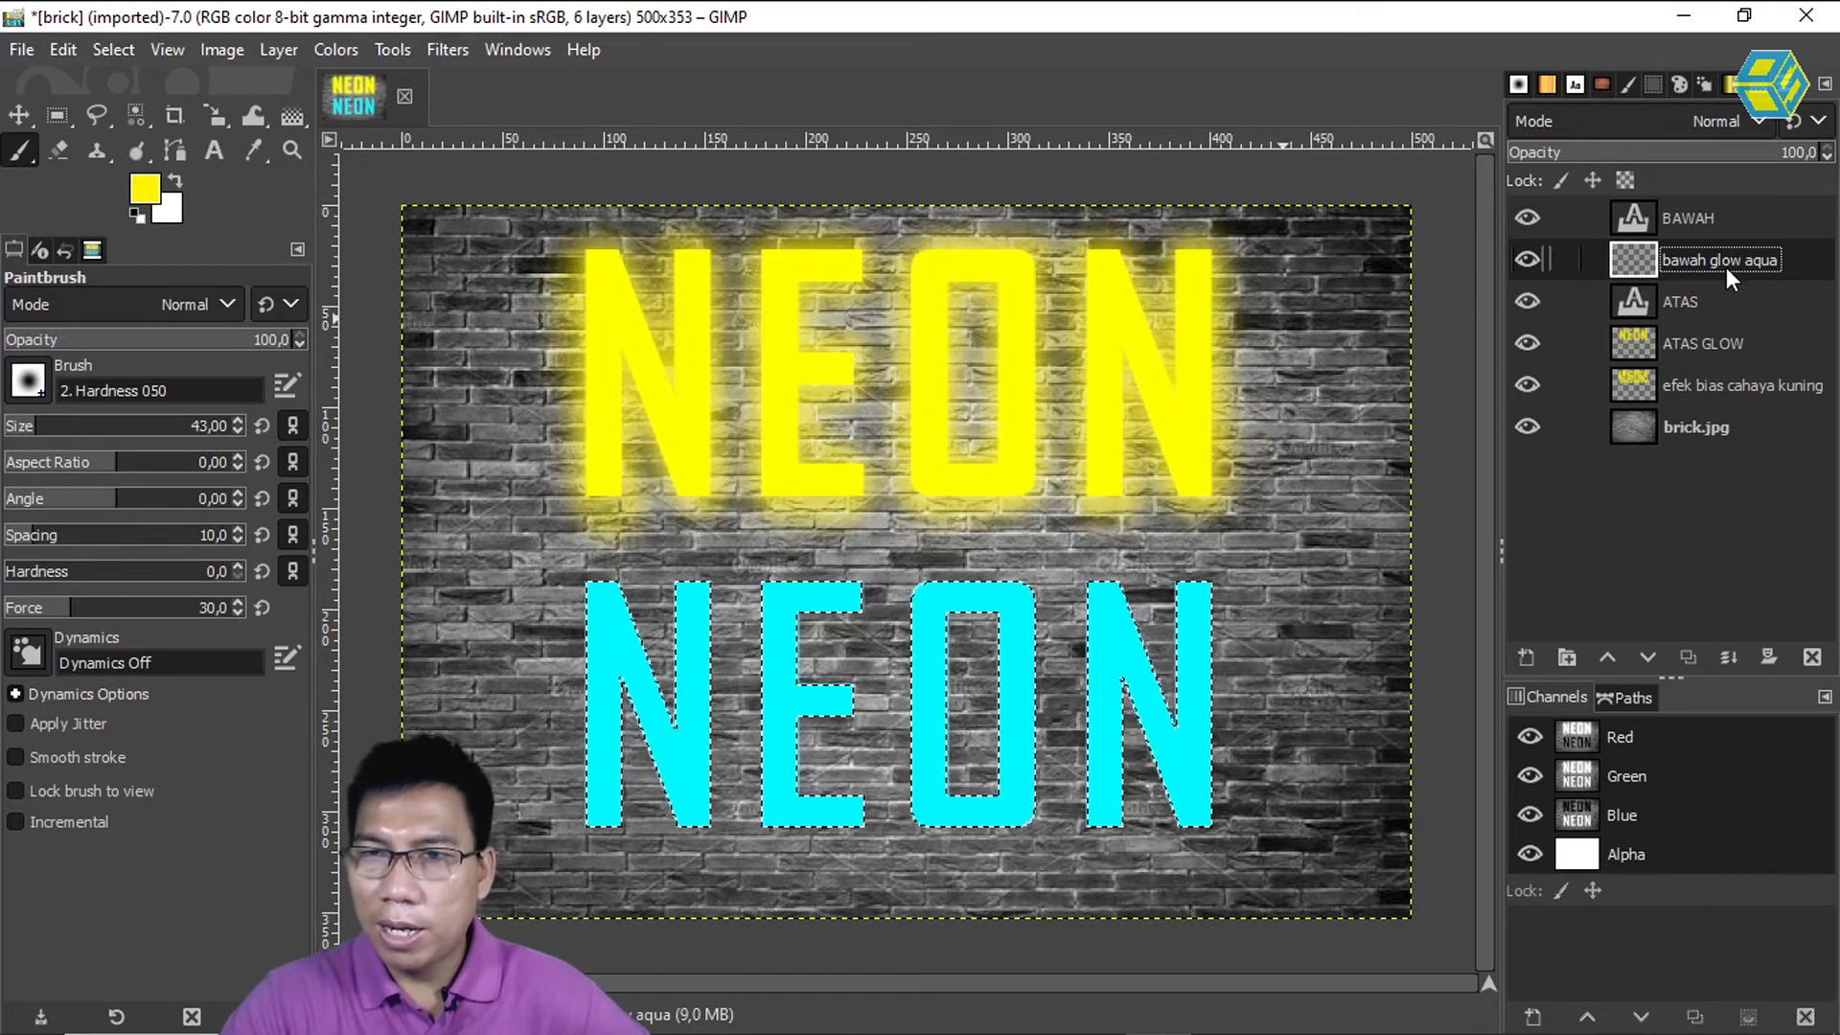
Hide the BAWAH text layer and rename the bawah glow aqua layer as TEXT STROKE
{"action": "left_click", "coordinate": [1682, 224]}
{"action": "left_click", "coordinate": [1527, 217]}
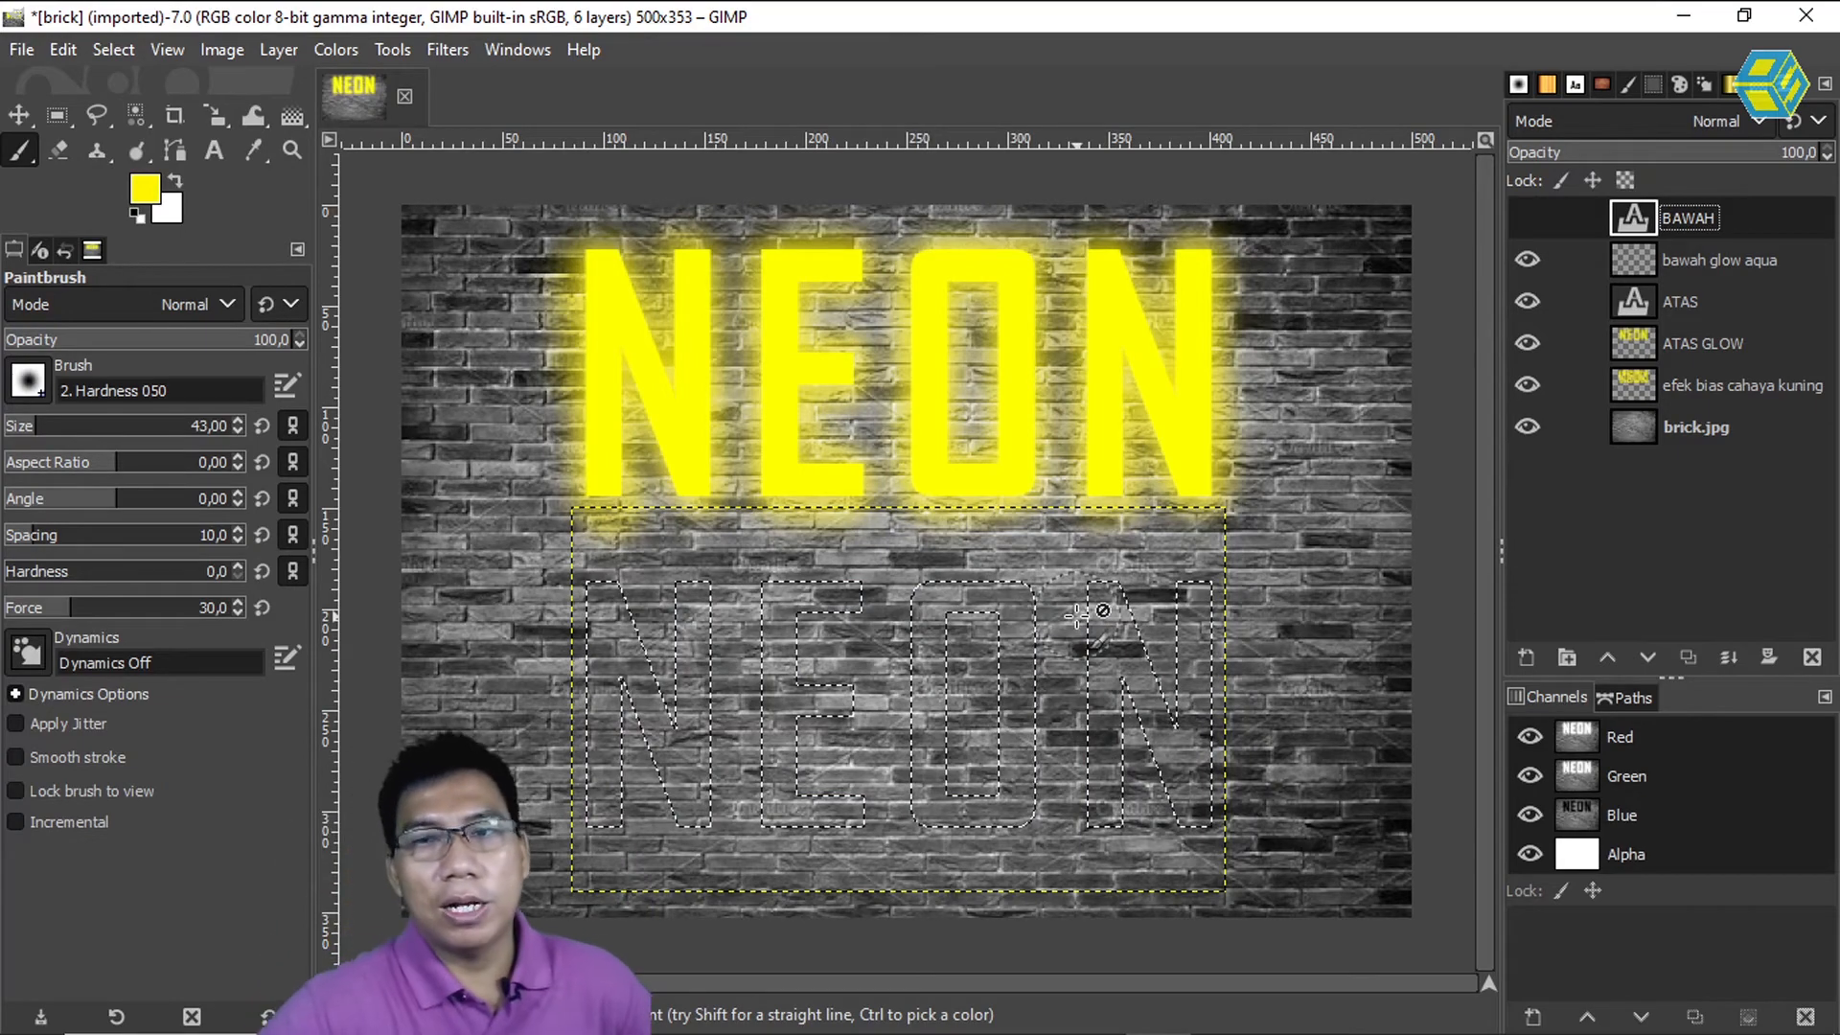
{"action": "left_click", "coordinate": [1703, 257]}
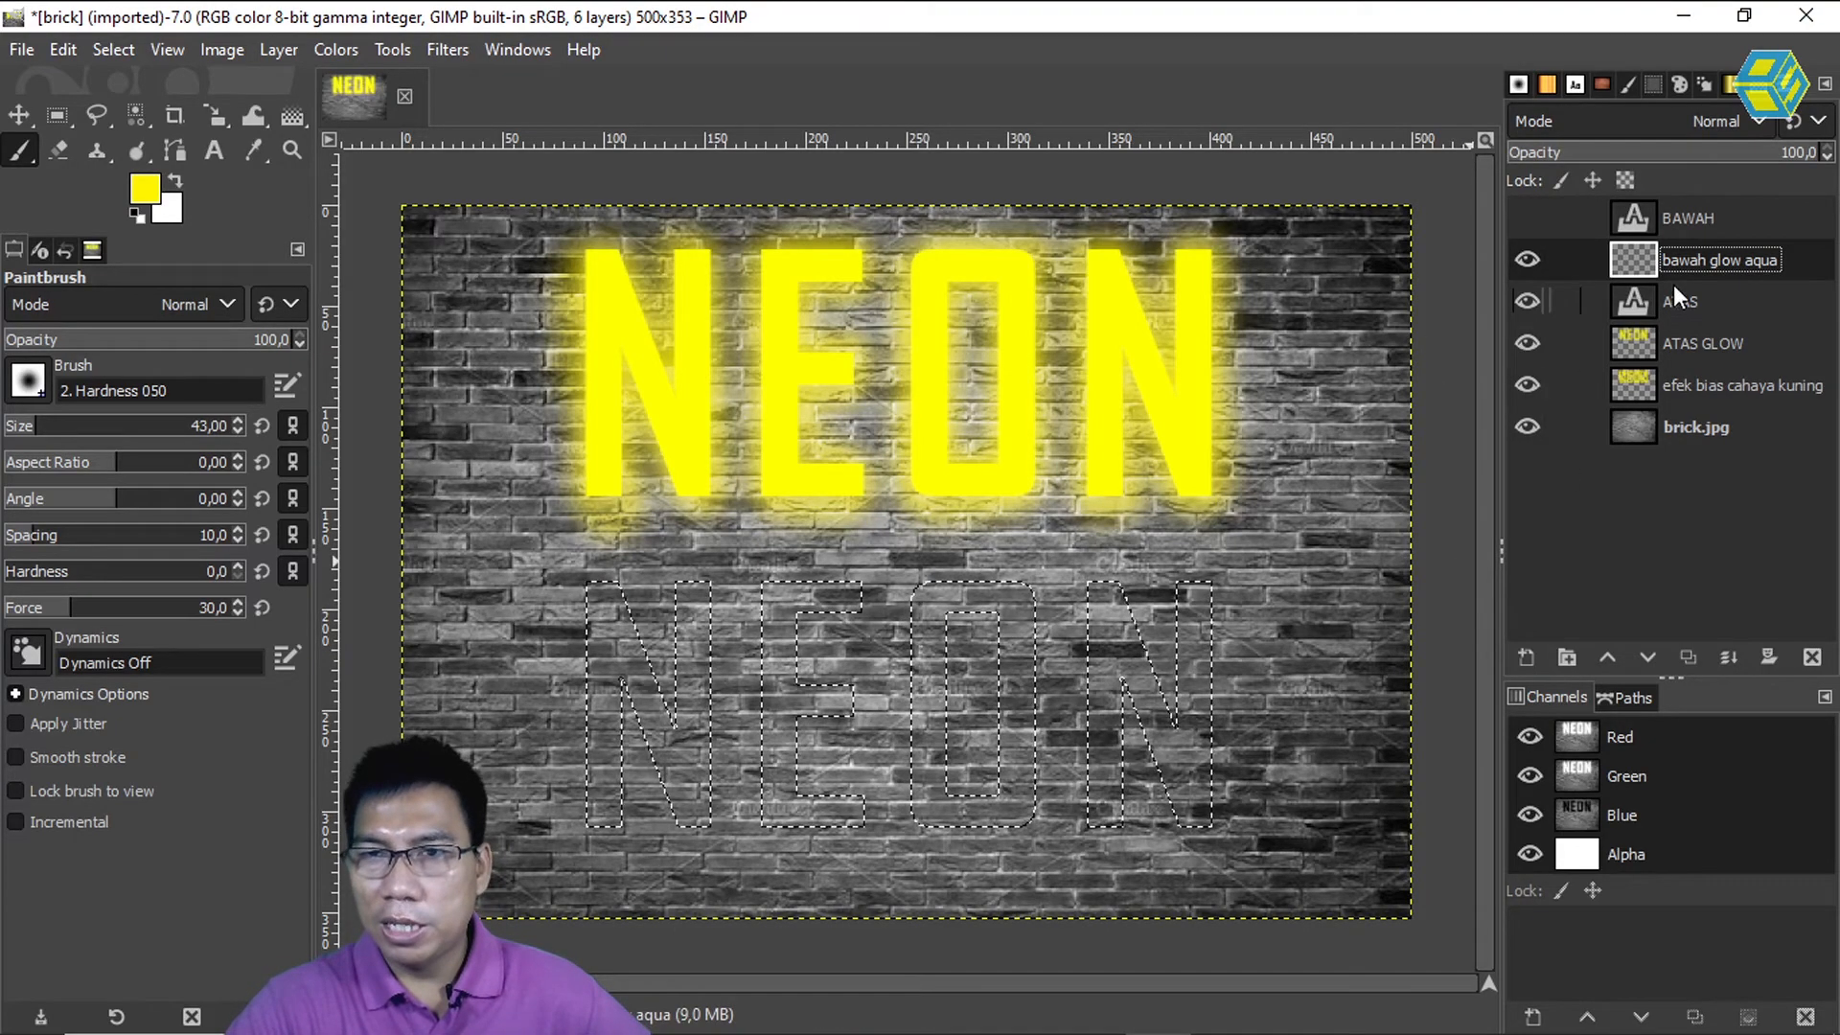
{"action": "double_click", "coordinate": [1700, 257]}
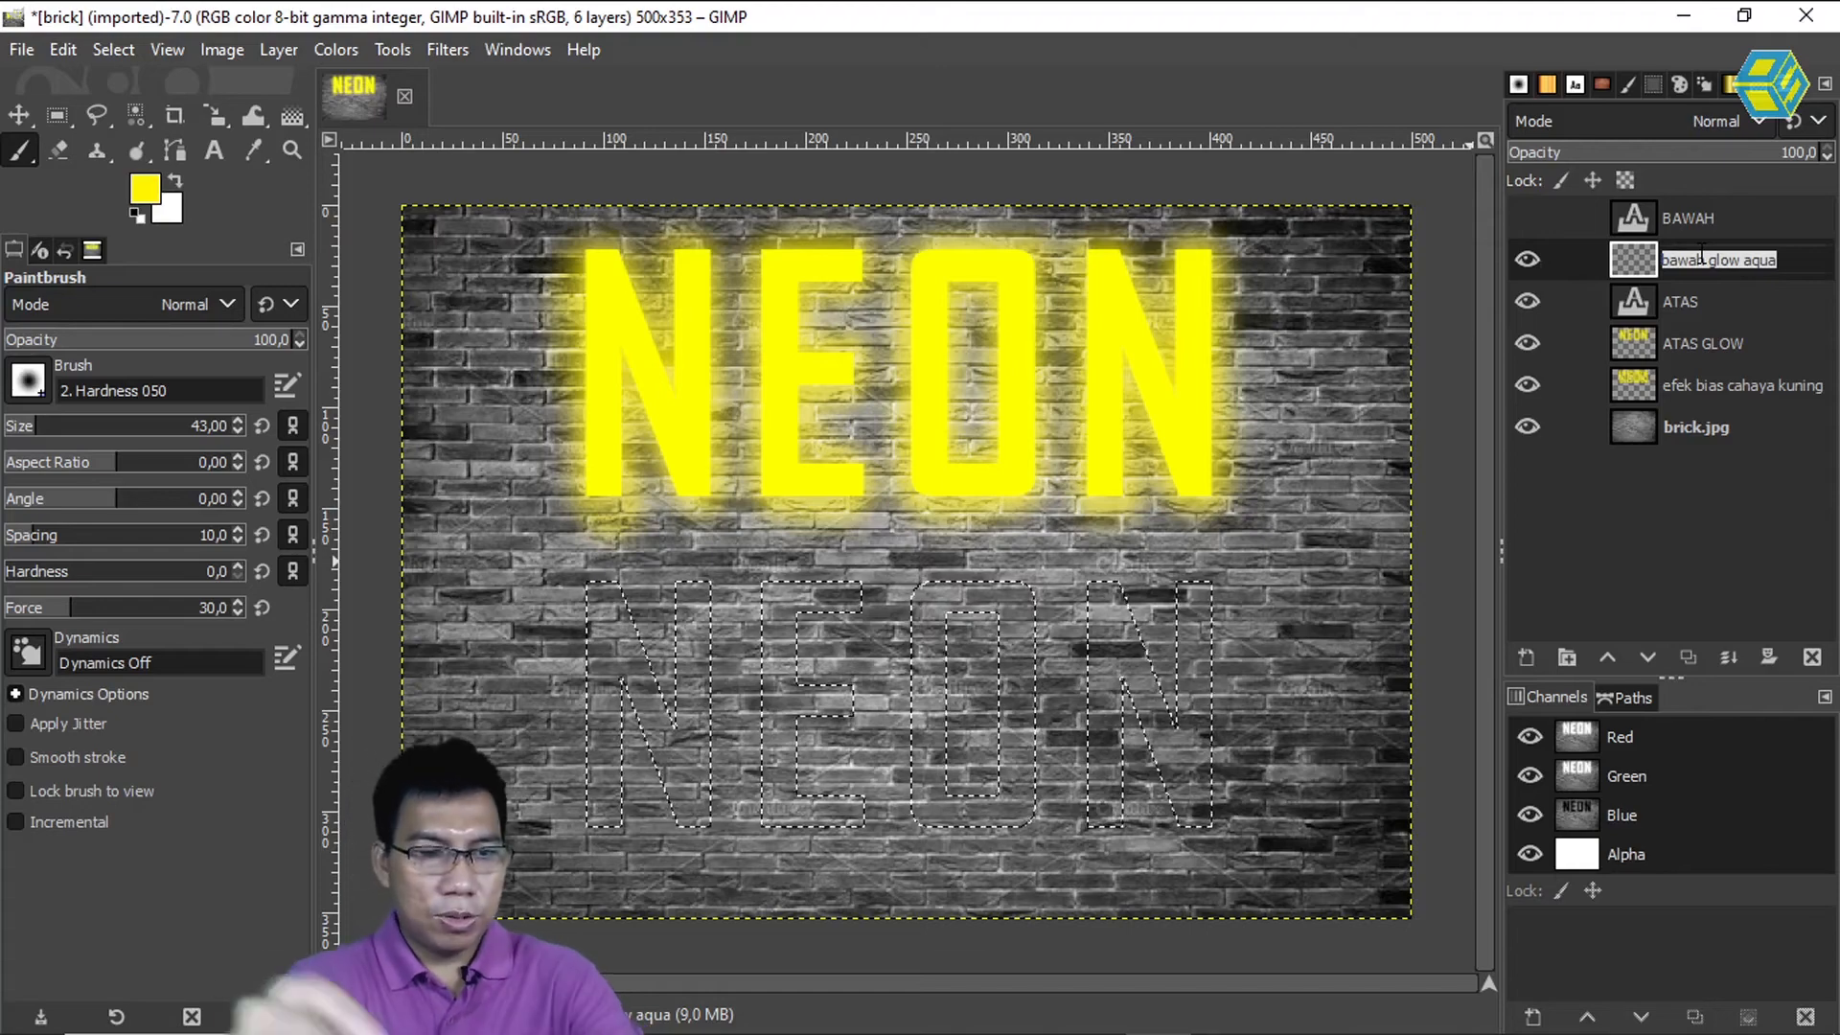
{"action": "type", "text": "S"}
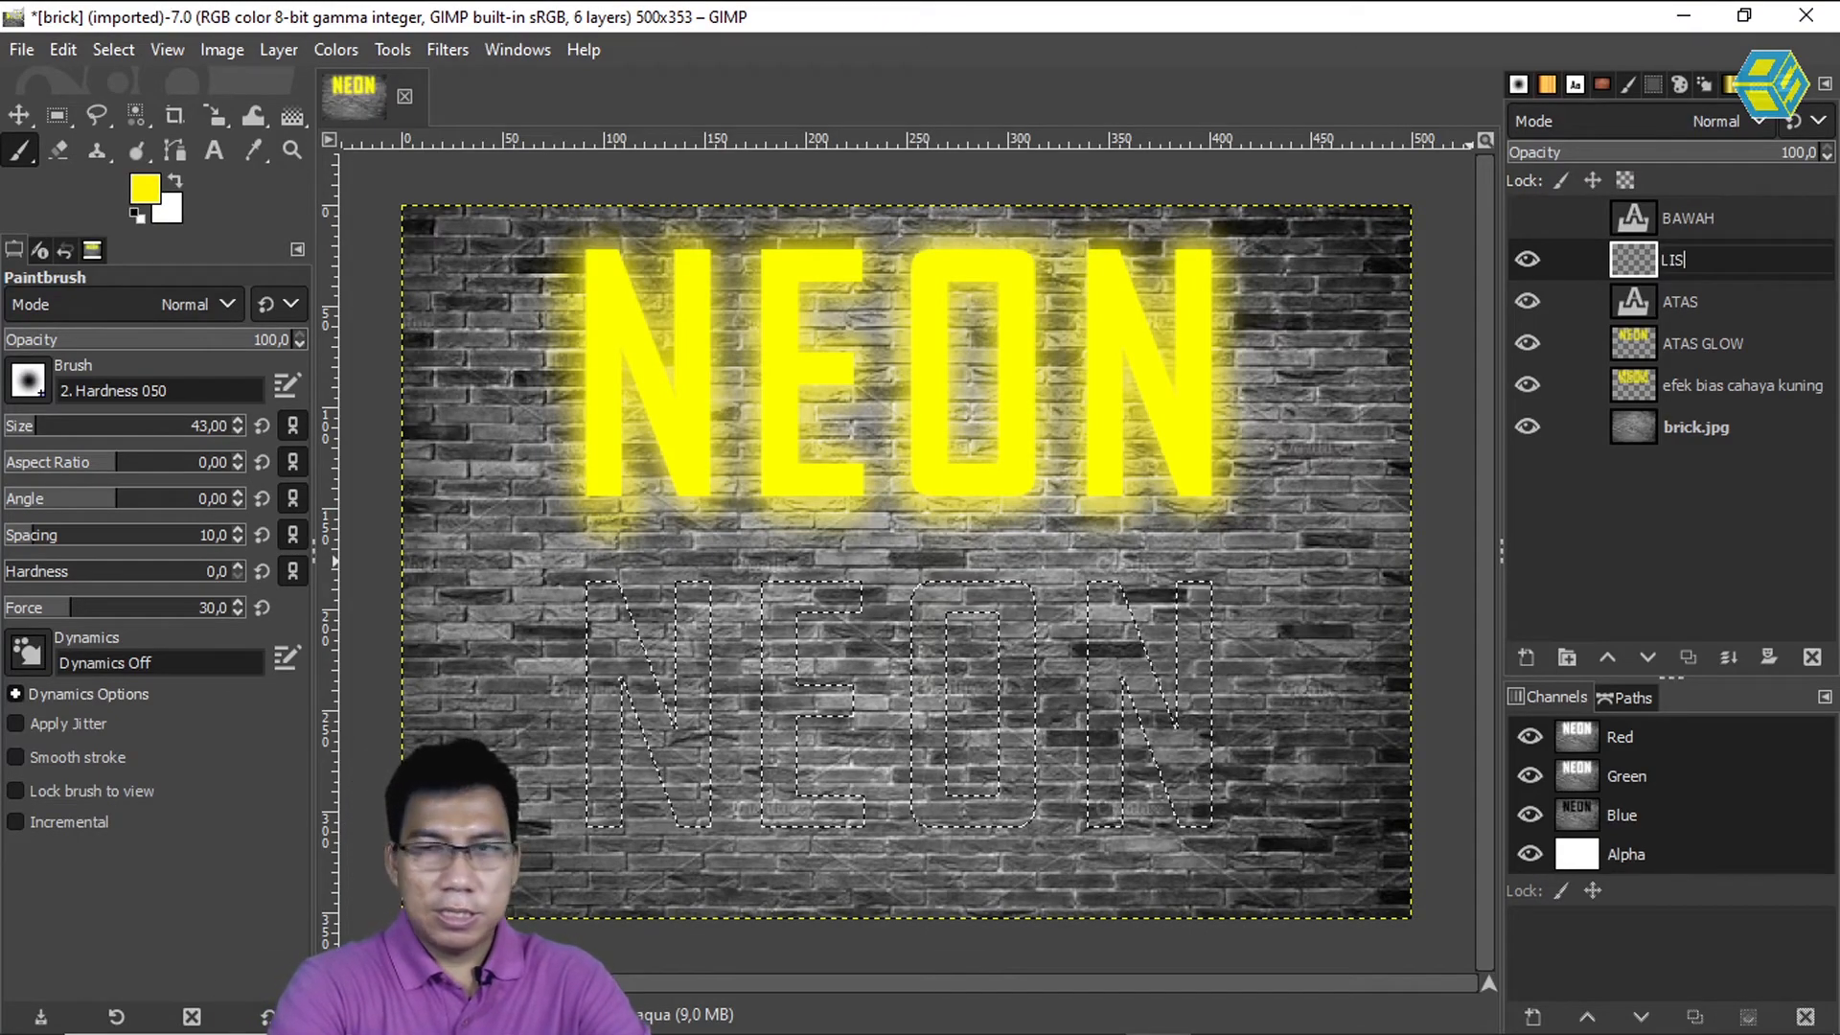
{"action": "type", "text": "IST "}
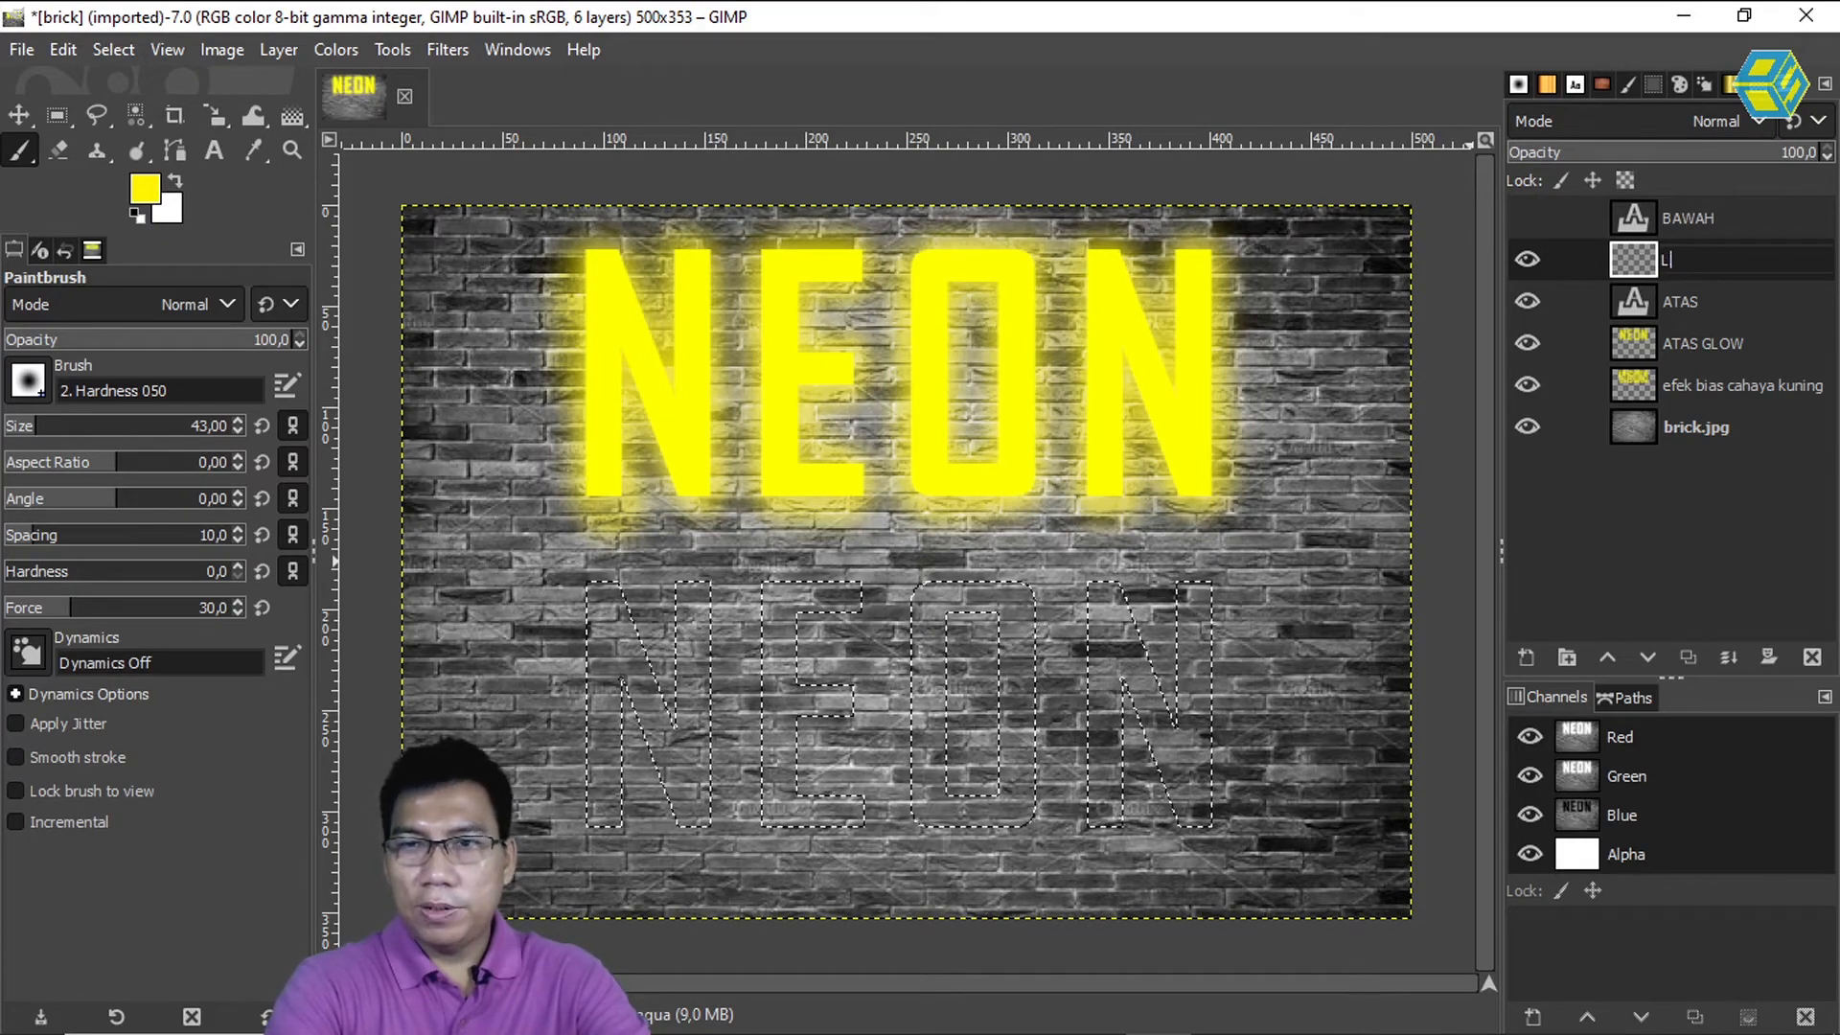
{"action": "type", "text": "TEXT "}
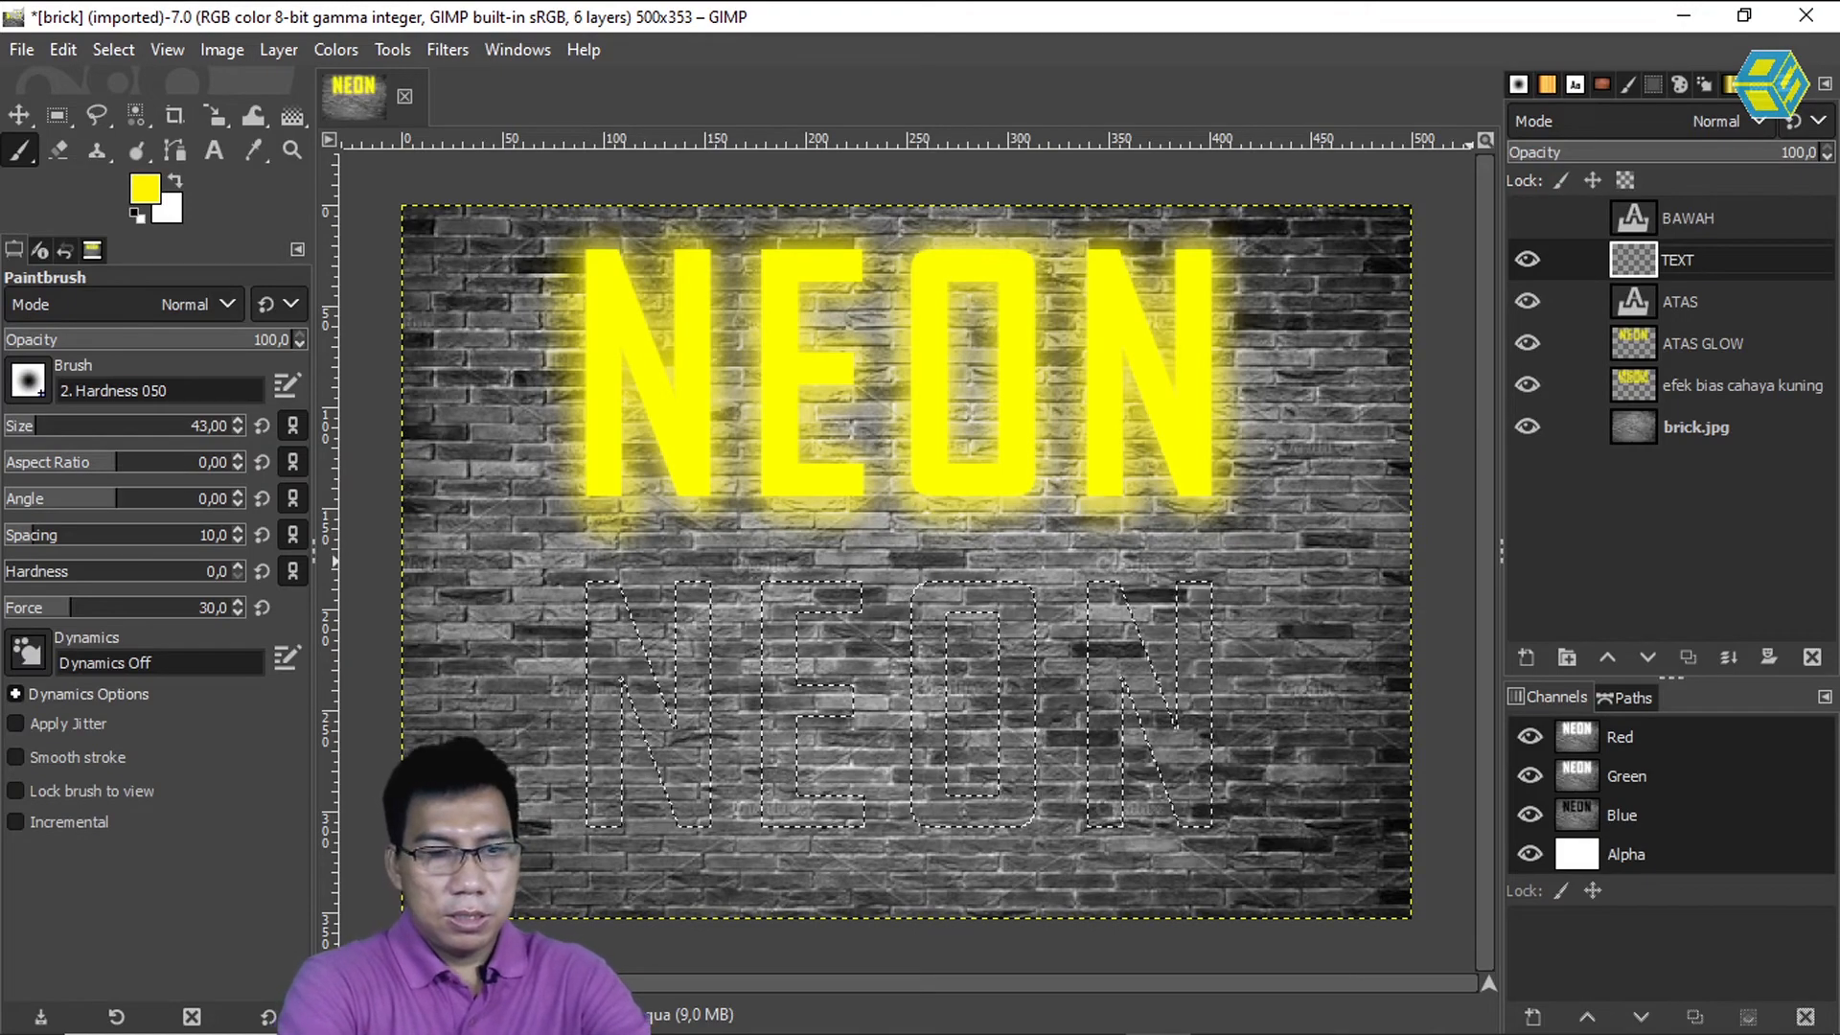
{"action": "type", "text": "STROKE"}
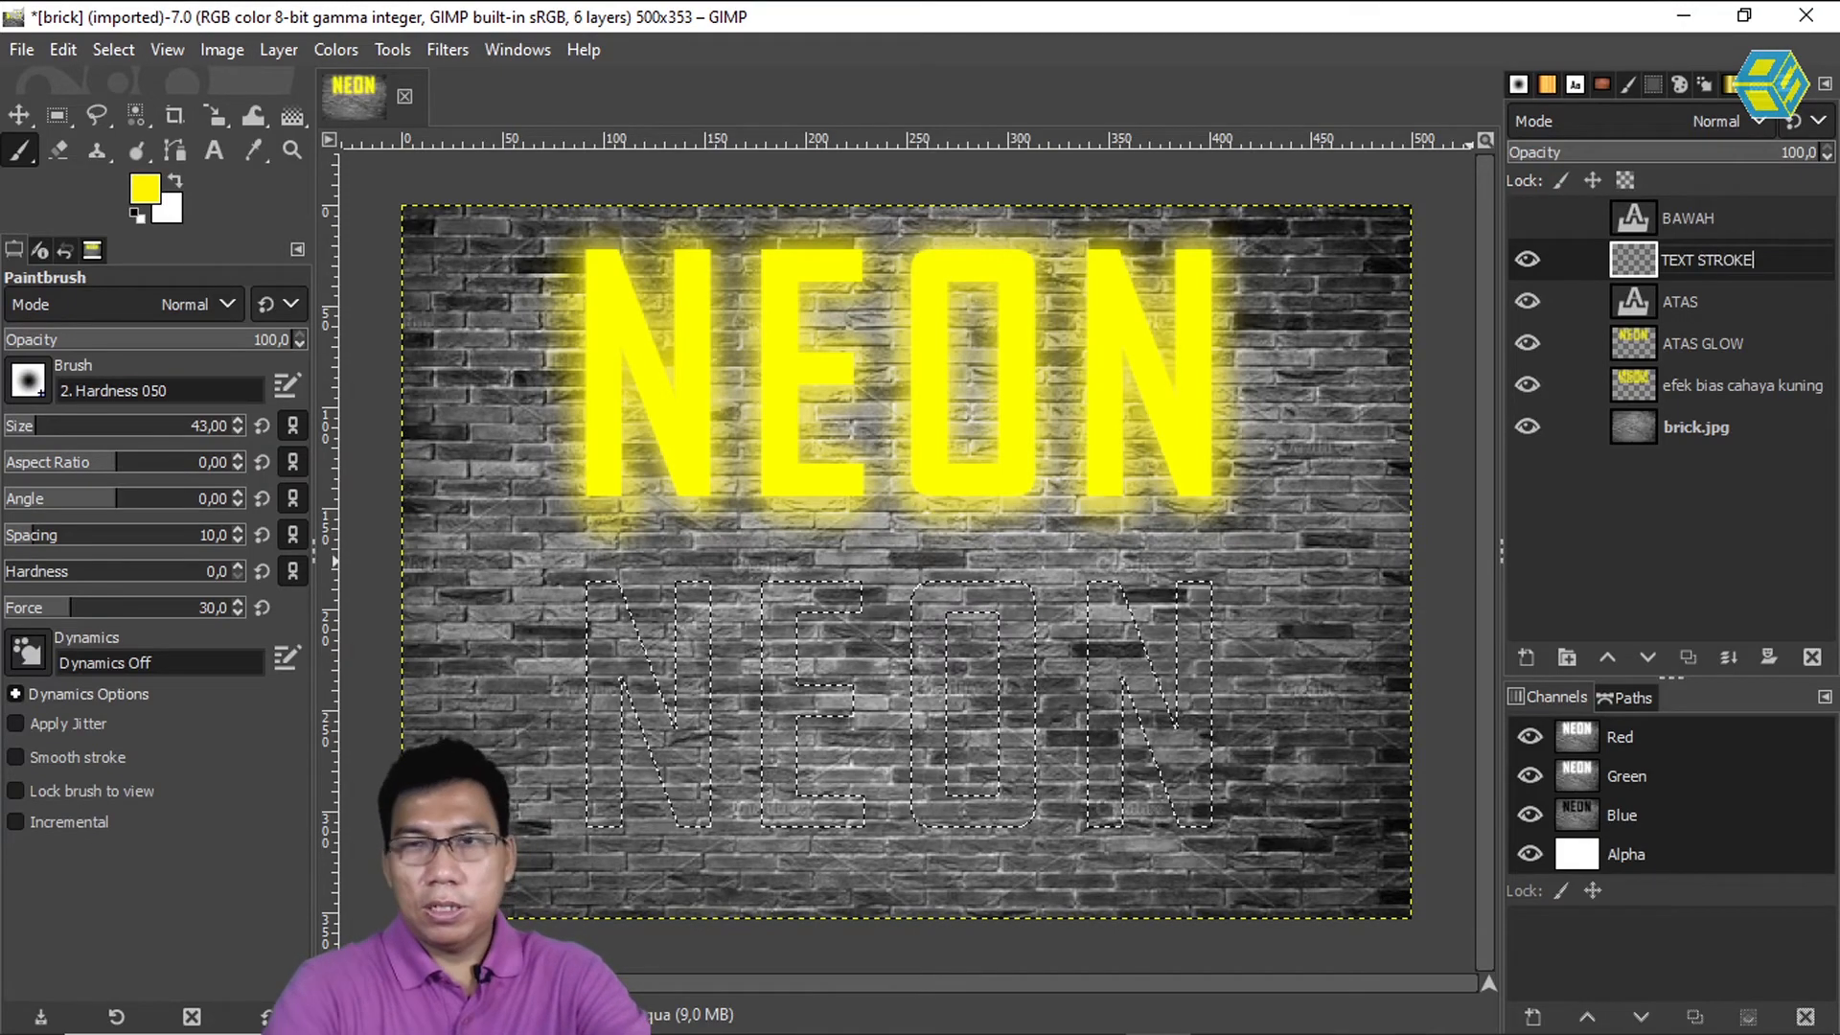
{"action": "left_click", "coordinate": [1744, 308]}
{"action": "left_click", "coordinate": [1733, 249]}
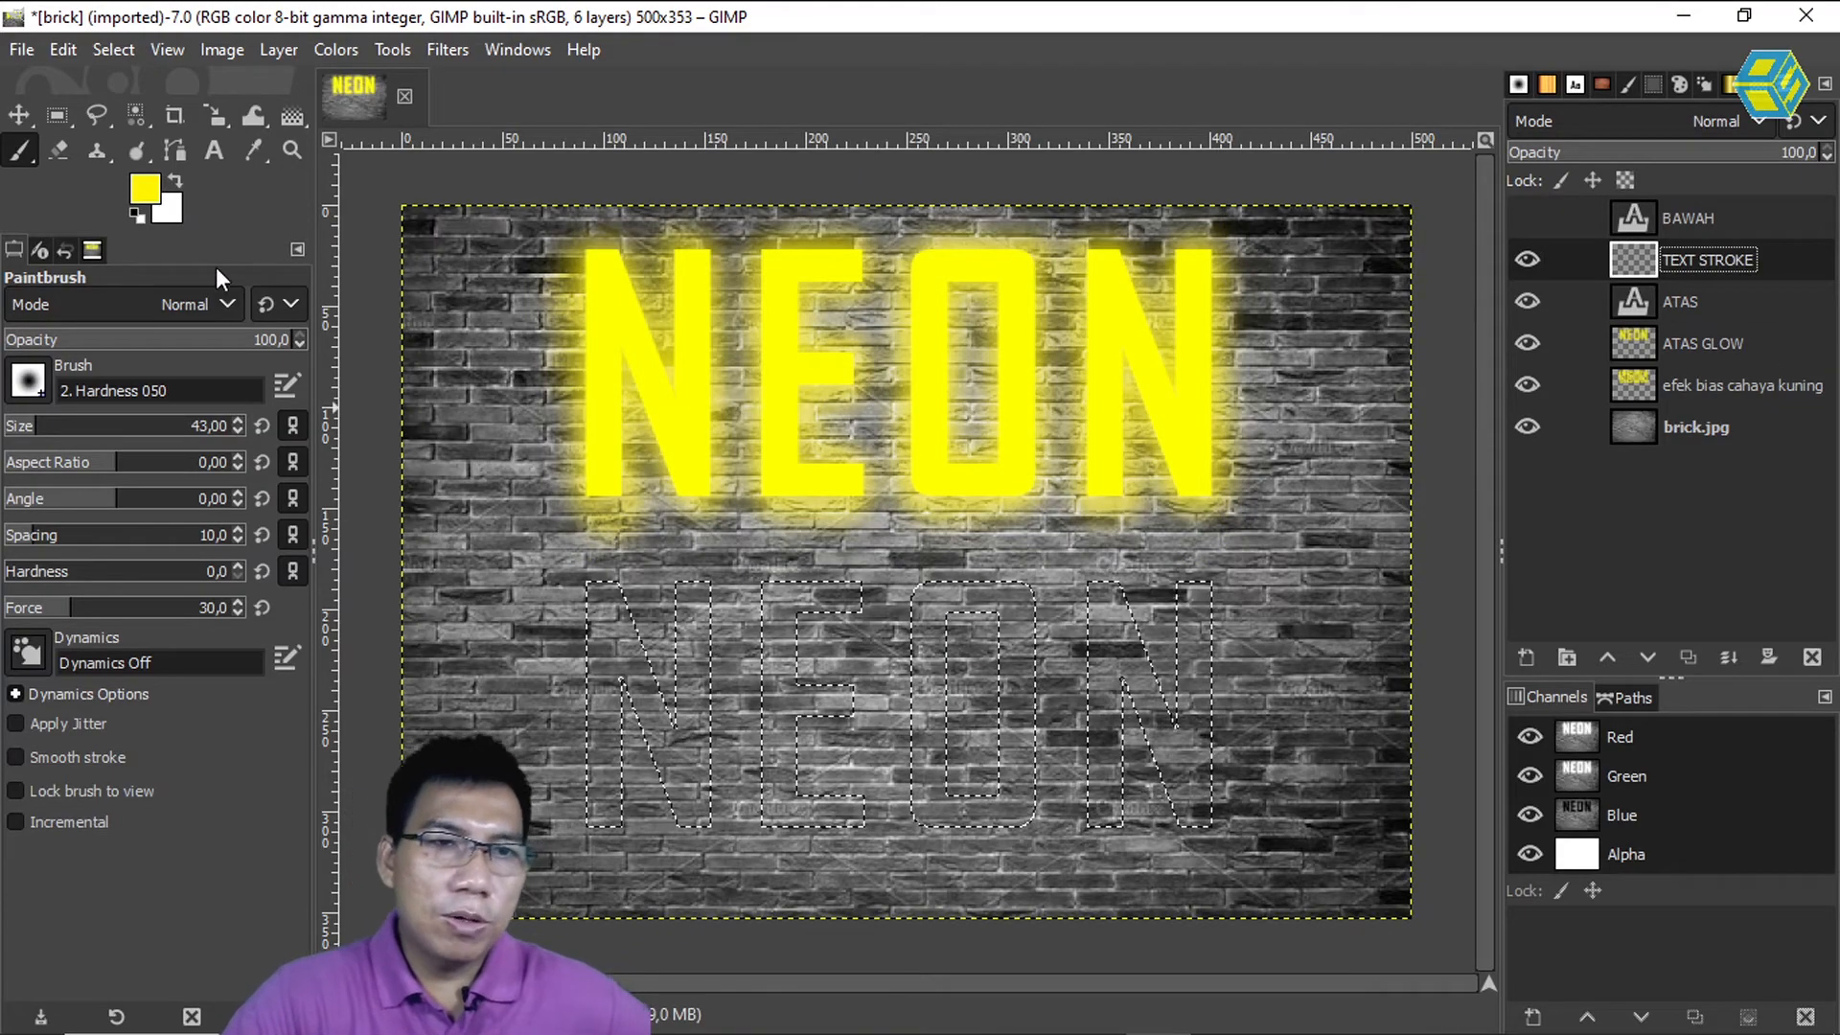
Set the foreground colour to cyan 00f7ff
{"action": "left_click", "coordinate": [148, 187]}
{"action": "left_click", "coordinate": [409, 376]}
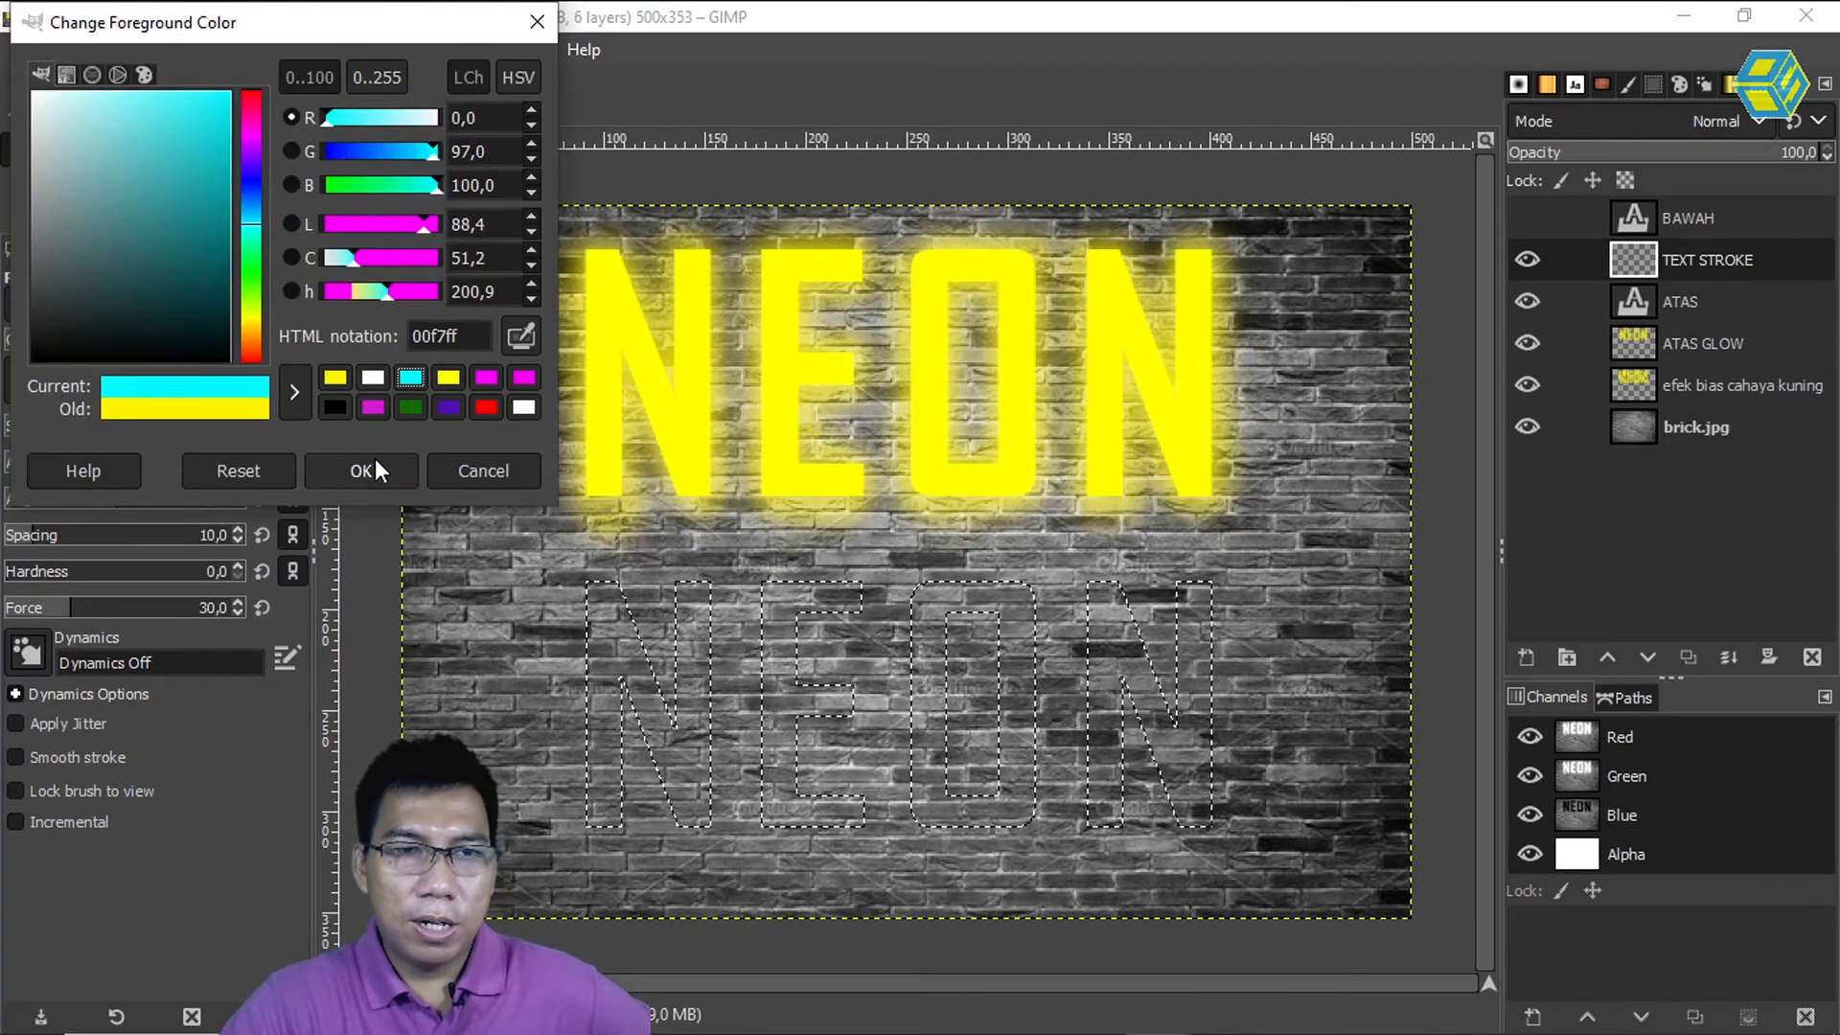
{"action": "left_click", "coordinate": [376, 459]}
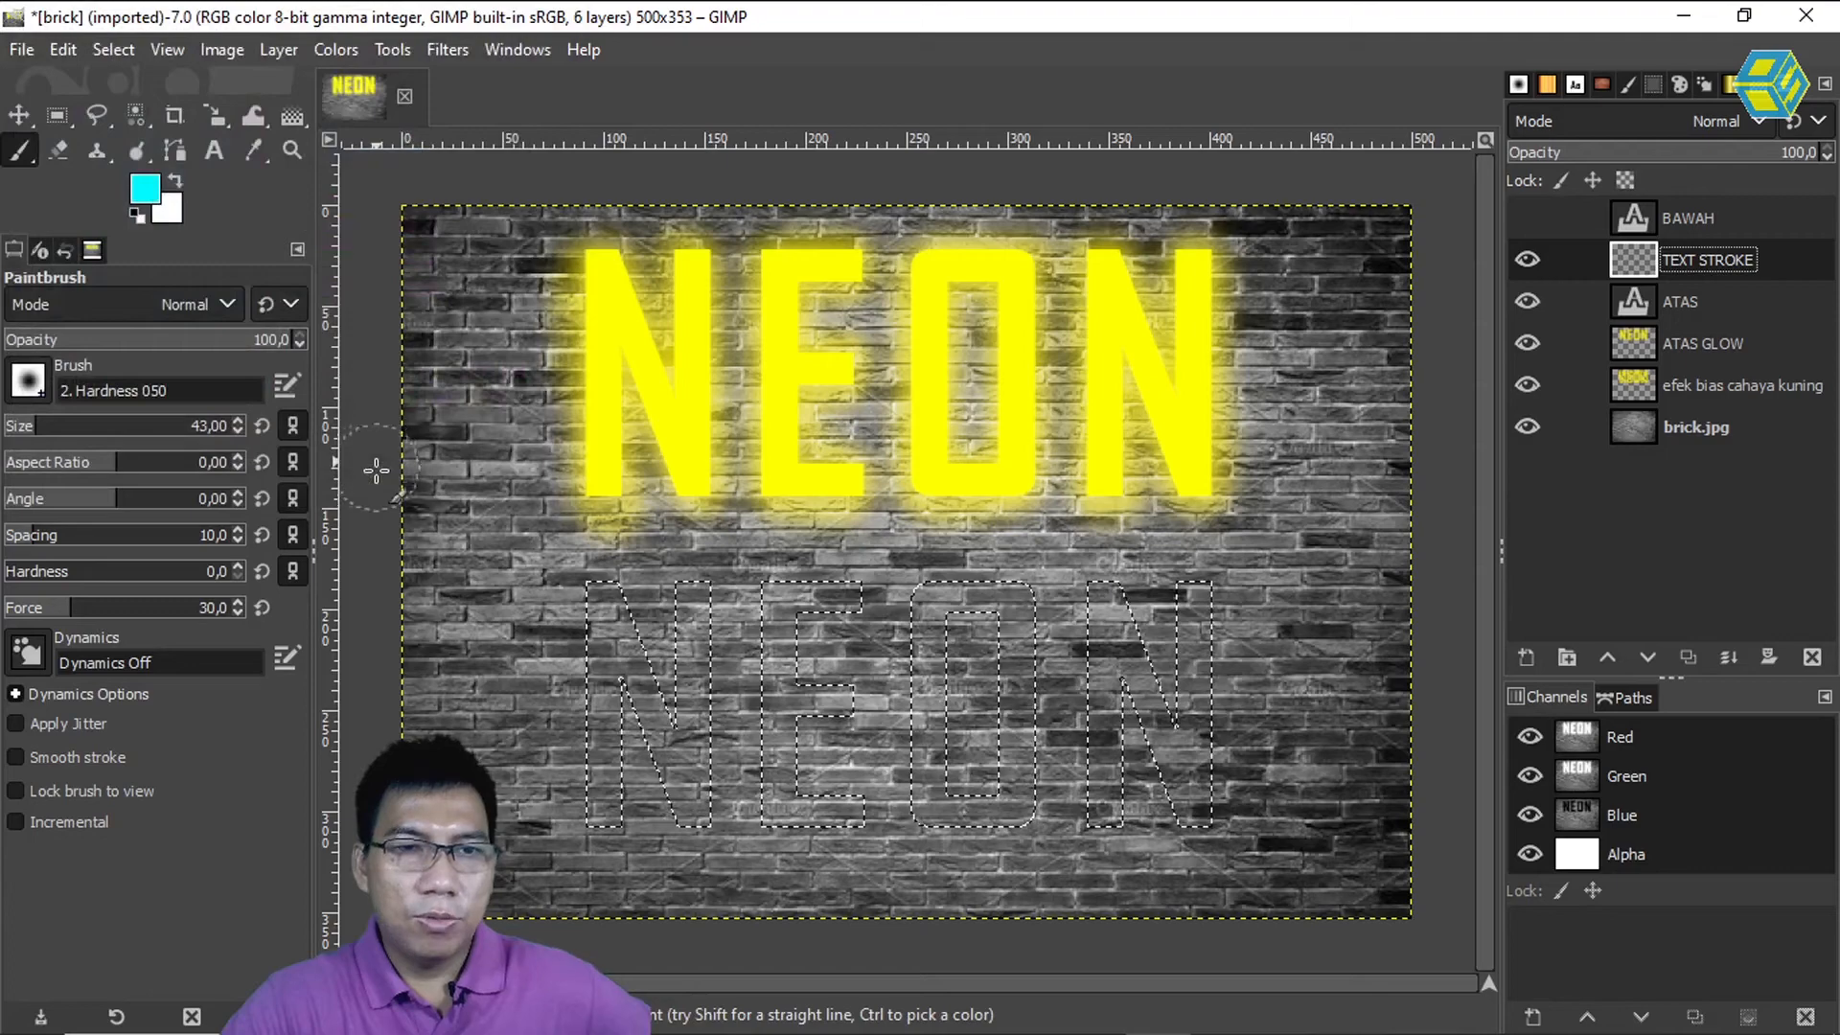
Stroke the selection on the TEXT STROKE layer with a solid antialiased 5 px cyan line and clear the selection
{"action": "left_click", "coordinate": [63, 49]}
{"action": "left_click", "coordinate": [152, 684]}
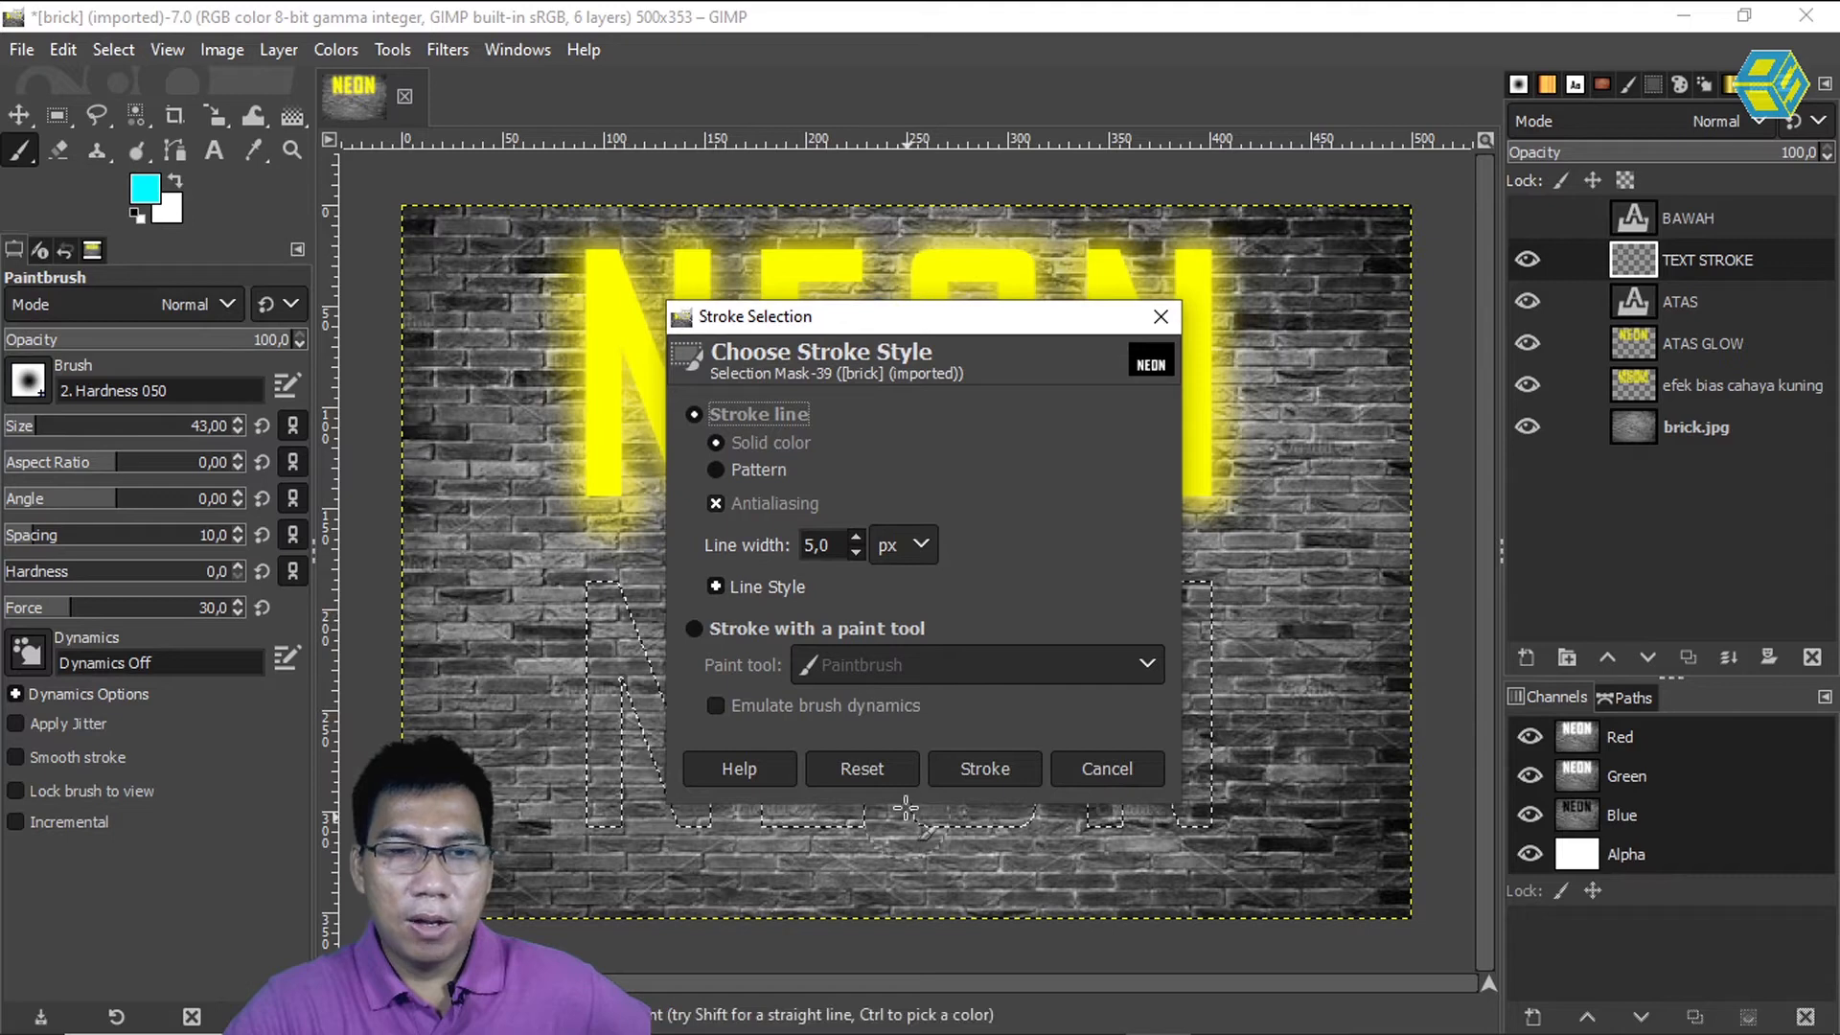
{"action": "left_click", "coordinate": [979, 769]}
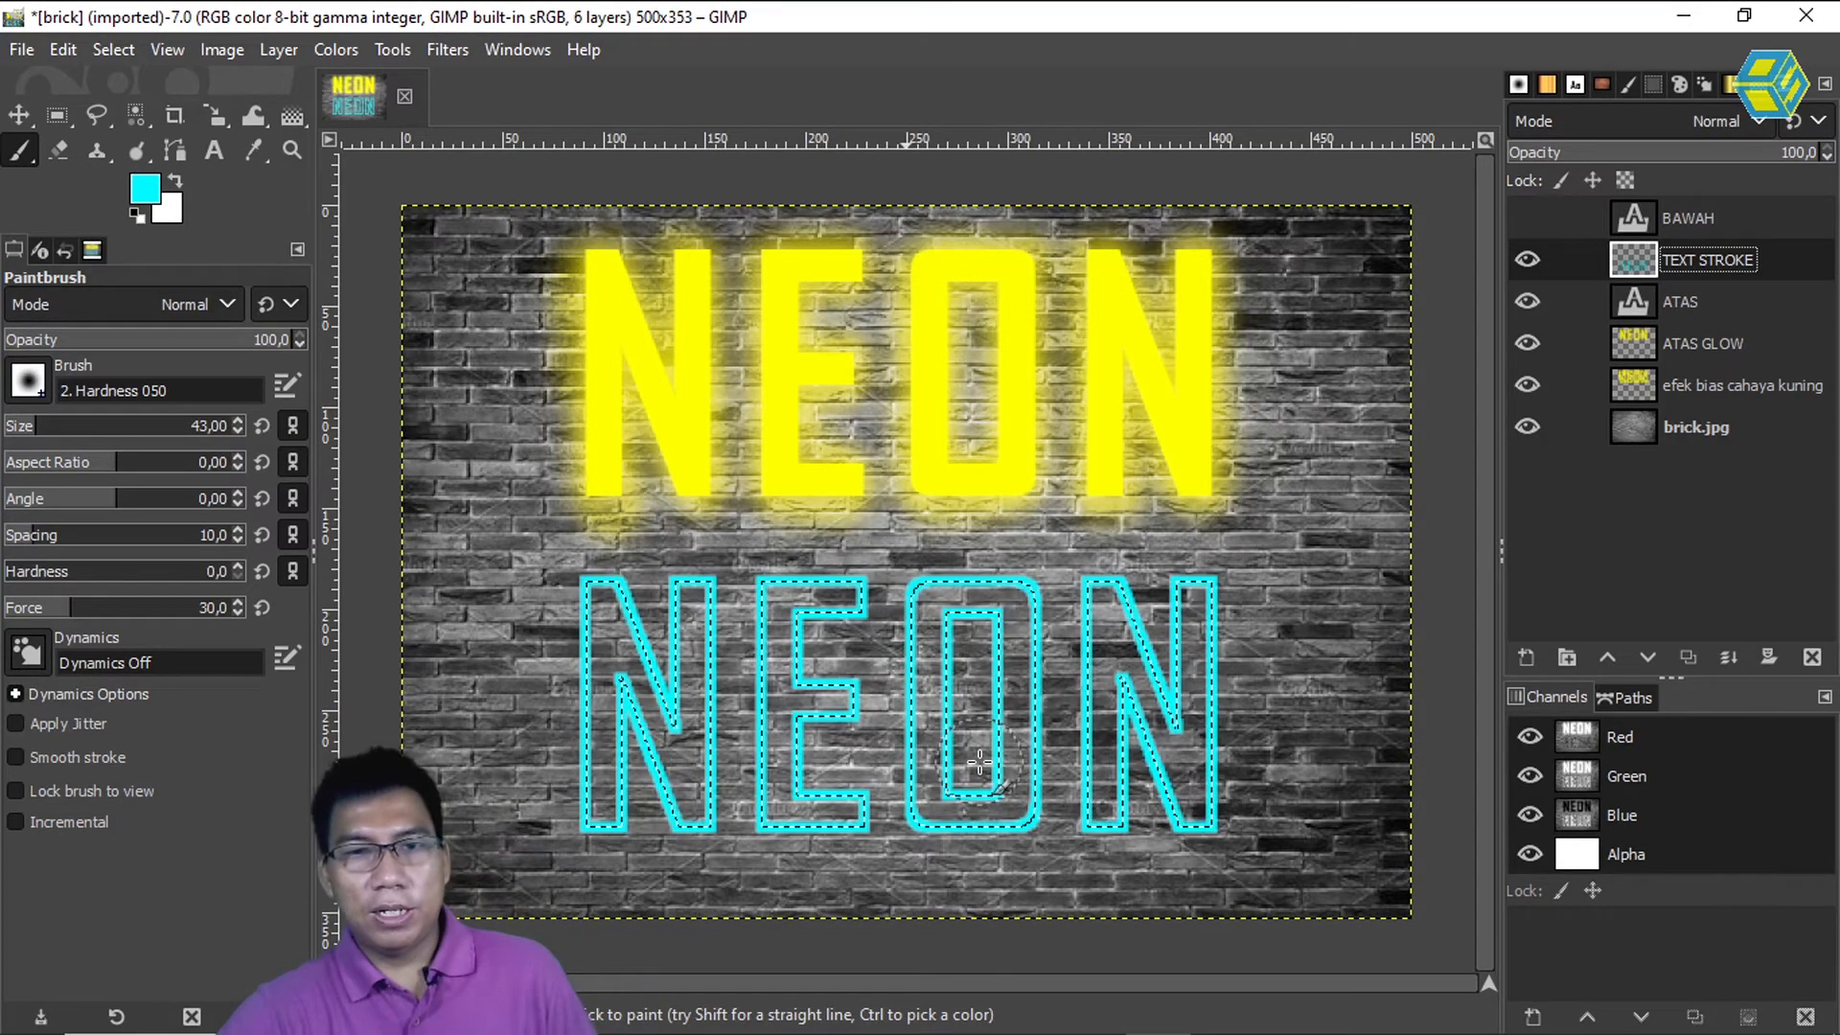
{"action": "left_click", "coordinate": [1691, 300]}
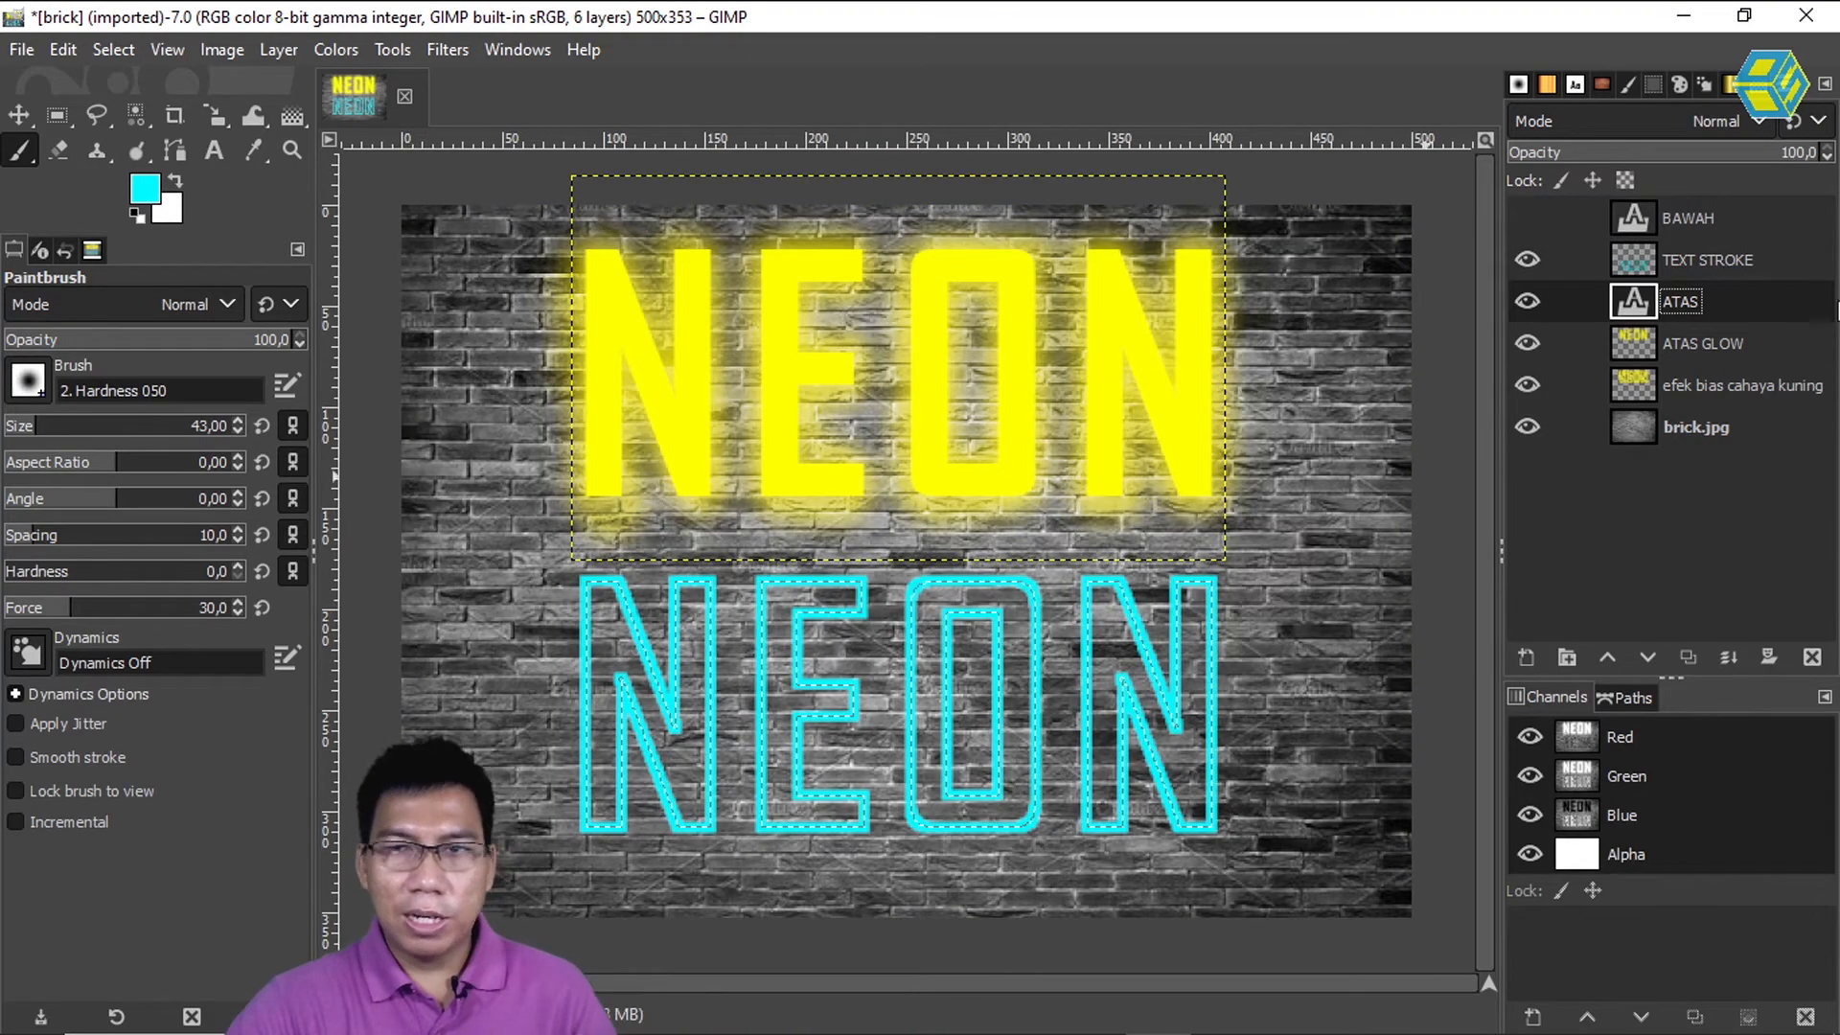
{"action": "left_click", "coordinate": [1721, 257]}
{"action": "key", "text": "ctrl+shift+a"}
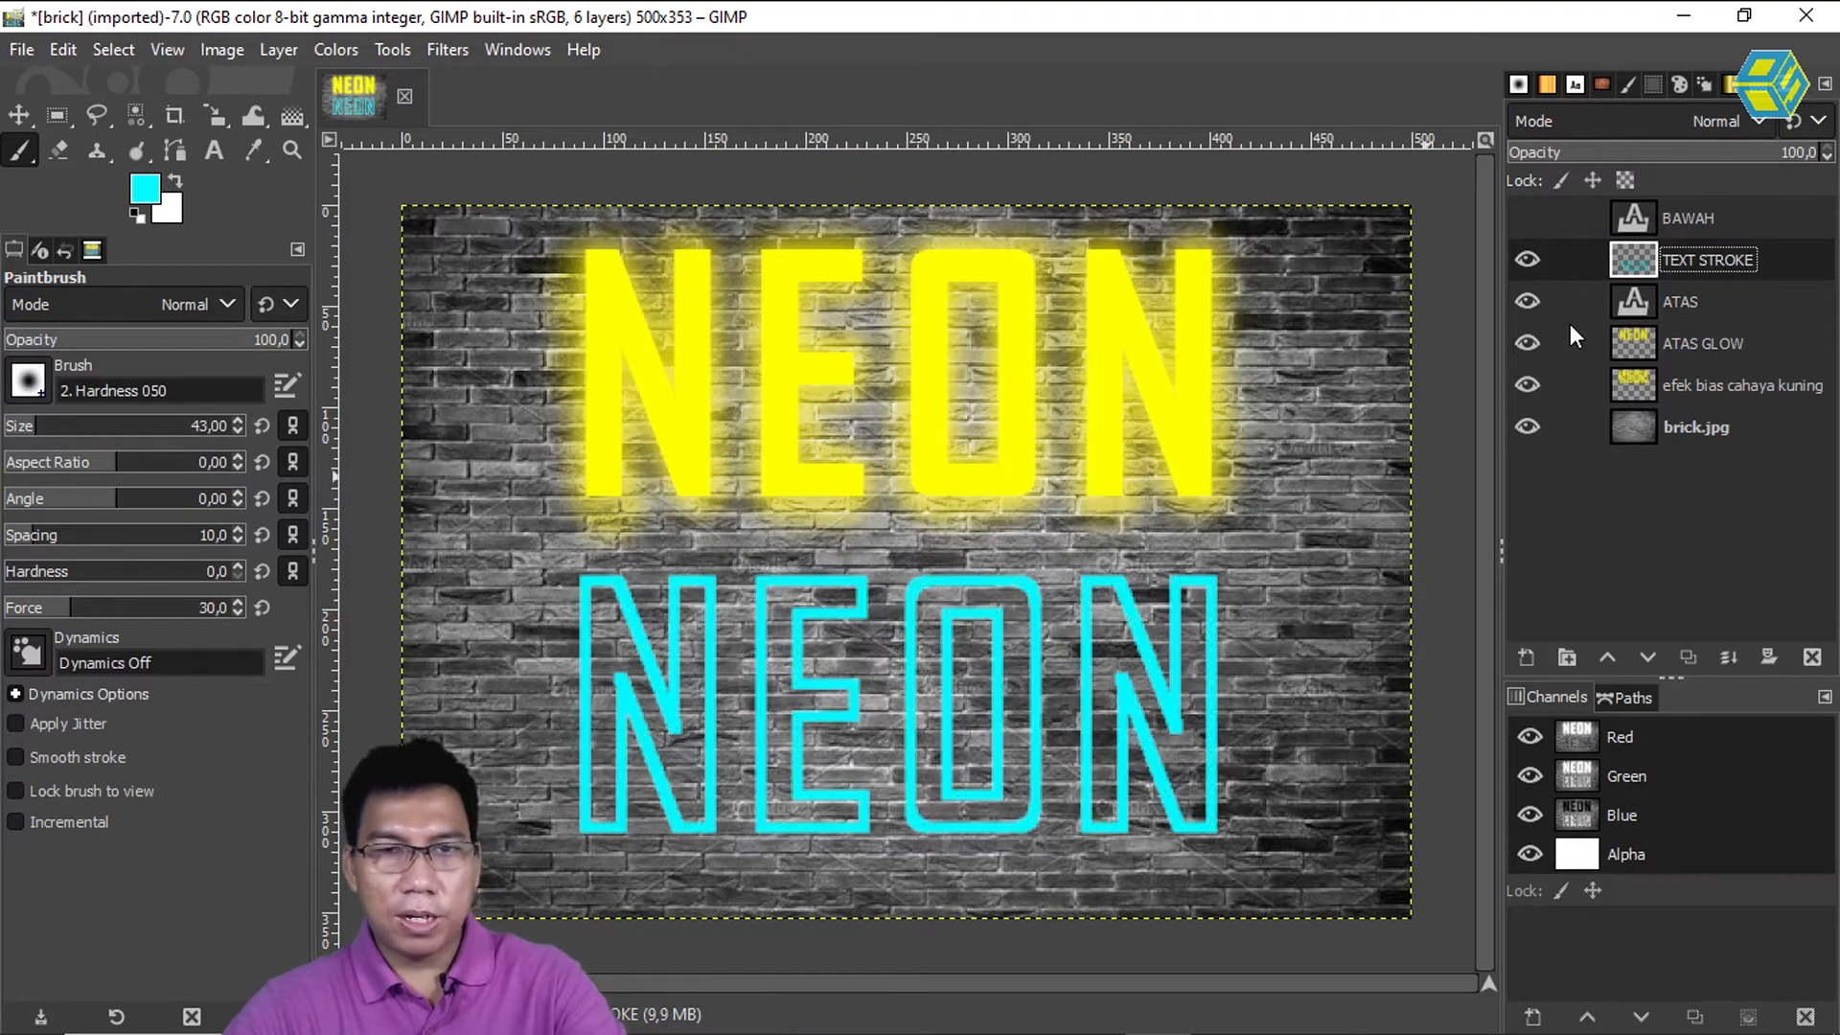
Duplicate the TEXT STROKE layer and place the copy directly below the original
{"action": "left_click", "coordinate": [1700, 298]}
{"action": "left_click", "coordinate": [1699, 262]}
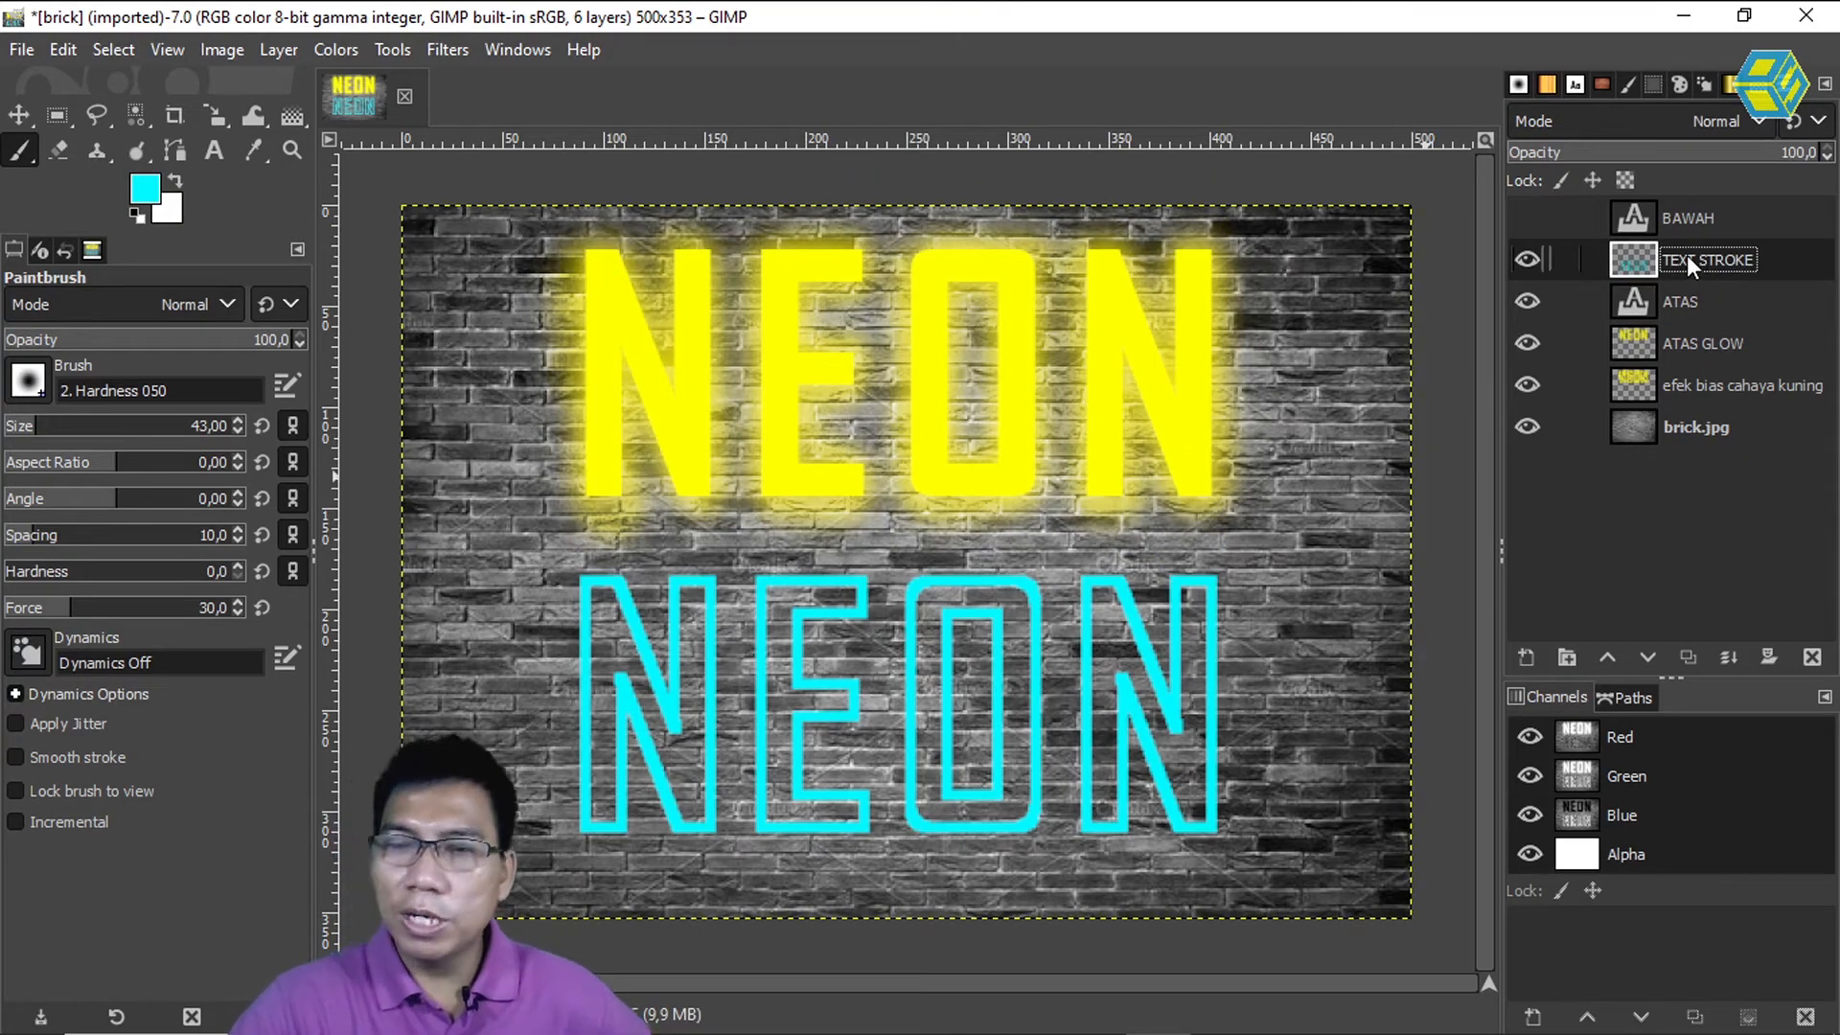
{"action": "right_click", "coordinate": [1686, 254]}
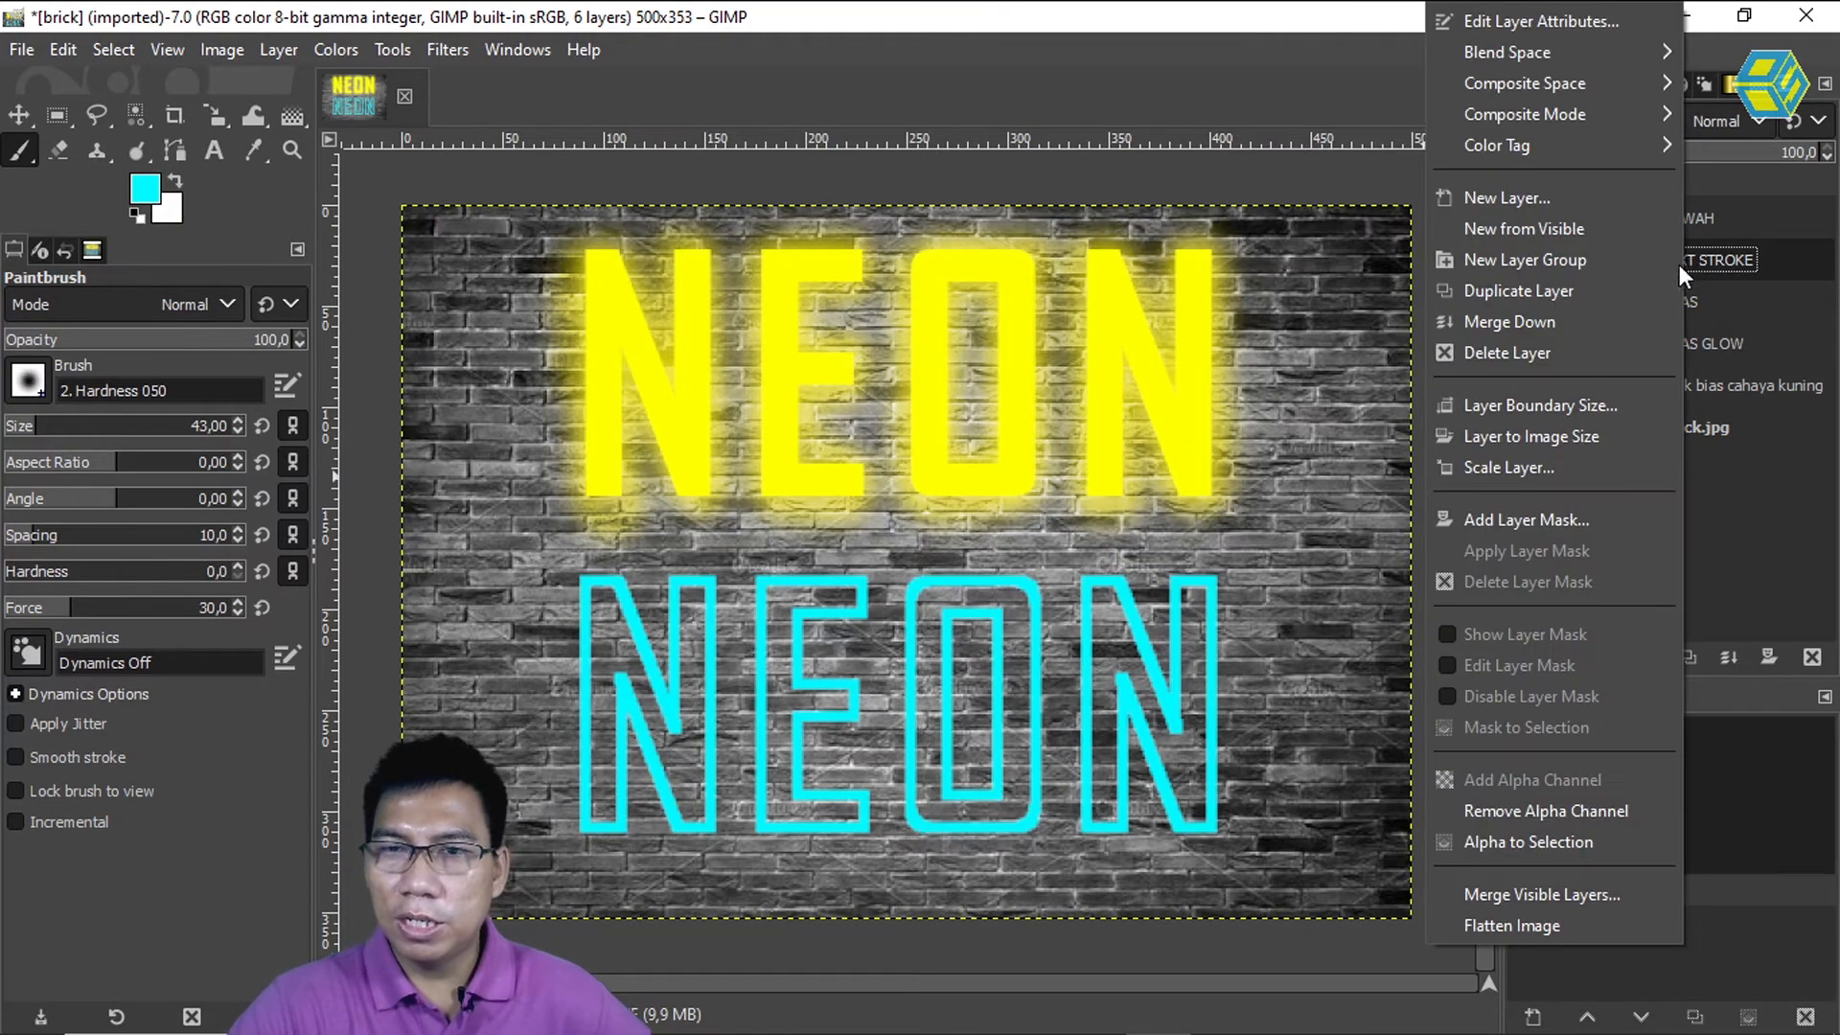
{"action": "left_click", "coordinate": [1577, 291]}
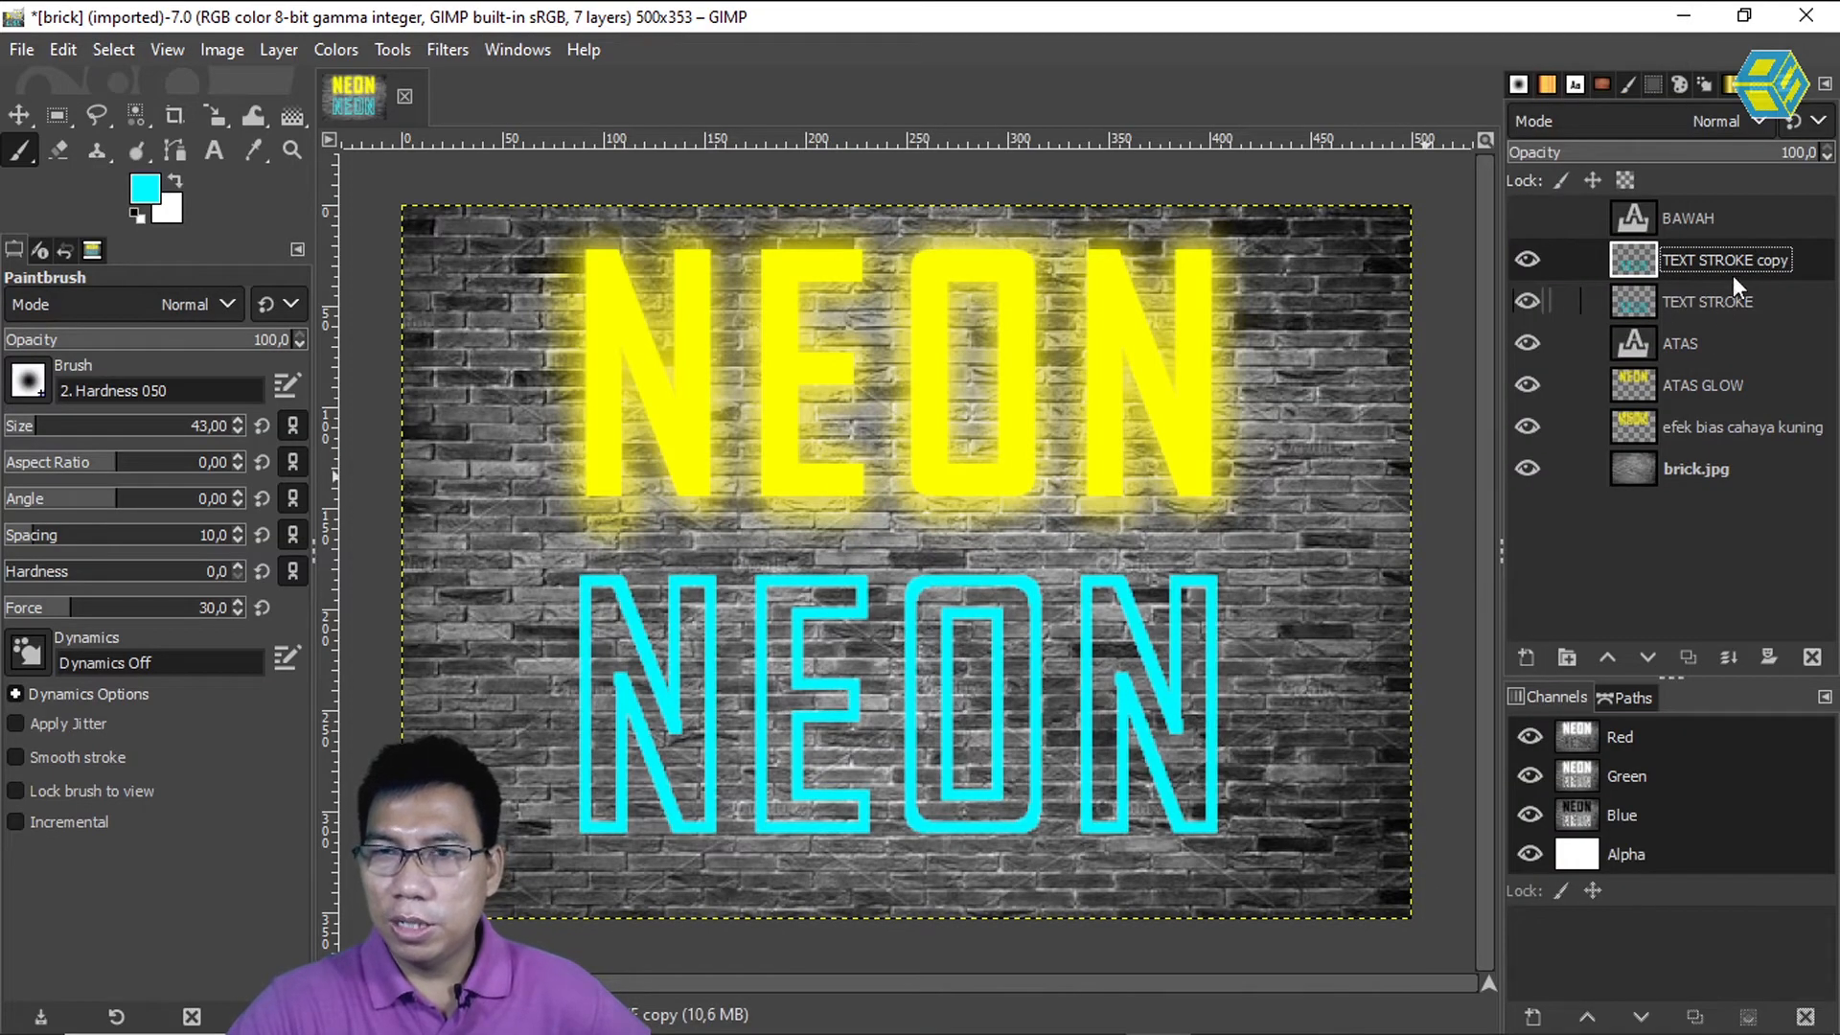
{"action": "left_click_drag", "start_coordinate": [1716, 263], "coordinate": [1723, 314]}
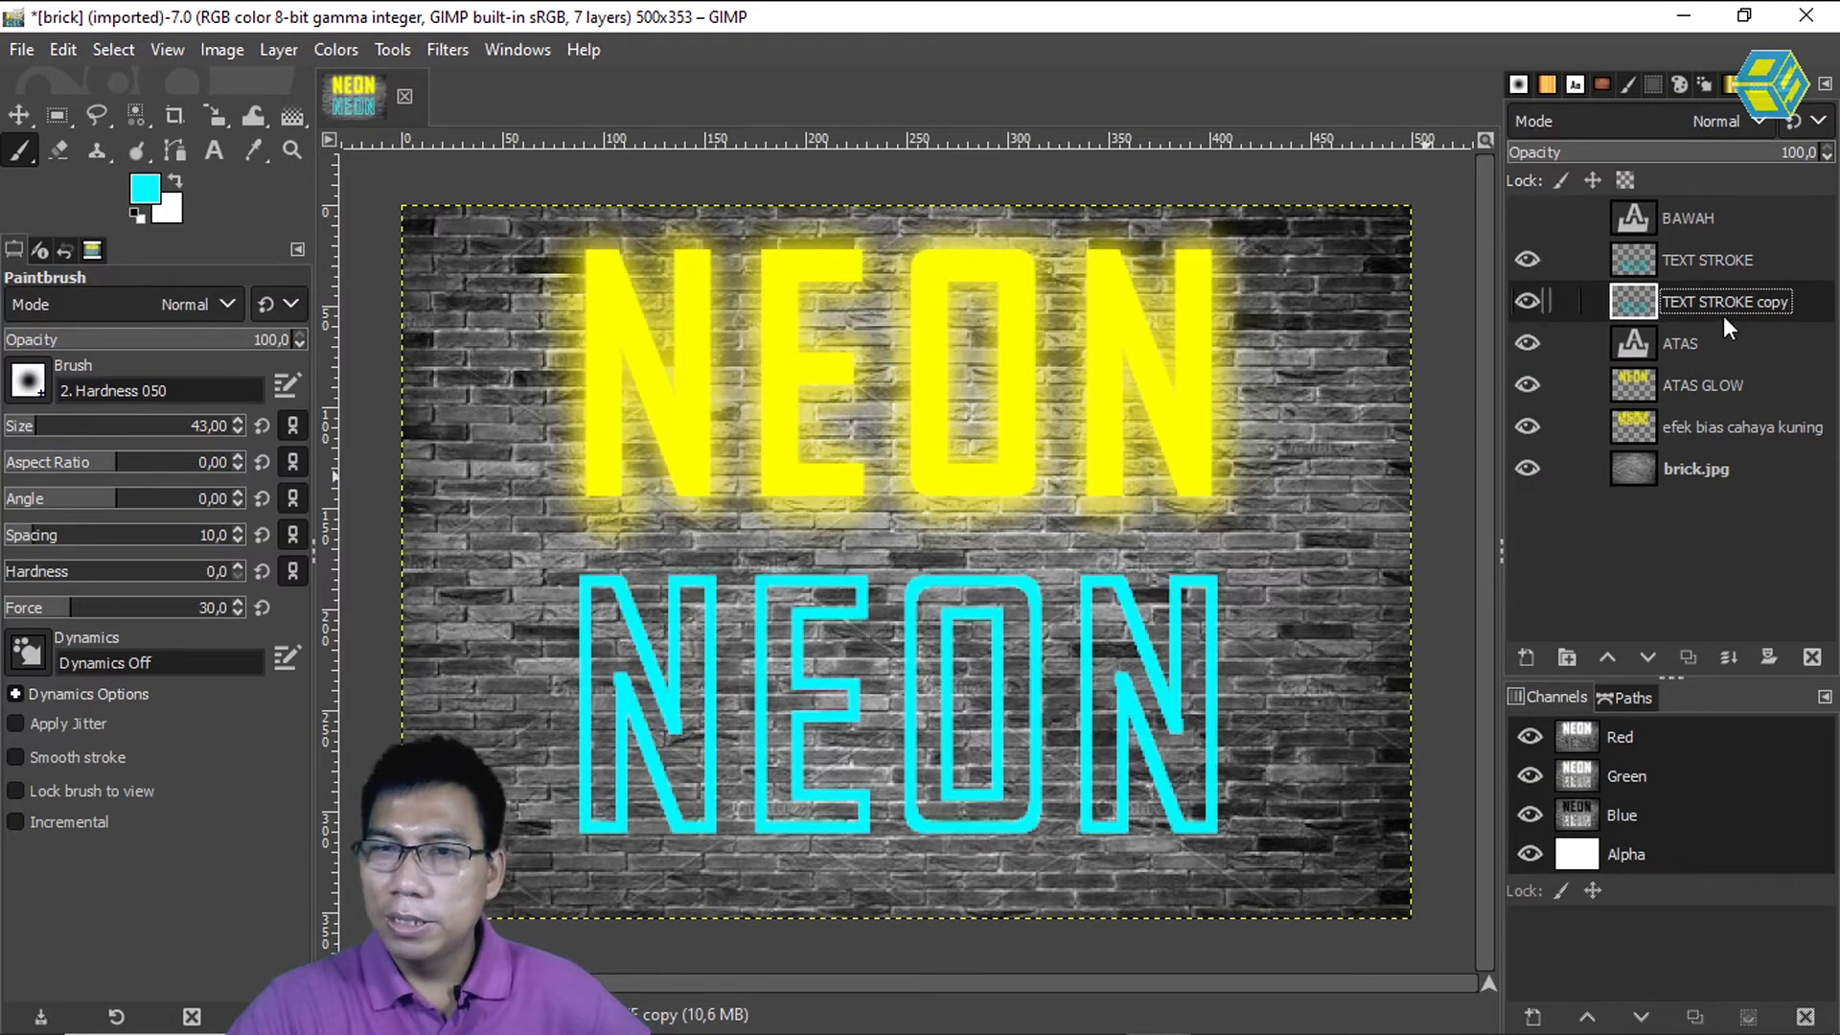
Rename the duplicated stroke layer as TEXT STROKE GLOW
{"action": "double_click", "coordinate": [1716, 304]}
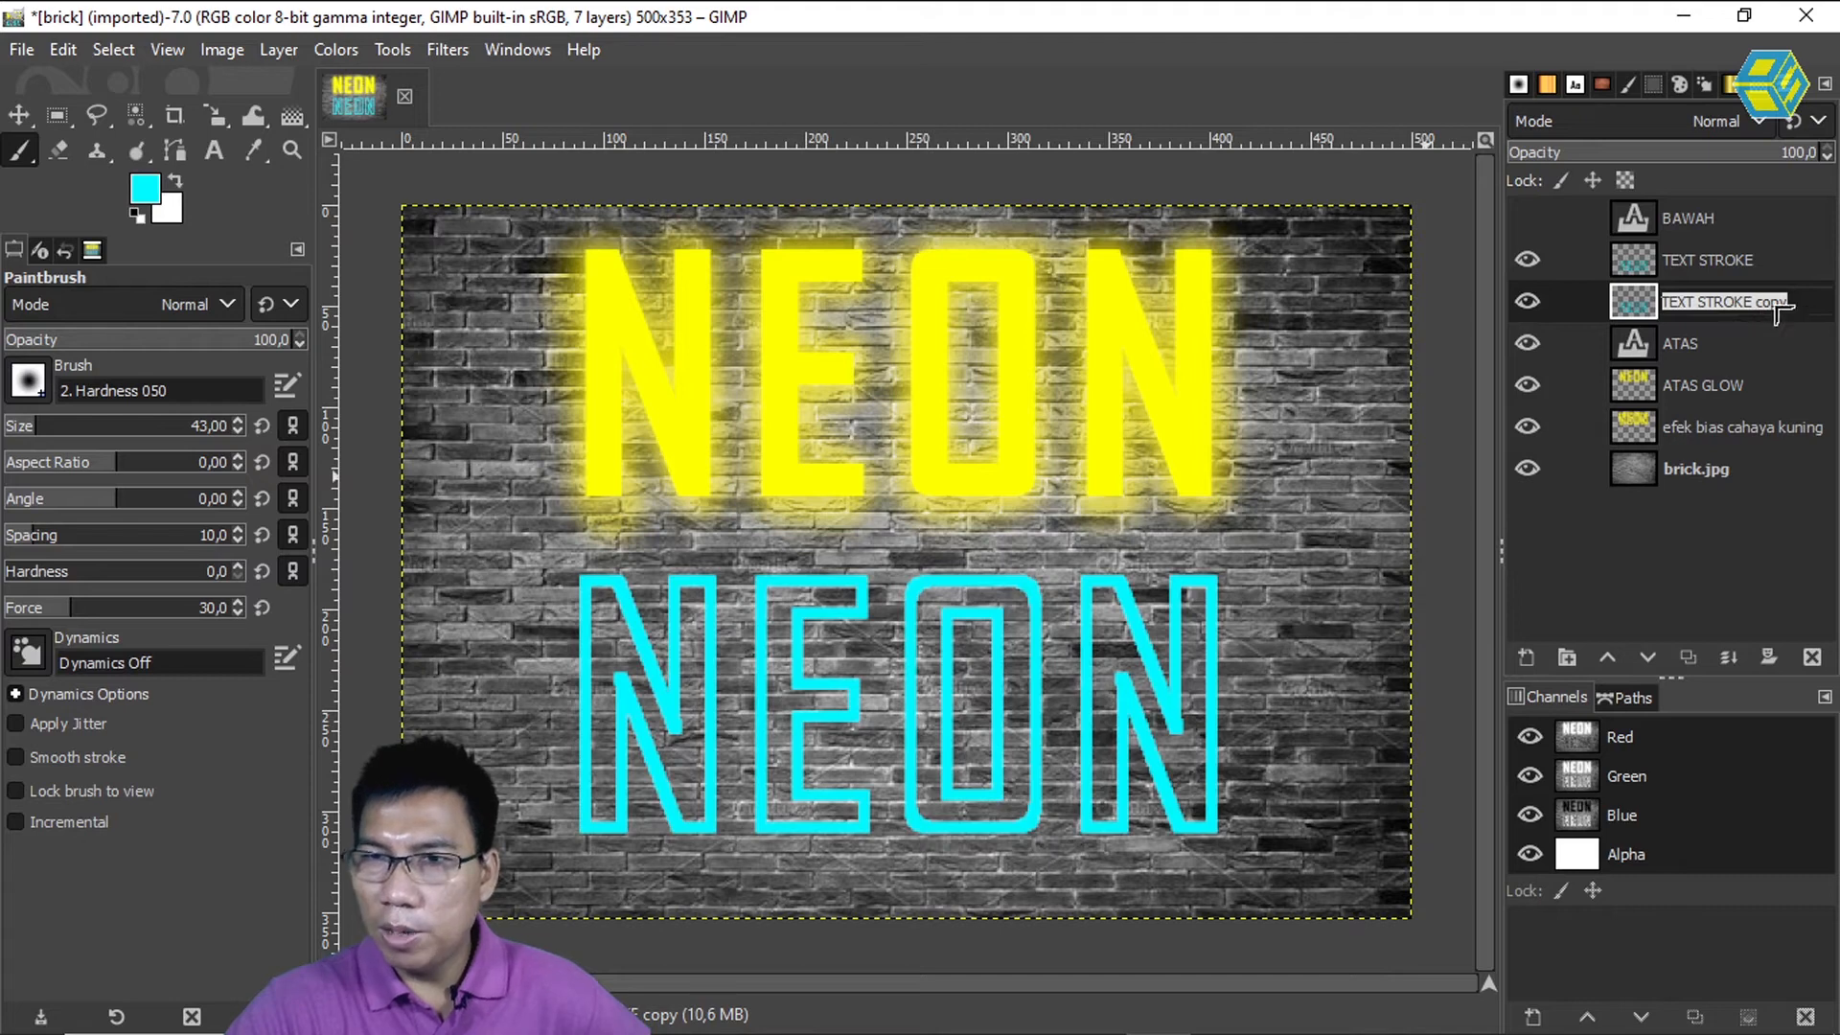
{"action": "left_click_drag", "start_coordinate": [1755, 305], "coordinate": [1798, 298]}
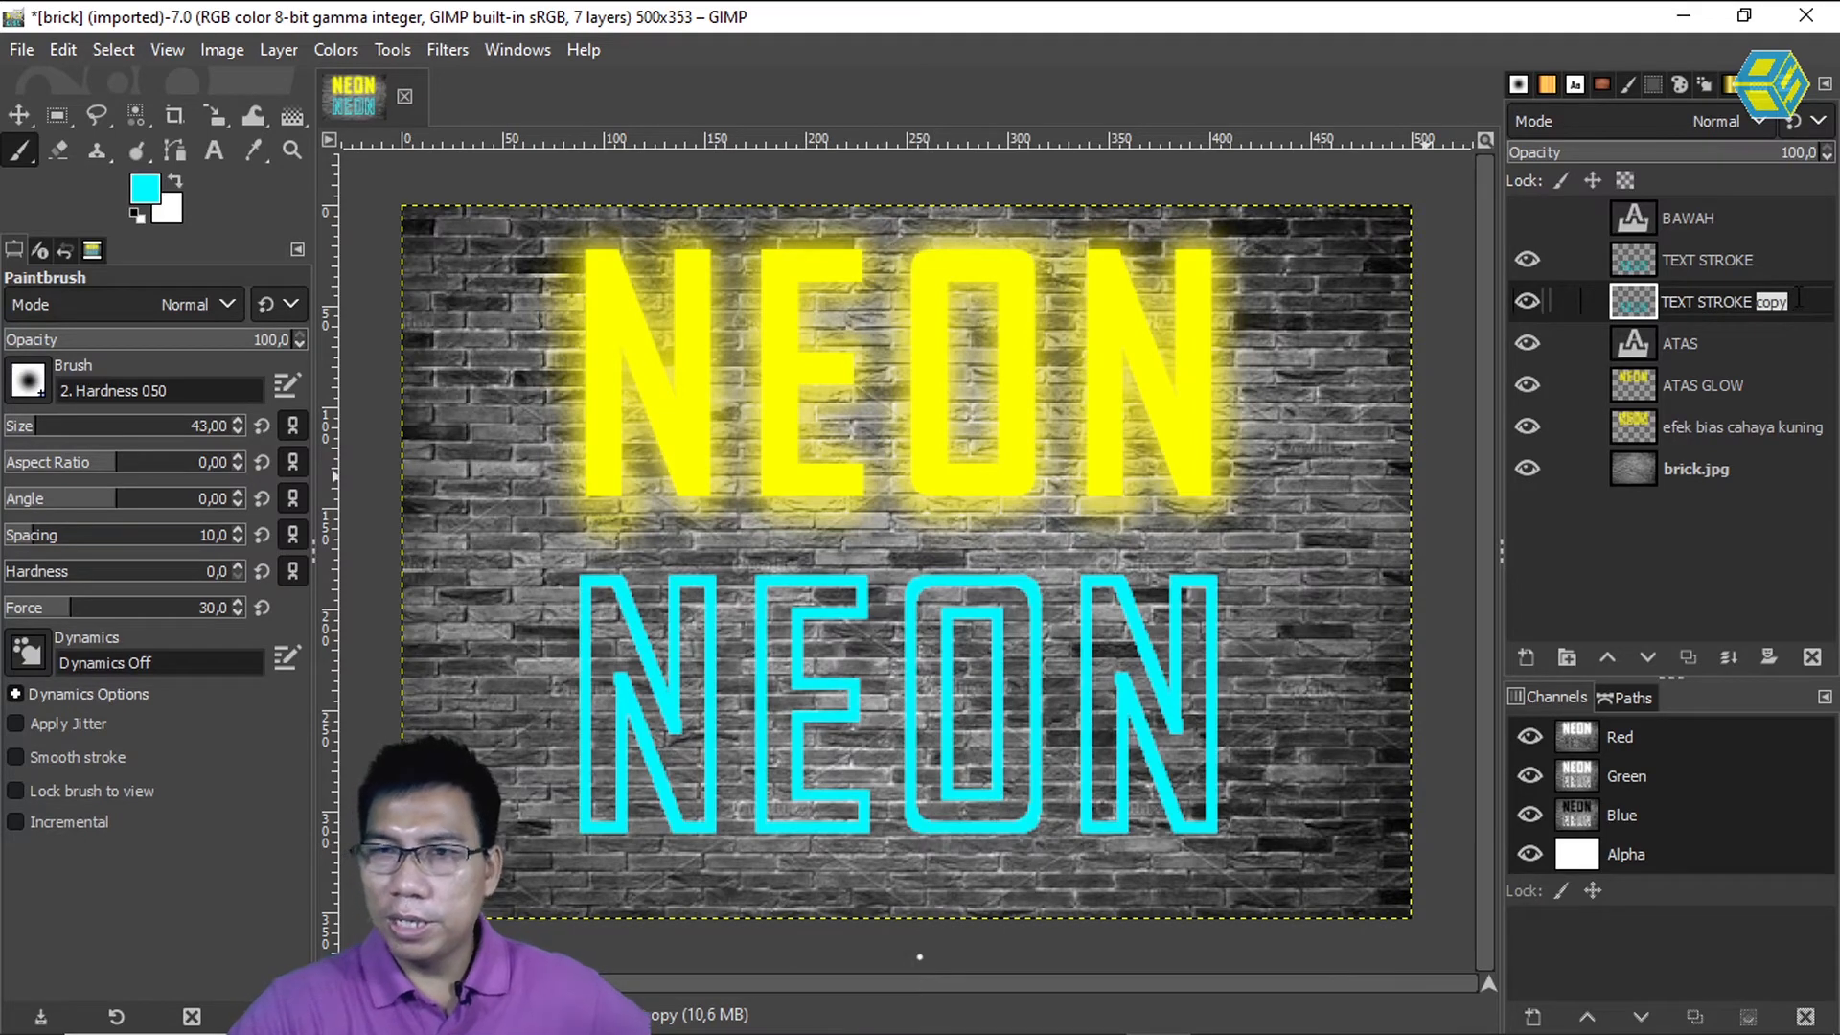
{"action": "type", "text": "GLOW"}
{"action": "key", "text": "Return"}
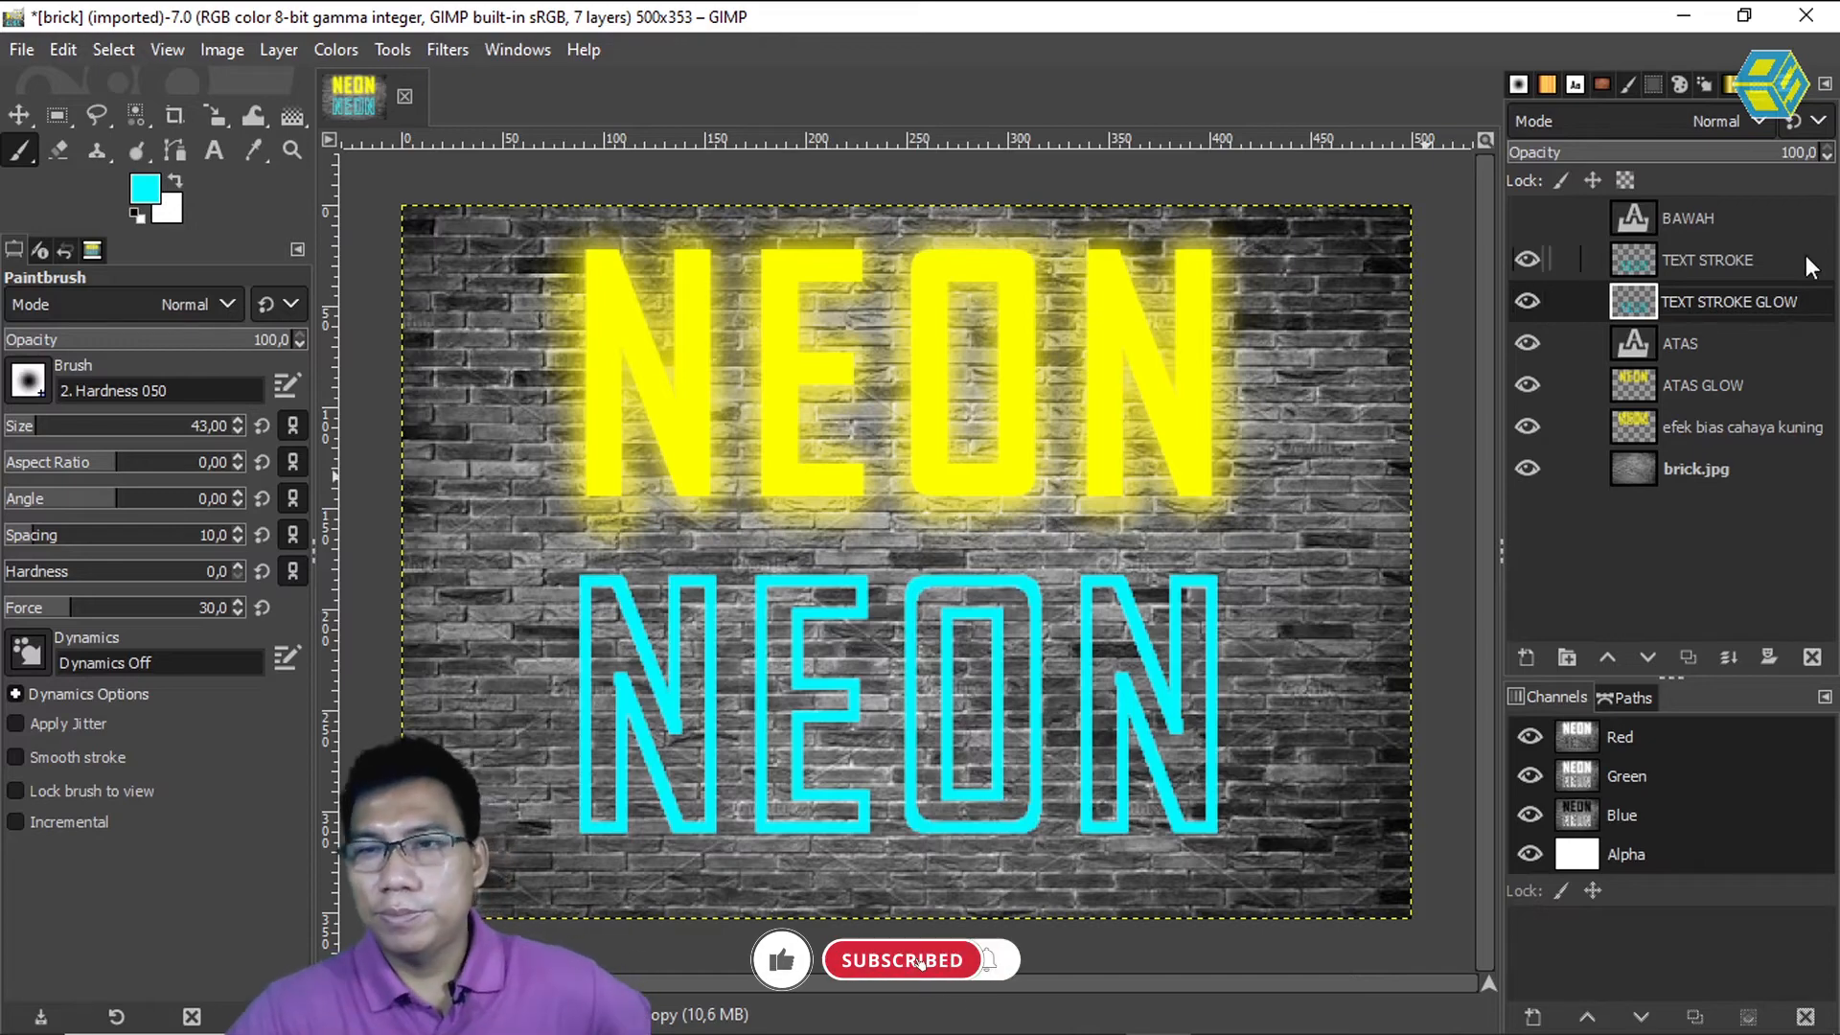
Apply a Gaussian Blur with Size X and Size Y of 3.78 to the TEXT STROKE GLOW layer
{"action": "left_click", "coordinate": [1739, 341]}
{"action": "left_click", "coordinate": [1732, 299]}
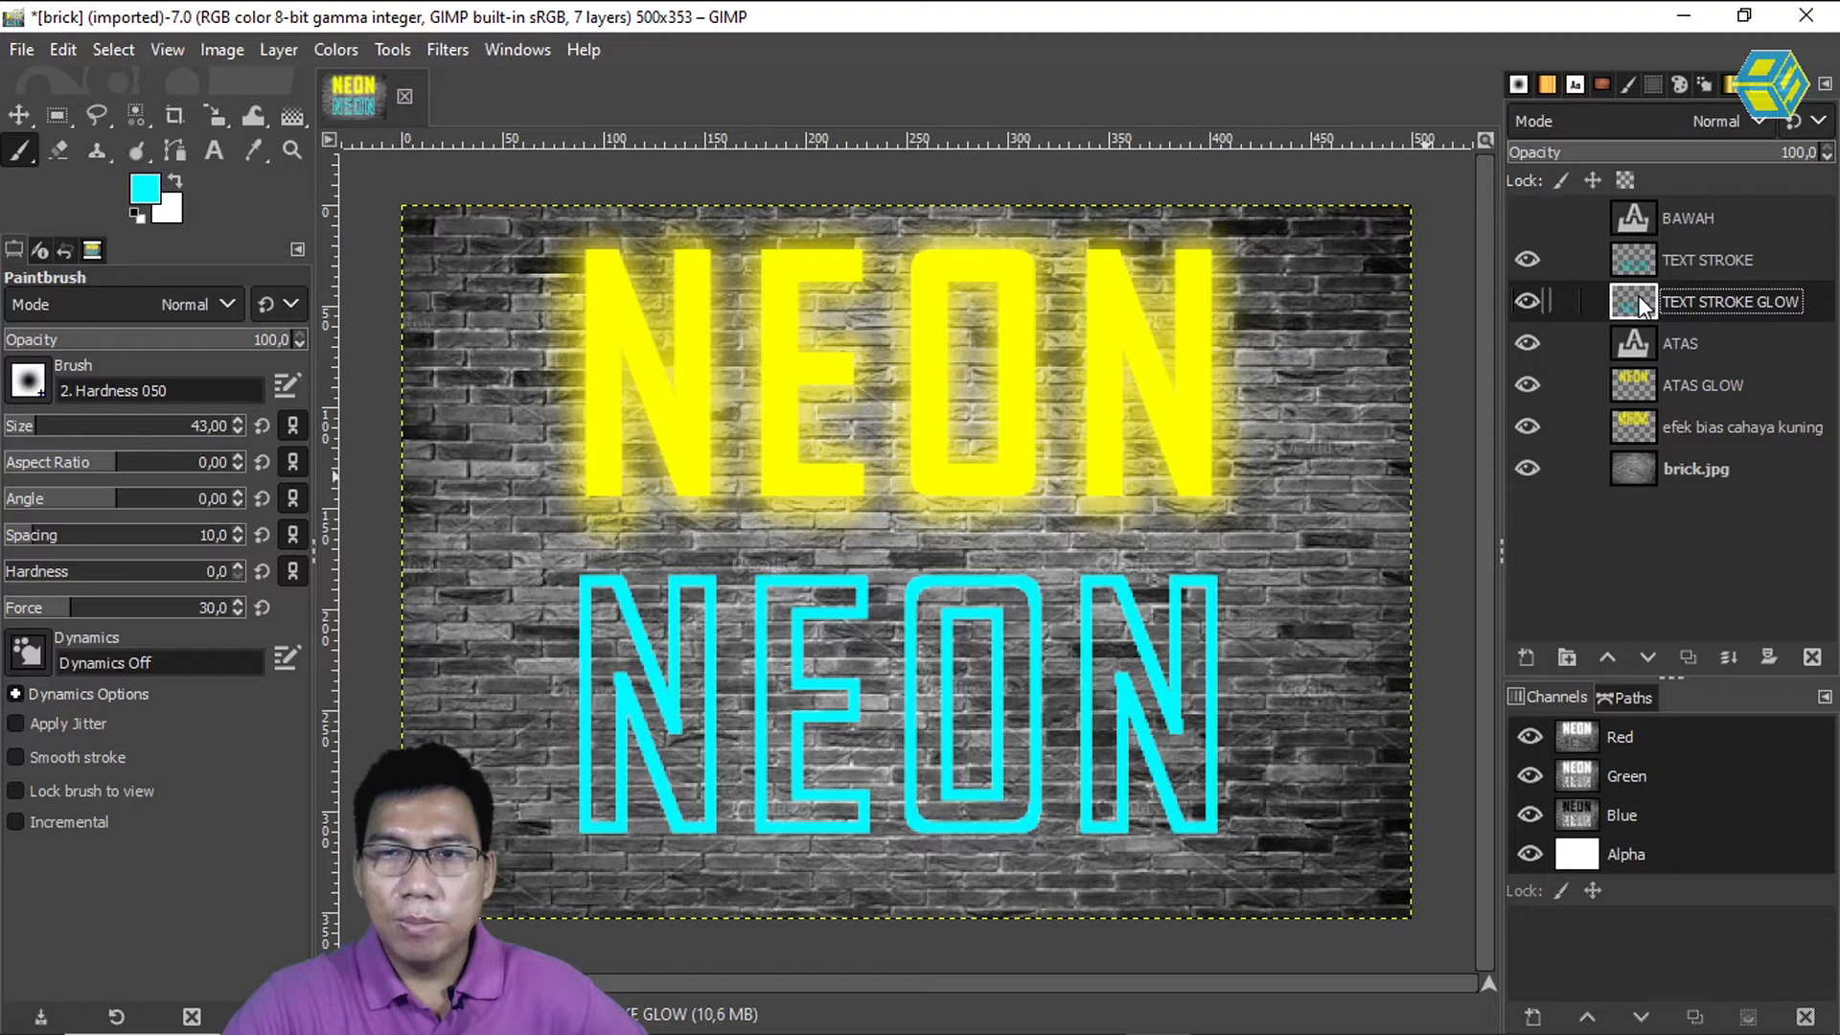
{"action": "left_click", "coordinate": [448, 50]}
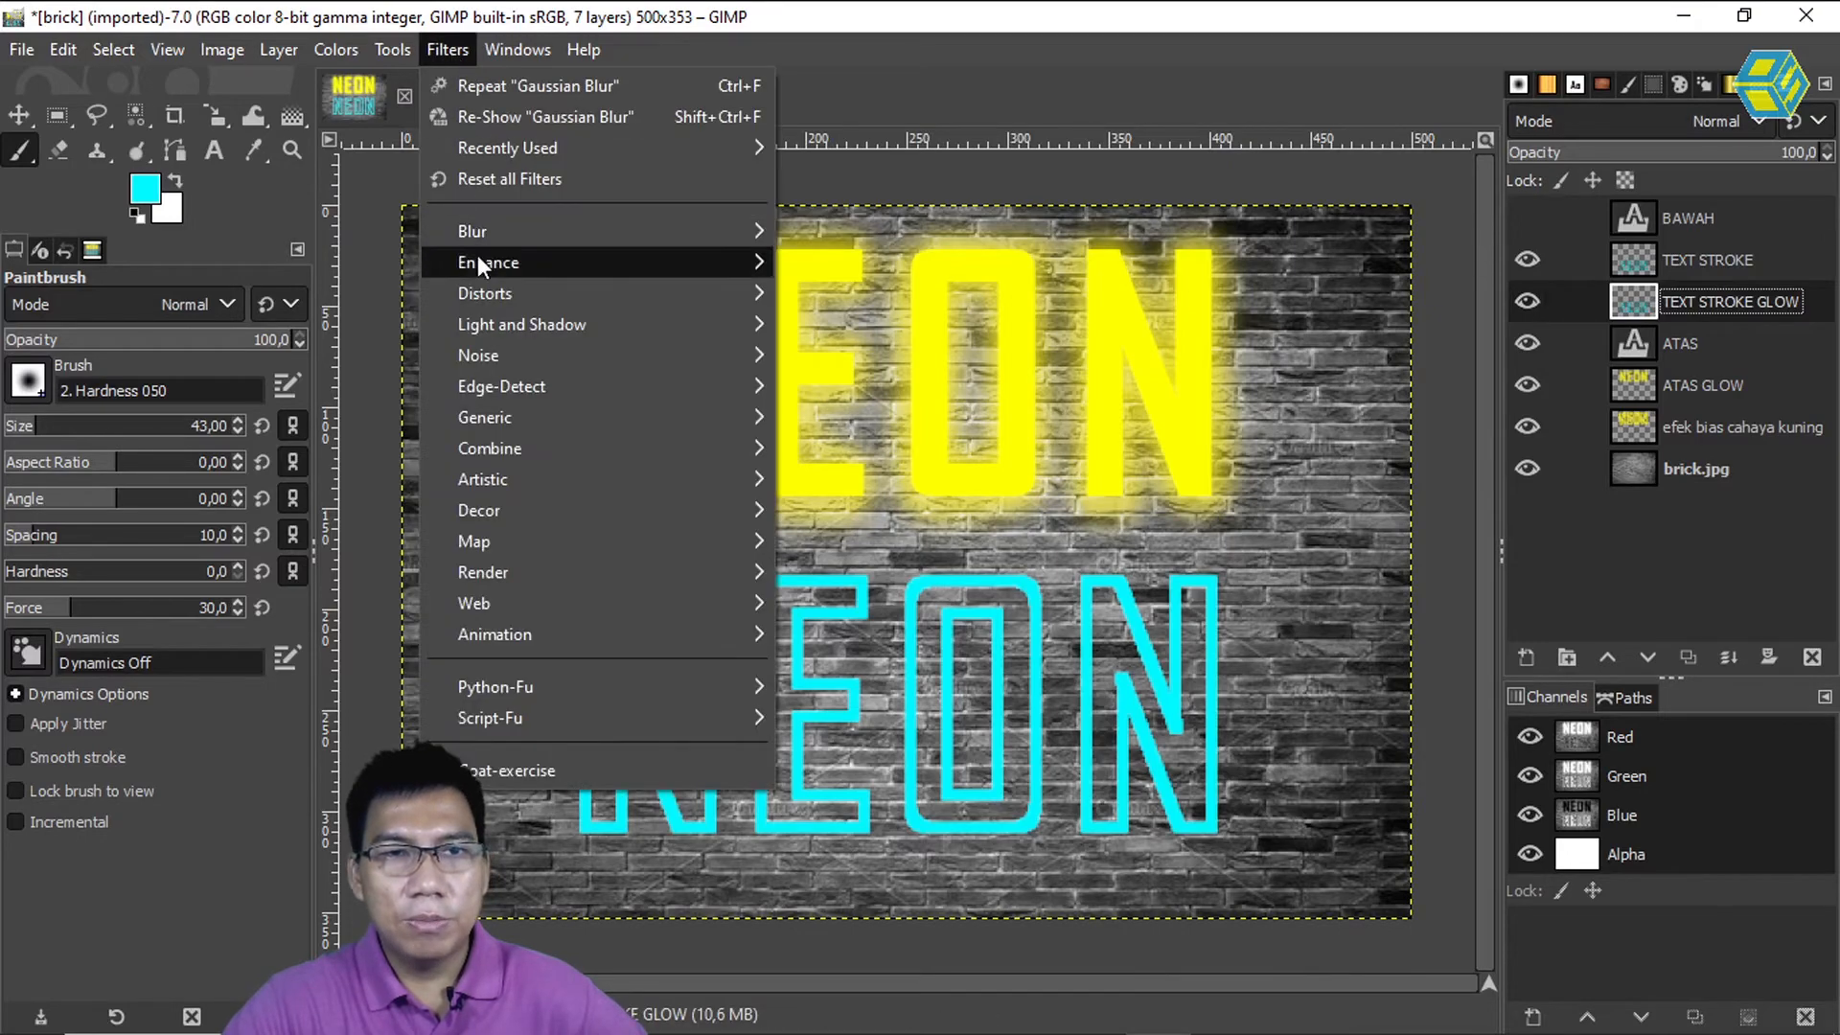
{"action": "mouse_move", "coordinate": [548, 232]}
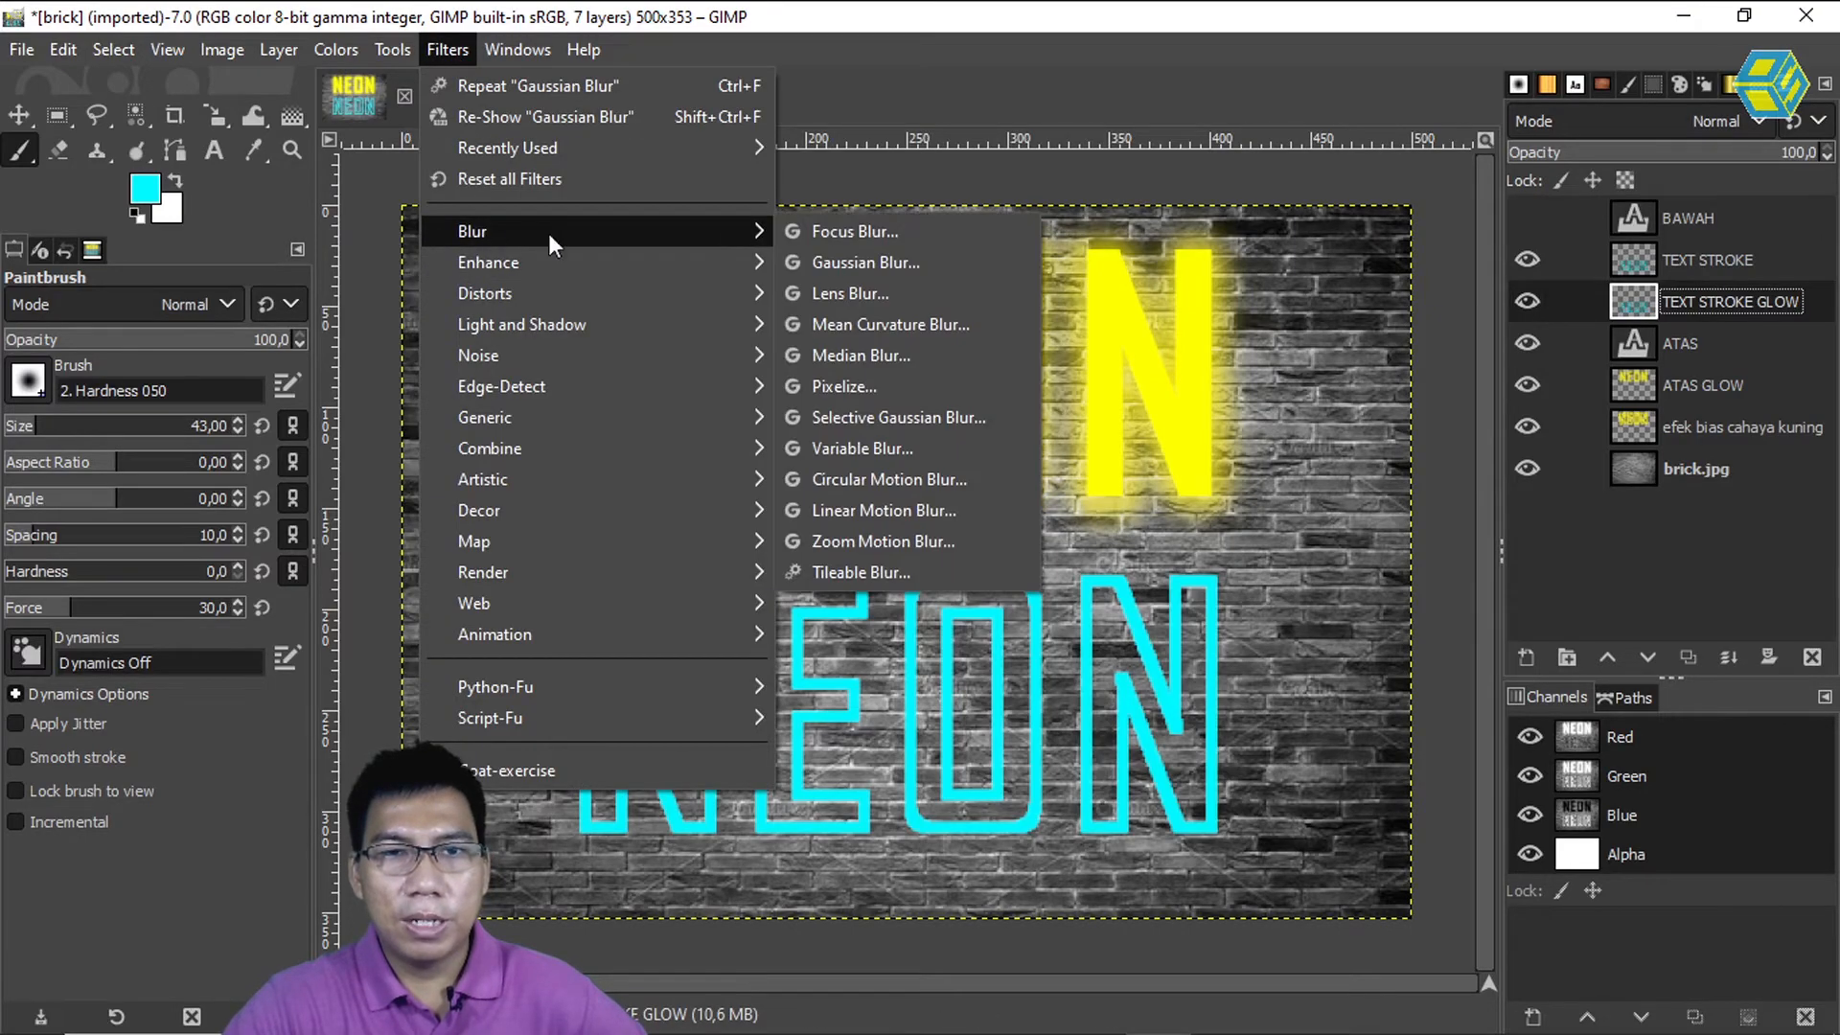
{"action": "left_click", "coordinate": [890, 264]}
{"action": "left_click_drag", "start_coordinate": [1027, 539], "coordinate": [292, 335]}
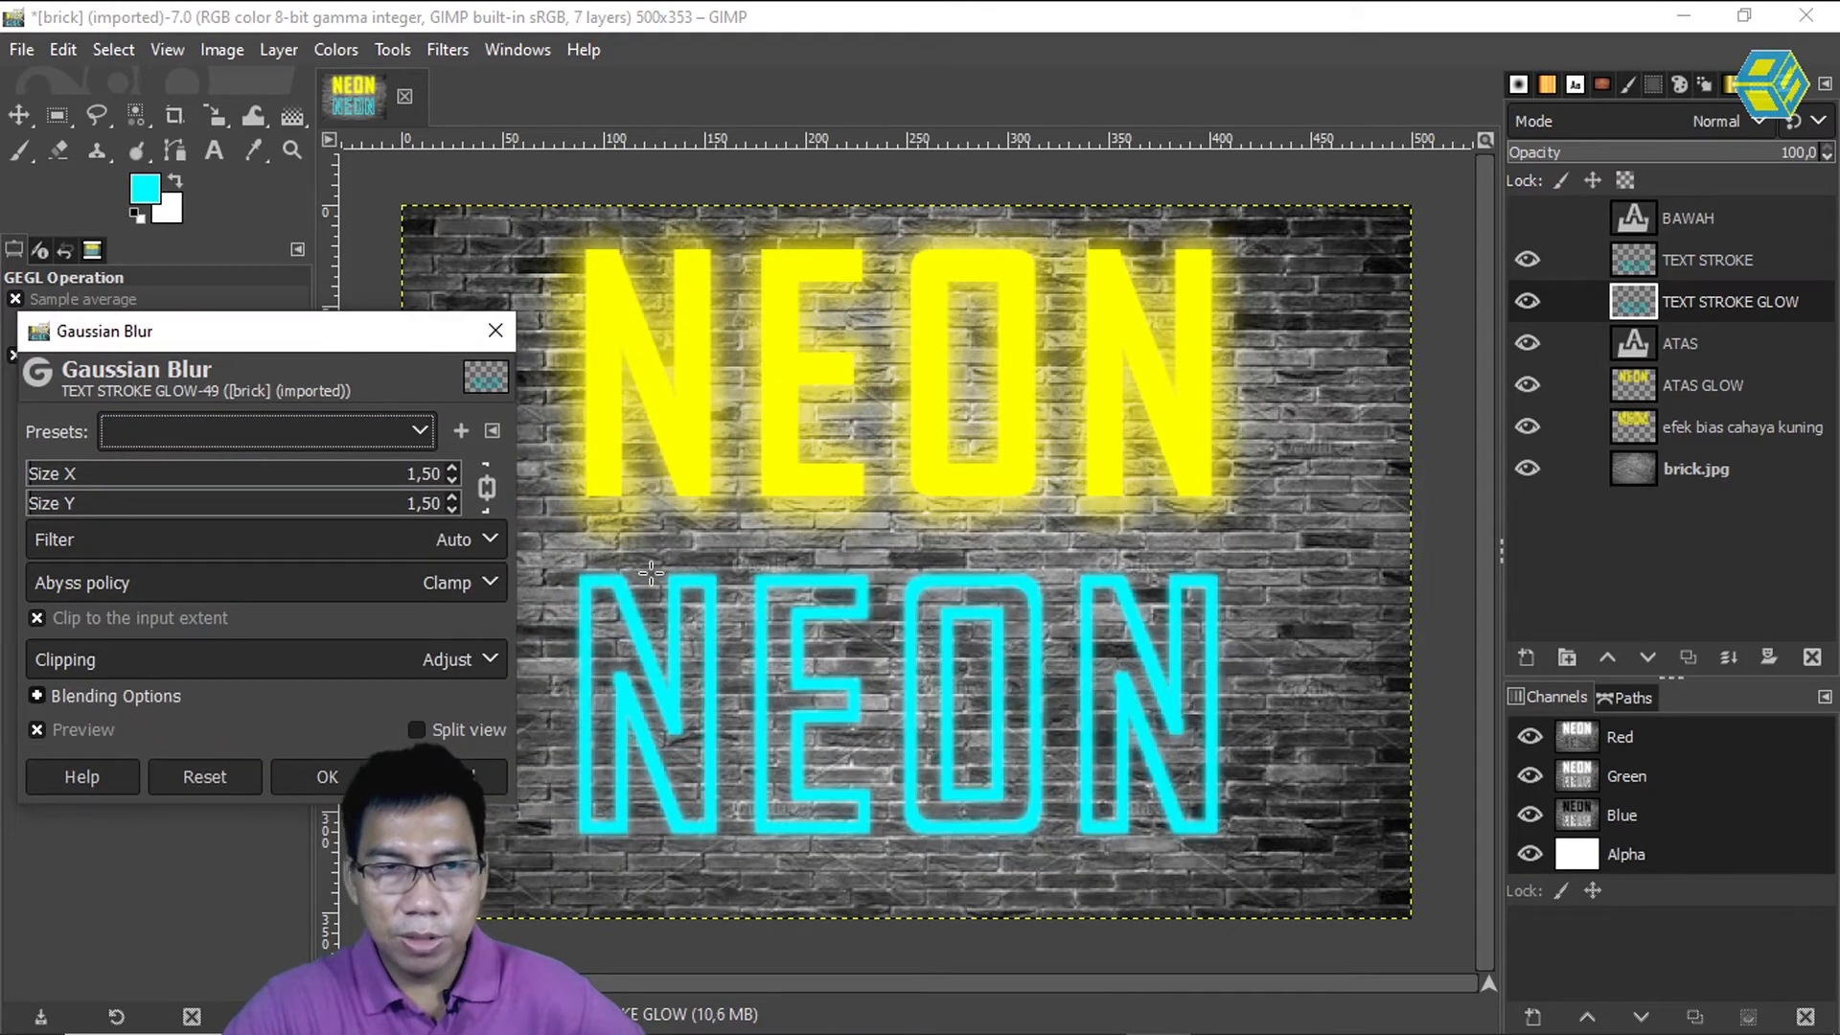
{"action": "left_click_drag", "start_coordinate": [336, 335], "coordinate": [391, 78]}
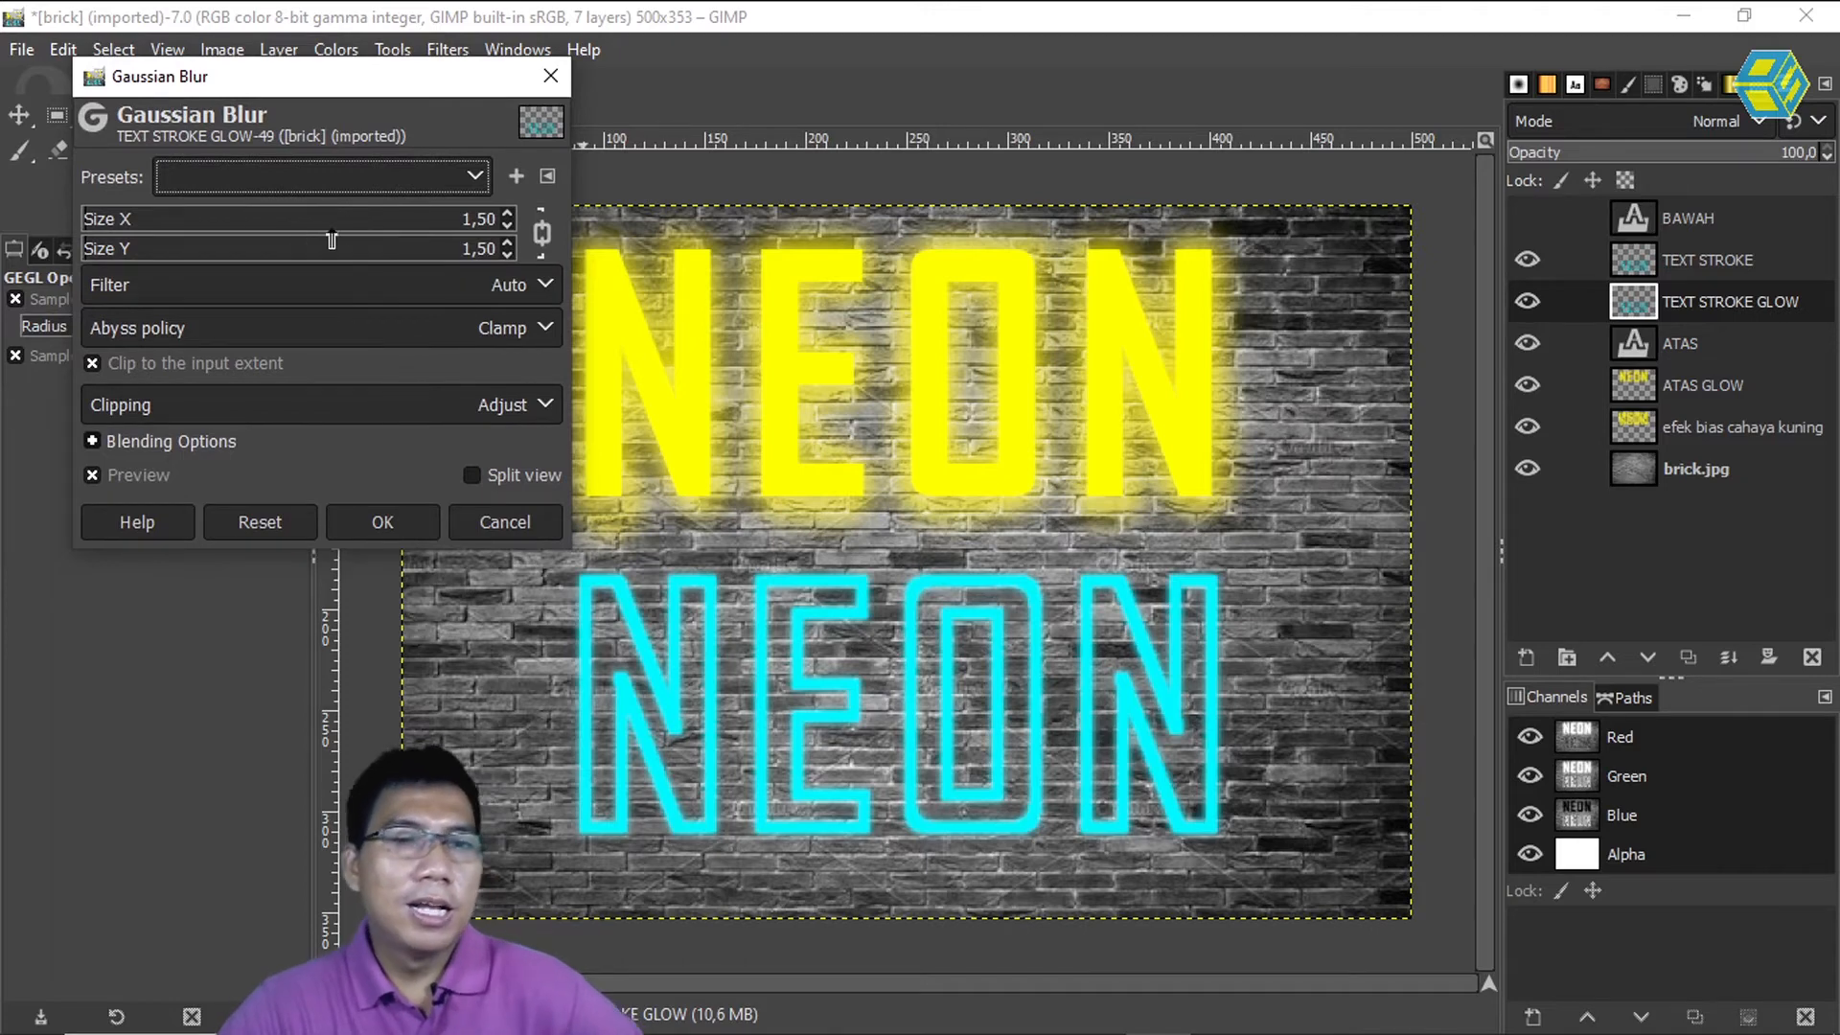
{"action": "left_click", "coordinate": [105, 227]}
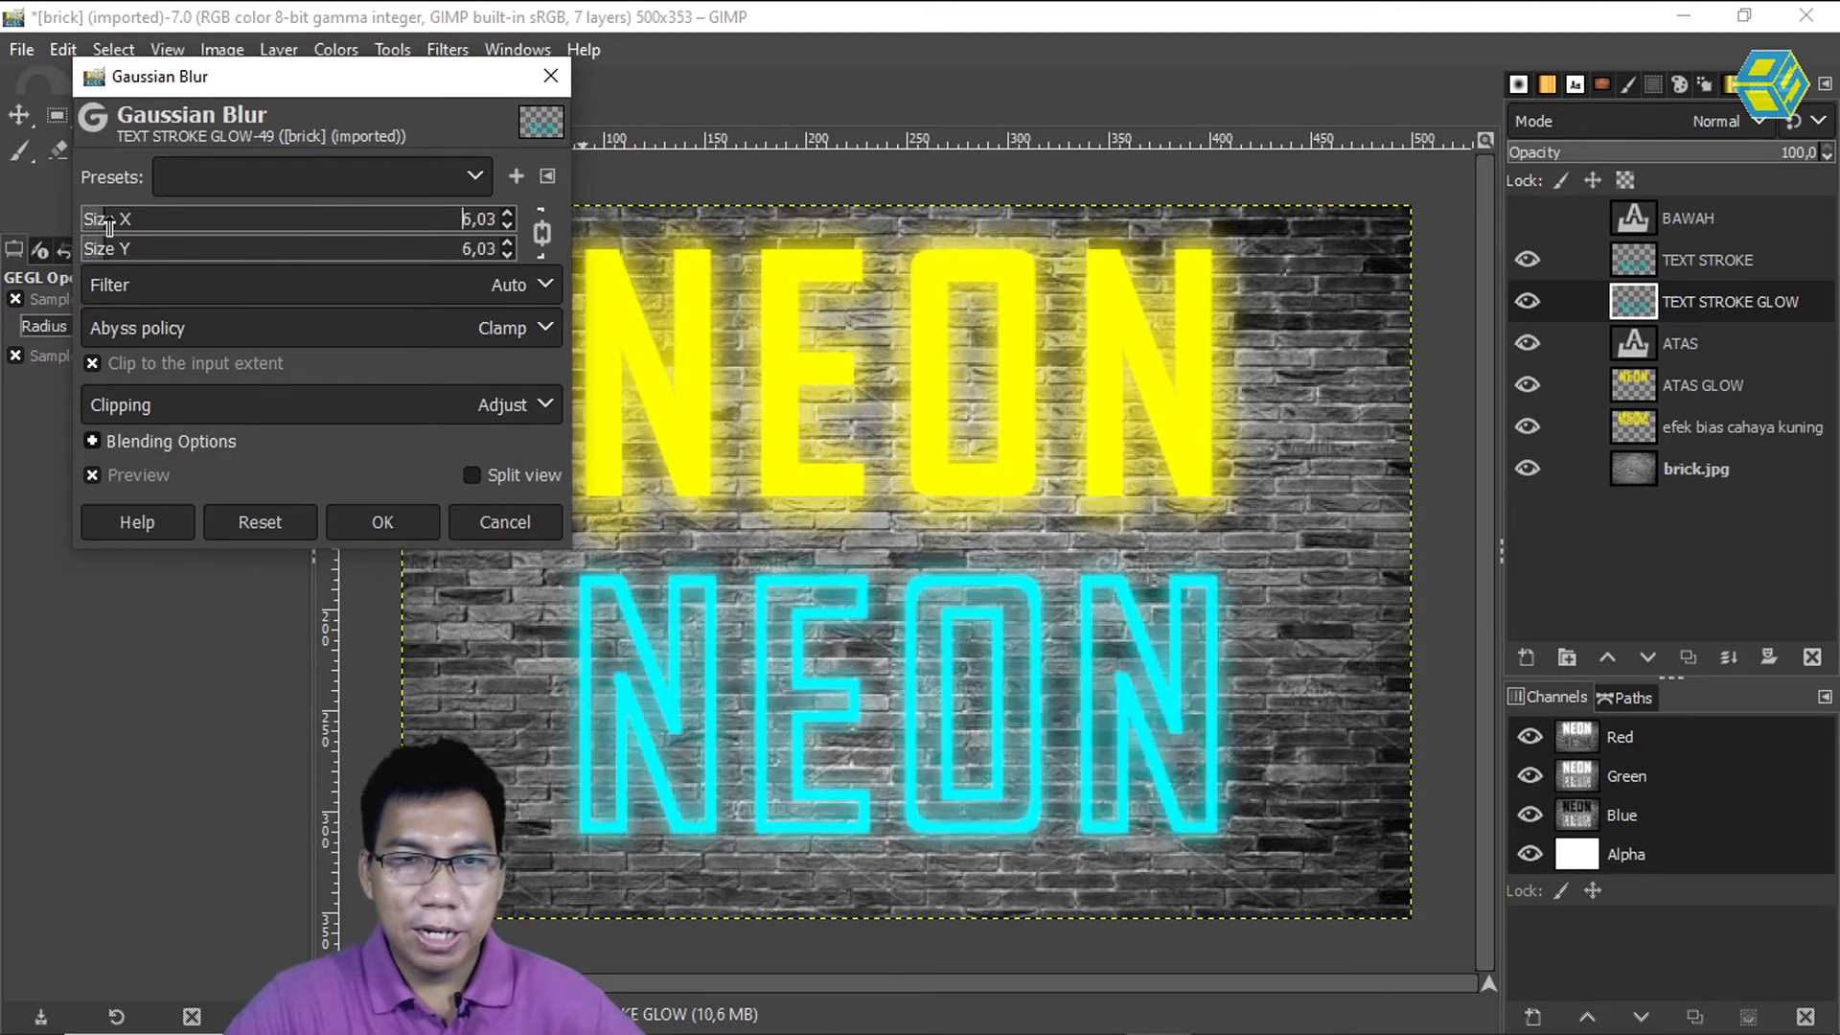
{"action": "left_click_drag", "start_coordinate": [105, 227], "coordinate": [96, 219]}
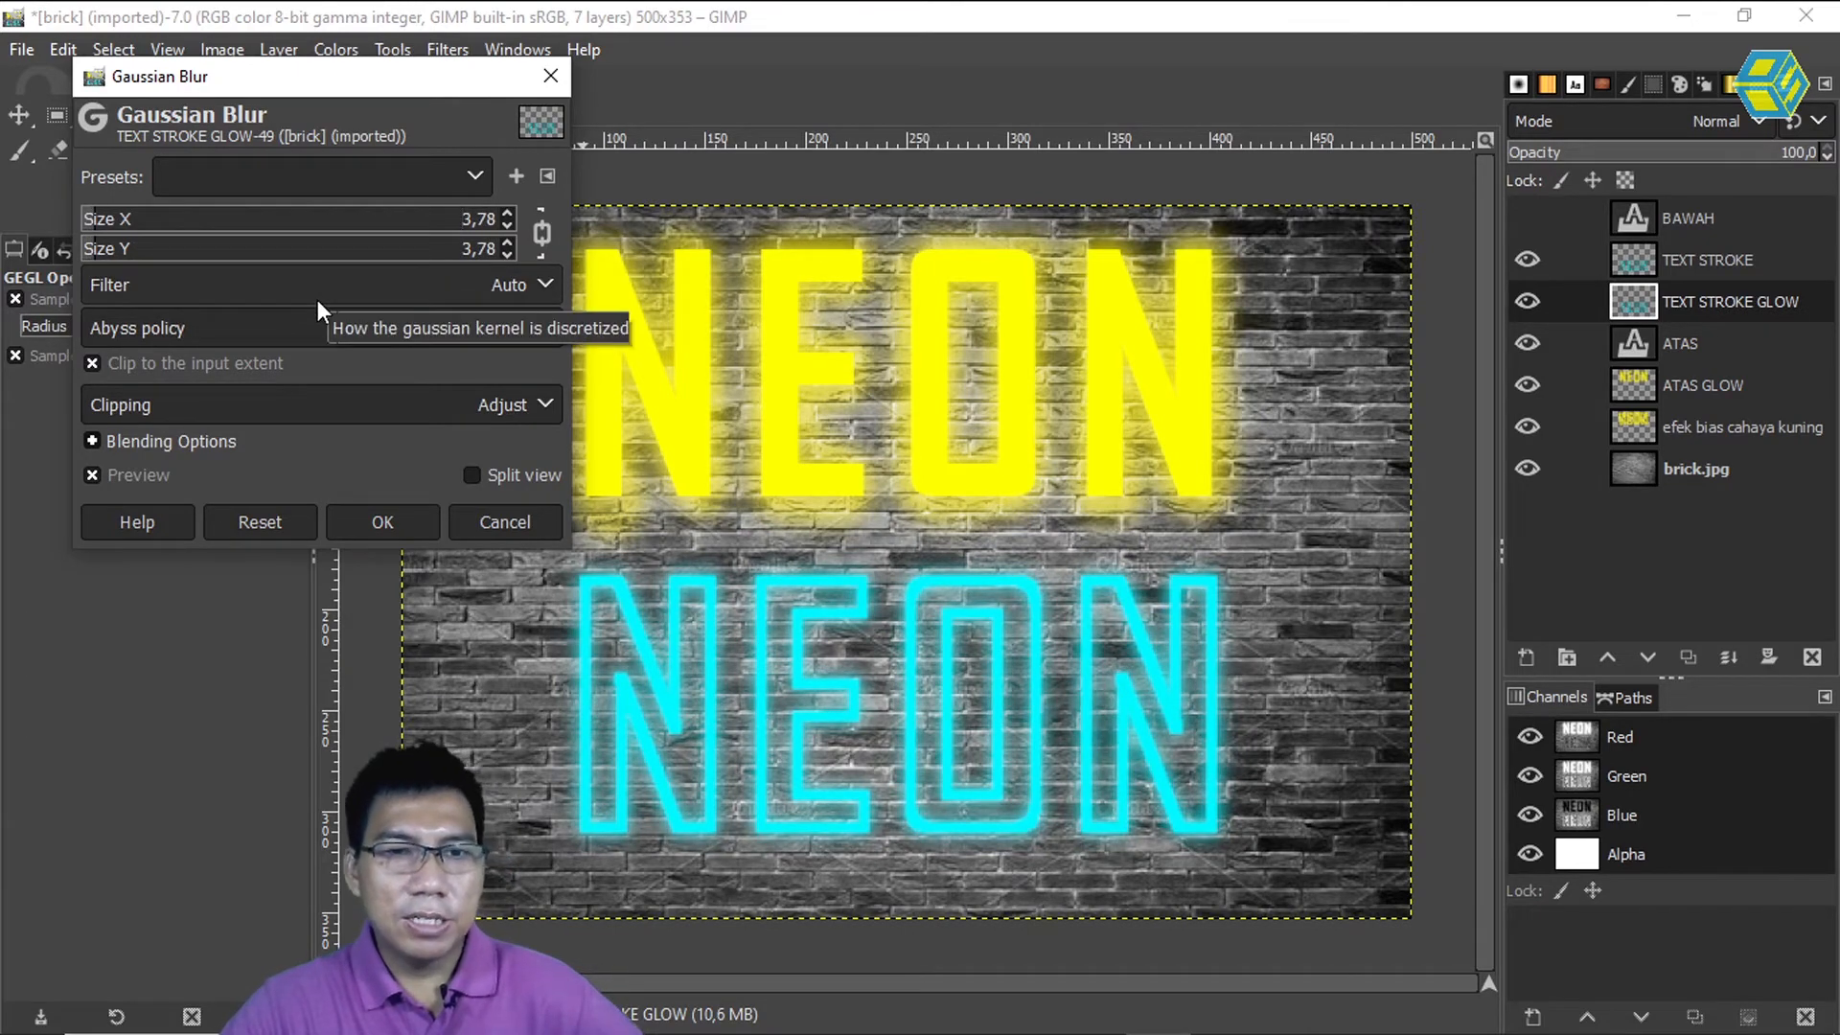
{"action": "left_click", "coordinate": [378, 524]}
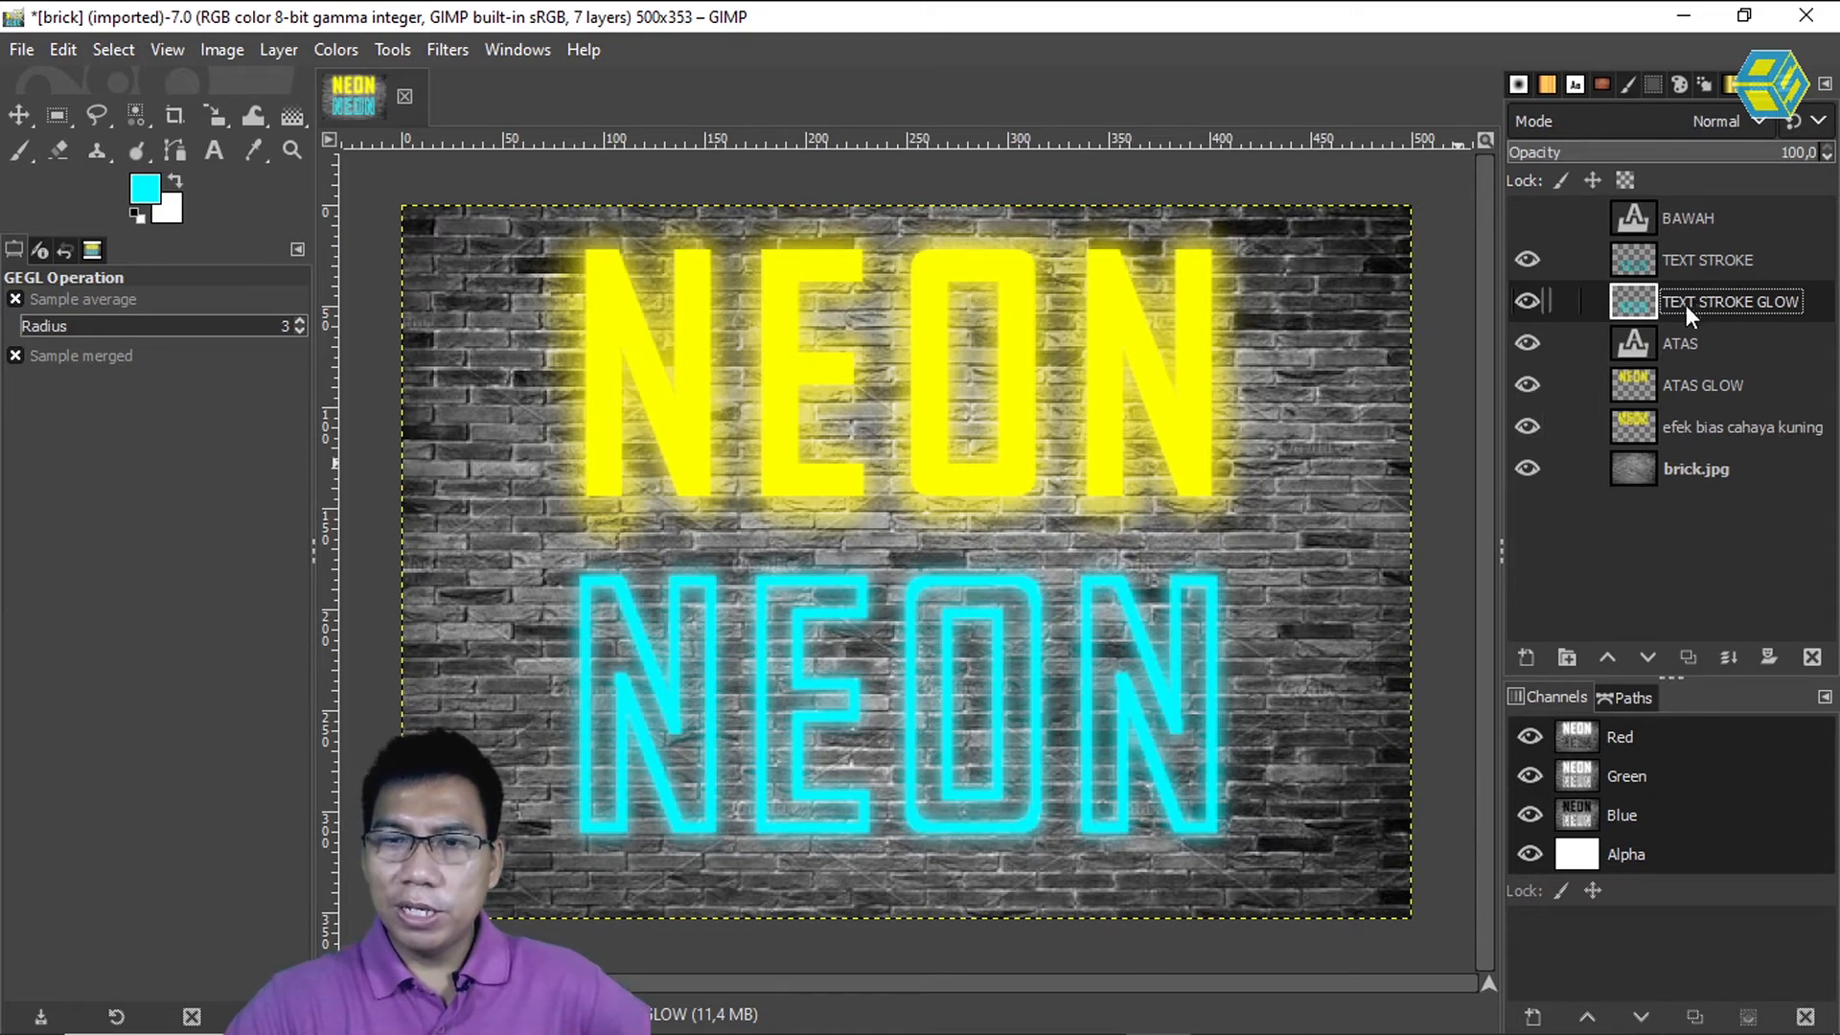
Create a transparent layer named "efek bias AQUA" and place it directly below the TEXT STROKE GLOW layer
{"action": "left_click", "coordinate": [1526, 657]}
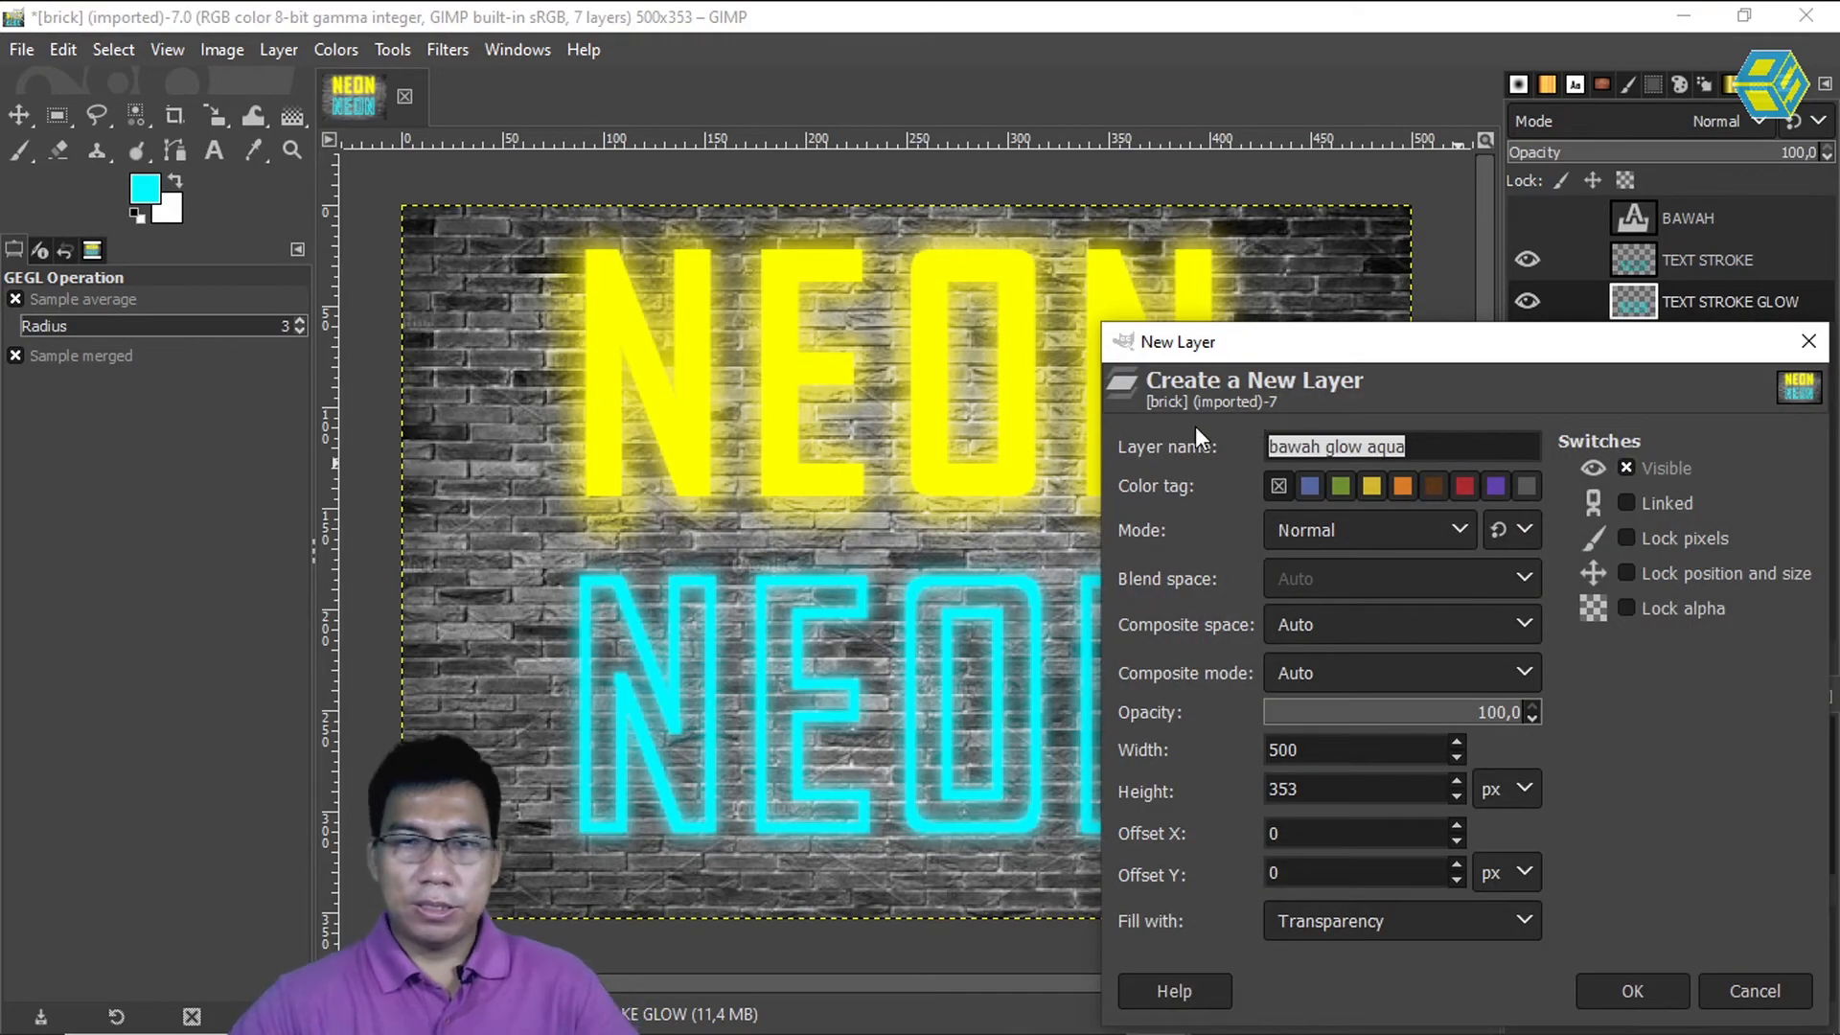
{"action": "type", "text": "efe"}
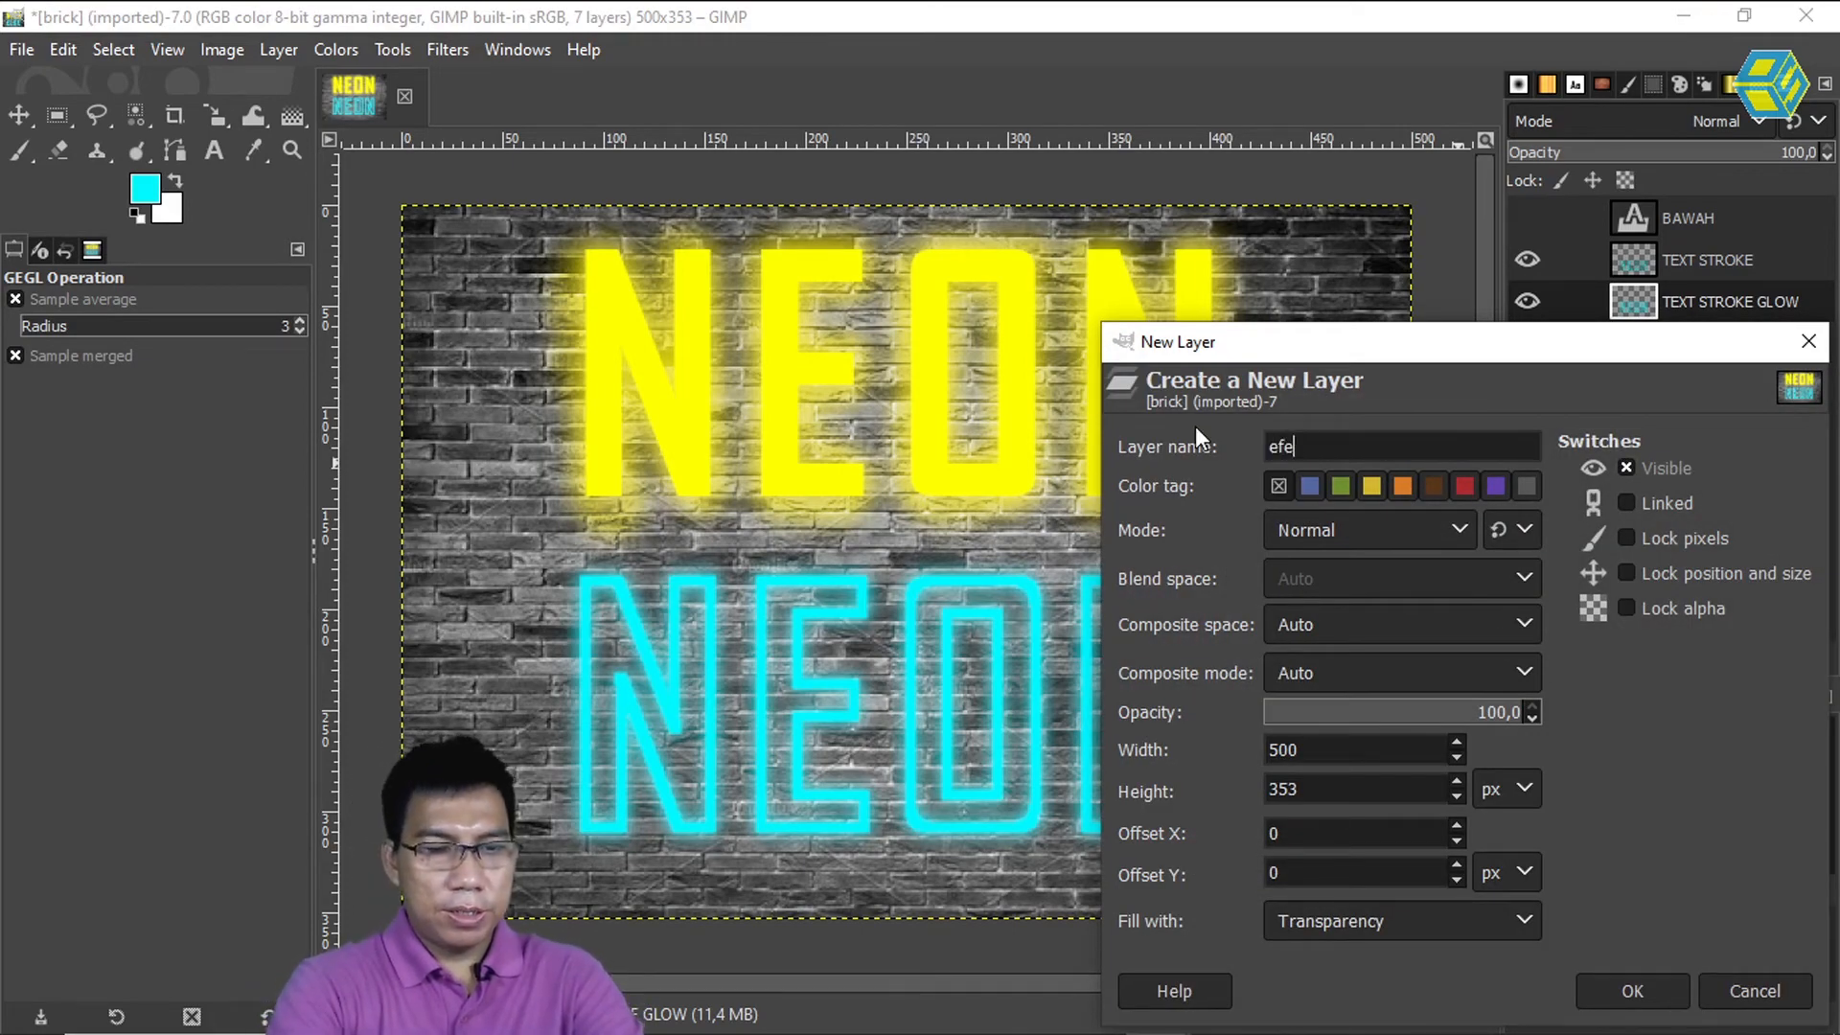
{"action": "type", "text": "k bias "}
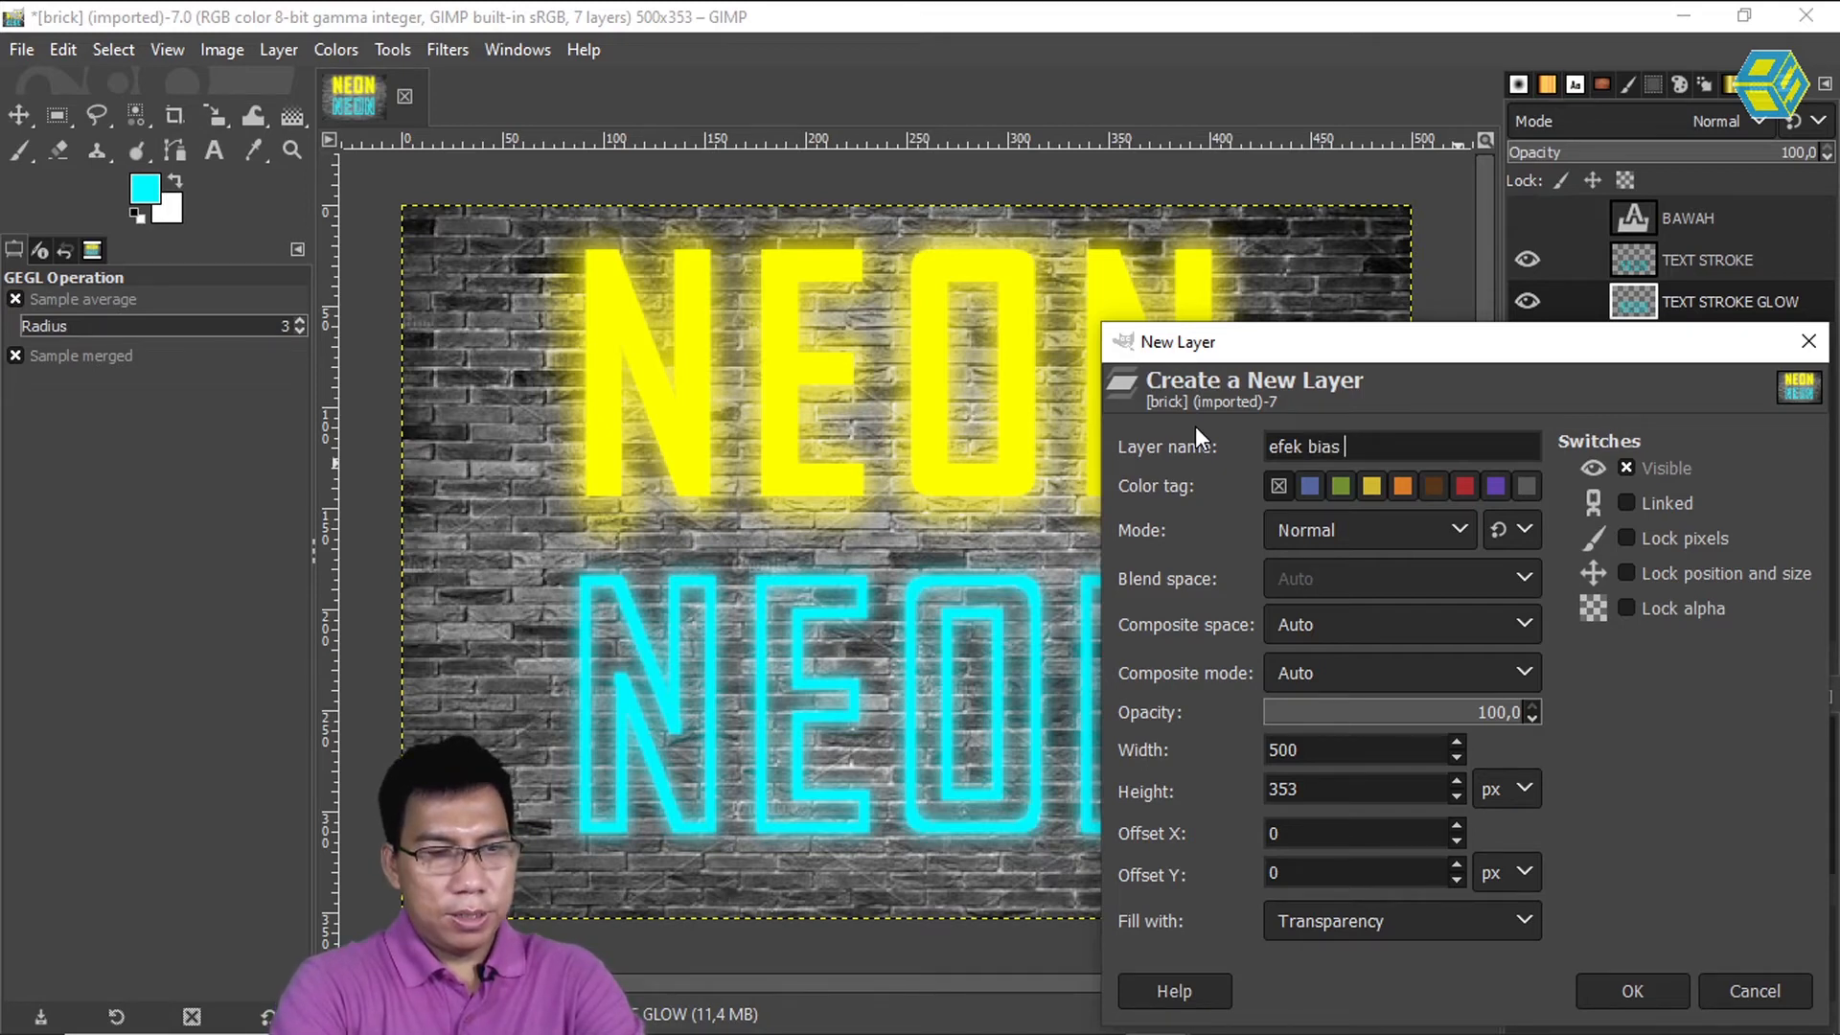
{"action": "type", "text": "AQUA"}
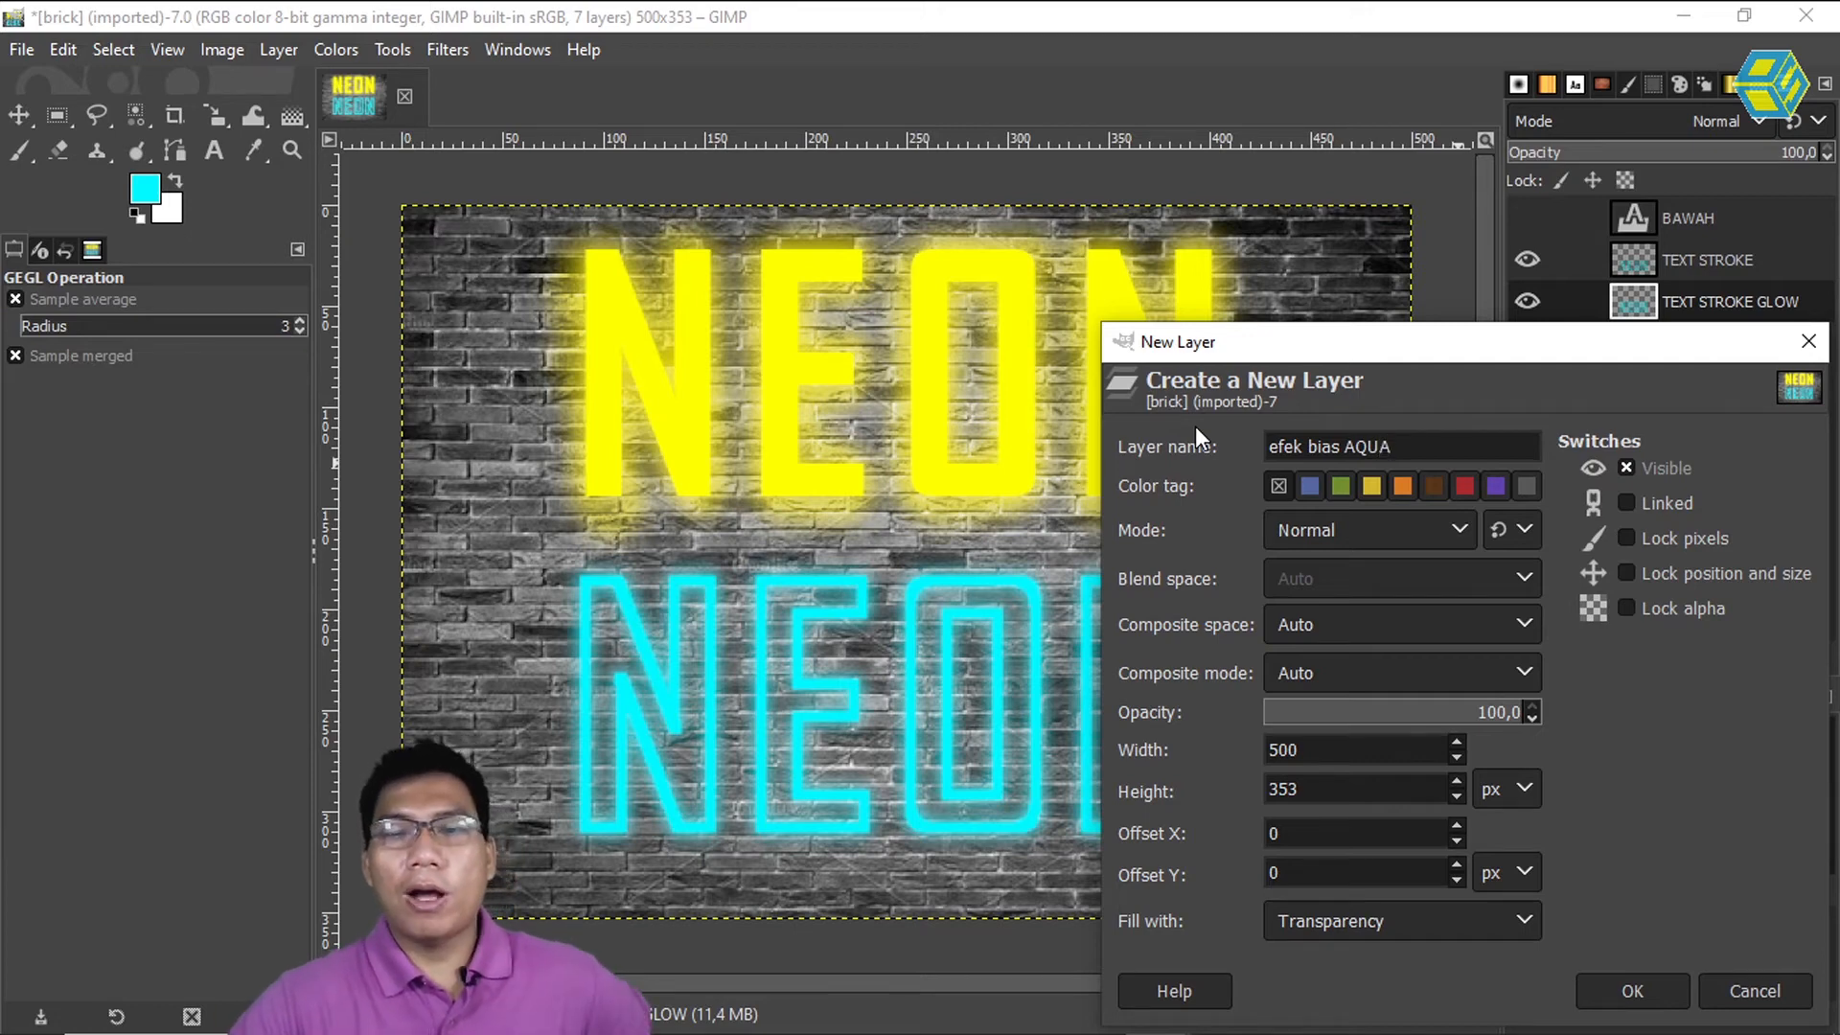
{"action": "left_click", "coordinate": [1648, 991]}
{"action": "mouse_move", "coordinate": [1713, 303]}
{"action": "left_mouse_down"}
{"action": "mouse_move", "coordinate": [1720, 383]}
{"action": "mouse_move", "coordinate": [1710, 358]}
{"action": "left_mouse_up"}
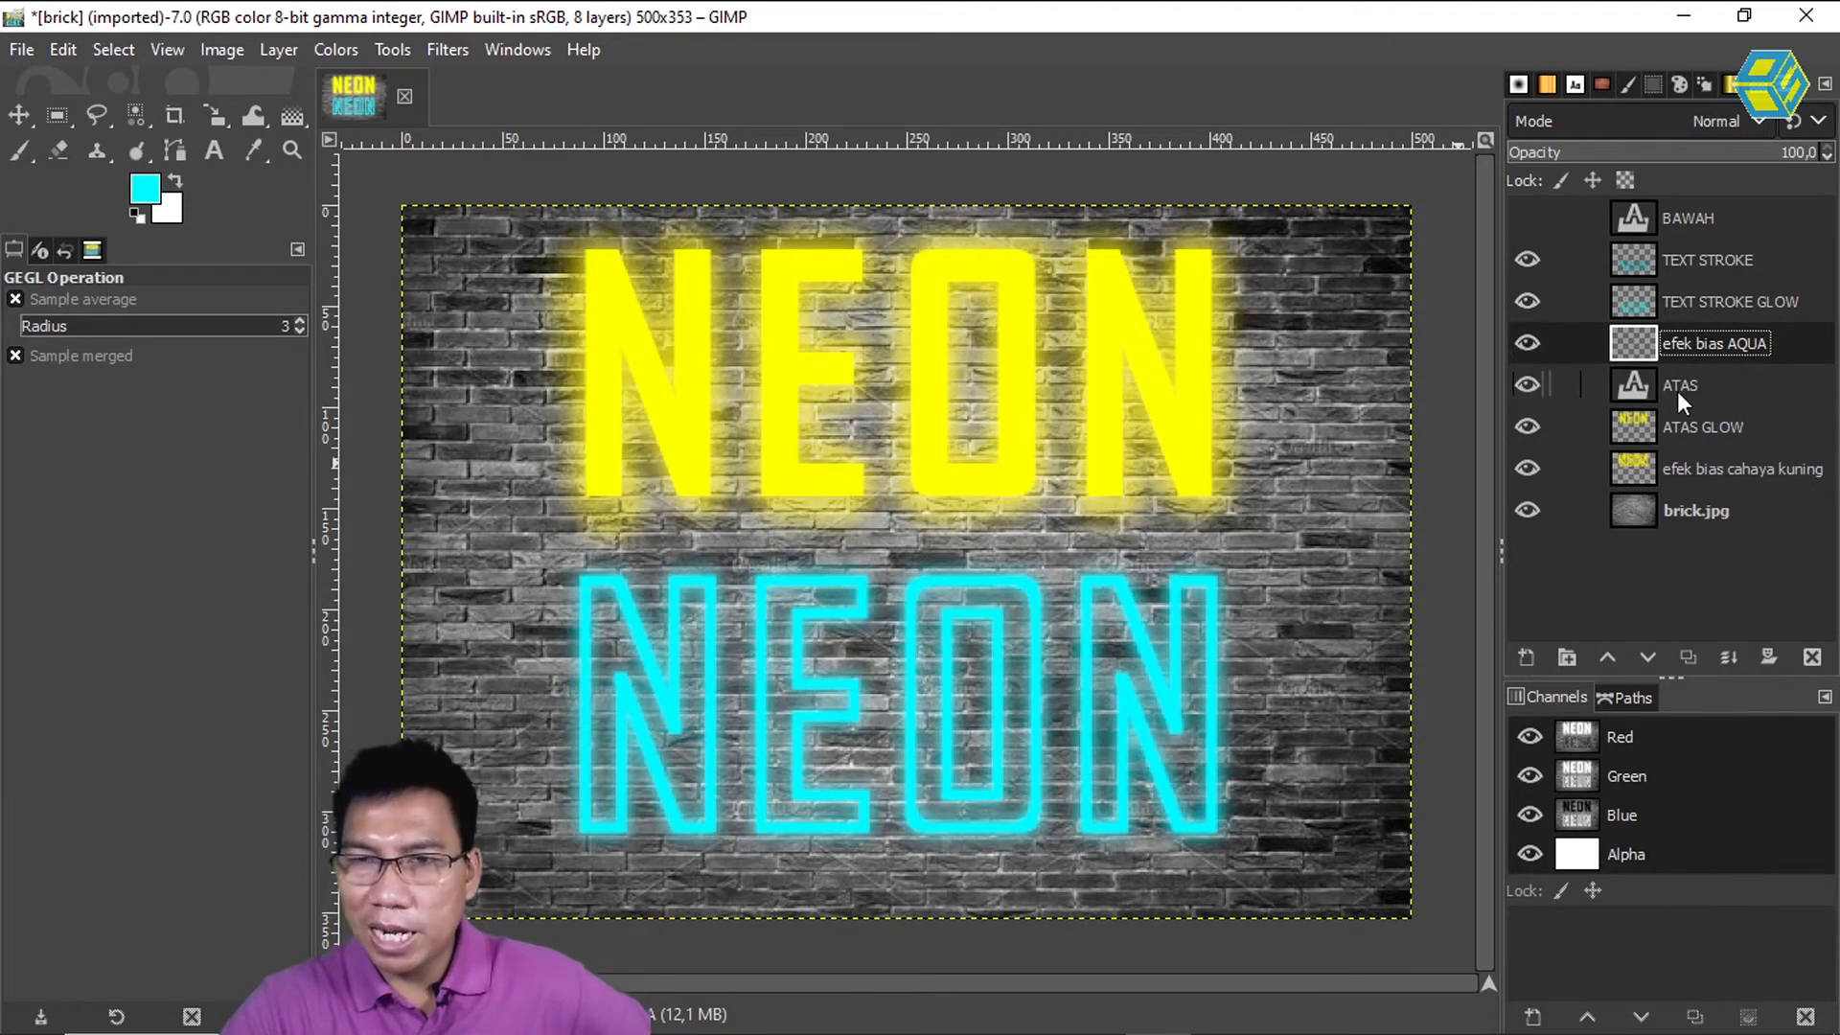
Paint over the lower NEON letters in cyan on the efek bias AQUA layer with the size 43 Hardness 050 paintbrush
{"action": "left_click", "coordinate": [1687, 381]}
{"action": "left_click", "coordinate": [1687, 422]}
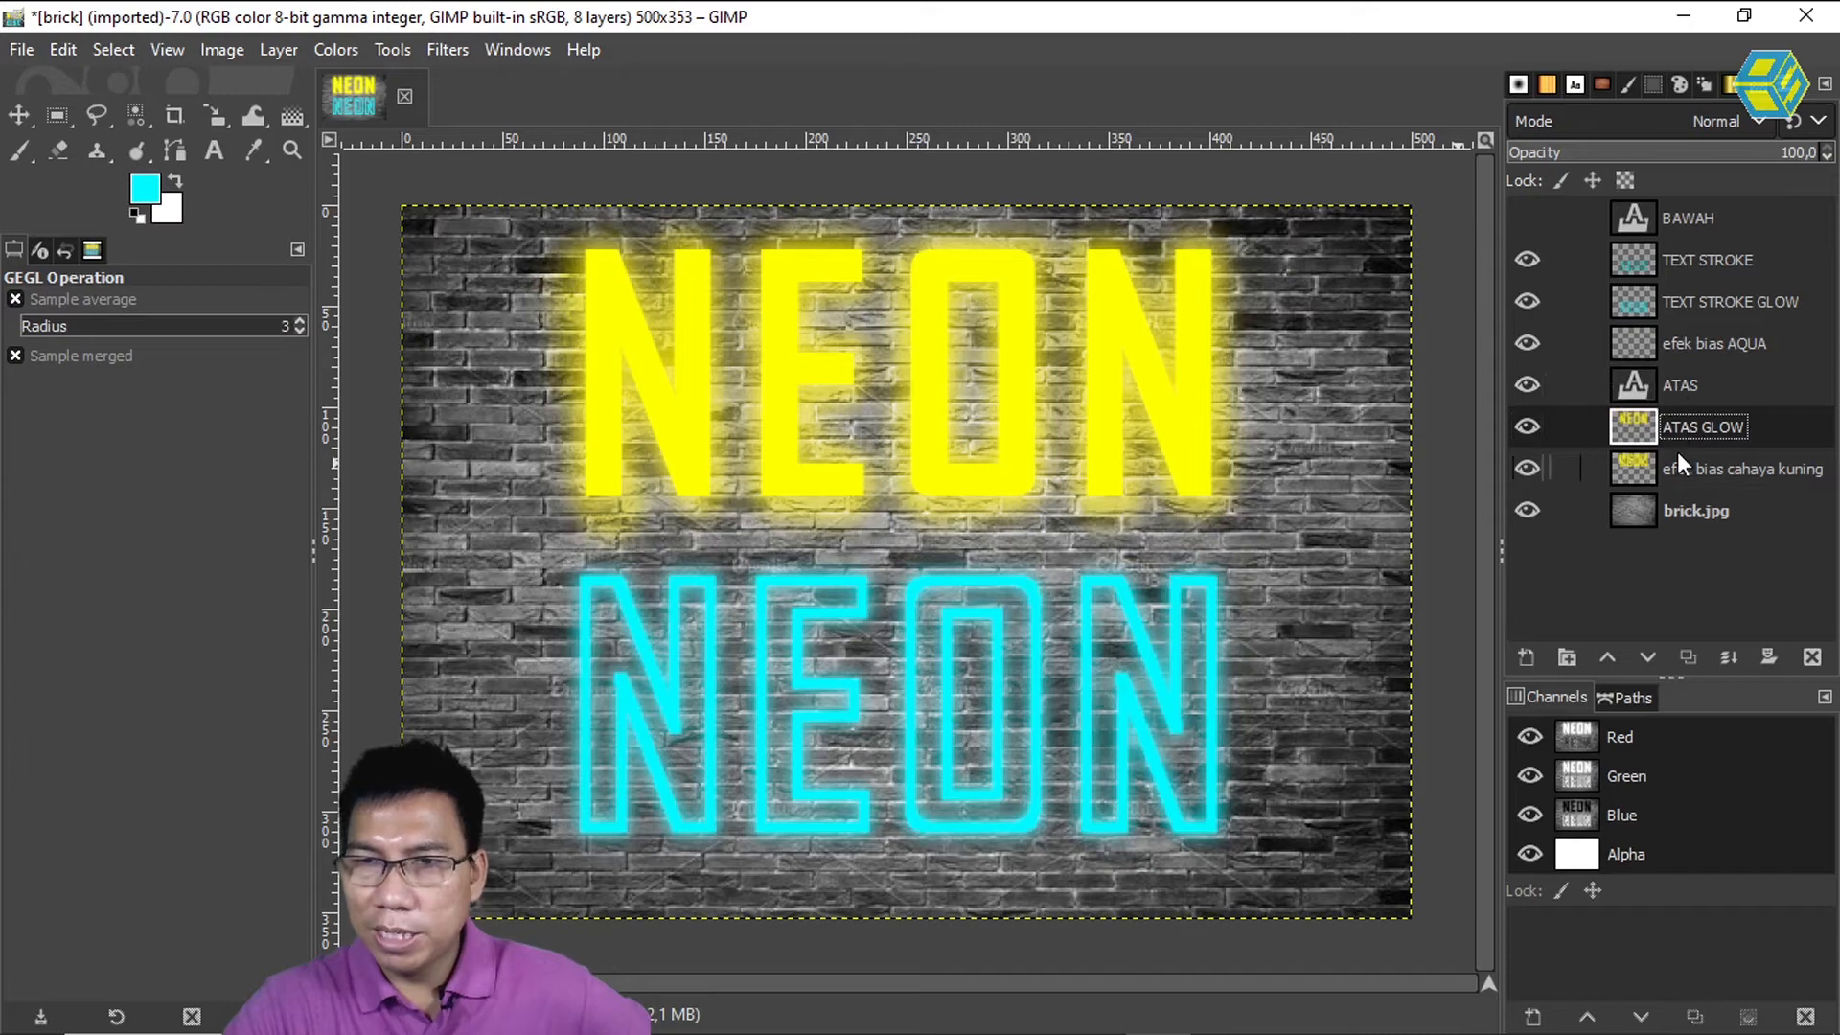
{"action": "left_click", "coordinate": [1686, 381]}
{"action": "left_click", "coordinate": [1692, 471]}
{"action": "left_click", "coordinate": [1704, 259]}
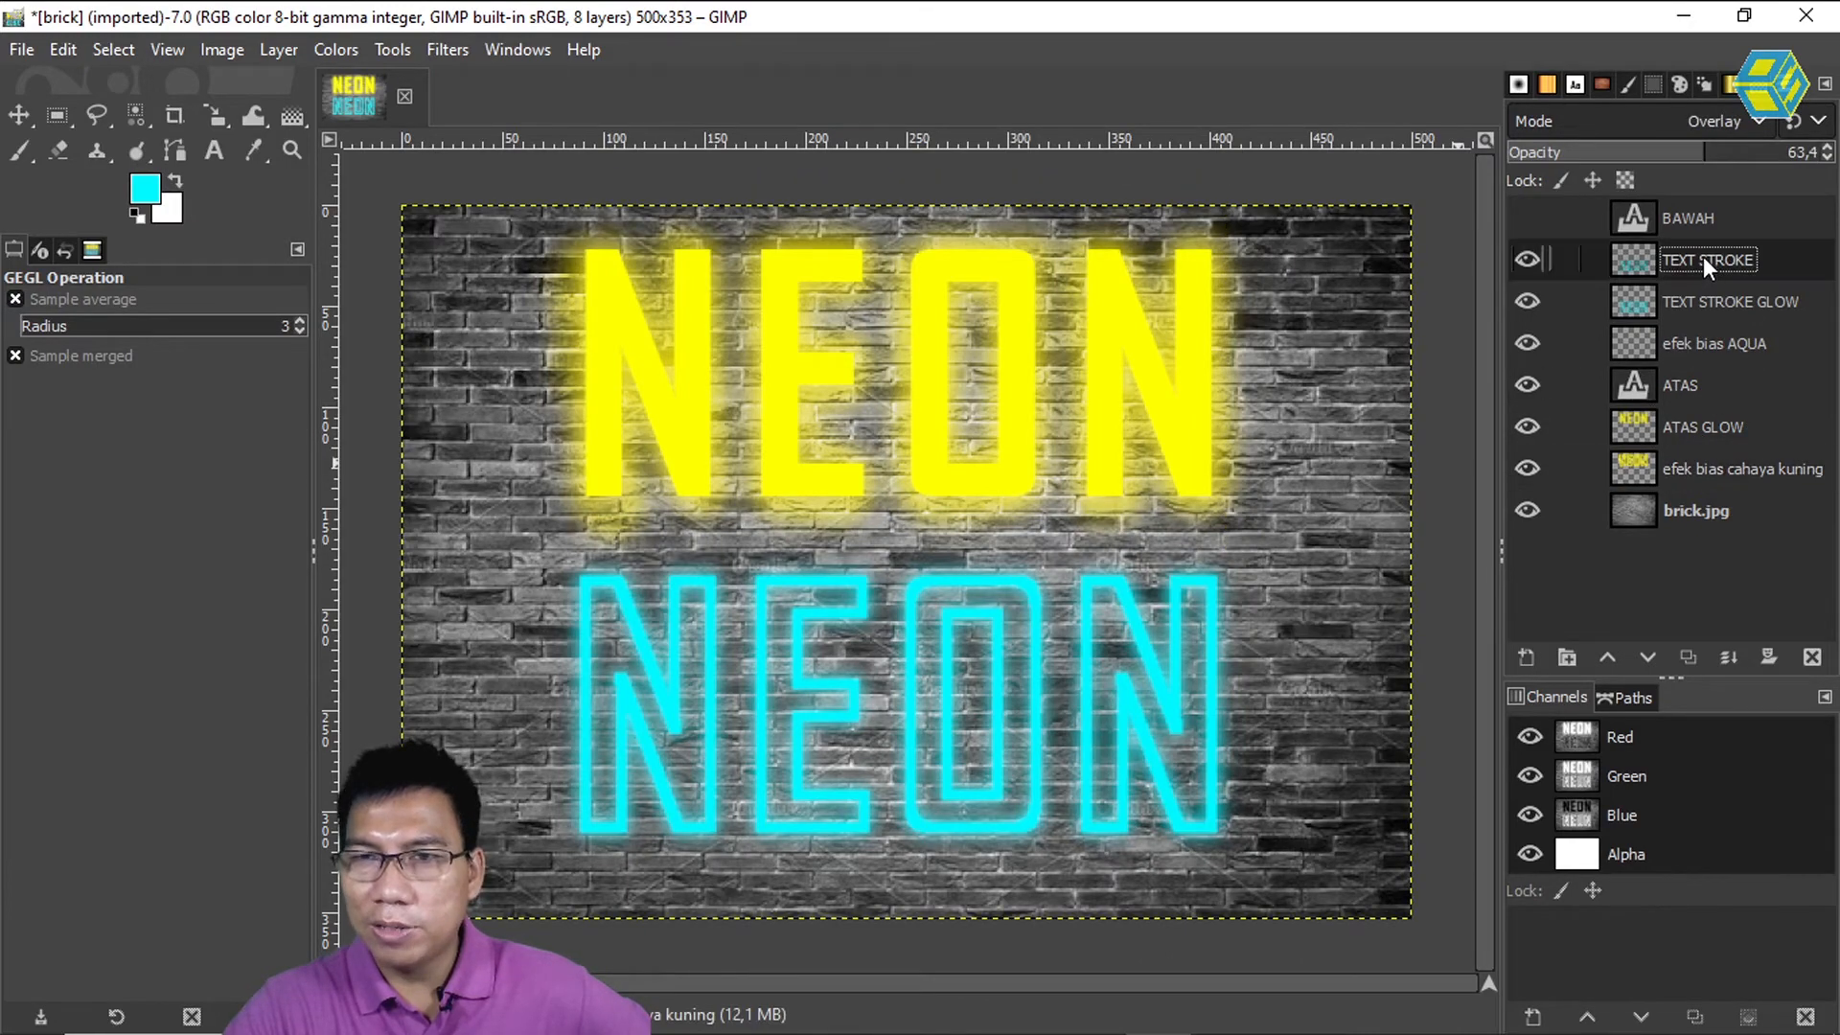
{"action": "left_click", "coordinate": [1700, 302]}
{"action": "left_click", "coordinate": [1704, 342]}
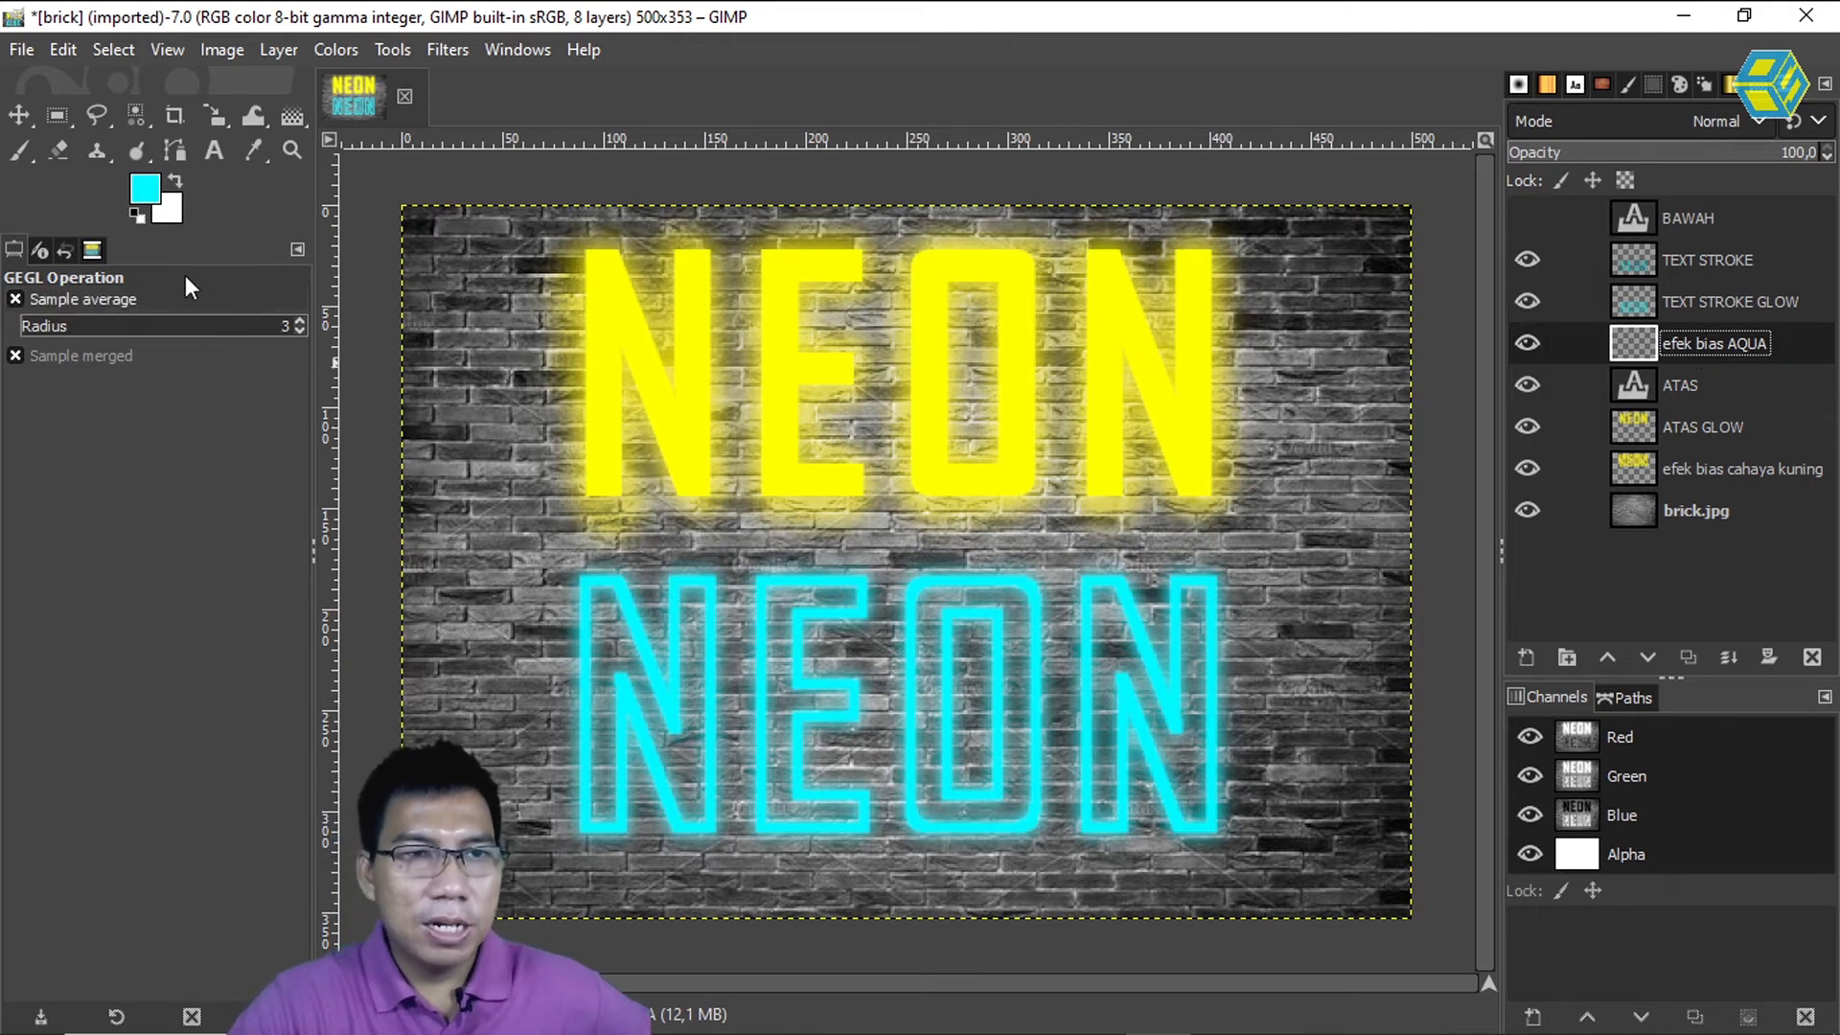
{"action": "left_click", "coordinate": [20, 150]}
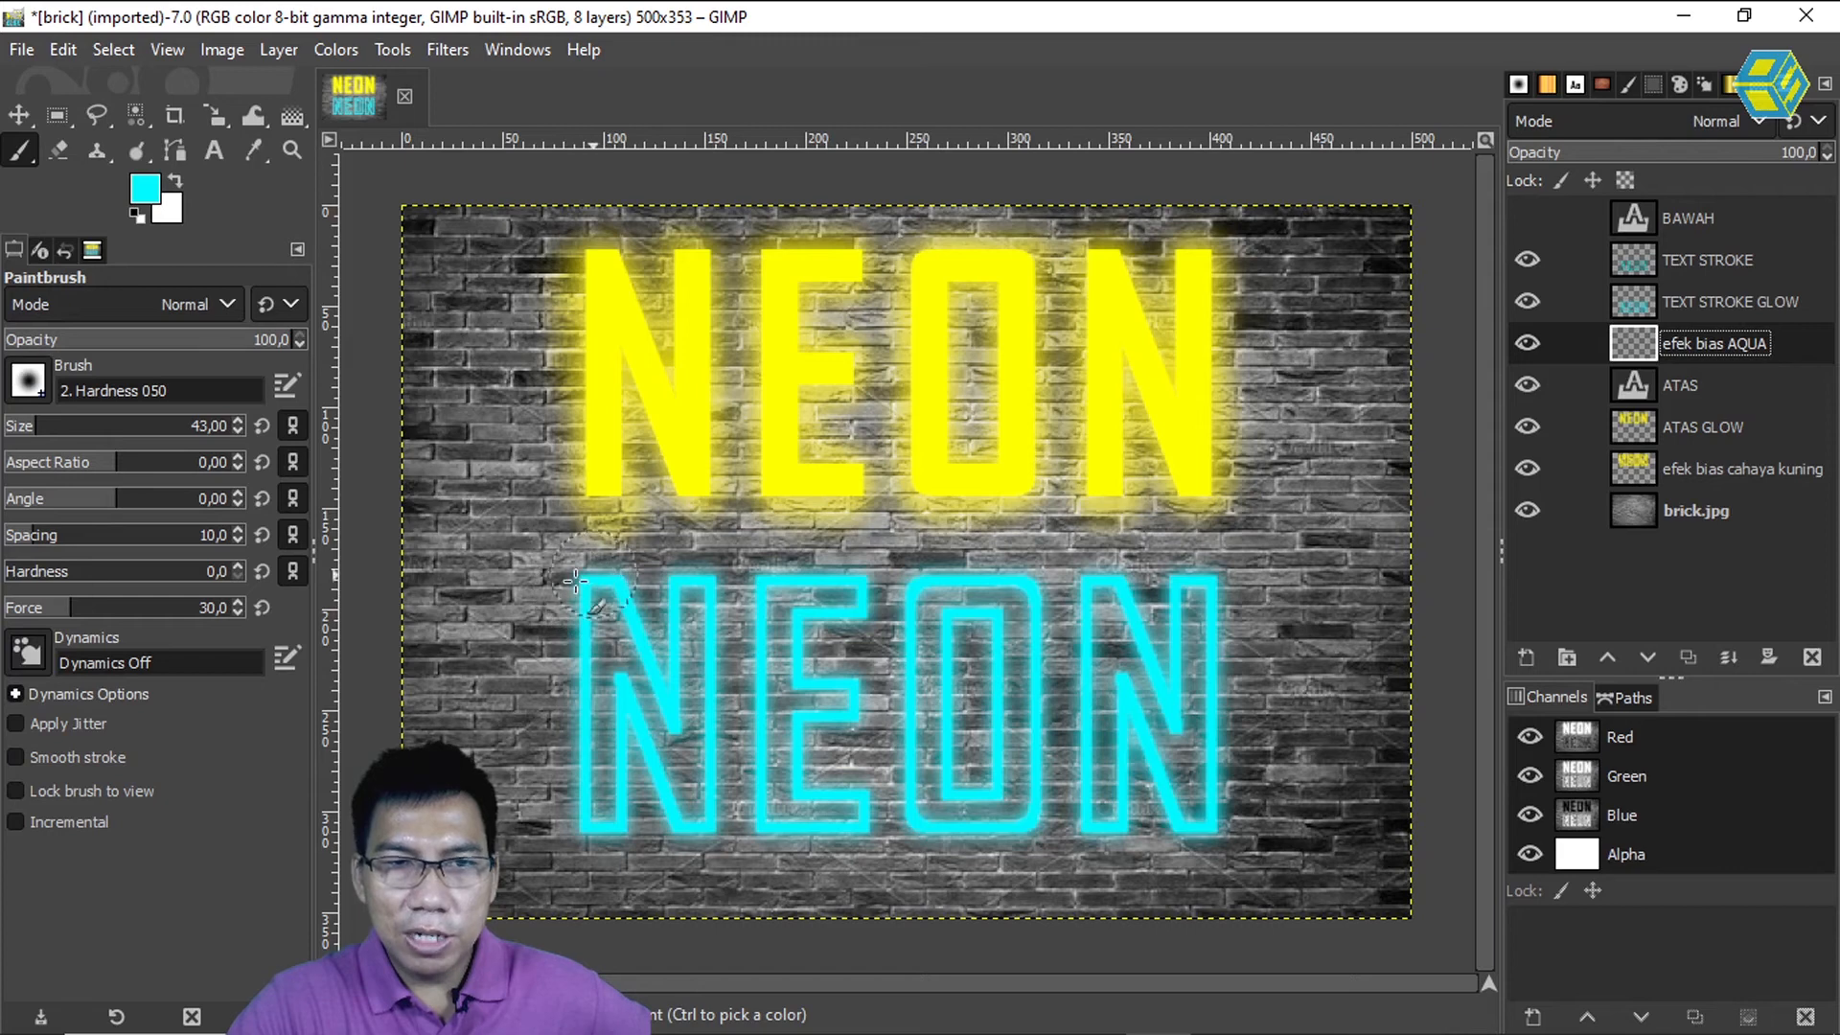
{"action": "mouse_move", "coordinate": [579, 580]}
{"action": "left_mouse_down"}
{"action": "mouse_move", "coordinate": [575, 825]}
{"action": "mouse_move", "coordinate": [601, 844]}
{"action": "mouse_move", "coordinate": [624, 833]}
{"action": "mouse_move", "coordinate": [620, 697]}
{"action": "mouse_move", "coordinate": [662, 799]}
{"action": "mouse_move", "coordinate": [707, 836]}
{"action": "mouse_move", "coordinate": [713, 578]}
{"action": "mouse_move", "coordinate": [687, 568]}
{"action": "mouse_move", "coordinate": [670, 595]}
{"action": "mouse_move", "coordinate": [682, 714]}
{"action": "mouse_move", "coordinate": [574, 581]}
{"action": "left_mouse_up"}
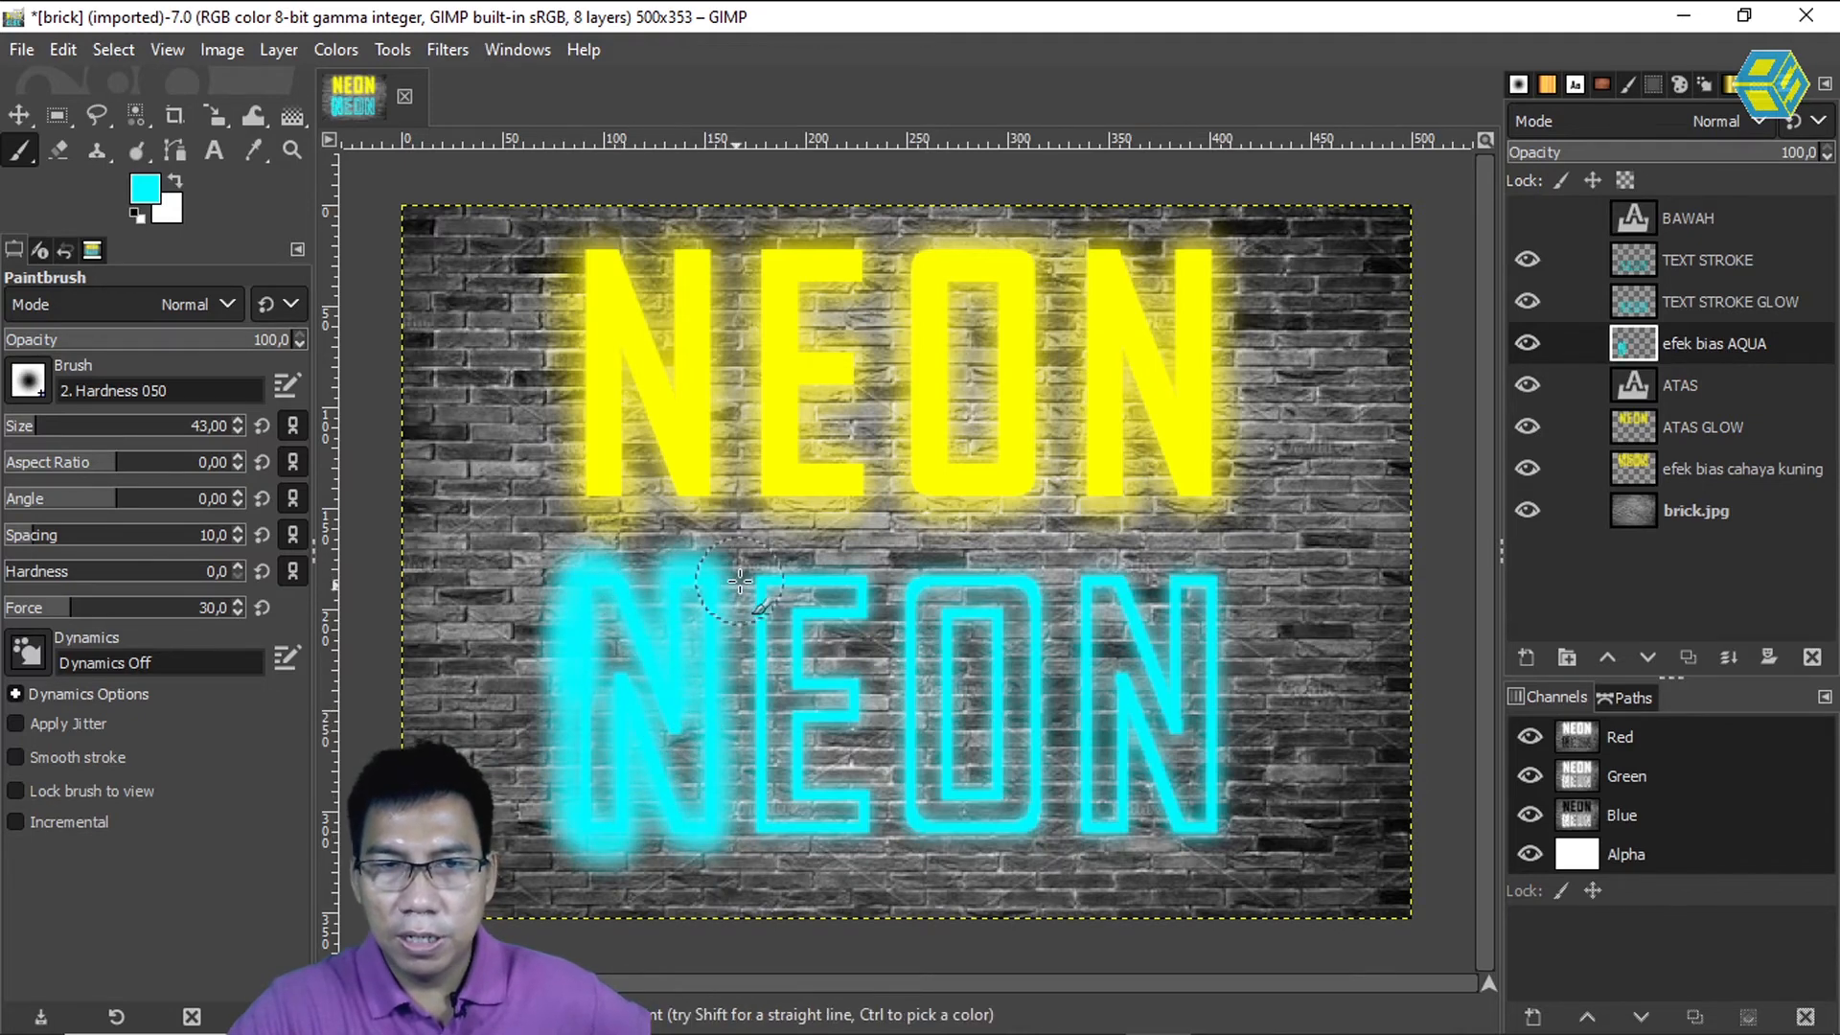
{"action": "mouse_move", "coordinate": [753, 576]}
{"action": "left_mouse_down"}
{"action": "mouse_move", "coordinate": [763, 826]}
{"action": "mouse_move", "coordinate": [871, 829]}
{"action": "mouse_move", "coordinate": [868, 793]}
{"action": "mouse_move", "coordinate": [803, 793]}
{"action": "mouse_move", "coordinate": [787, 740]}
{"action": "mouse_move", "coordinate": [799, 714]}
{"action": "mouse_move", "coordinate": [845, 723]}
{"action": "mouse_move", "coordinate": [860, 701]}
{"action": "mouse_move", "coordinate": [856, 679]}
{"action": "mouse_move", "coordinate": [803, 679]}
{"action": "mouse_move", "coordinate": [797, 625]}
{"action": "mouse_move", "coordinate": [869, 607]}
{"action": "mouse_move", "coordinate": [862, 571]}
{"action": "mouse_move", "coordinate": [753, 578]}
{"action": "mouse_move", "coordinate": [886, 613]}
{"action": "mouse_move", "coordinate": [915, 602]}
{"action": "mouse_move", "coordinate": [906, 587]}
{"action": "mouse_move", "coordinate": [915, 811]}
{"action": "mouse_move", "coordinate": [925, 834]}
{"action": "mouse_move", "coordinate": [967, 844]}
{"action": "mouse_move", "coordinate": [1035, 825]}
{"action": "mouse_move", "coordinate": [1038, 713]}
{"action": "mouse_move", "coordinate": [1012, 574]}
{"action": "mouse_move", "coordinate": [920, 579]}
{"action": "mouse_move", "coordinate": [901, 601]}
{"action": "mouse_move", "coordinate": [950, 632]}
{"action": "mouse_move", "coordinate": [946, 617]}
{"action": "mouse_move", "coordinate": [949, 793]}
{"action": "mouse_move", "coordinate": [997, 798]}
{"action": "mouse_move", "coordinate": [989, 657]}
{"action": "mouse_move", "coordinate": [950, 607]}
{"action": "left_mouse_up"}
{"action": "mouse_move", "coordinate": [1104, 625]}
{"action": "left_mouse_down"}
{"action": "mouse_move", "coordinate": [1079, 571]}
{"action": "mouse_move", "coordinate": [1111, 573]}
{"action": "mouse_move", "coordinate": [1168, 707]}
{"action": "mouse_move", "coordinate": [1167, 576]}
{"action": "mouse_move", "coordinate": [1208, 578]}
{"action": "mouse_move", "coordinate": [1203, 828]}
{"action": "mouse_move", "coordinate": [1179, 828]}
{"action": "mouse_move", "coordinate": [1124, 697]}
{"action": "mouse_move", "coordinate": [1120, 835]}
{"action": "mouse_move", "coordinate": [1085, 837]}
{"action": "mouse_move", "coordinate": [1073, 570]}
{"action": "left_mouse_up"}
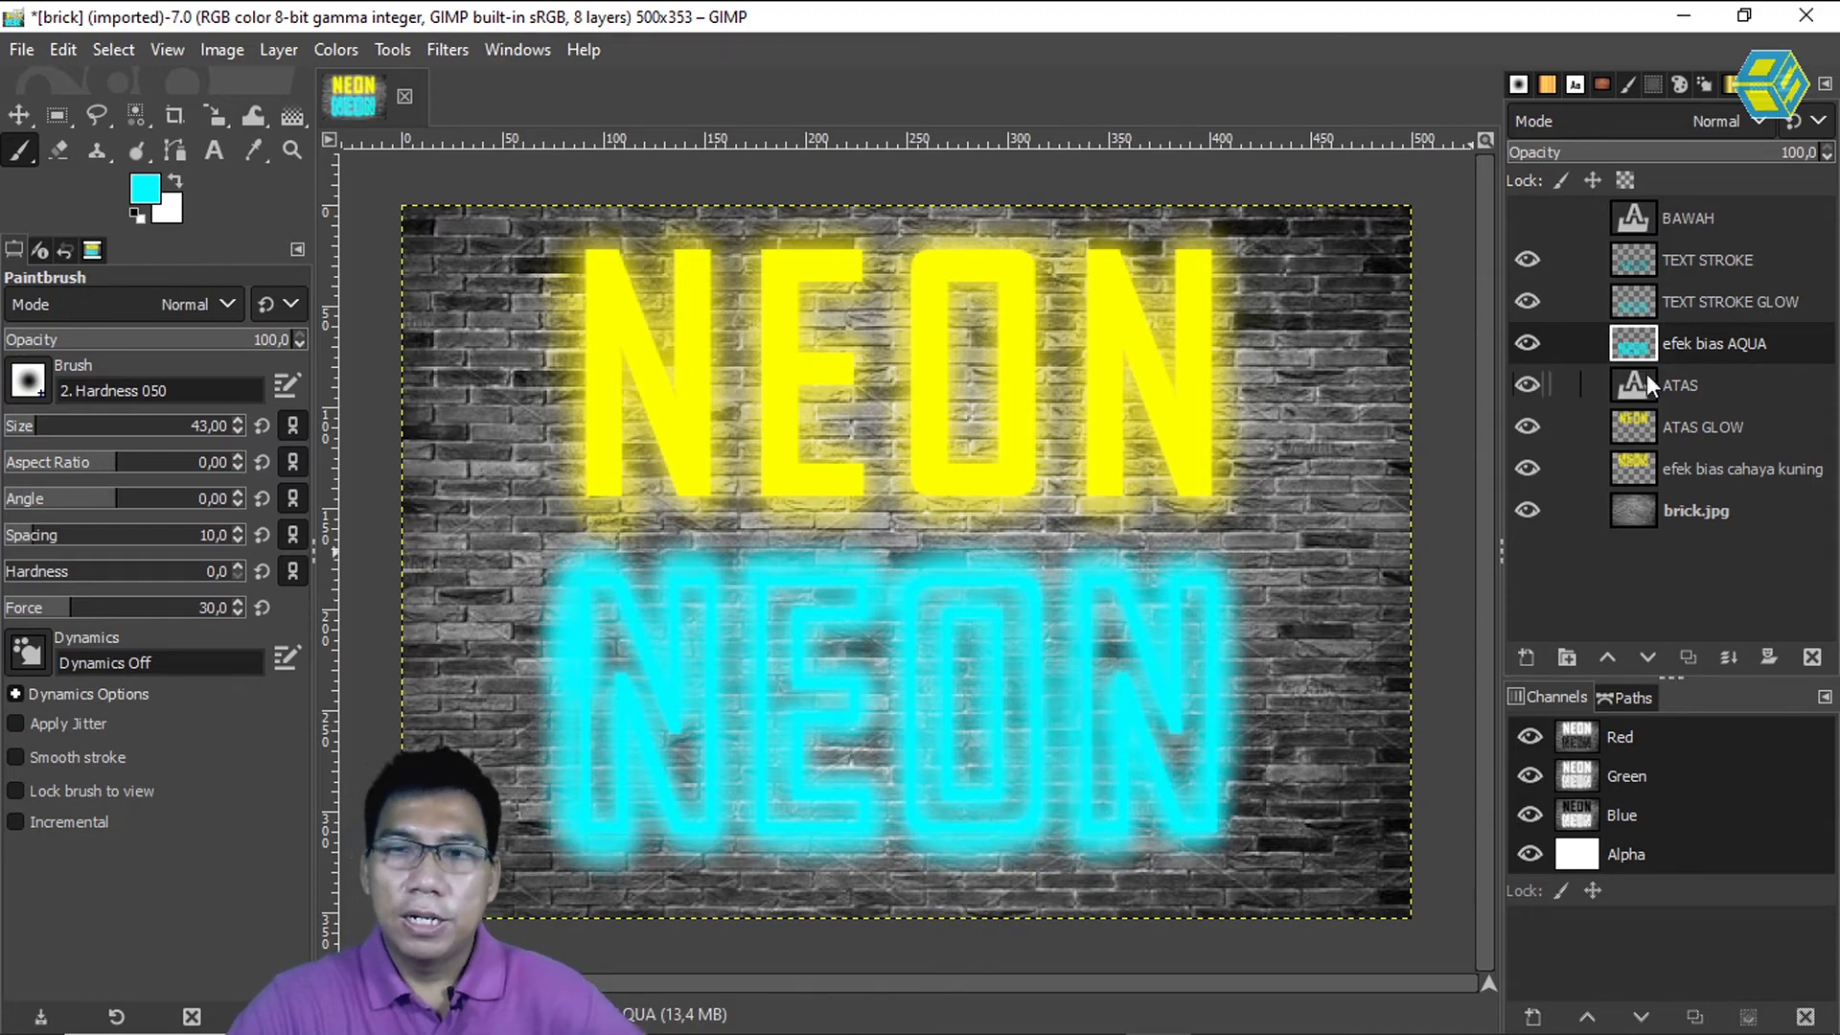
Try the Overlay blend mode on the efek bias AQUA layer and set it to Soft light
{"action": "left_click", "coordinate": [1761, 119]}
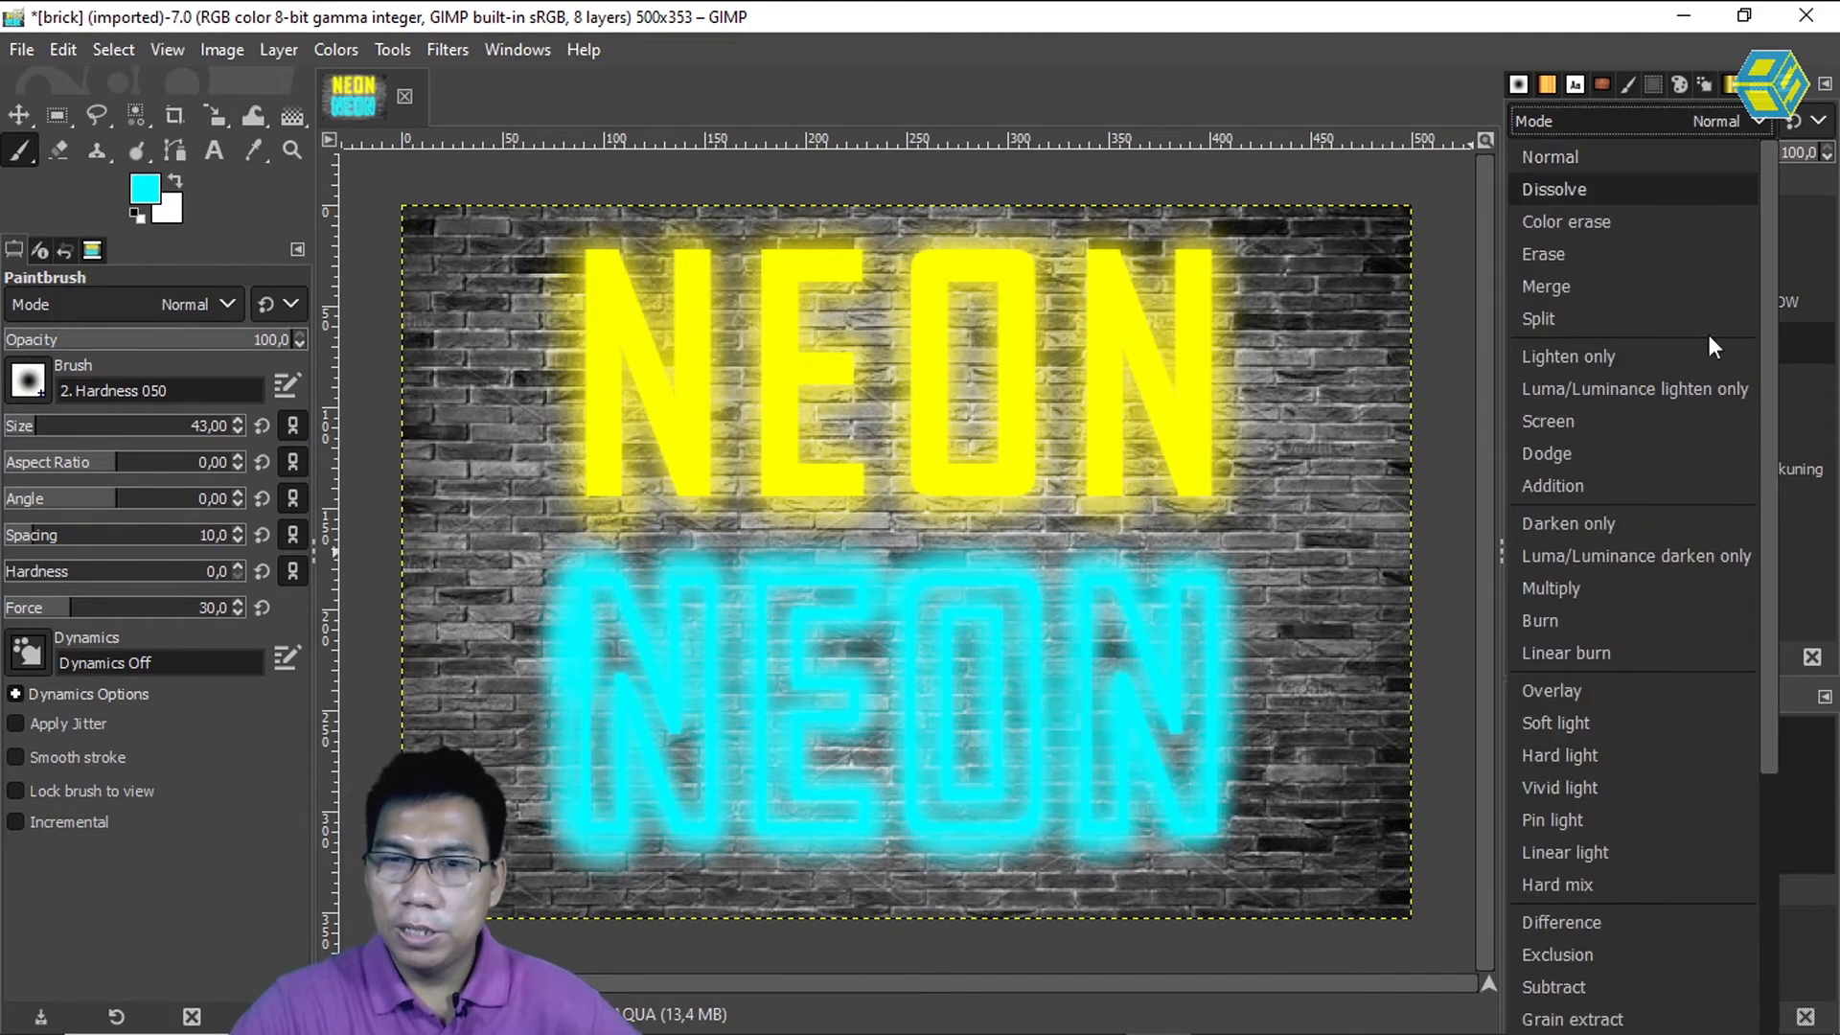
{"action": "left_click", "coordinate": [1604, 698]}
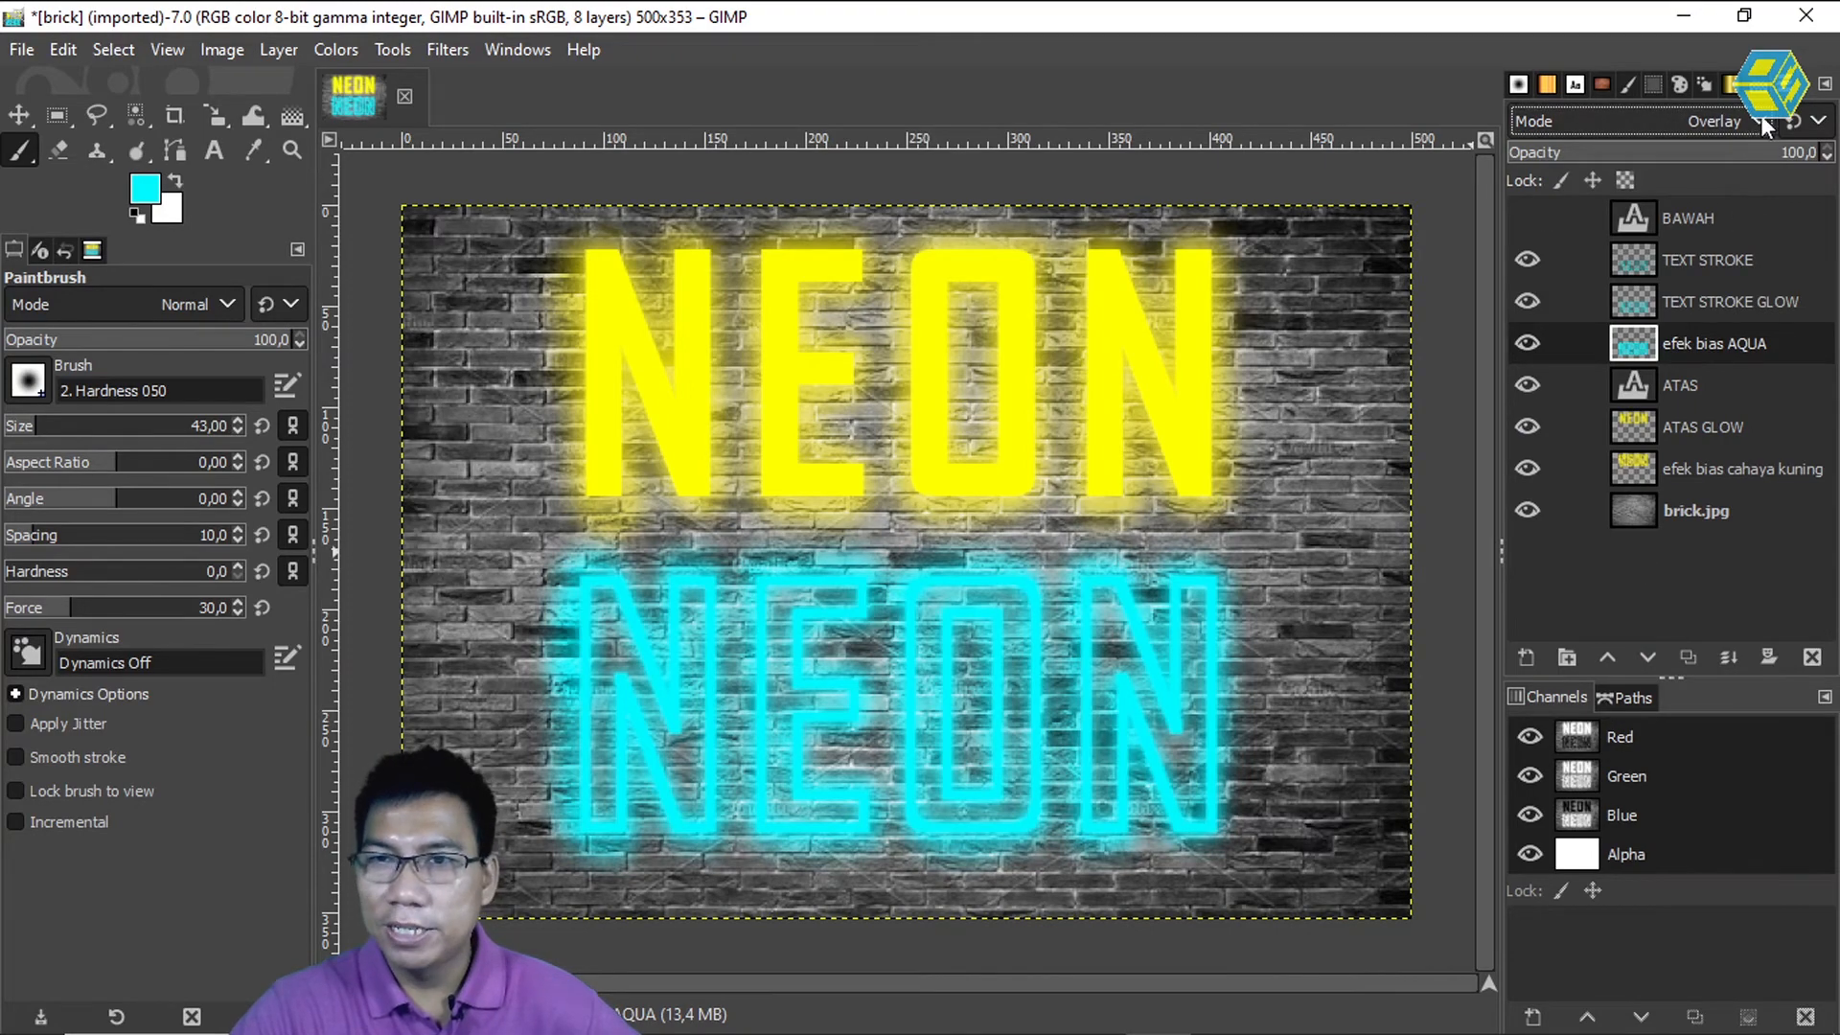
{"action": "left_click", "coordinate": [1759, 119]}
{"action": "left_click", "coordinate": [1590, 727]}
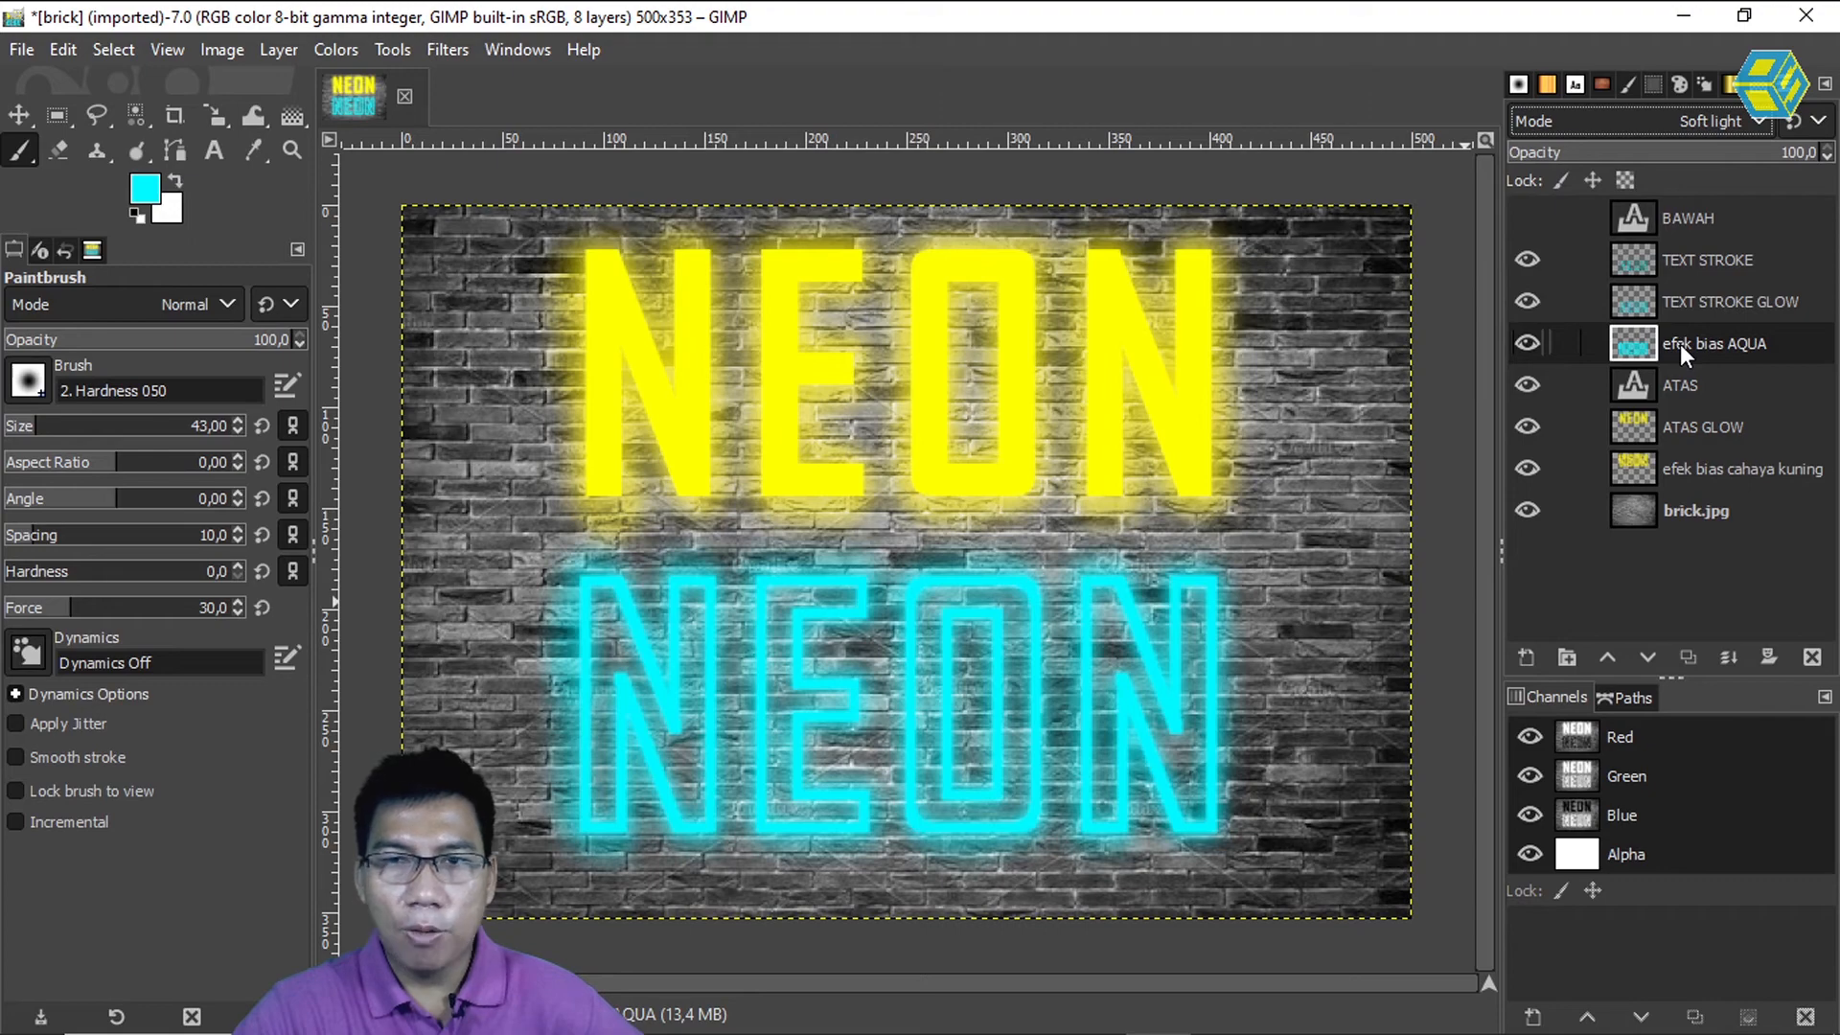
Apply a Gaussian Blur with Size X and Size Y of 8.93 to the efek bias AQUA layer
{"action": "left_click", "coordinate": [443, 50]}
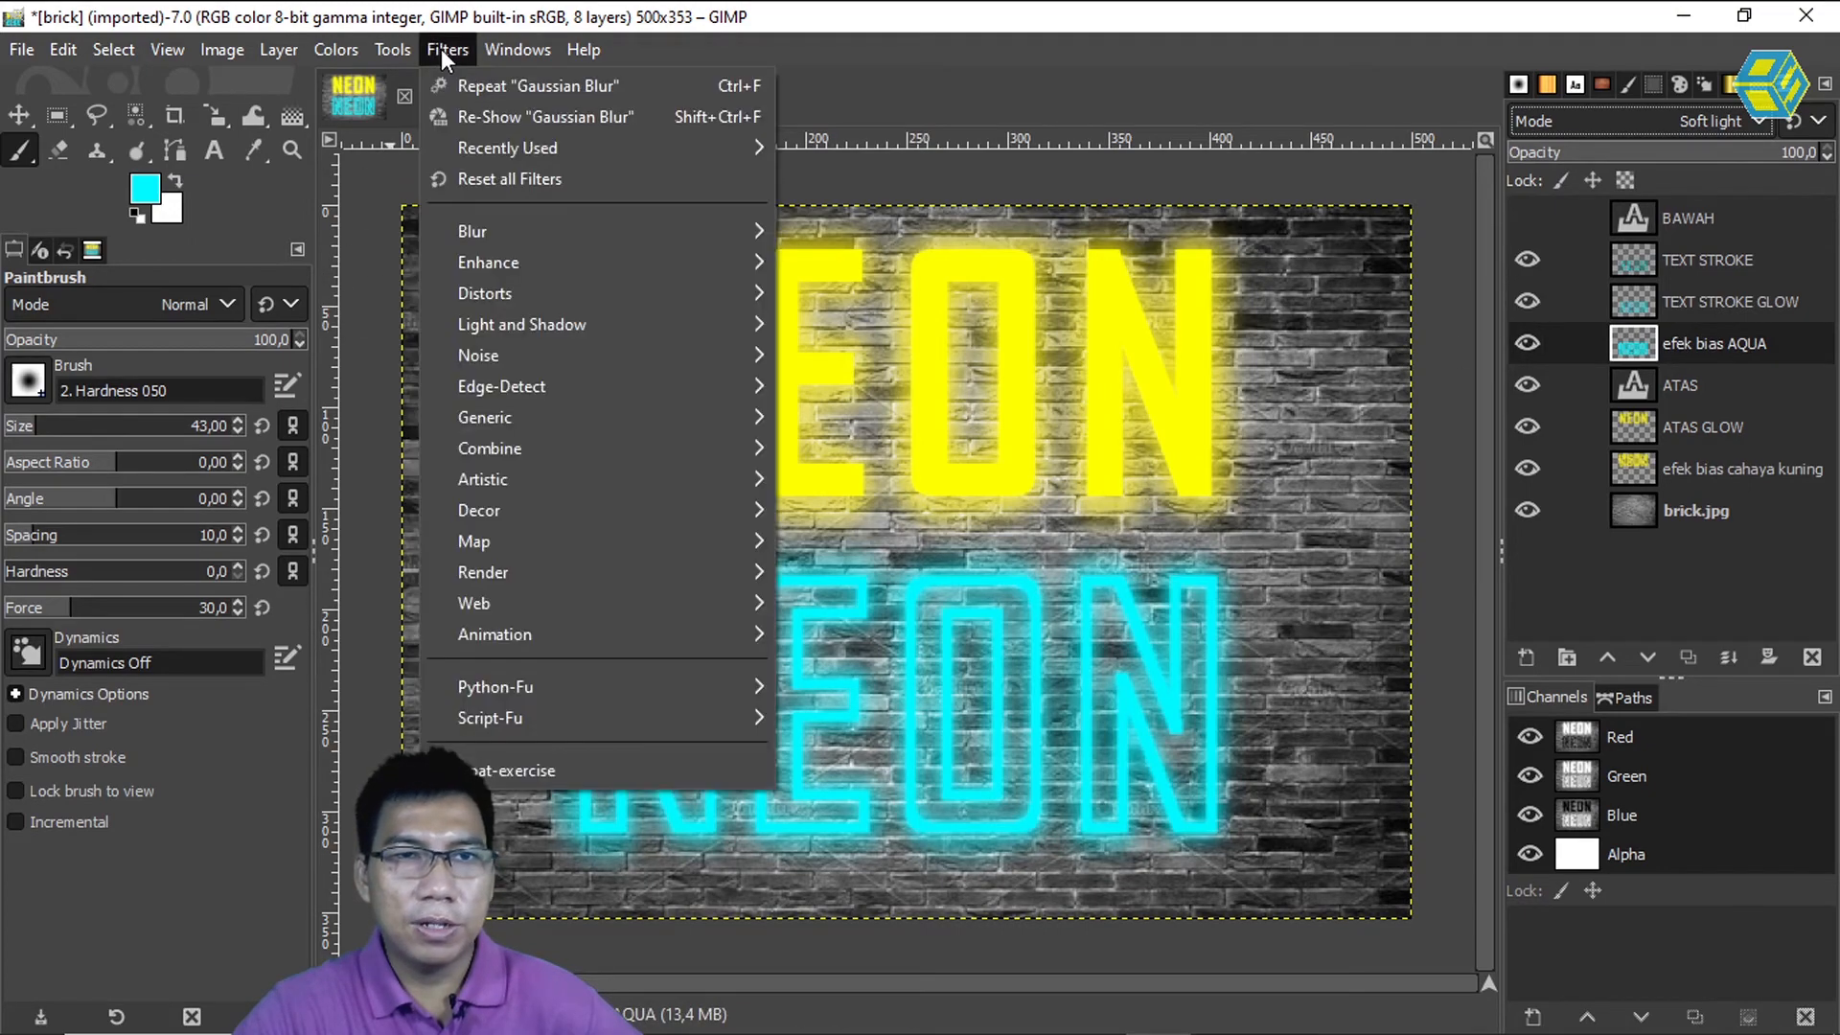
{"action": "left_click", "coordinate": [885, 263]}
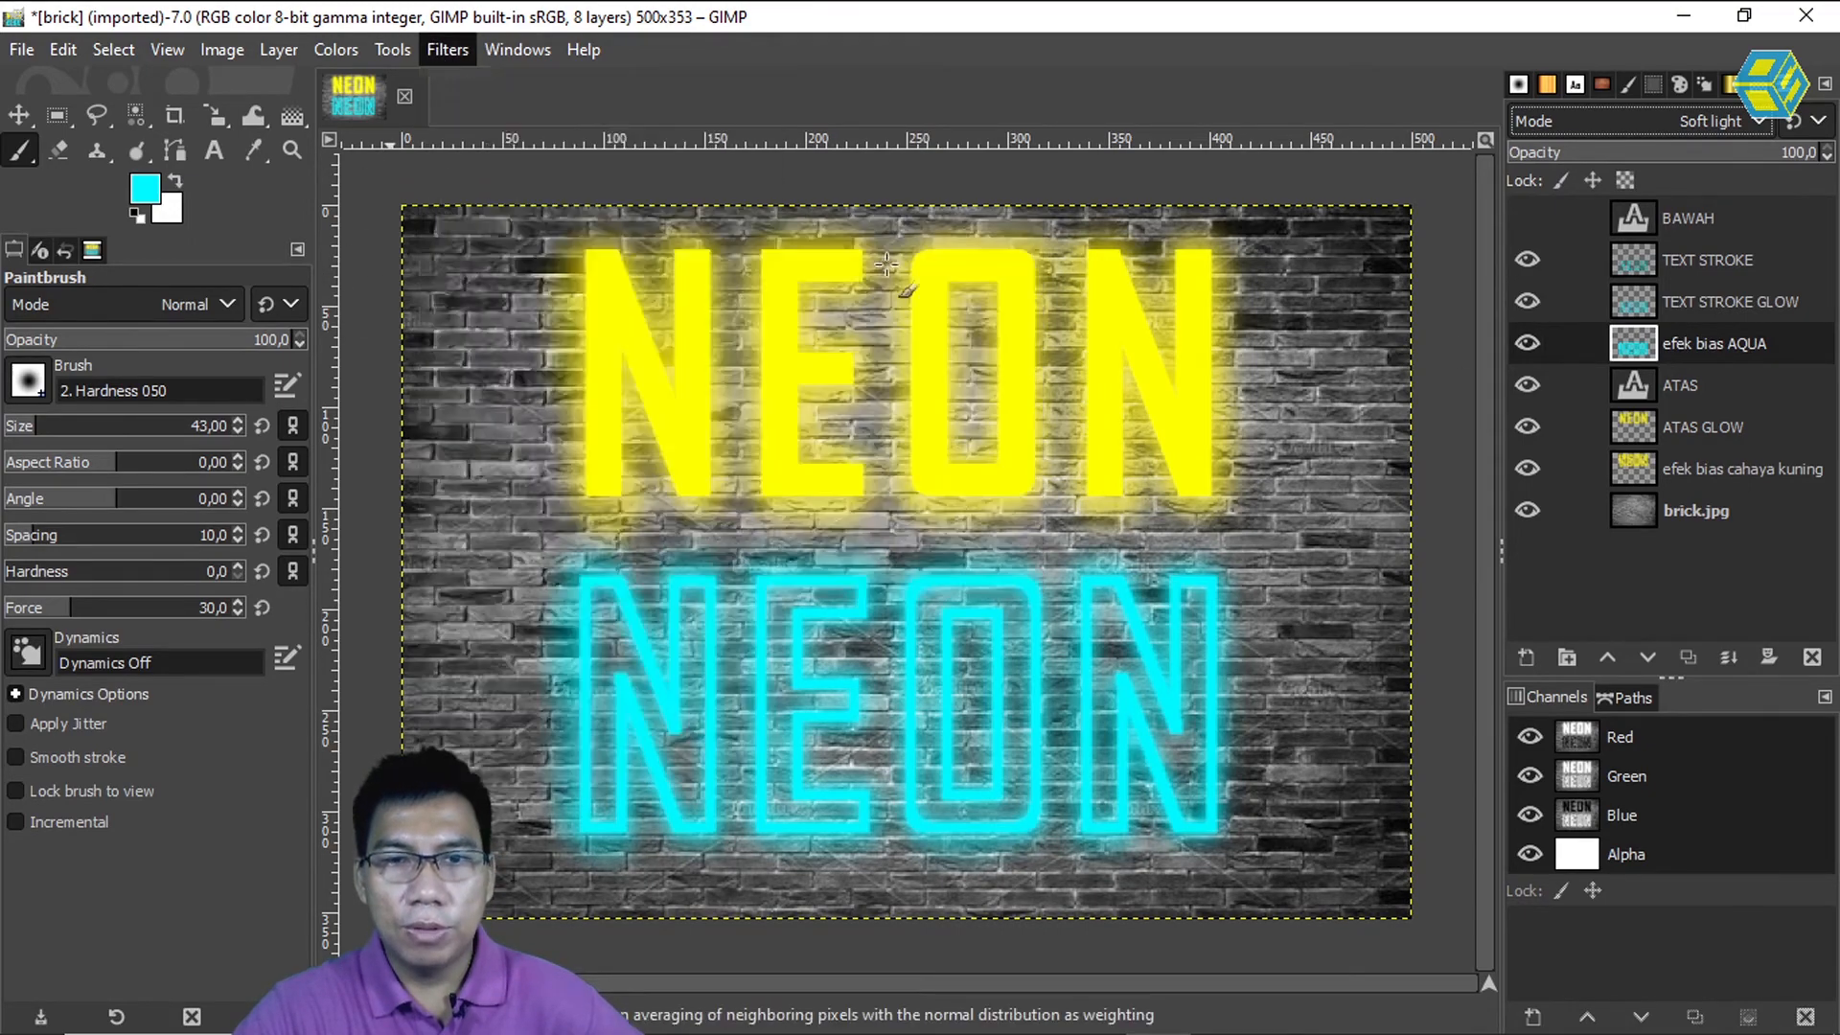
{"action": "mouse_move", "coordinate": [132, 230]}
{"action": "left_mouse_down"}
{"action": "mouse_move", "coordinate": [88, 230]}
{"action": "mouse_move", "coordinate": [153, 230]}
{"action": "mouse_move", "coordinate": [98, 226]}
{"action": "left_mouse_up"}
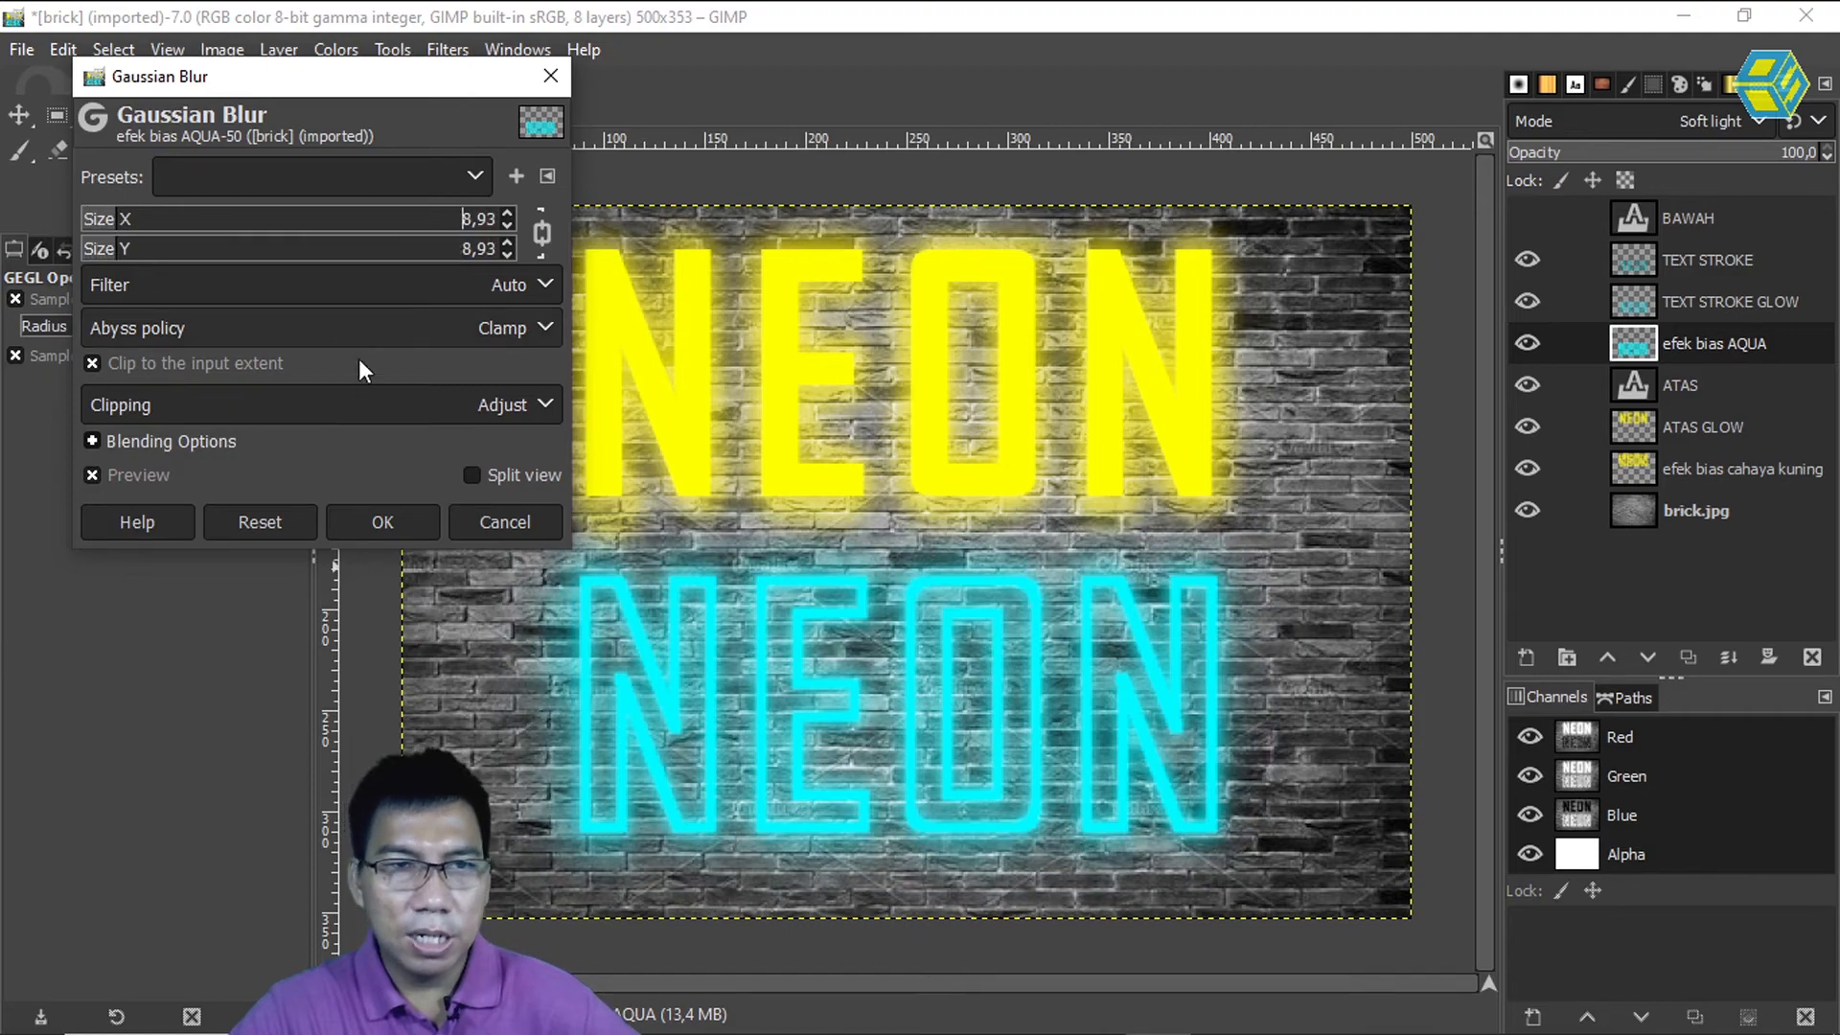
{"action": "left_click", "coordinate": [391, 521]}
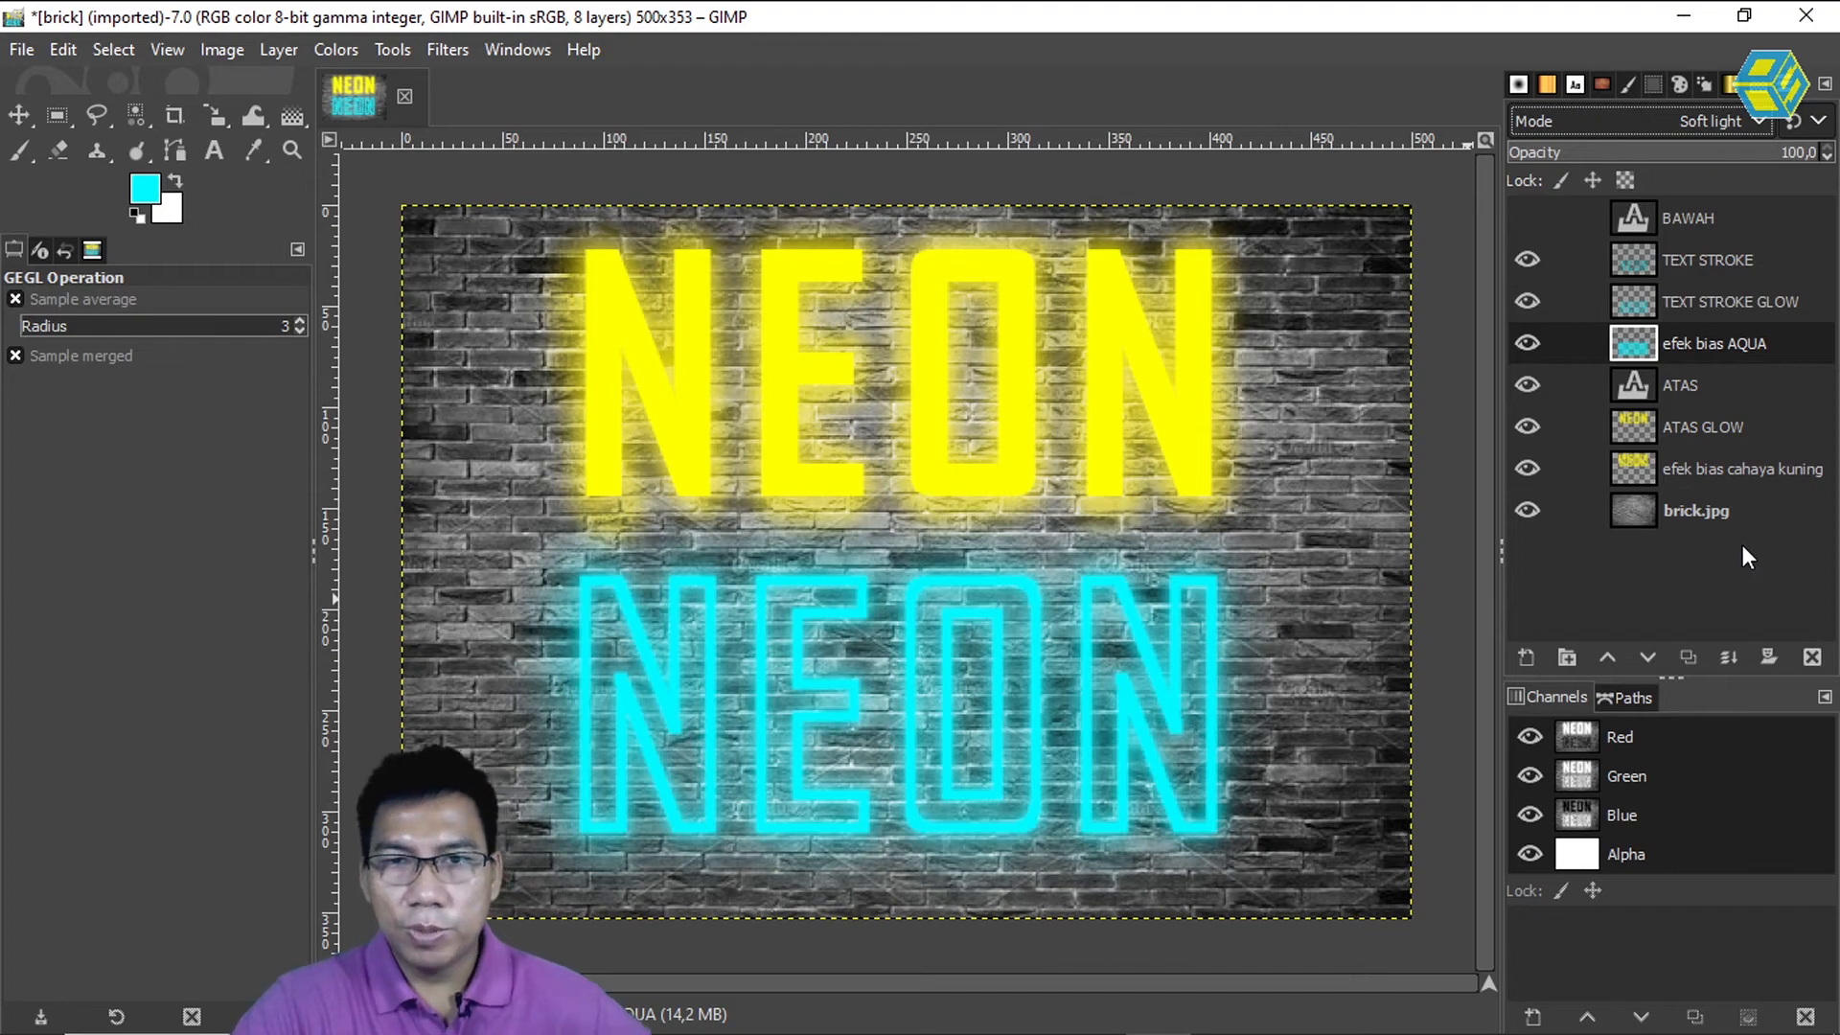
Duplicate the brick.jpg layer and hide the original
{"action": "left_click", "coordinate": [1721, 515]}
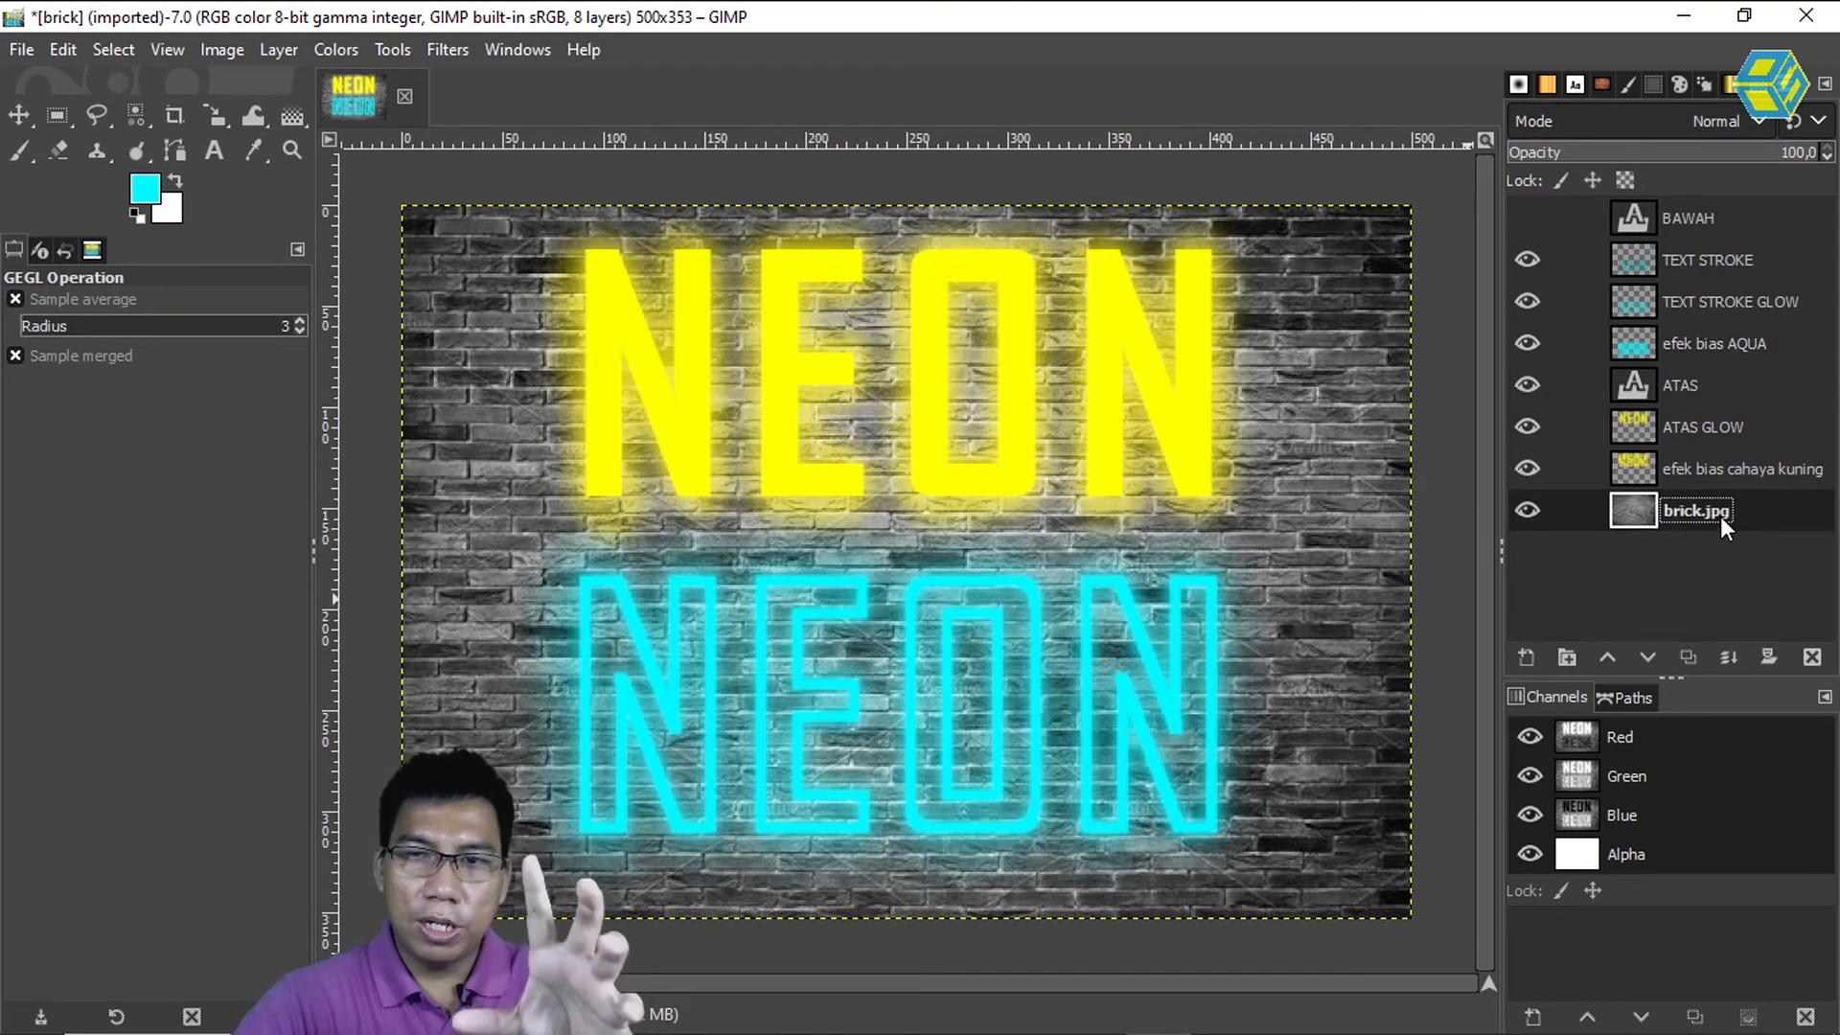
{"action": "right_click", "coordinate": [1693, 515]}
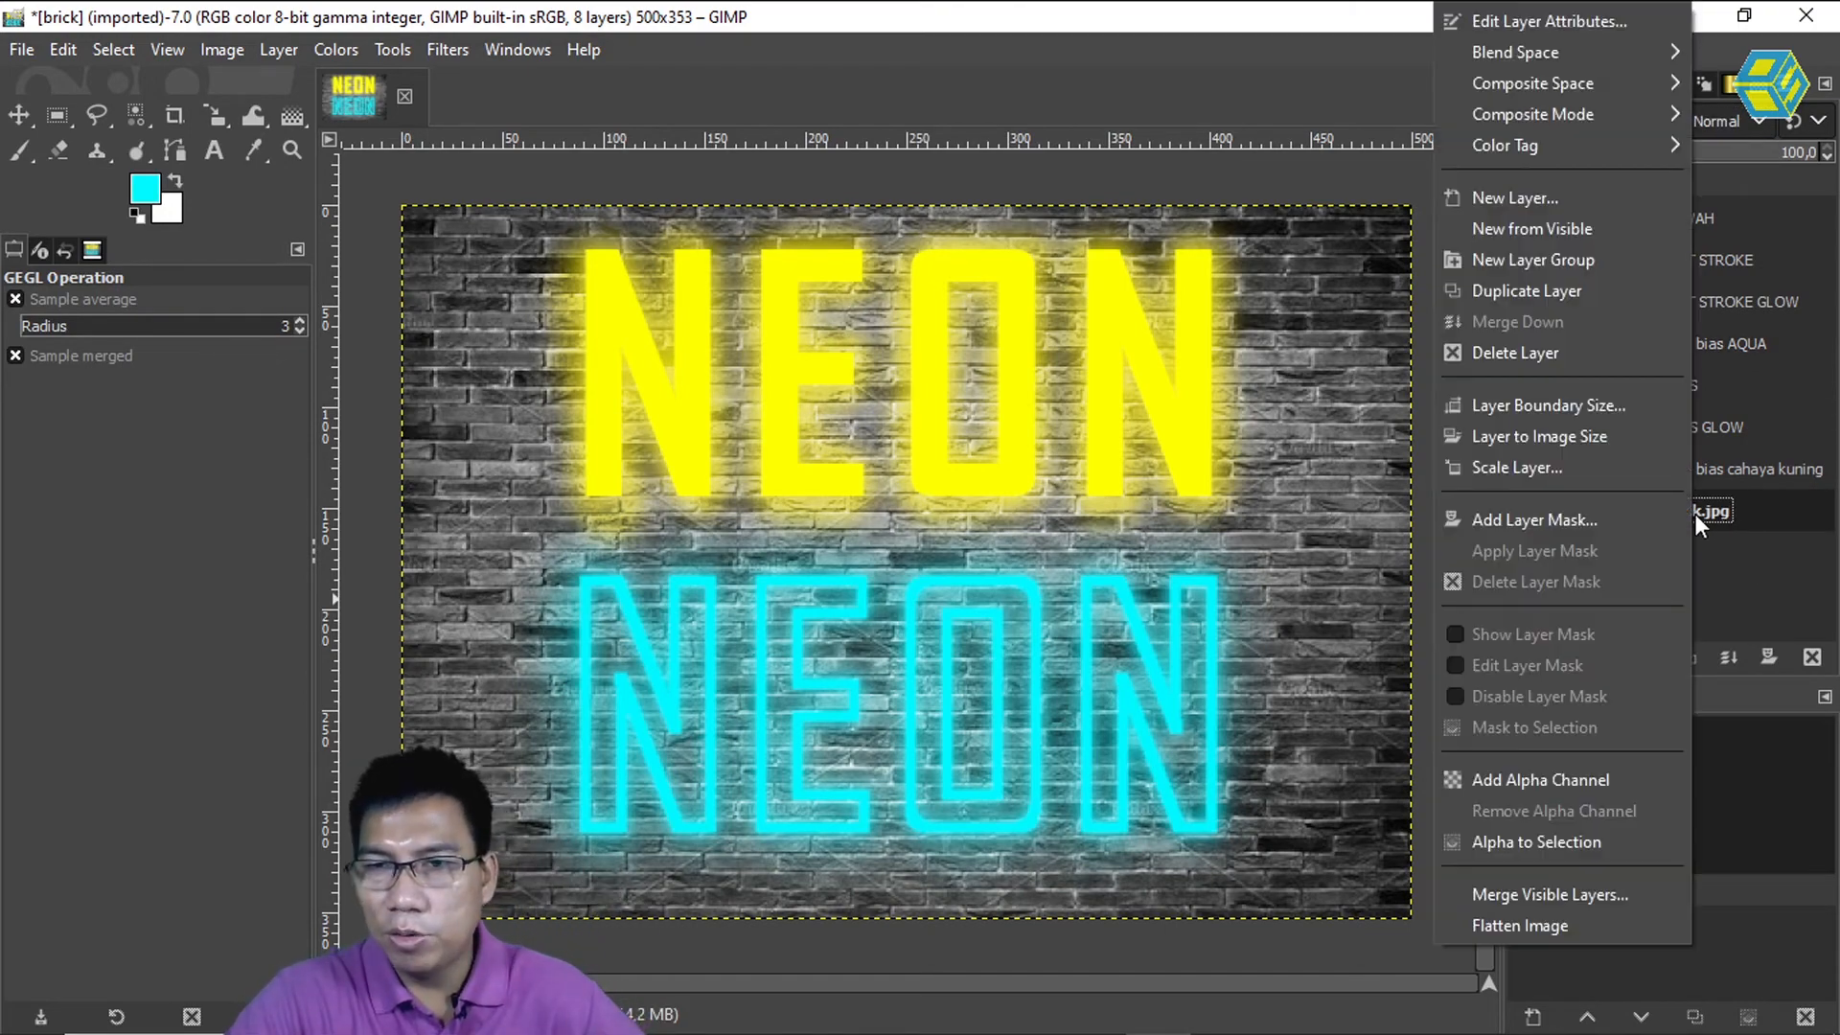
{"action": "left_click", "coordinate": [1547, 291]}
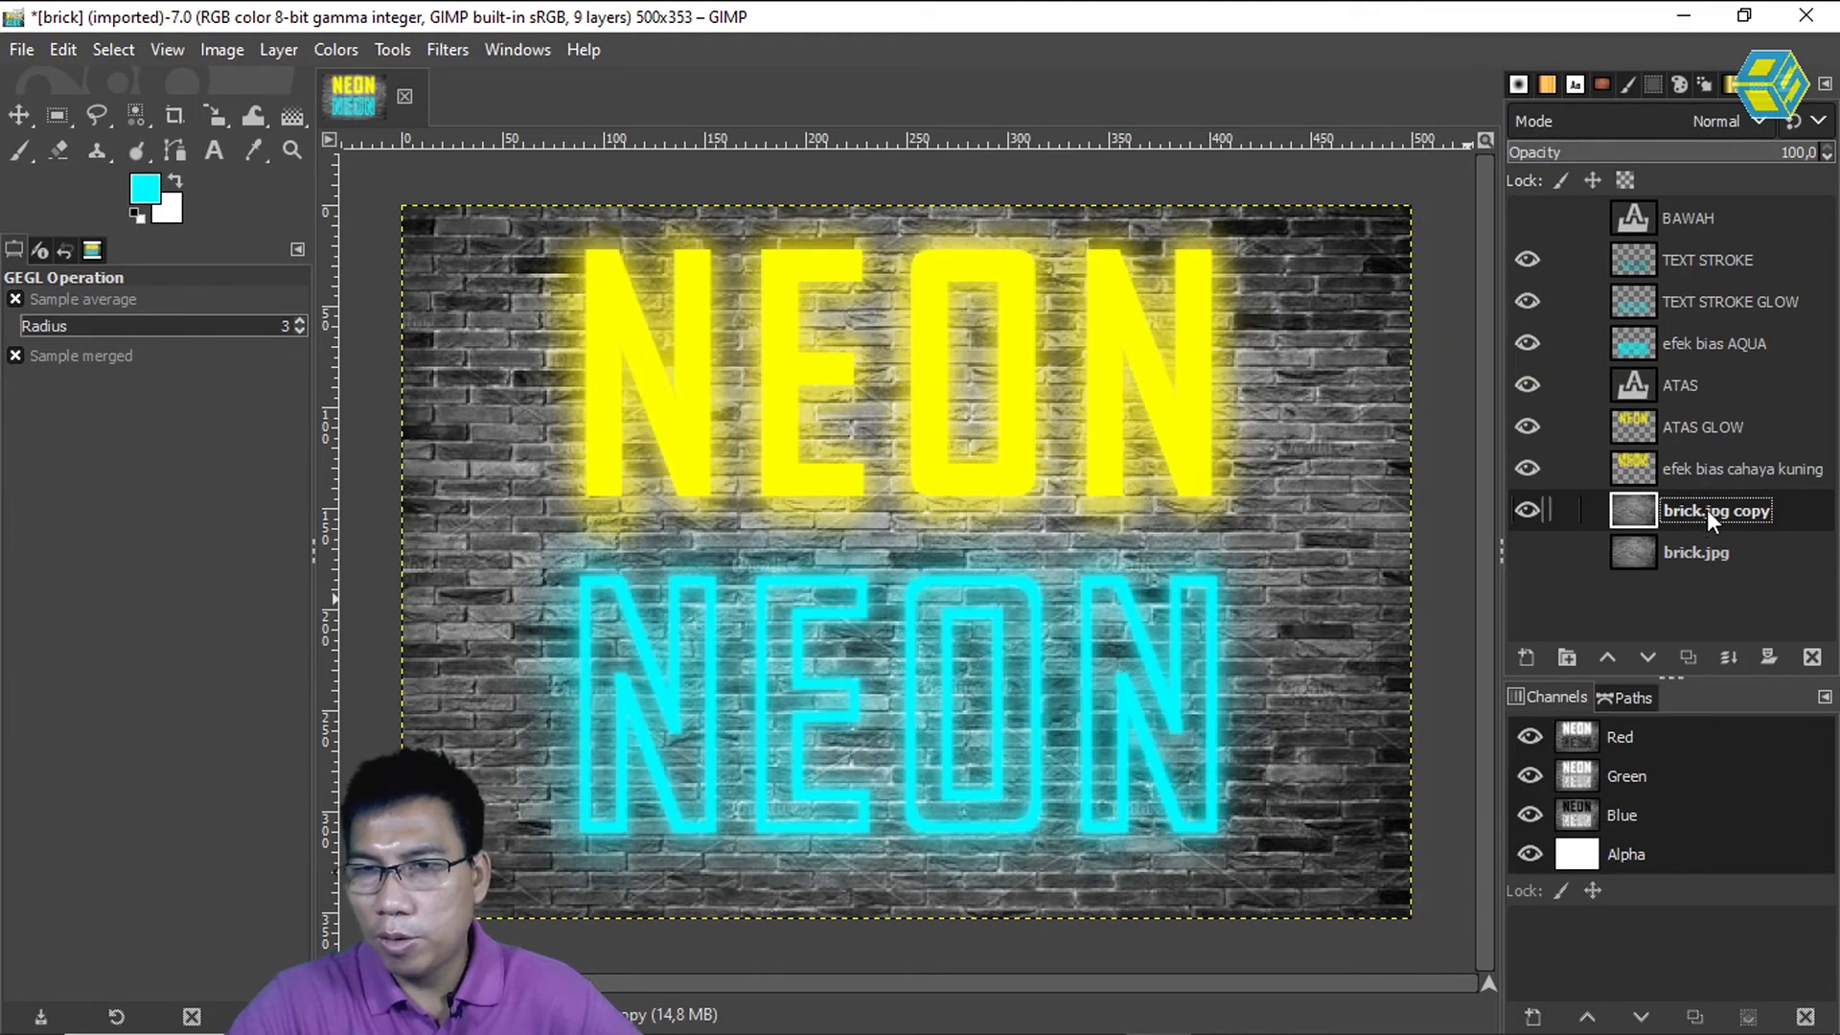
Darken the brick.jpg copy layer with an Exposure adjustment, using Black level 0.056 and Exposure -1.919
{"action": "left_click", "coordinate": [322, 46]}
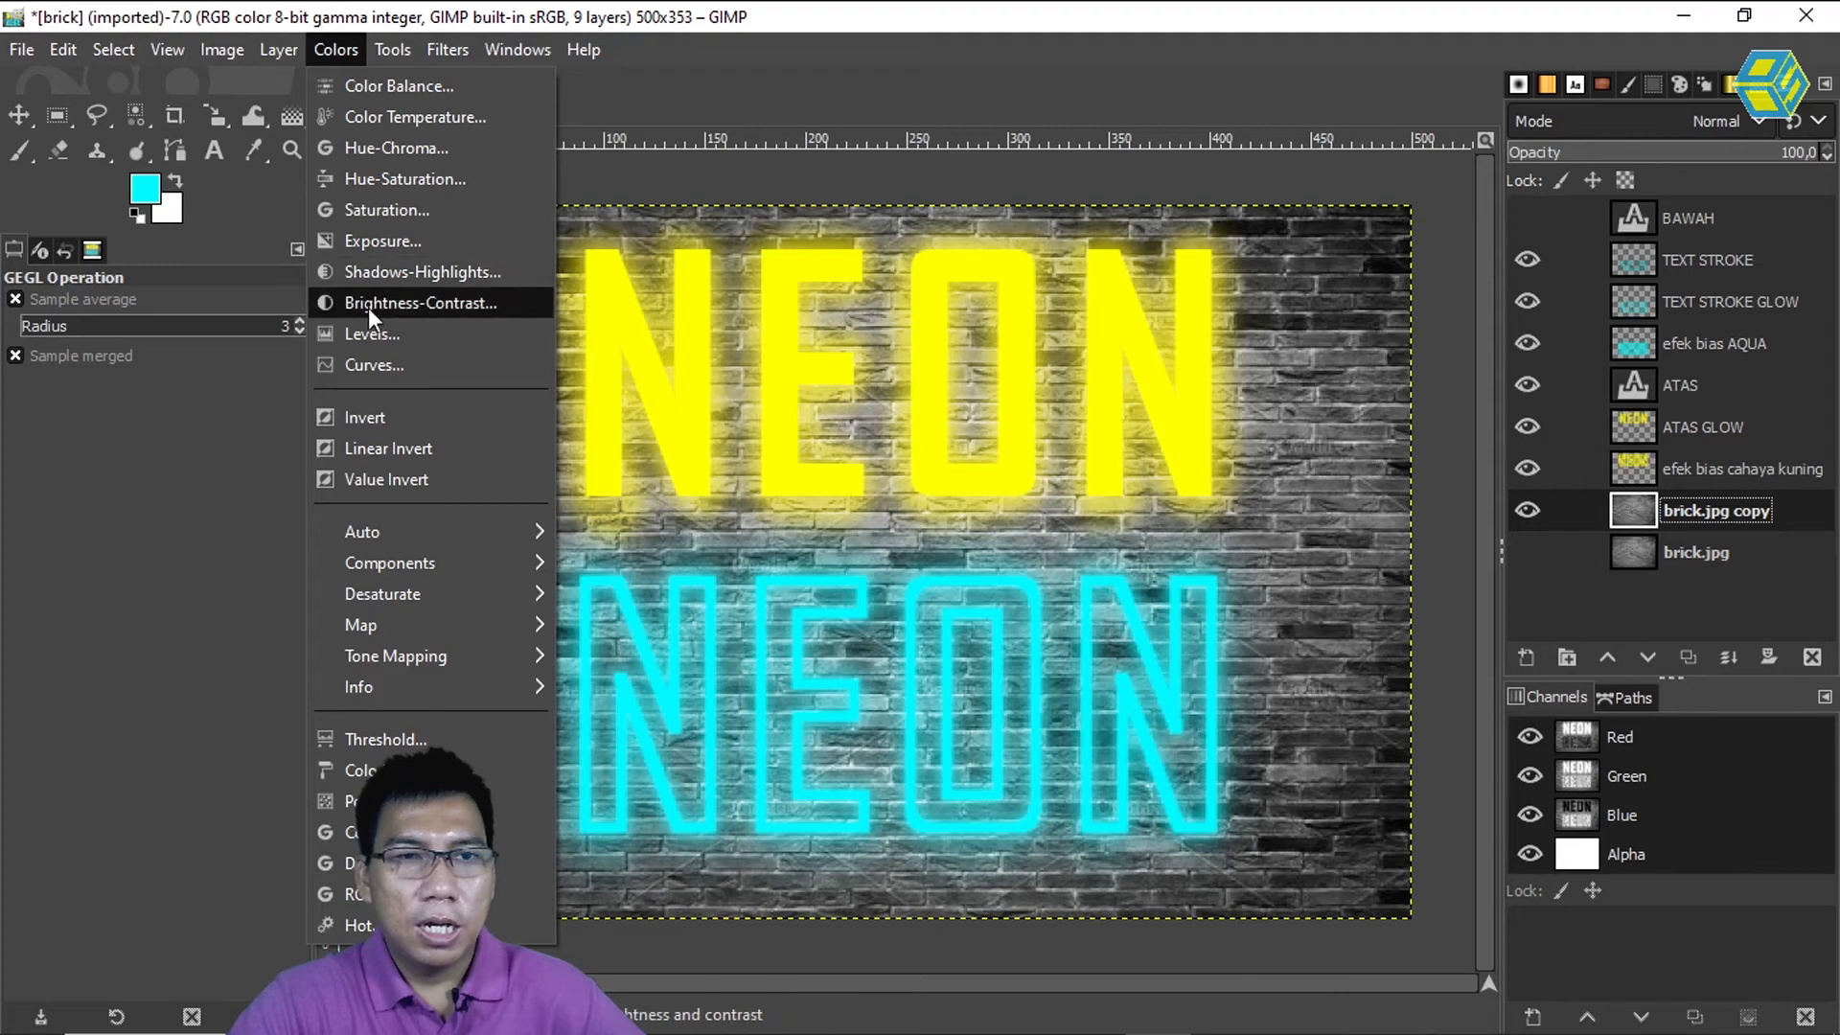
{"action": "left_click", "coordinate": [386, 237]}
{"action": "left_click_drag", "start_coordinate": [308, 220], "coordinate": [401, 221]}
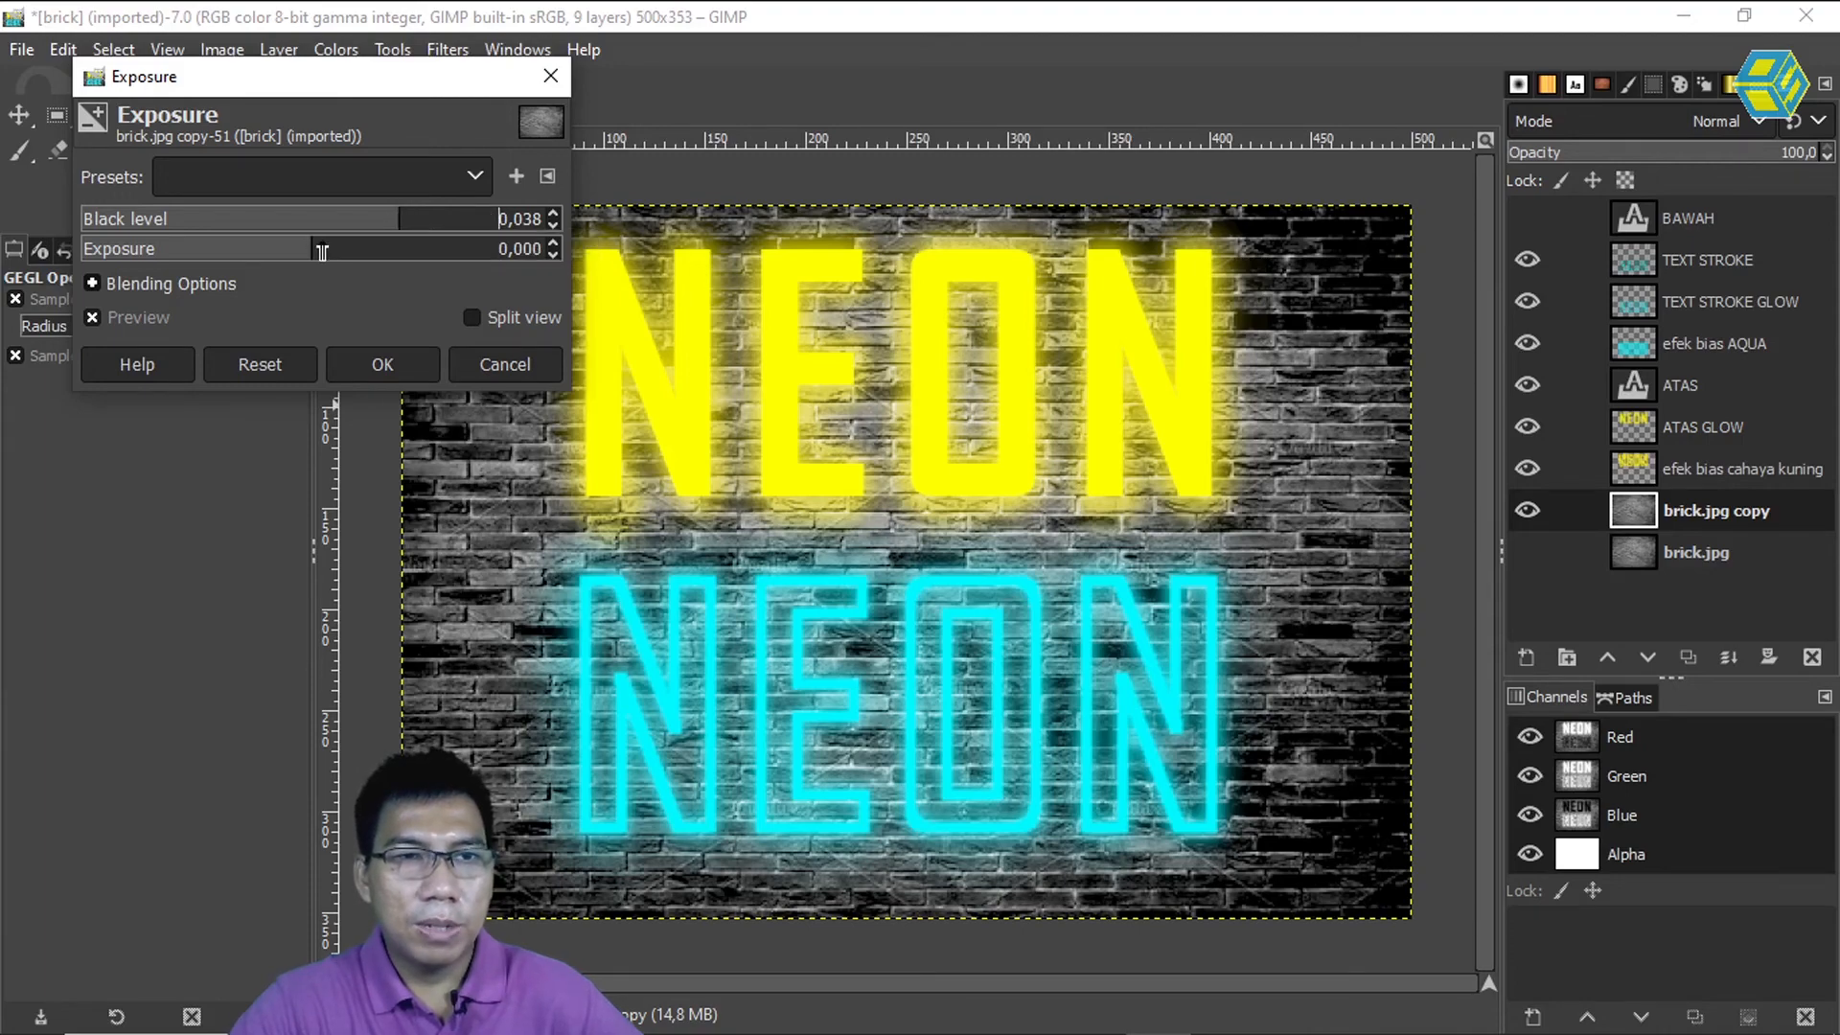
{"action": "left_click_drag", "start_coordinate": [311, 247], "coordinate": [259, 247]}
{"action": "left_click_drag", "start_coordinate": [376, 218], "coordinate": [438, 219]}
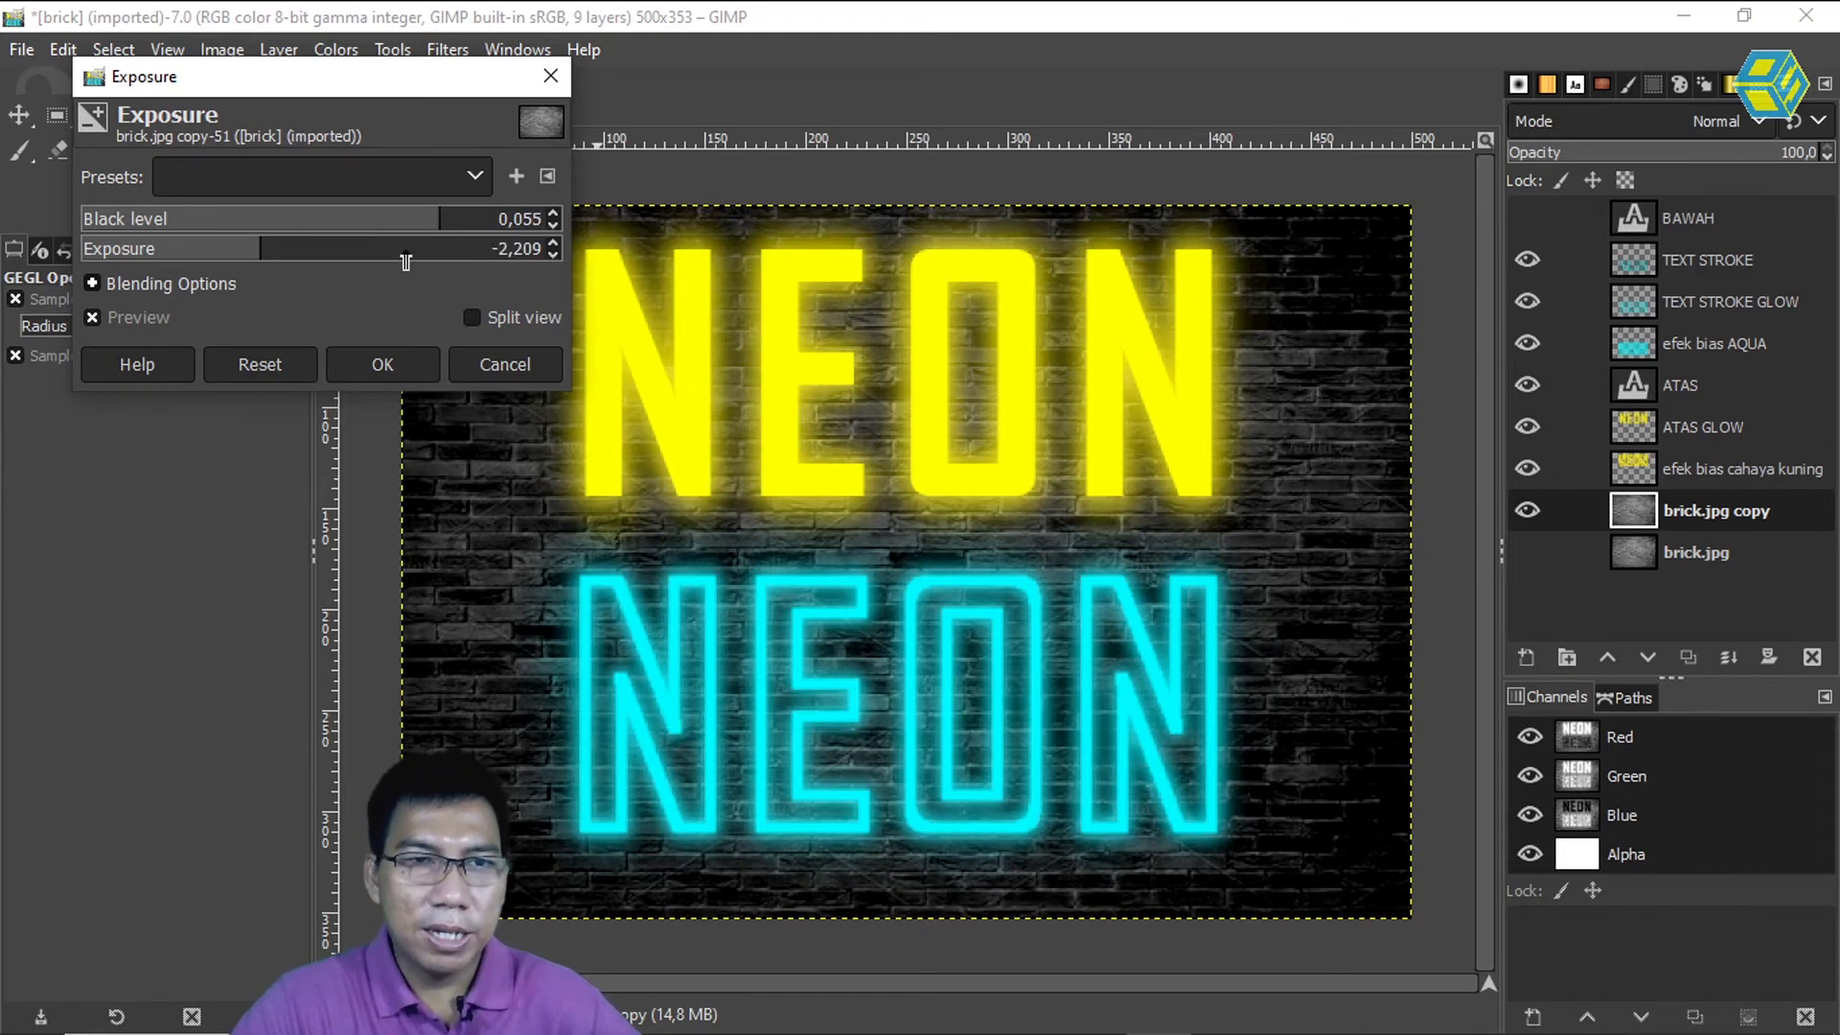
{"action": "left_click_drag", "start_coordinate": [381, 79], "coordinate": [273, 542]}
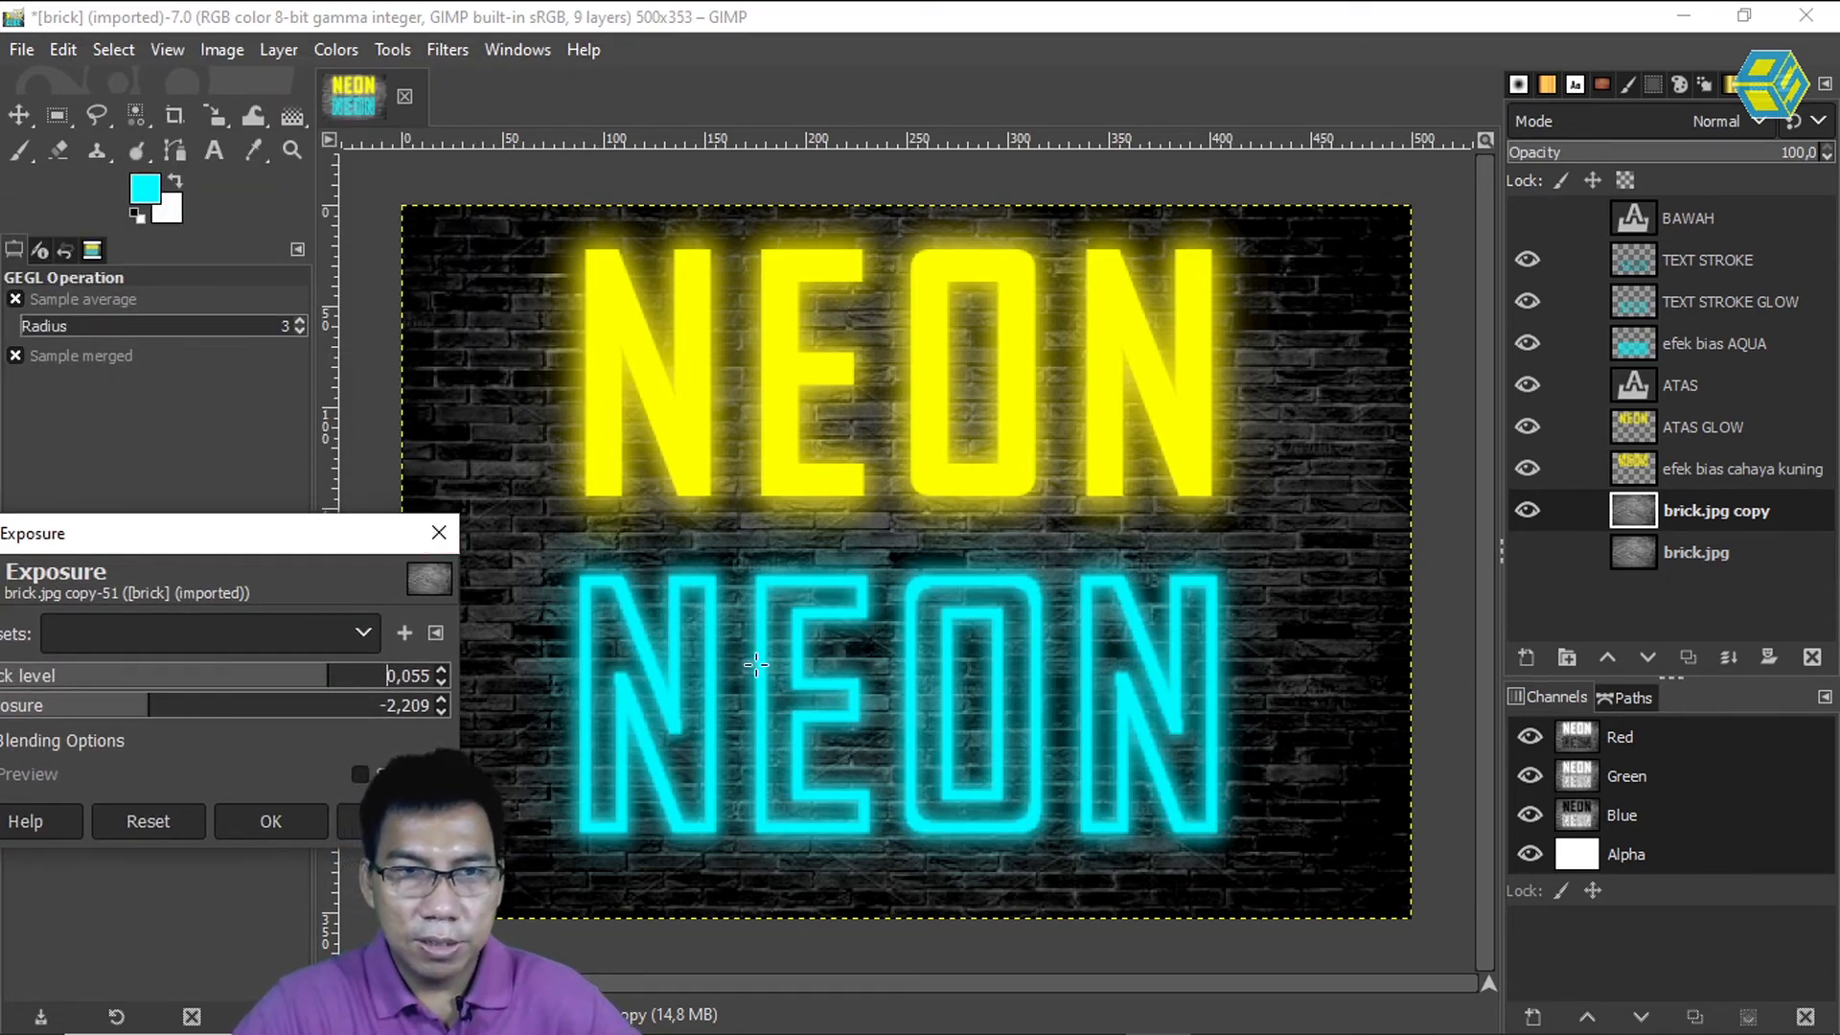
{"action": "left_click_drag", "start_coordinate": [356, 528], "coordinate": [443, 358]}
{"action": "left_click_drag", "start_coordinate": [227, 535], "coordinate": [239, 537]}
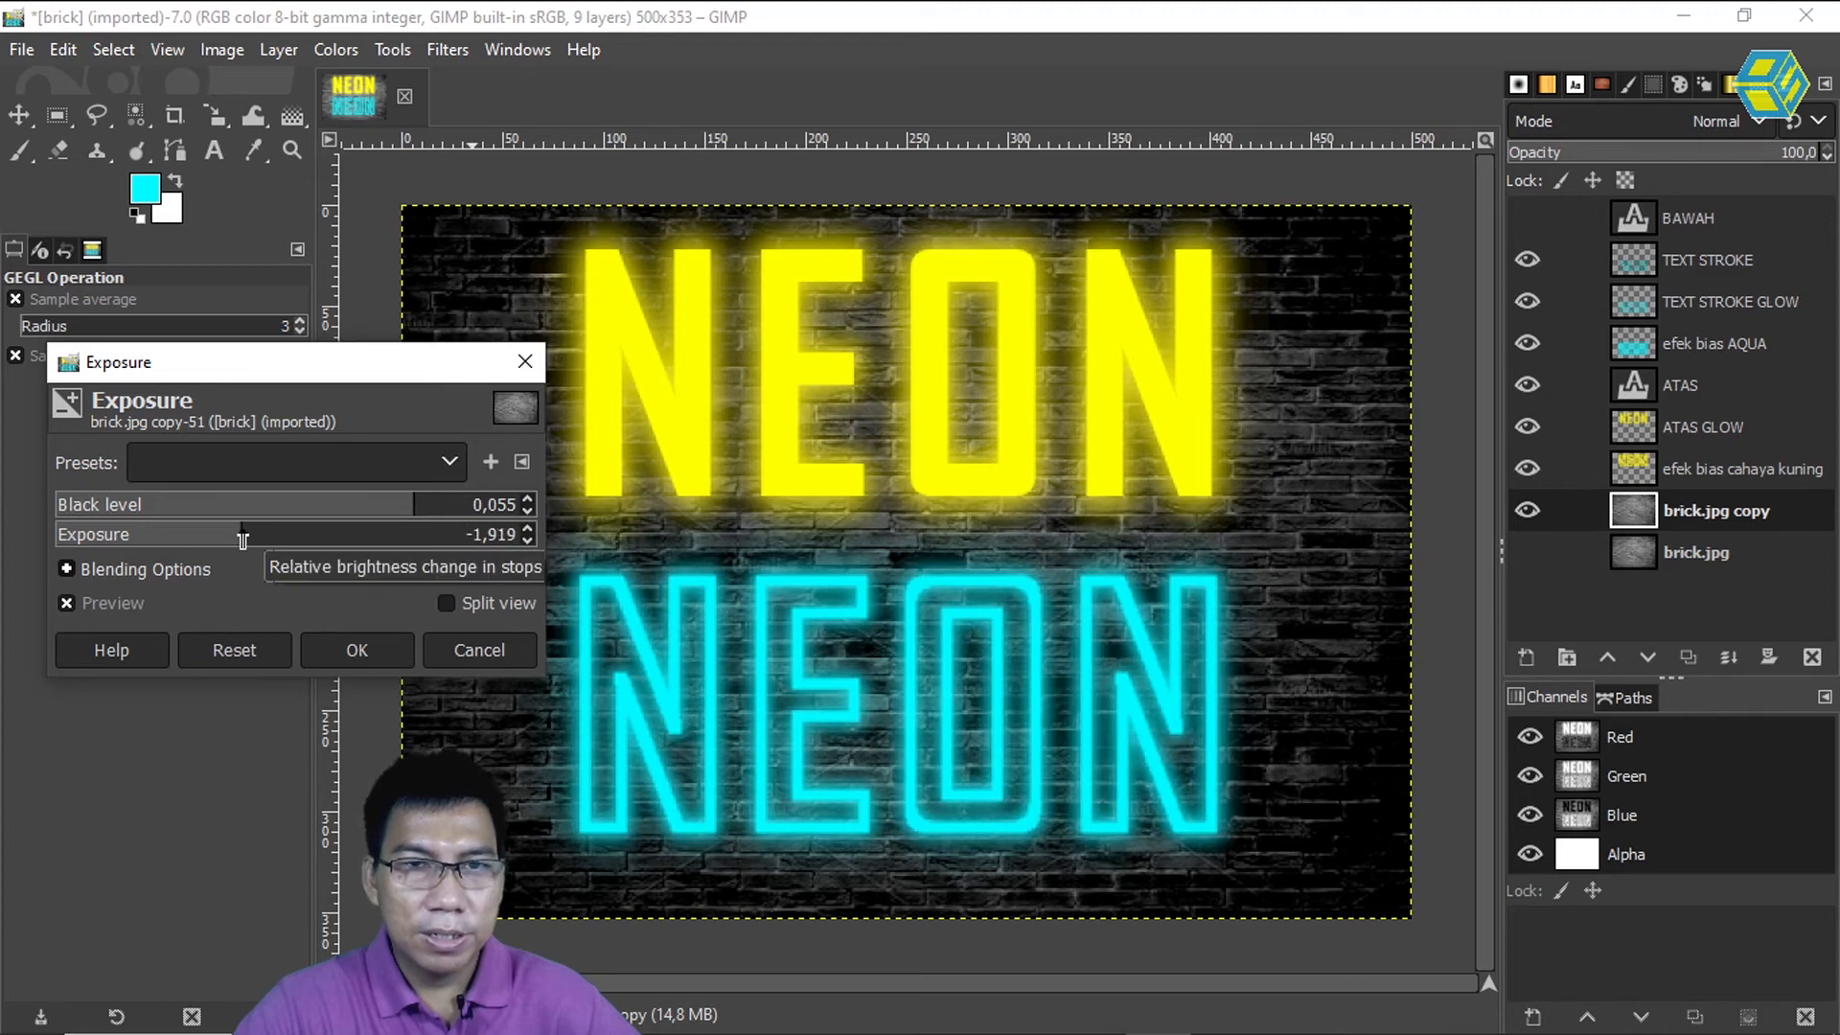
{"action": "left_click_drag", "start_coordinate": [415, 506], "coordinate": [418, 506]}
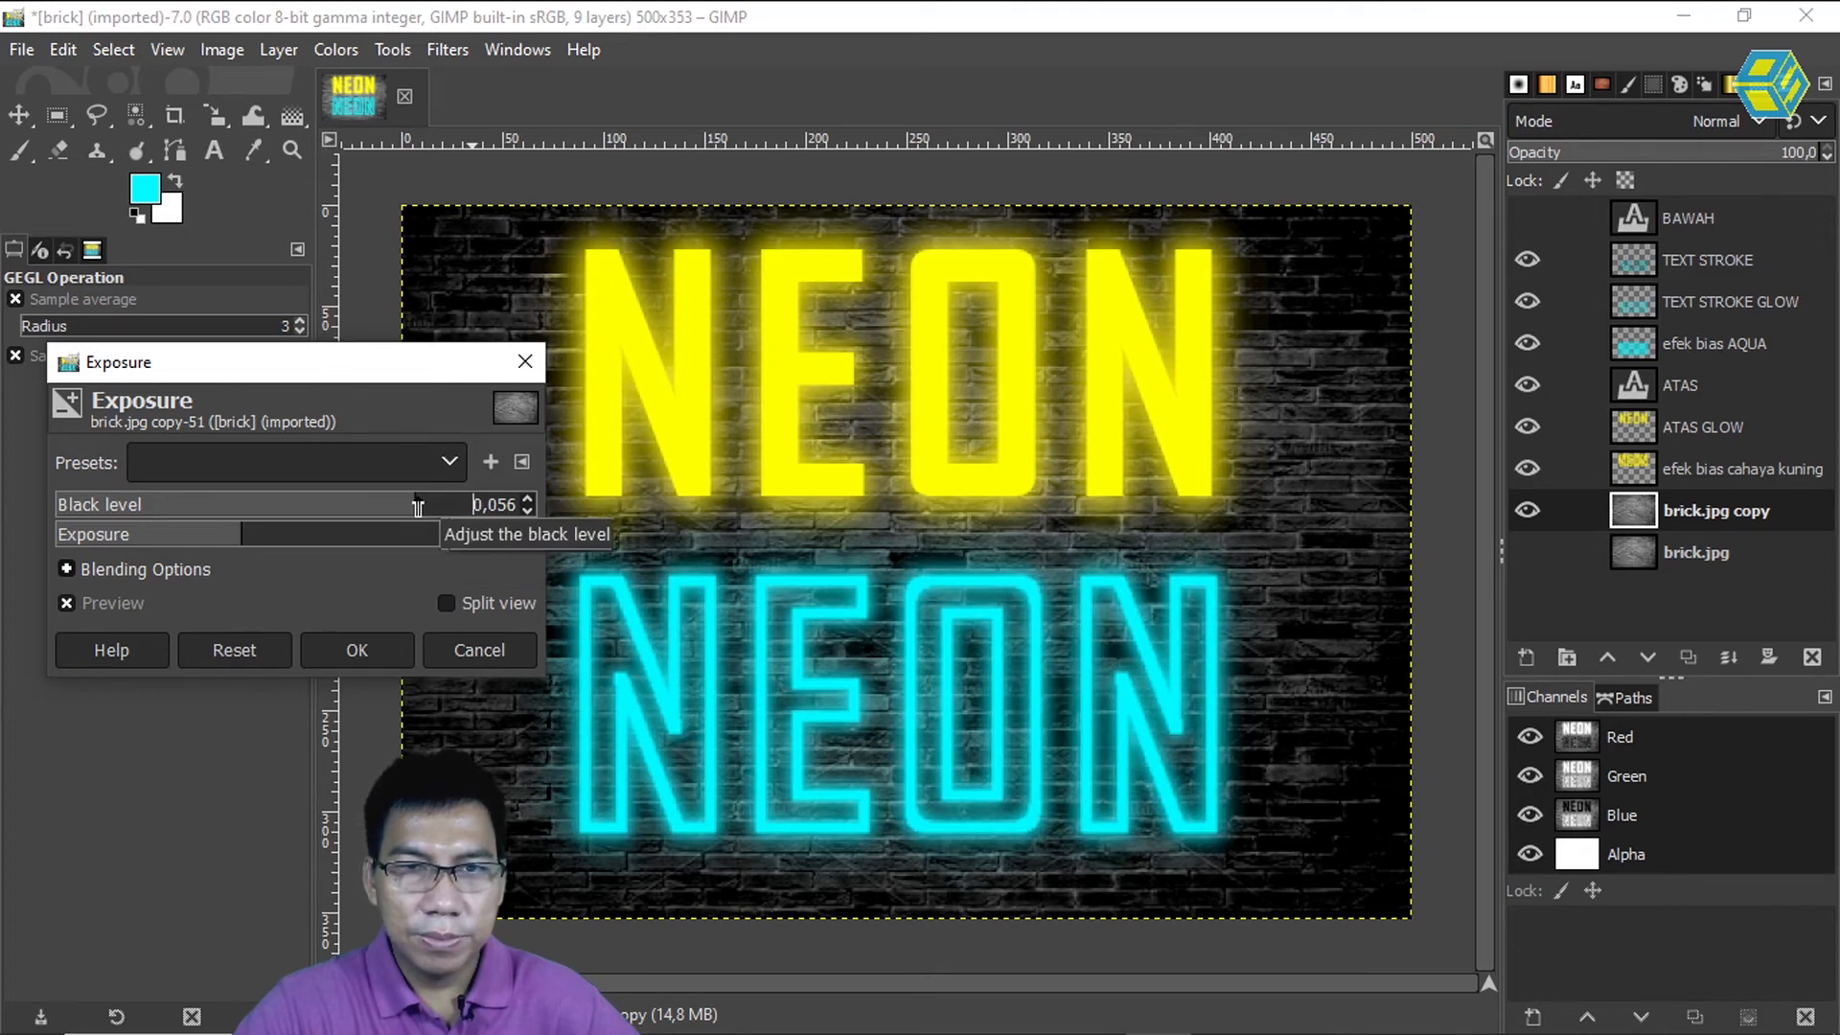
{"action": "left_click", "coordinate": [362, 650]}
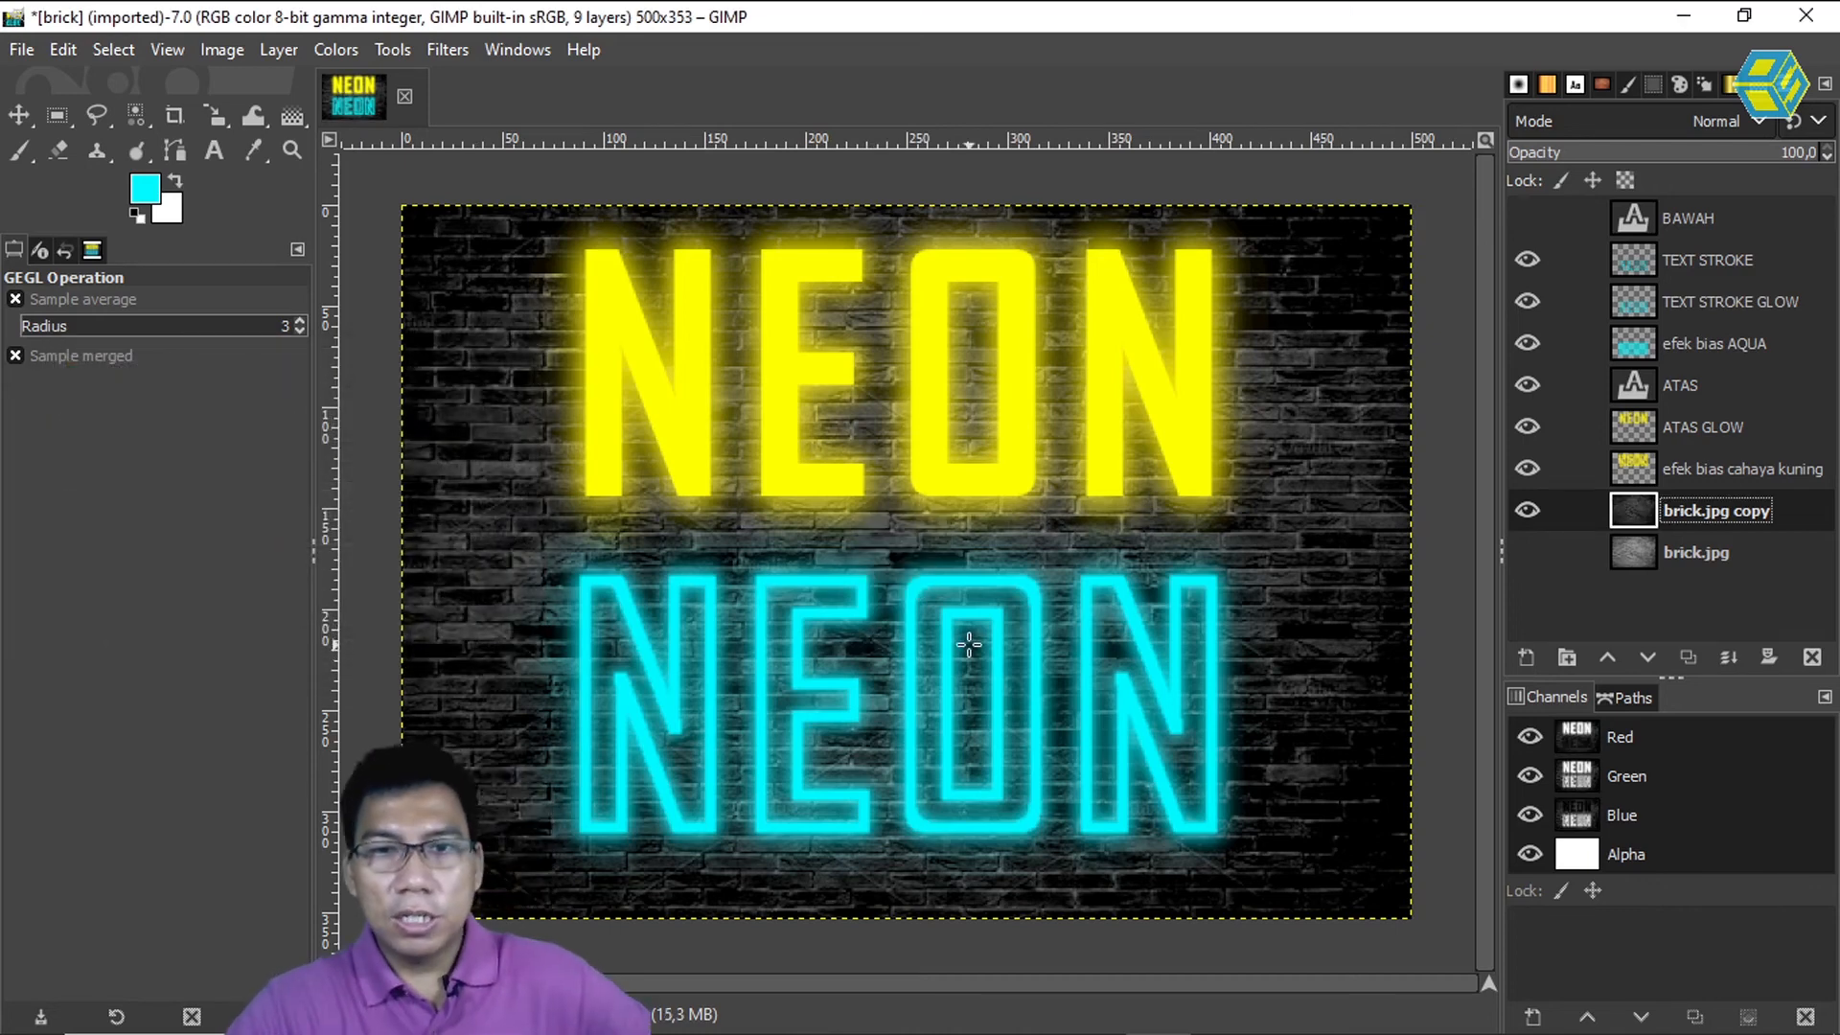
Extend the cyan light around the lower NEON on the efek bias AQUA layer with the paintbrush and set its Force to 45
{"action": "left_click", "coordinate": [1694, 345]}
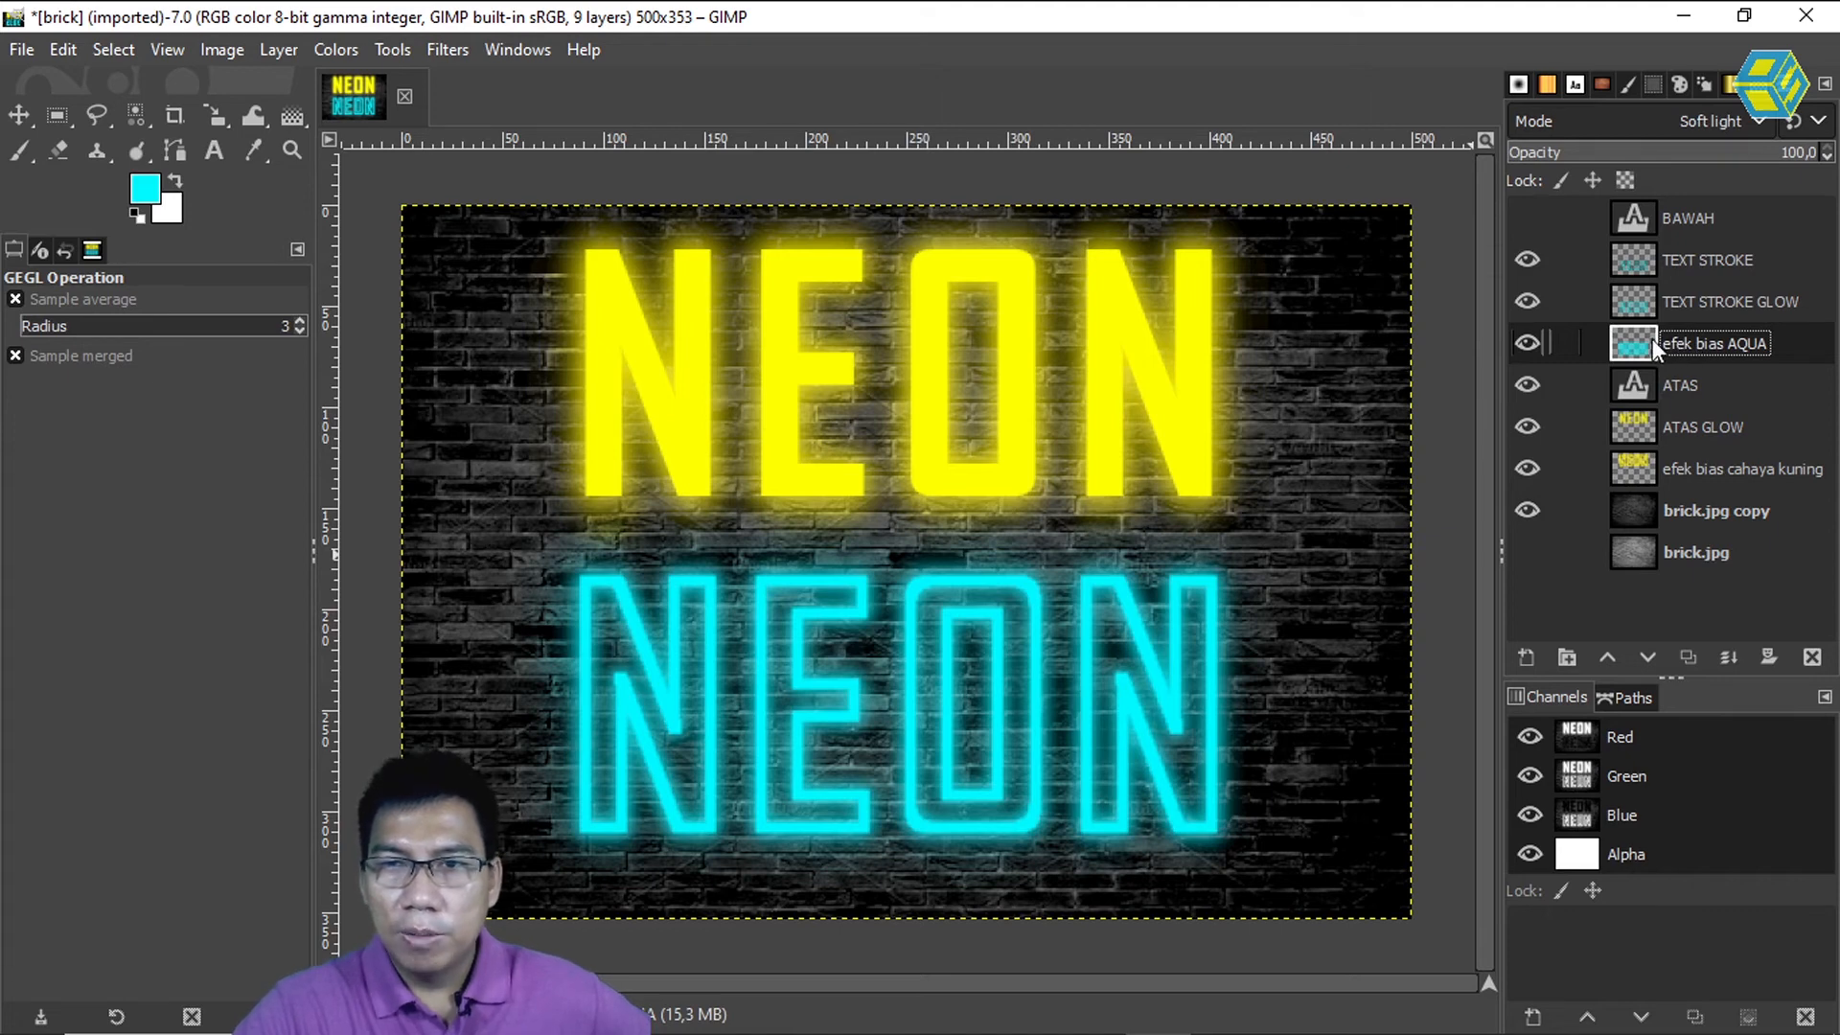
{"action": "left_click", "coordinate": [20, 150]}
{"action": "mouse_move", "coordinate": [596, 575]}
{"action": "left_mouse_down"}
{"action": "mouse_move", "coordinate": [550, 618]}
{"action": "mouse_move", "coordinate": [545, 590]}
{"action": "mouse_move", "coordinate": [554, 778]}
{"action": "left_mouse_up"}
{"action": "mouse_move", "coordinate": [563, 849]}
{"action": "left_mouse_down"}
{"action": "mouse_move", "coordinate": [760, 861]}
{"action": "mouse_move", "coordinate": [869, 853]}
{"action": "mouse_move", "coordinate": [881, 836]}
{"action": "left_mouse_up"}
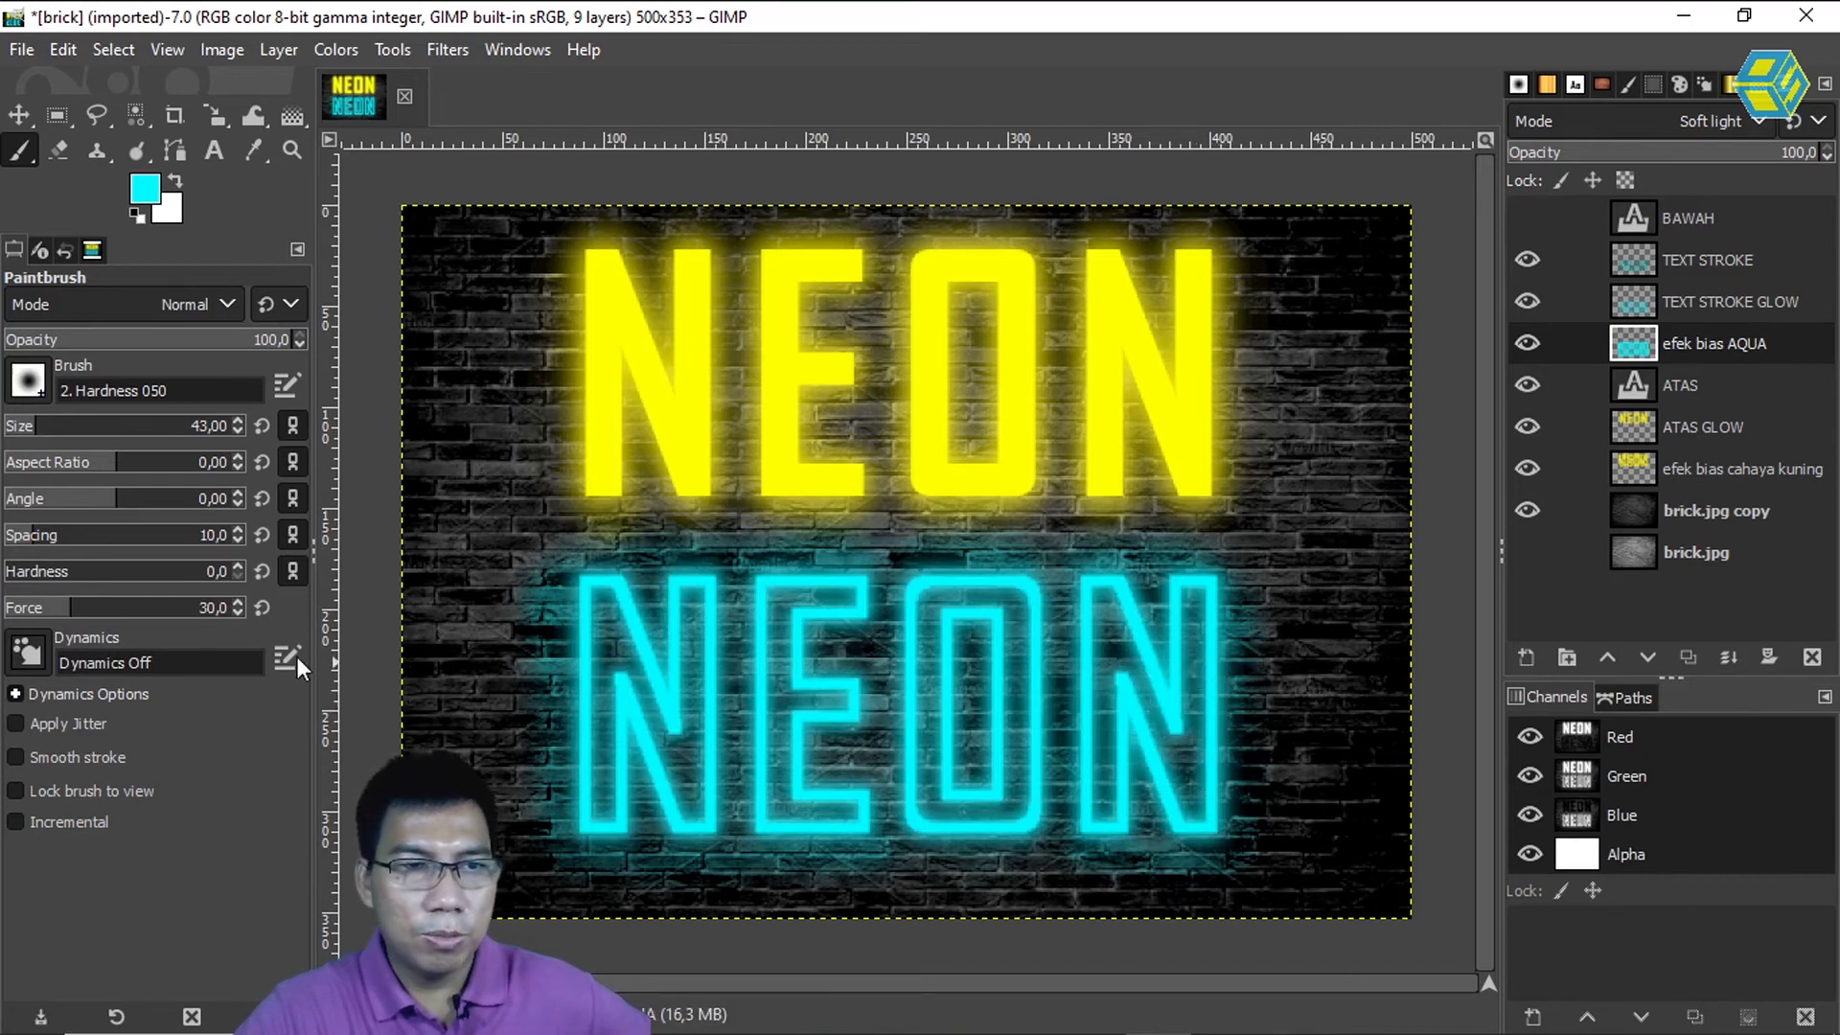
{"action": "left_click_drag", "start_coordinate": [105, 614], "coordinate": [107, 613]}
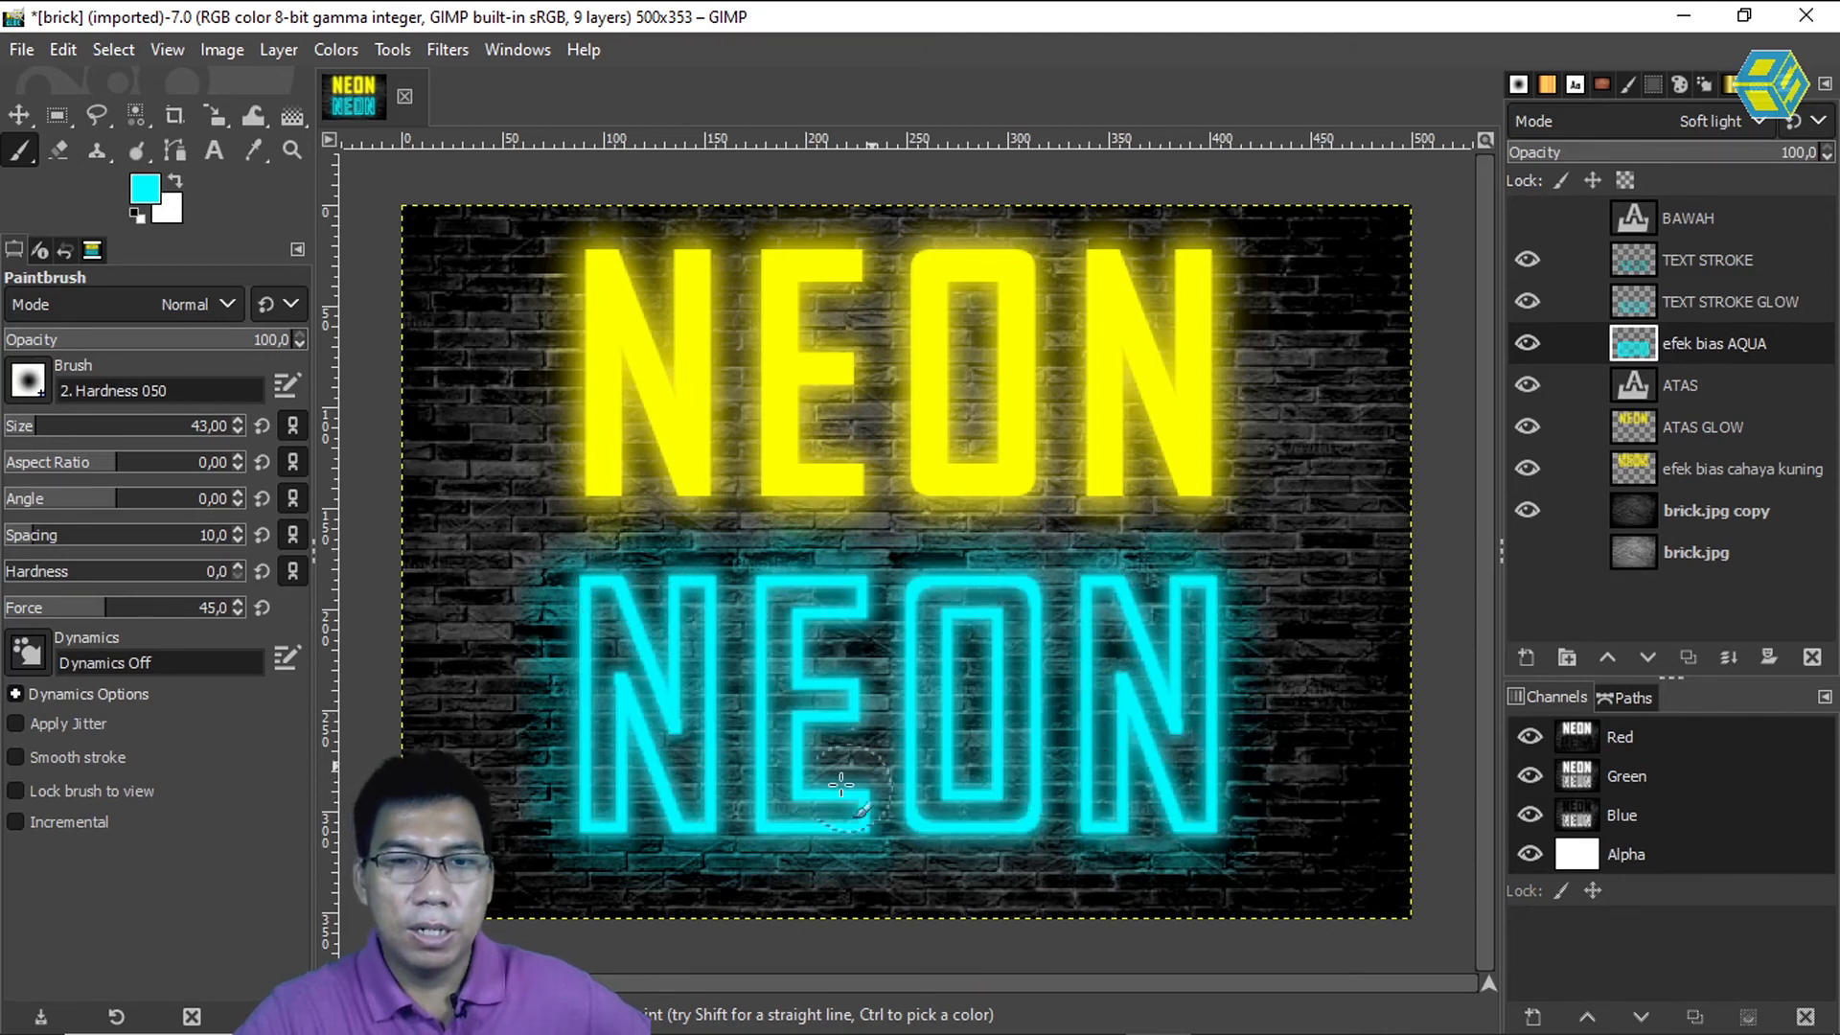
Change the foreground color to yellow and paint more light around the upper NEON on the efek bias cahaya kuning layer
{"action": "left_click", "coordinate": [1658, 464]}
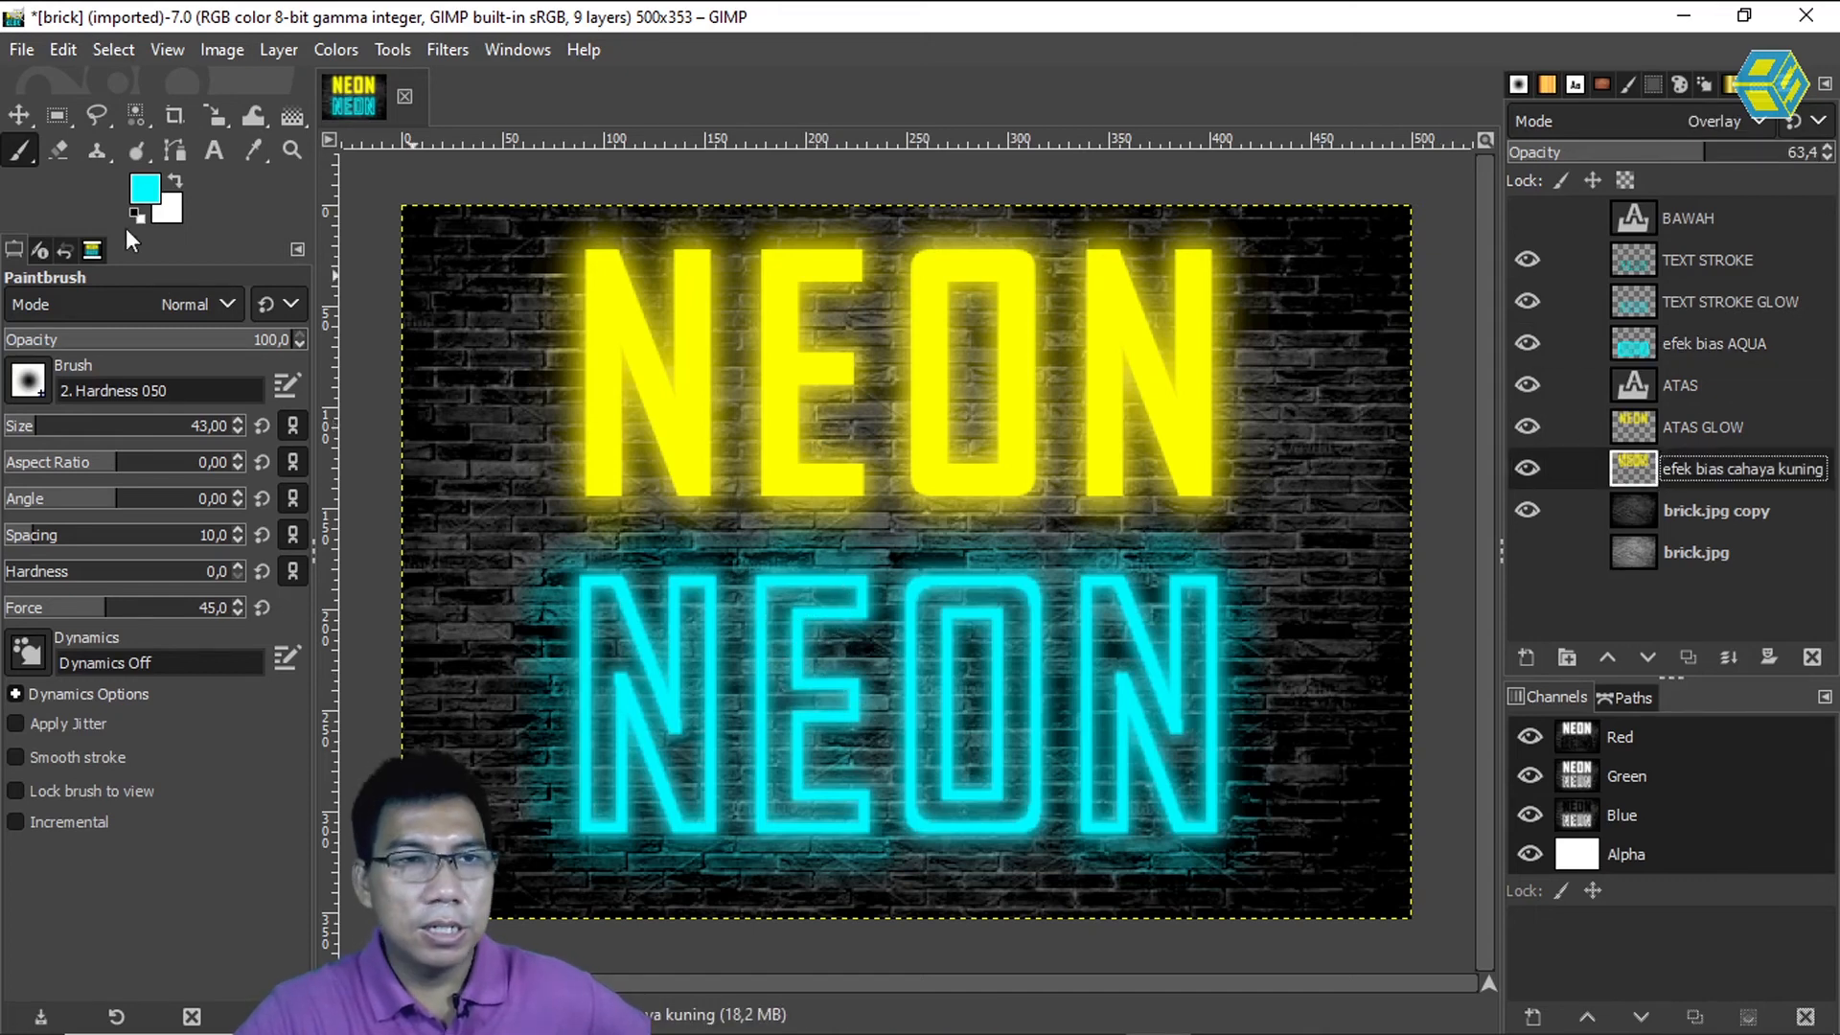
{"action": "left_click", "coordinate": [144, 188]}
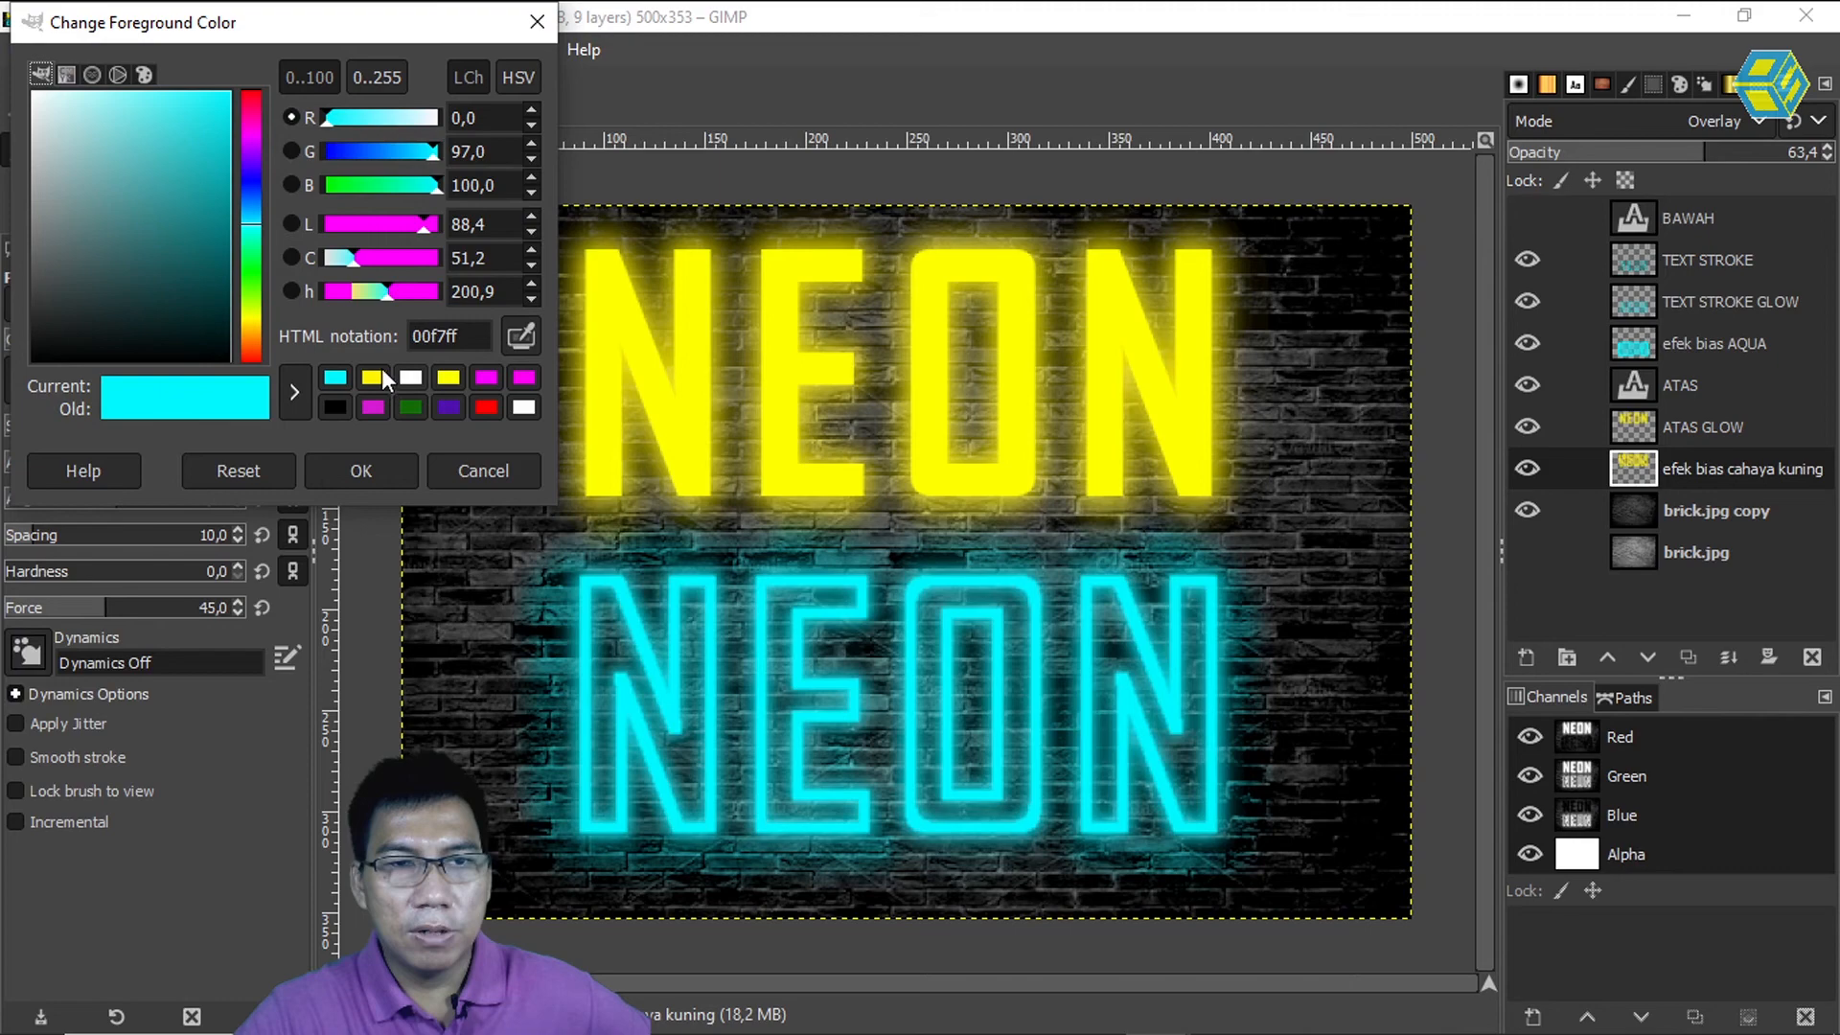
{"action": "left_click", "coordinate": [454, 377]}
{"action": "left_click", "coordinate": [360, 470]}
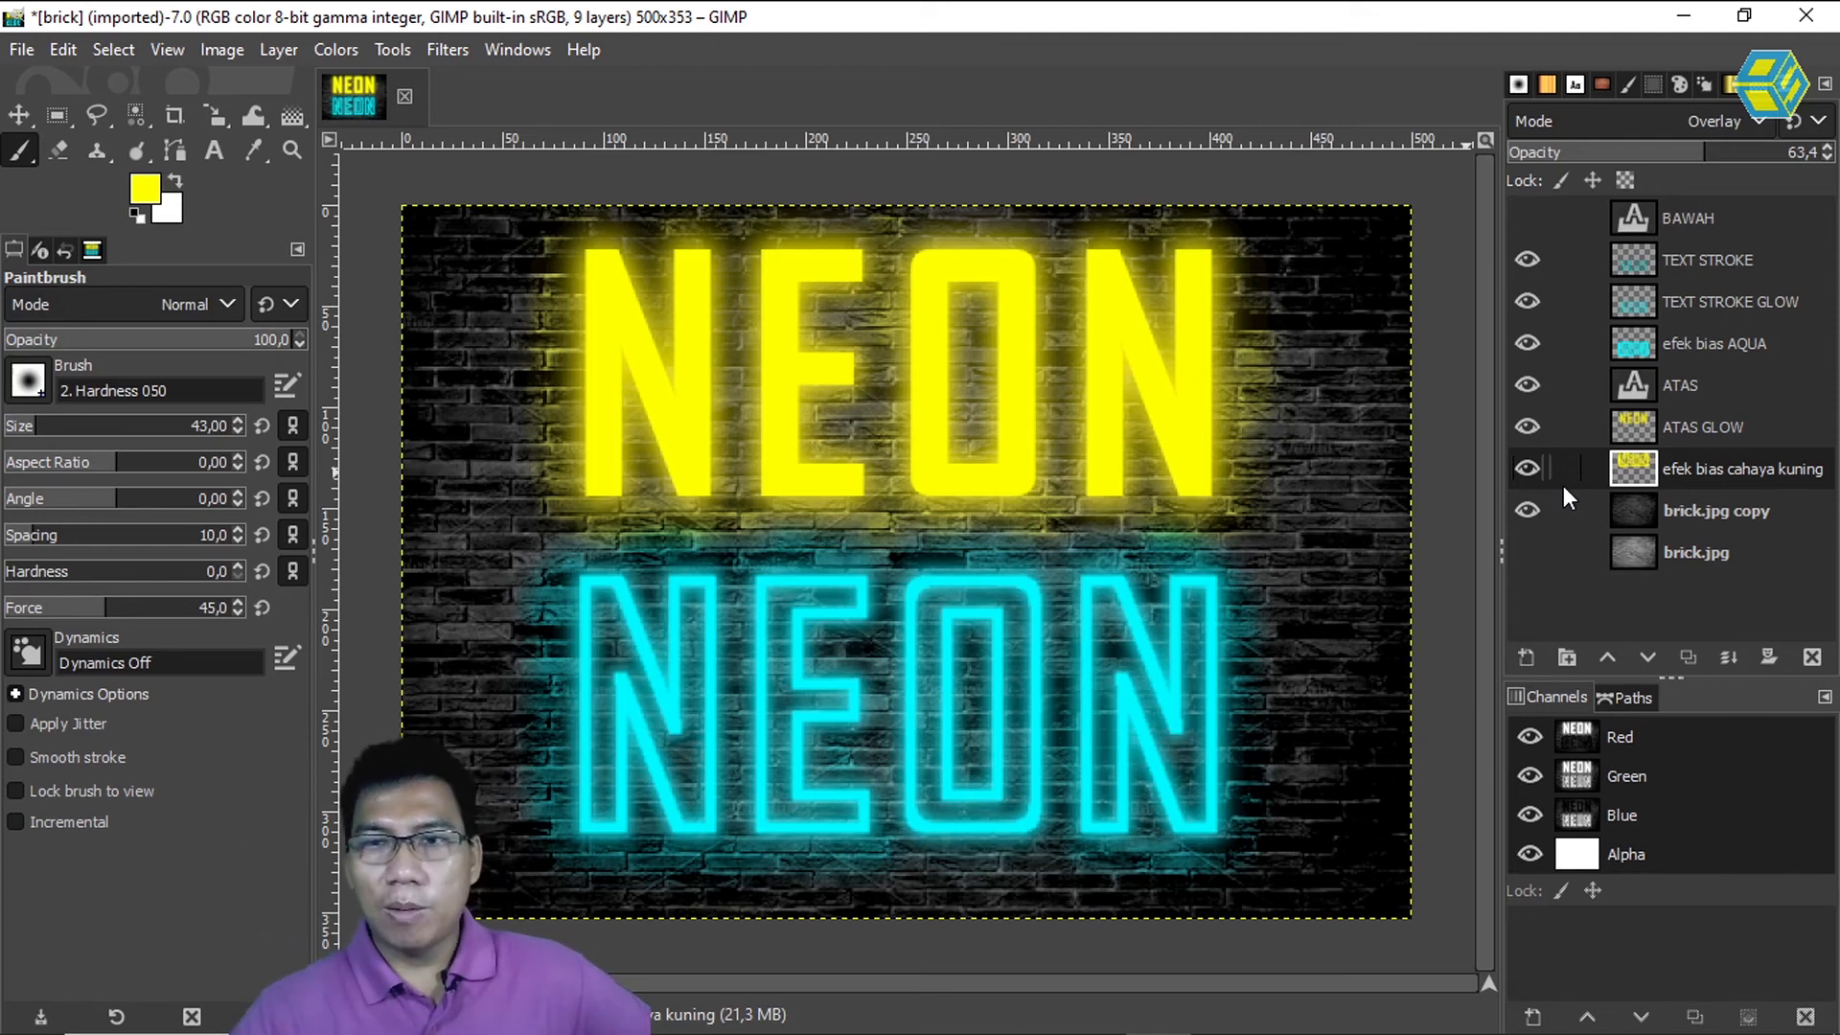
Load the ATAS text layer's alpha as a selection around the upper NEON letters
{"action": "left_click", "coordinate": [1683, 383]}
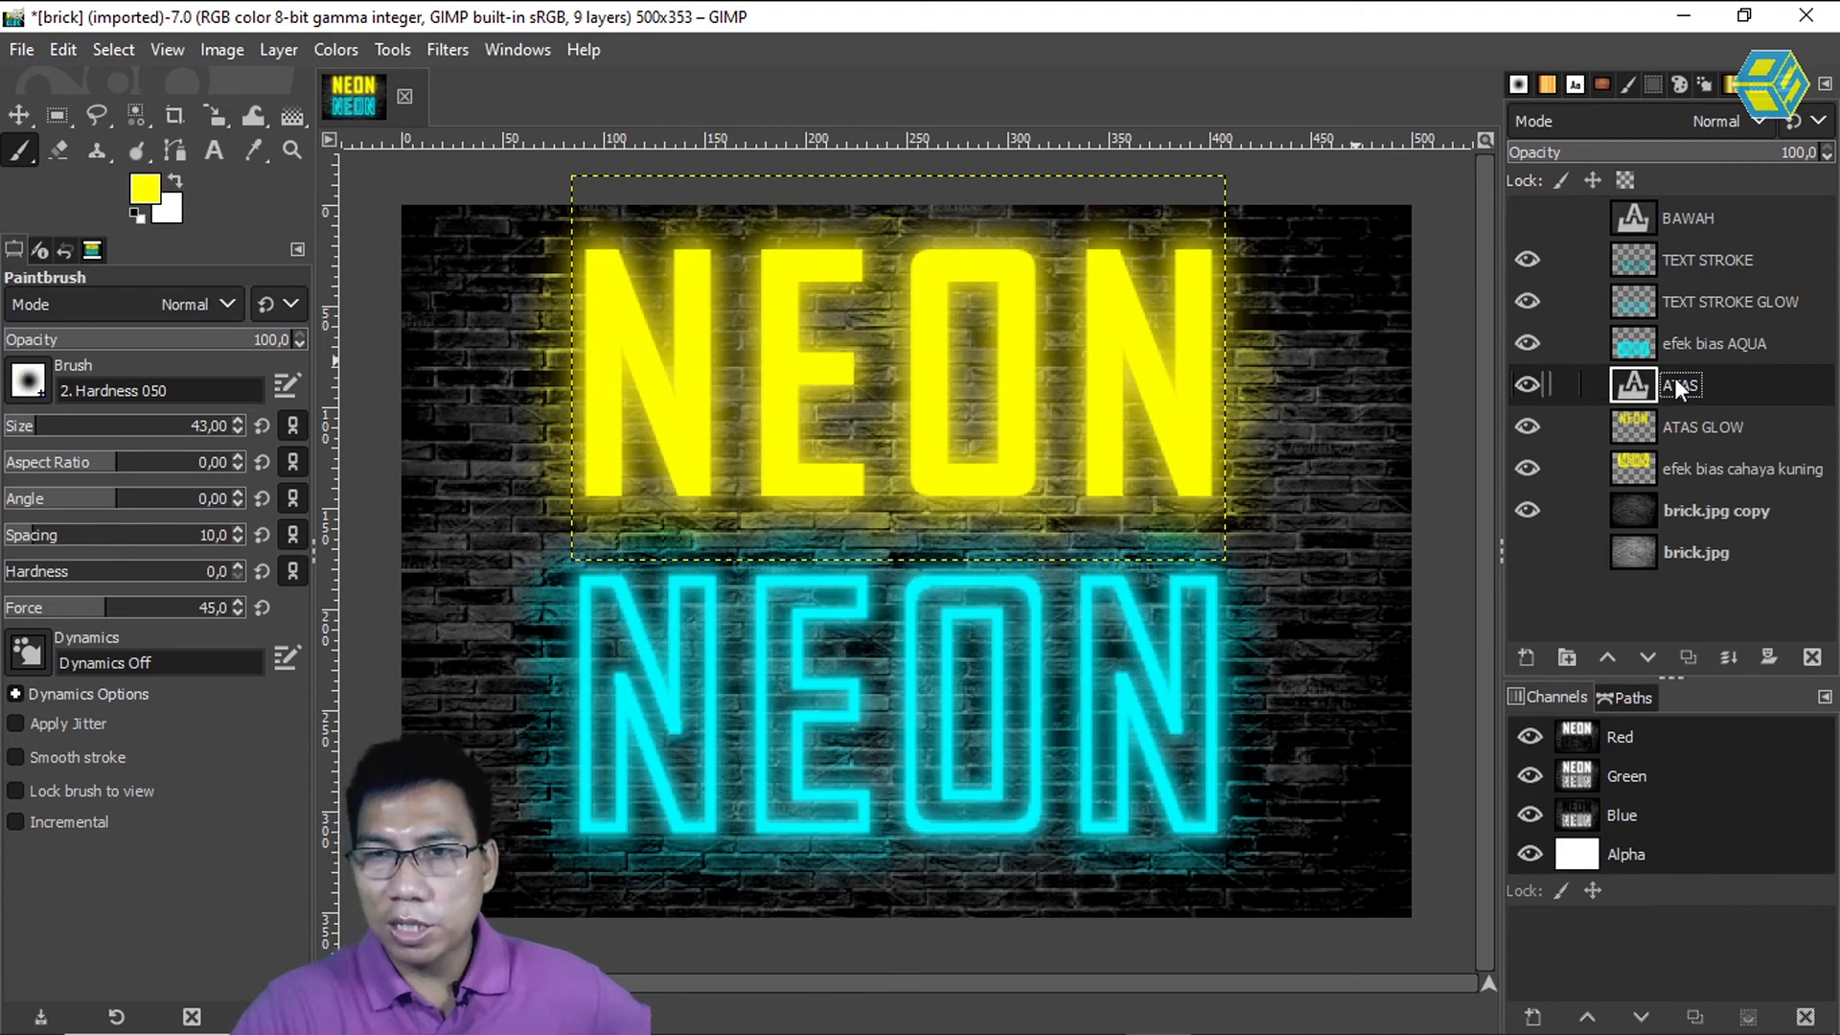
{"action": "right_click", "coordinate": [1633, 387]}
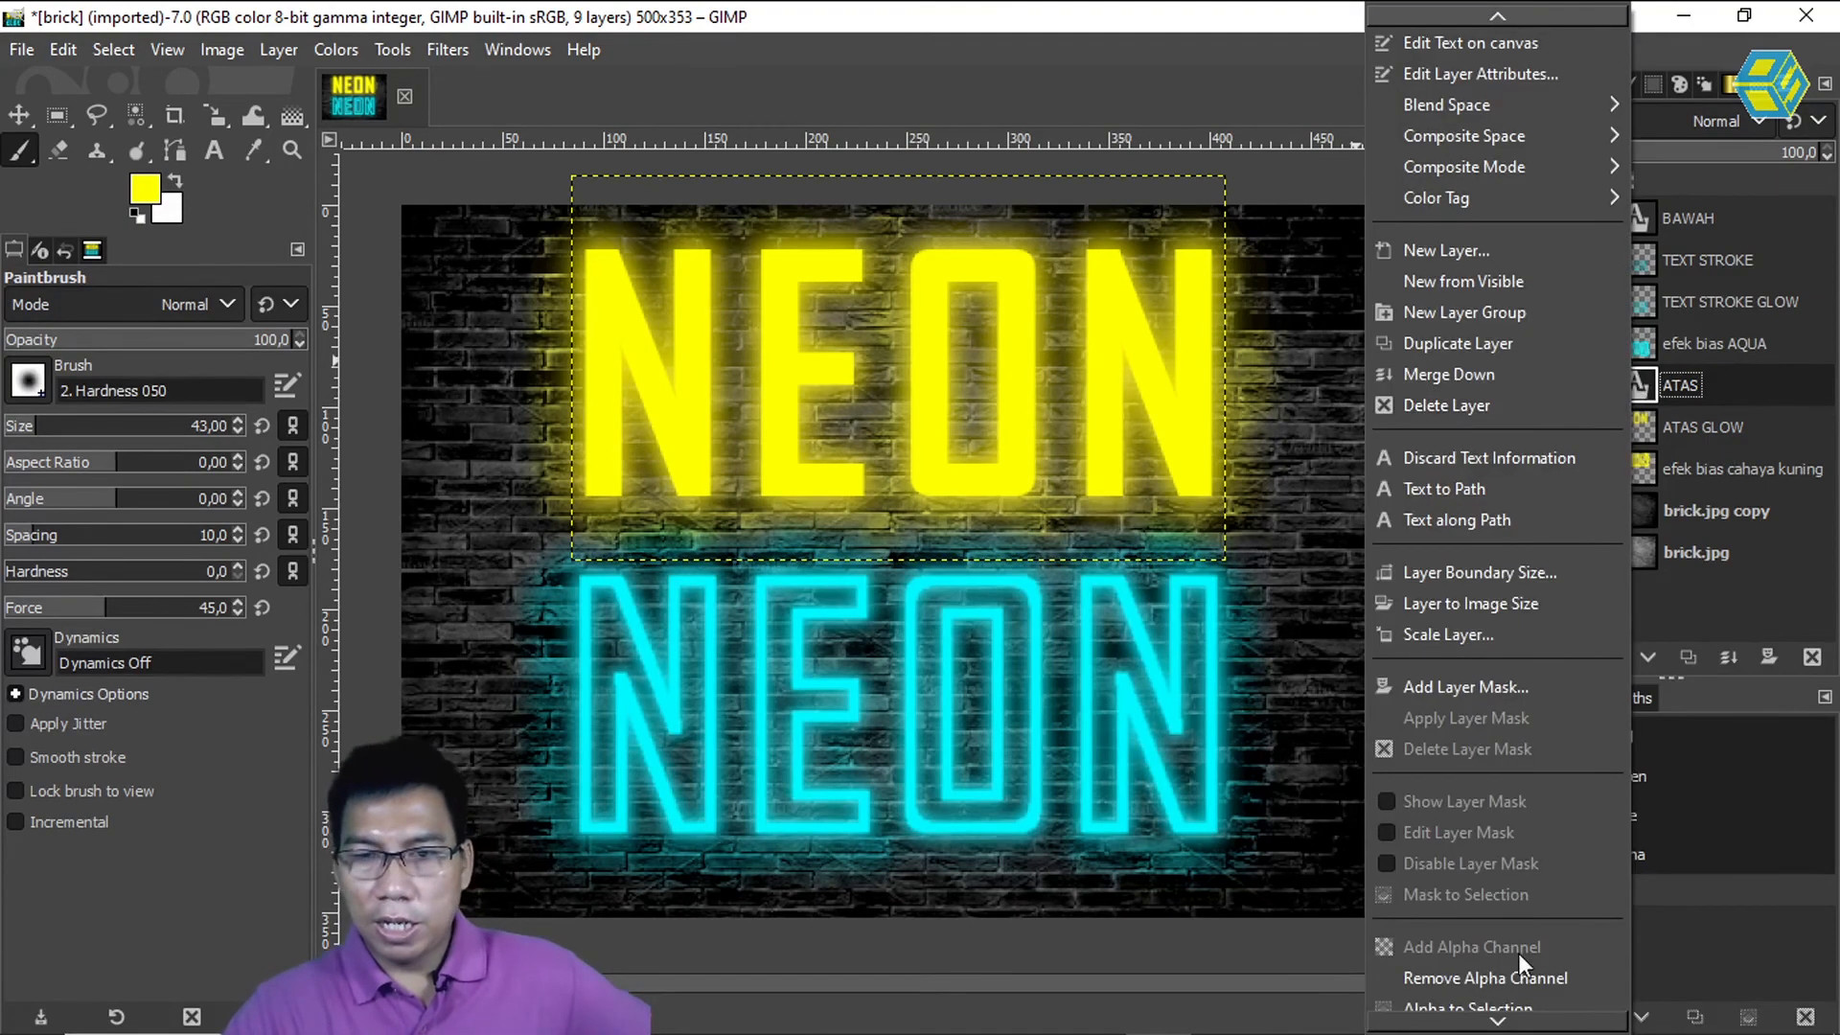
{"action": "left_click", "coordinate": [1512, 1001]}
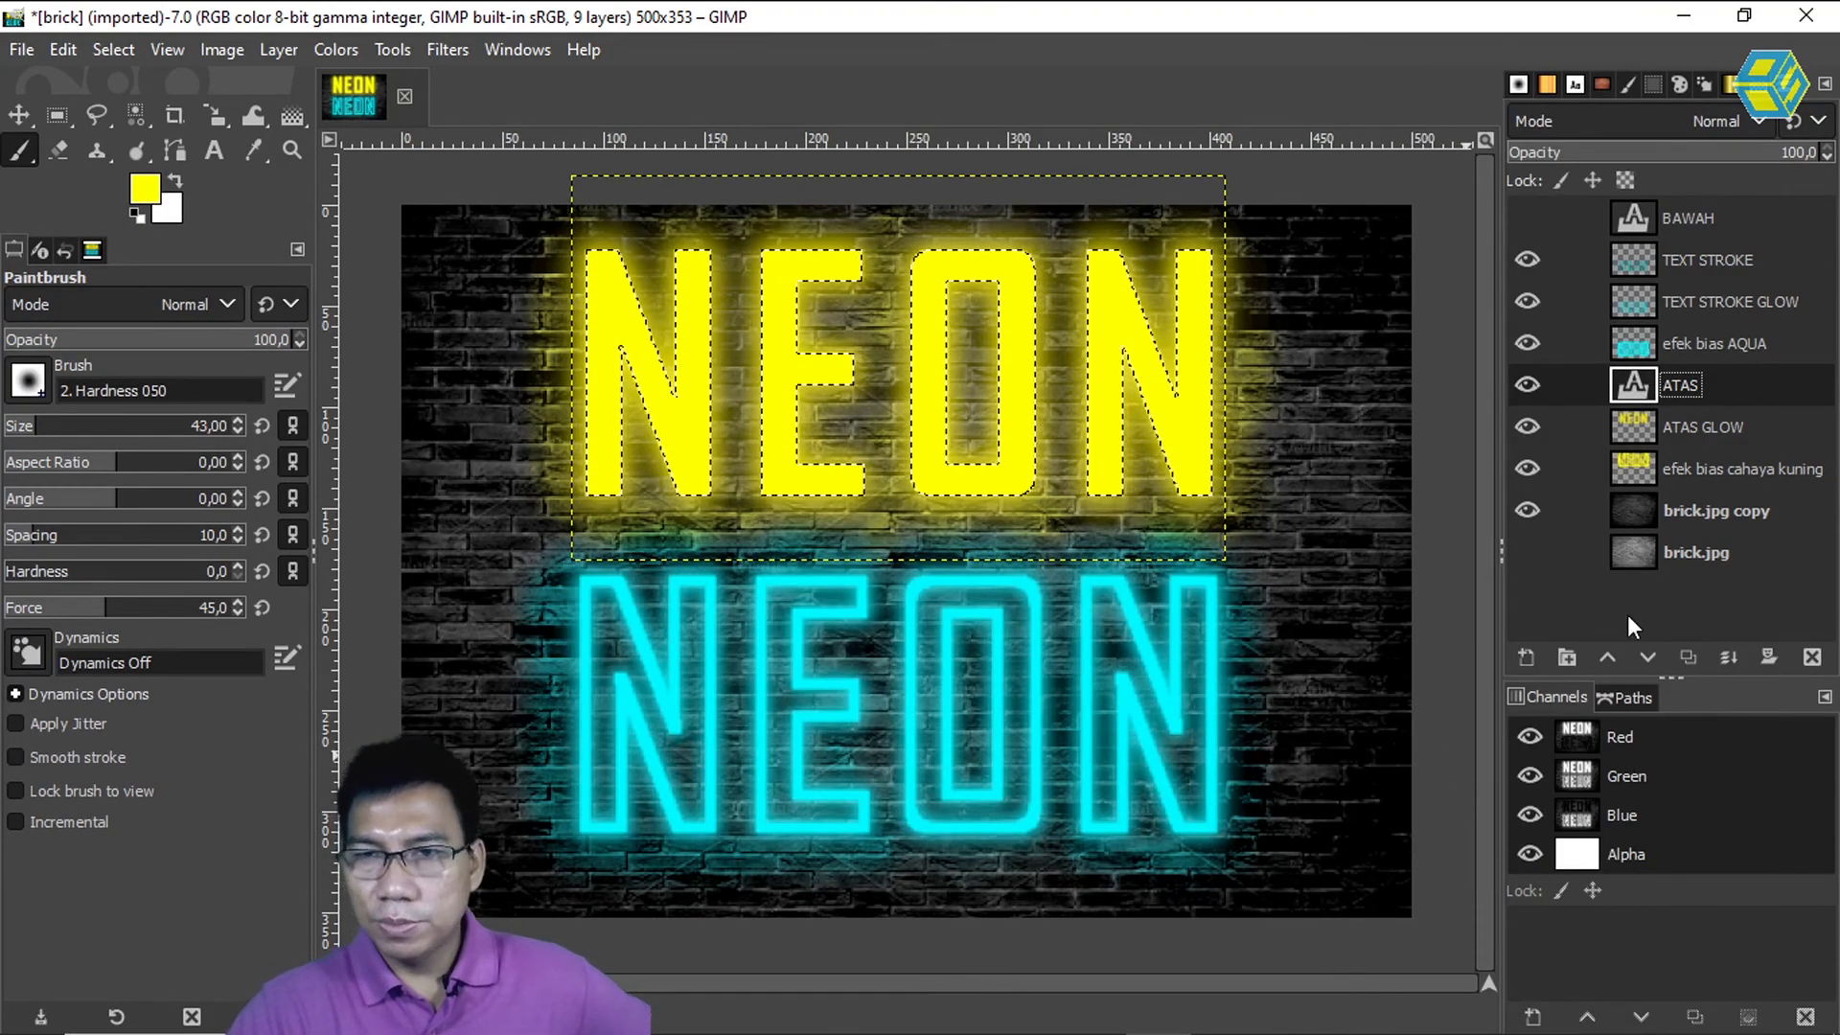
Create a transparent layer named "list putih" directly above the ATAS layer
{"action": "left_click", "coordinate": [1524, 657]}
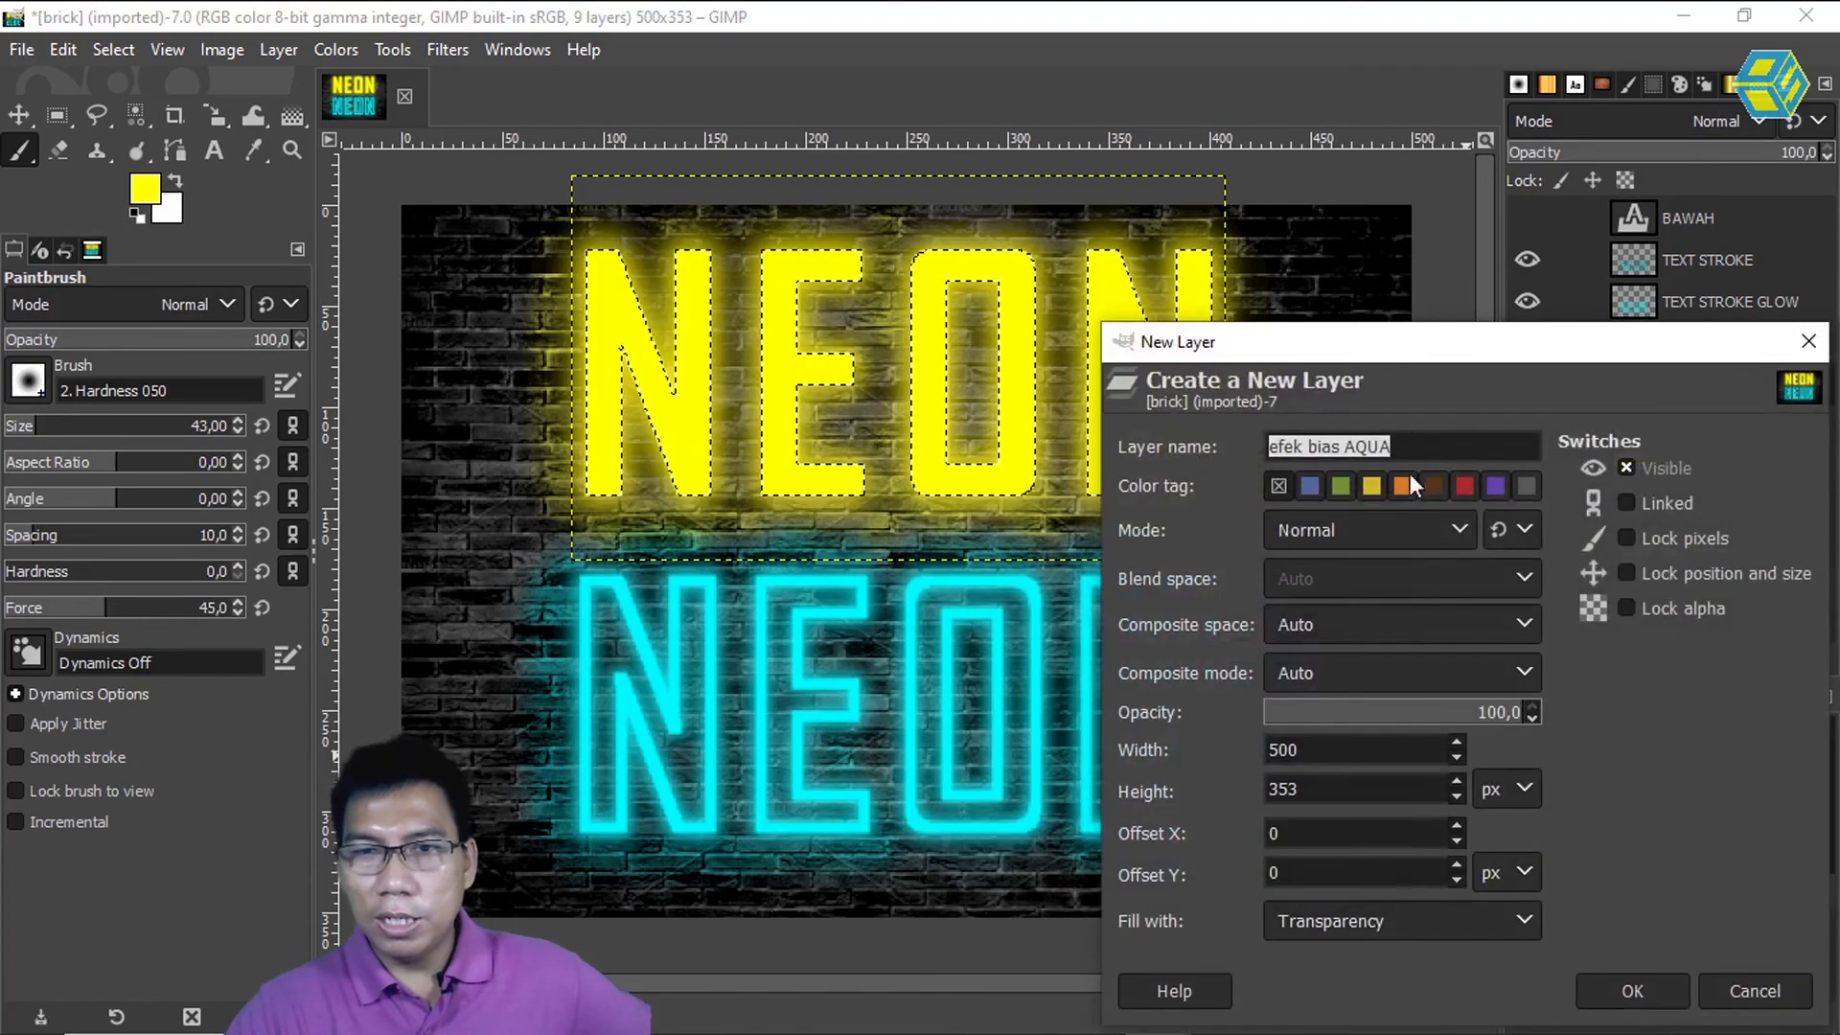
{"action": "left_click", "coordinate": [1428, 449]}
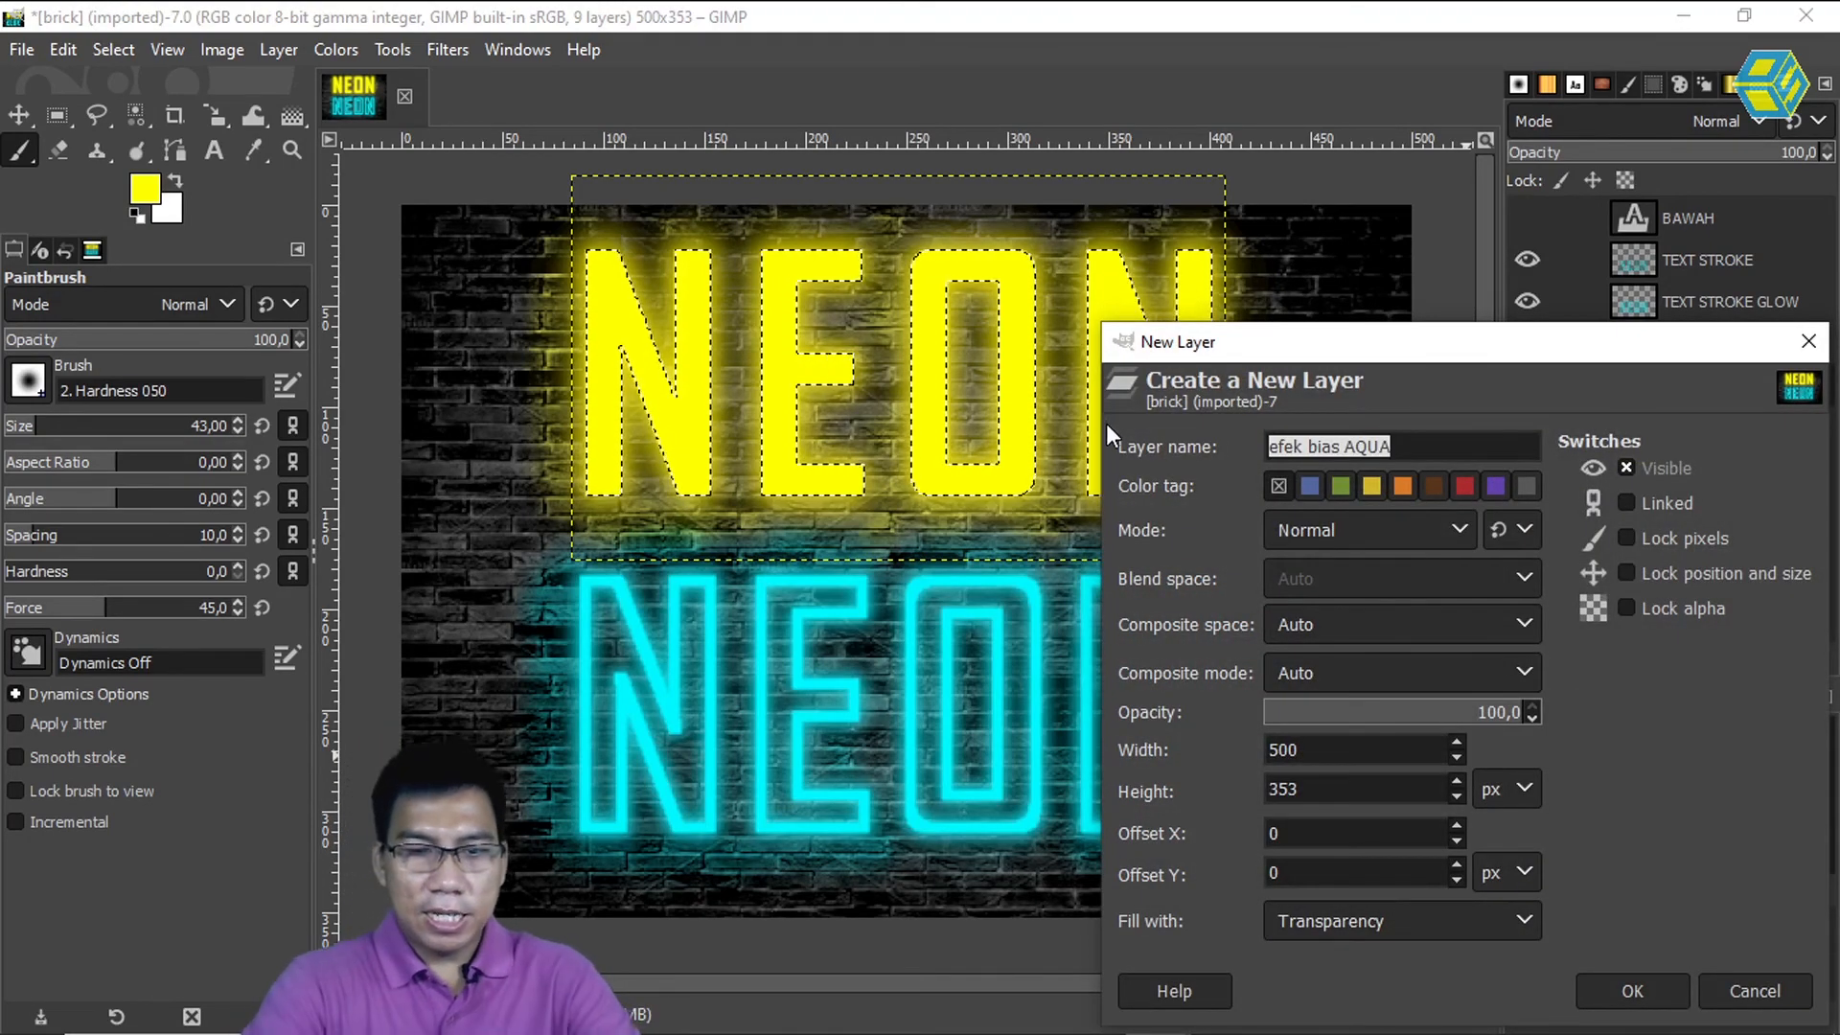
{"action": "key", "text": "ctrl+a"}
{"action": "type", "text": "list put"}
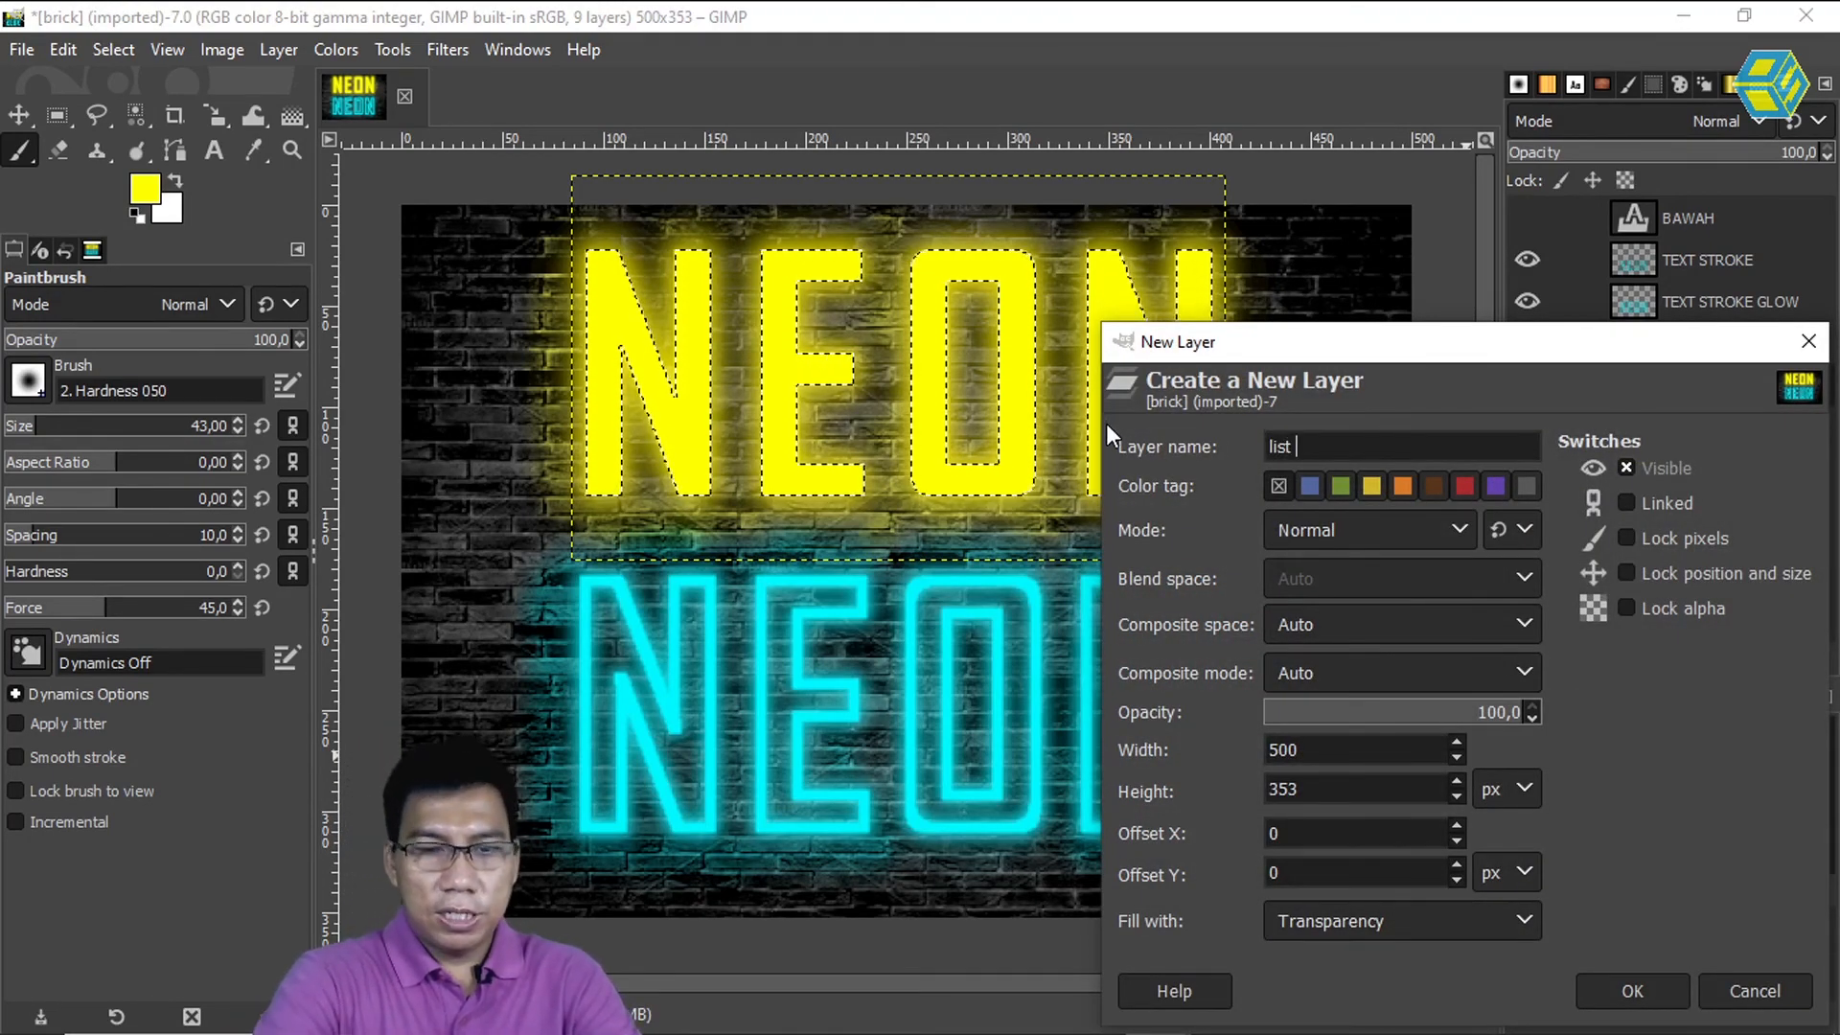
{"action": "type", "text": "ih"}
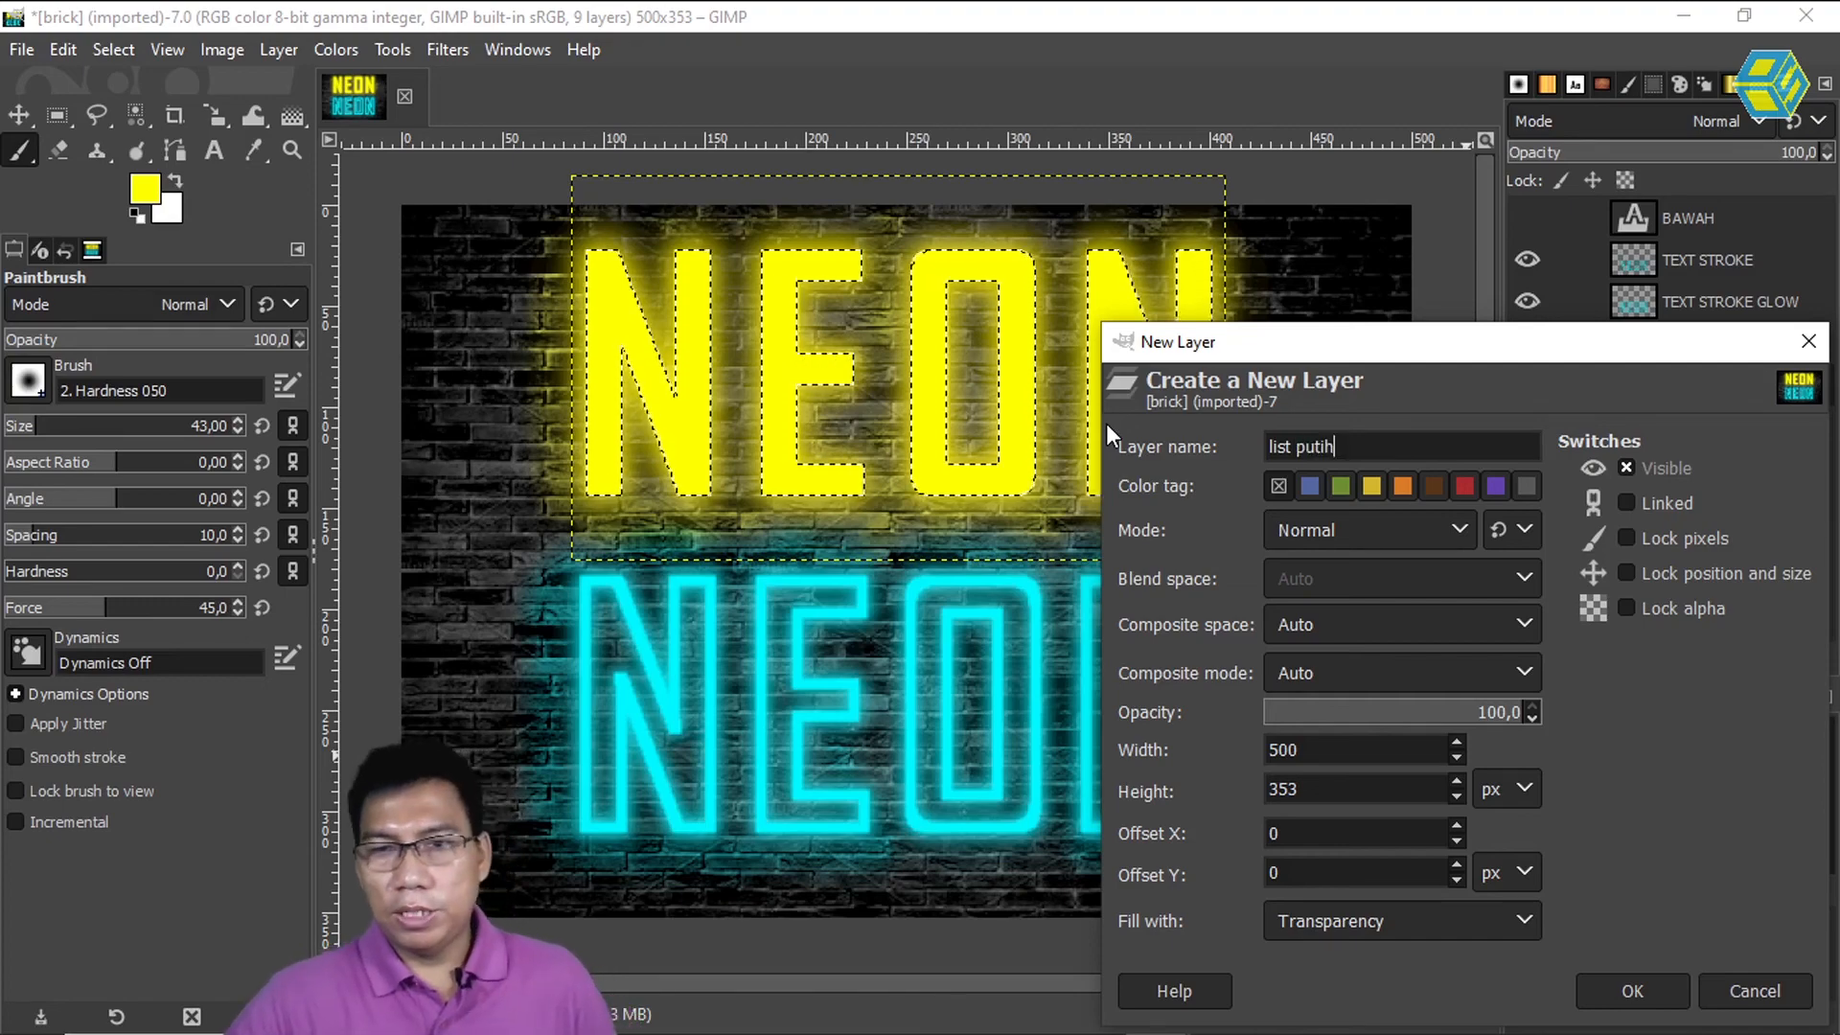
{"action": "left_click", "coordinate": [1657, 998]}
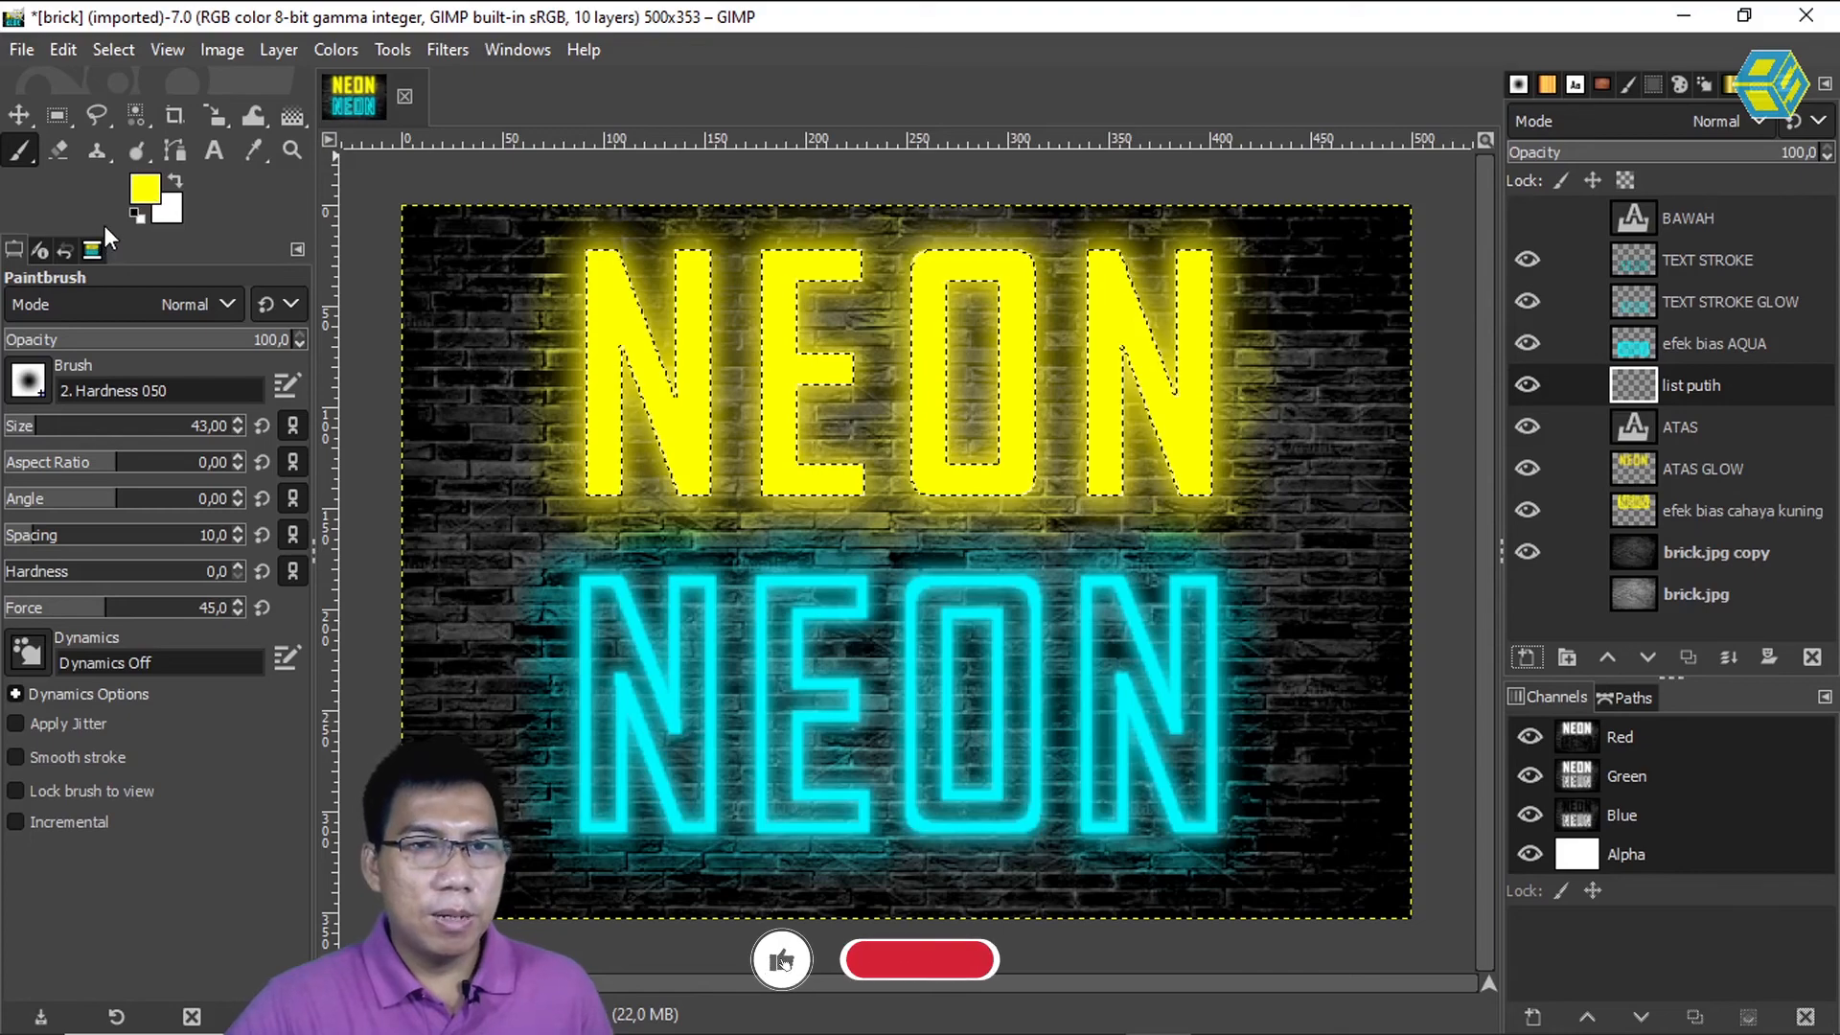
Set the foreground color to white (ffffff)
{"action": "left_click", "coordinate": [67, 52]}
{"action": "left_click", "coordinate": [141, 186]}
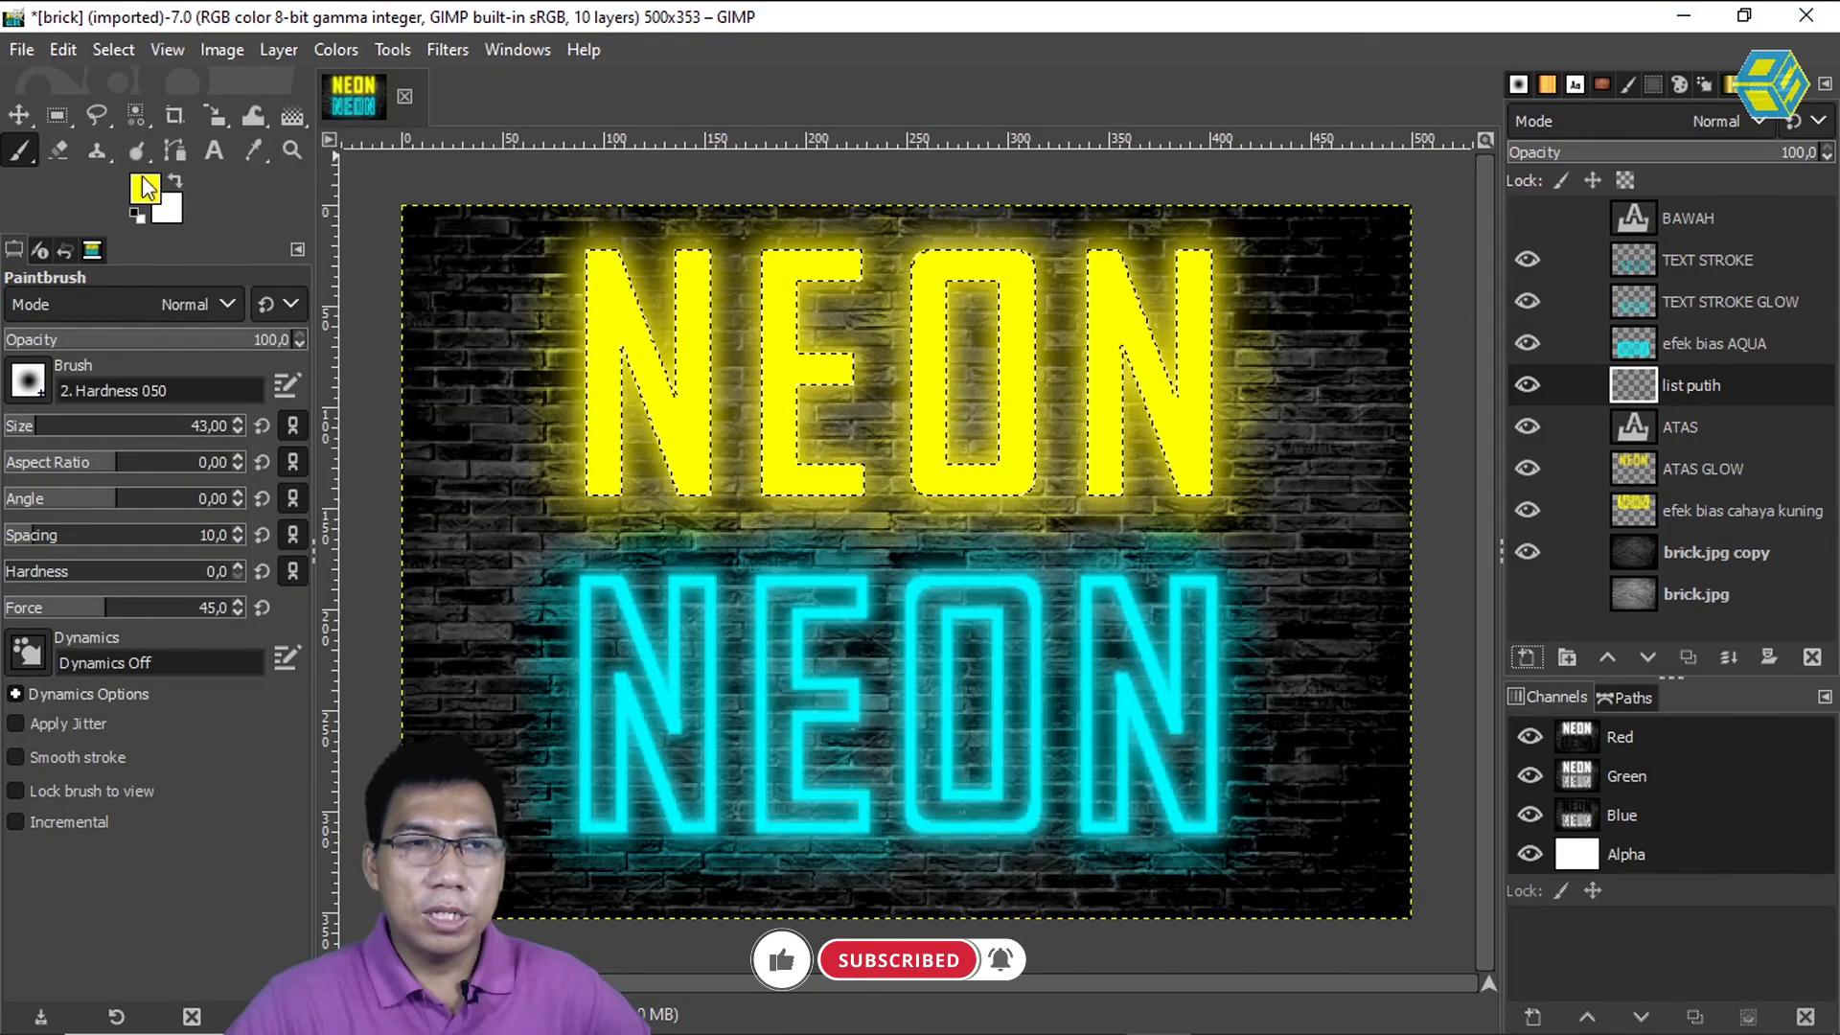
{"action": "left_click", "coordinate": [134, 185]}
{"action": "left_click_drag", "start_coordinate": [138, 188], "coordinate": [33, 92]}
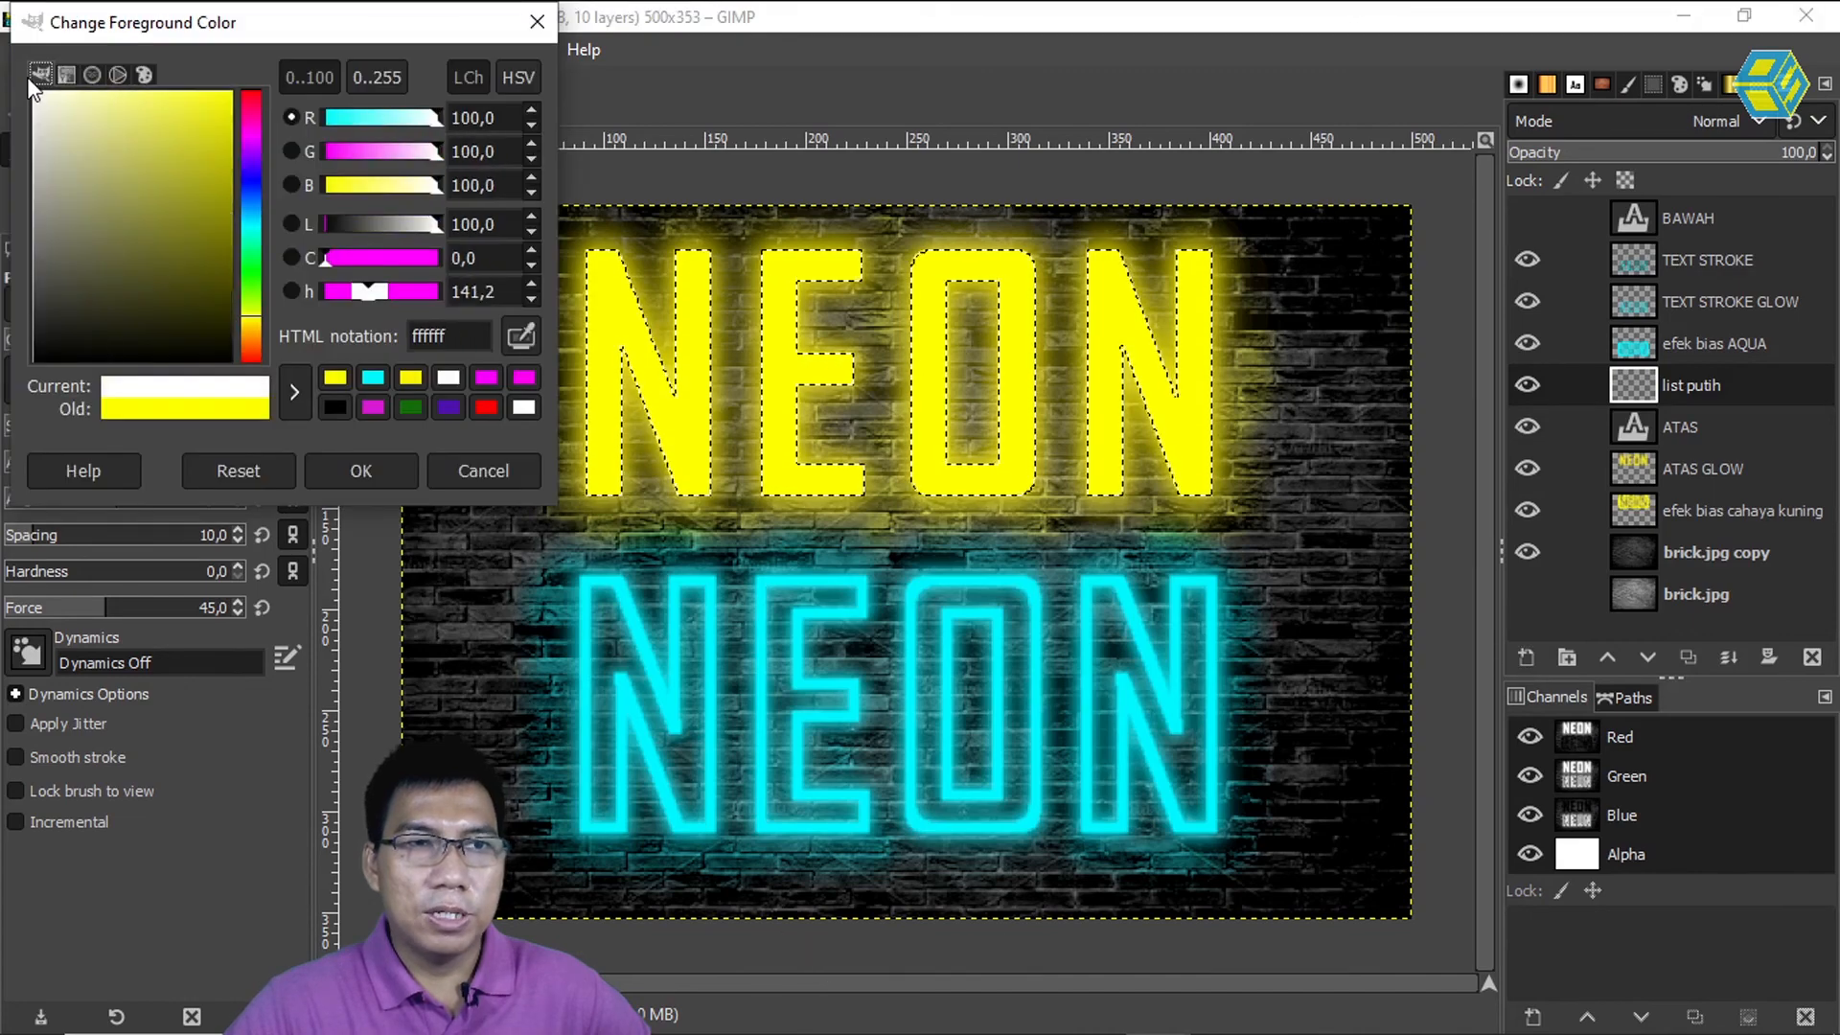
{"action": "left_click", "coordinate": [337, 471]}
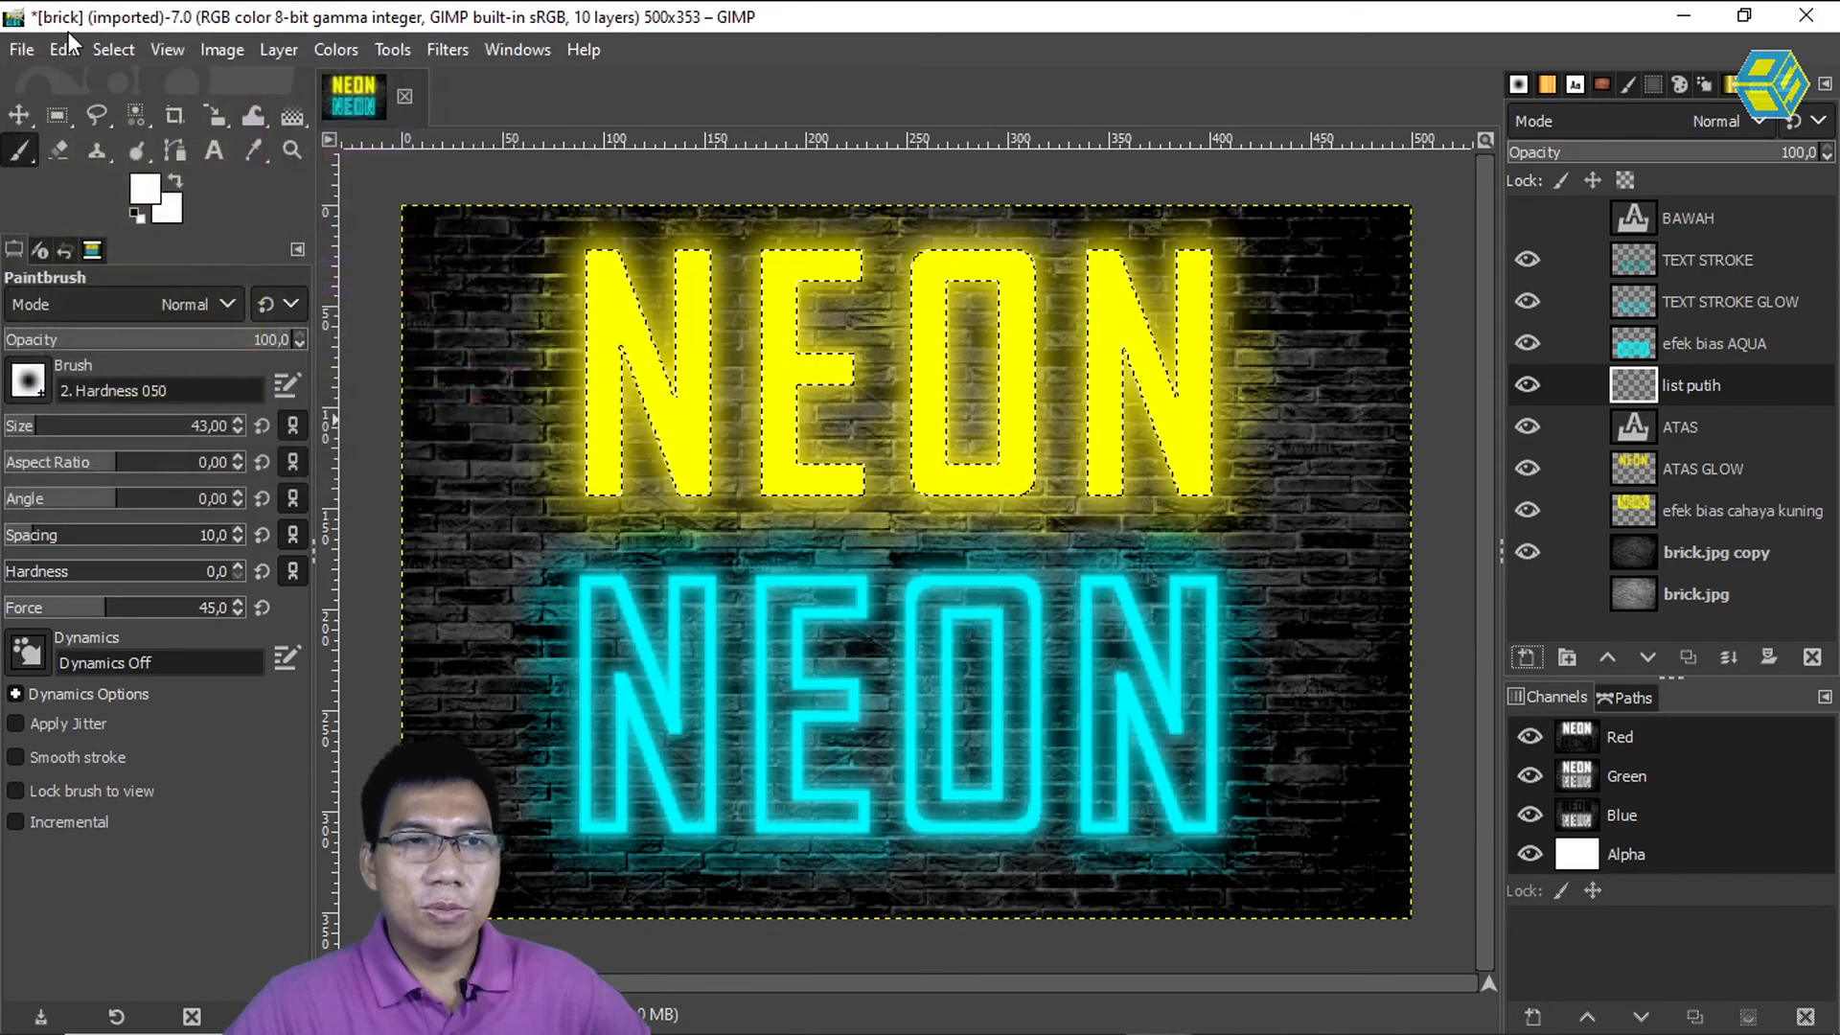
Stroke the upper NEON selection with a 1 px solid white line on the list putih layer, and deselect everything
{"action": "left_click", "coordinate": [63, 49]}
{"action": "left_click", "coordinate": [146, 690]}
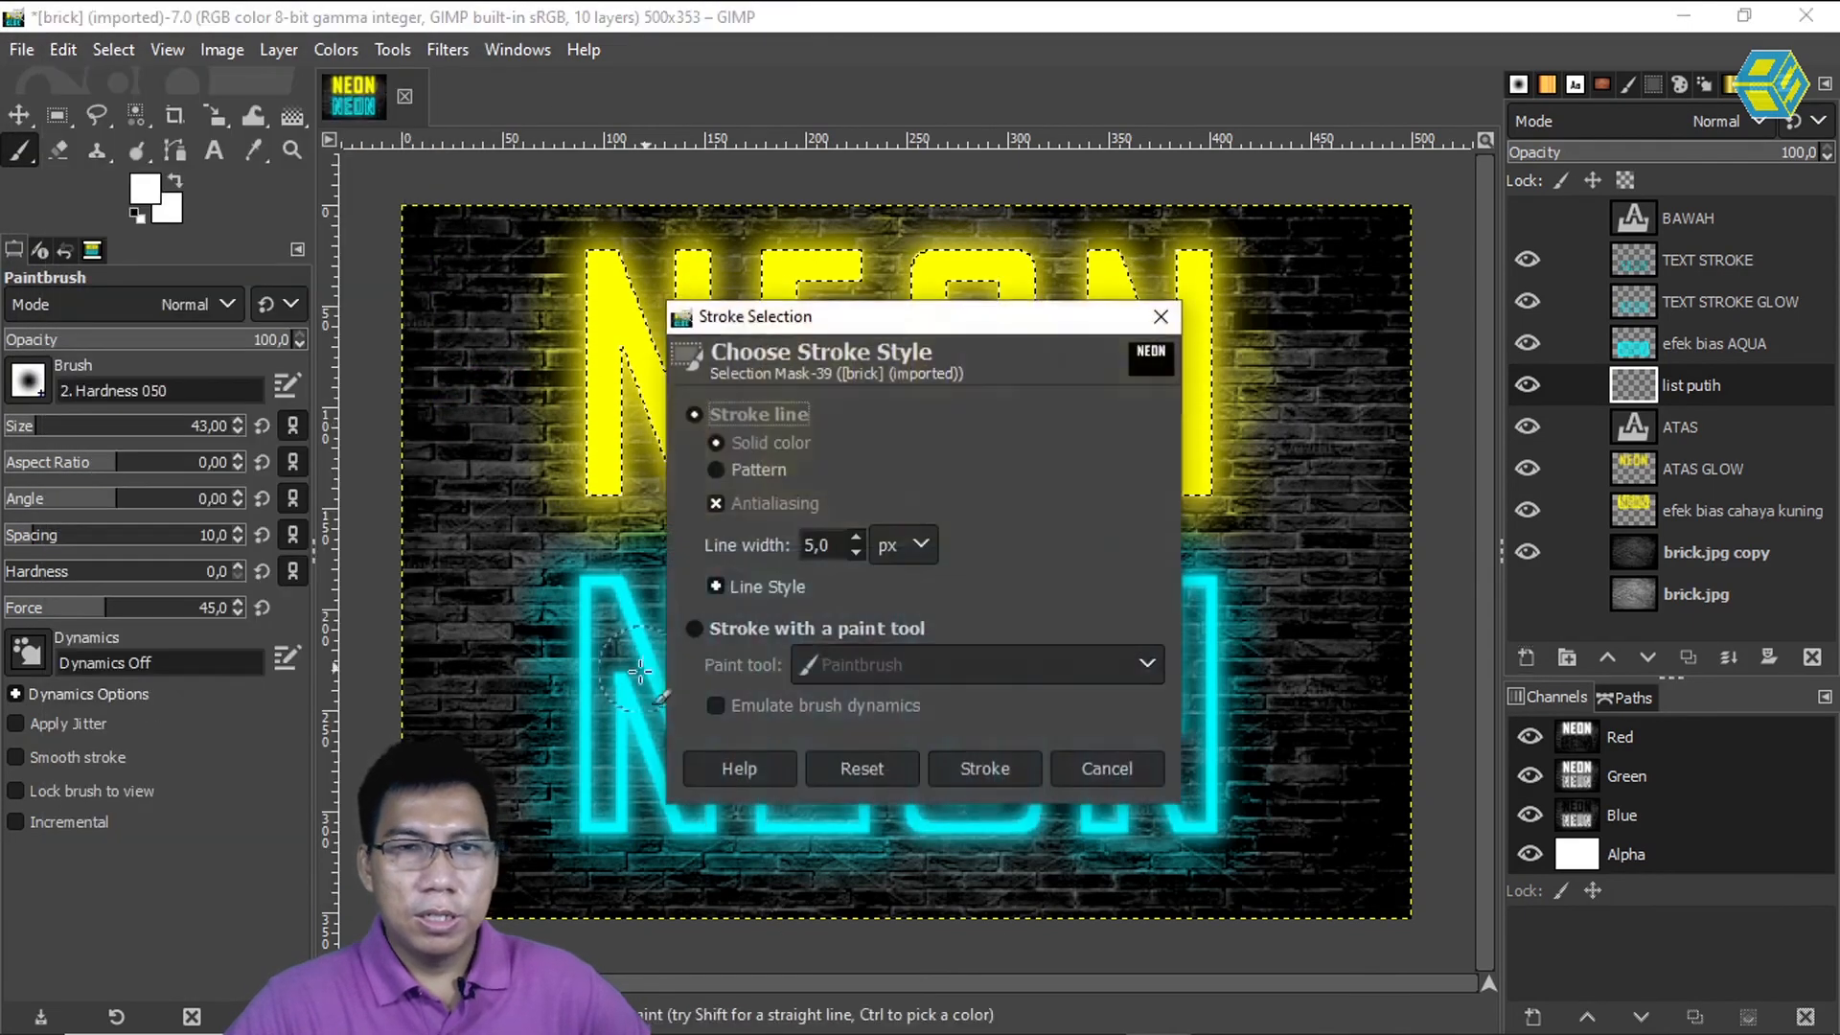
{"action": "left_click_drag", "start_coordinate": [836, 545], "coordinate": [749, 534]}
{"action": "type", "text": "1"}
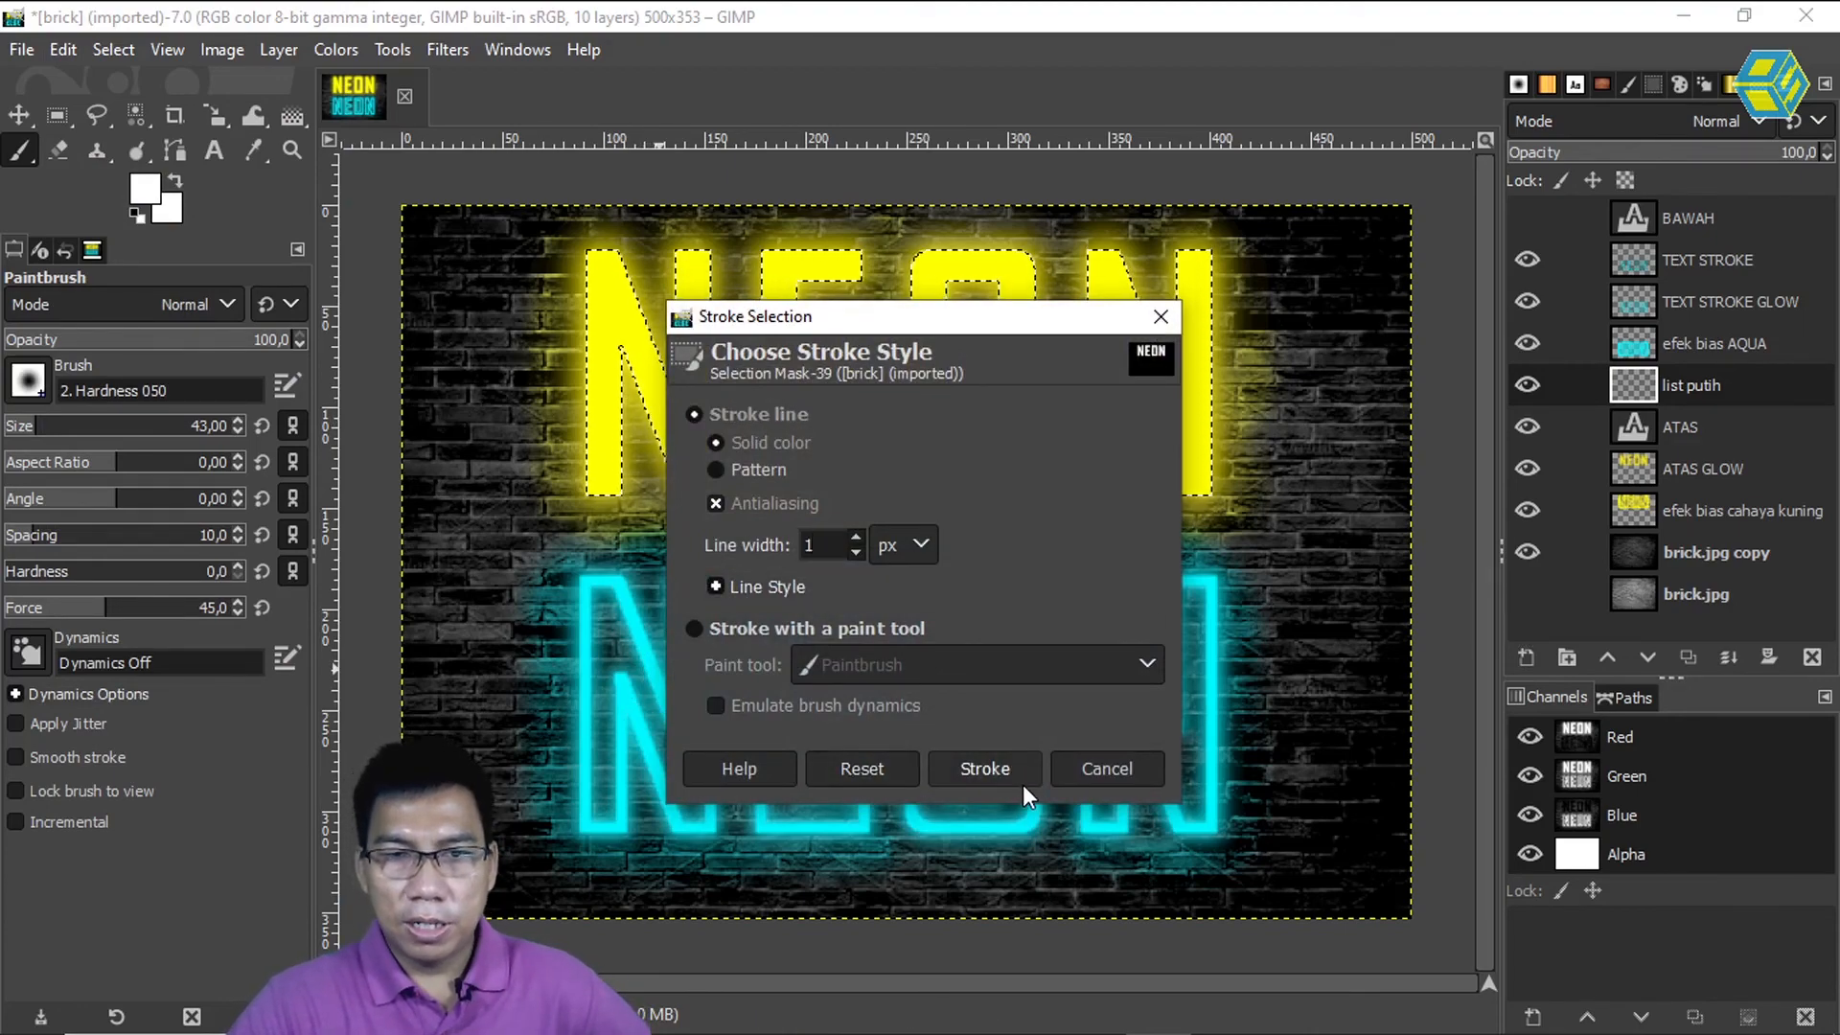
{"action": "left_click", "coordinate": [996, 763]}
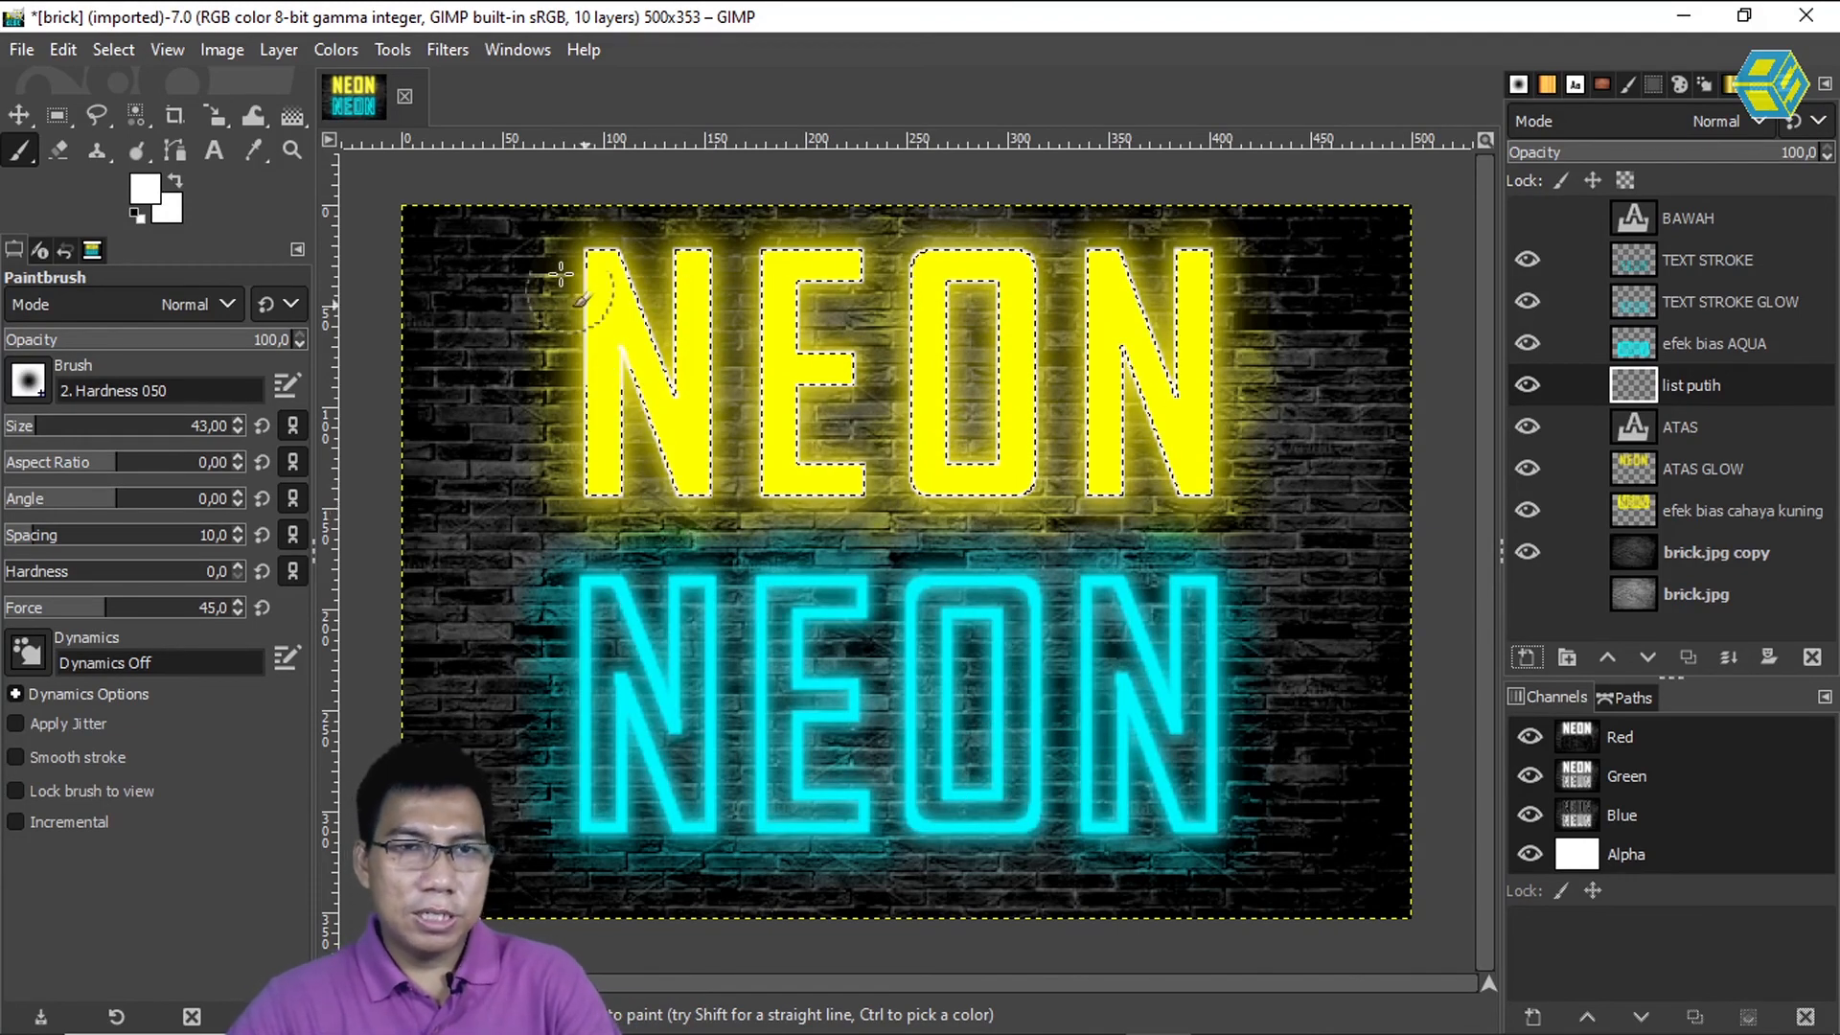
{"action": "key", "text": "ctrl+shift+a"}
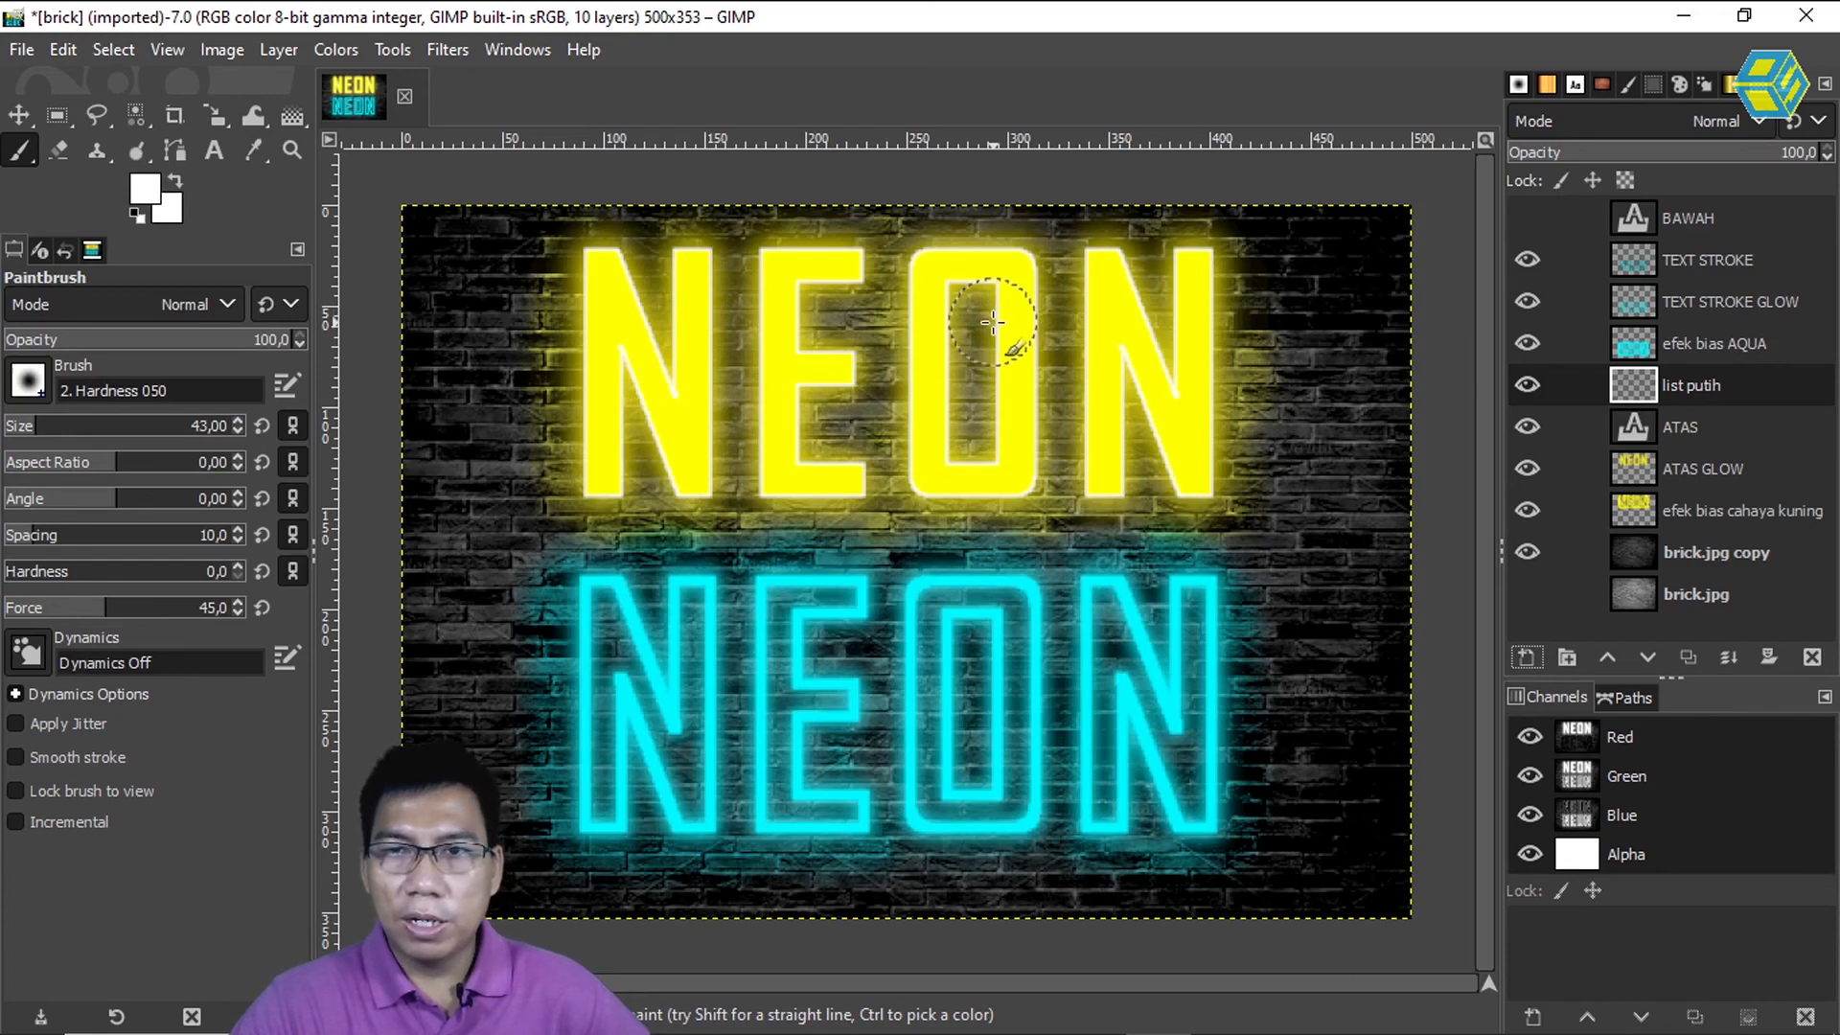
Apply a Gaussian Blur with Size X and Size Y of 1.21 to the list putih layer
{"action": "left_click", "coordinate": [450, 48]}
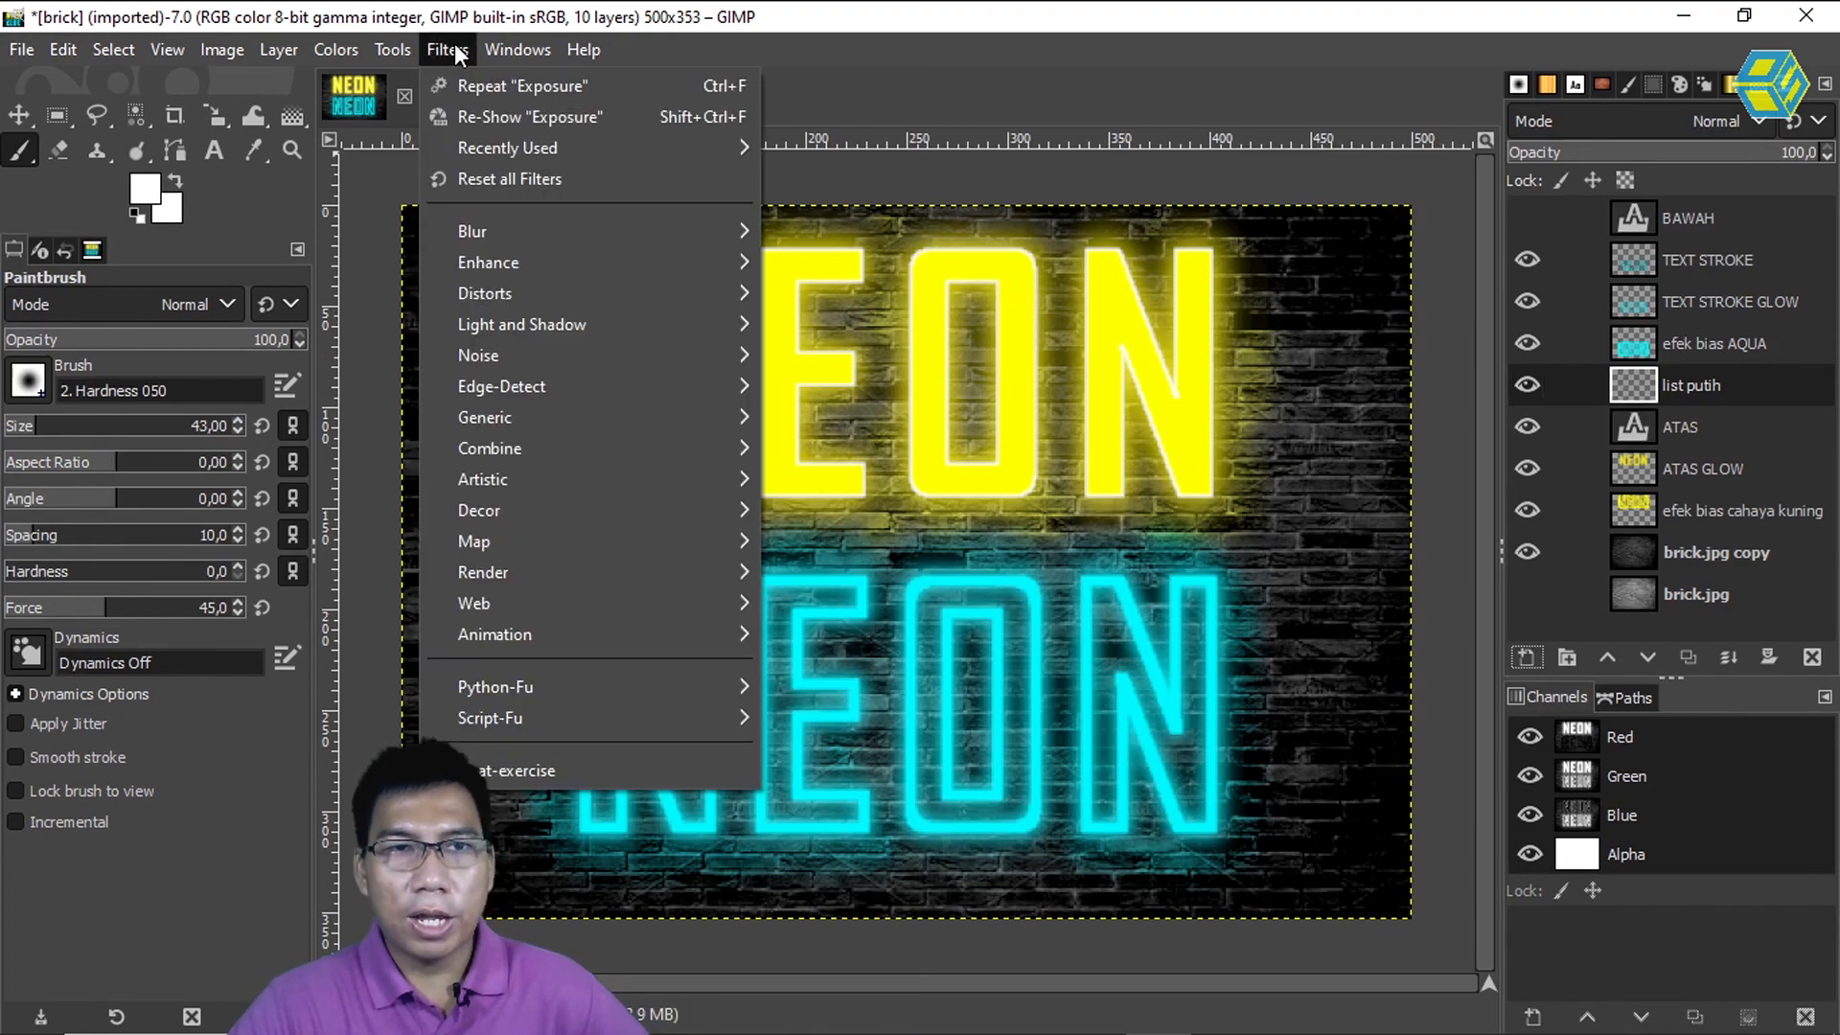
{"action": "mouse_move", "coordinate": [614, 238]}
{"action": "left_click", "coordinate": [834, 261]}
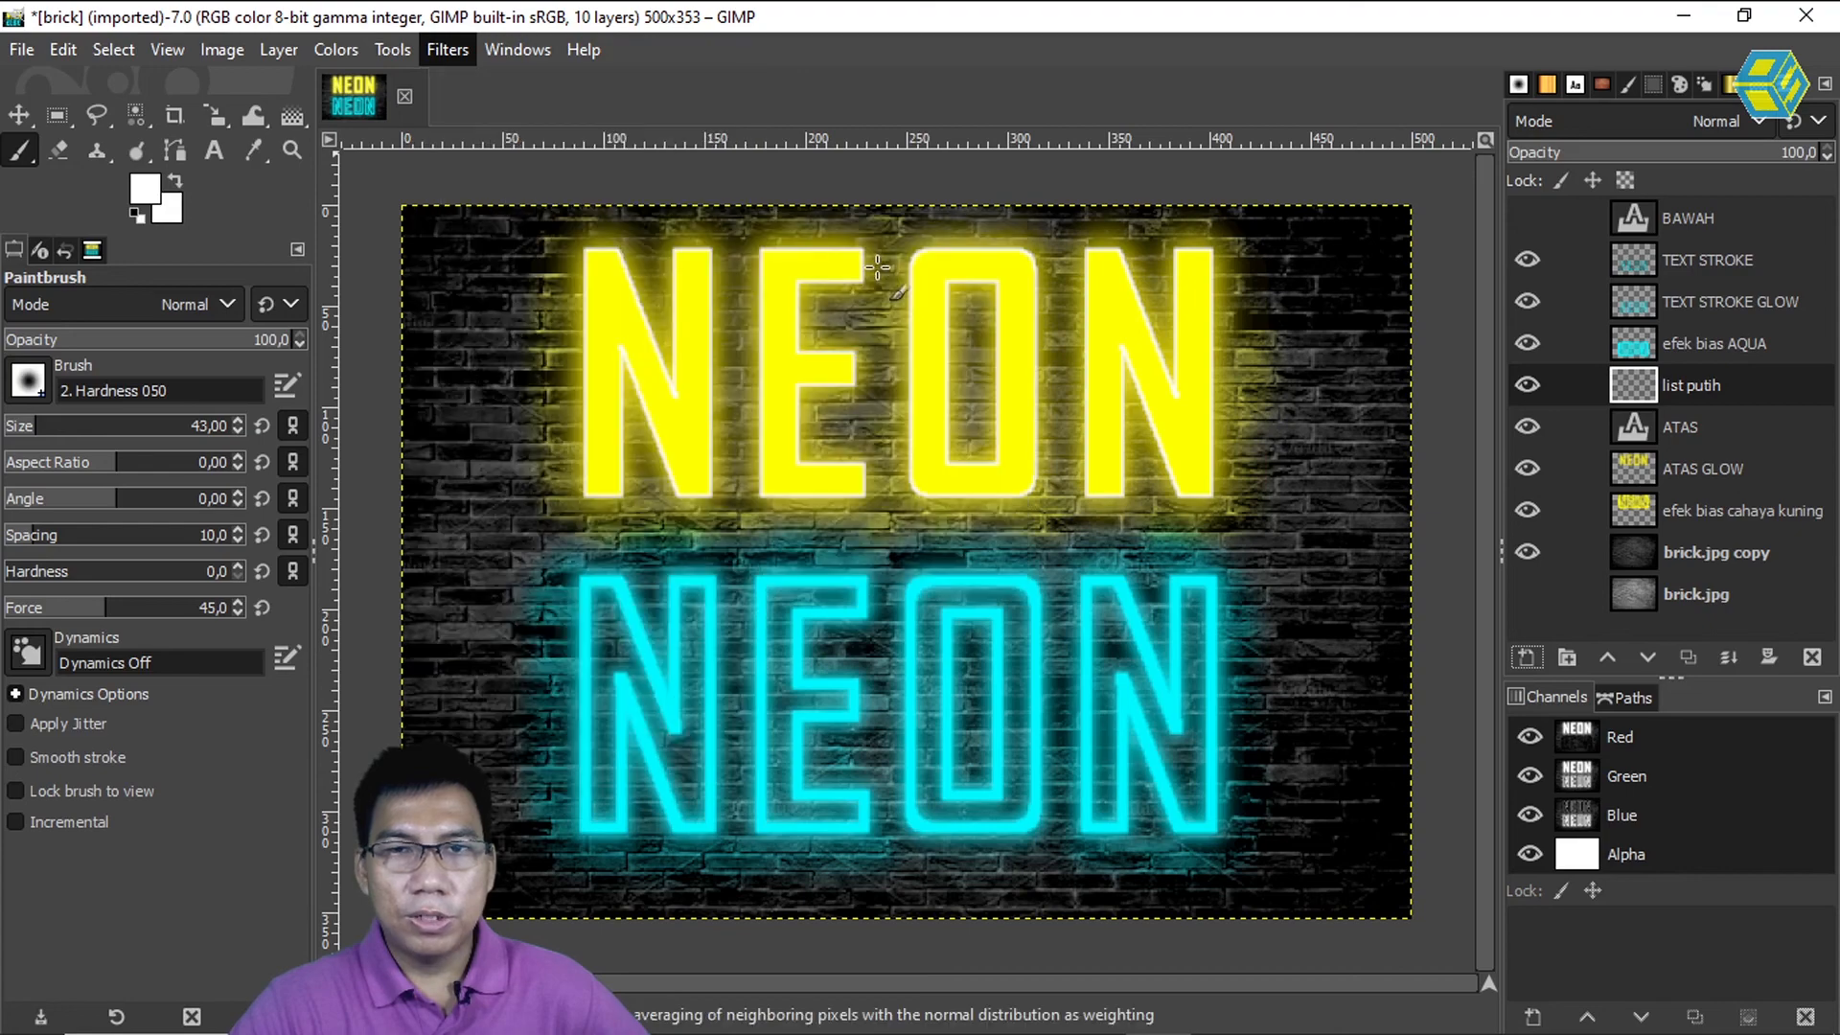
{"action": "left_click_drag", "start_coordinate": [89, 508], "coordinate": [53, 505]}
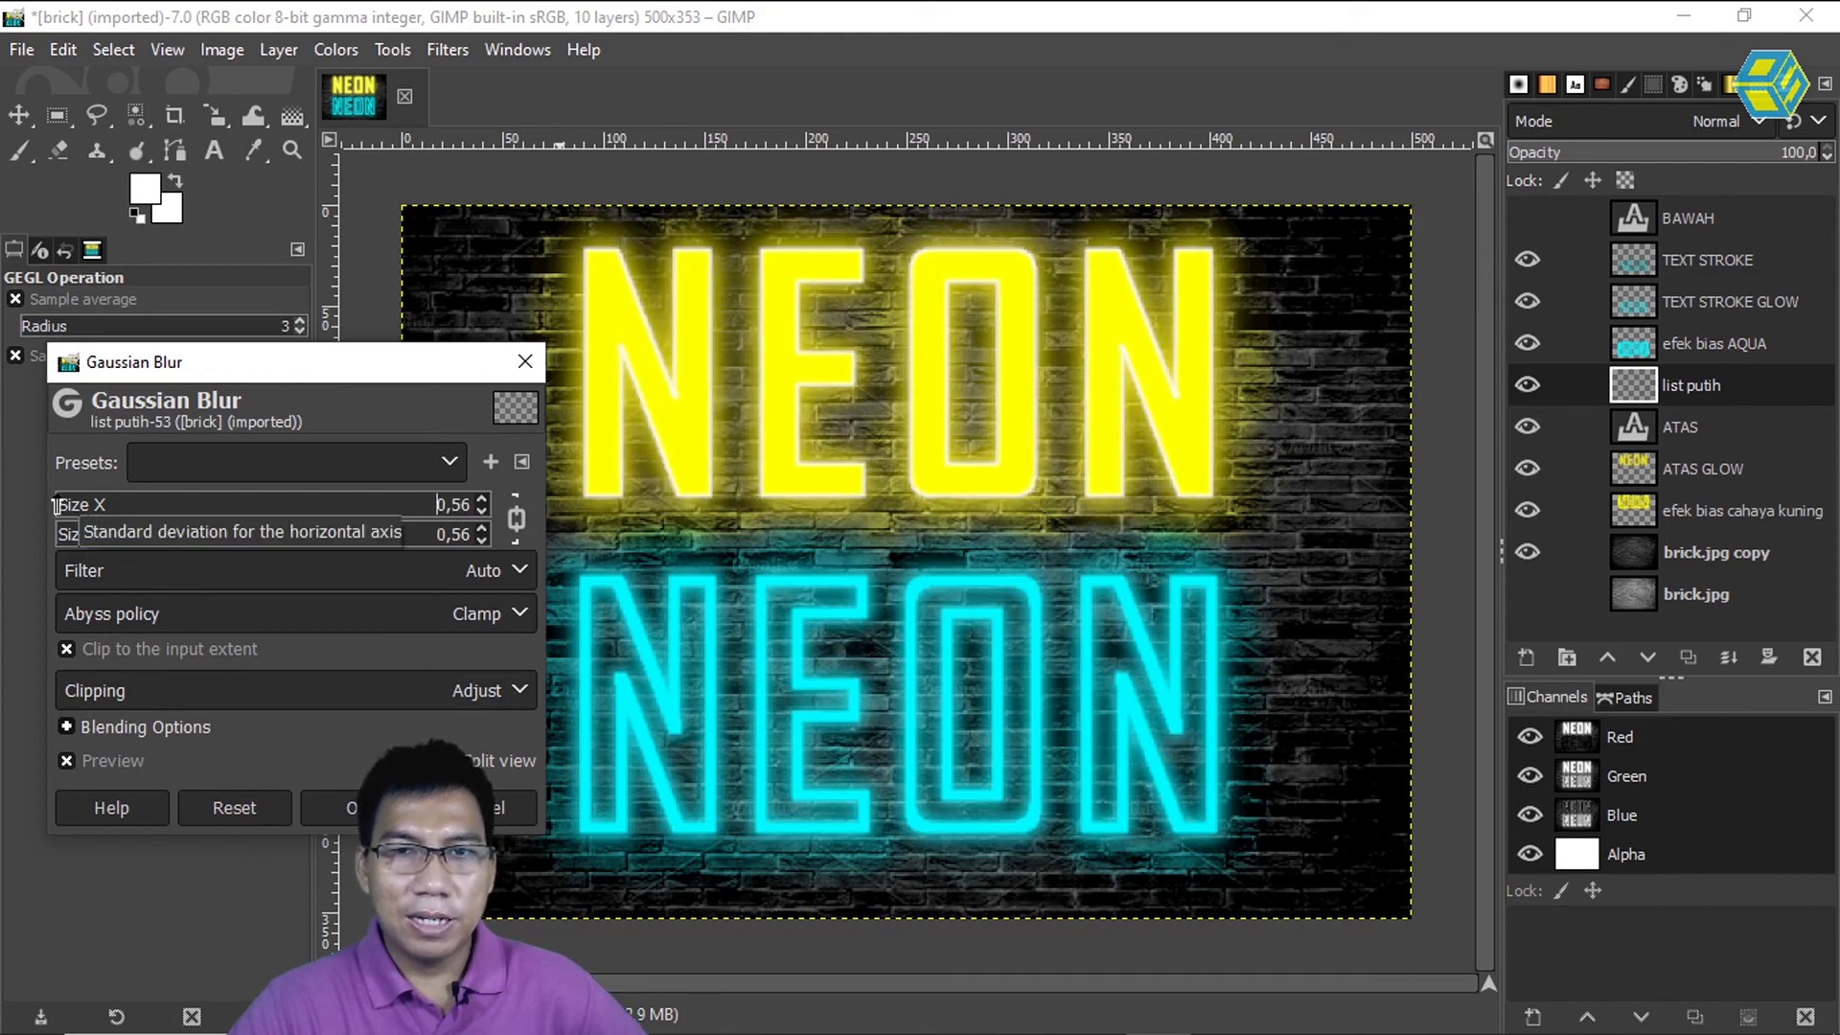
{"action": "left_click", "coordinate": [54, 505]}
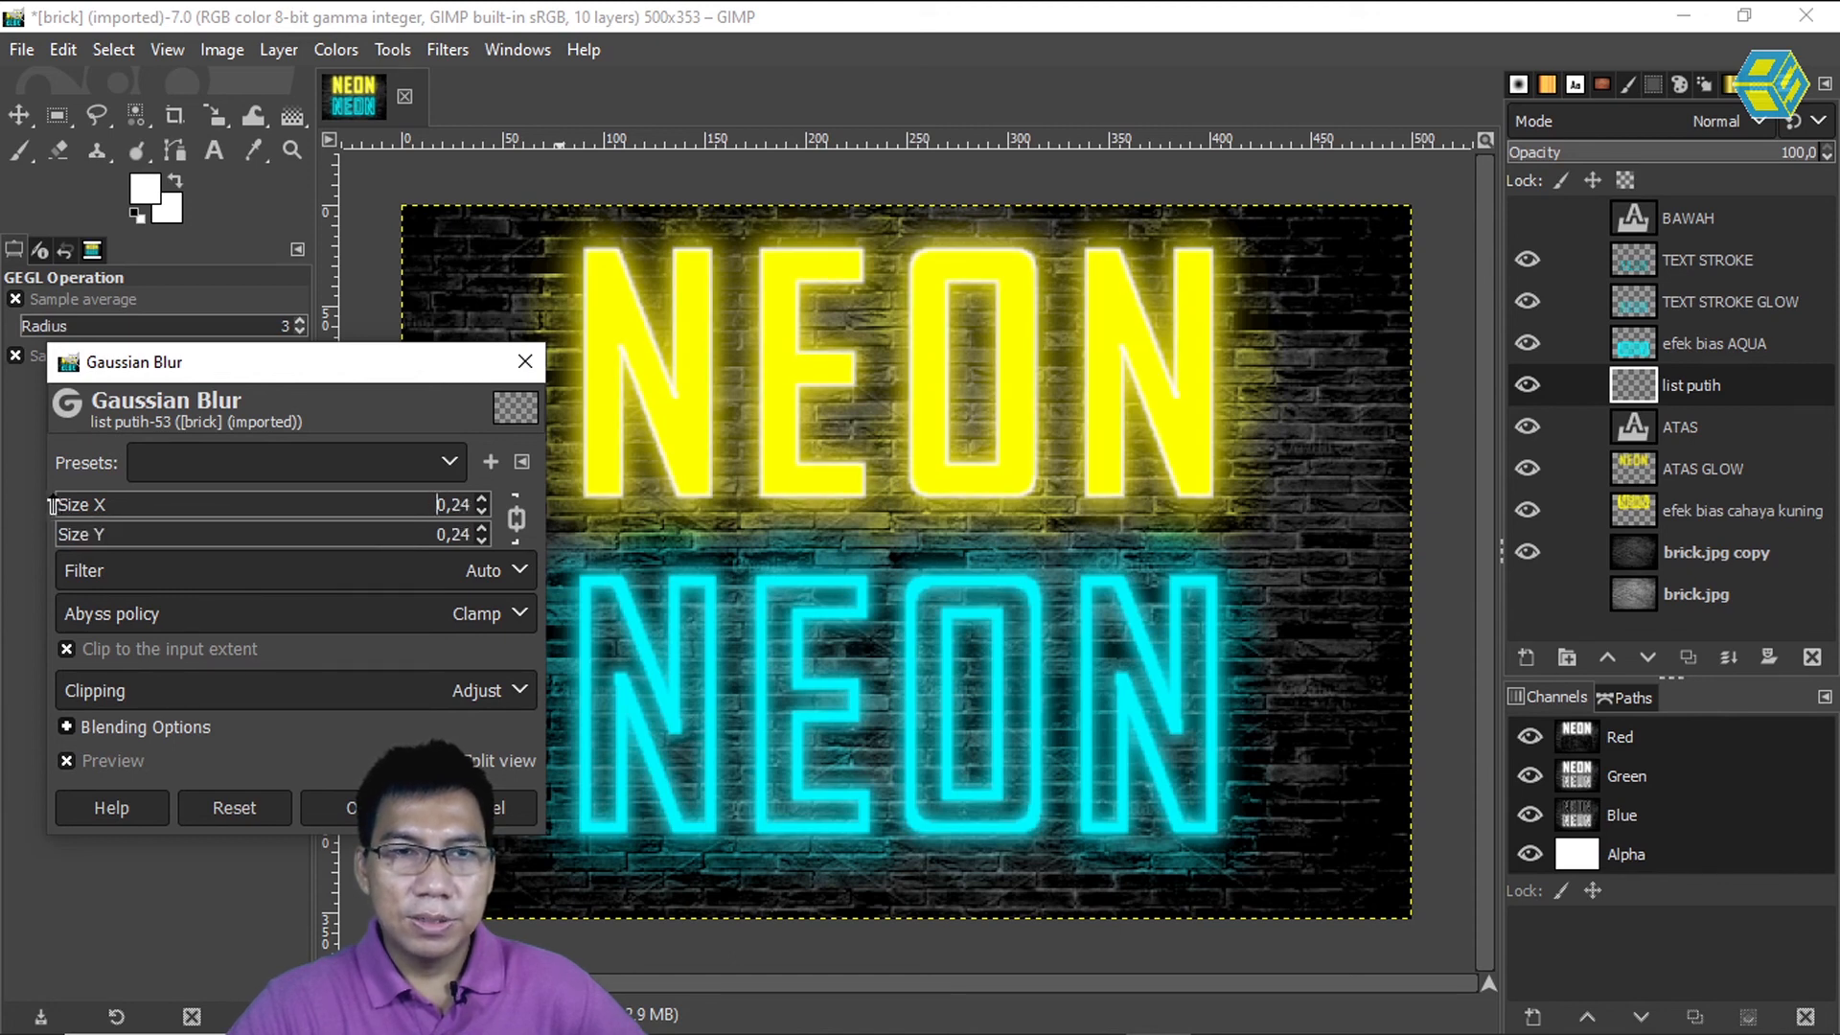
{"action": "mouse_move", "coordinate": [55, 505]}
{"action": "left_mouse_down"}
{"action": "mouse_move", "coordinate": [77, 505]}
{"action": "mouse_move", "coordinate": [59, 507]}
{"action": "left_mouse_up"}
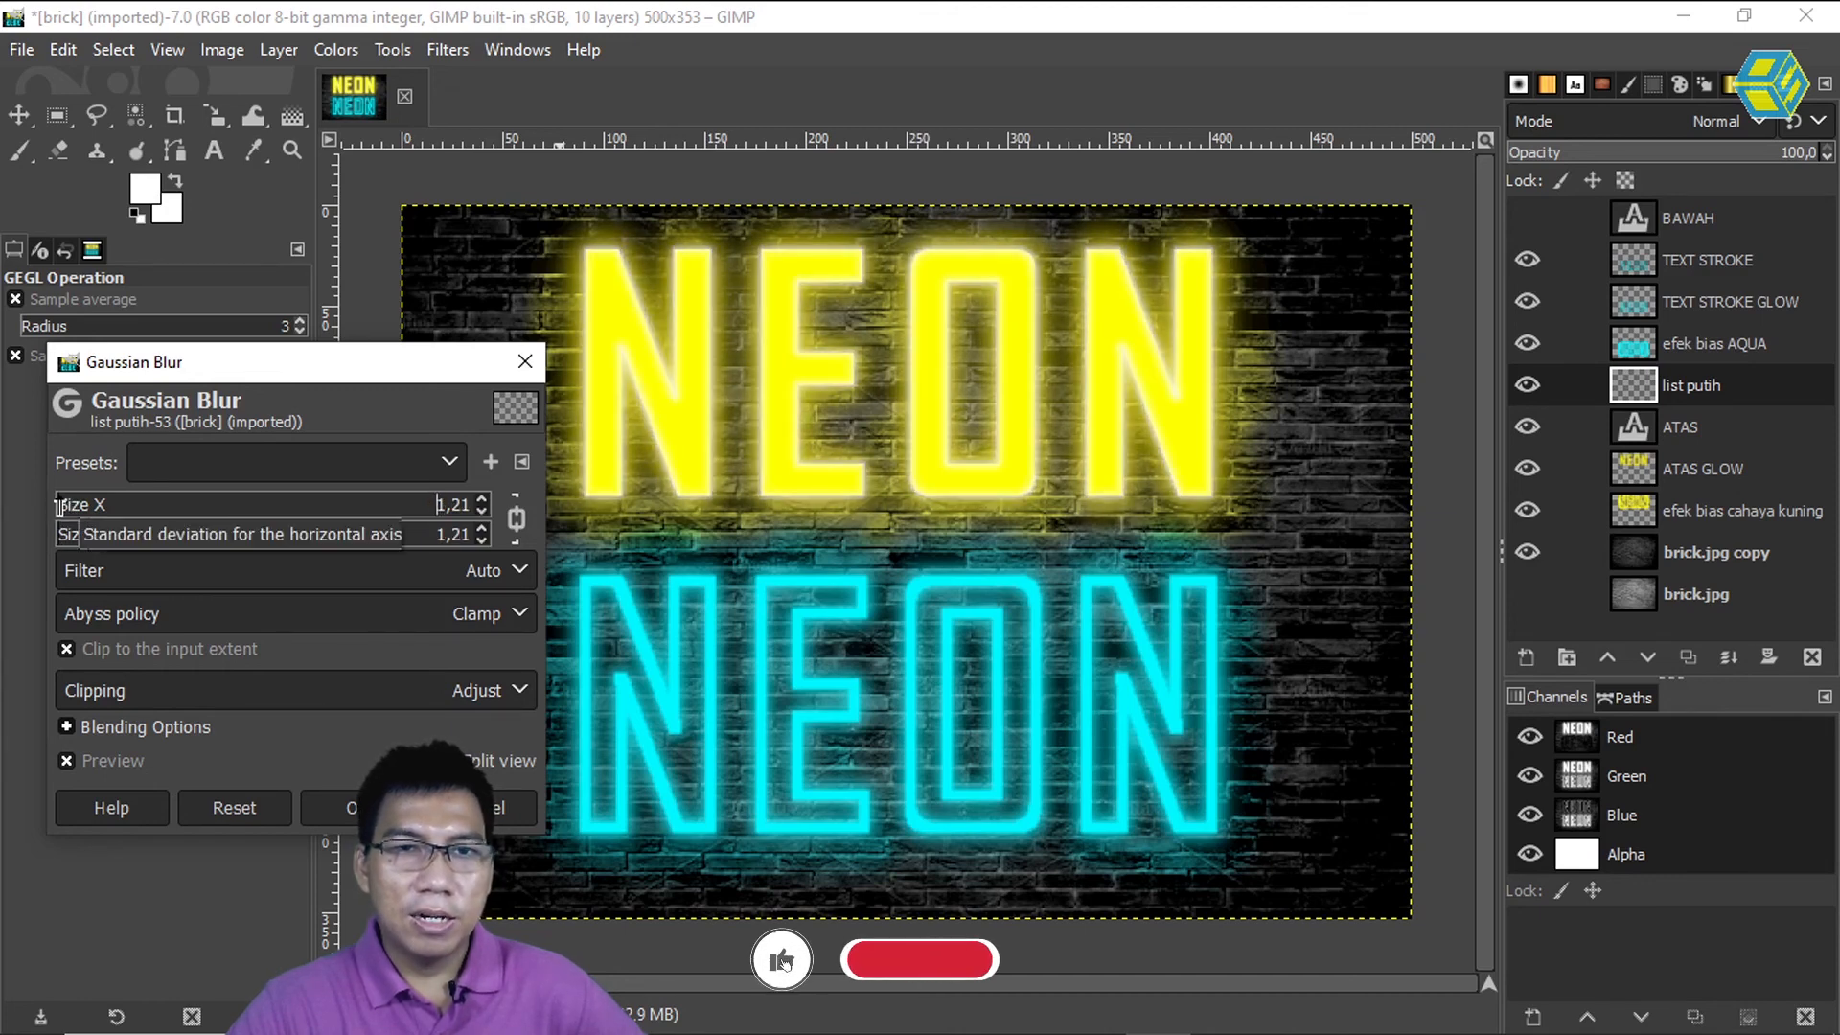
{"action": "left_click", "coordinate": [360, 807]}
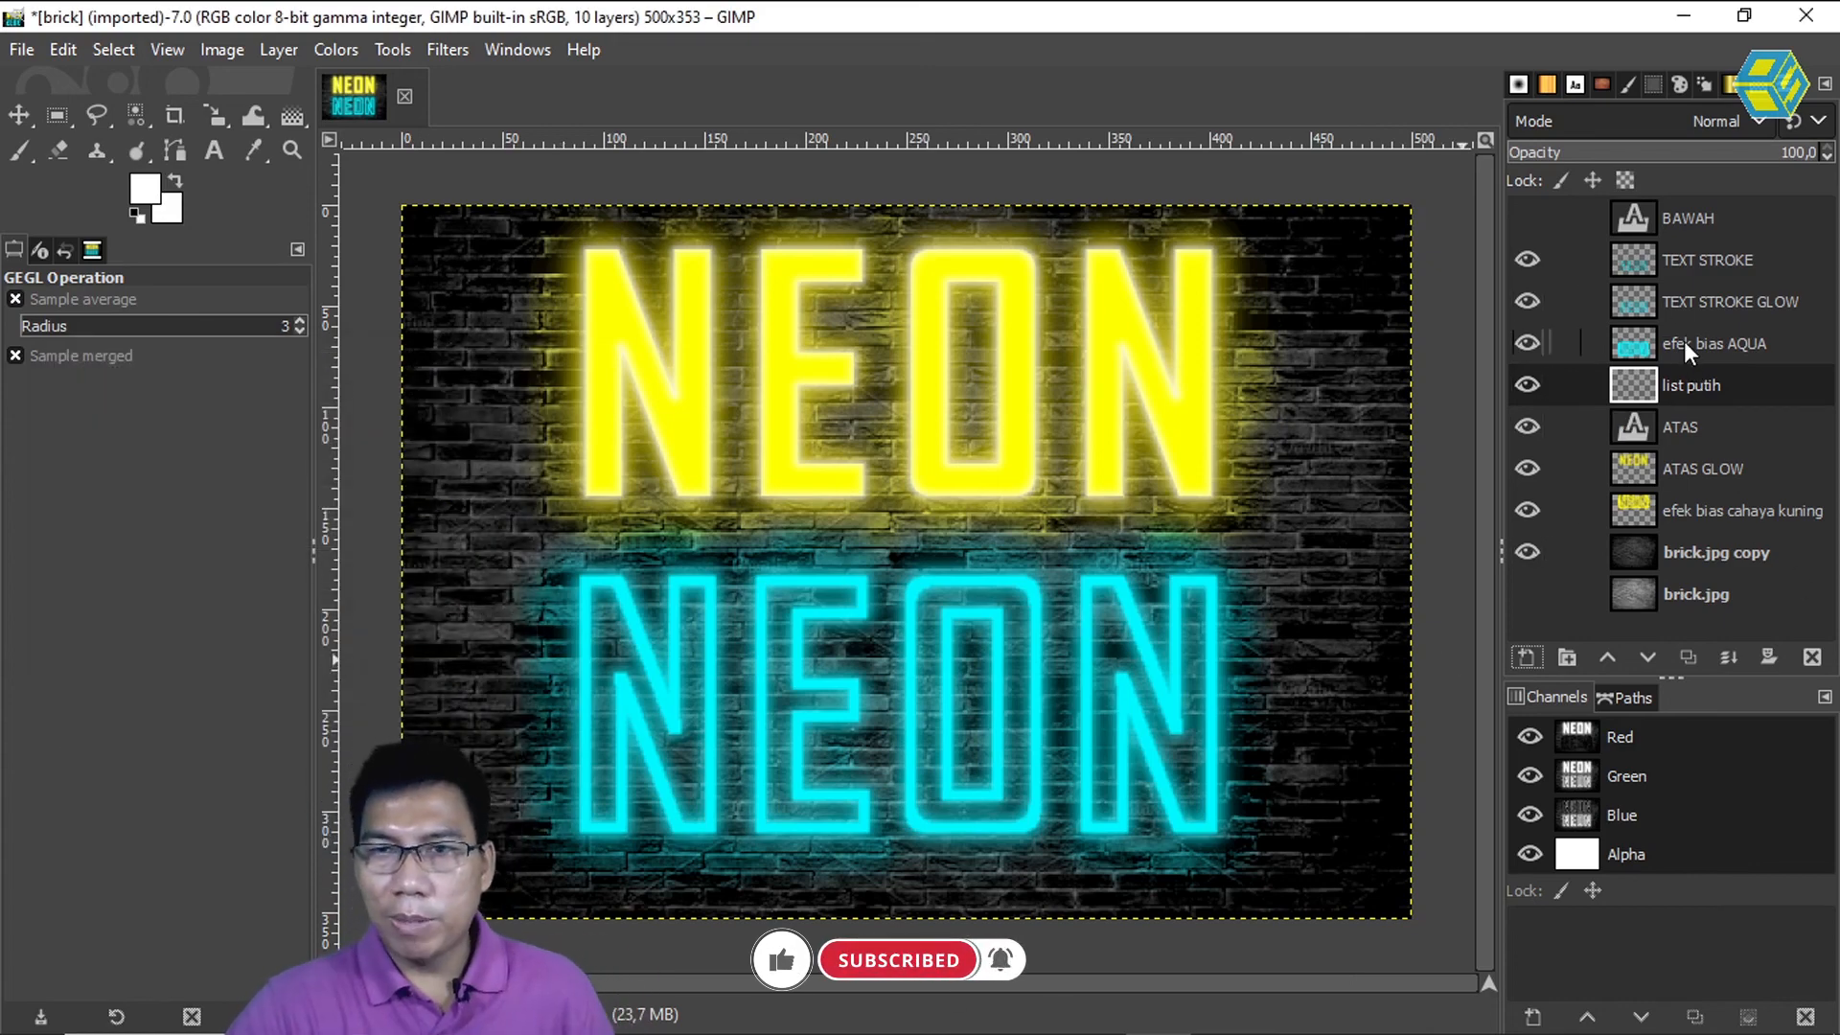
Load the BAWAH text layer's alpha as a selection around the lower NEON letters
{"action": "left_click", "coordinate": [1709, 216]}
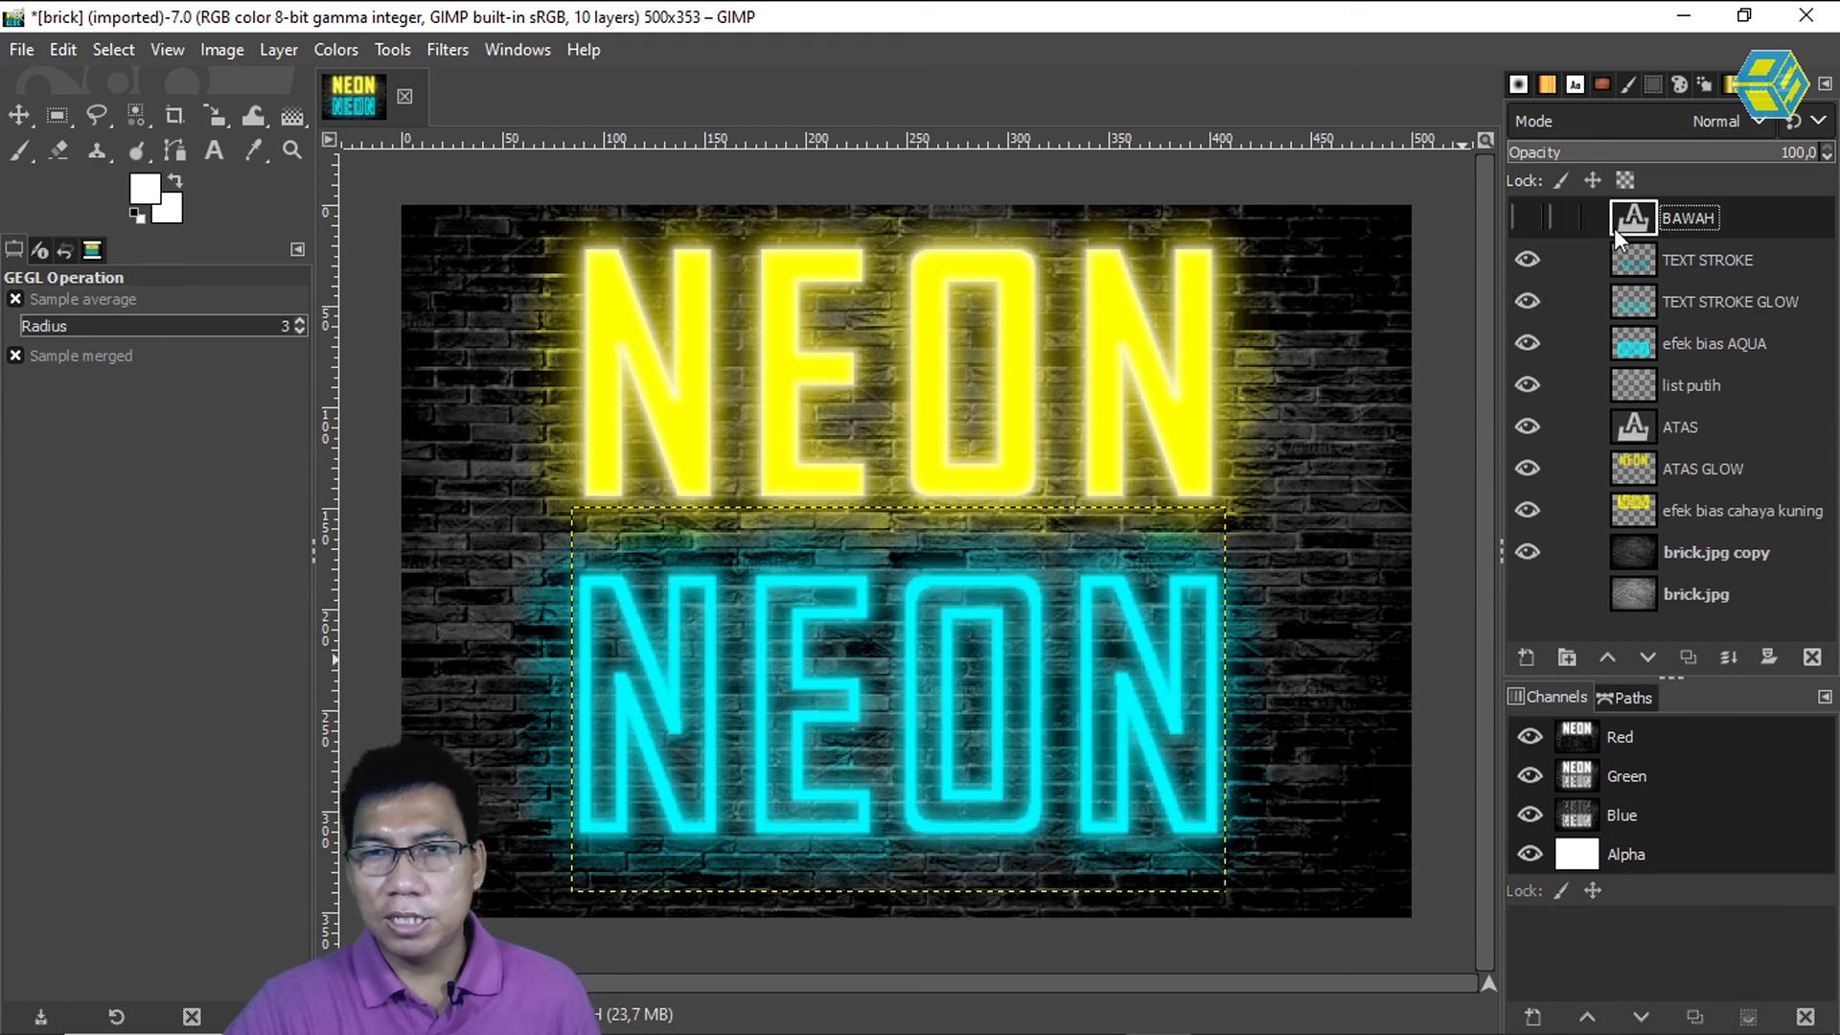
{"action": "right_click", "coordinate": [1680, 218]}
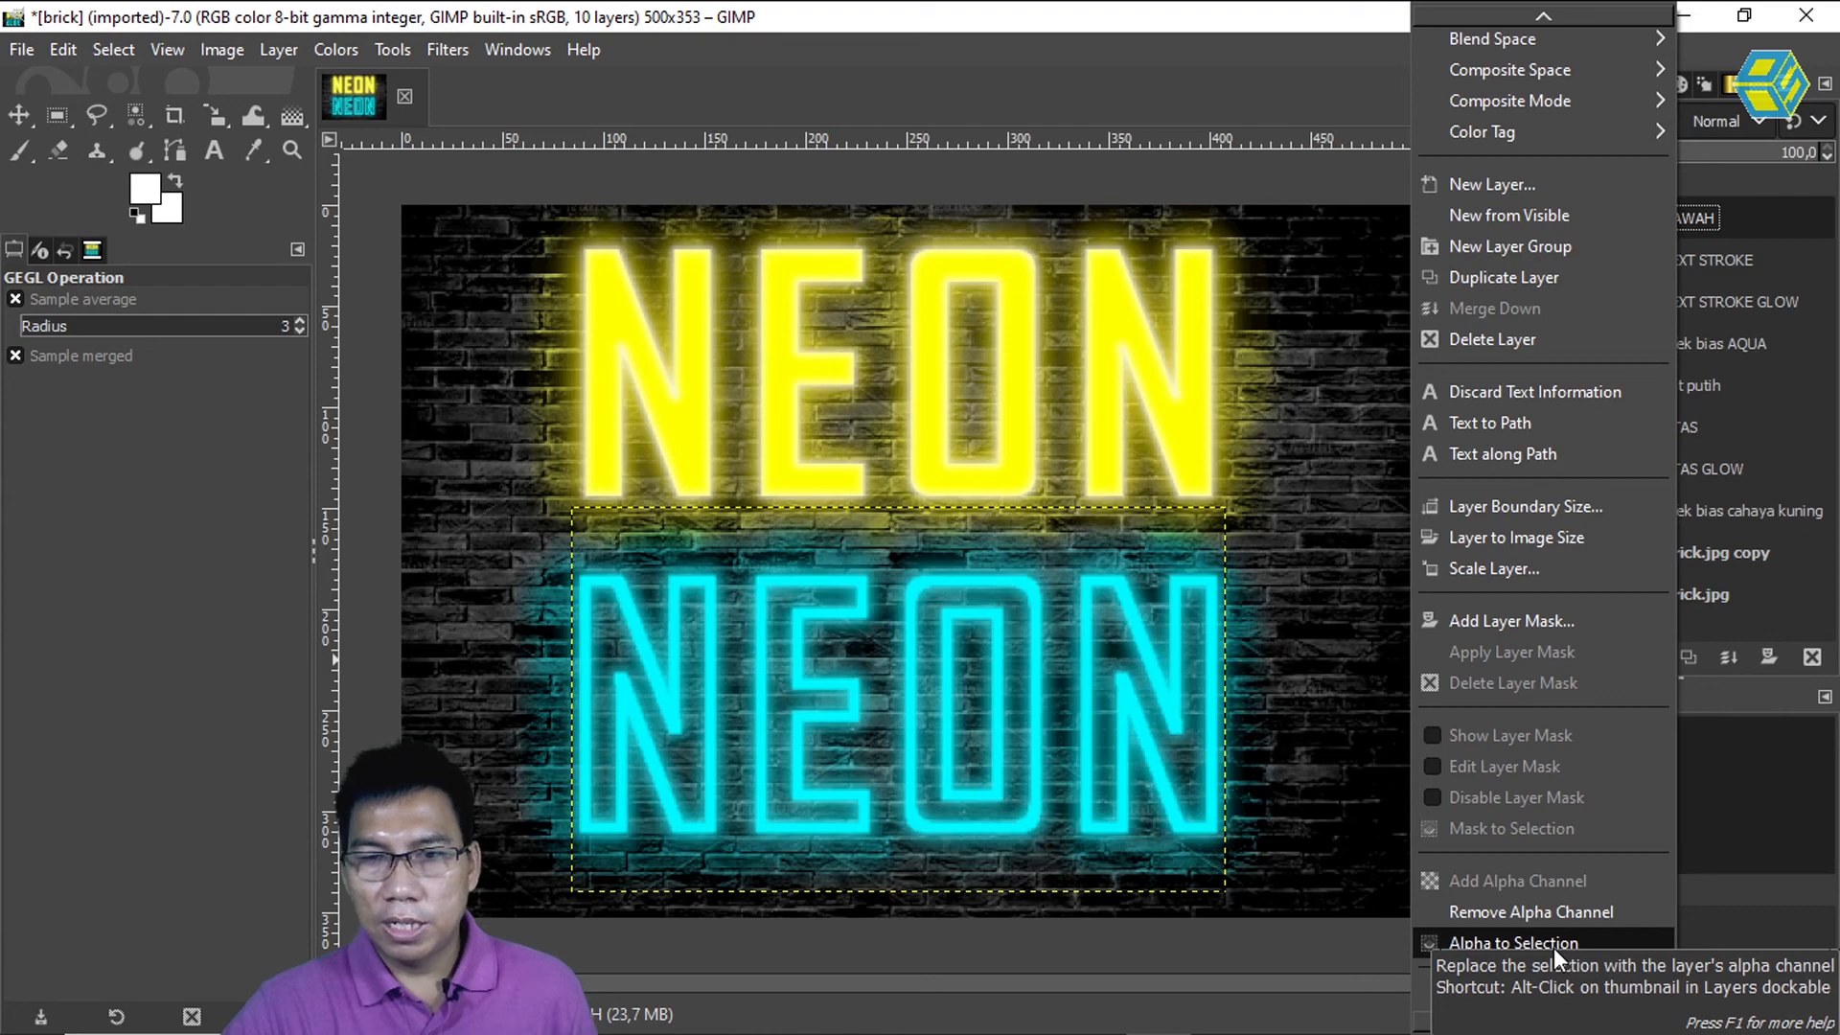
{"action": "left_click", "coordinate": [1554, 946]}
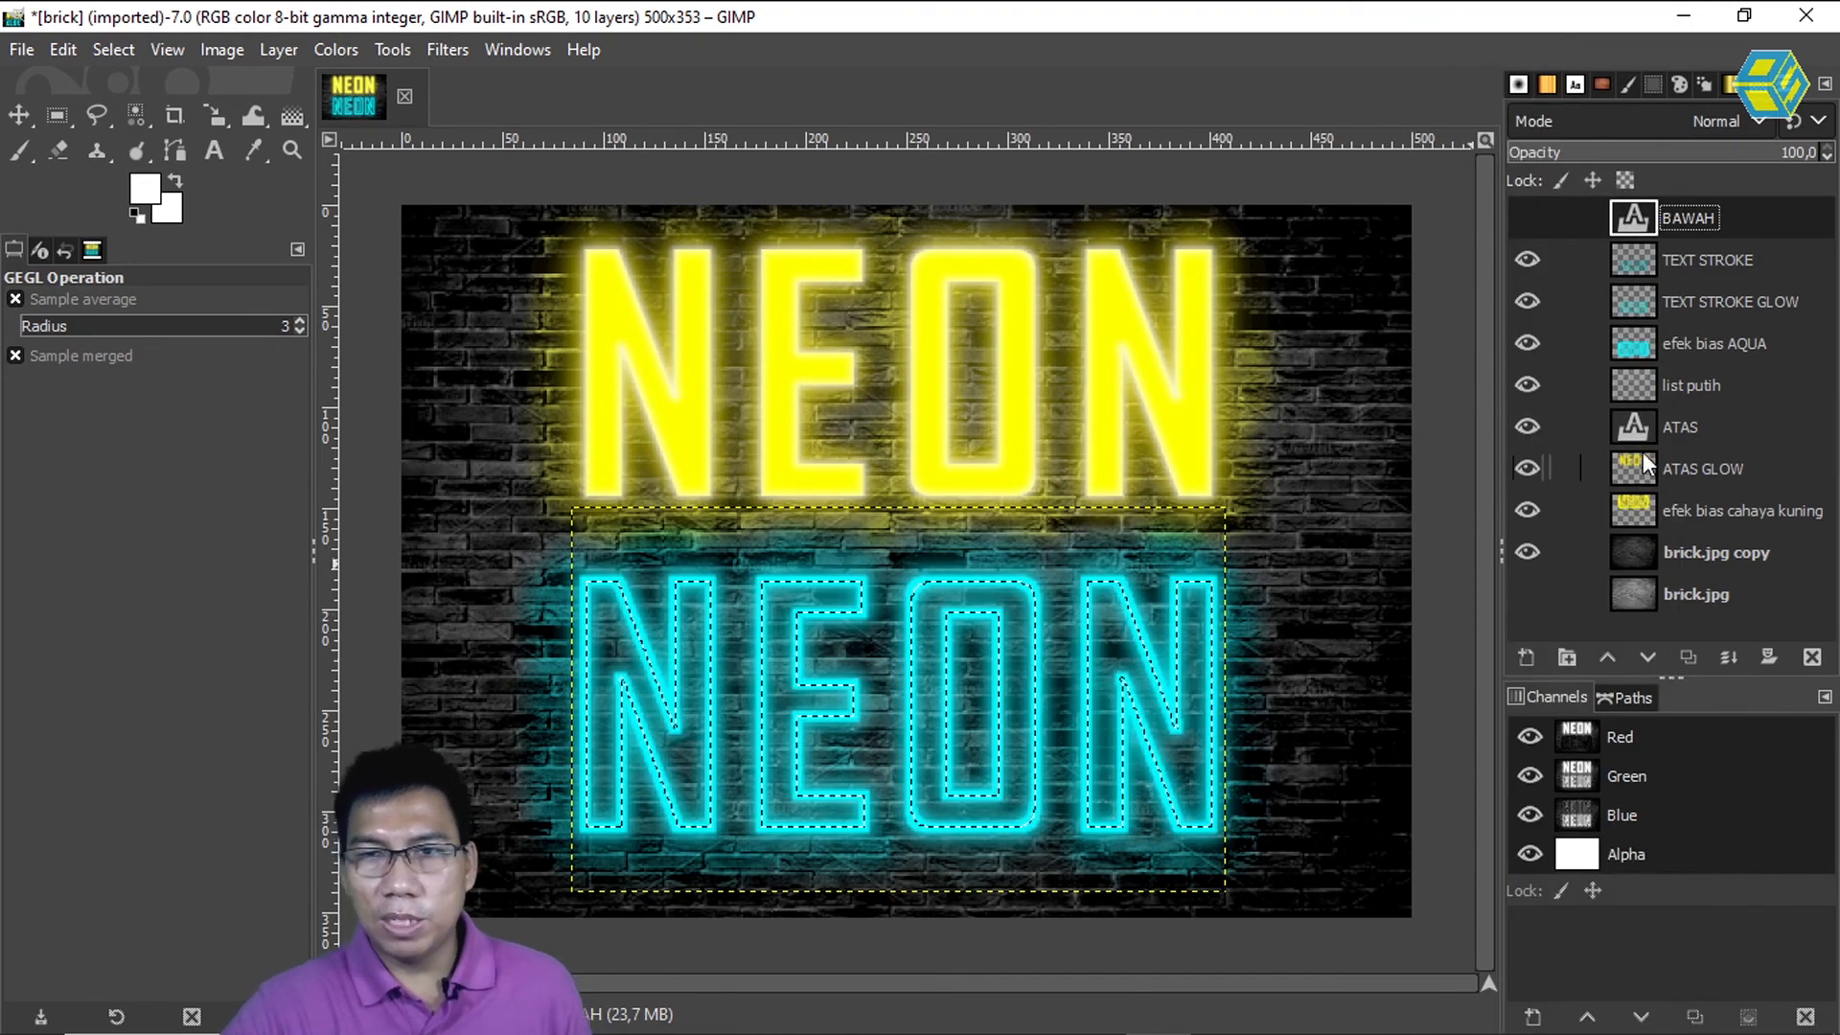
Create a transparent layer named "list putih AQua" directly above the TEXT STROKE layer
{"action": "left_click", "coordinate": [1686, 262]}
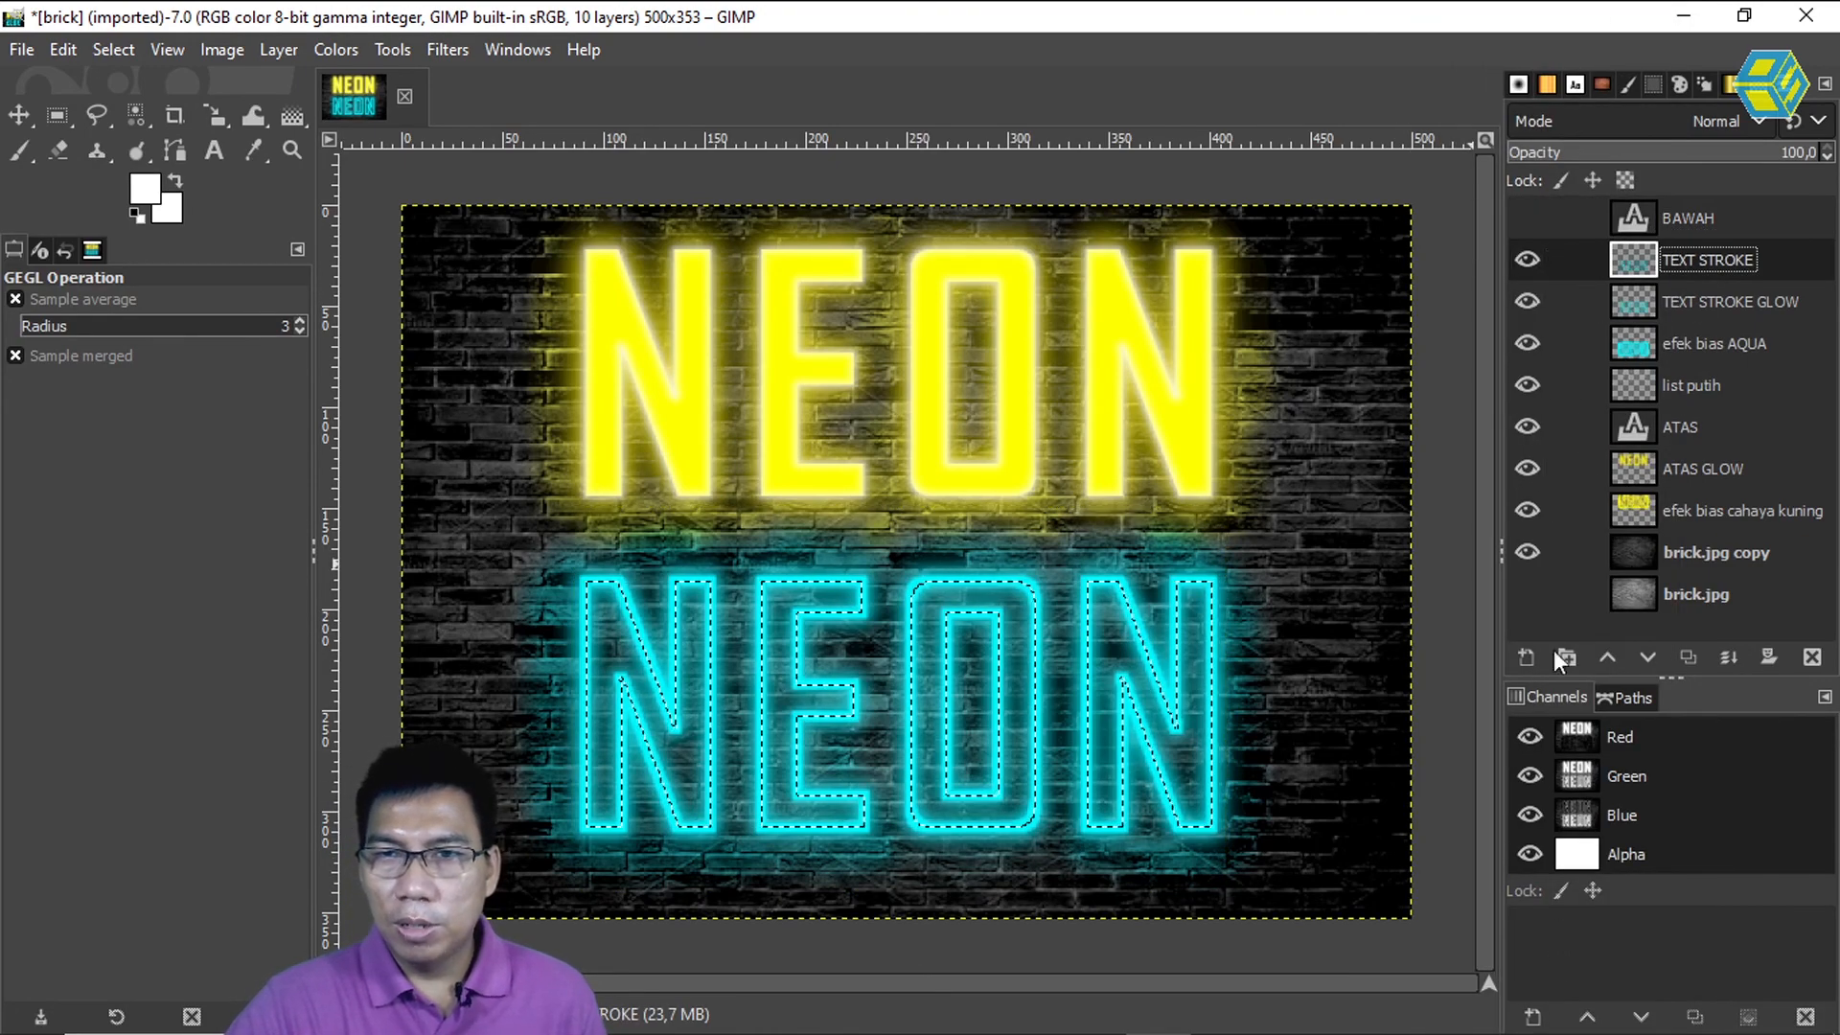
{"action": "left_click", "coordinate": [1528, 658]}
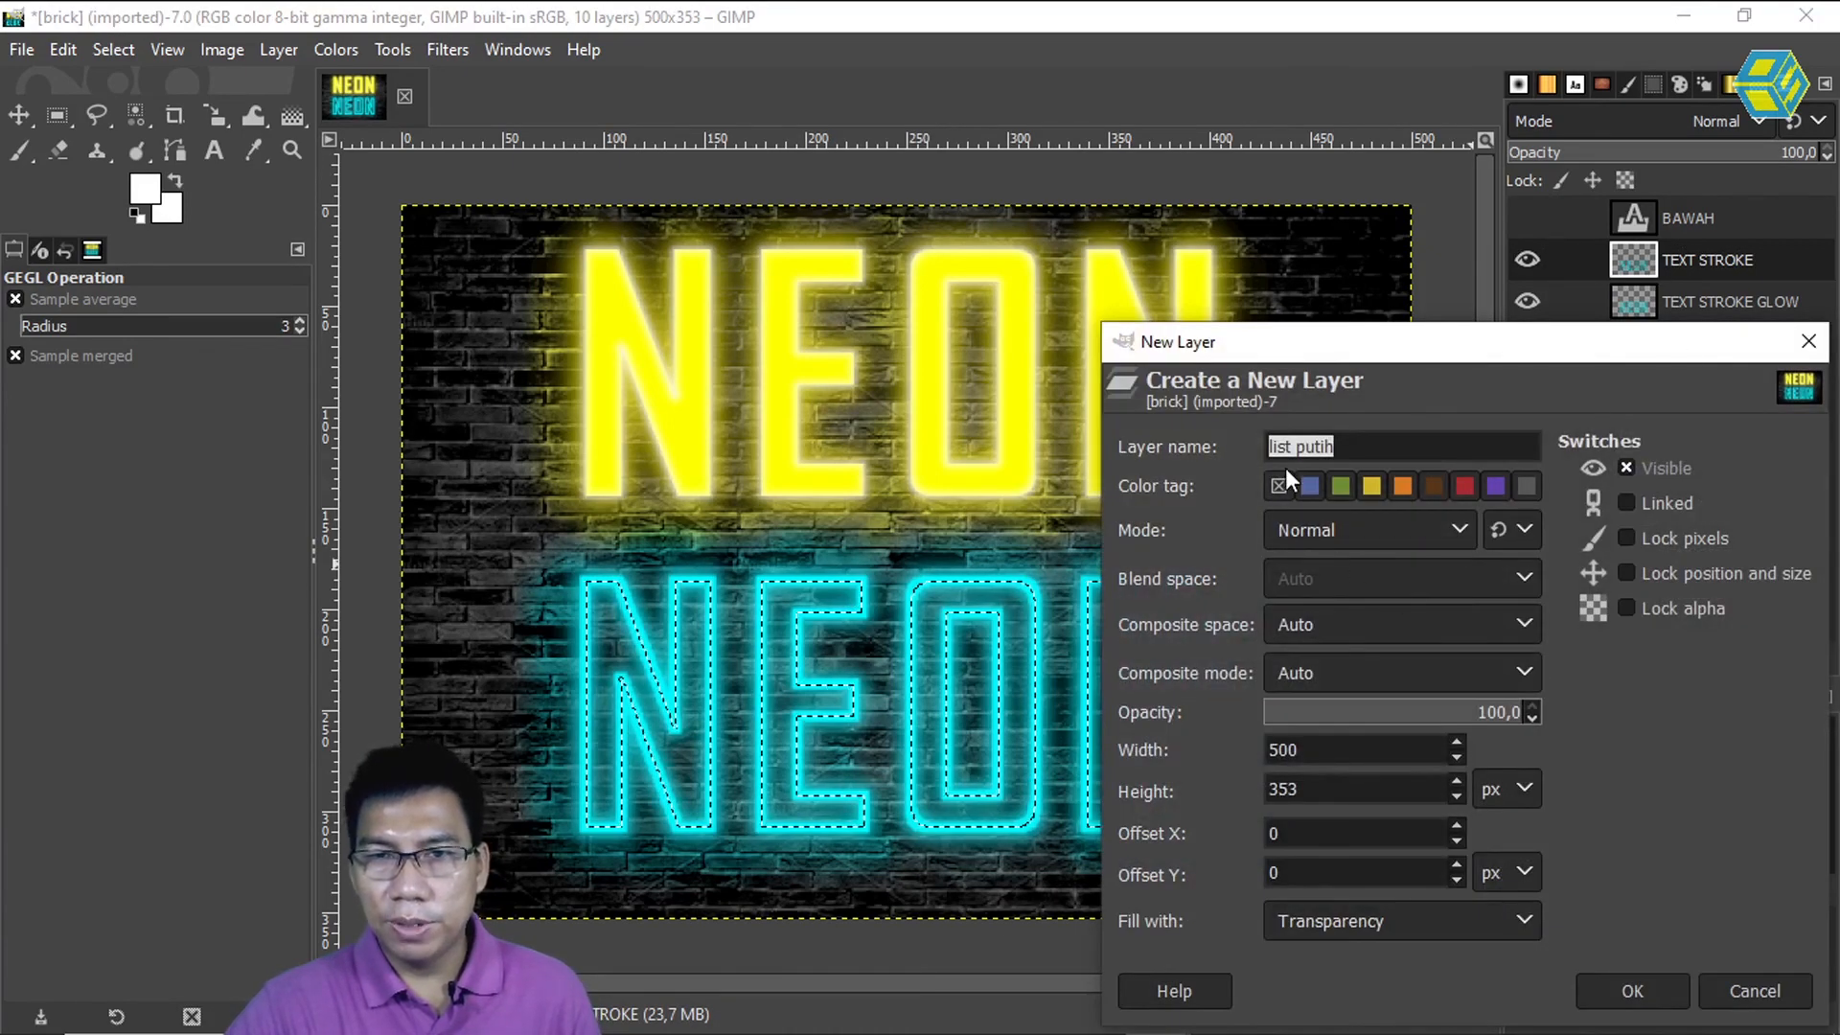
{"action": "left_click", "coordinate": [1388, 447]}
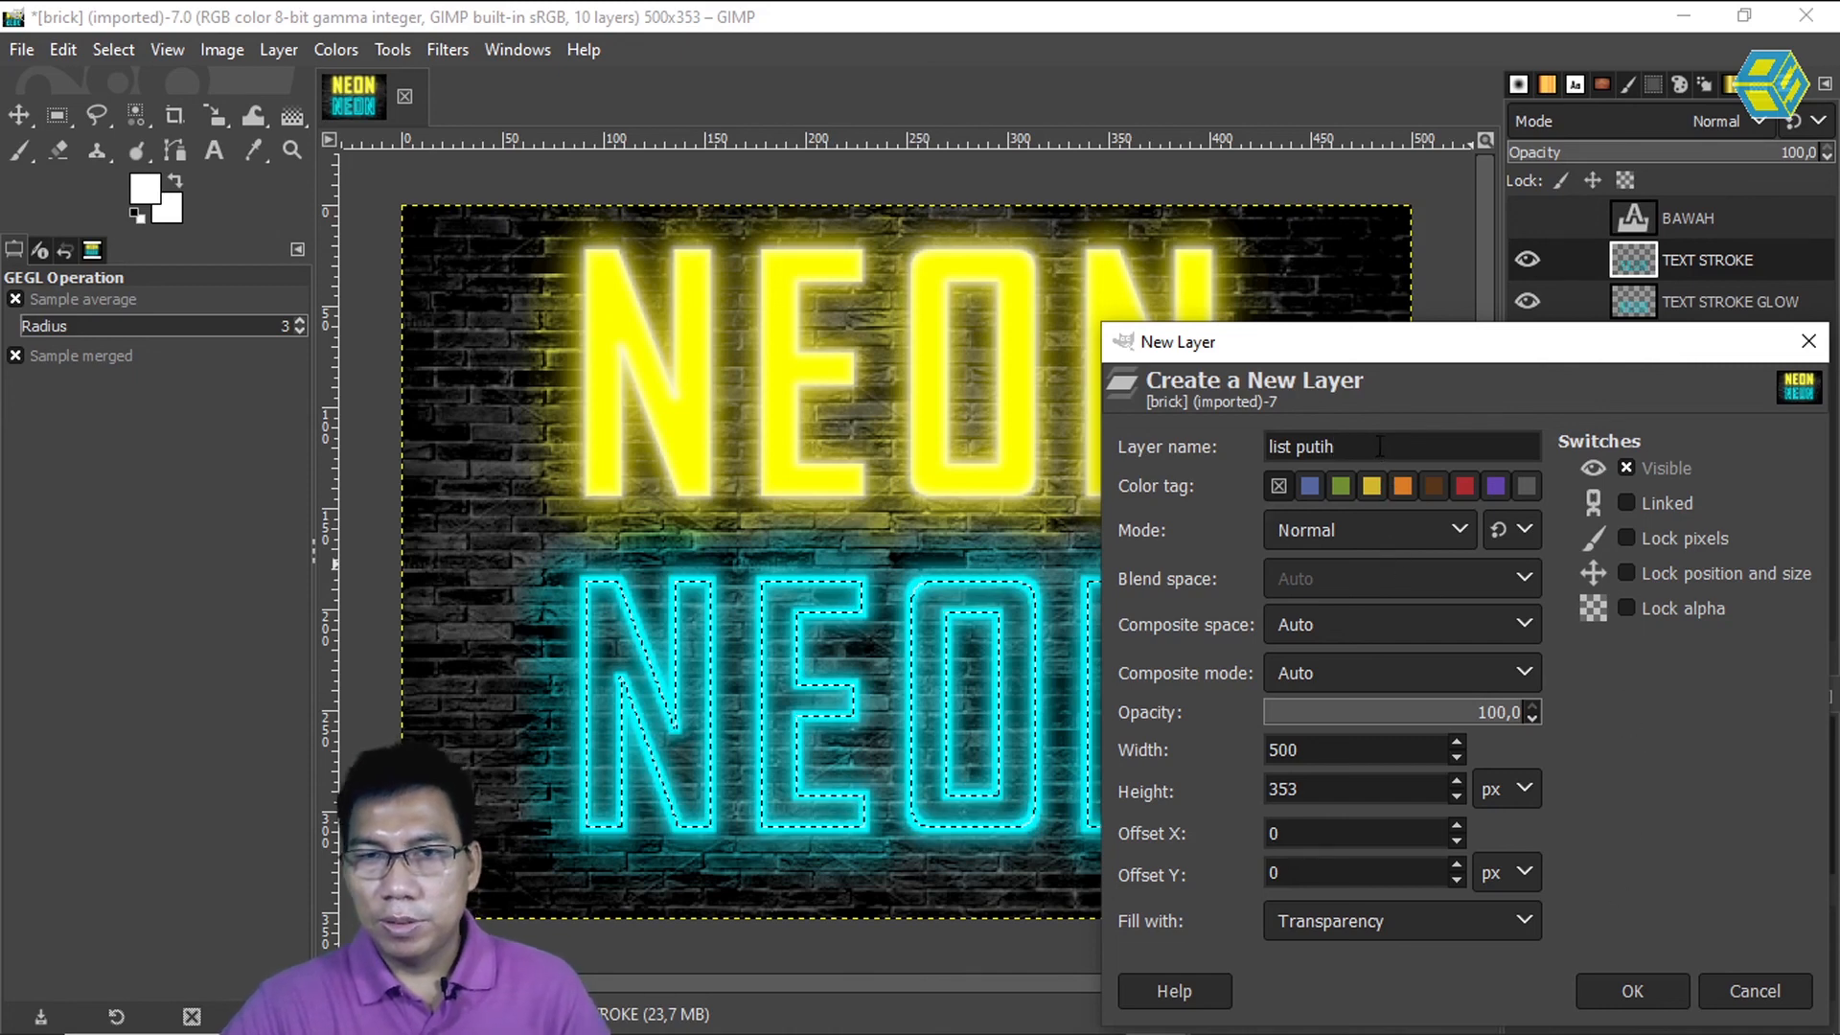
{"action": "type", "text": "AQua"}
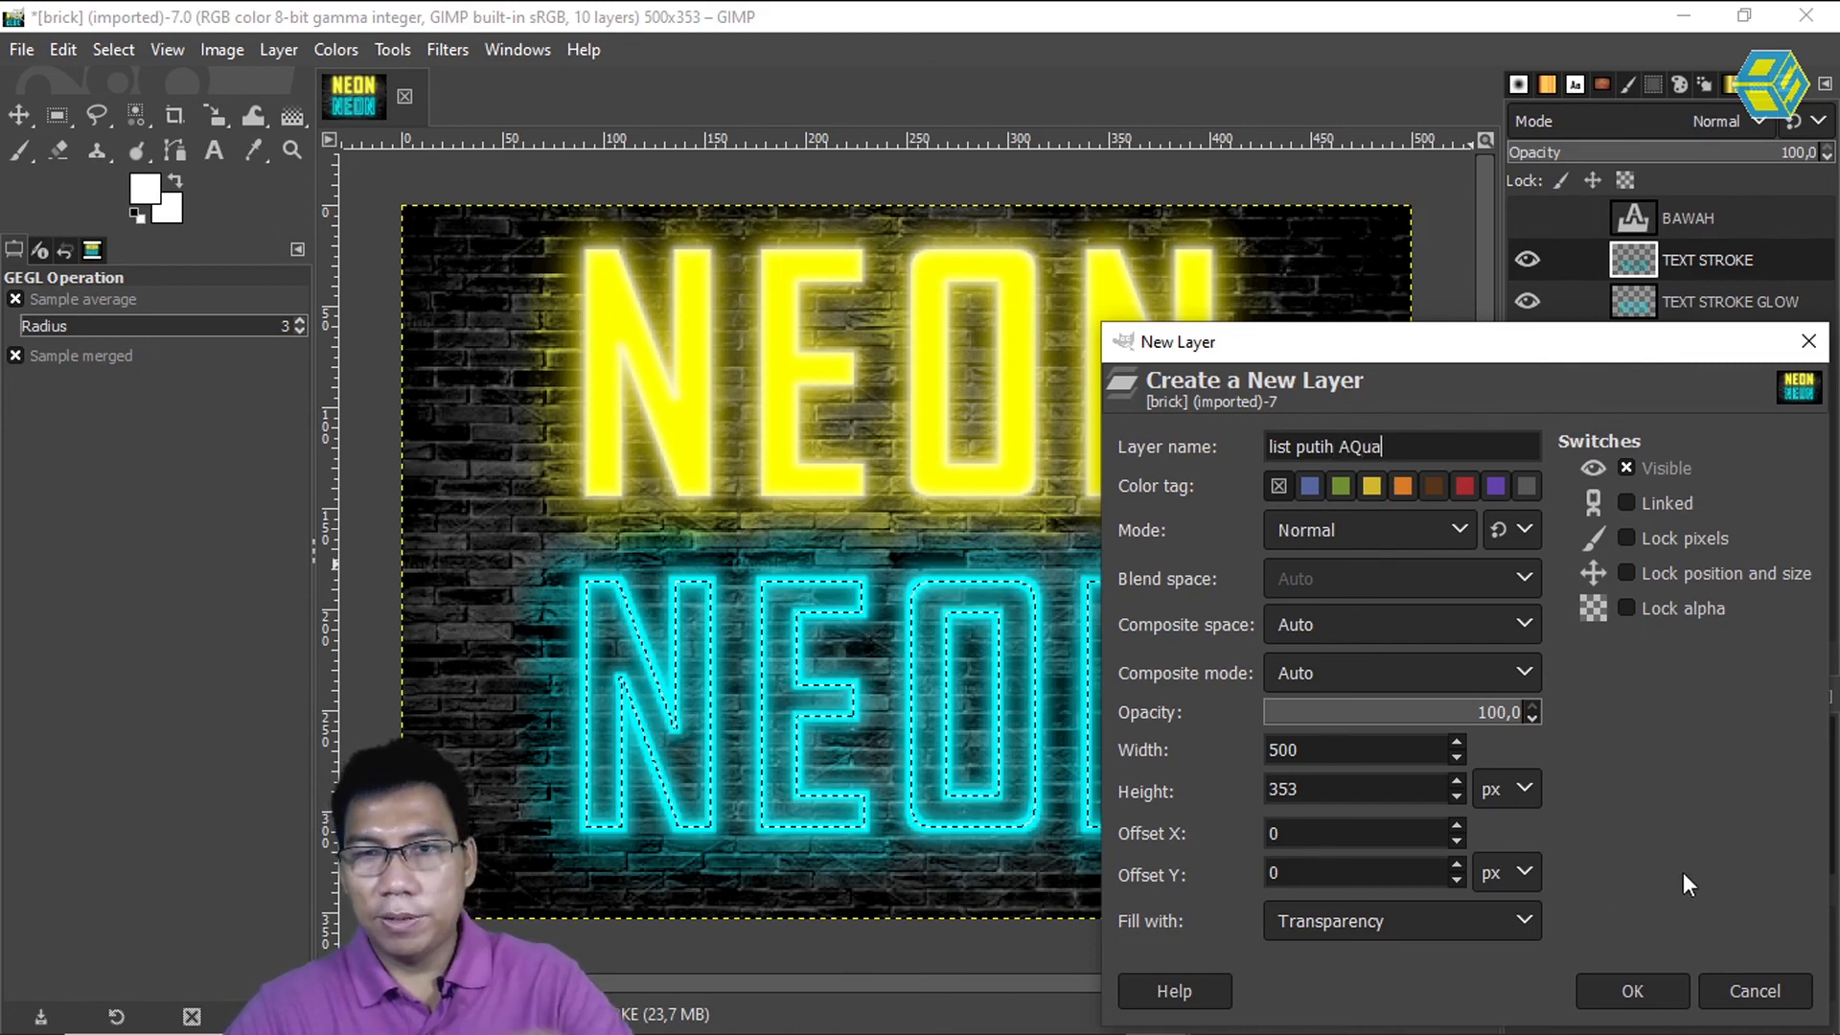
{"action": "left_click", "coordinate": [1635, 991]}
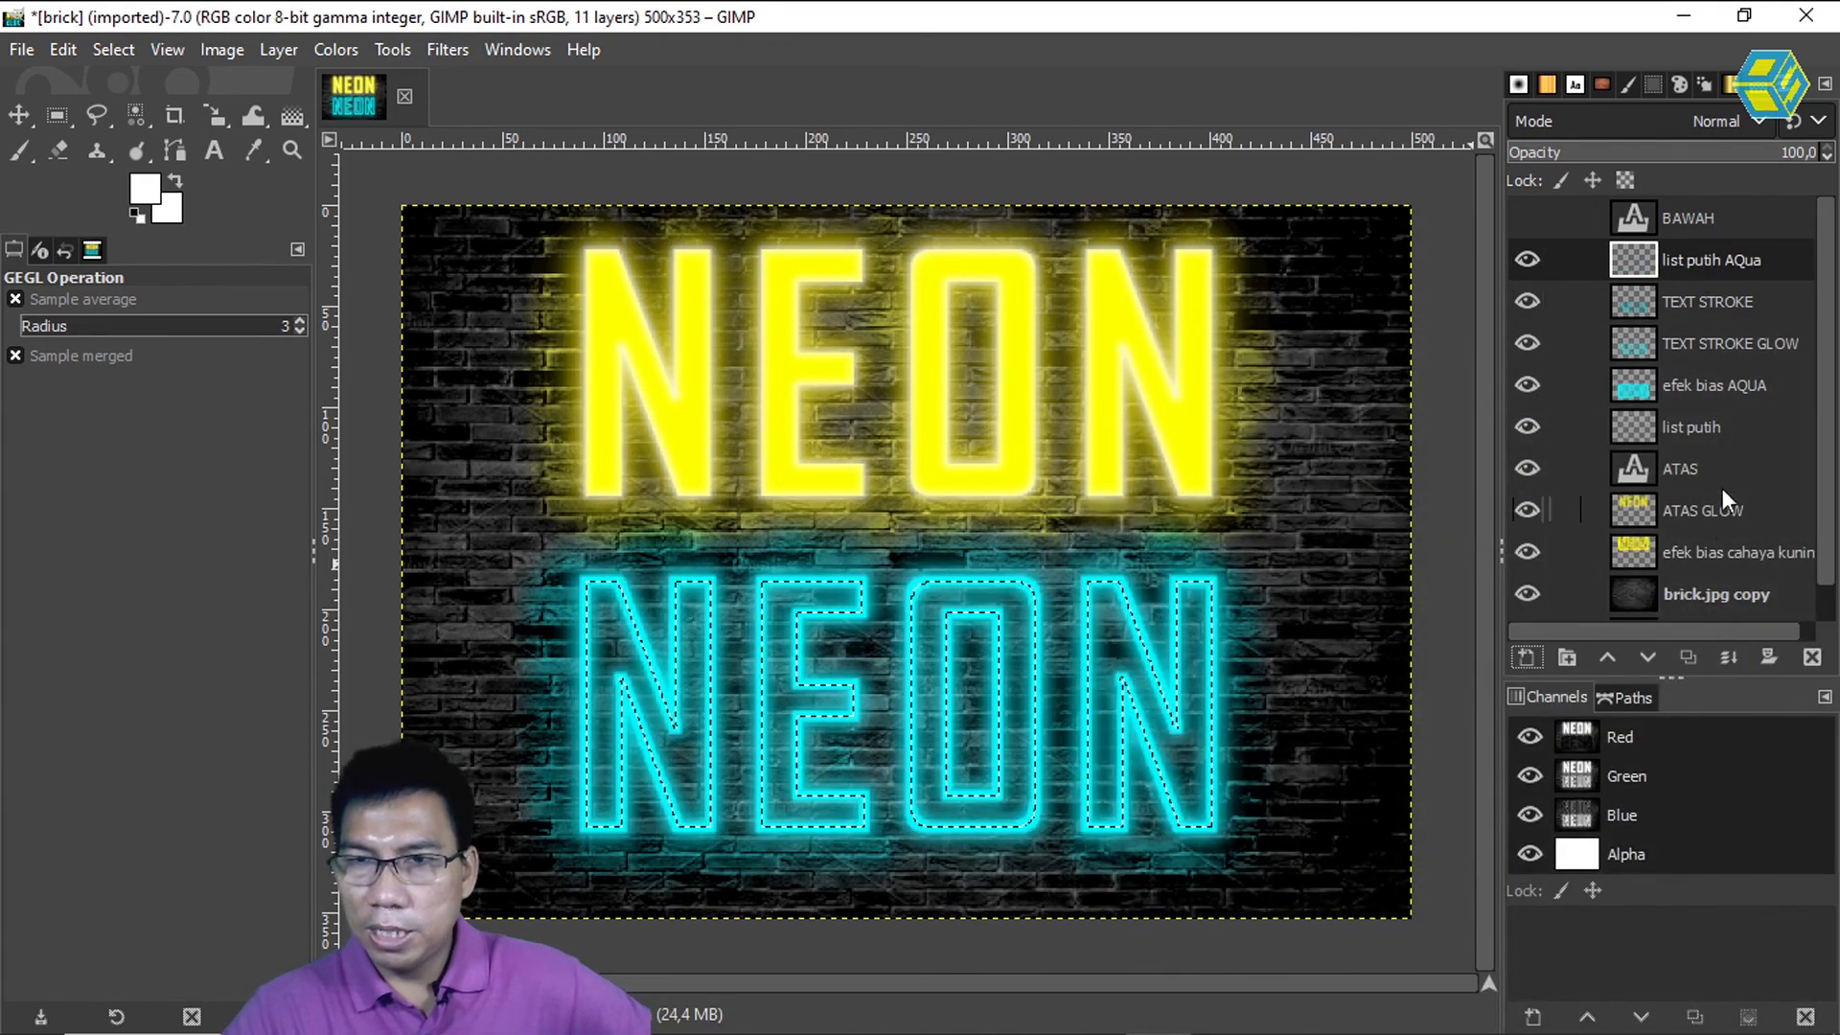
Stroke the lower NEON selection with a 1 px solid white line on the list putih AQua layer, and deselect everything
{"action": "left_click", "coordinate": [1695, 427]}
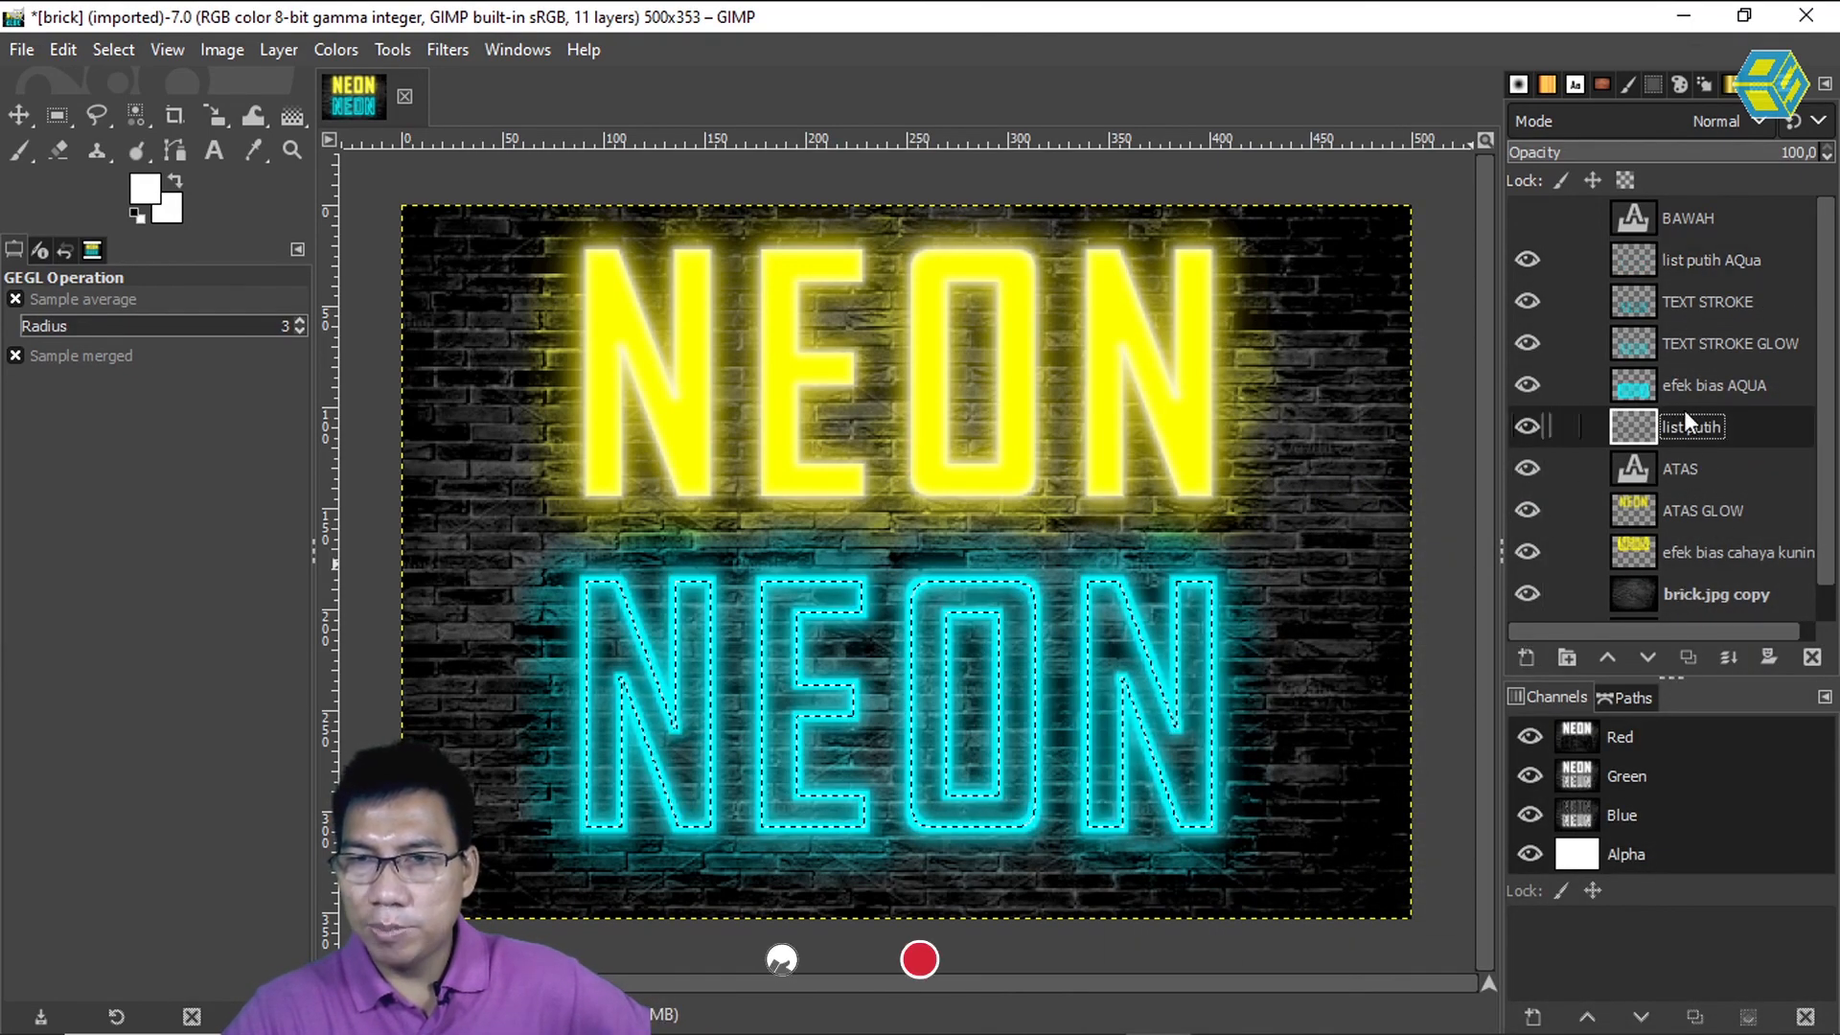
{"action": "left_click", "coordinate": [1710, 261]}
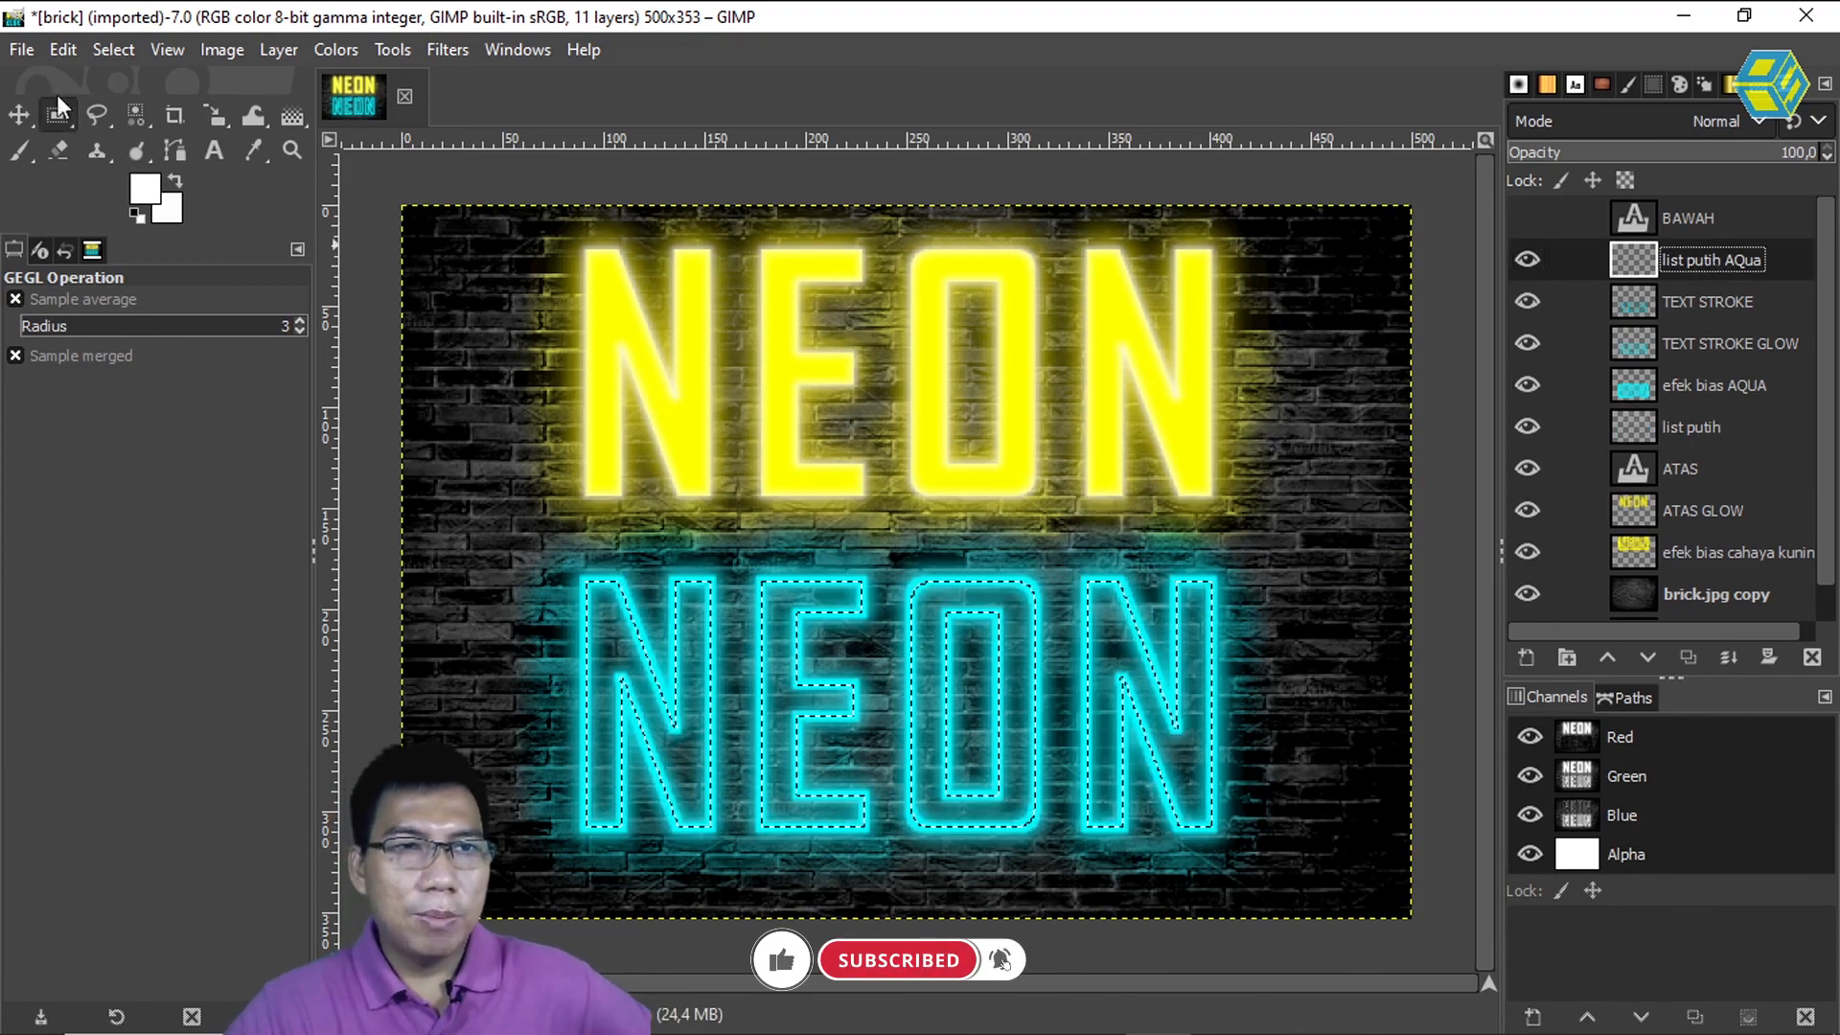
{"action": "left_click", "coordinate": [63, 50]}
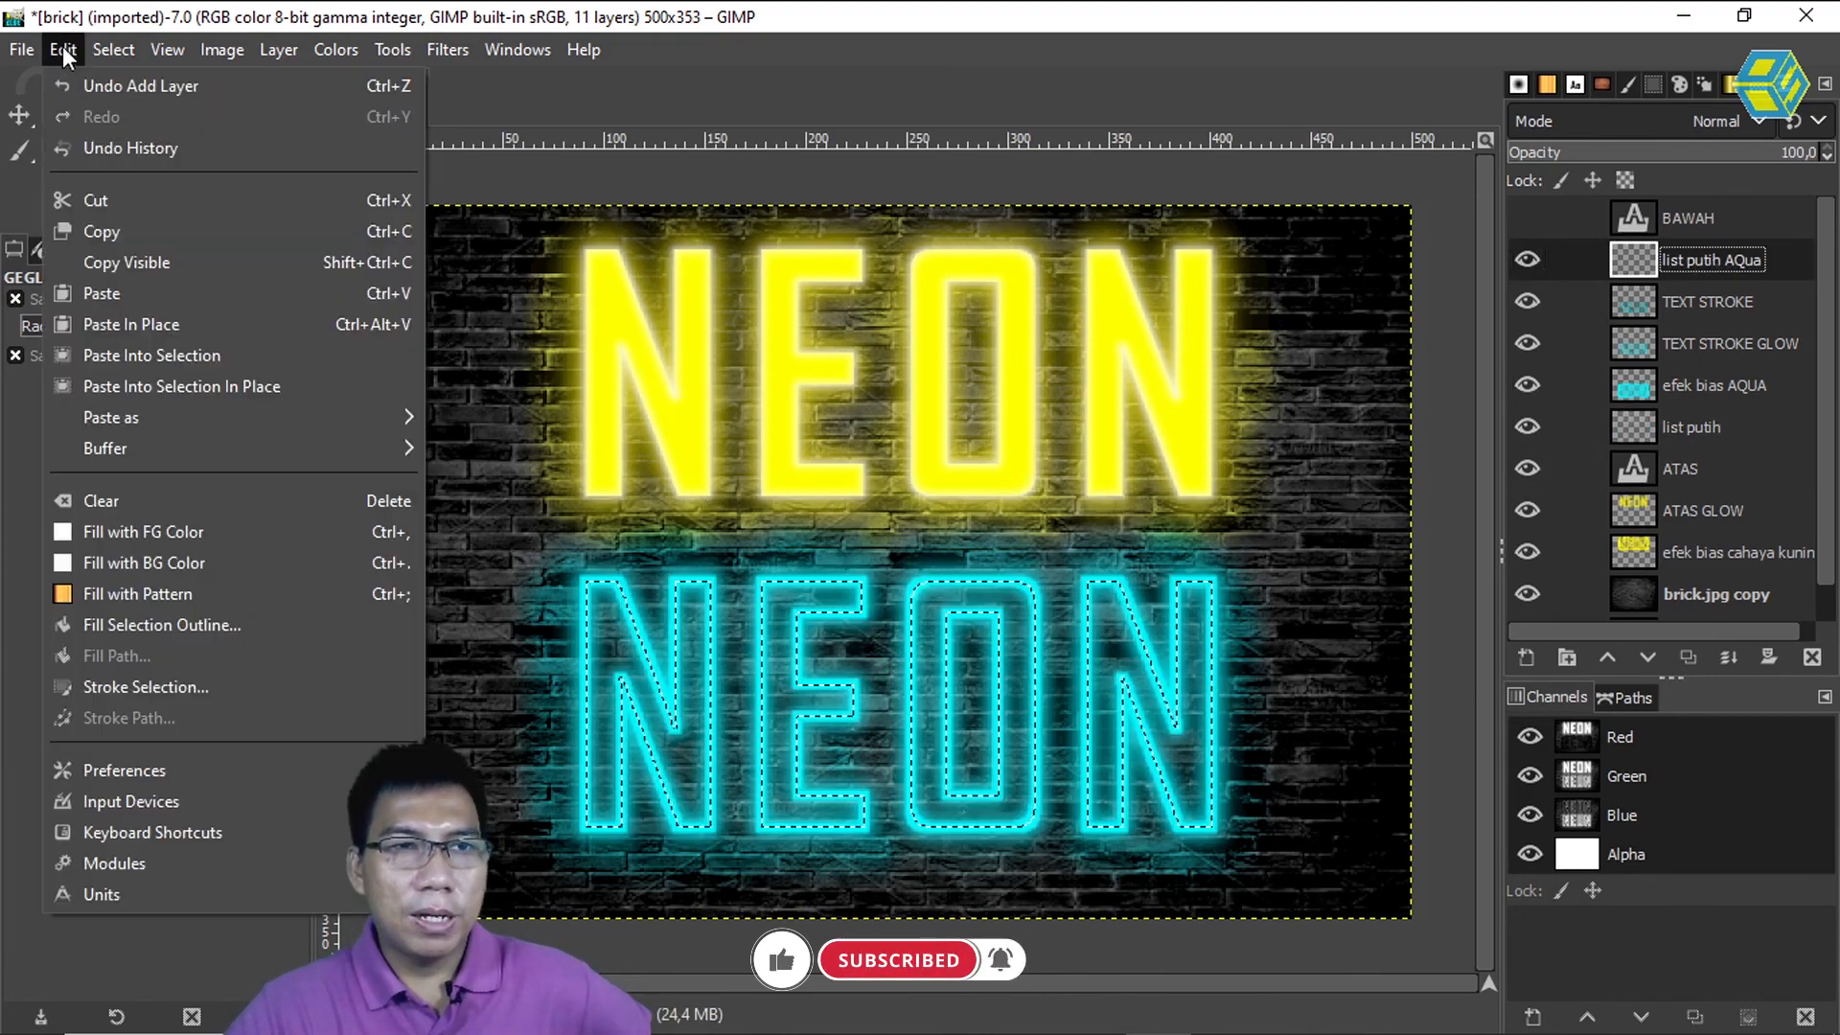
{"action": "left_click", "coordinate": [119, 686]}
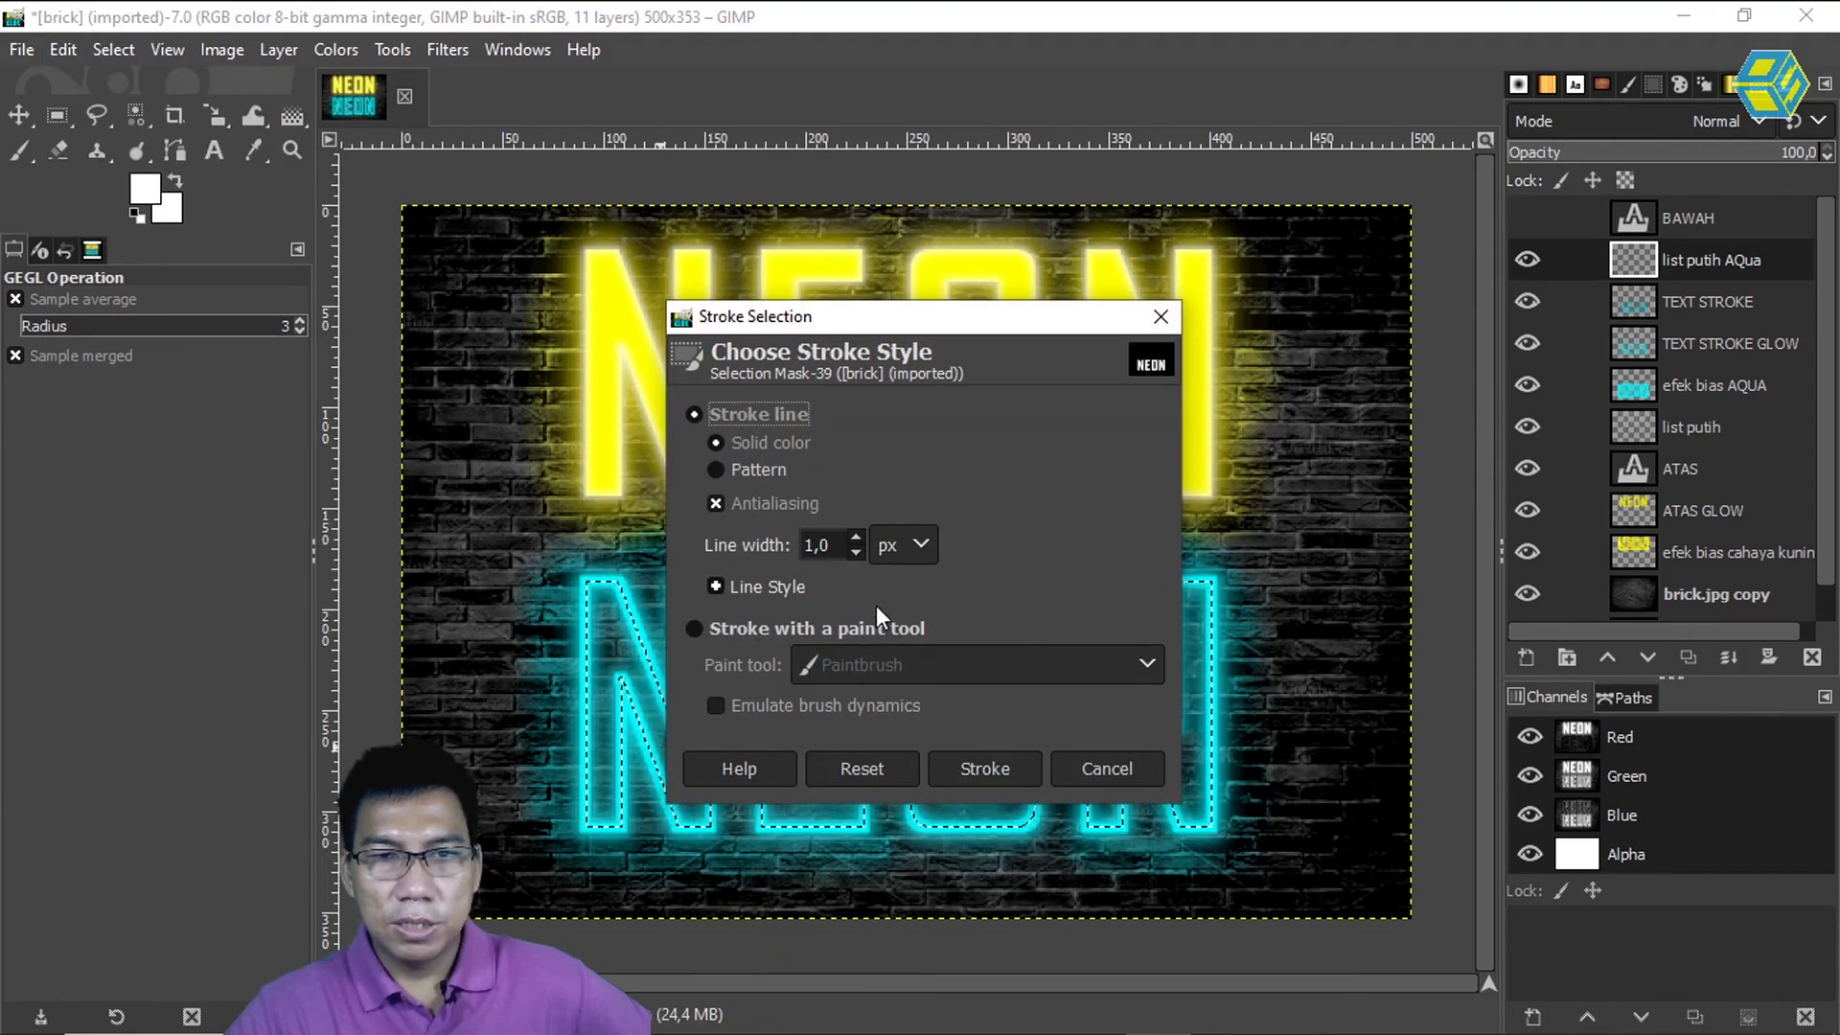
{"action": "left_click", "coordinate": [974, 768]}
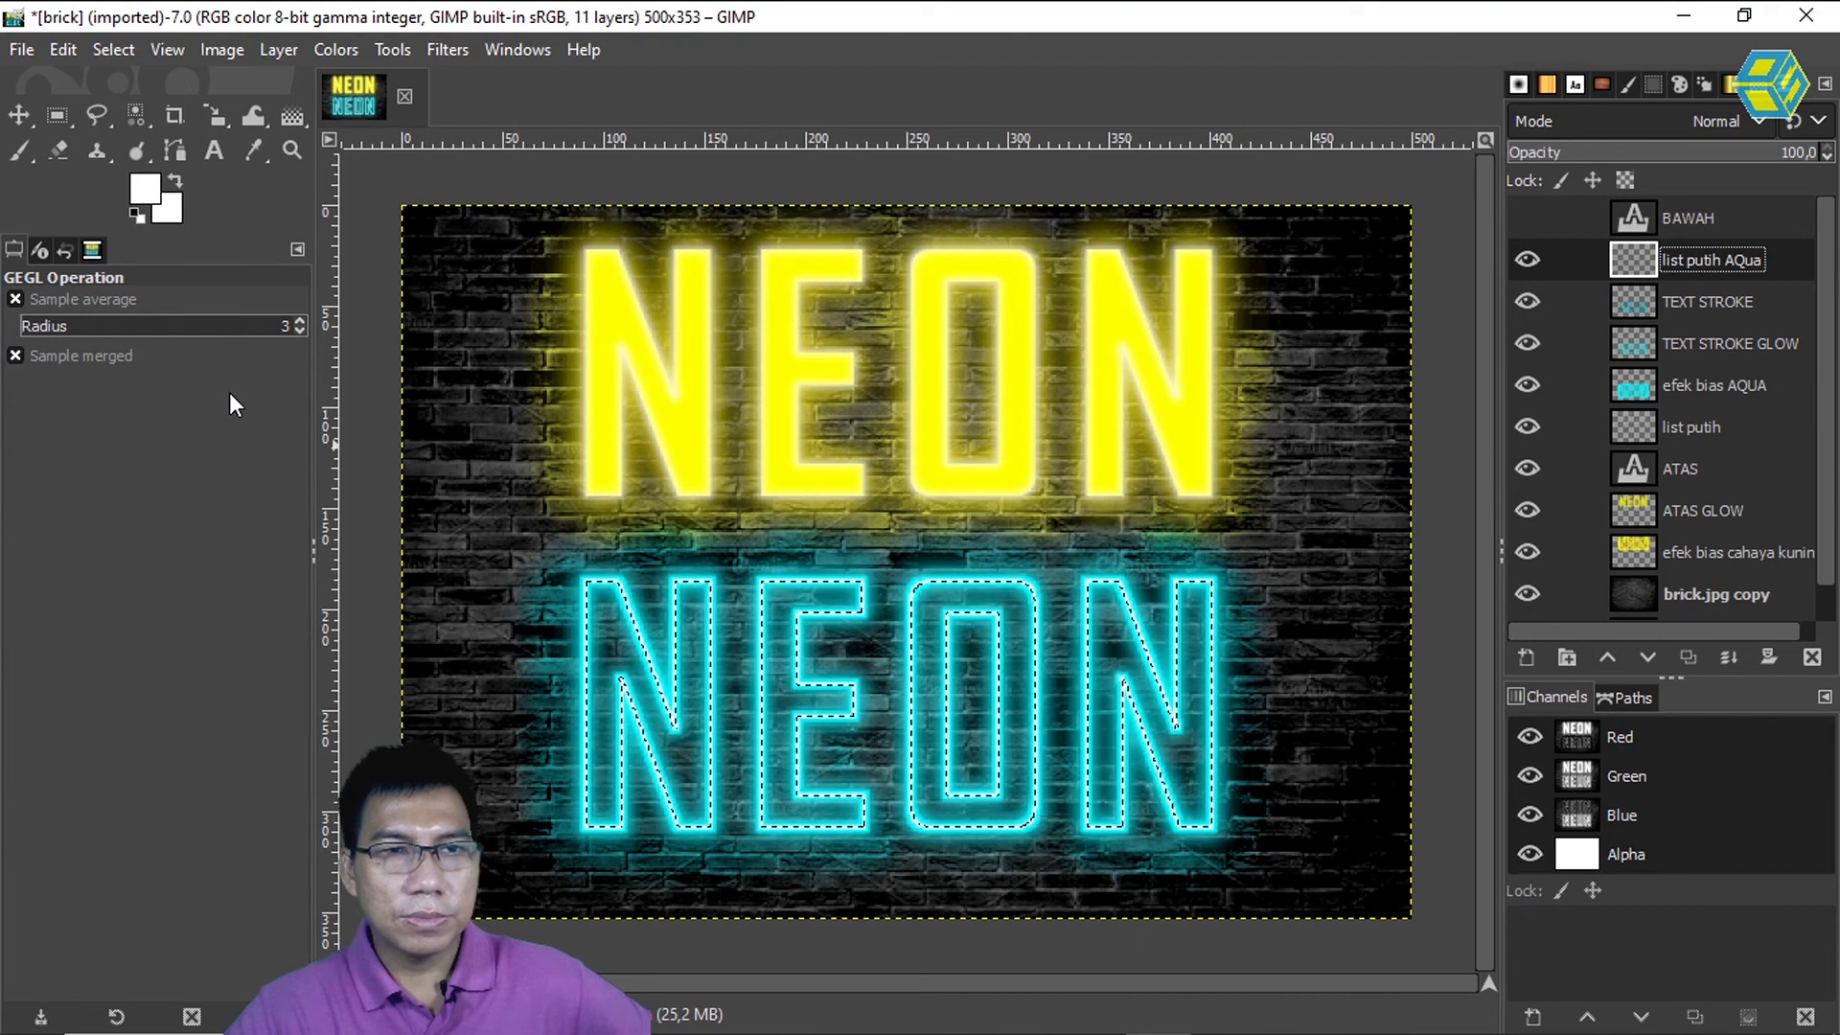
{"action": "key", "text": "ctrl+shift+f"}
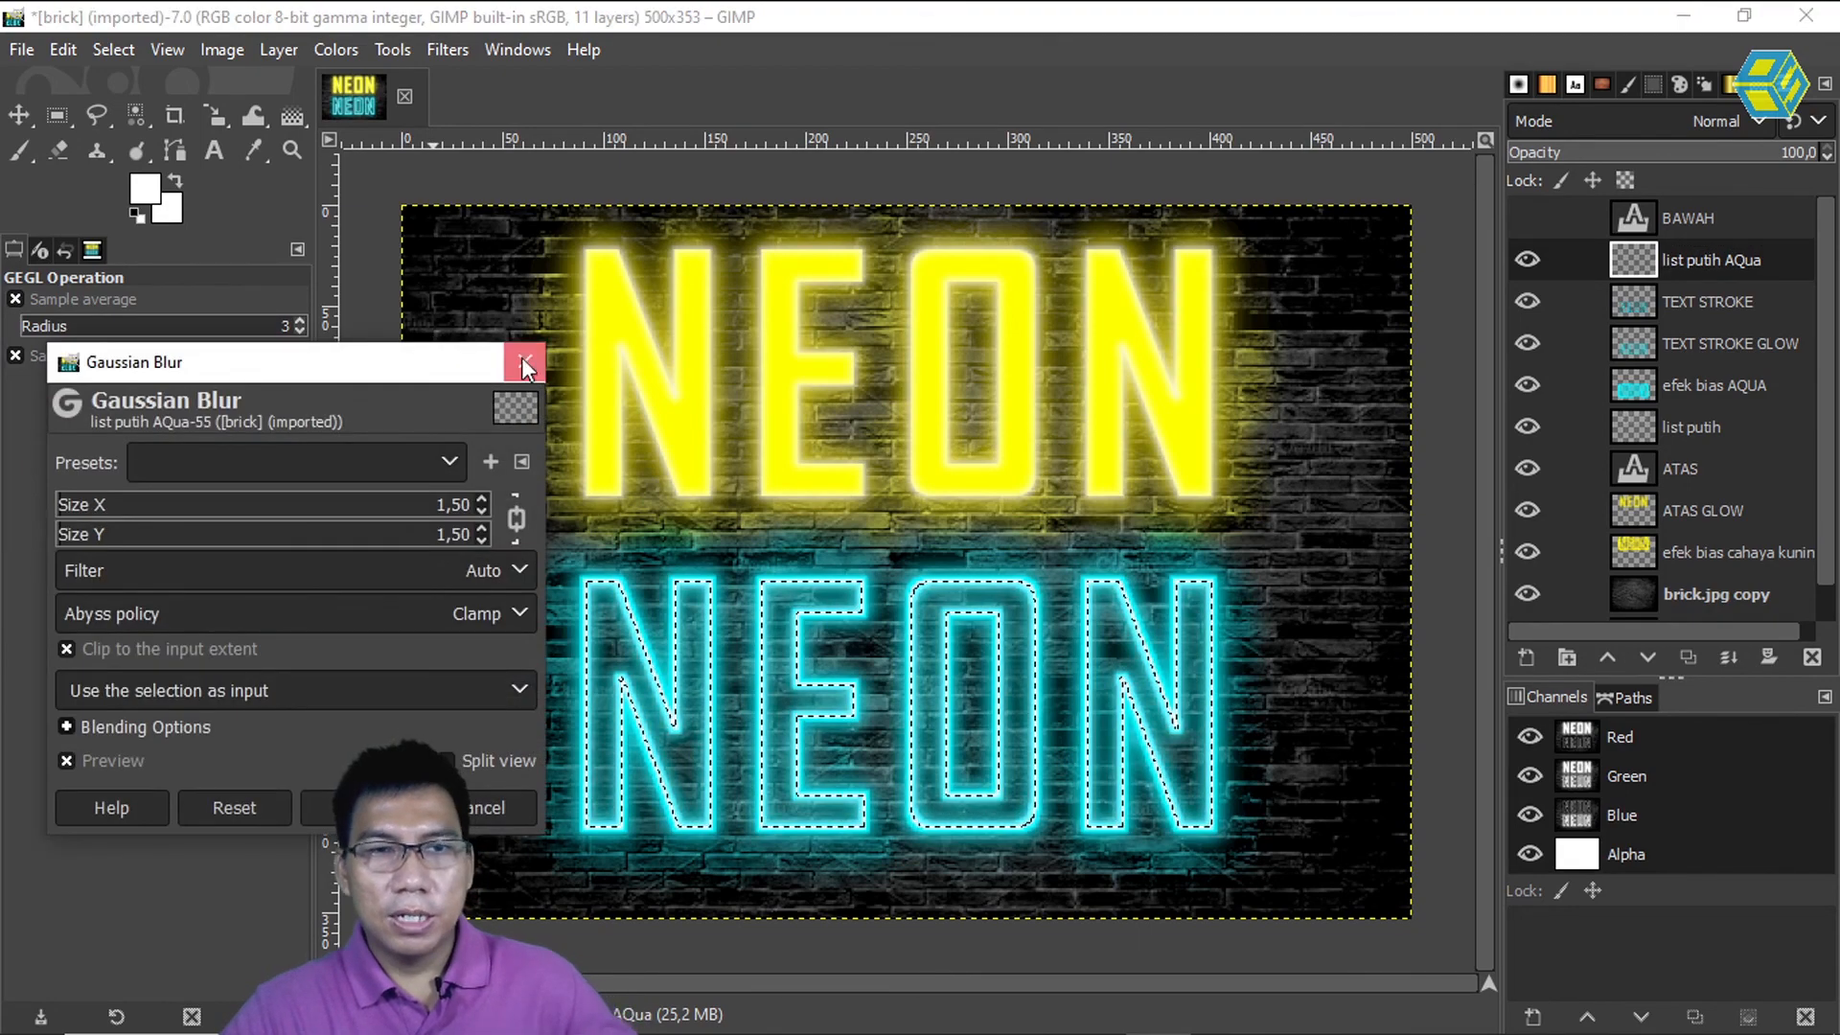
{"action": "left_click", "coordinate": [522, 361]}
{"action": "key", "text": "ctrl+shift+a"}
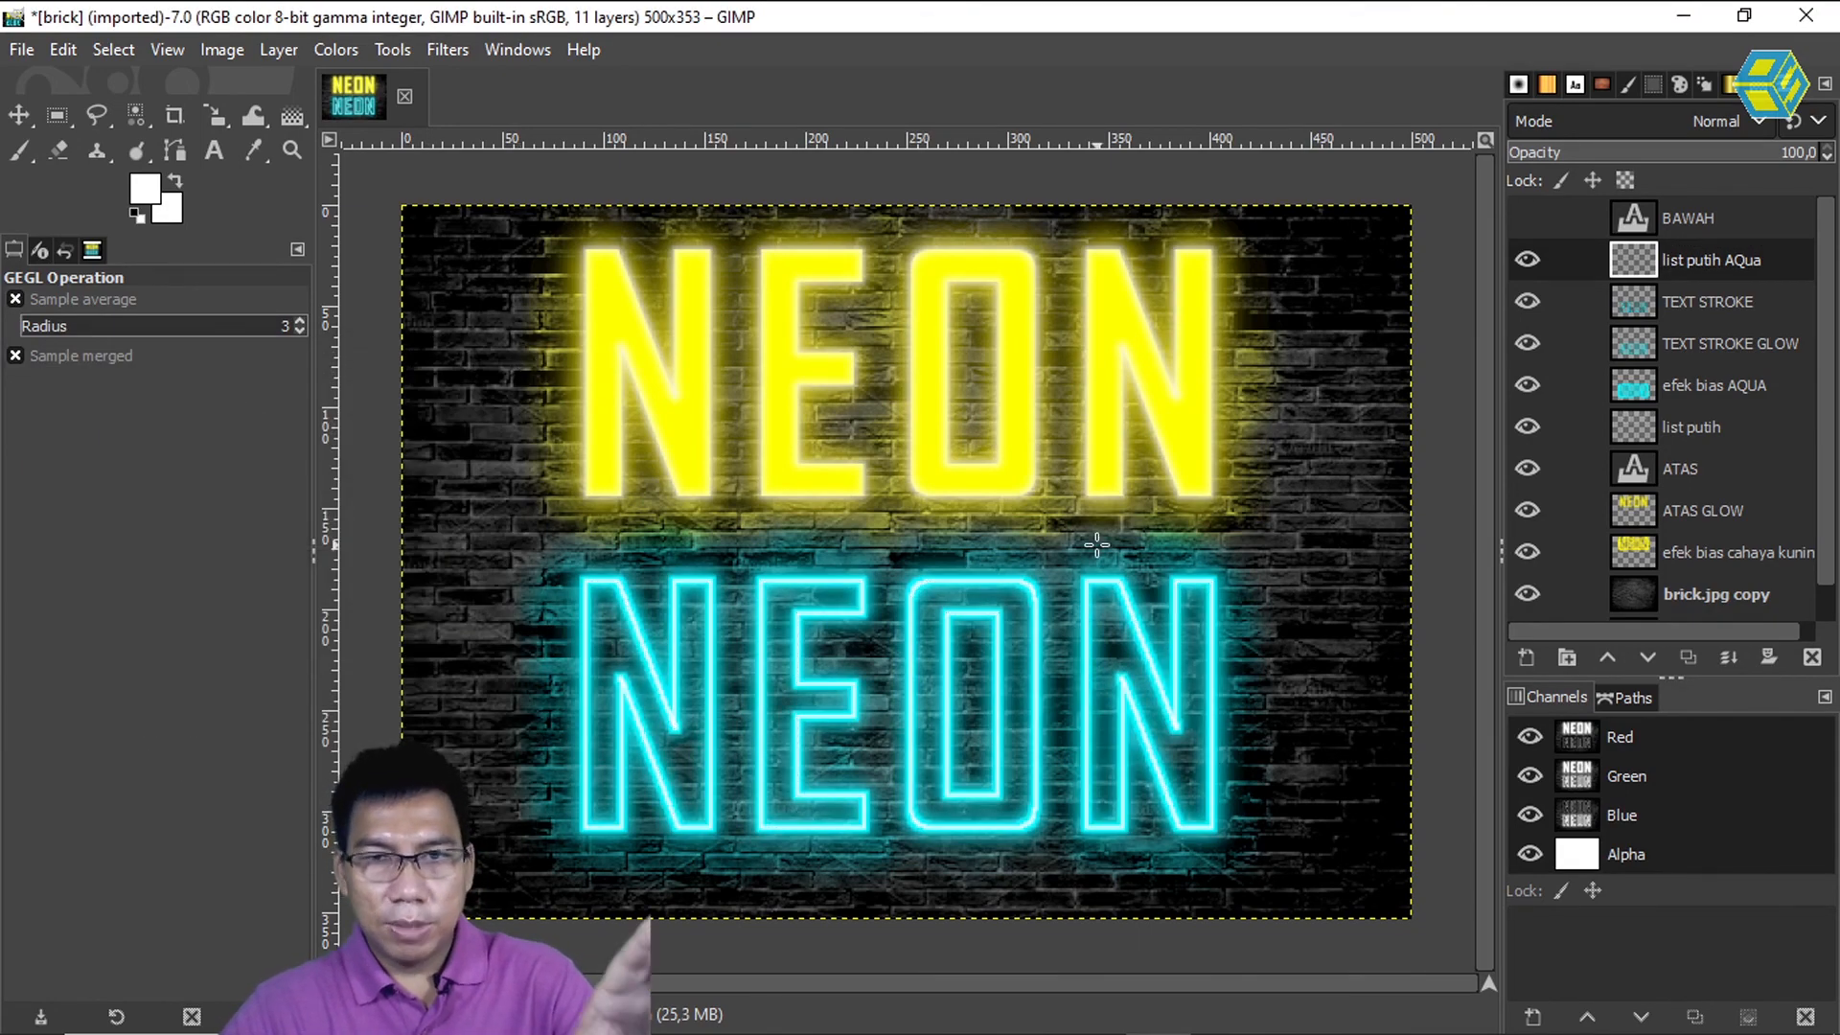